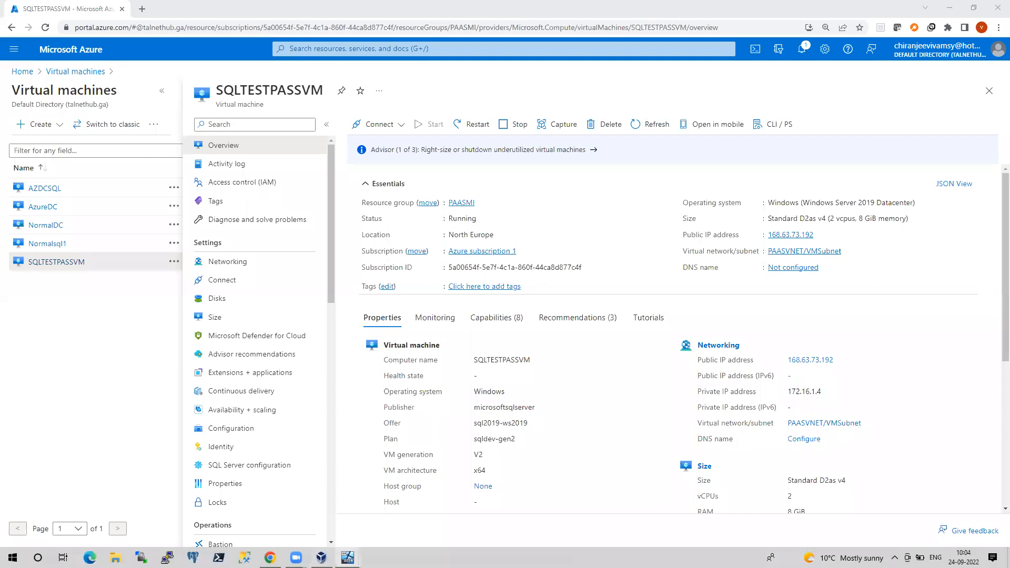
Copy SQLTESTPASSVM's public IP 168.63.73.192 and connect over Remote Desktop with mstsc, accepting the certificate
{"action": "mouse_move", "coordinate": [348, 558]}
{"action": "left_click", "coordinate": [402, 501]}
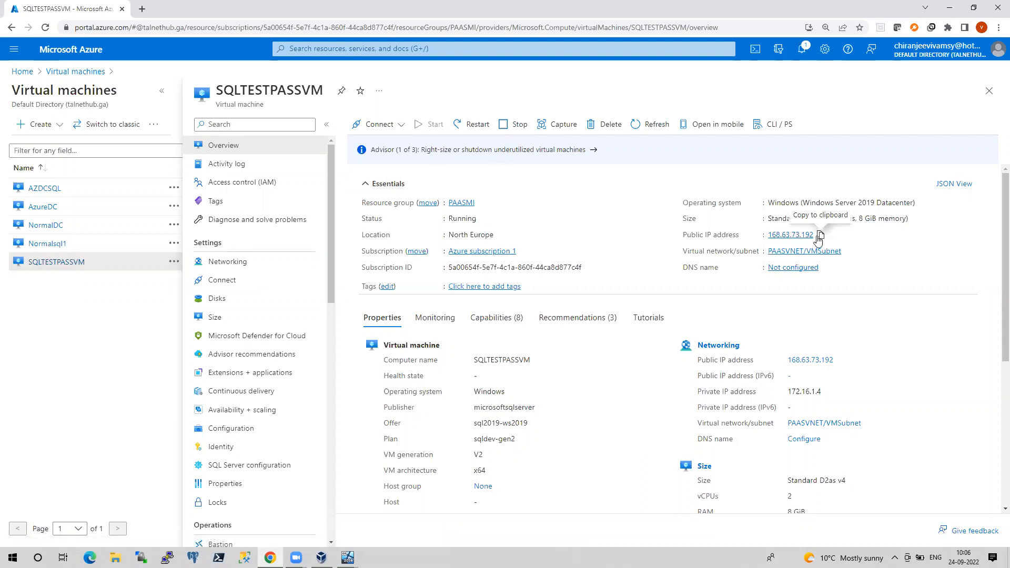
{"action": "left_click", "coordinate": [820, 236]}
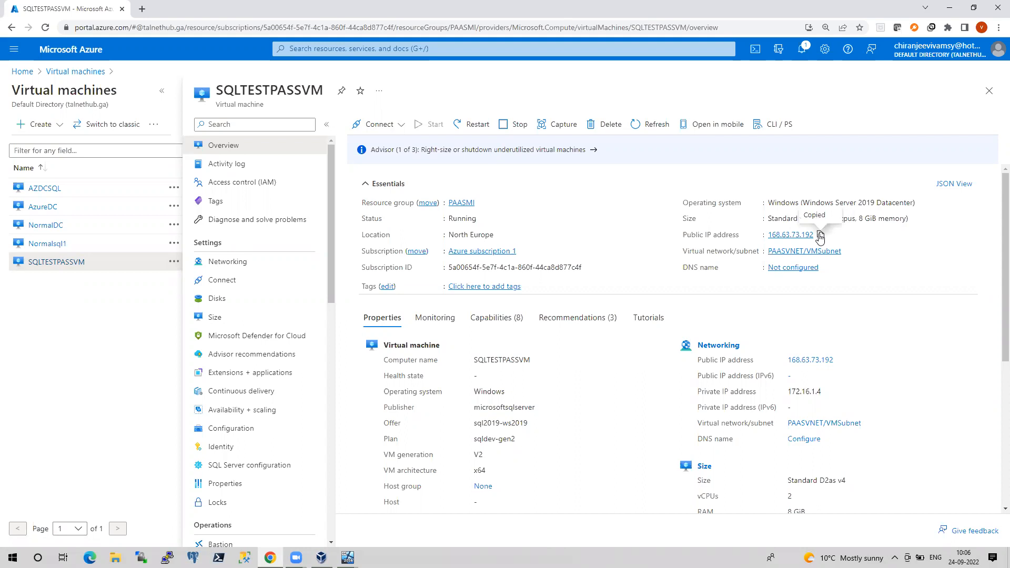
{"action": "key", "text": "super+r"}
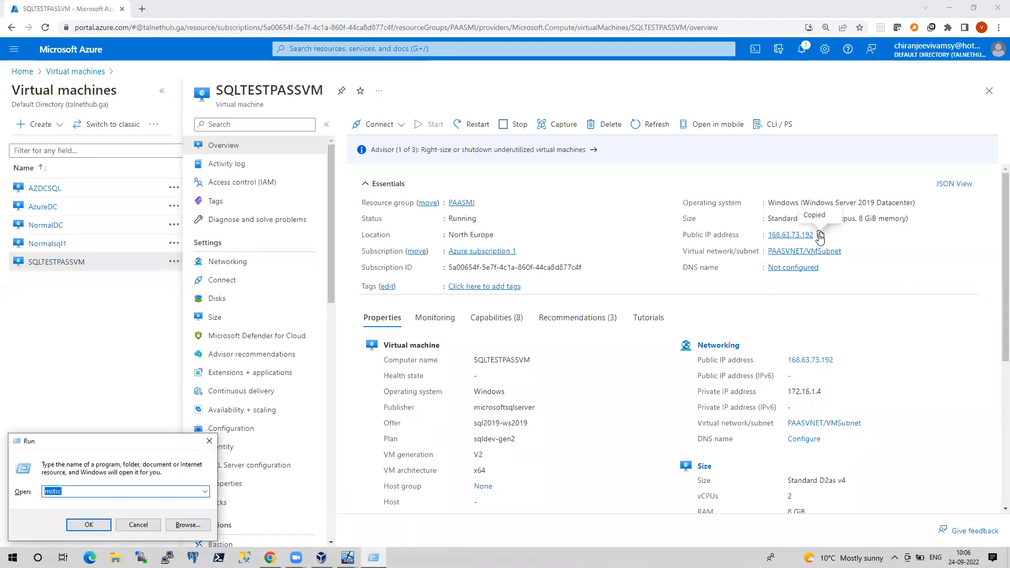
{"action": "key", "text": "Return"}
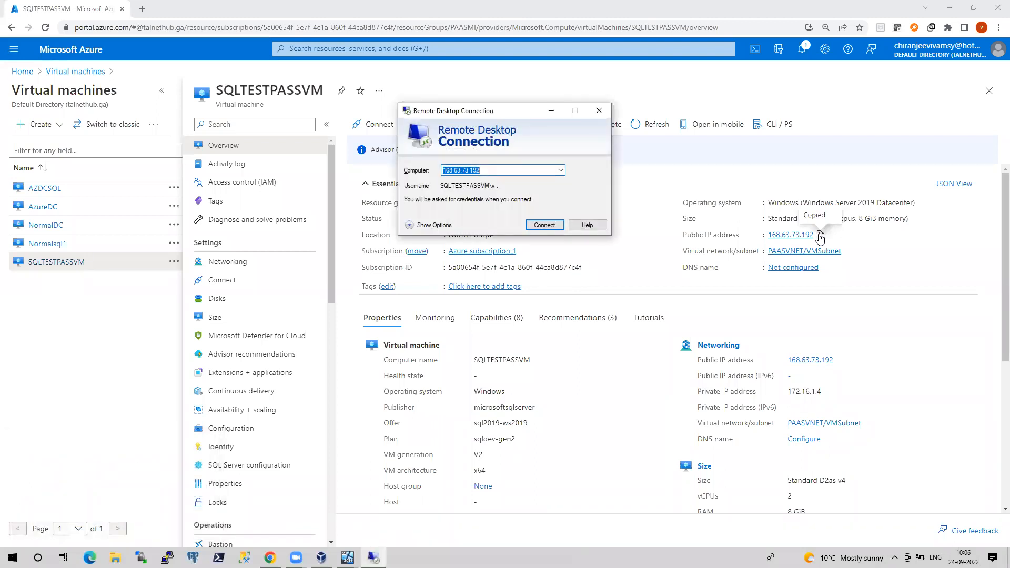
{"action": "key", "text": "Return"}
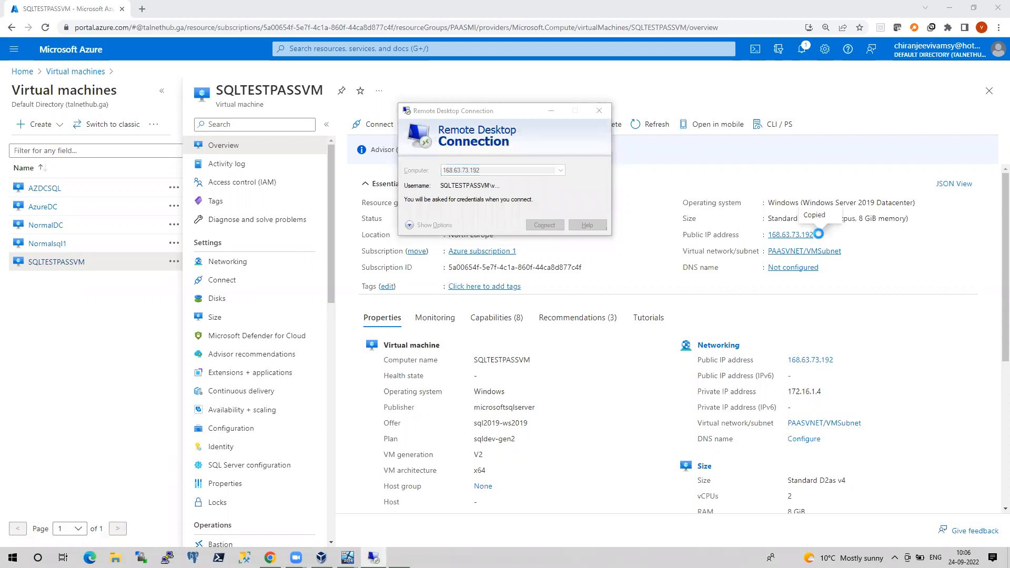
{"action": "type", "text": "••••••••••••"}
{"action": "key", "text": "Return"}
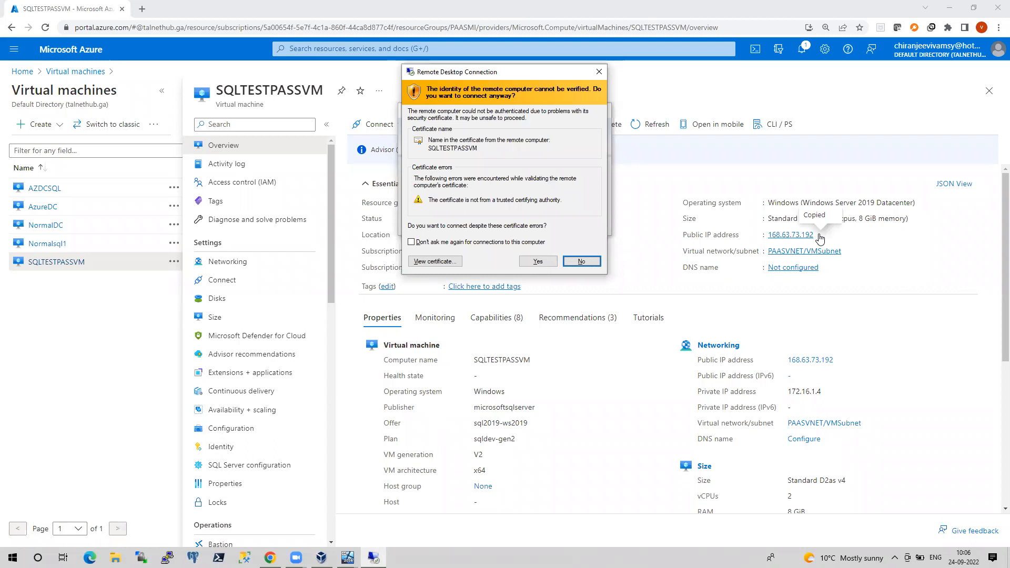
{"action": "left_click", "coordinate": [547, 263]}
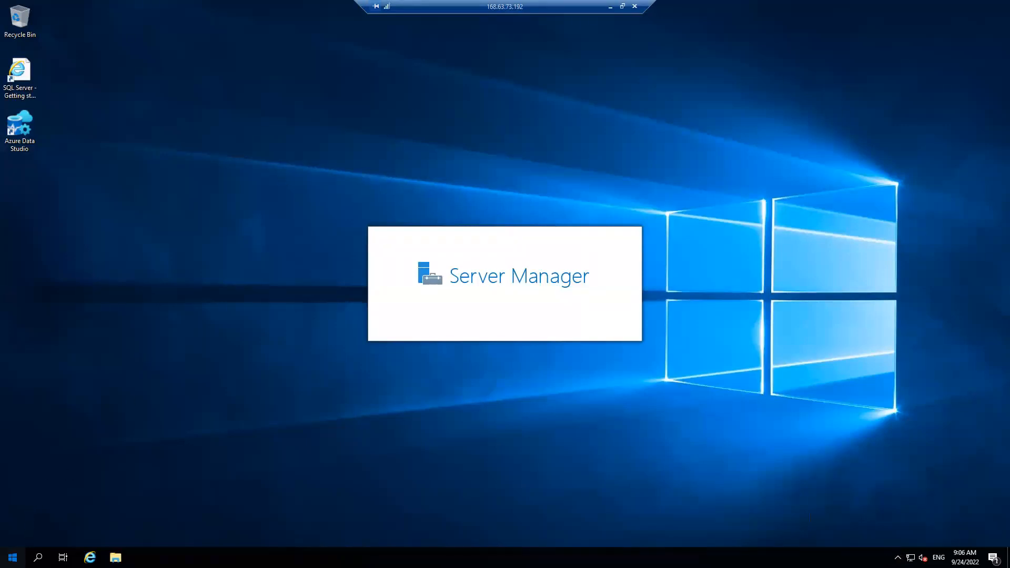
Expand Microsoft SQL Server Tools 18 in Start and close the Windows Admin Center notice
{"action": "key", "text": "super"}
{"action": "left_click", "coordinate": [96, 361]}
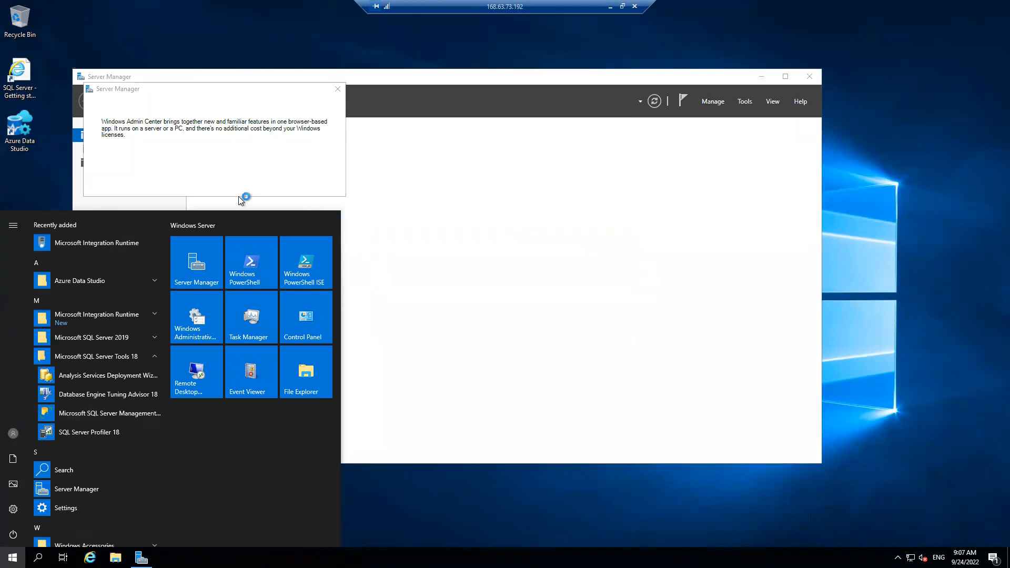
{"action": "left_click", "coordinate": [262, 164]}
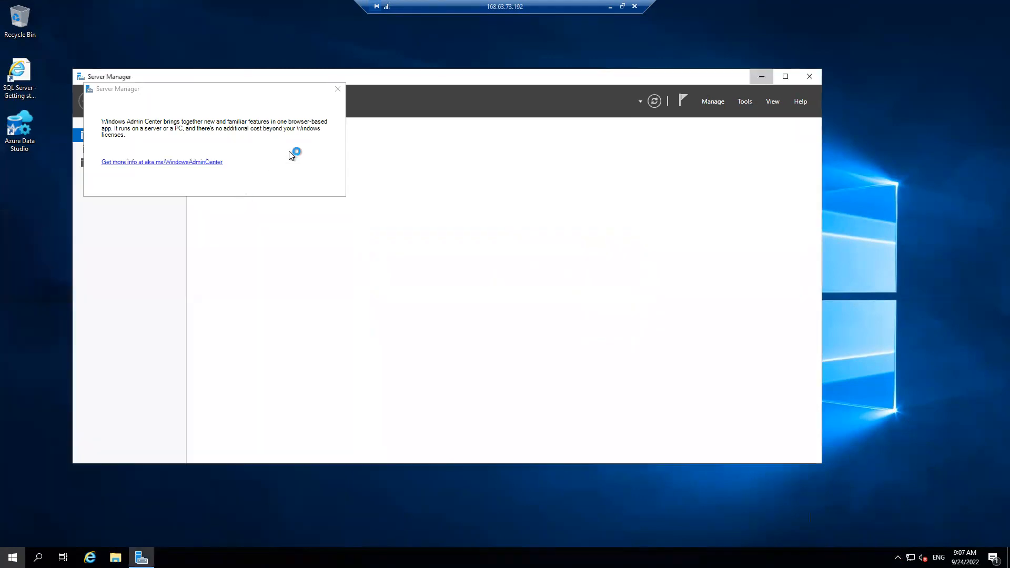
{"action": "left_click", "coordinate": [337, 89]}
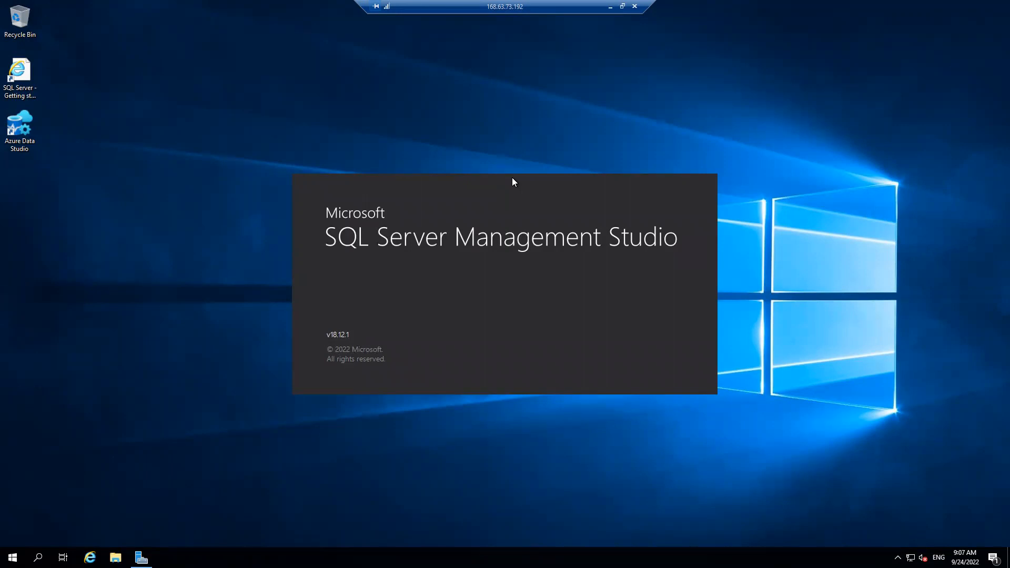
Minimize the RDP session, sign in to the AZDC VM, and select MI2ONPREM in Routing and Remote Access
{"action": "left_click", "coordinate": [610, 6]}
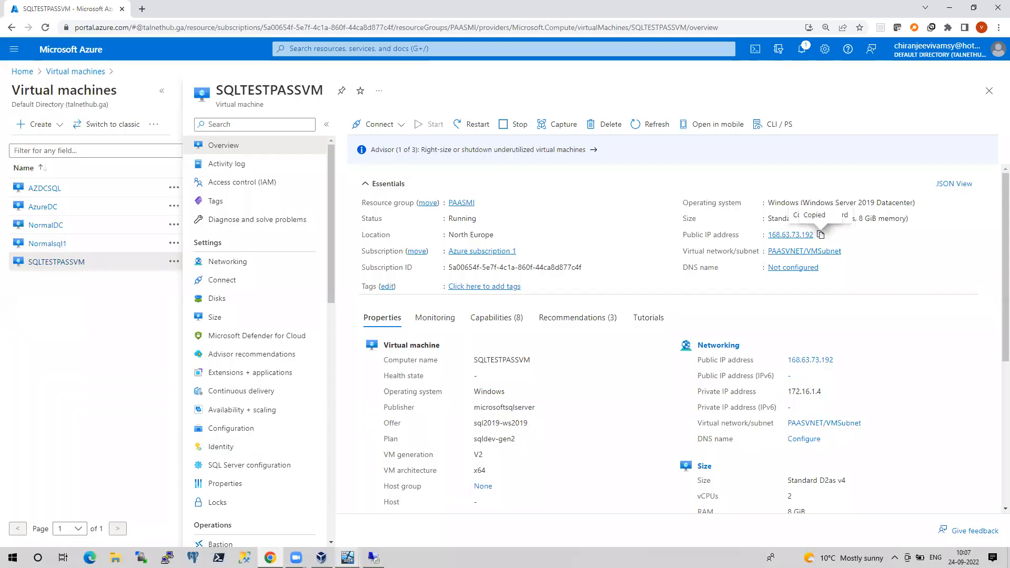
{"action": "mouse_move", "coordinate": [347, 557]}
{"action": "left_click", "coordinate": [301, 505]}
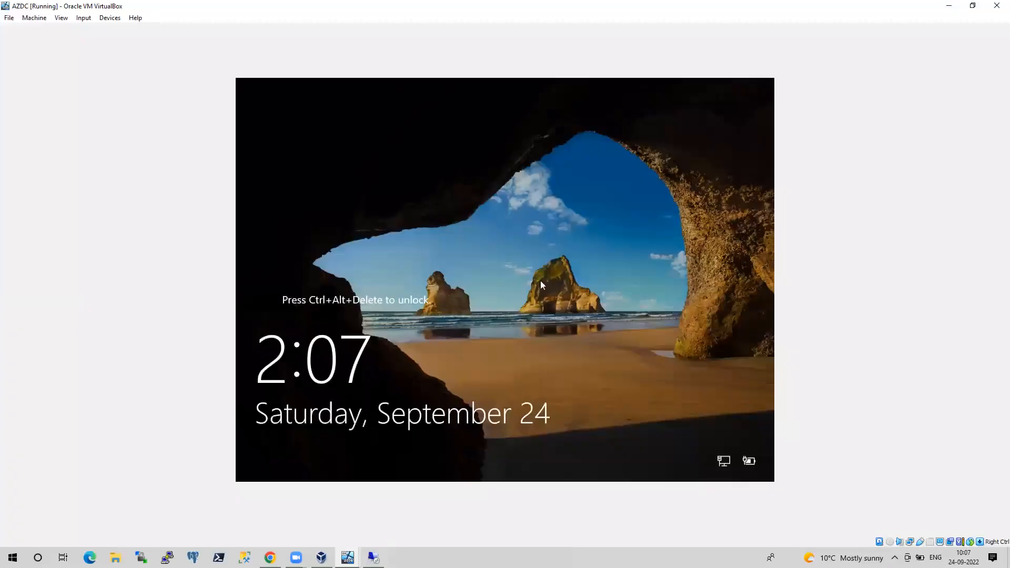
{"action": "key", "text": "ctrl+Delete"}
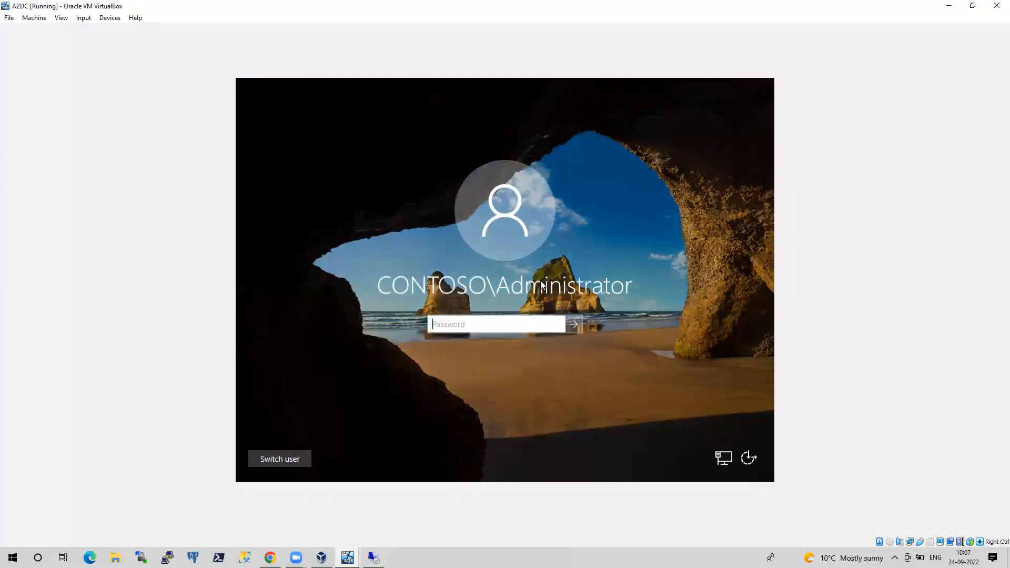
{"action": "type", "text": "Pa$$w0rd"}
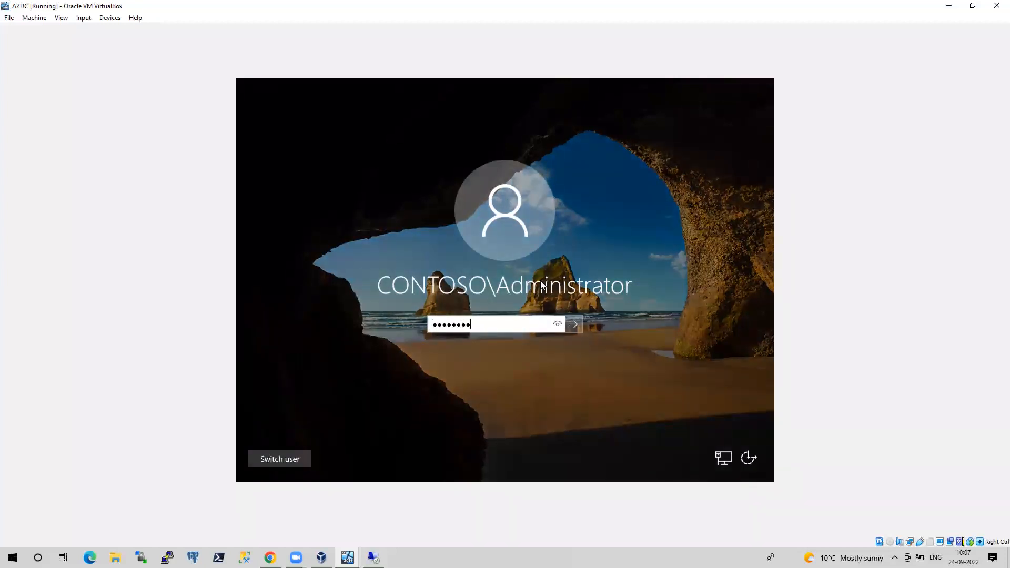
{"action": "key", "text": "Return"}
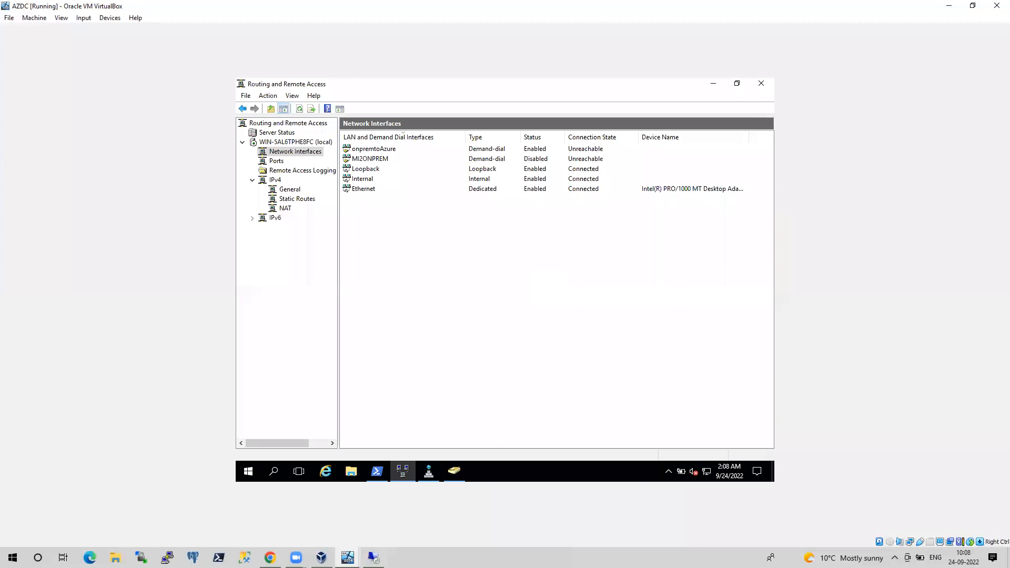
{"action": "left_click", "coordinate": [375, 160]}
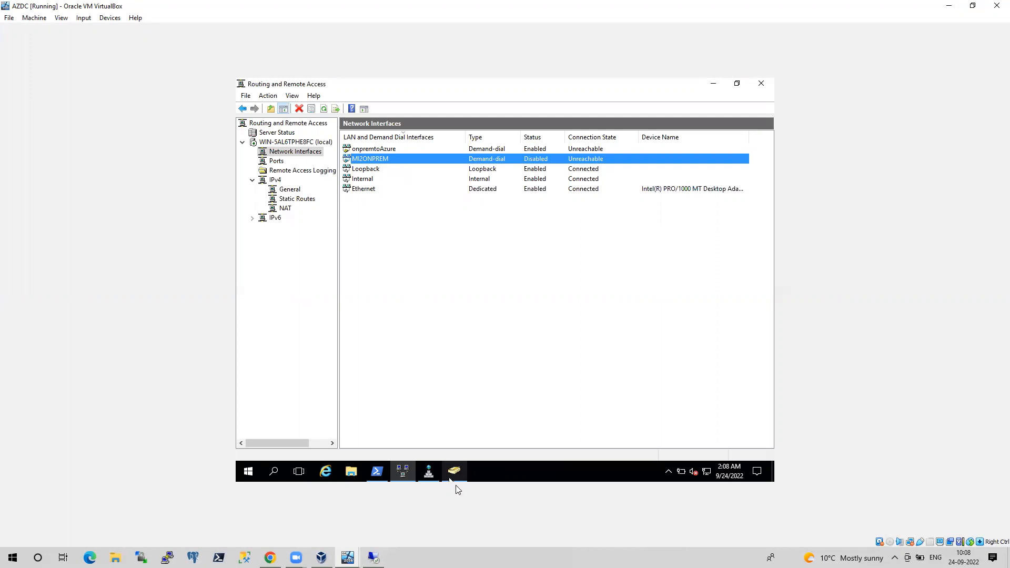
Unlock the onpremSQLNode2 VM with its sign-in password
{"action": "mouse_move", "coordinate": [455, 485]}
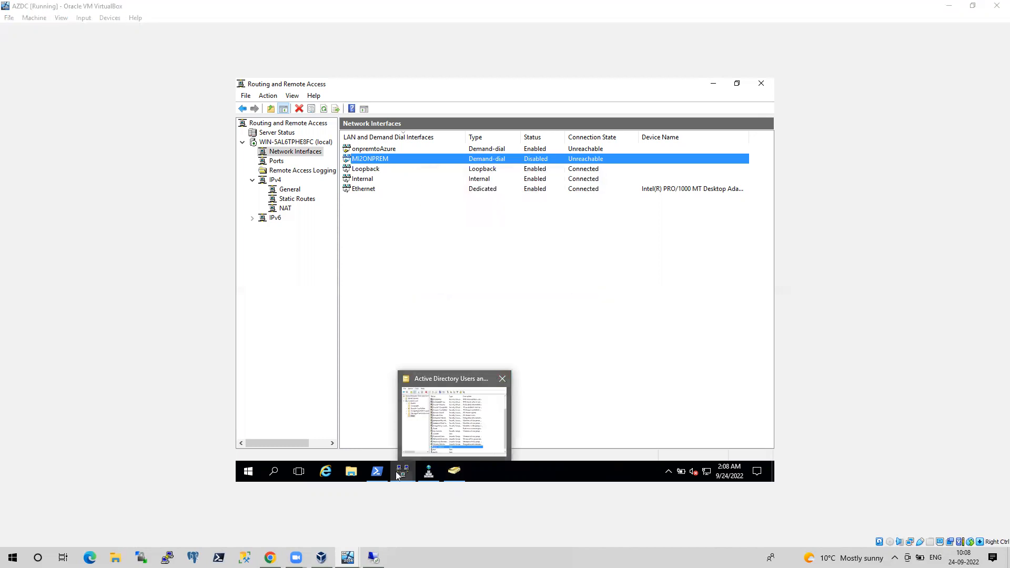
{"action": "mouse_move", "coordinate": [396, 472]}
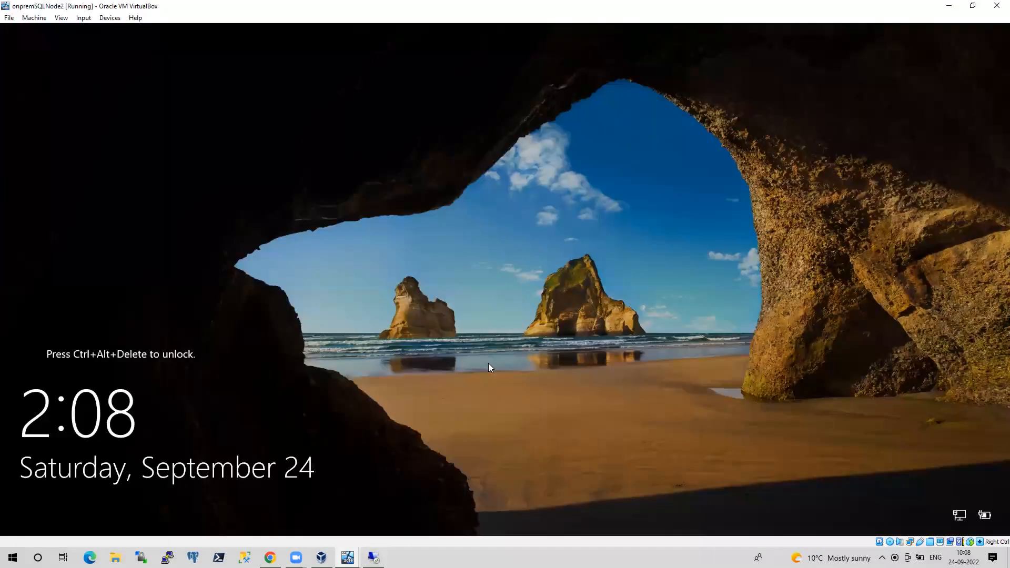
{"action": "key", "text": "ctrl+alt+Delete"}
{"action": "type", "text": "Pa55w.rd12"}
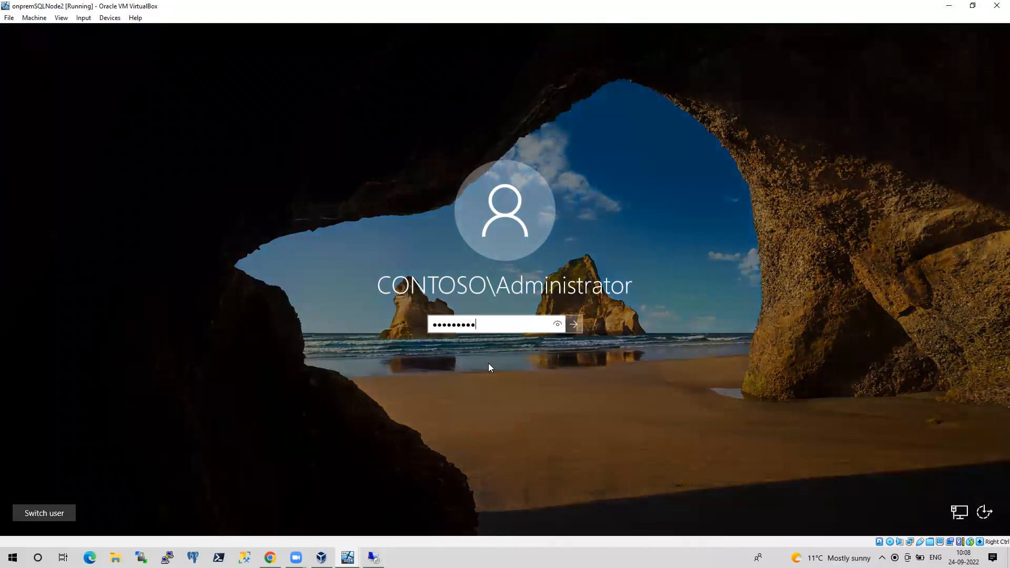
{"action": "key", "text": "Return"}
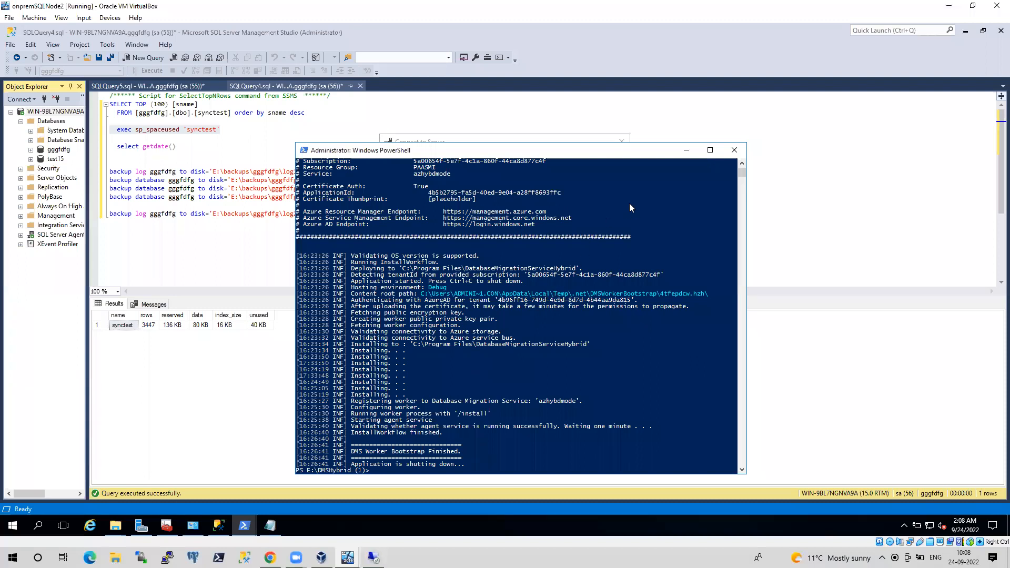
Minimize PowerShell, dismiss the error, and copy the managed instance server name from Connect to Server
{"action": "left_click", "coordinate": [685, 154]}
{"action": "left_click", "coordinate": [638, 261]}
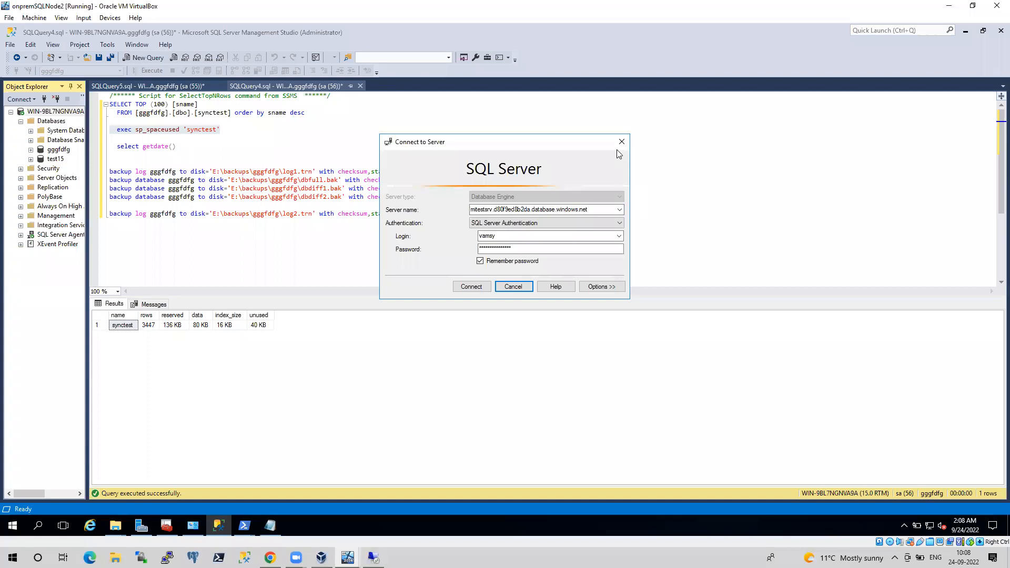
{"action": "left_click", "coordinate": [597, 211]}
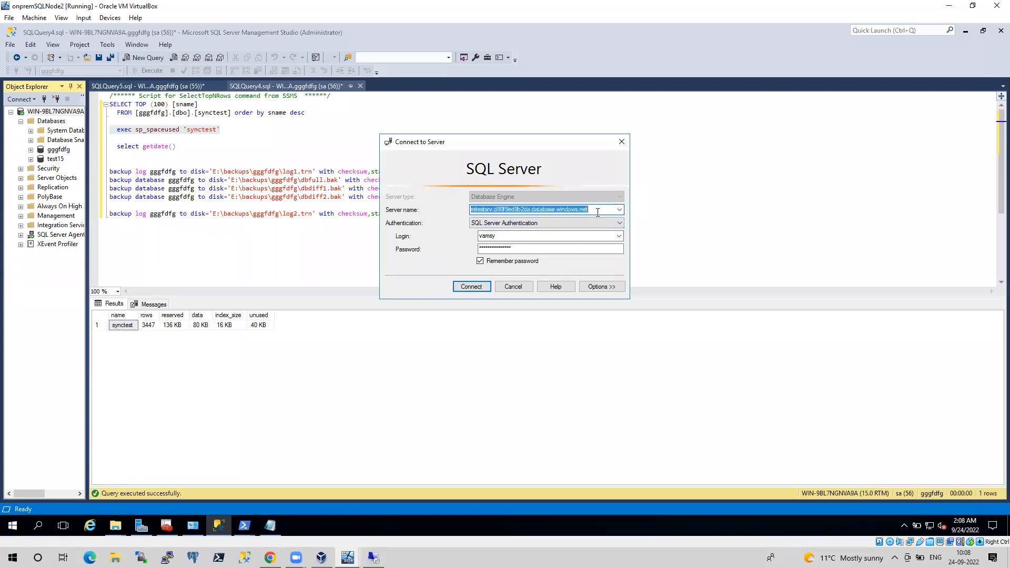
{"action": "right_click", "coordinate": [568, 208]}
{"action": "left_click", "coordinate": [593, 242]}
Open mitestsrv from portal Home, check its Networking public endpoint, then return to its Overview
{"action": "key", "text": "alt+Tab"}
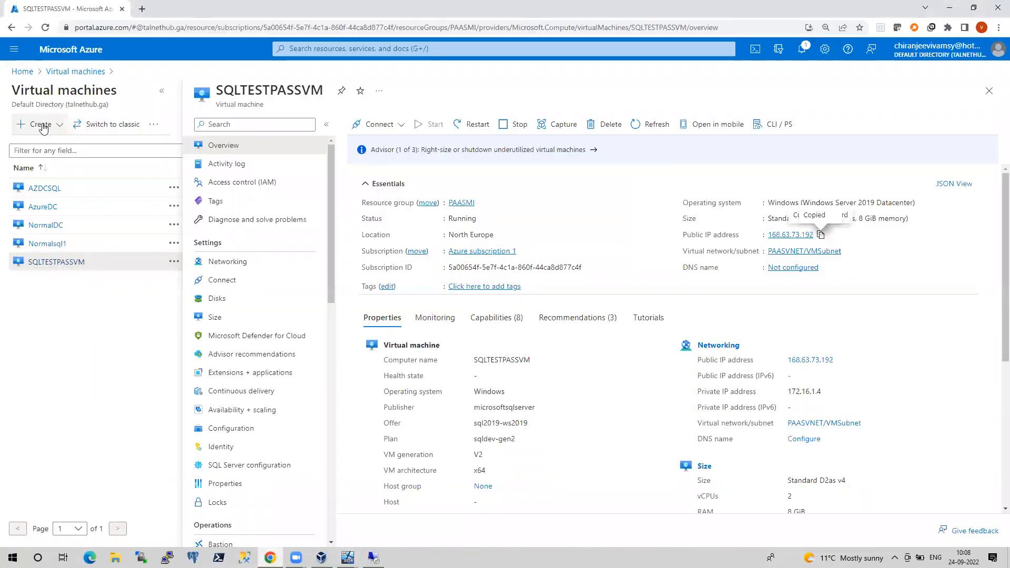
{"action": "left_click", "coordinate": [22, 72]}
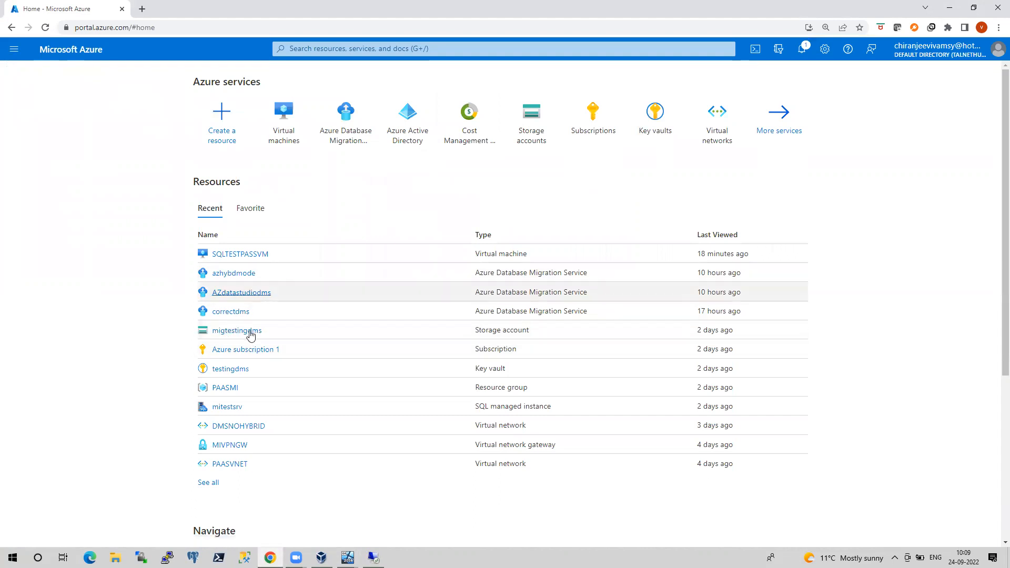
{"action": "left_click", "coordinate": [224, 407]}
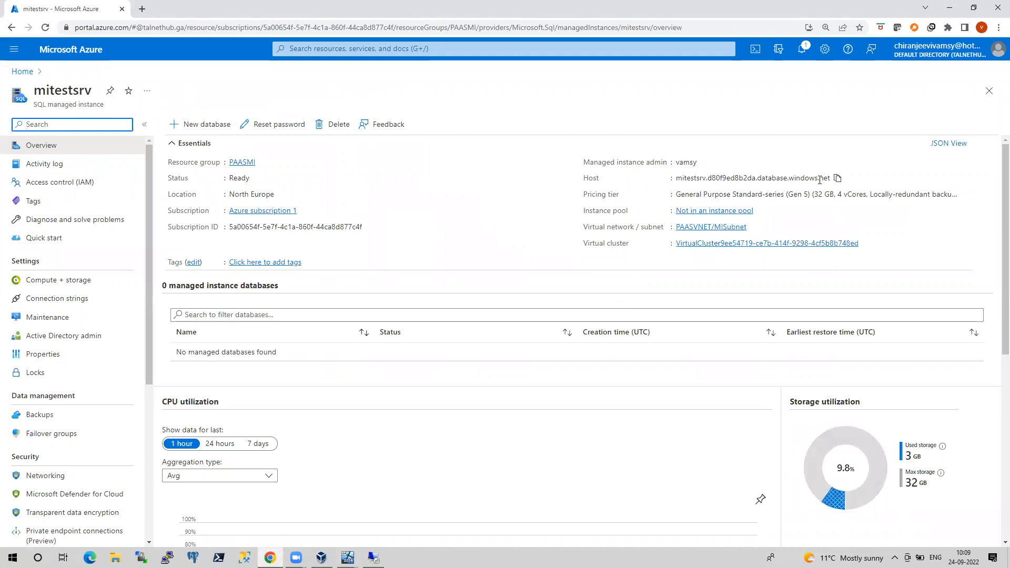
{"action": "left_click", "coordinate": [45, 475]}
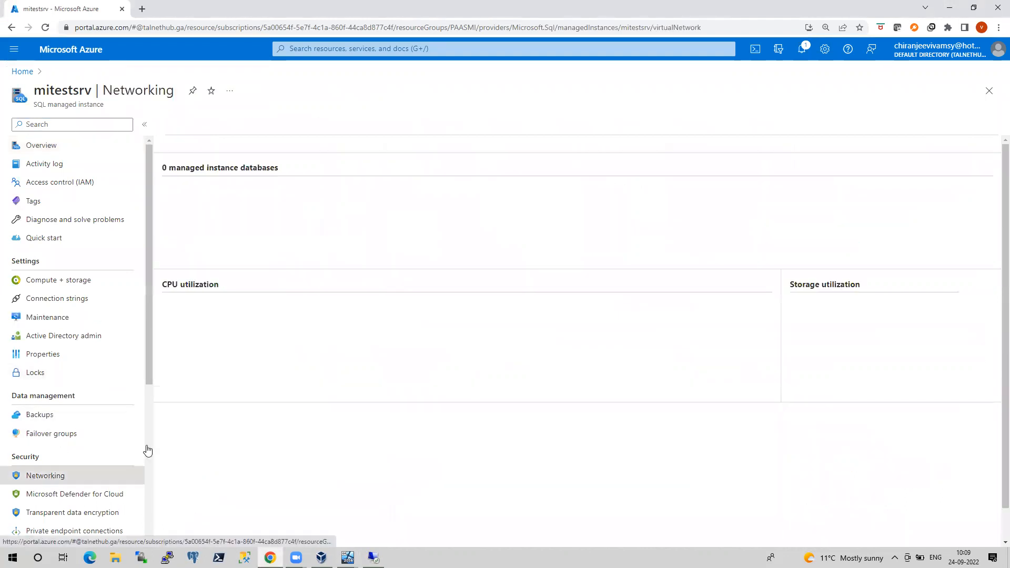
{"action": "scroll", "coordinate": [256, 433], "scroll_direction": "down", "scroll_amount": 1}
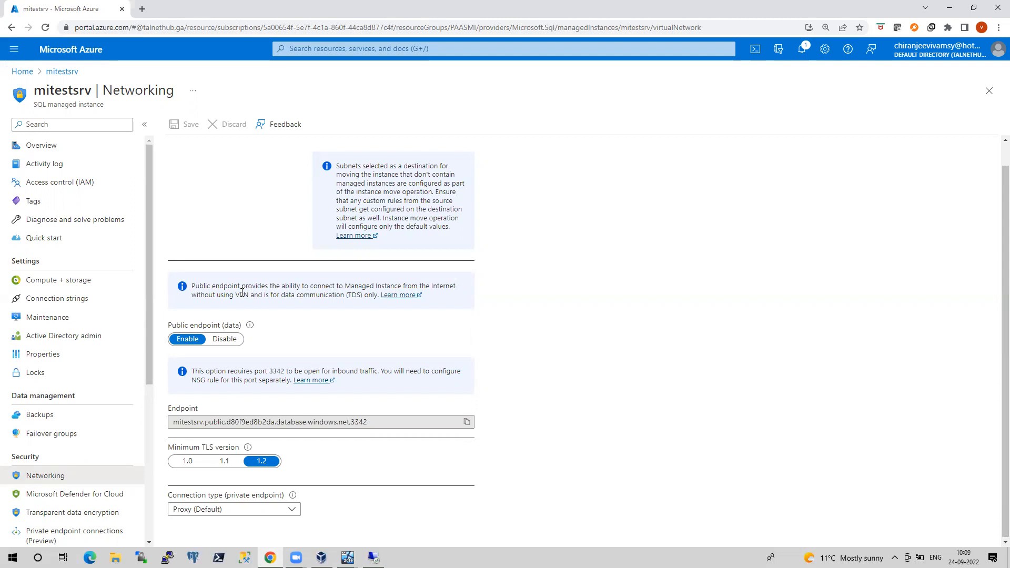
{"action": "left_click", "coordinate": [48, 151]}
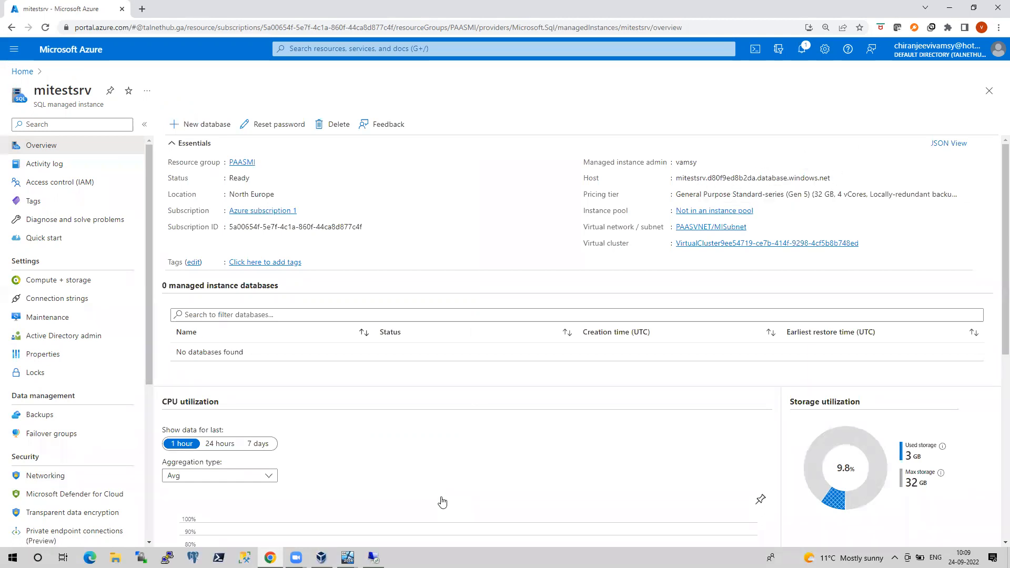
In AZDC's PowerShell, clear the console and run the tnc test to mitestsrv on port 1433
{"action": "left_click", "coordinate": [319, 526]}
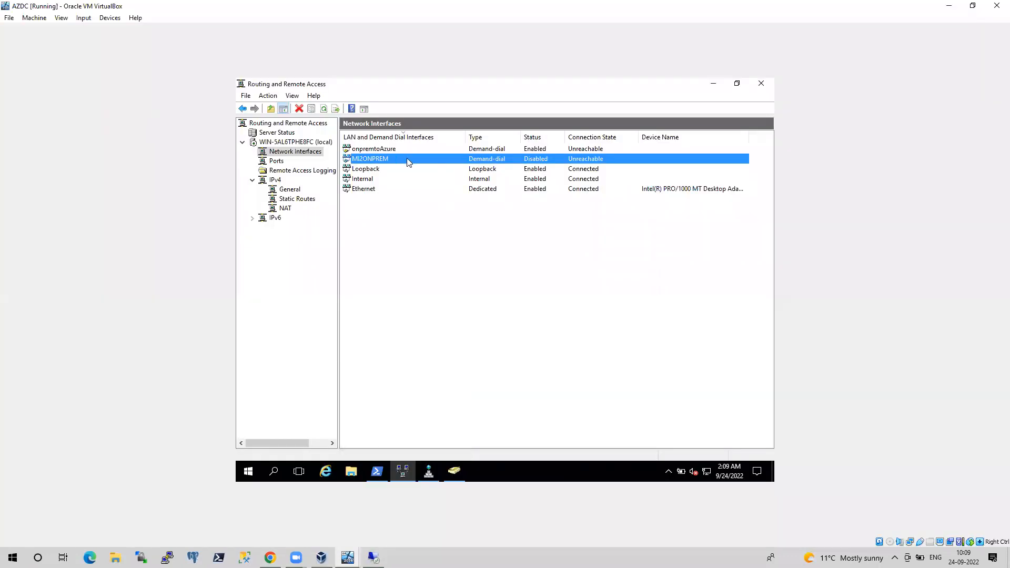
{"action": "left_click", "coordinate": [383, 473]}
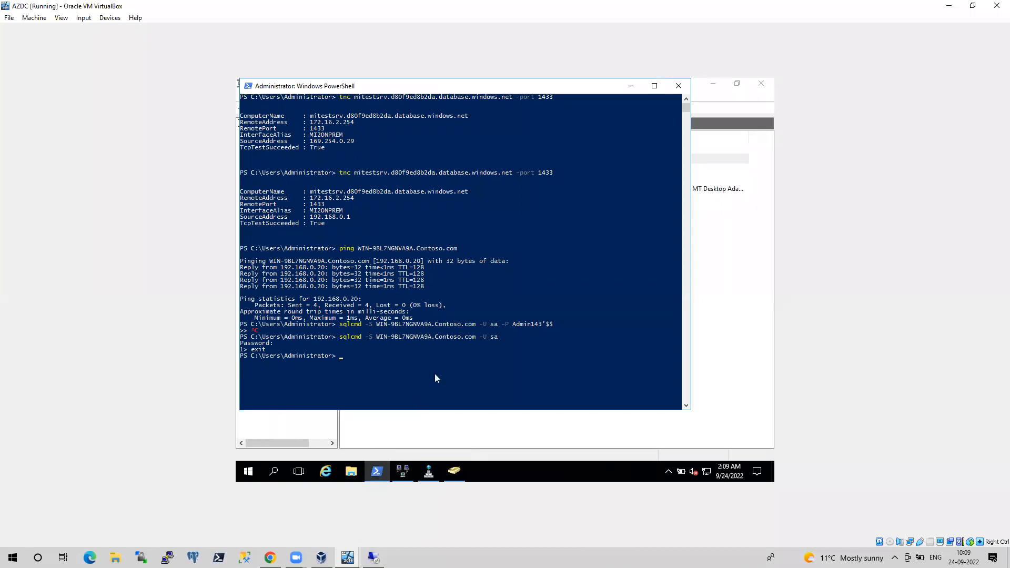
{"action": "type", "text": "cls"}
{"action": "key", "text": "Return"}
{"action": "right_click", "coordinate": [434, 378]}
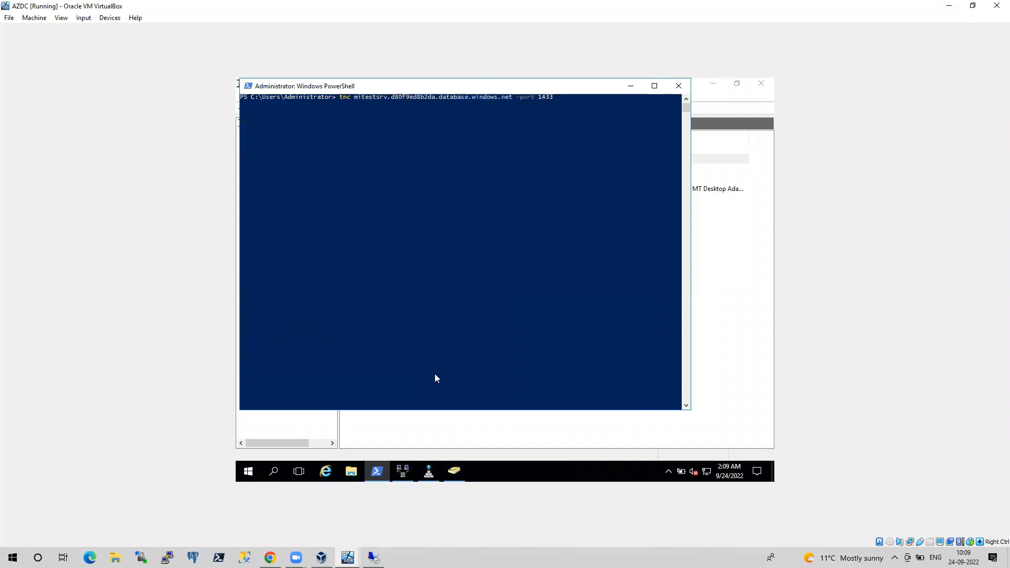
{"action": "key", "text": "ctrl+Left"}
{"action": "key", "text": "ctrl+Left"}
{"action": "key", "text": "ctrl+Left"}
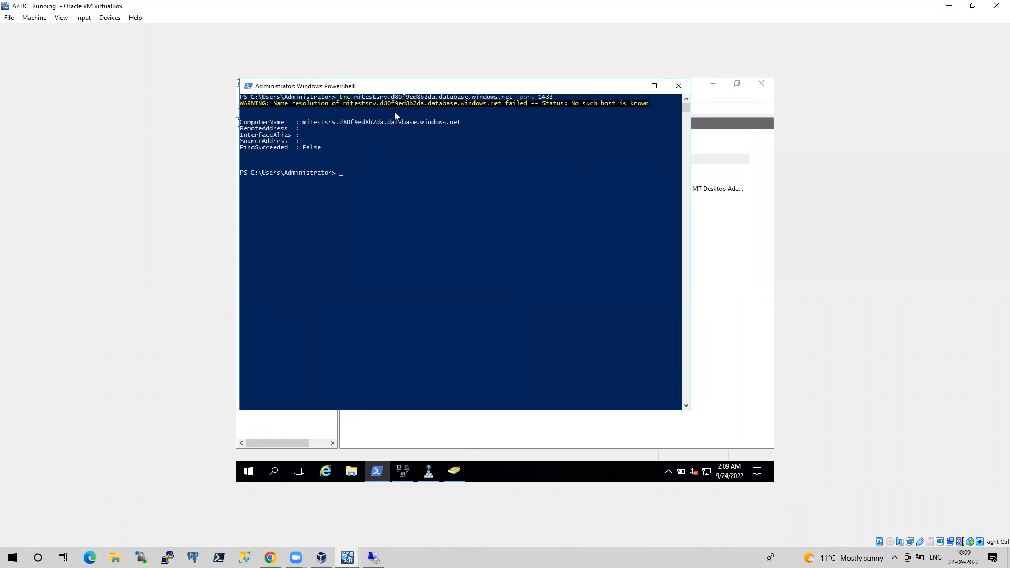
Run sqlcmd -S with the copied mitestsrv host name and the SQL login
{"action": "type", "text": "sqlcmd -S"}
{"action": "left_click_drag", "start_coordinate": [354, 98], "coordinate": [513, 99]}
{"action": "key", "text": "super+c"}
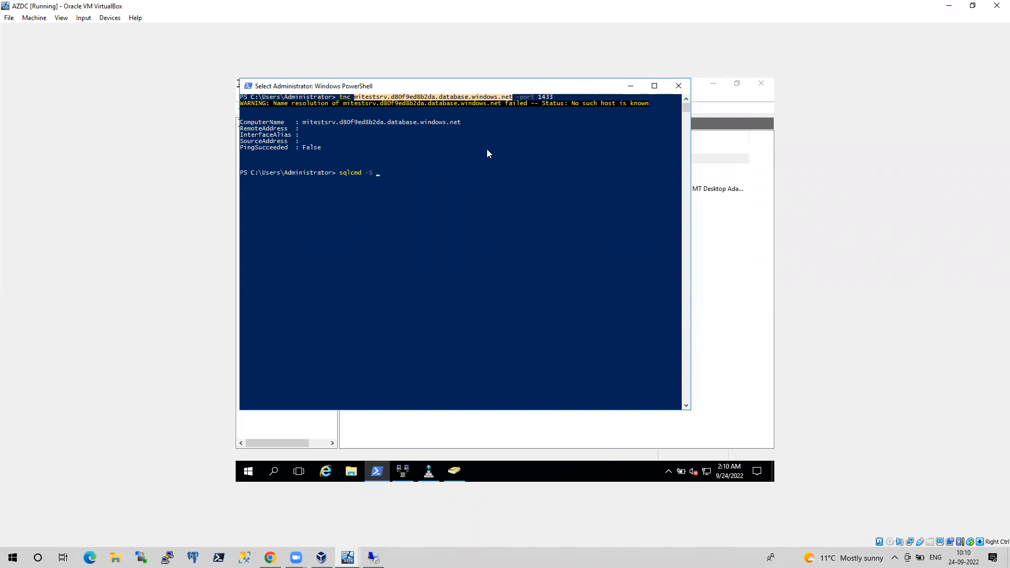
{"action": "right_click", "coordinate": [455, 196]}
{"action": "left_click", "coordinate": [360, 98]}
{"action": "left_click_drag", "start_coordinate": [362, 99], "coordinate": [513, 102]}
{"action": "right_click", "coordinate": [512, 99]}
{"action": "right_click", "coordinate": [460, 222]}
{"action": "type", "text": "-U vamsy"}
{"action": "key", "text": "Return"}
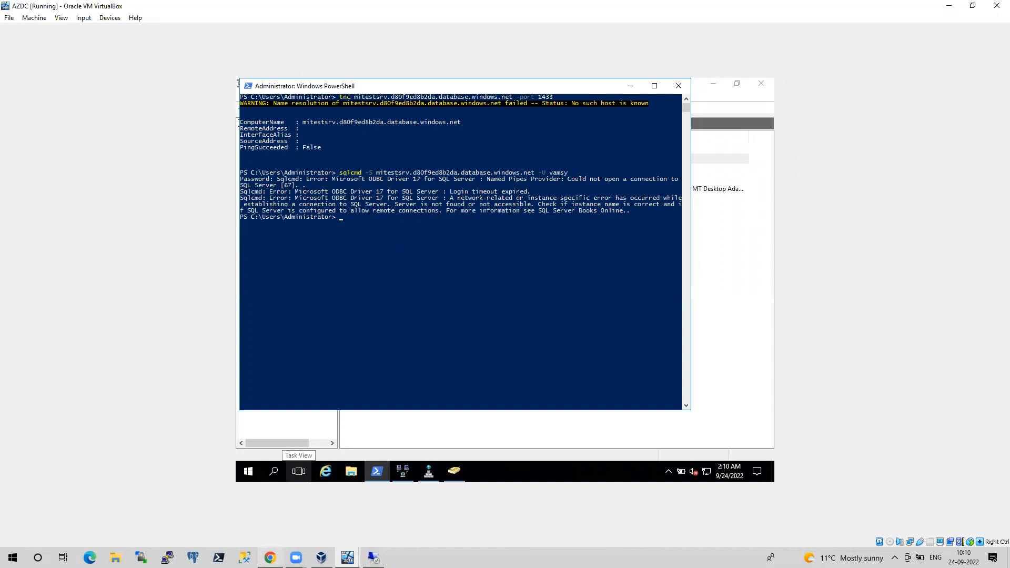
Copy mitestsrv's public endpoint address from its Networking page in the portal
{"action": "left_click", "coordinate": [270, 558]}
{"action": "left_click", "coordinate": [50, 476]}
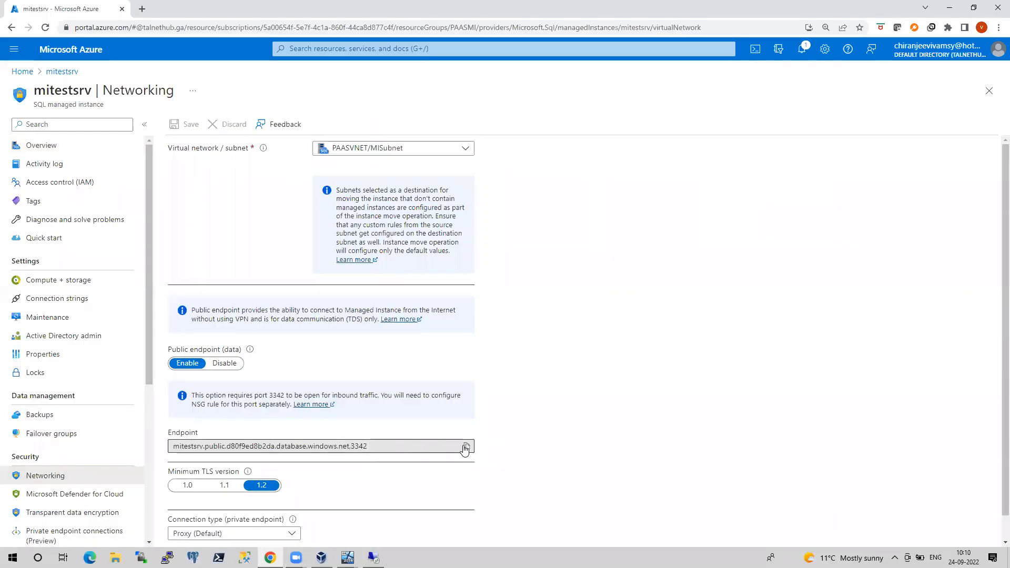
{"action": "left_click", "coordinate": [467, 446]}
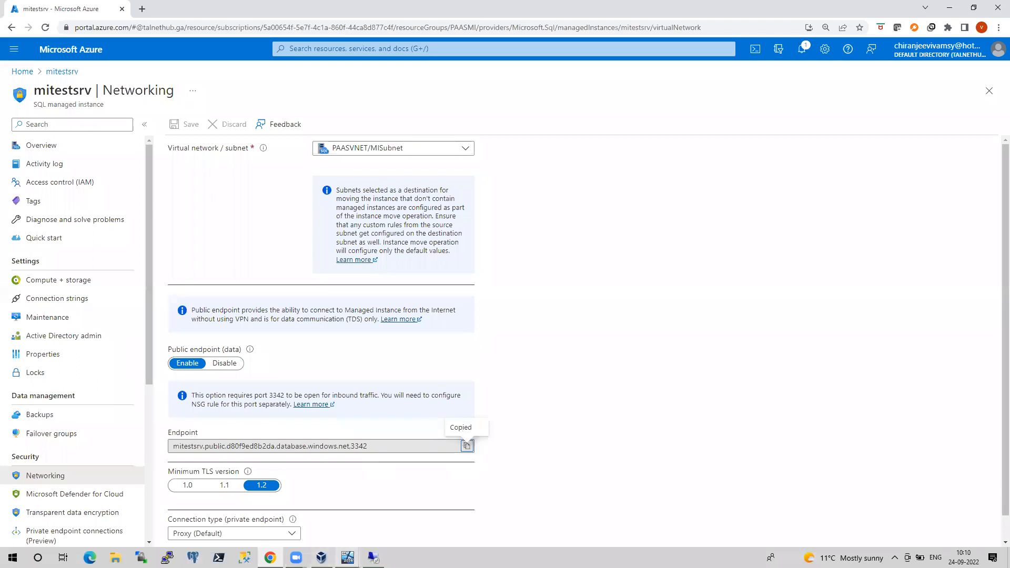
In AZDC's PowerShell, run sqlcmd -S against the pasted public endpoint with the SQL login
{"action": "left_click", "coordinate": [347, 558]}
{"action": "left_click", "coordinate": [300, 511]}
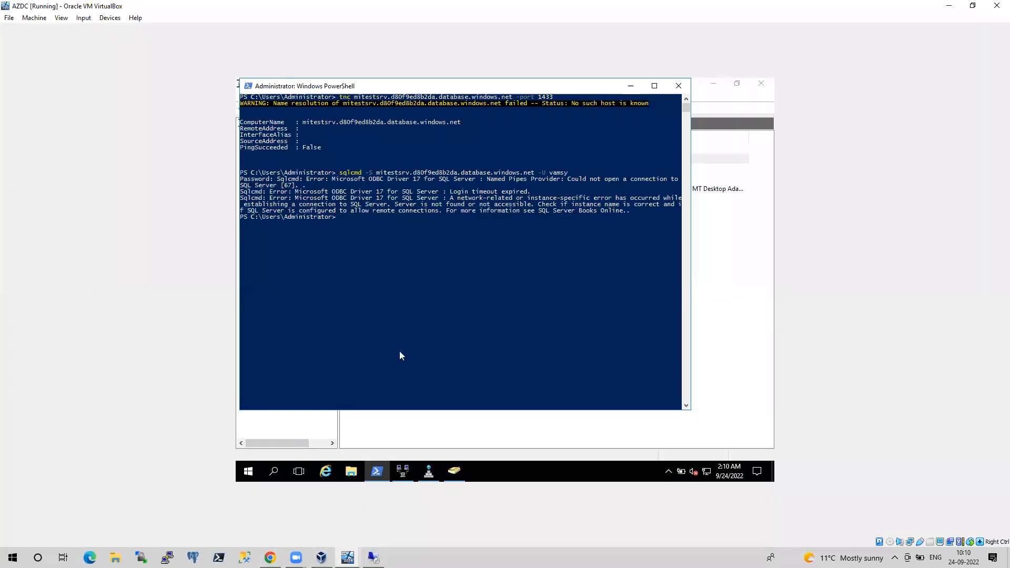
{"action": "type", "text": "sqlcmd -S"}
{"action": "right_click", "coordinate": [412, 330]}
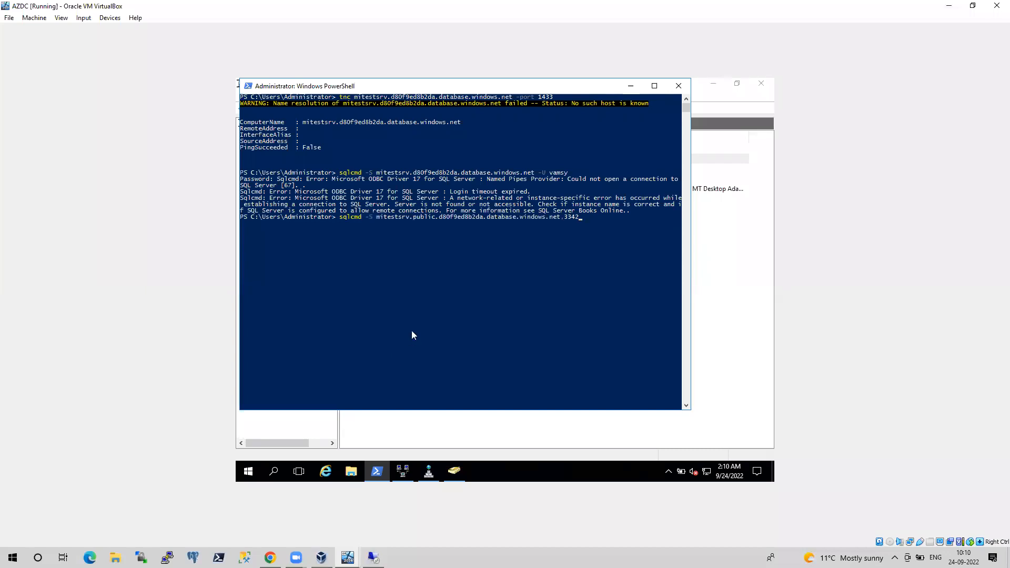
{"action": "type", "text": "-U vamsy"}
{"action": "key", "text": "Return"}
Stop sqlcmd, enable the MI2ONPREM interface in Routing and Remote Access, and attempt to connect it
{"action": "key", "text": "ctrl+c"}
{"action": "left_click", "coordinate": [717, 289]}
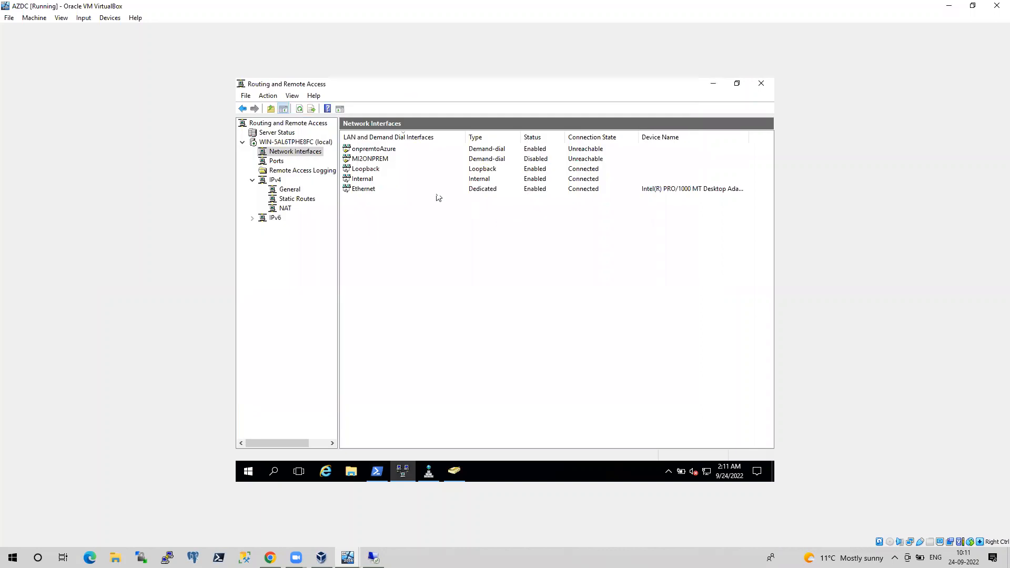
{"action": "right_click", "coordinate": [386, 158]}
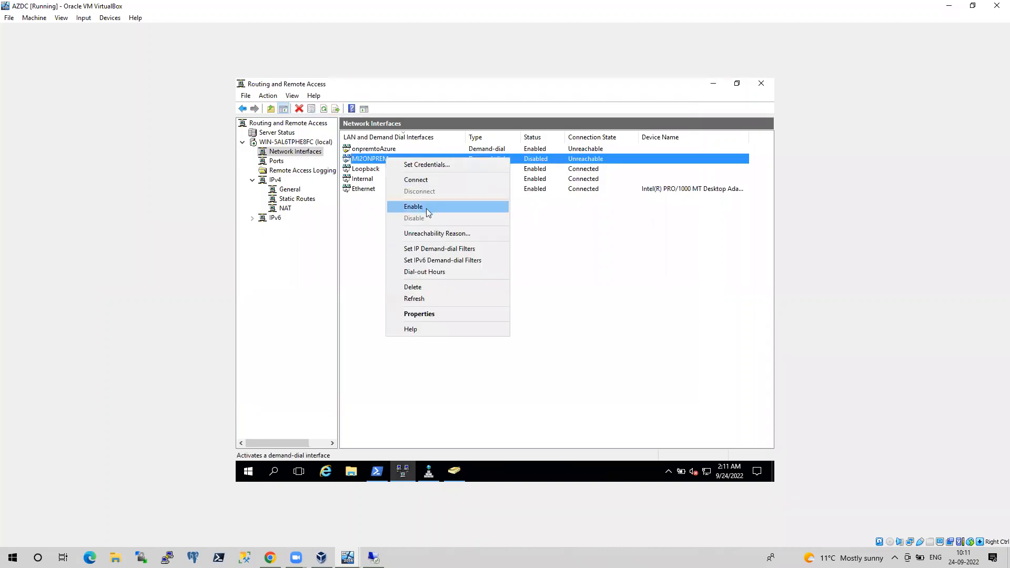
{"action": "left_click", "coordinate": [426, 208]}
{"action": "right_click", "coordinate": [390, 165]}
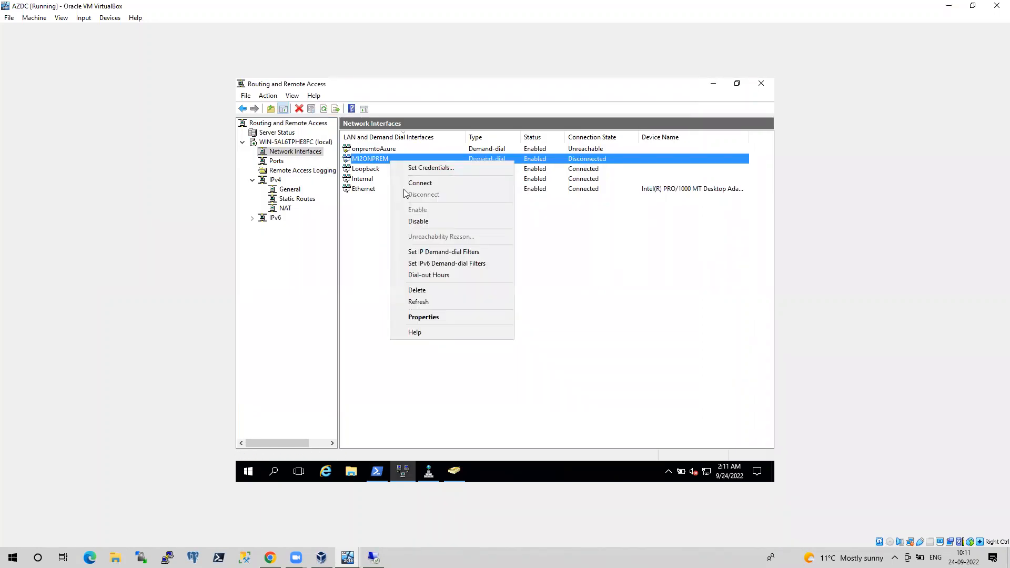
{"action": "left_click", "coordinate": [417, 183]}
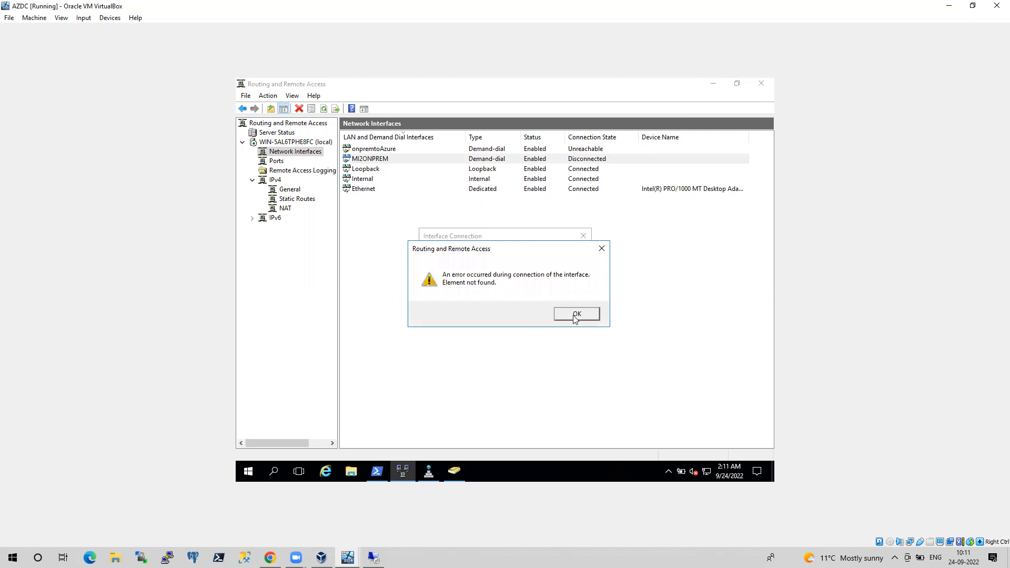
{"action": "left_click", "coordinate": [574, 315]}
Set MI2ONPREM's IPv4 properties to obtain IP and DNS server addresses automatically
{"action": "right_click", "coordinate": [396, 157]}
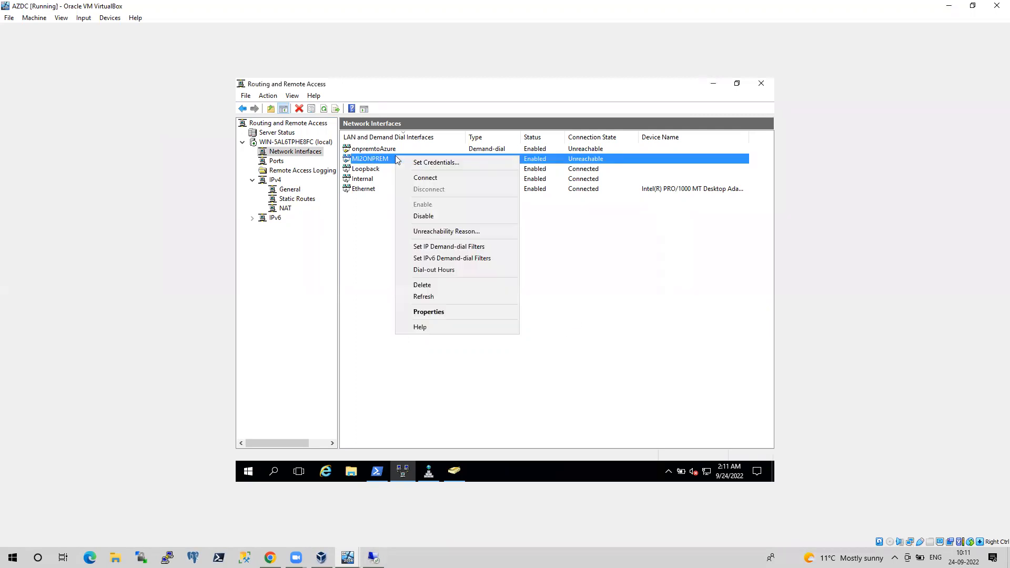
{"action": "left_click", "coordinate": [434, 314]}
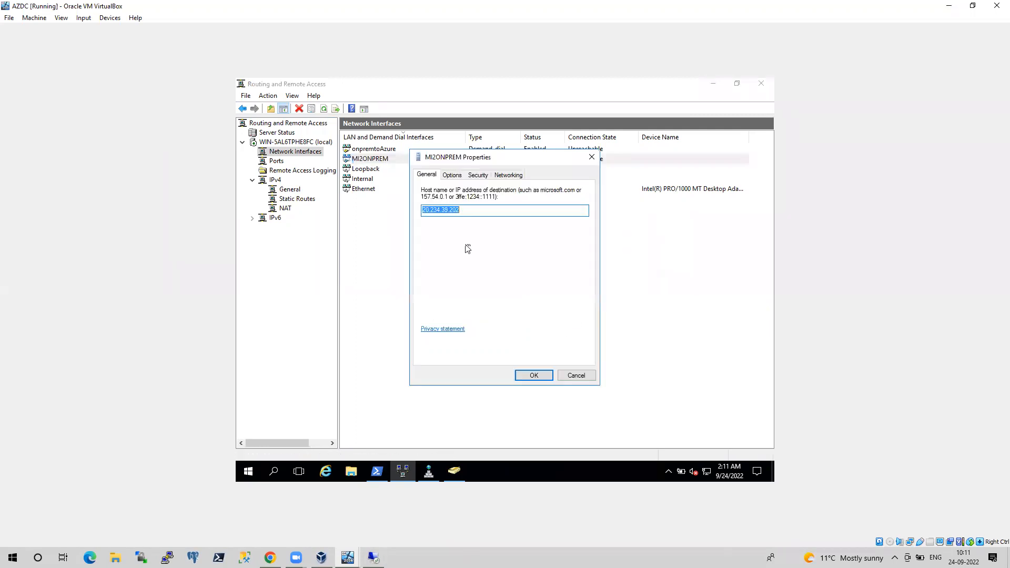
{"action": "left_click", "coordinate": [500, 176]}
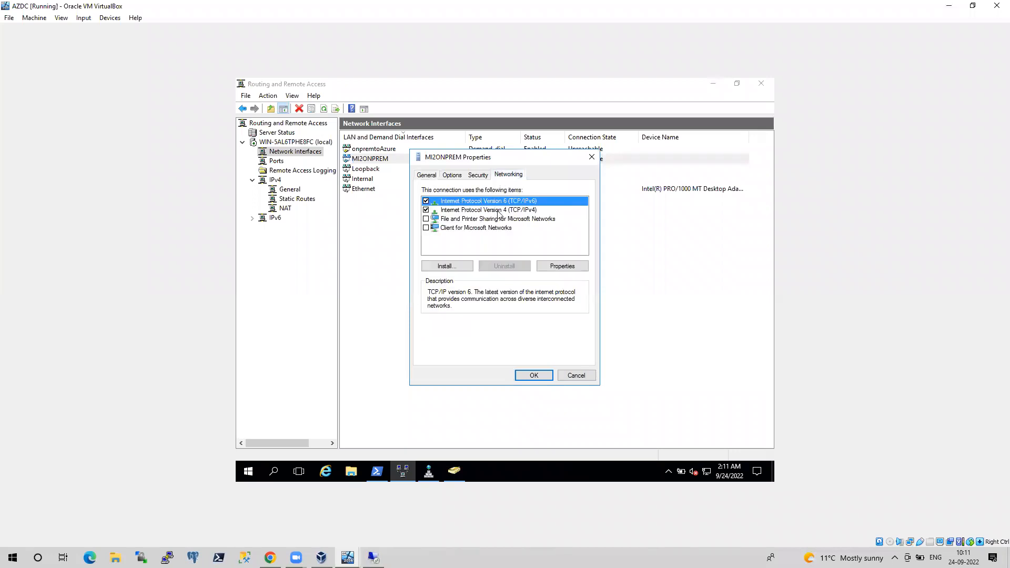
{"action": "left_click", "coordinate": [500, 210]}
{"action": "left_click", "coordinate": [545, 266]}
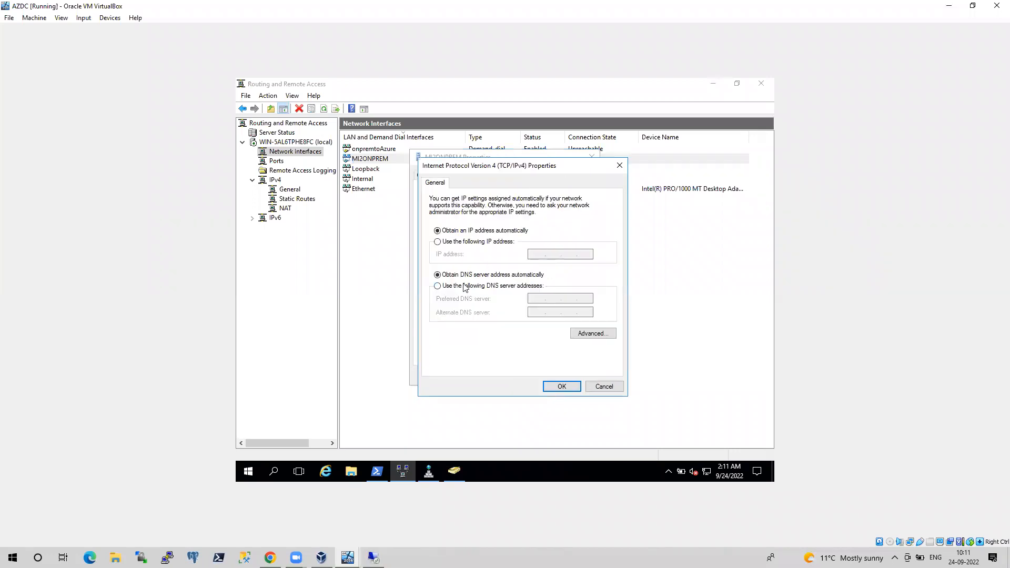
{"action": "left_click", "coordinate": [466, 243]}
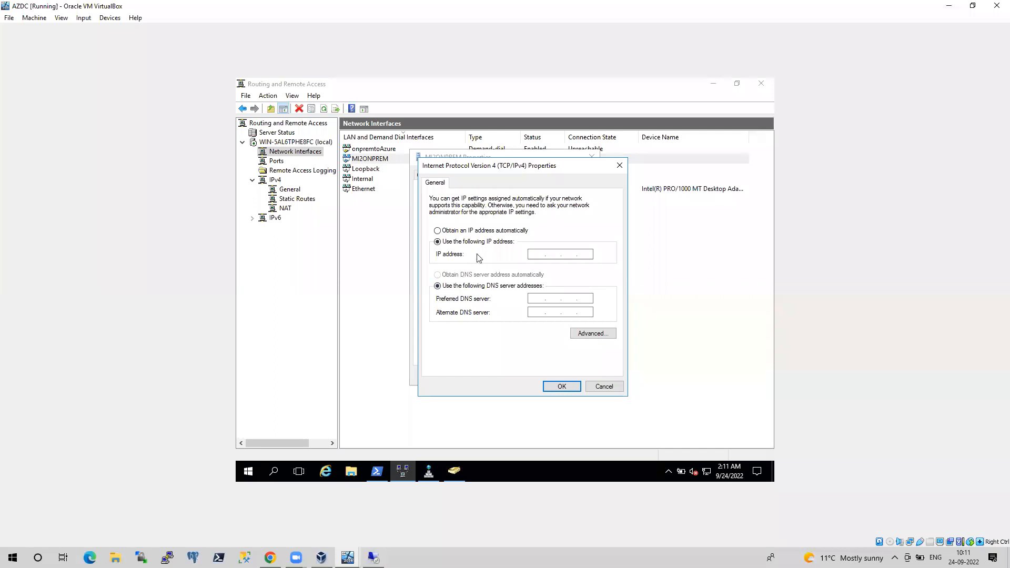
{"action": "left_click", "coordinate": [463, 232]}
{"action": "left_click", "coordinate": [453, 275]}
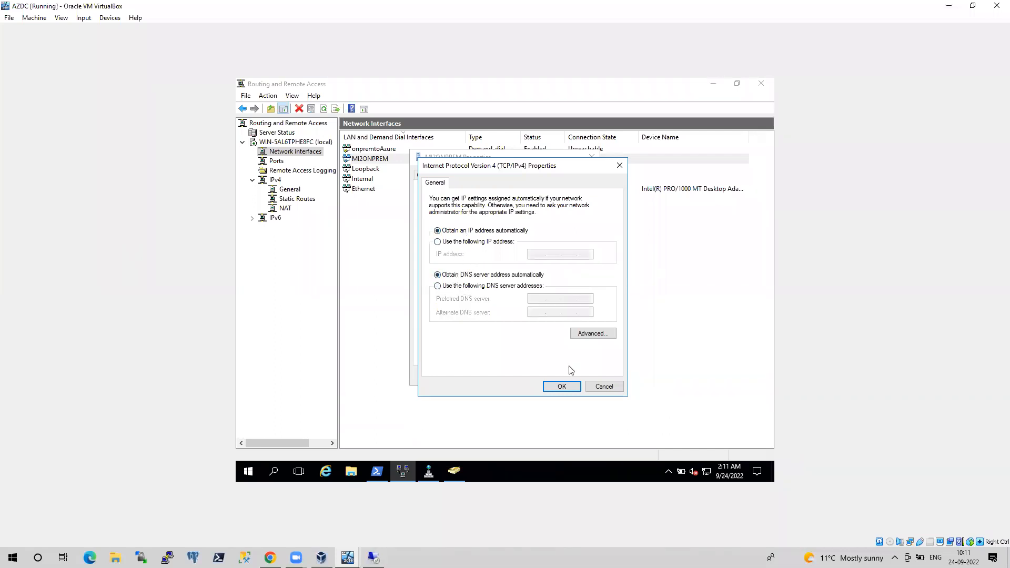
{"action": "left_click", "coordinate": [562, 387]}
{"action": "left_click", "coordinate": [526, 377]}
Connect the MI2ONPREM interface again
{"action": "left_click", "coordinate": [408, 299]}
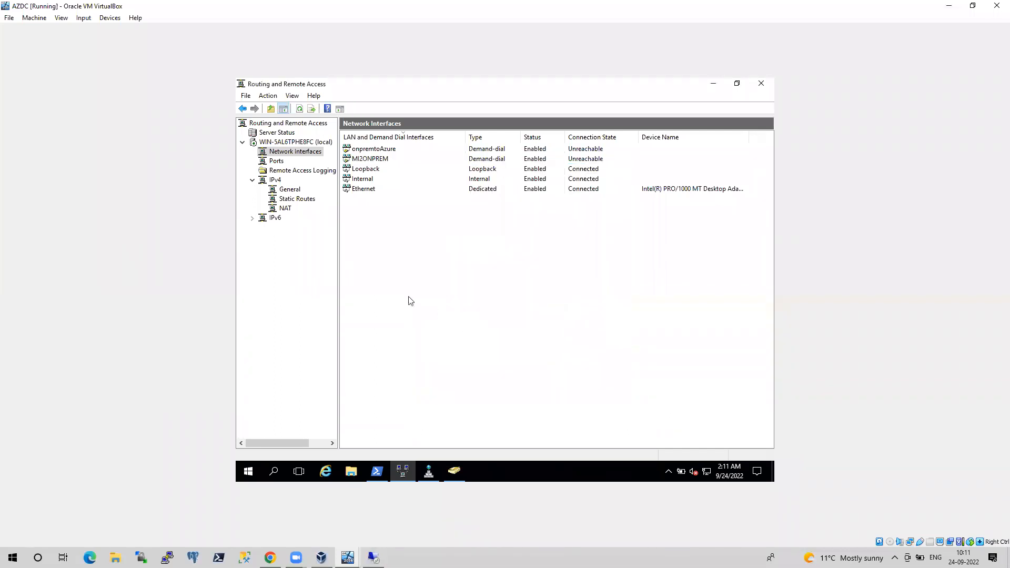
{"action": "right_click", "coordinate": [379, 159]}
{"action": "left_click", "coordinate": [402, 177]}
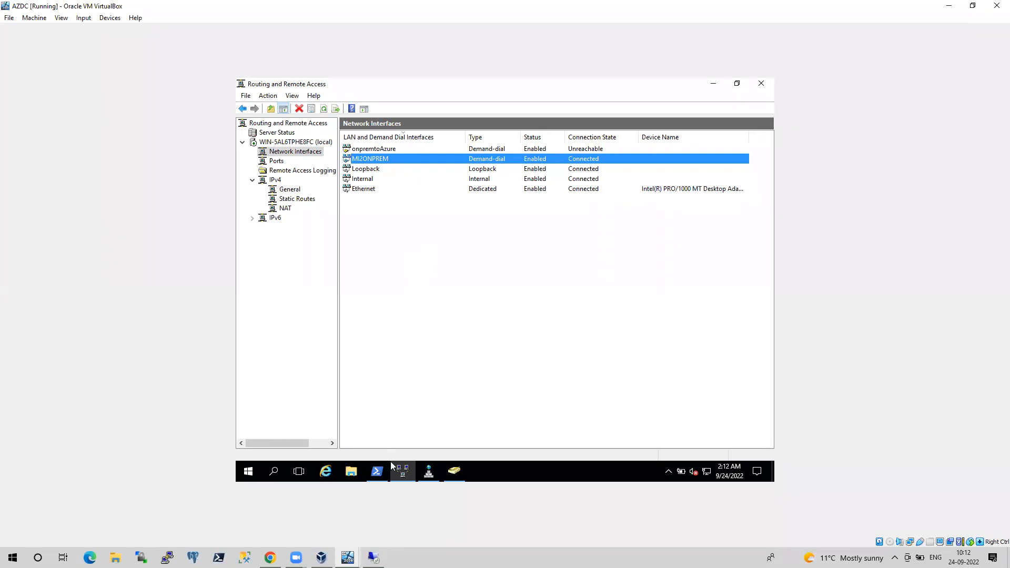
{"action": "mouse_move", "coordinate": [384, 471]}
Rerun the earlier private-host sqlcmd command from PowerShell history
{"action": "left_click", "coordinate": [377, 470]}
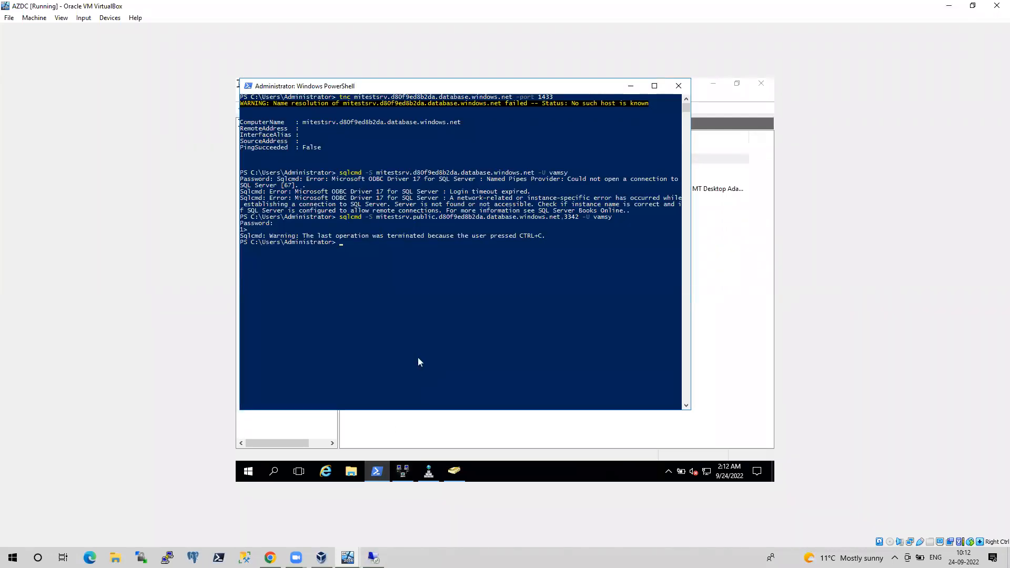
{"action": "key", "text": "Up"}
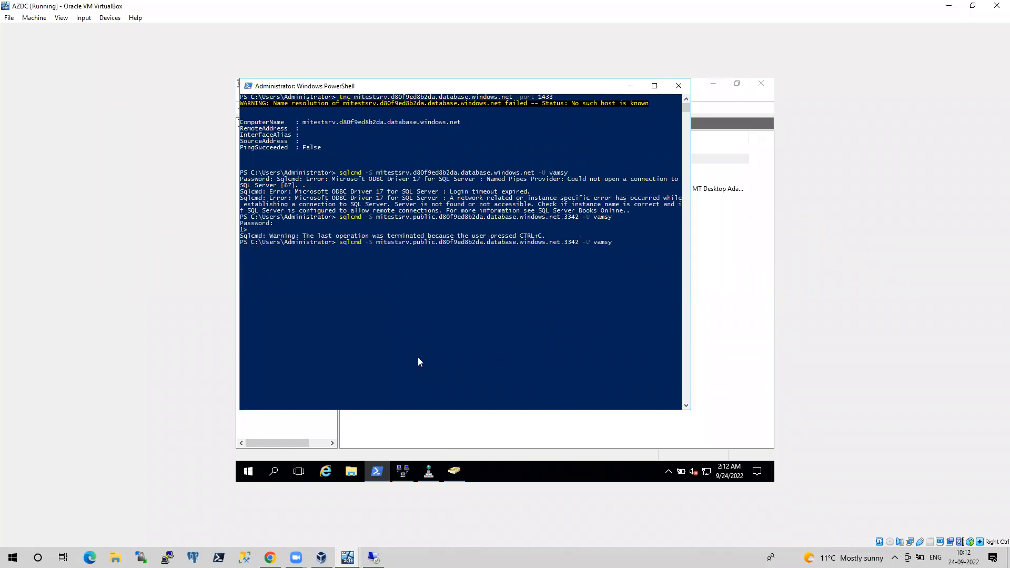
{"action": "key", "text": "Up"}
{"action": "key", "text": "Return"}
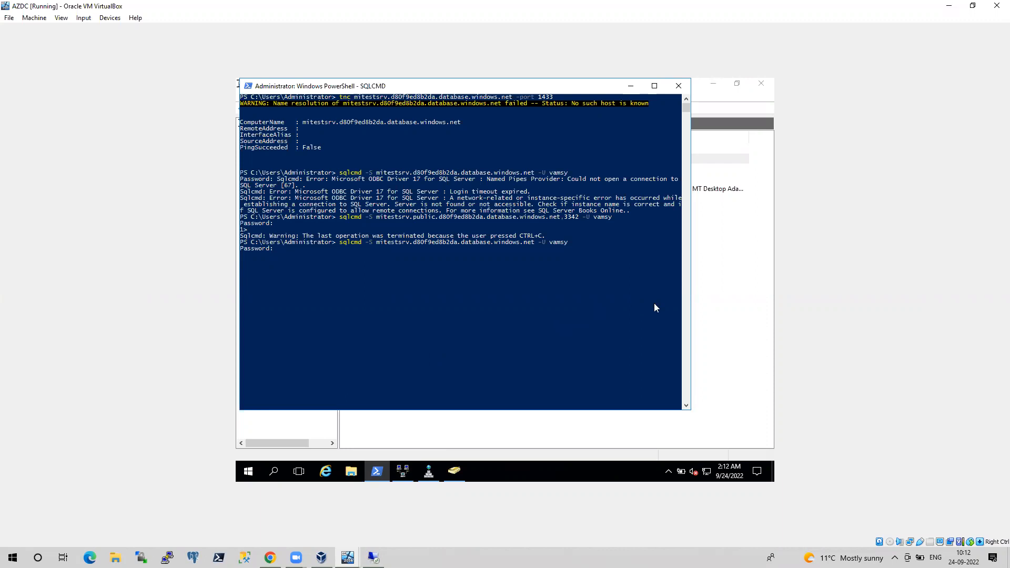
Open the MIVPNGW virtual network gateway's Connections page and refresh it
{"action": "mouse_move", "coordinate": [402, 479]}
{"action": "left_click", "coordinate": [270, 558]}
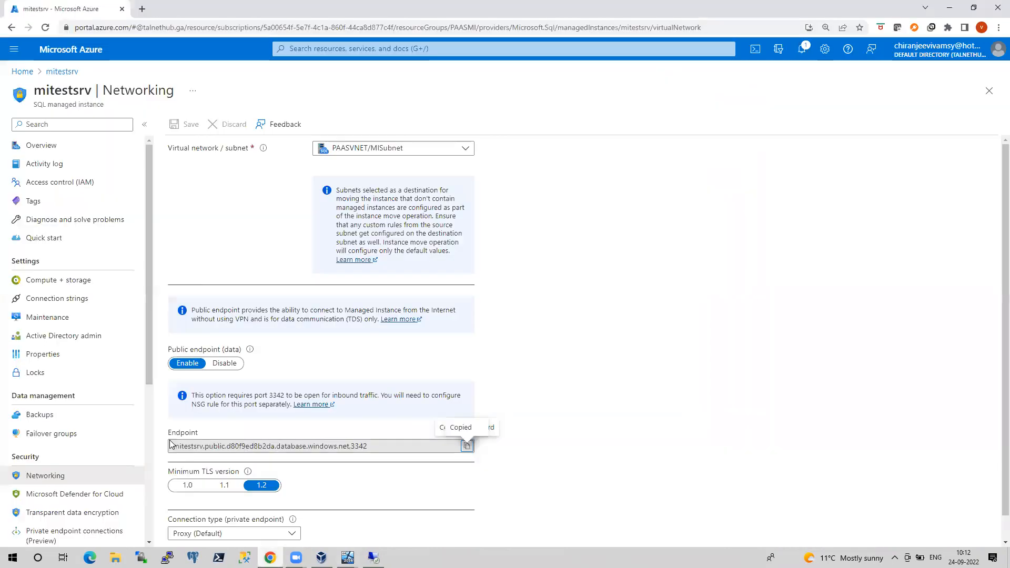
{"action": "left_click", "coordinate": [22, 71]}
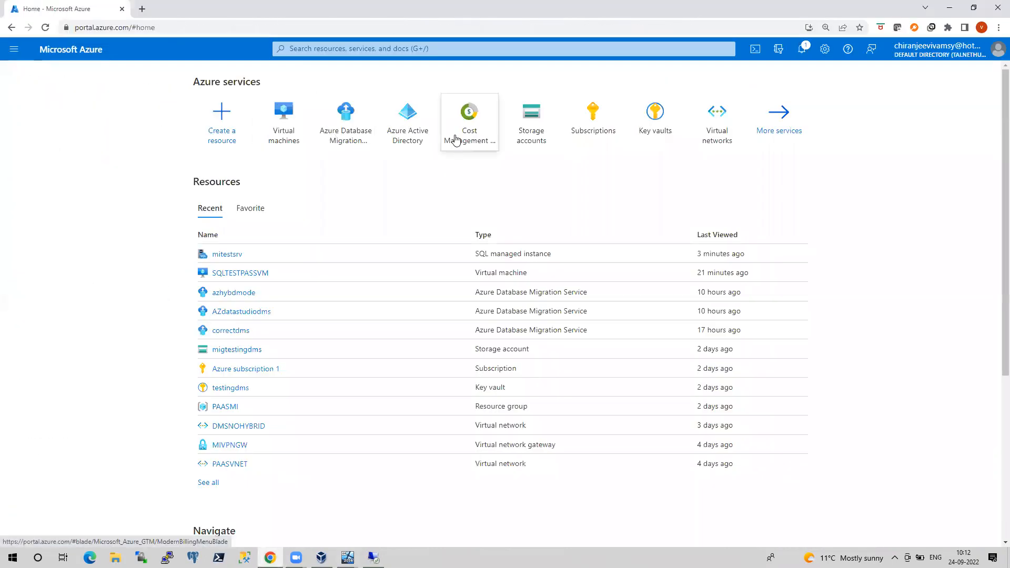
{"action": "left_click", "coordinate": [308, 49]}
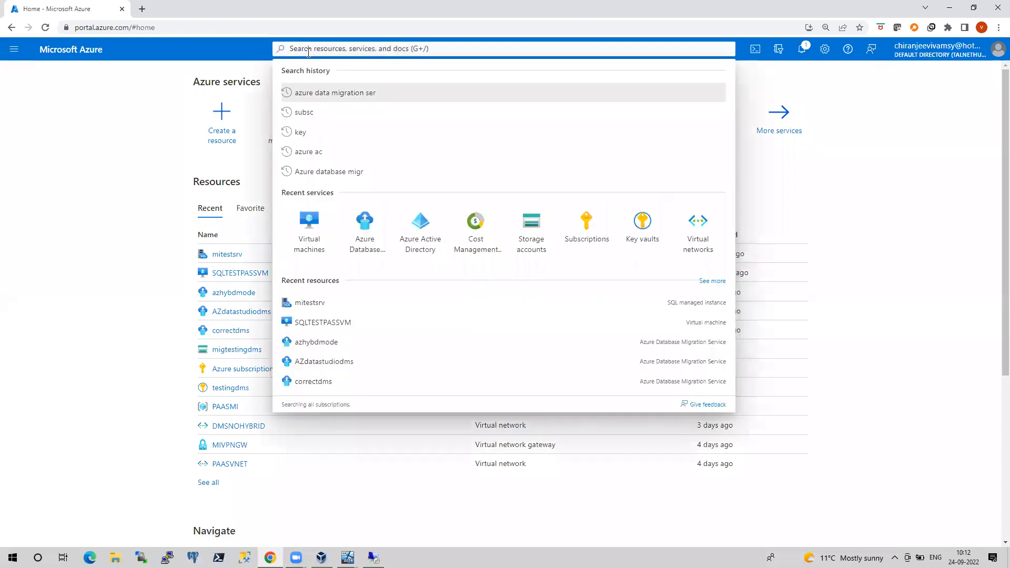
{"action": "type", "text": "virtu"}
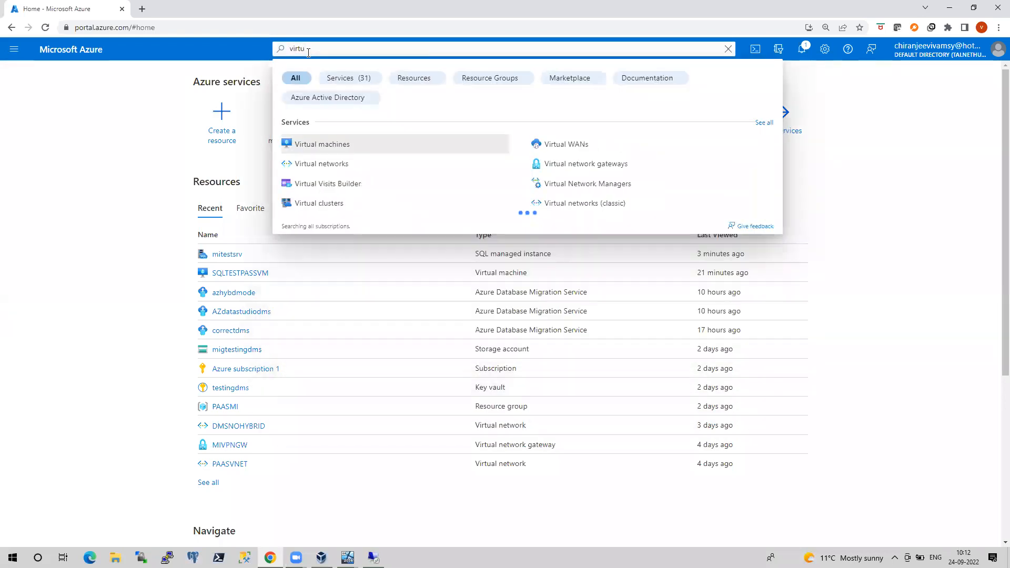
{"action": "type", "text": "al"}
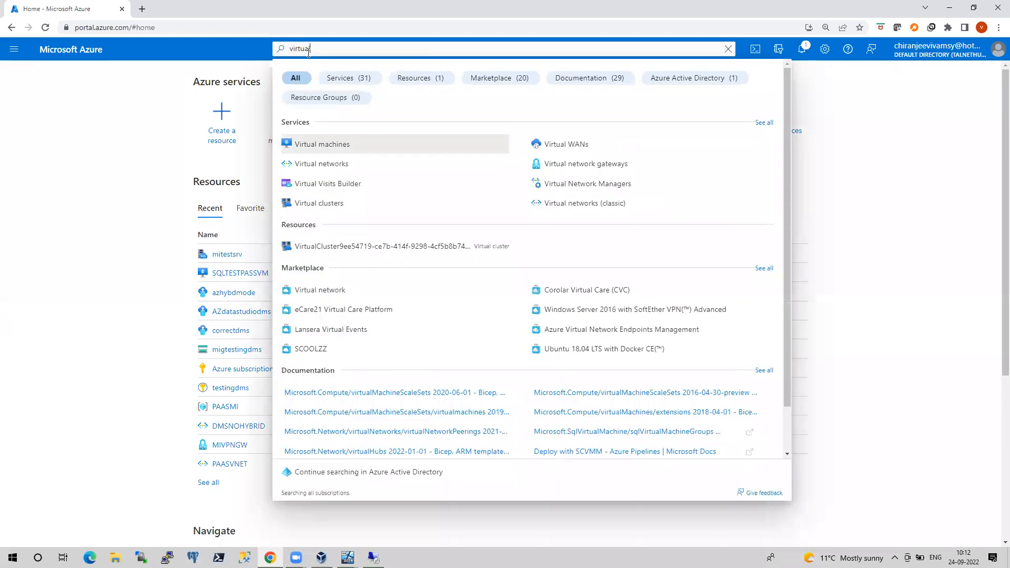
{"action": "type", "text": " net"}
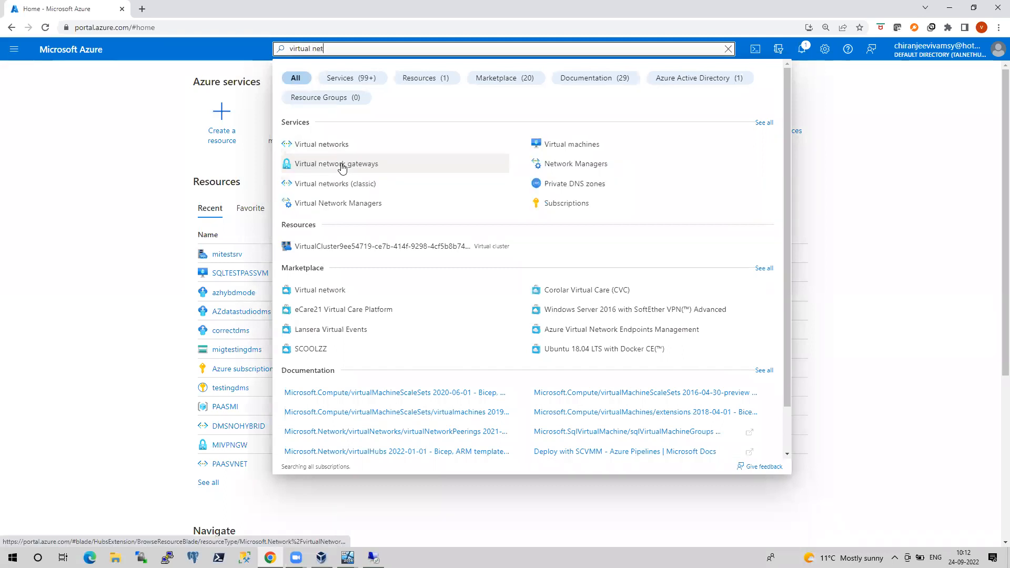
{"action": "left_click", "coordinate": [343, 166]}
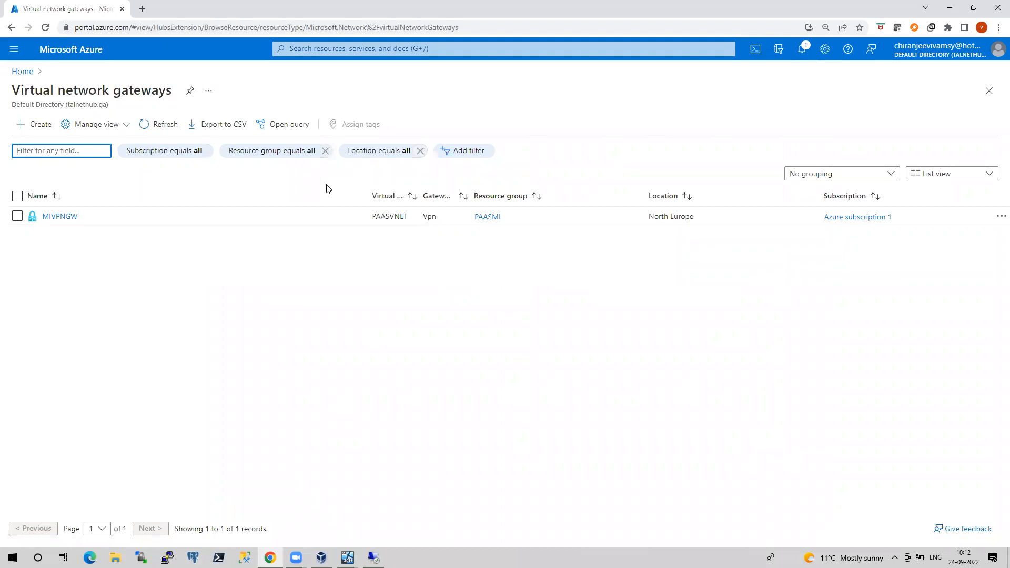
{"action": "left_click", "coordinate": [60, 217]}
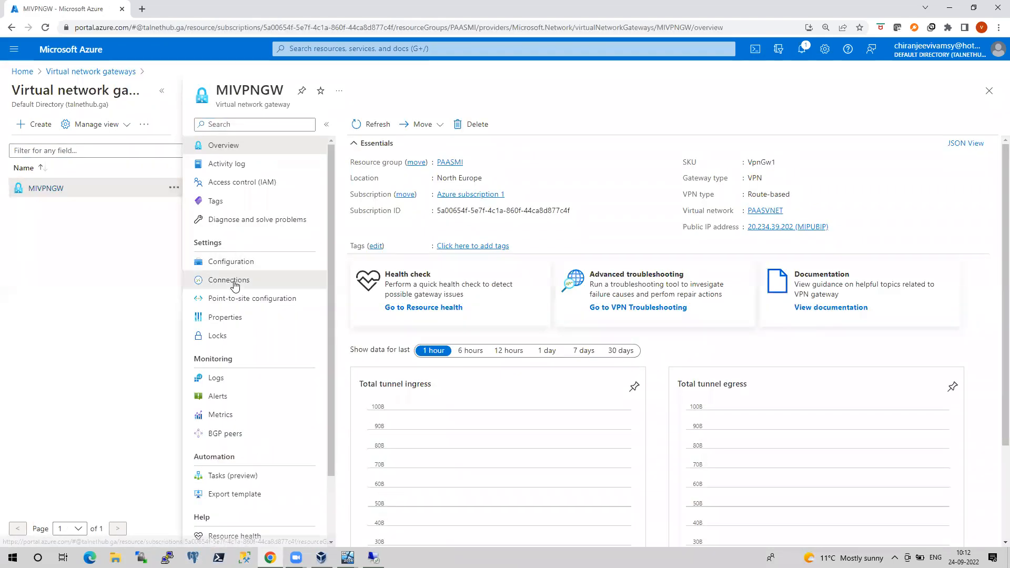
{"action": "left_click", "coordinate": [235, 285]}
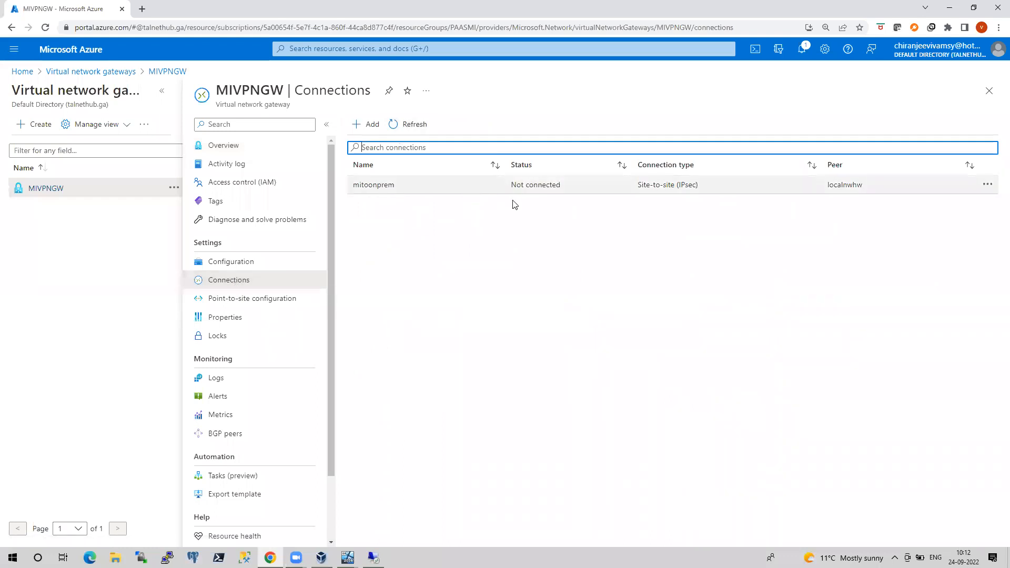
{"action": "left_click", "coordinate": [402, 127]}
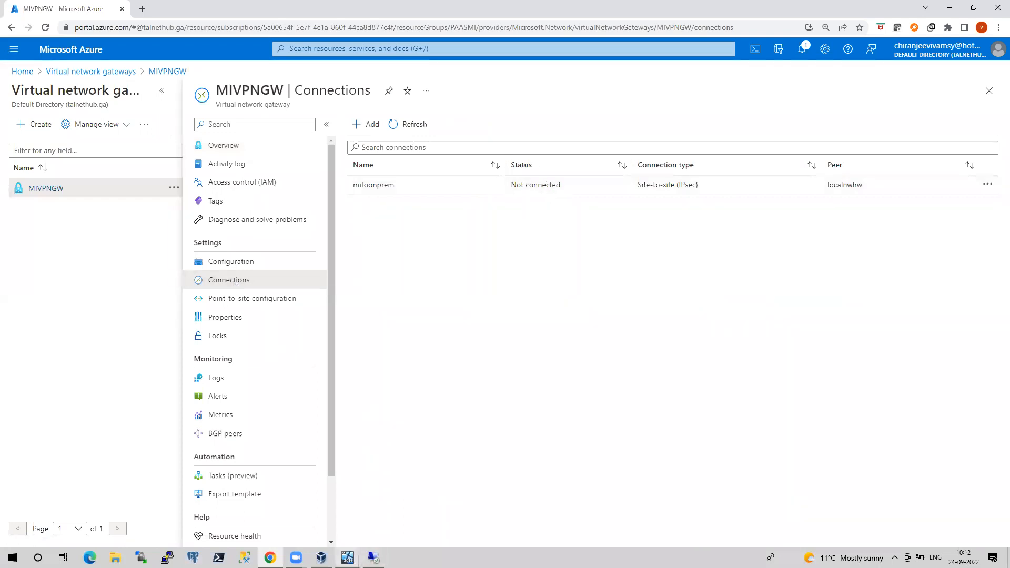
Refresh the network interfaces list in AZDC's Routing and Remote Access, then return to the portal
{"action": "mouse_move", "coordinate": [347, 557]}
{"action": "left_click", "coordinate": [306, 519]}
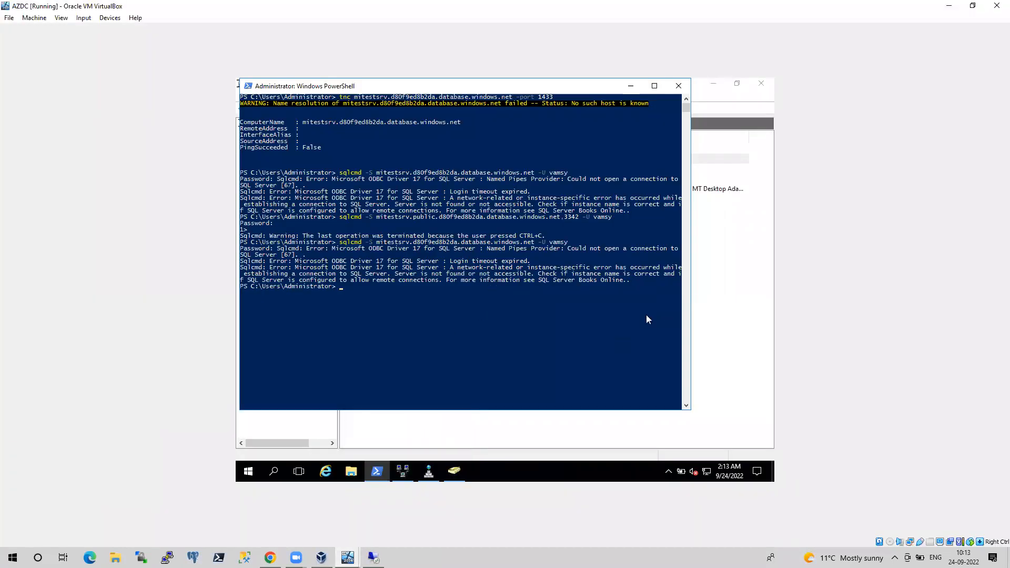
{"action": "left_click", "coordinate": [706, 305]}
{"action": "right_click", "coordinate": [563, 293]}
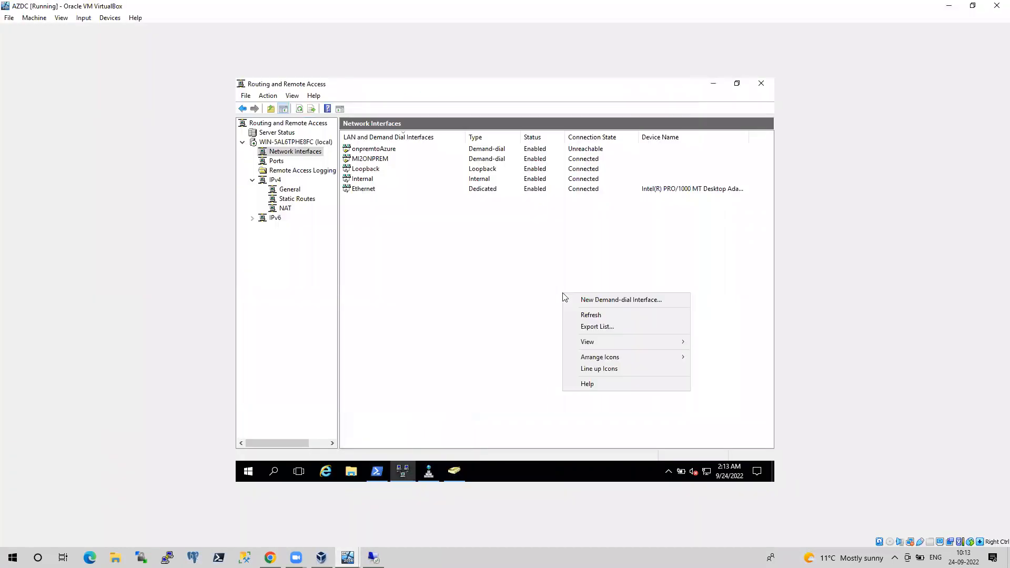
{"action": "left_click", "coordinate": [590, 316]}
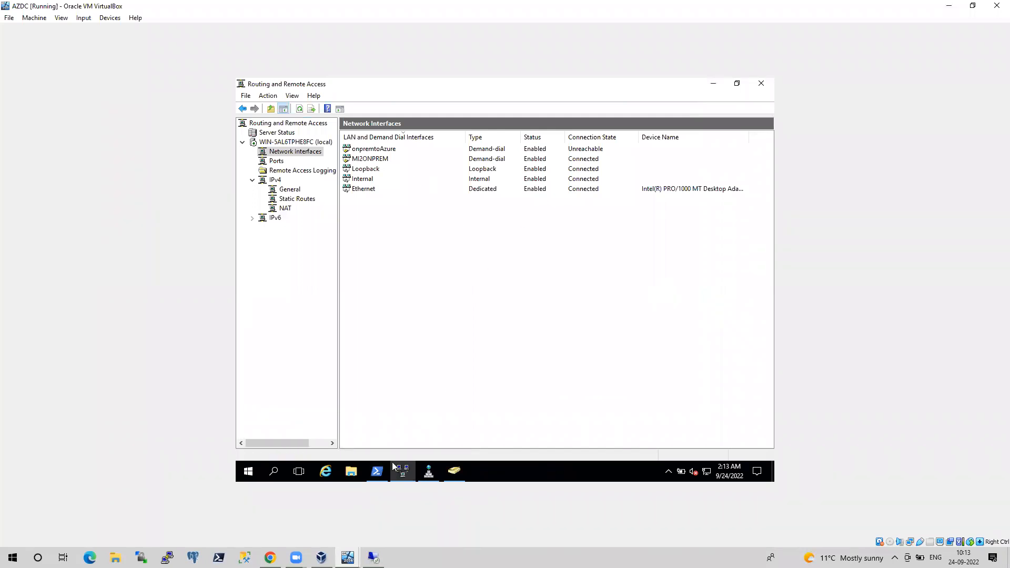
{"action": "left_click", "coordinate": [270, 557]}
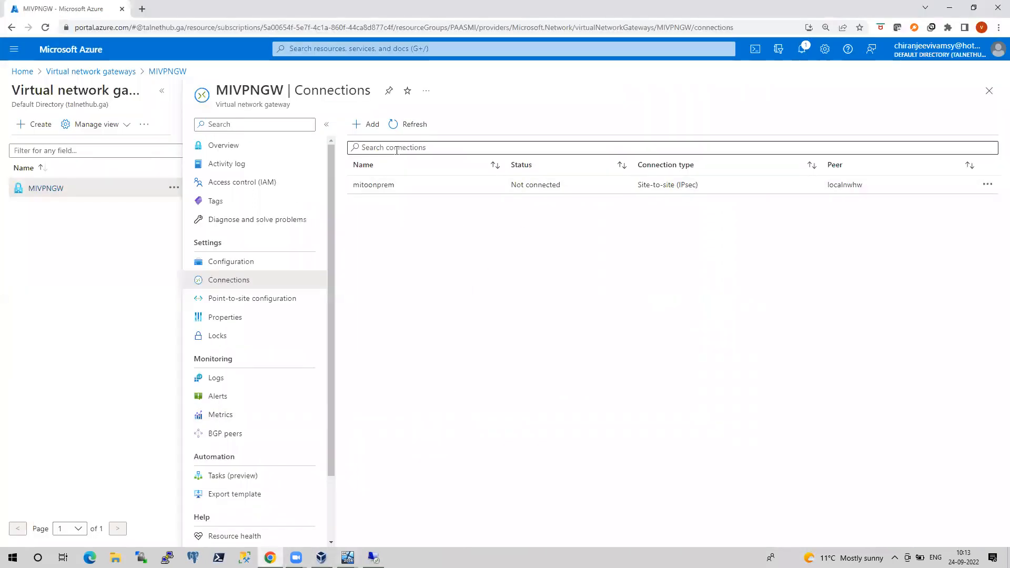
Refresh the Connections blade twice (mitoonprem still Not connected), then bring up the onpremSQLNode2 VM
{"action": "left_click", "coordinate": [400, 132]}
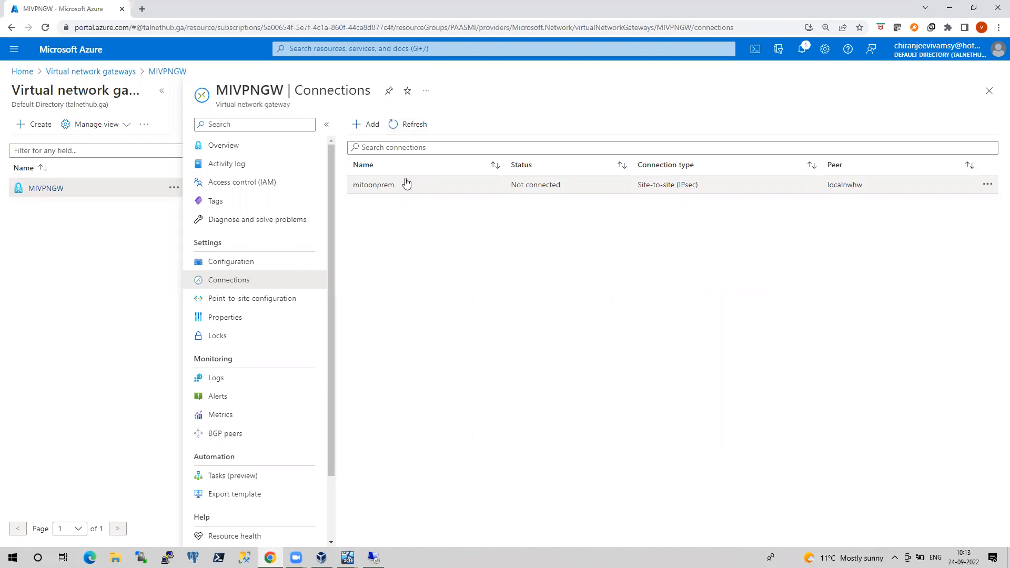
{"action": "left_click", "coordinate": [411, 131]}
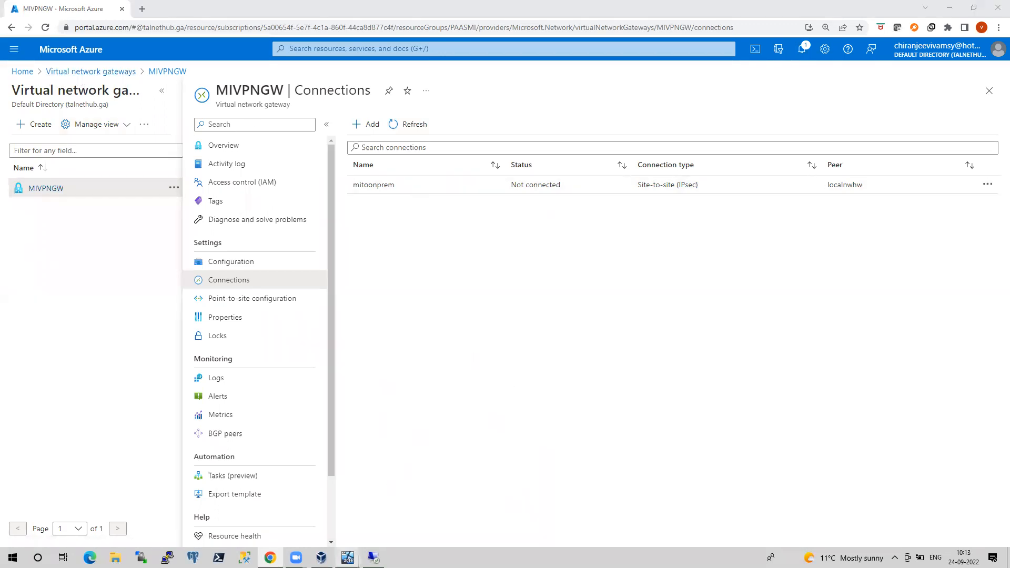
{"action": "mouse_move", "coordinate": [348, 558]}
{"action": "left_click", "coordinate": [393, 517]}
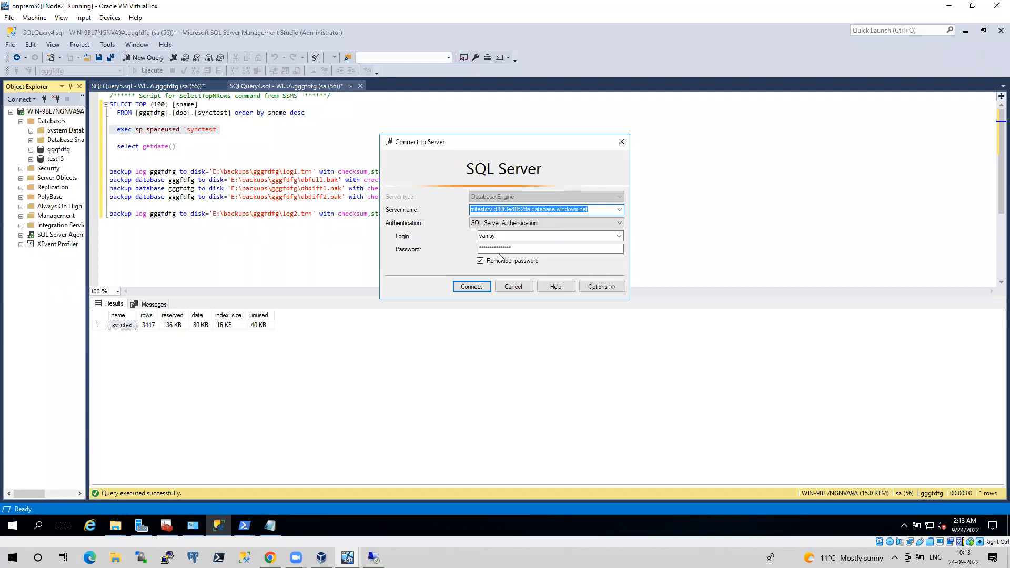
Cancel the SSMS managed-instance connection, minimise the VM, and return to the Azure Home page
{"action": "left_click", "coordinate": [513, 286]}
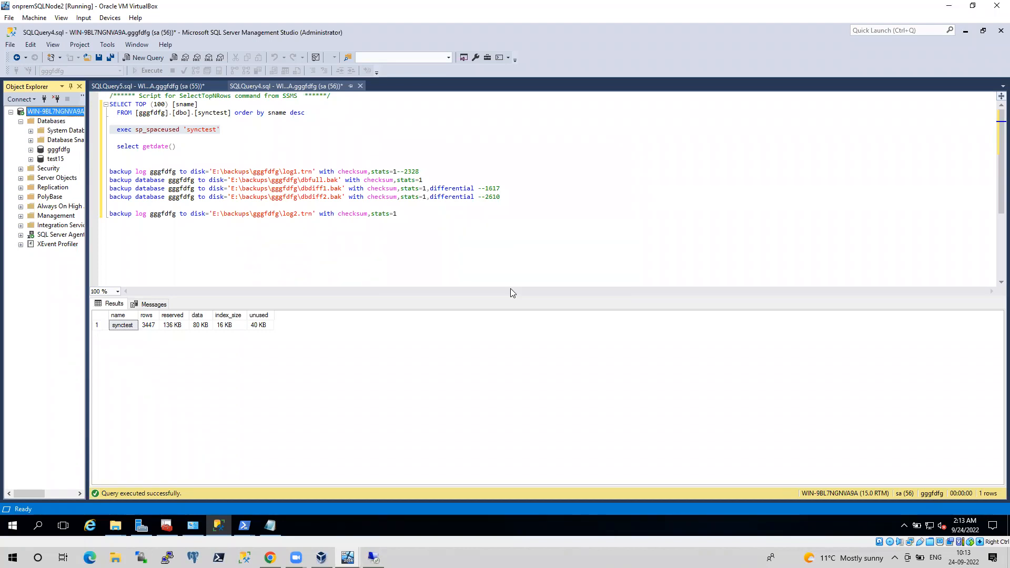
{"action": "left_click", "coordinate": [949, 5]}
{"action": "left_click", "coordinate": [29, 73]}
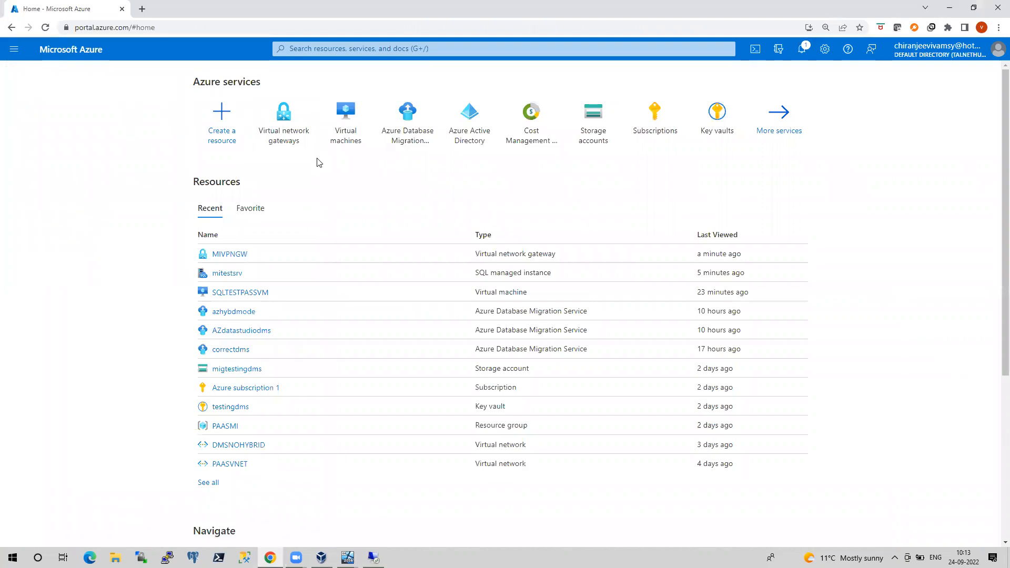
Open Azure Database Migration Services and start creating a new migration service
{"action": "mouse_move", "coordinate": [415, 136]}
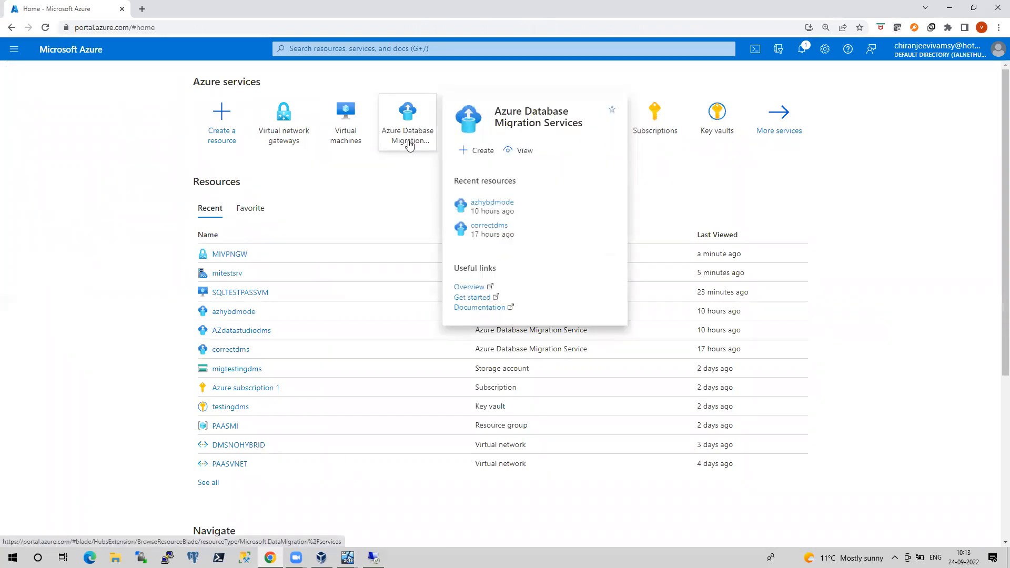
{"action": "left_click", "coordinate": [409, 145]}
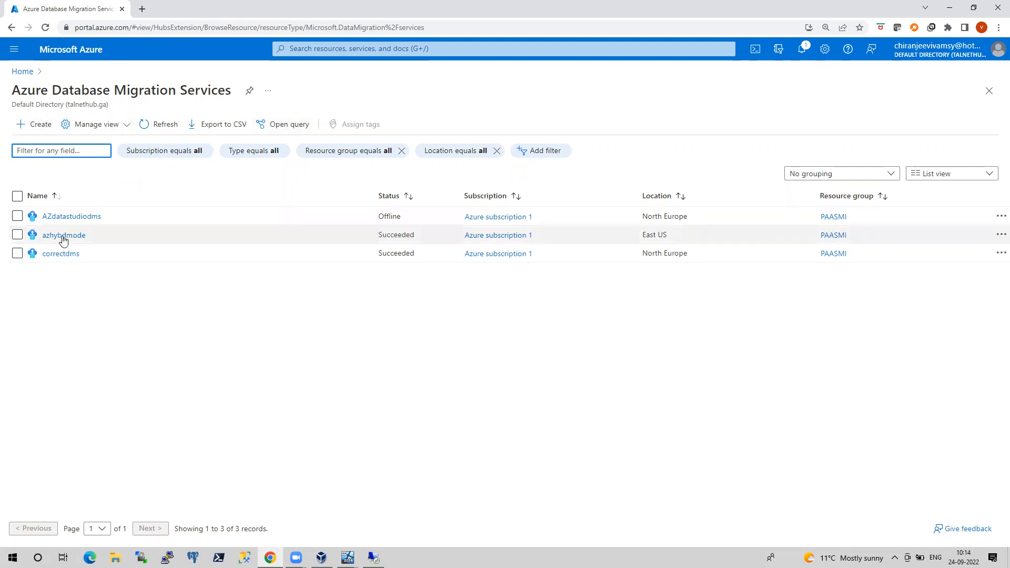
{"action": "left_click", "coordinate": [42, 128]}
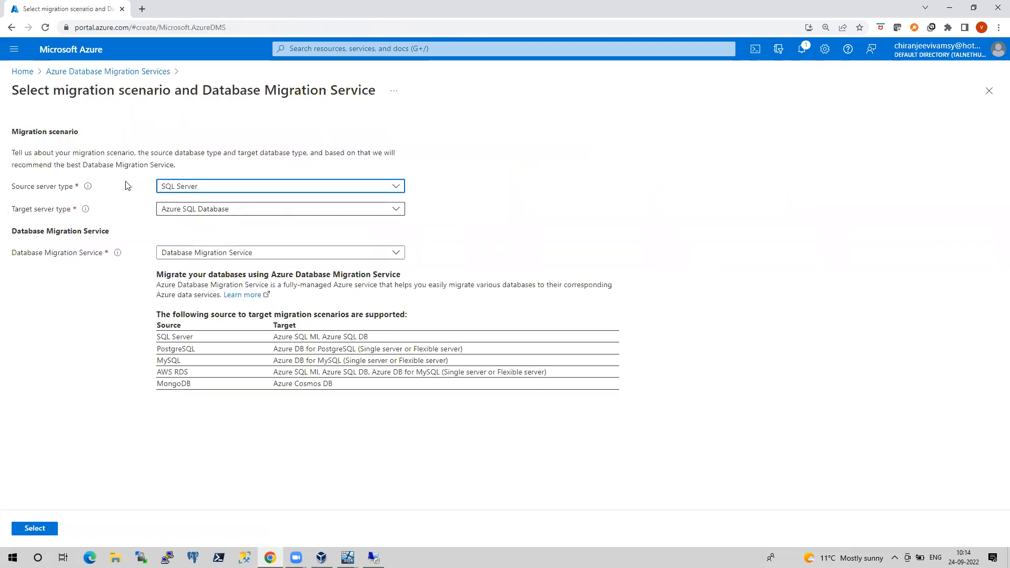
{"action": "left_click", "coordinate": [343, 189]}
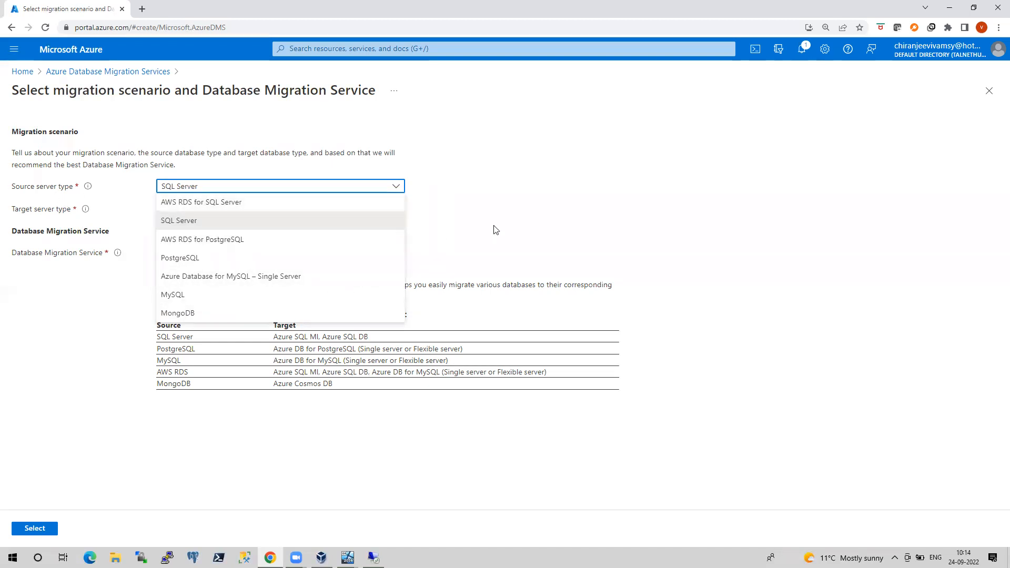
{"action": "left_click", "coordinate": [582, 198]}
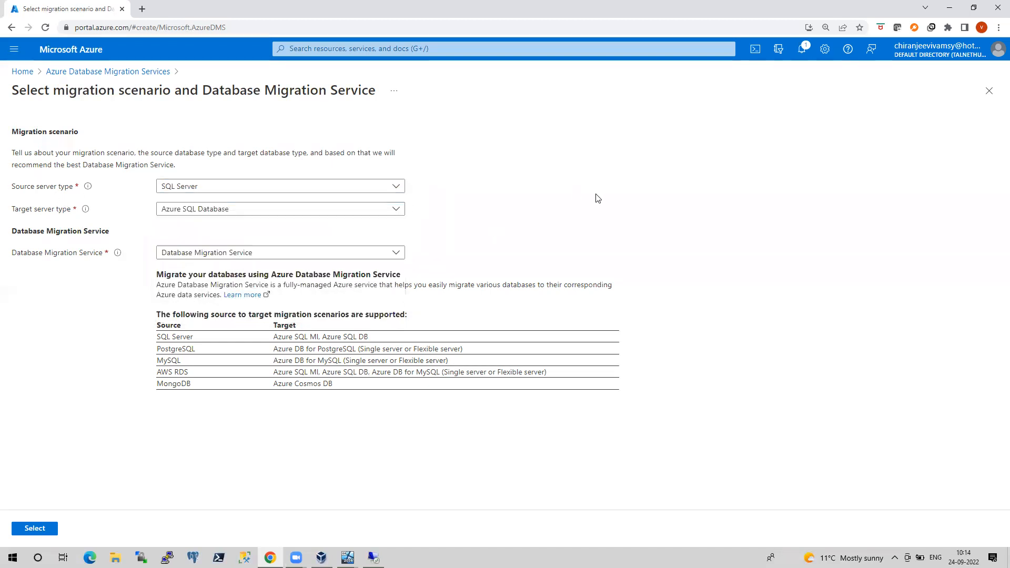
{"action": "left_click", "coordinate": [396, 209]}
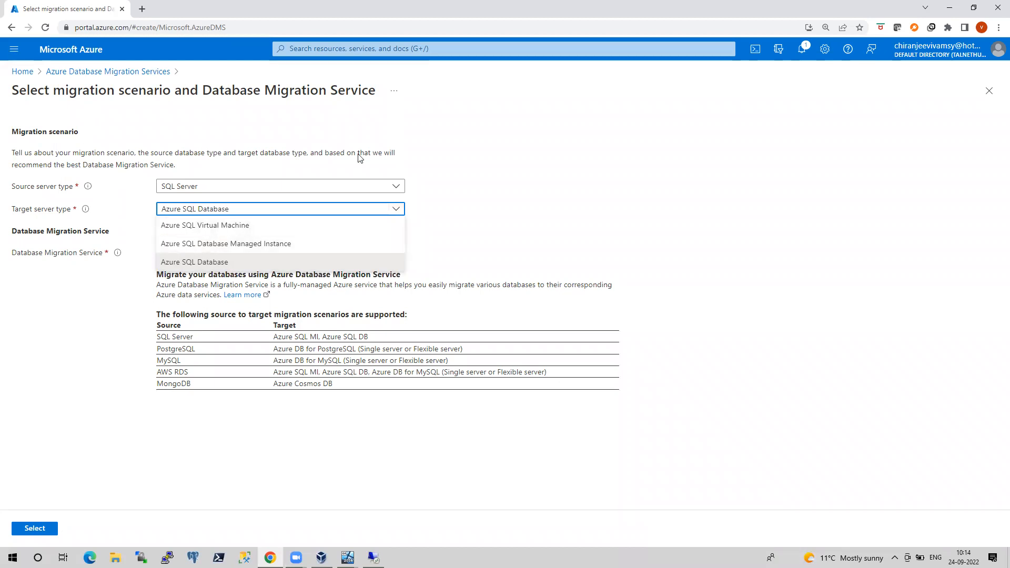
{"action": "left_click", "coordinate": [544, 211]}
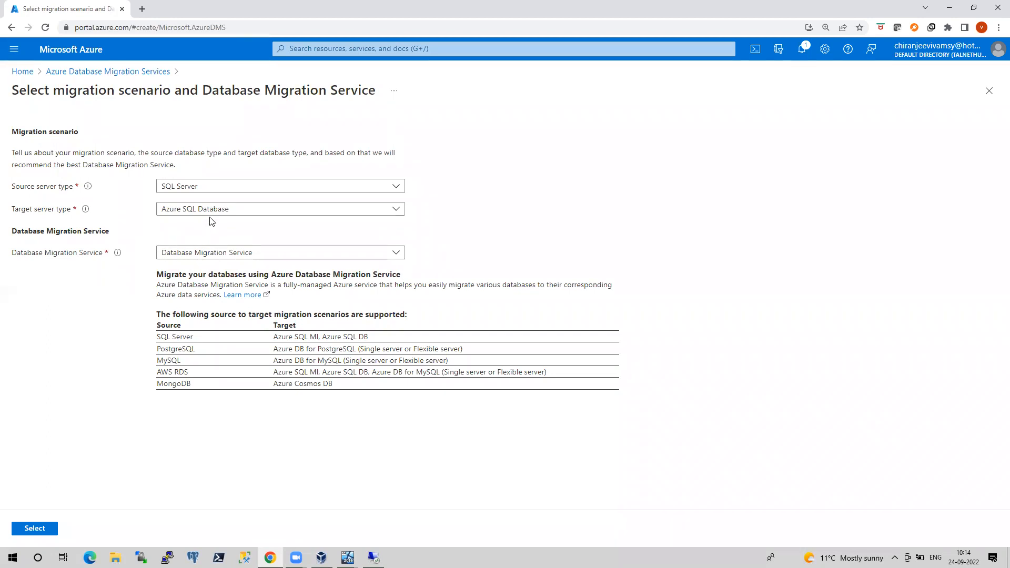
{"action": "left_click", "coordinate": [234, 252]}
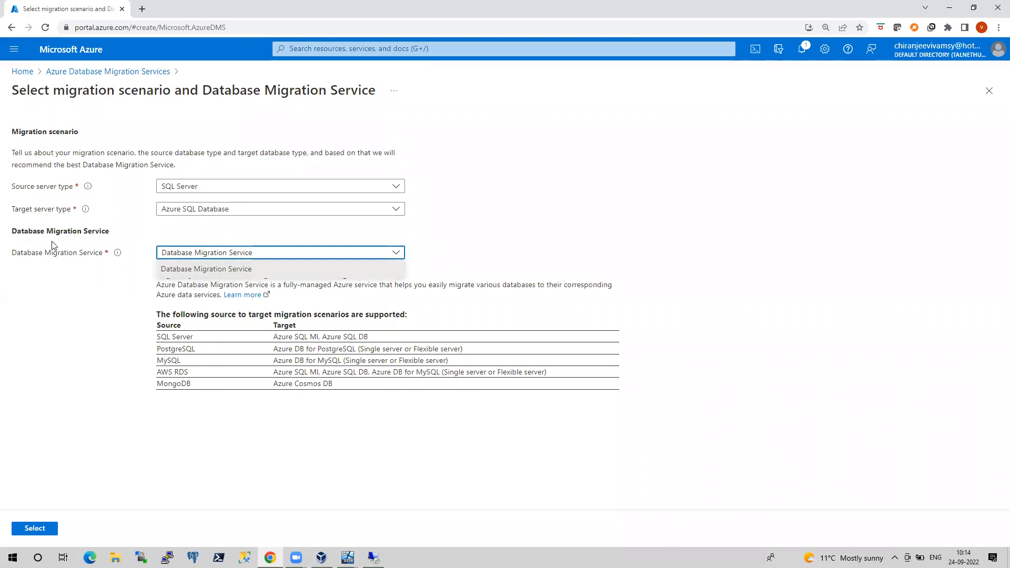
{"action": "left_click", "coordinate": [447, 258]}
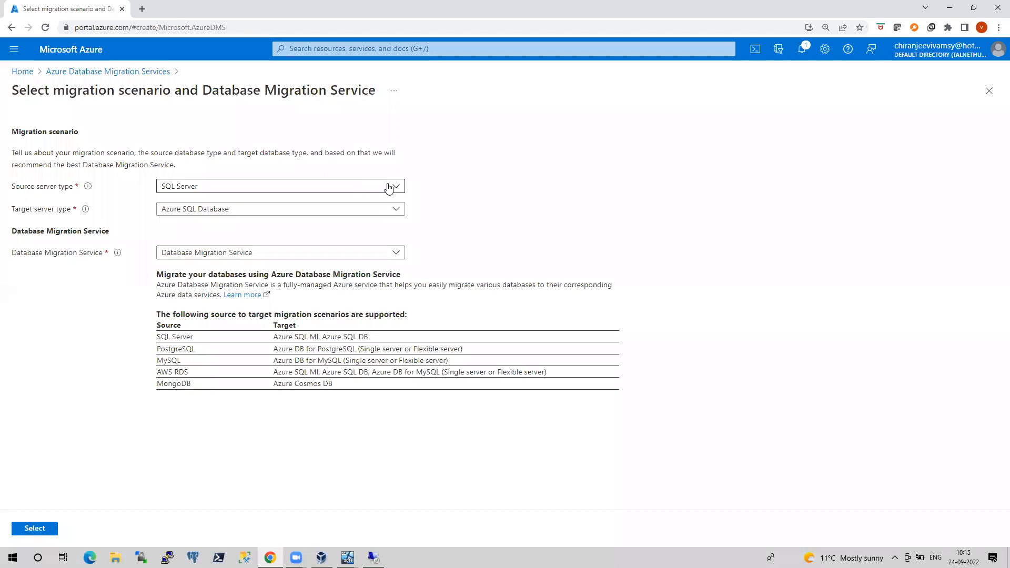
{"action": "left_click", "coordinate": [395, 209]}
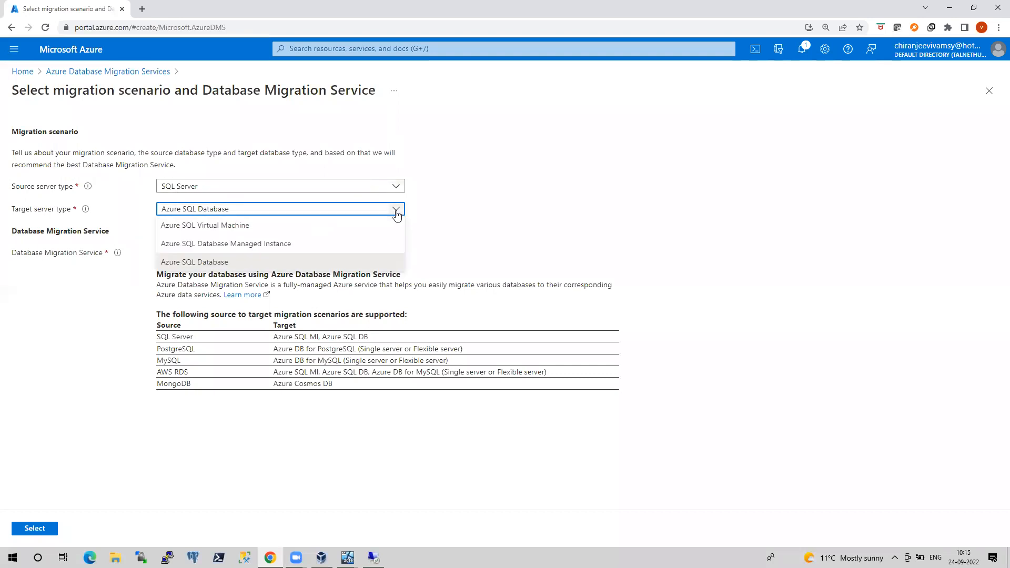
{"action": "left_click", "coordinate": [233, 242]}
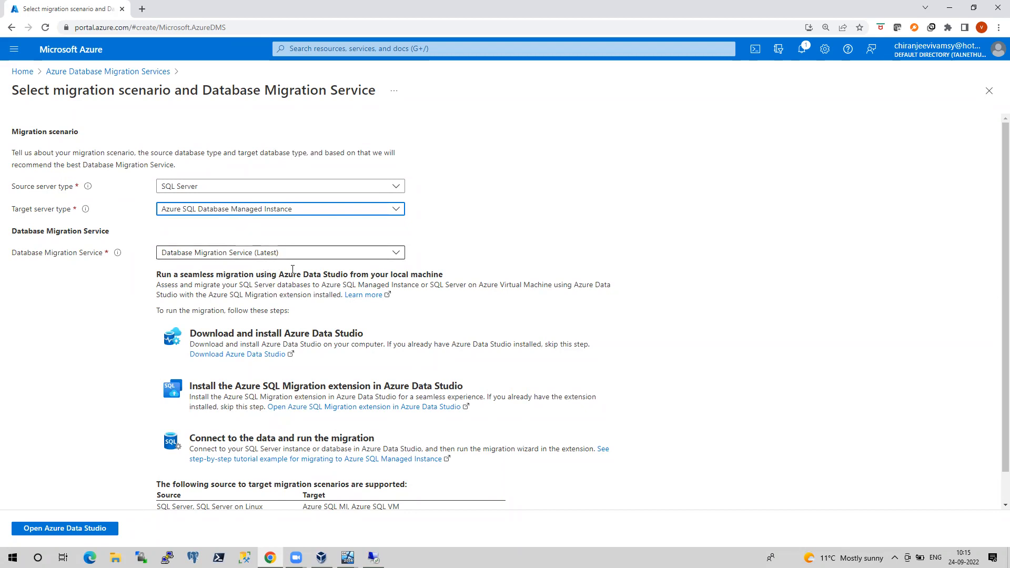
{"action": "scroll", "coordinate": [293, 269], "scroll_direction": "down", "scroll_amount": 1}
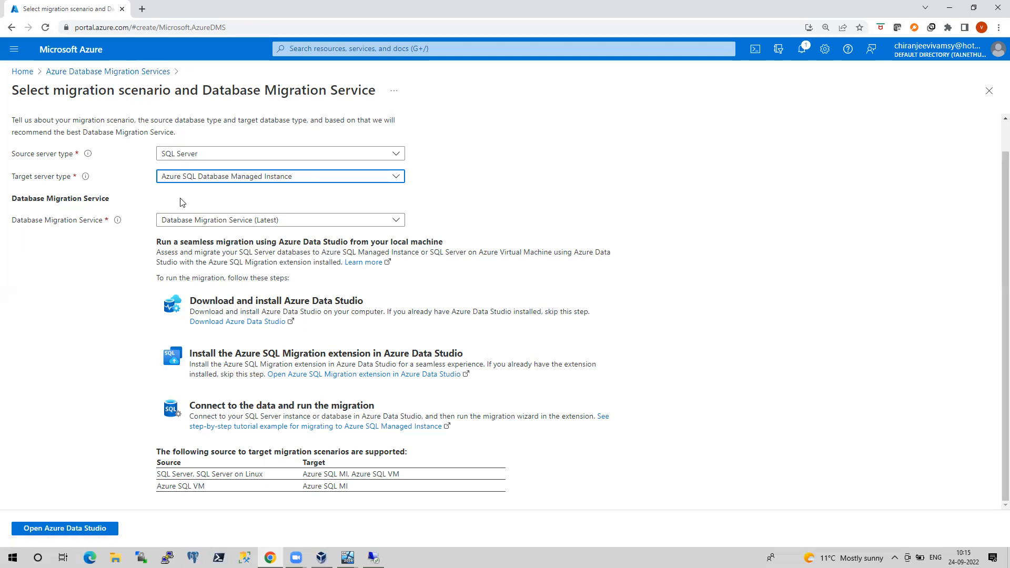
{"action": "left_click", "coordinate": [252, 223]}
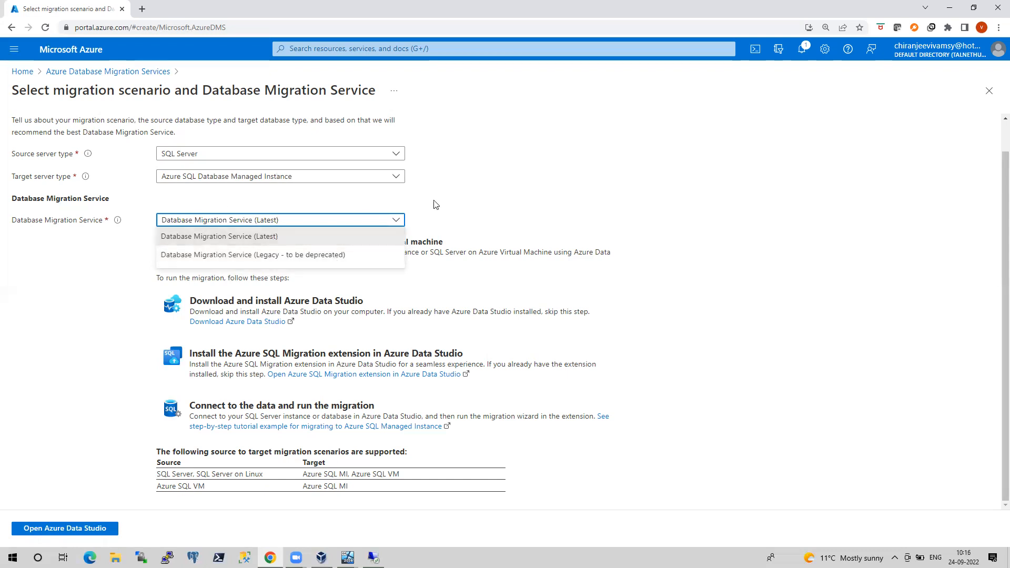
{"action": "left_click", "coordinate": [482, 189]}
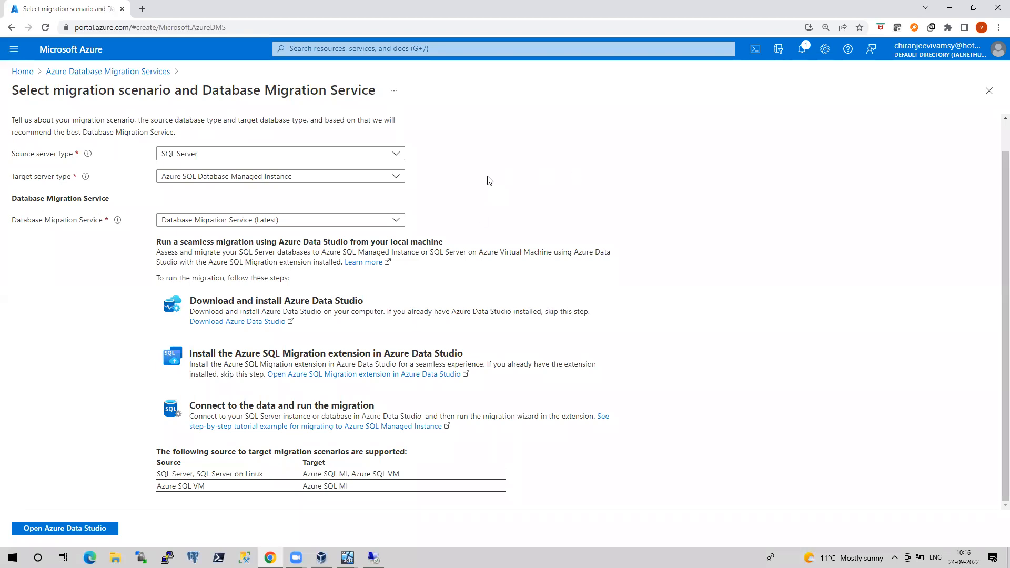
{"action": "left_click", "coordinate": [395, 176]}
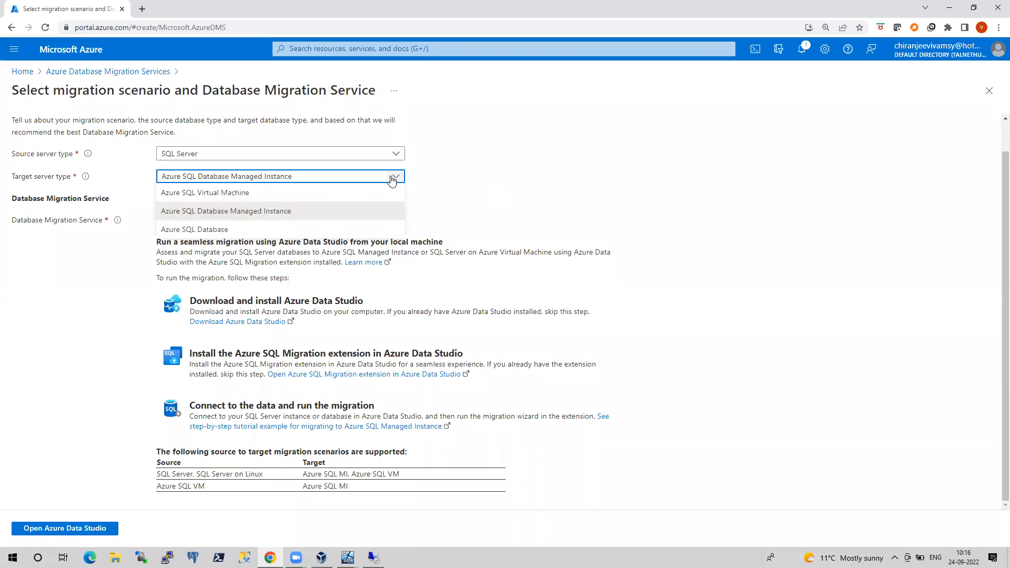
{"action": "left_click", "coordinate": [223, 229]}
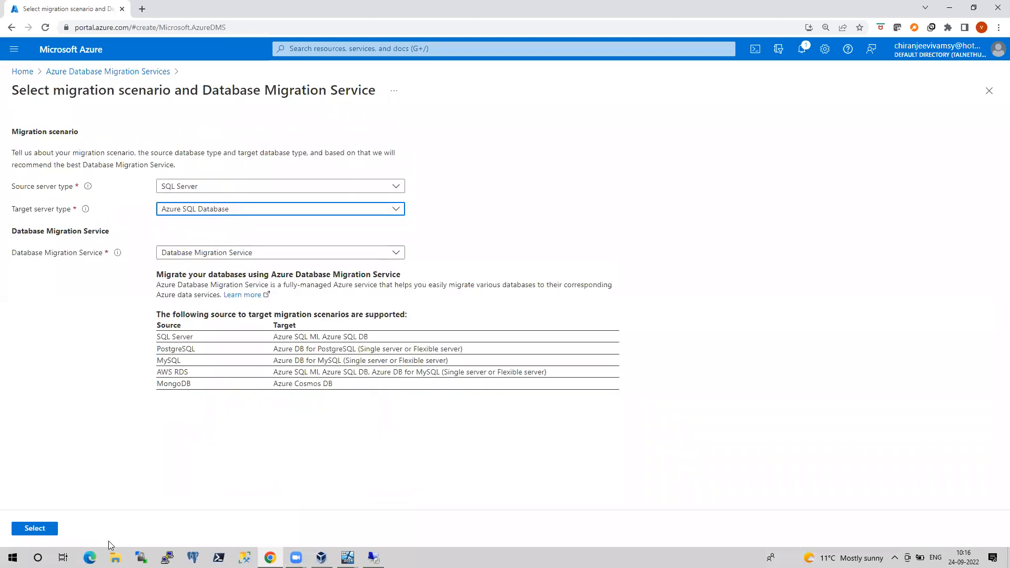
{"action": "left_click", "coordinate": [35, 528]}
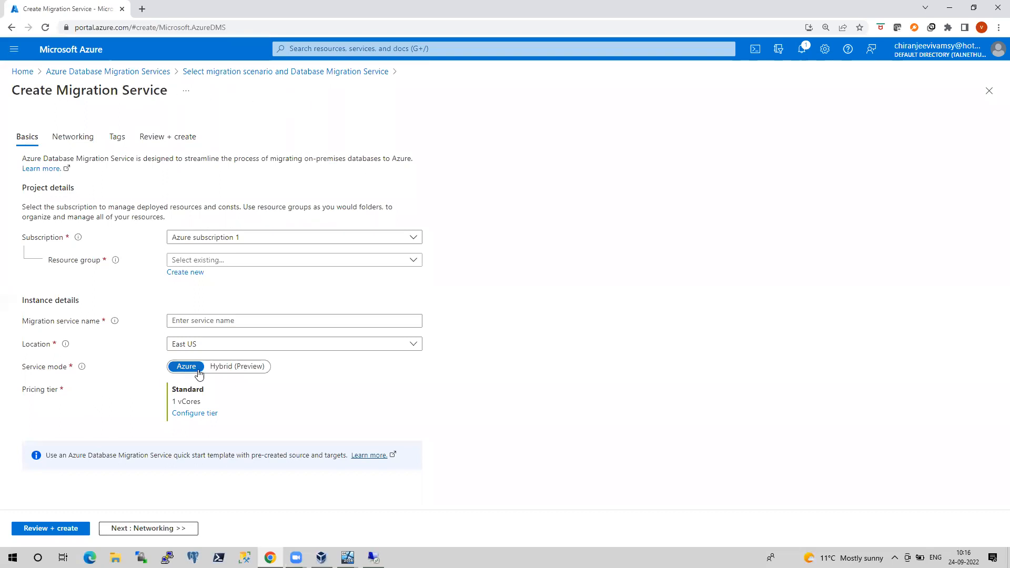
{"action": "left_click", "coordinate": [241, 374]}
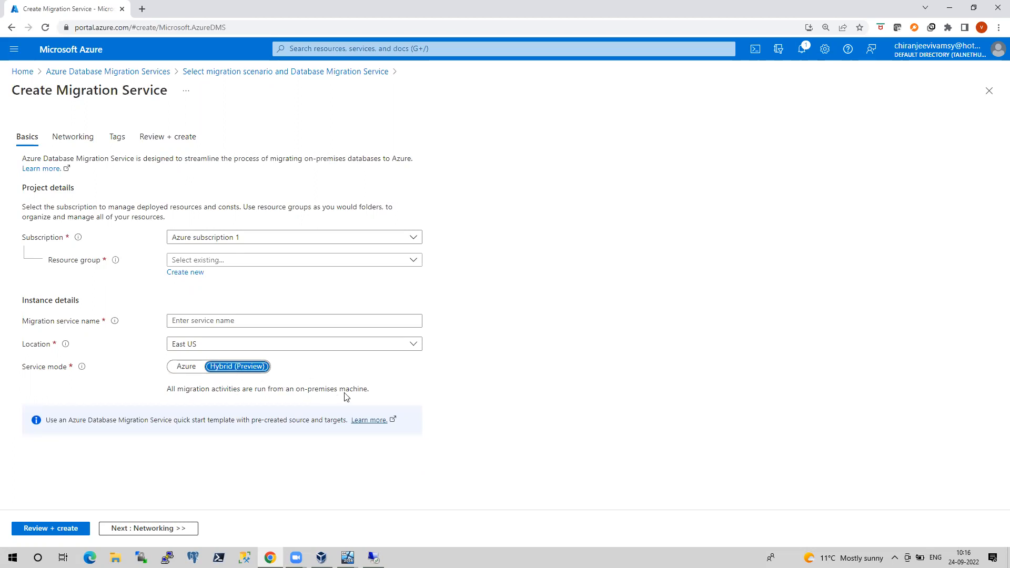
{"action": "left_click", "coordinate": [74, 138]}
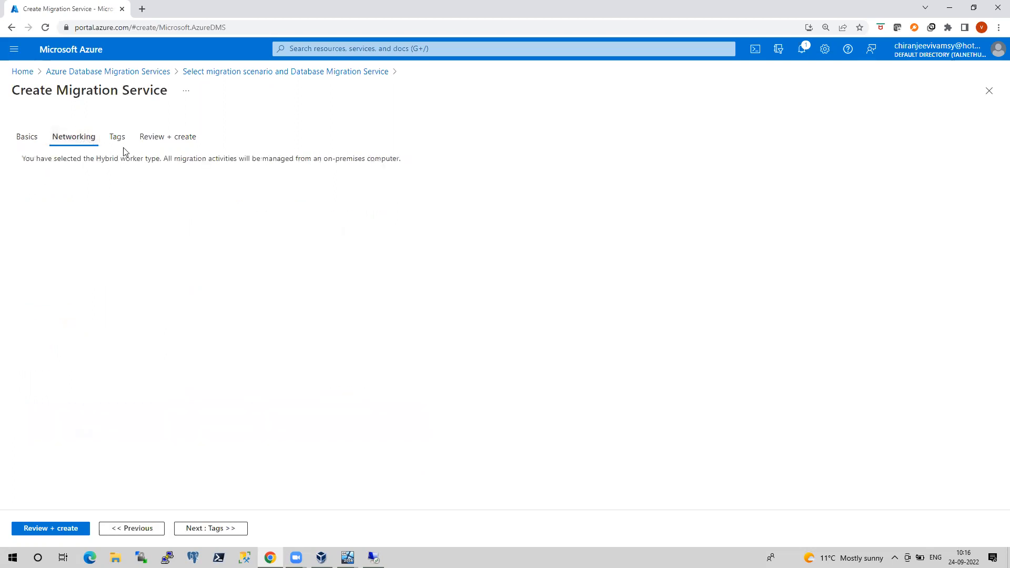
{"action": "left_click", "coordinate": [117, 138]}
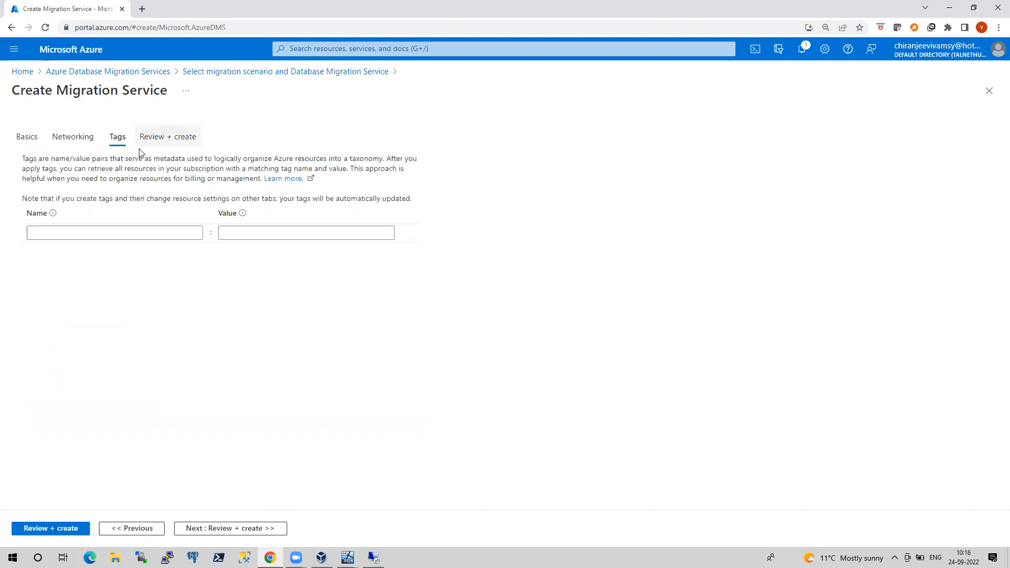
{"action": "left_click", "coordinate": [27, 138]}
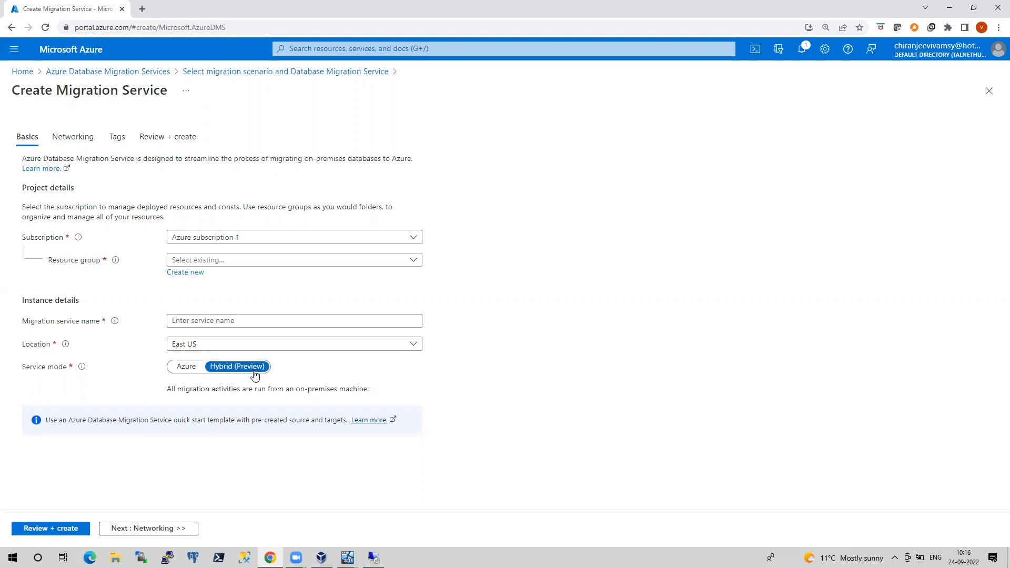
{"action": "left_click", "coordinate": [347, 557]}
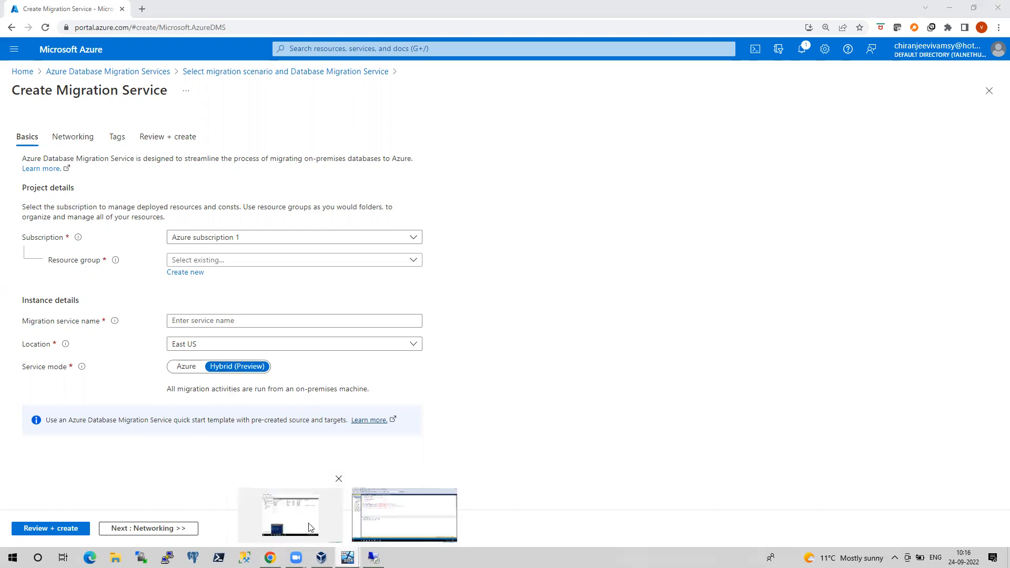
{"action": "left_click", "coordinate": [310, 527]}
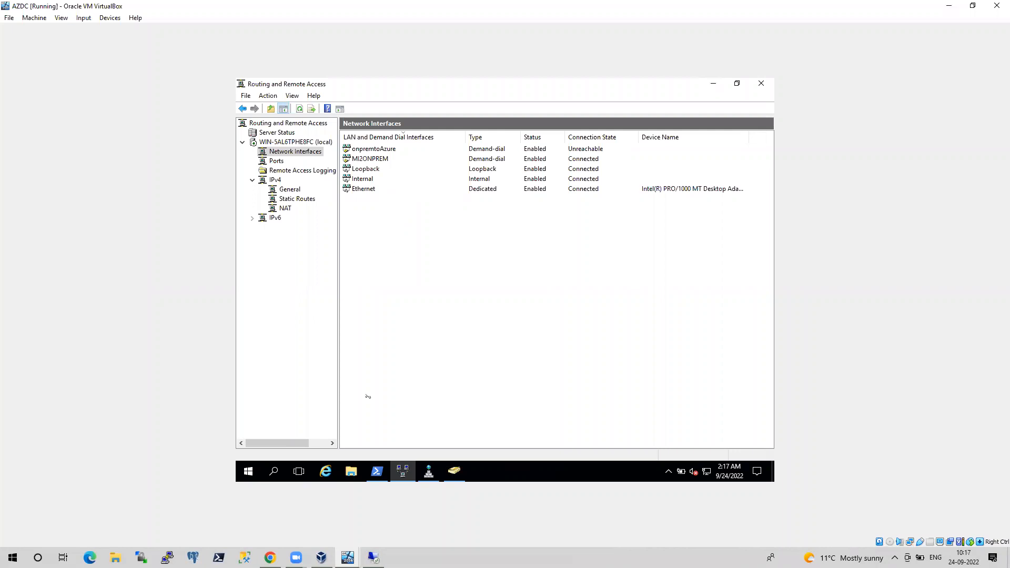
{"action": "left_click", "coordinate": [270, 558]}
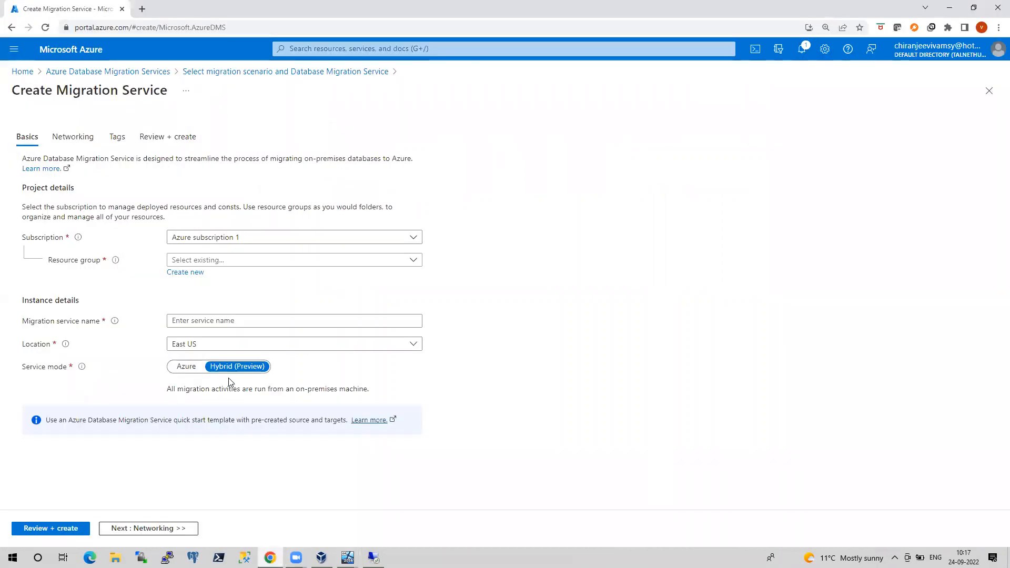
Try Azure service mode, pricing tier and Networking, then revert to Hybrid and bring up the AZDC VM
{"action": "left_click", "coordinate": [190, 372]}
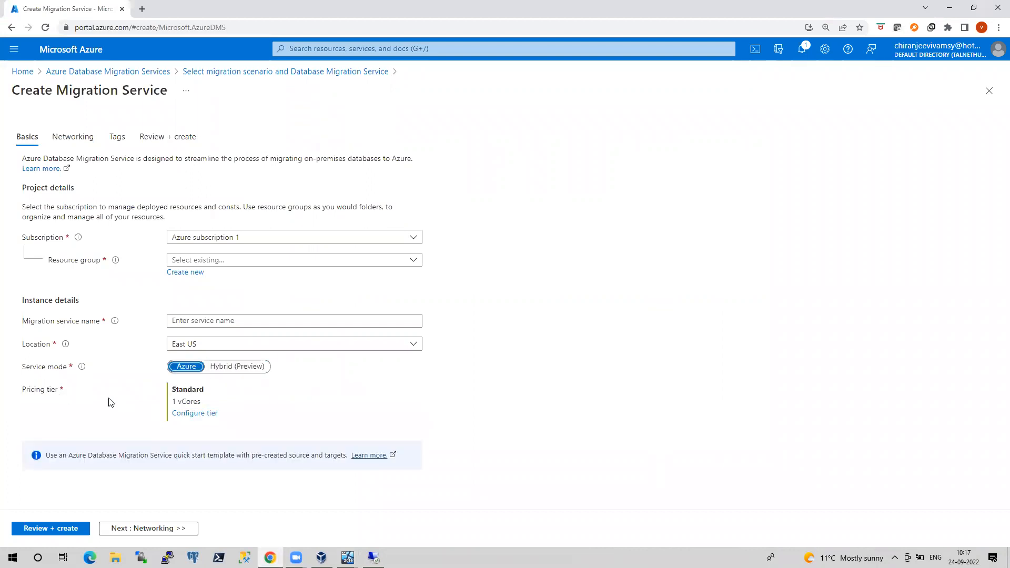
{"action": "left_click", "coordinate": [193, 418]}
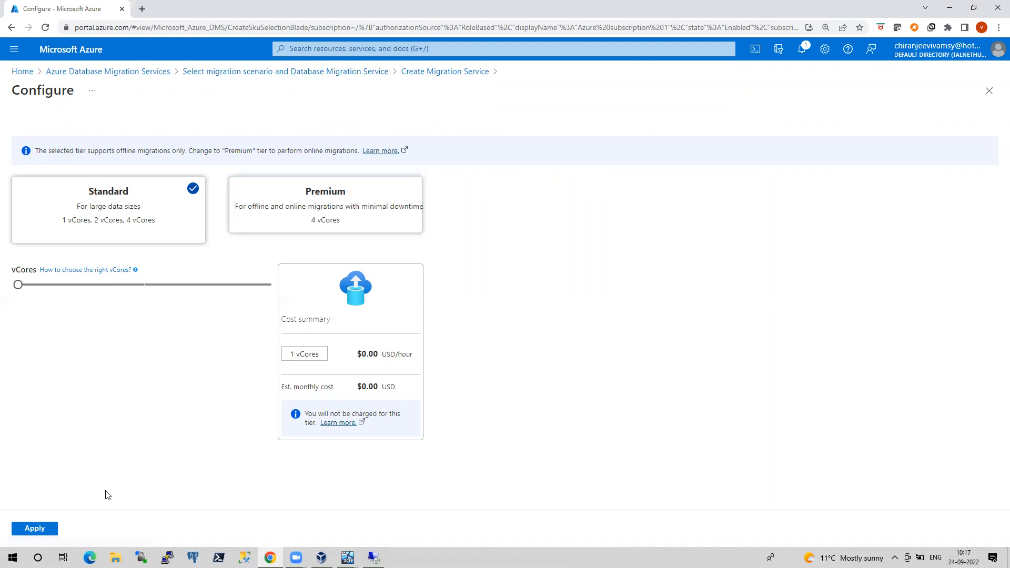
{"action": "left_click", "coordinate": [337, 73]}
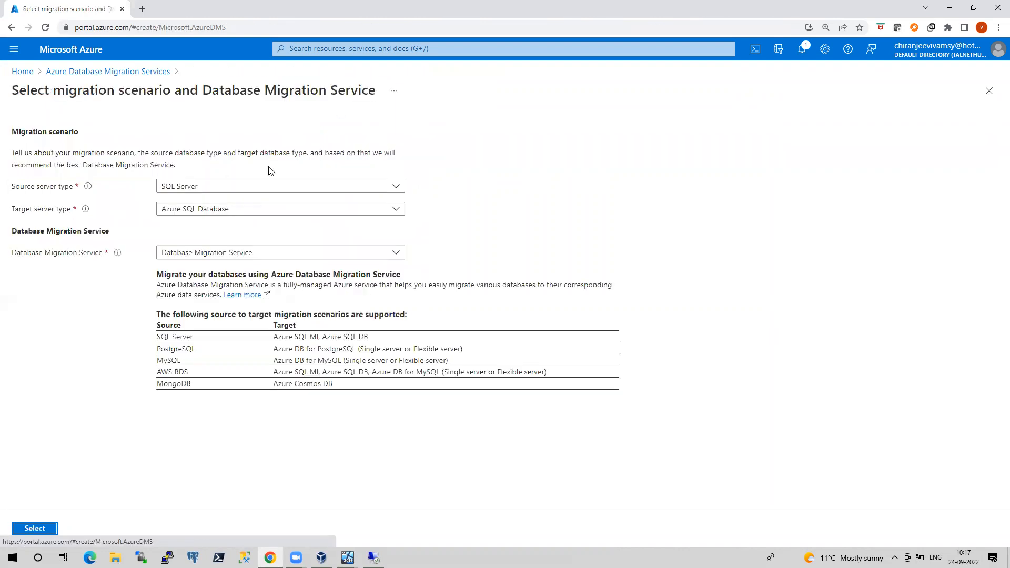
{"action": "left_click", "coordinate": [45, 528]}
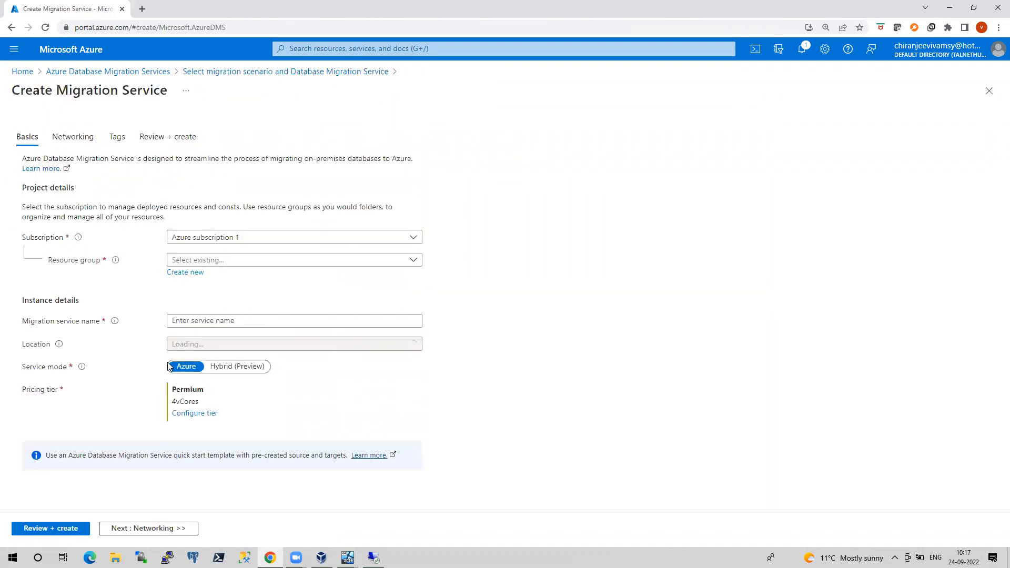
{"action": "left_click", "coordinate": [149, 529]}
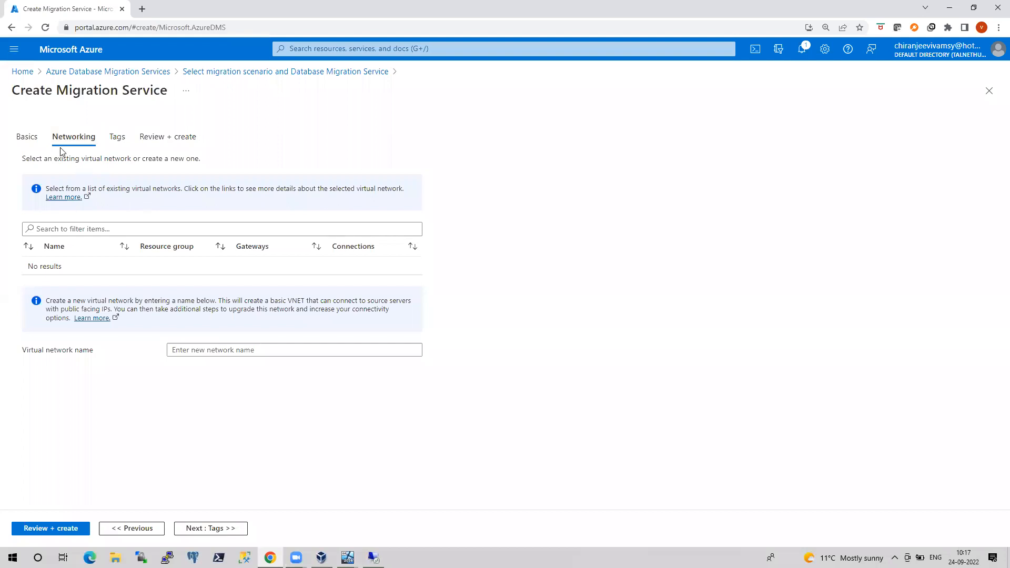
{"action": "left_click", "coordinate": [30, 141]}
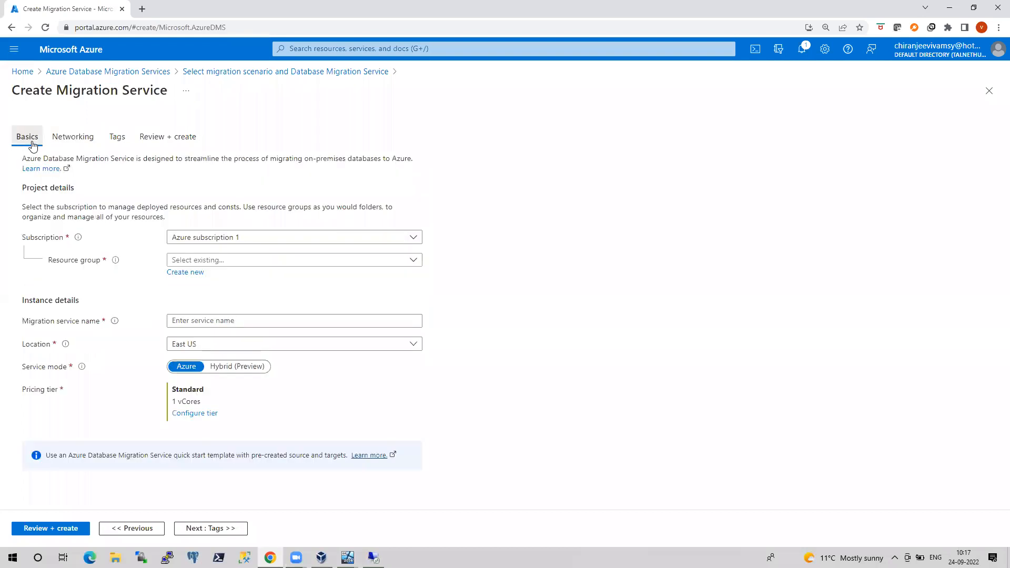
{"action": "left_click", "coordinate": [243, 370]}
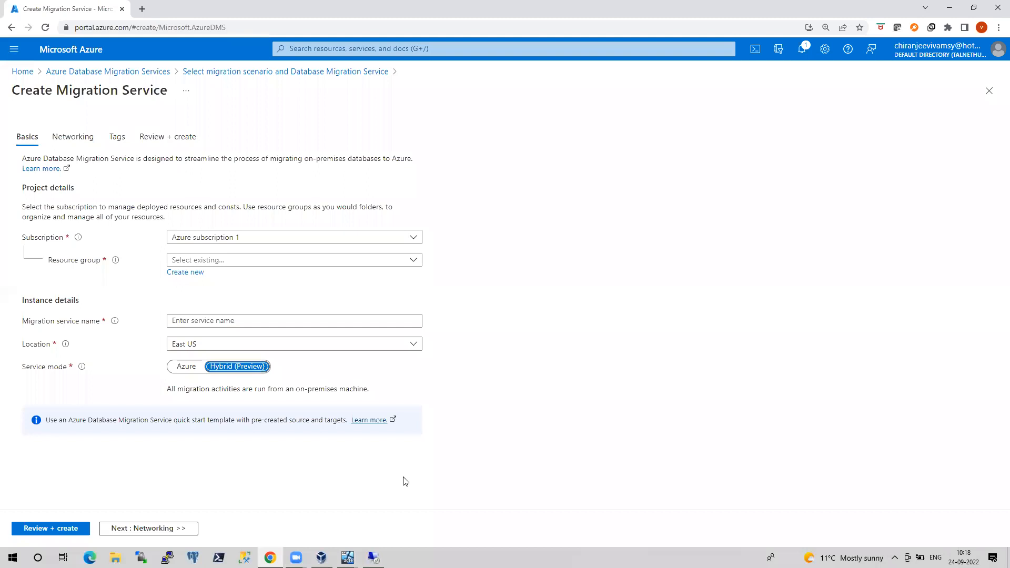
{"action": "mouse_move", "coordinate": [348, 558]}
{"action": "left_click", "coordinate": [292, 508]}
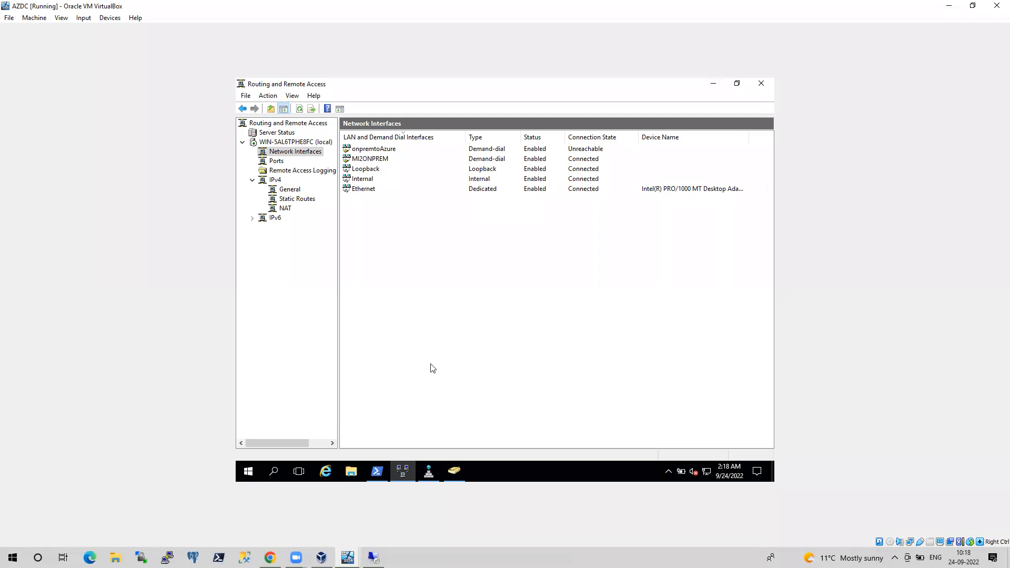
Return to the Create Migration Service form in Chrome
{"action": "left_click", "coordinate": [269, 557]}
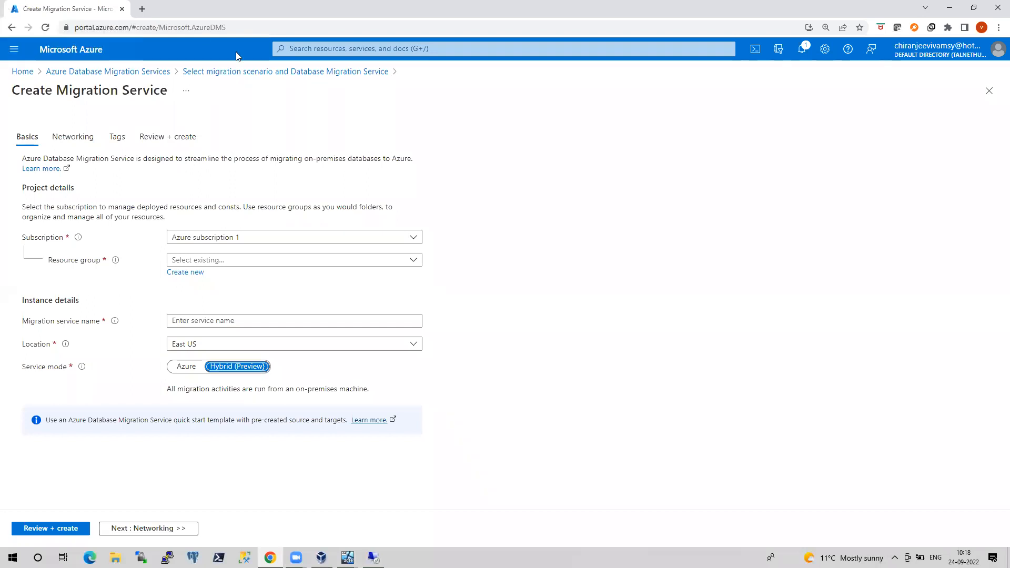
Browse the migration services list, via azhybdmode, to the correctdms service overview
{"action": "left_click", "coordinate": [107, 71]}
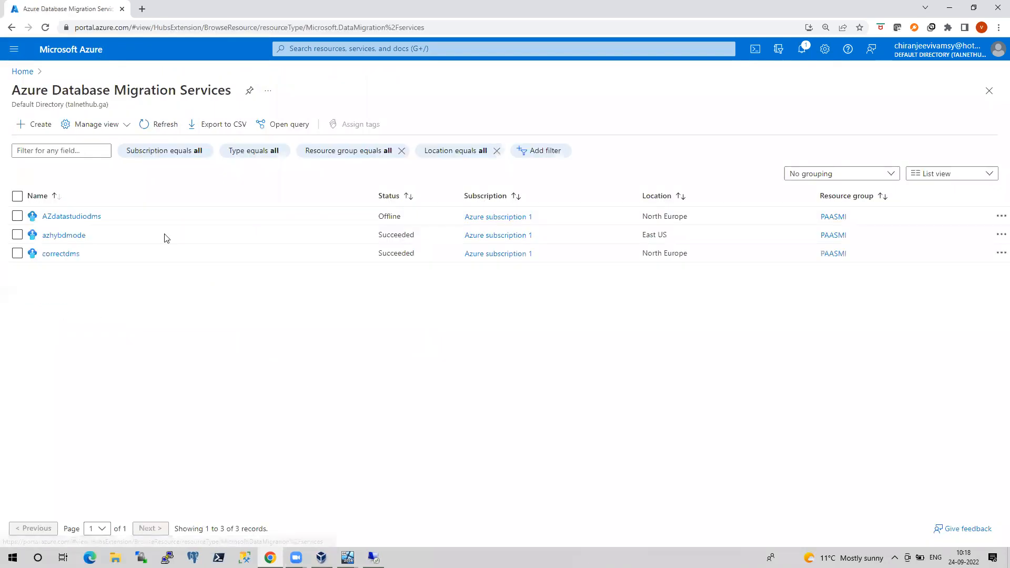
{"action": "left_click", "coordinate": [66, 237]}
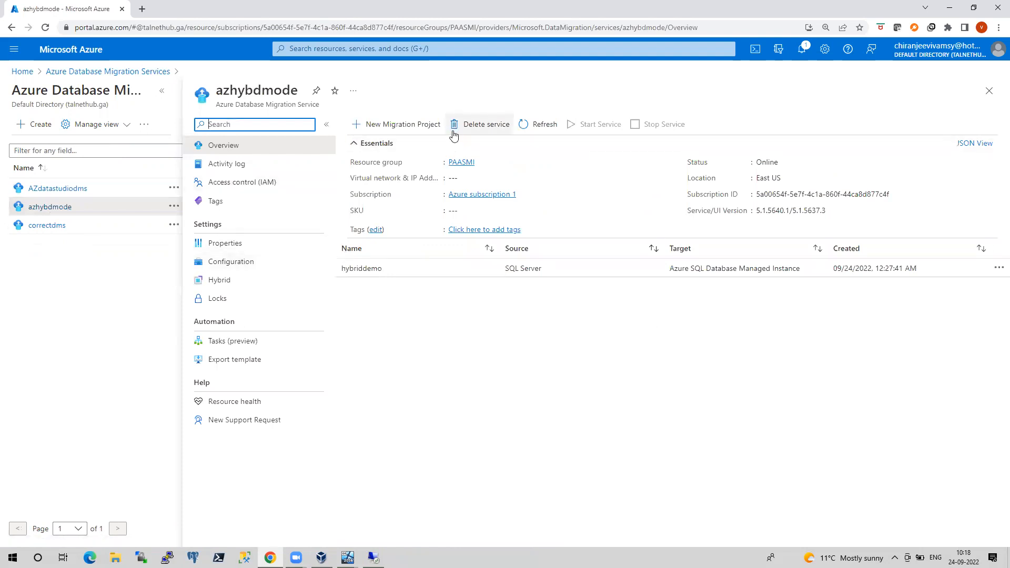
{"action": "left_click", "coordinate": [60, 226]}
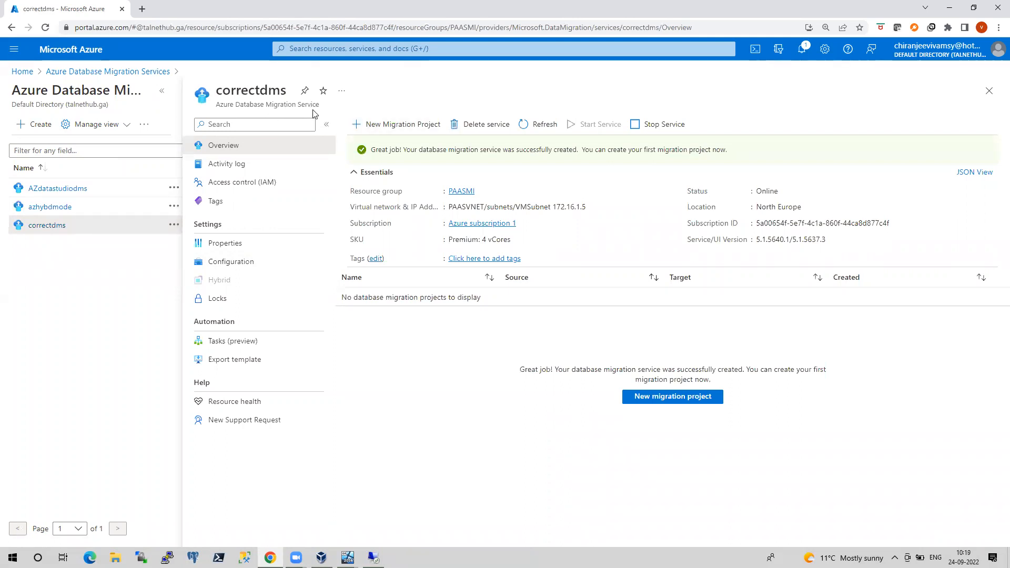
Create migration project 'demoproject' targeting Azure SQL Database Managed Instance with Offline data migration
{"action": "left_click", "coordinate": [400, 130]}
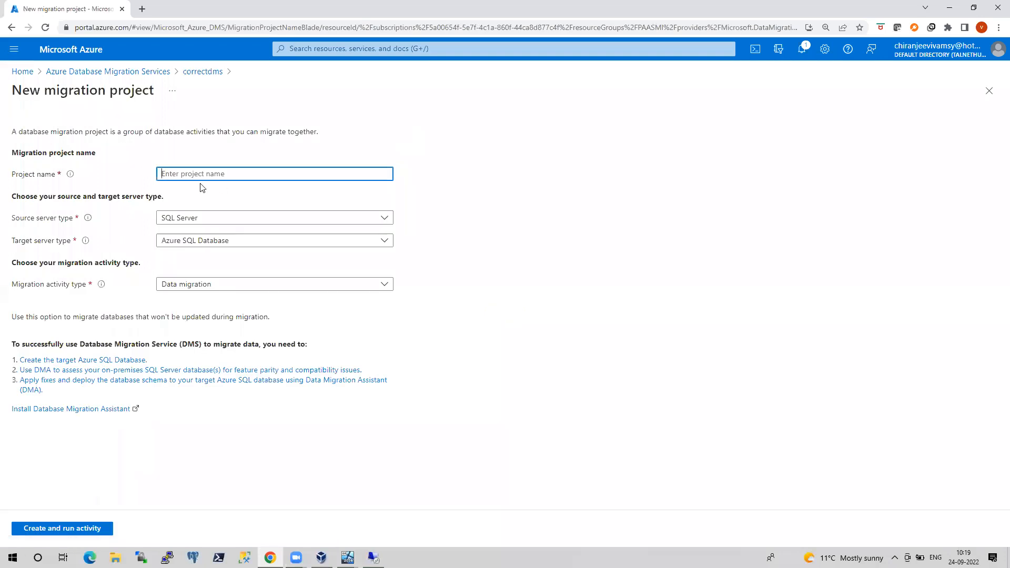
{"action": "type", "text": "demo"}
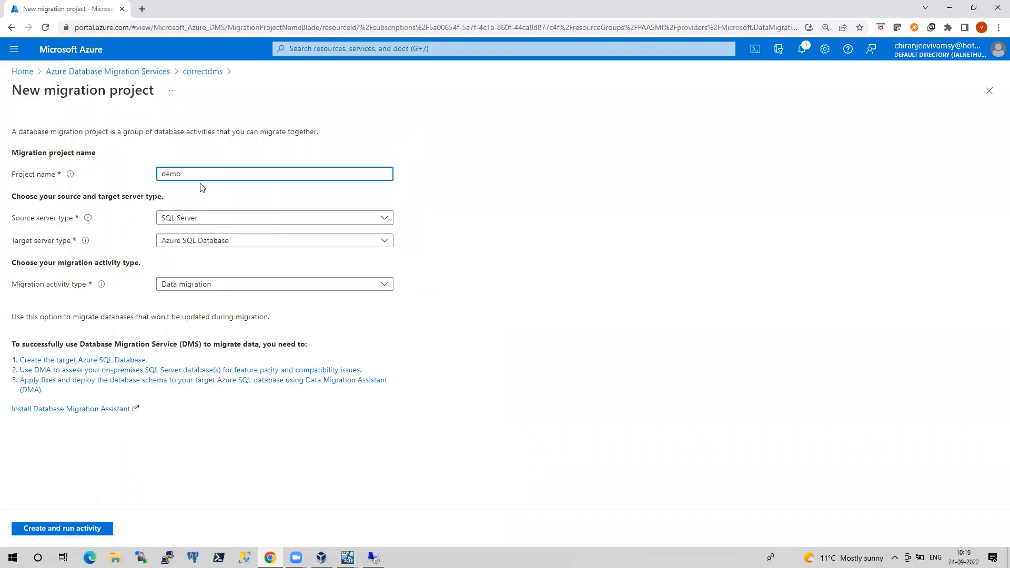
{"action": "type", "text": "project"}
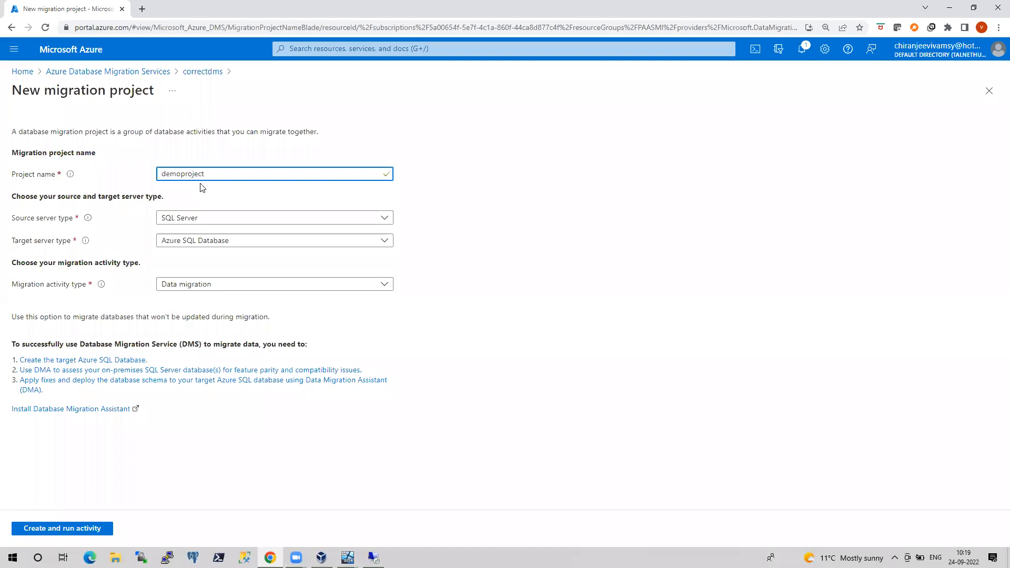
{"action": "left_click", "coordinate": [233, 241]}
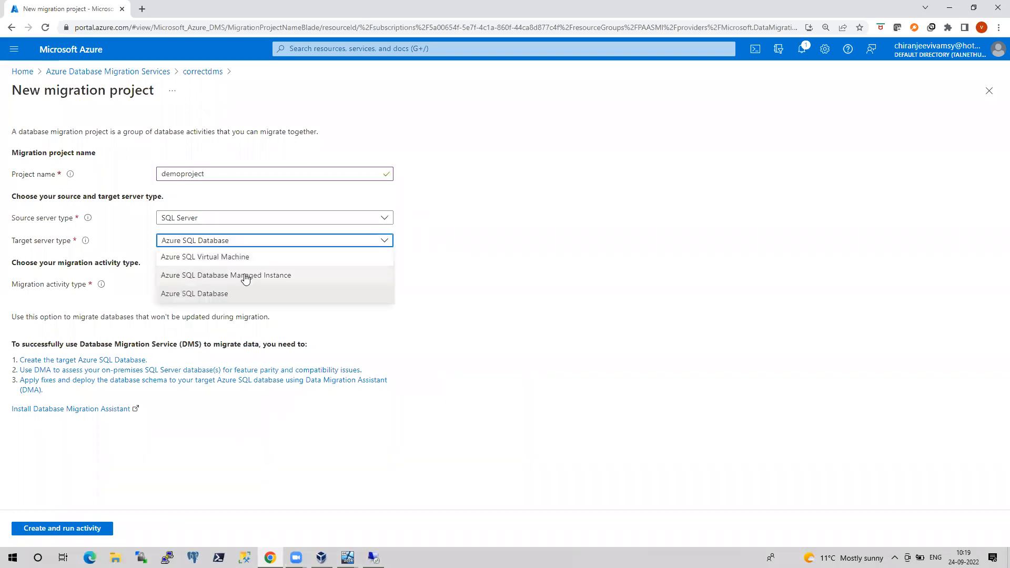
{"action": "left_click", "coordinate": [186, 275]}
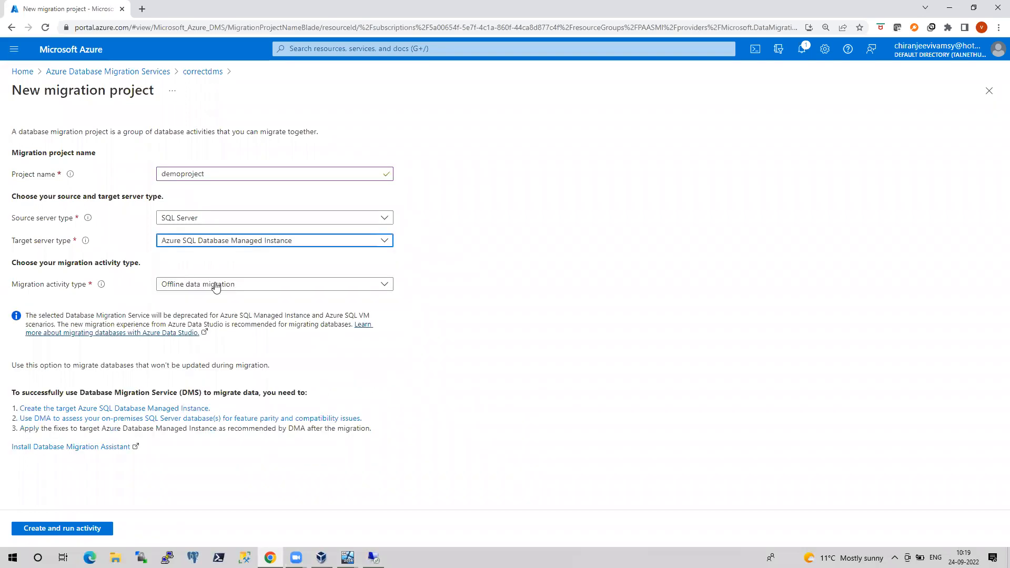
{"action": "left_click", "coordinate": [254, 287]}
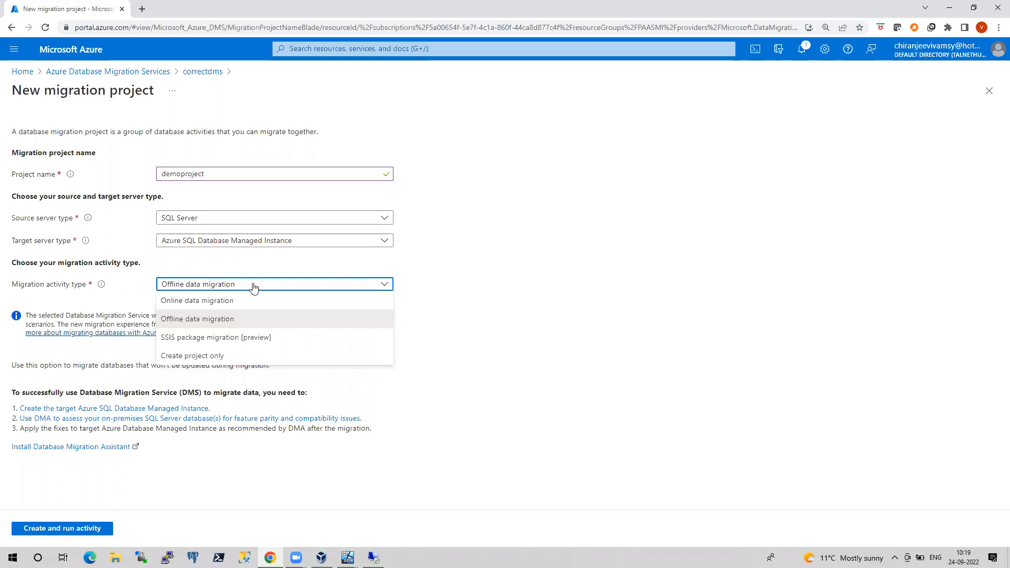
{"action": "left_click", "coordinate": [213, 319]}
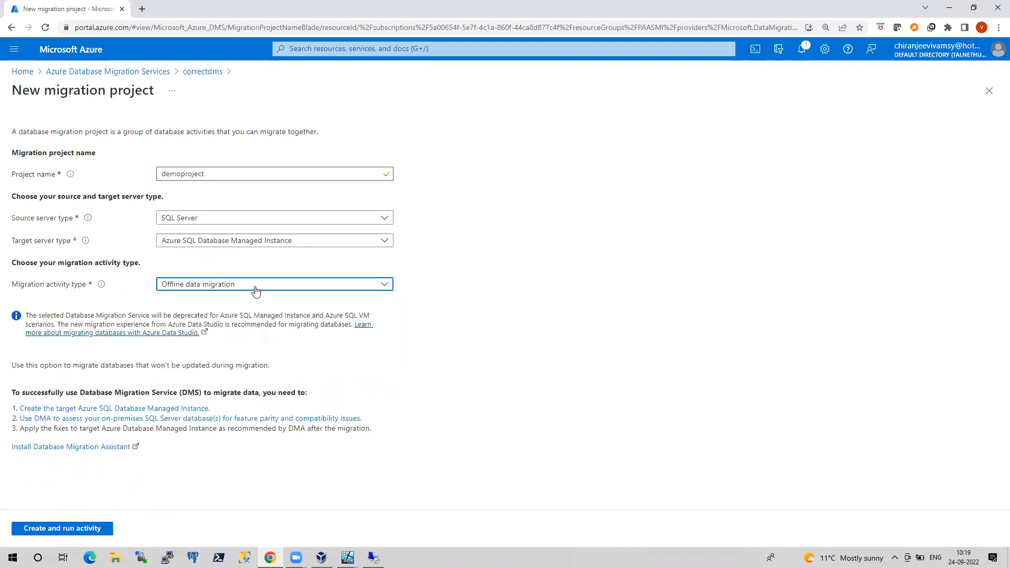
{"action": "left_click", "coordinate": [91, 528]}
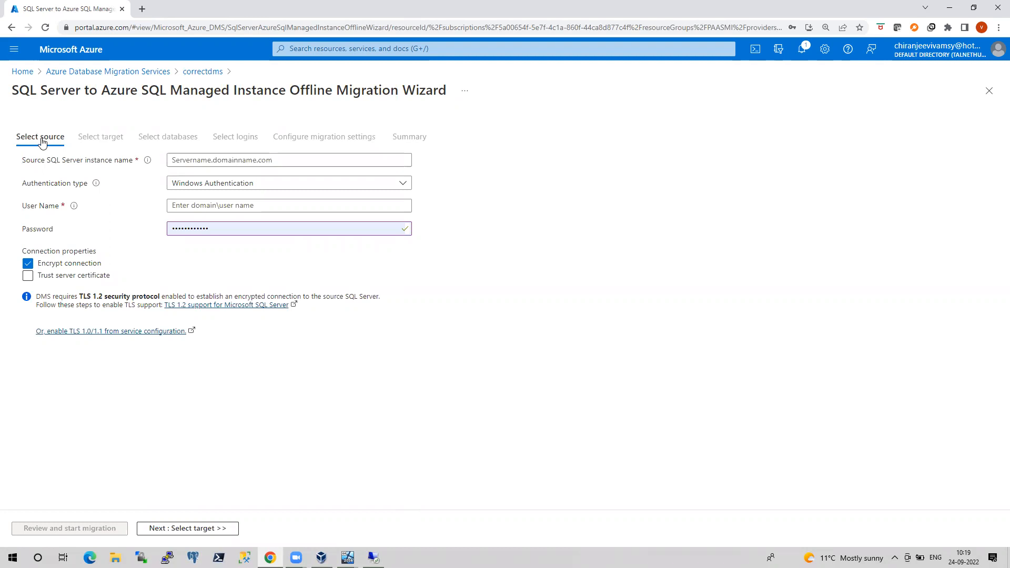
Uncheck Encrypt connection for the source and switch to the onpremSQLNode2 SSMS window
{"action": "left_click", "coordinate": [28, 263]}
{"action": "mouse_move", "coordinate": [348, 558]}
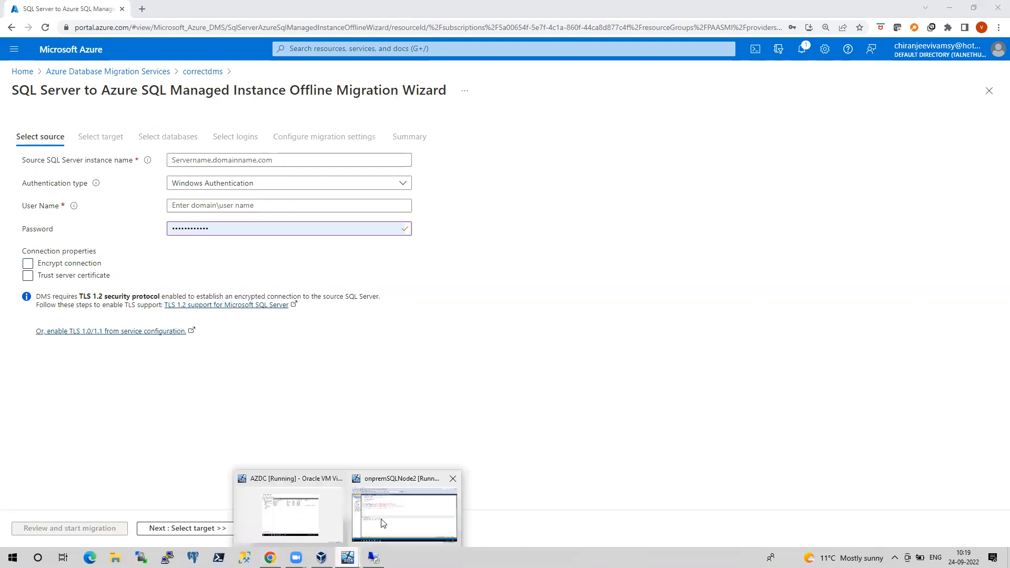
{"action": "left_click", "coordinate": [384, 523]}
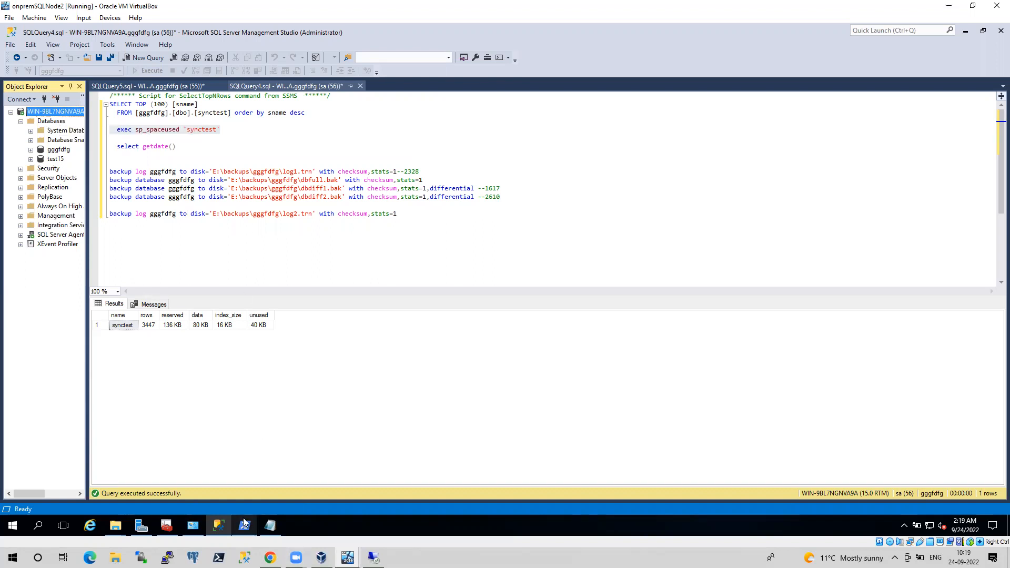
Move PowerShell aside to check synctest's 3447 rows in SSMS, then return to the Azure wizard
{"action": "mouse_move", "coordinate": [243, 522]}
{"action": "left_click", "coordinate": [277, 470]}
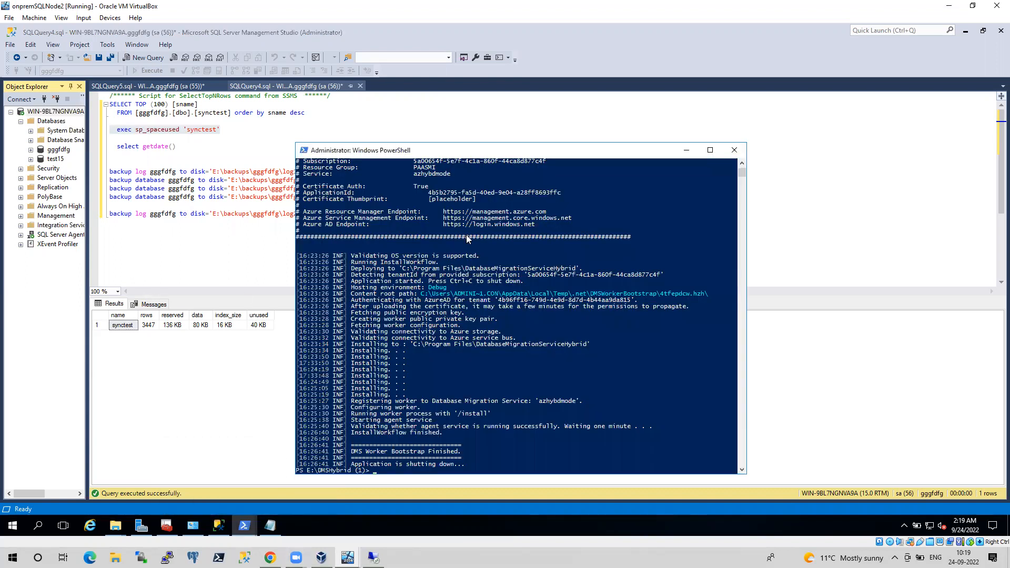
{"action": "left_click", "coordinate": [687, 150]}
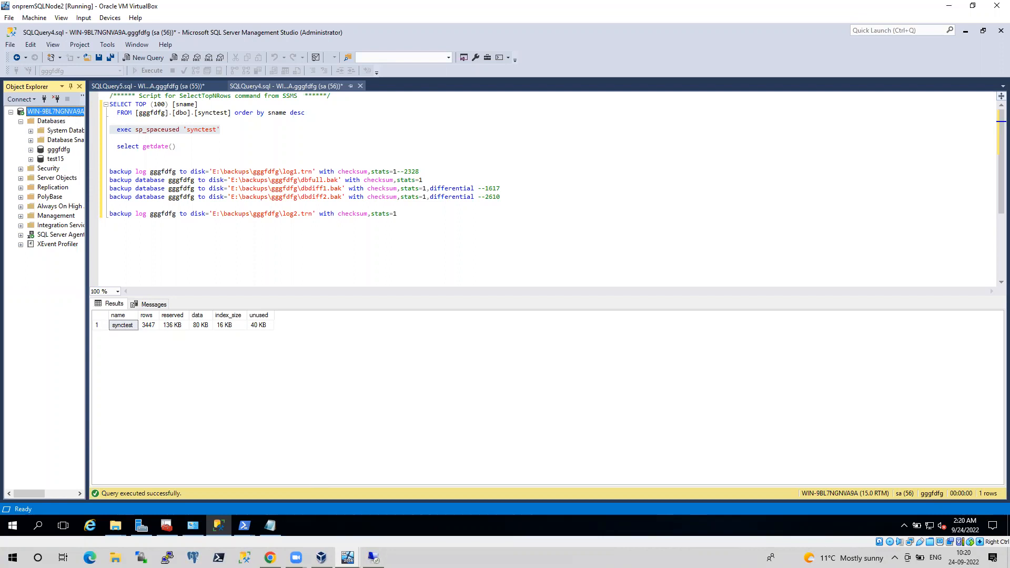
{"action": "key", "text": "alt+Tab"}
{"action": "left_click", "coordinate": [205, 162]}
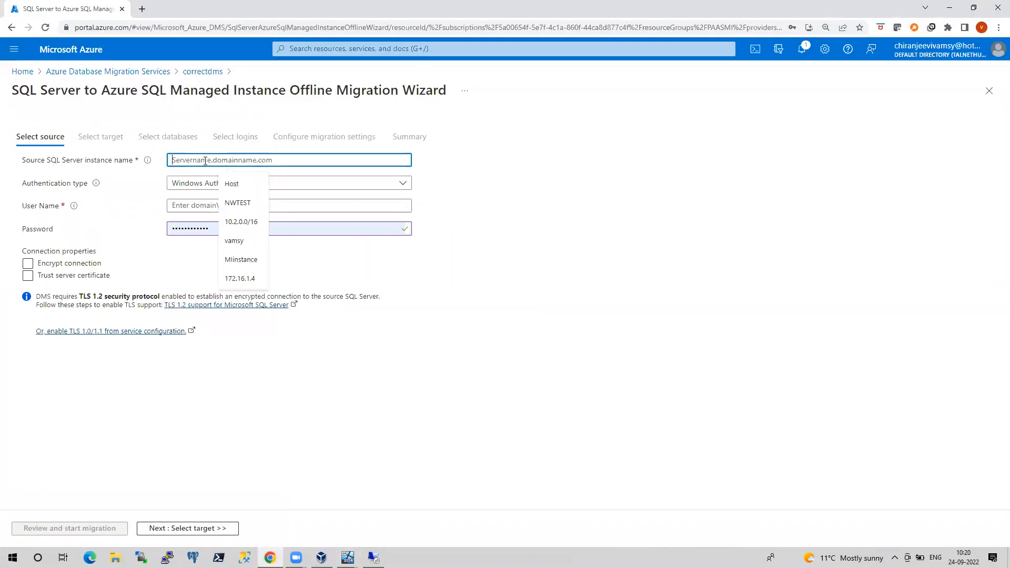
Enter source 192.168.0.20 with SQL Authentication, login sa and its password, then validate and return to source
{"action": "type", "text": "192"}
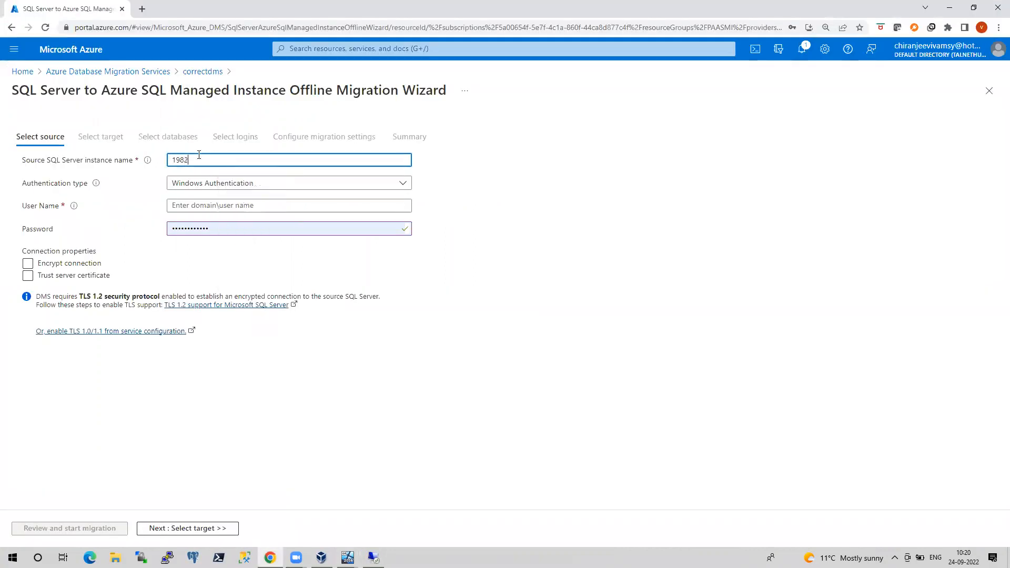
{"action": "type", "text": ".1"}
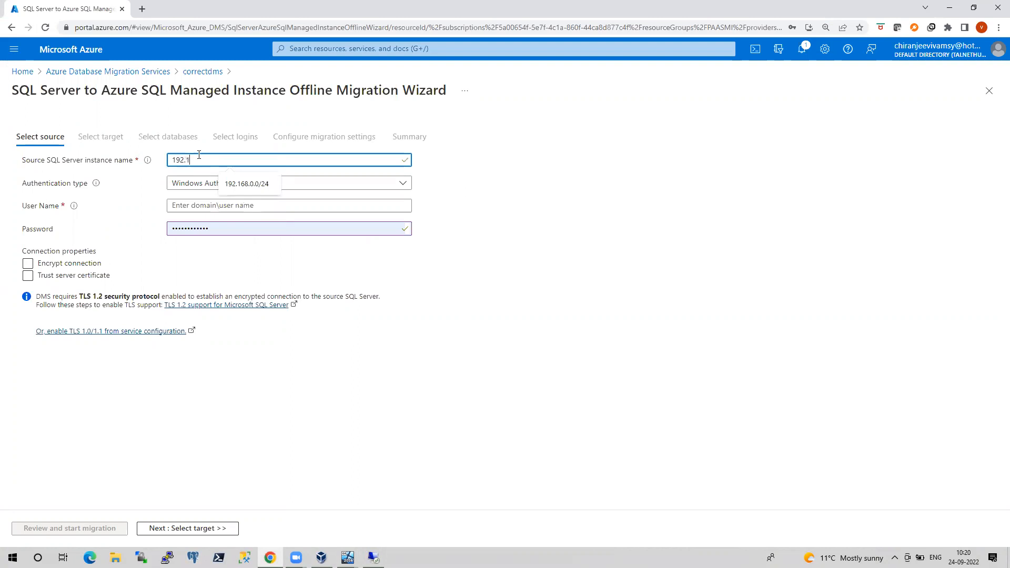
{"action": "type", "text": "68.0.20"}
{"action": "key", "text": "Tab"}
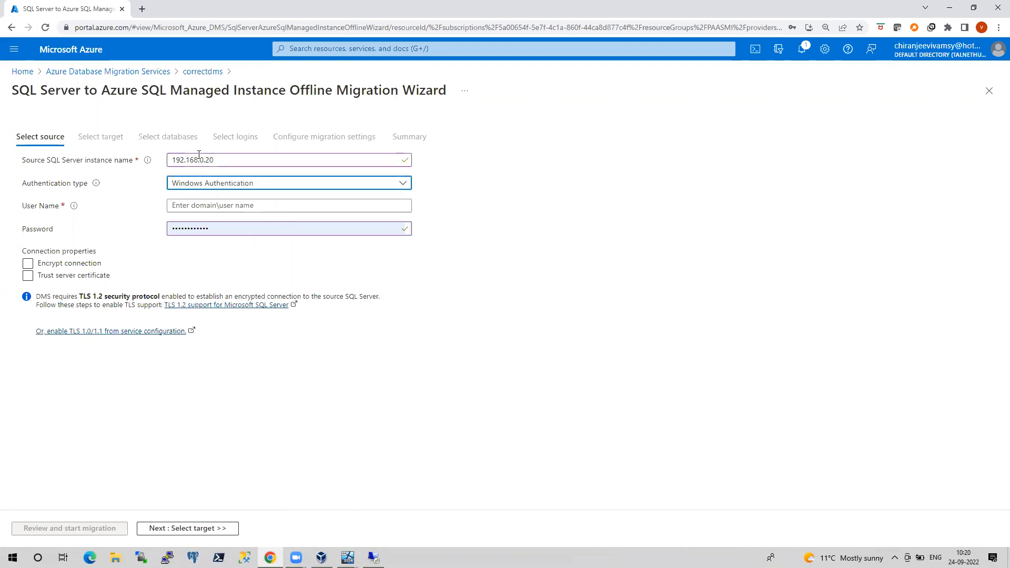
{"action": "left_click", "coordinate": [206, 185]}
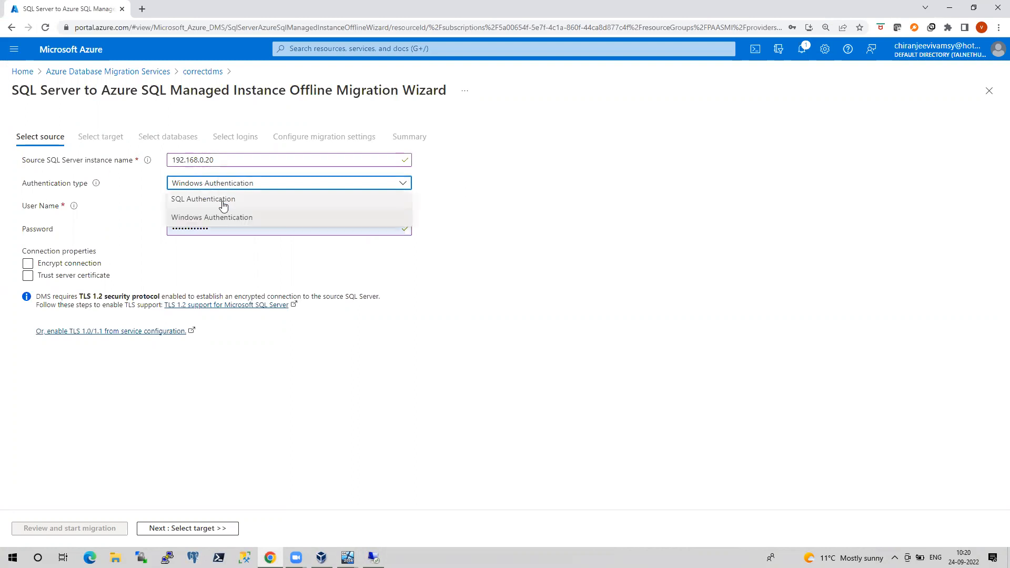
{"action": "left_click", "coordinate": [221, 201]}
{"action": "left_click", "coordinate": [216, 207]}
{"action": "type", "text": "sa"}
{"action": "key", "text": "Tab"}
{"action": "type", "text": "•••••••"}
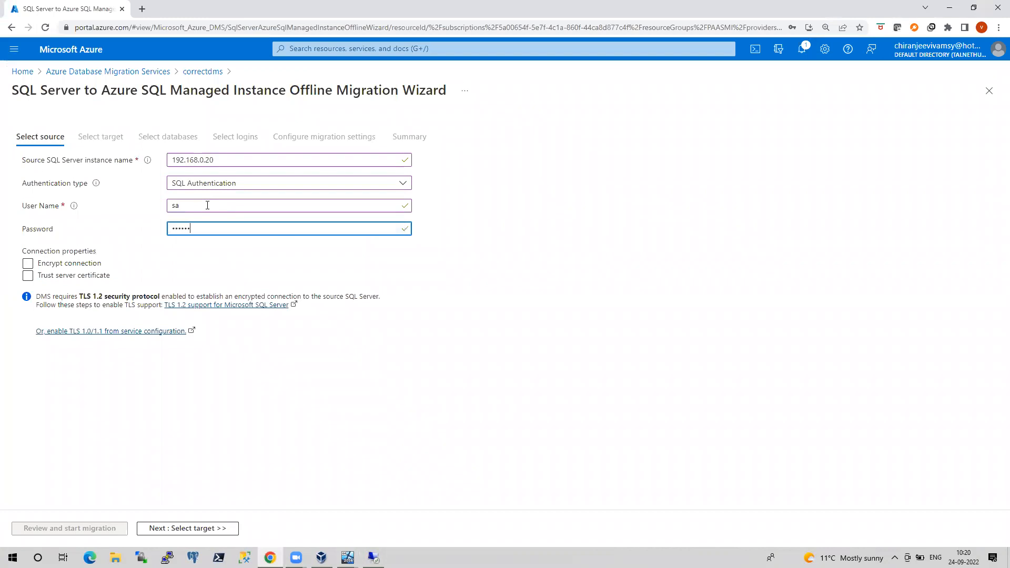
{"action": "type", "text": "•••"}
{"action": "left_click", "coordinate": [191, 528]}
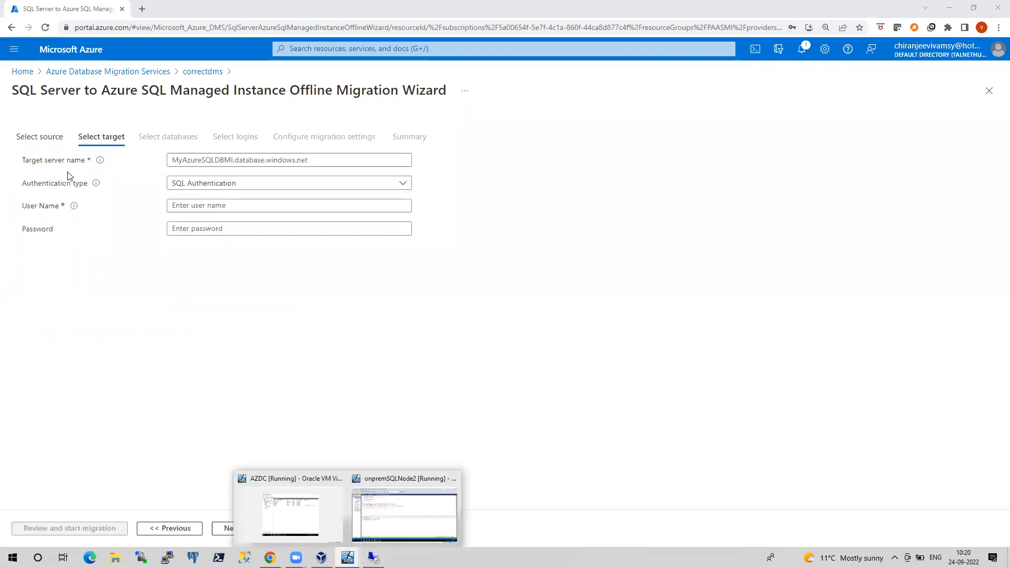
{"action": "left_click", "coordinate": [39, 137]}
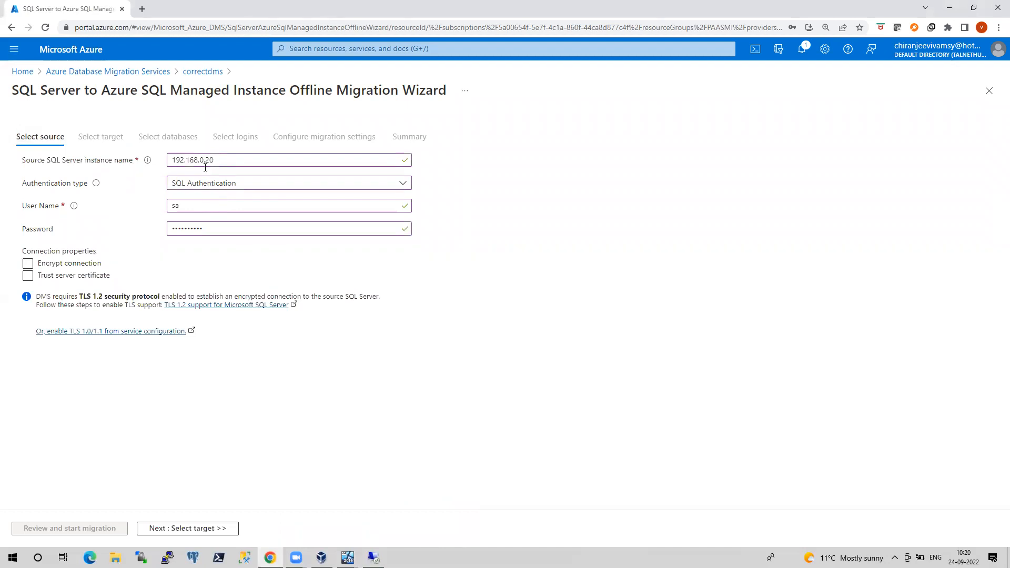
Pick and copy WIN-9BL7NGNVA9A.contoso.com in SSMS, then select the wizard's 192.168.0.20 address
{"action": "left_click", "coordinate": [374, 558]}
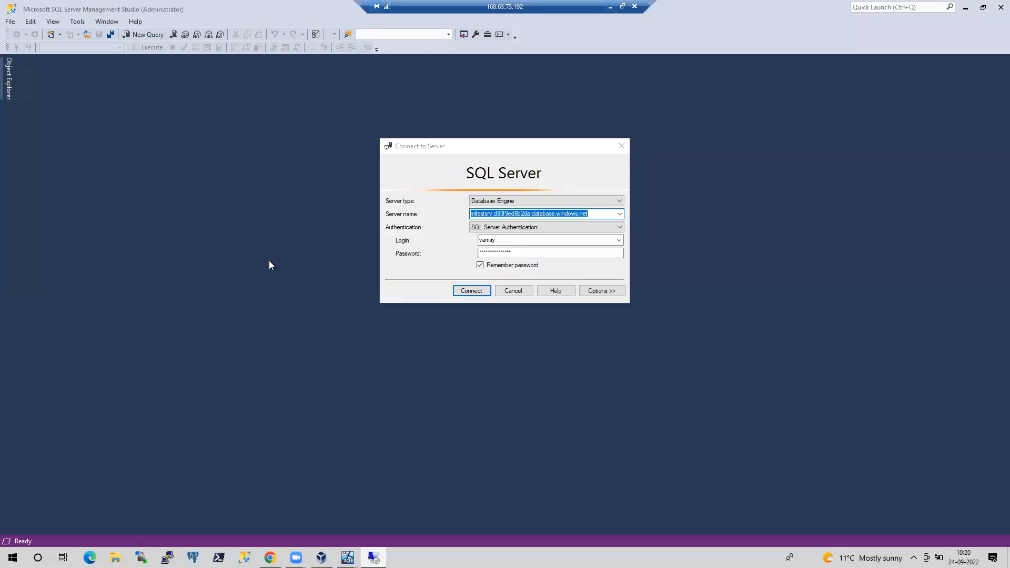
{"action": "left_click", "coordinate": [620, 214]}
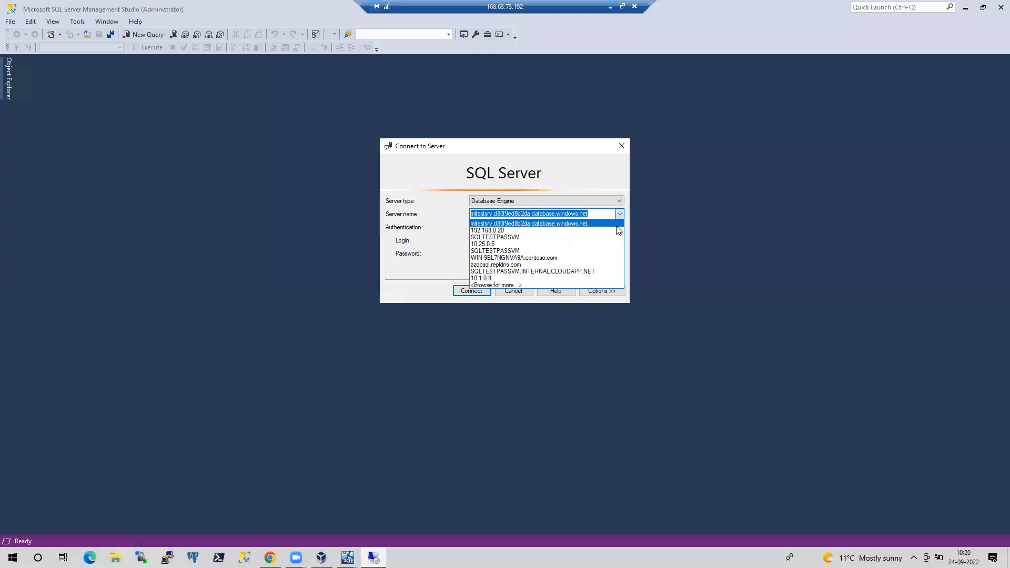
{"action": "left_click", "coordinate": [521, 258]}
{"action": "left_click", "coordinate": [574, 213]}
{"action": "left_click_drag", "start_coordinate": [573, 213], "coordinate": [455, 226]}
{"action": "key", "text": "ctrl+c"}
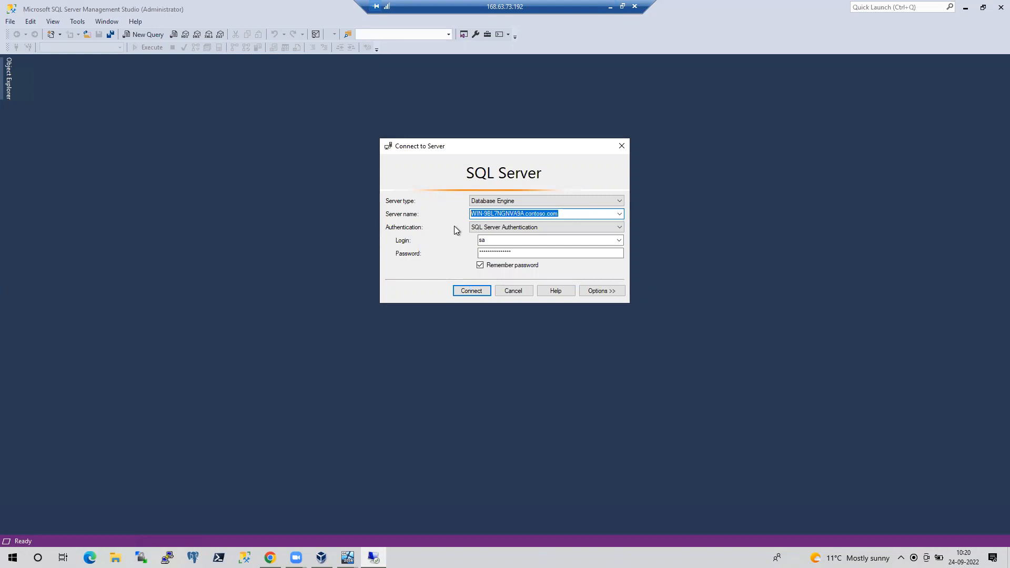
{"action": "left_click", "coordinate": [611, 6]}
{"action": "left_click_drag", "start_coordinate": [225, 160], "coordinate": [163, 164]}
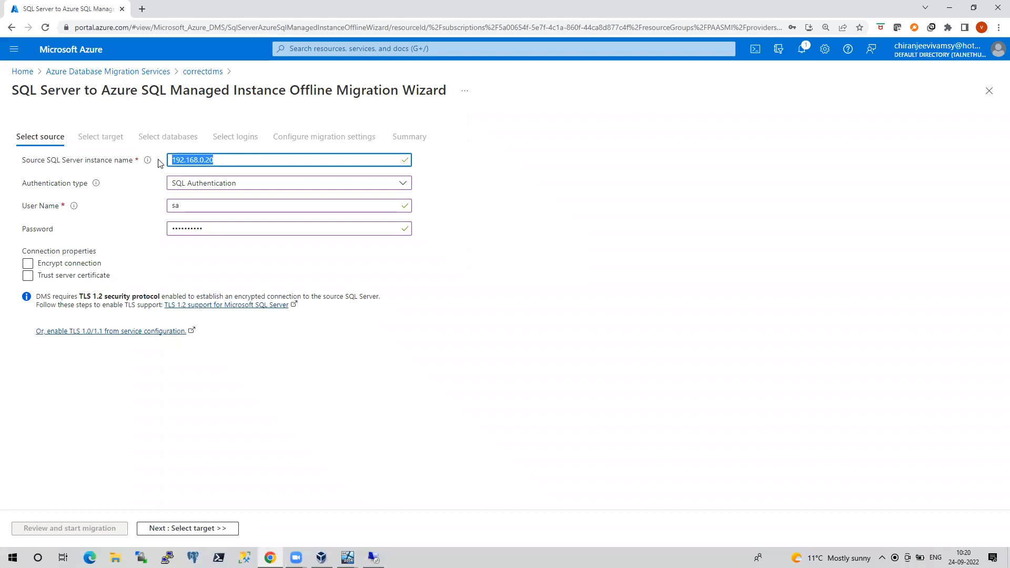
Enter WIN-9BL7NGNVA9A.contoso.com as the source server, advance to Select target, and open a new browser tab
{"action": "key", "text": "ctrl+v"}
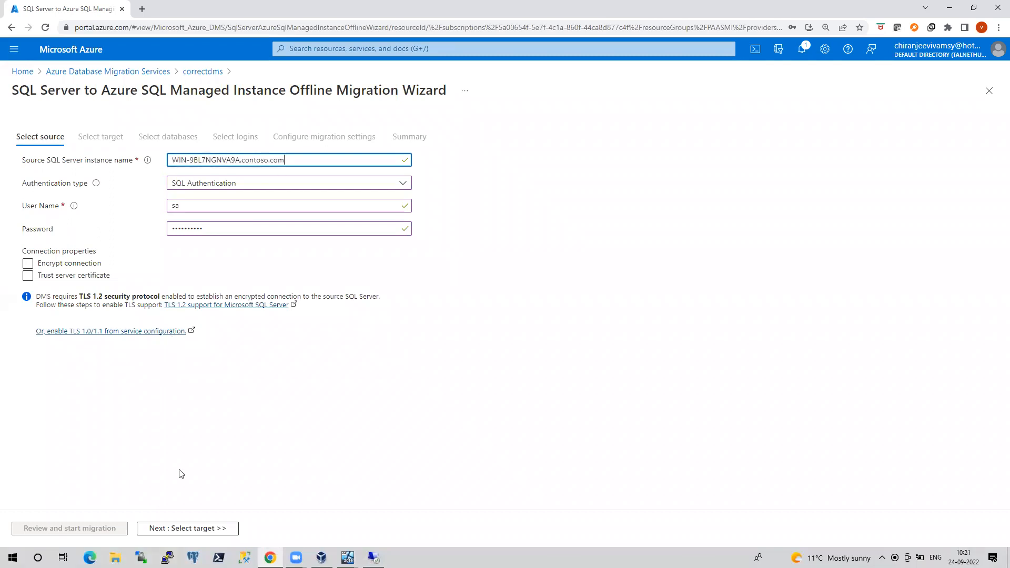
{"action": "left_click", "coordinate": [192, 527]}
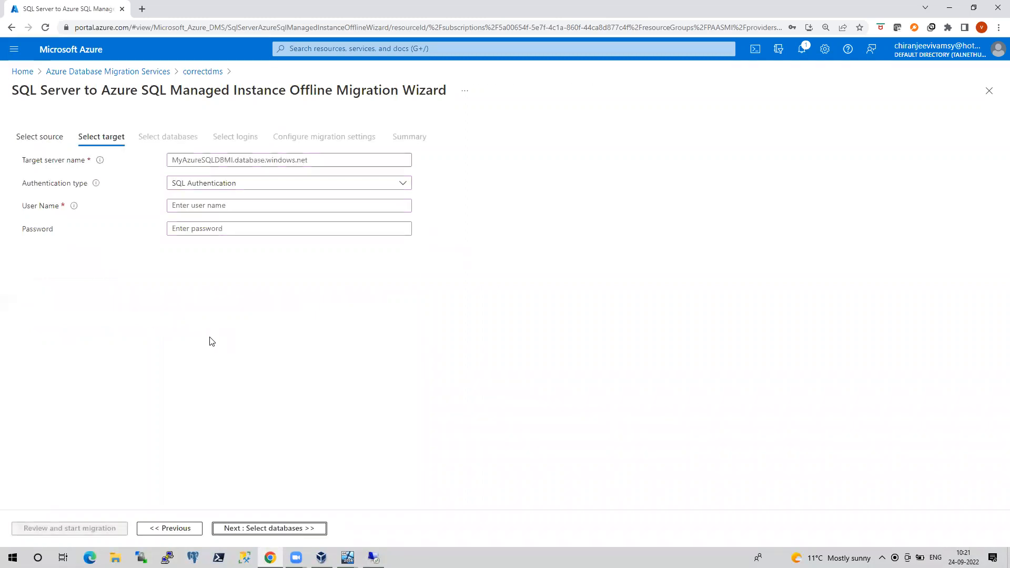
{"action": "left_click", "coordinate": [142, 9]}
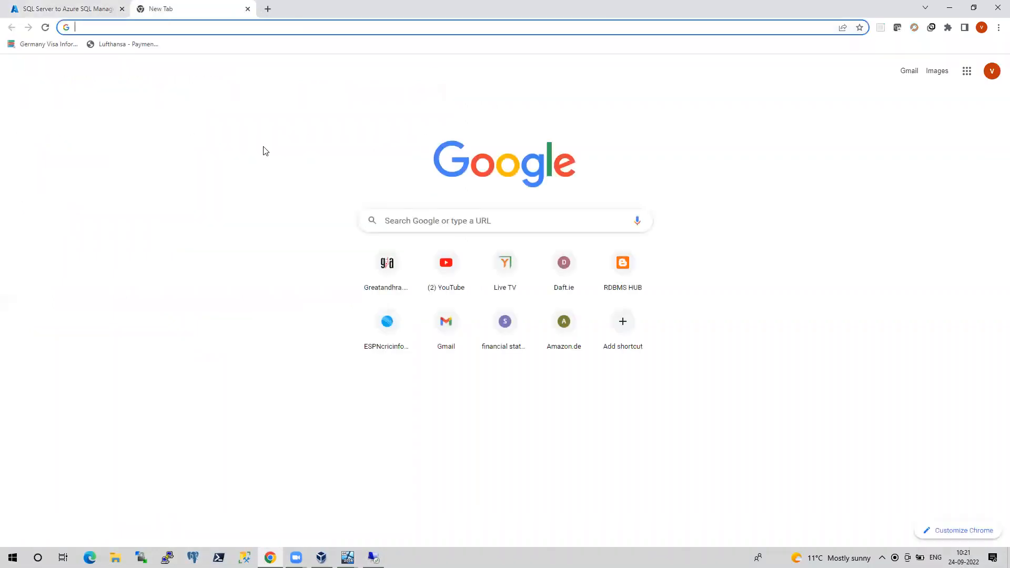
Load portal.azure.com with the signed-in account and open DNS Private Resolvers by searching 'dns pr'
{"action": "type", "text": "portal.azure.com"}
{"action": "key", "text": "Return"}
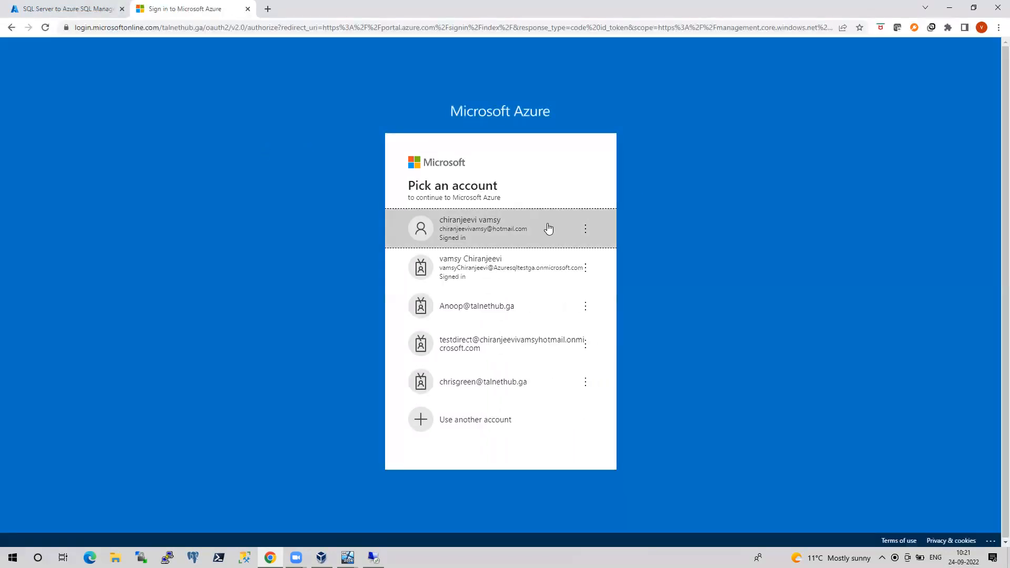
{"action": "left_click", "coordinate": [545, 223]}
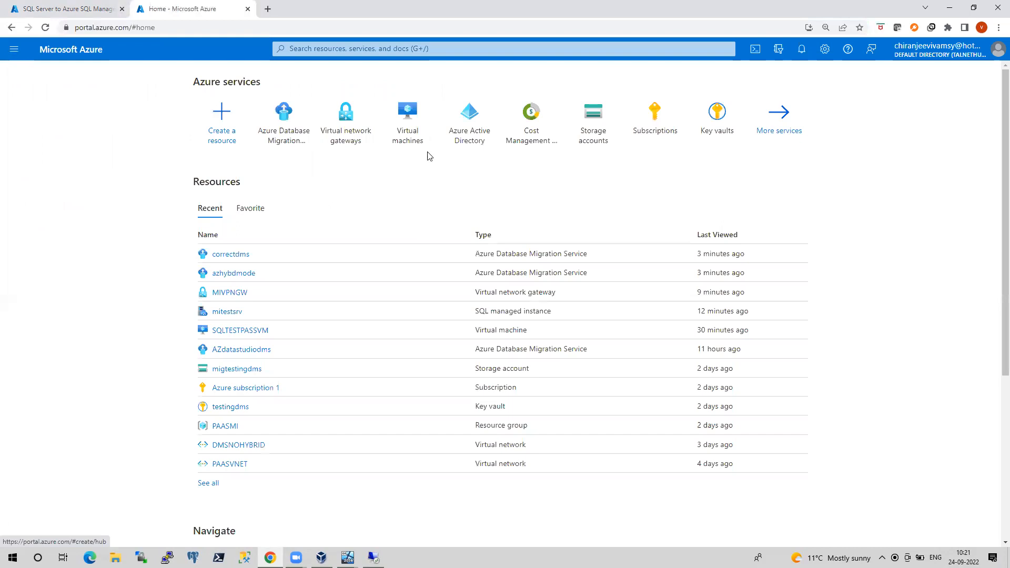
{"action": "left_click", "coordinate": [360, 46]}
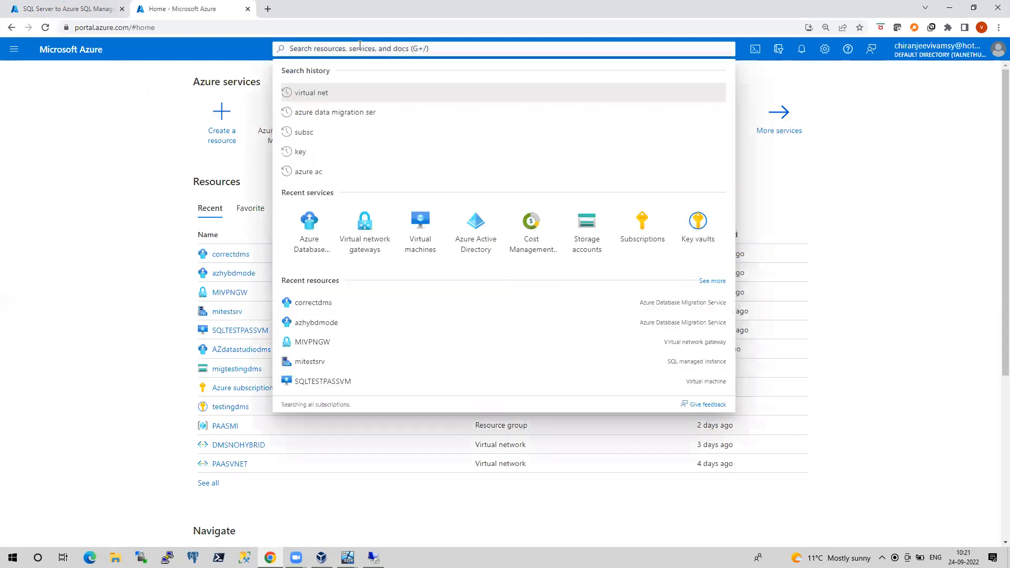
{"action": "type", "text": "dns"}
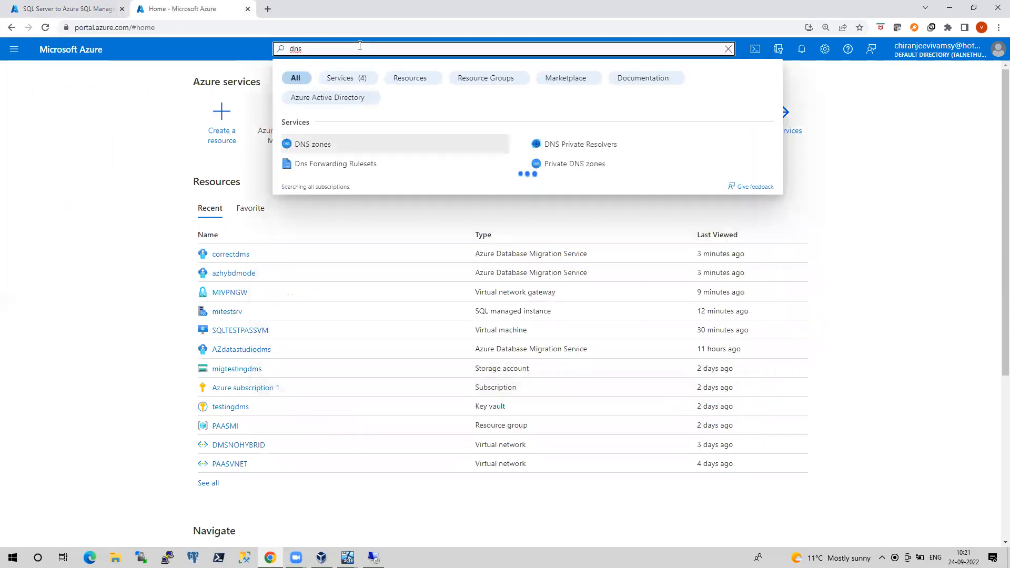
{"action": "type", "text": " pr"}
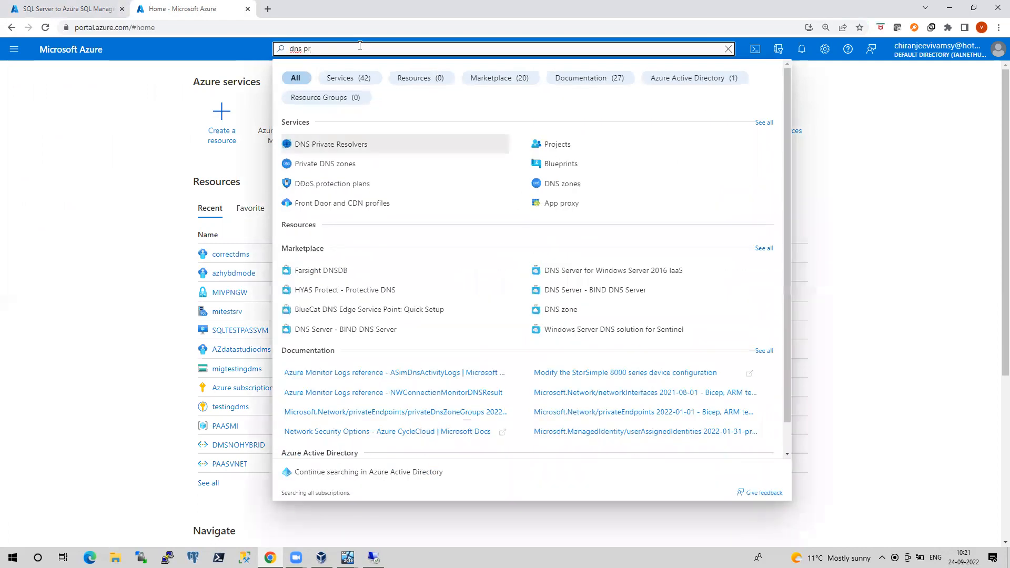
{"action": "left_click", "coordinate": [365, 147]}
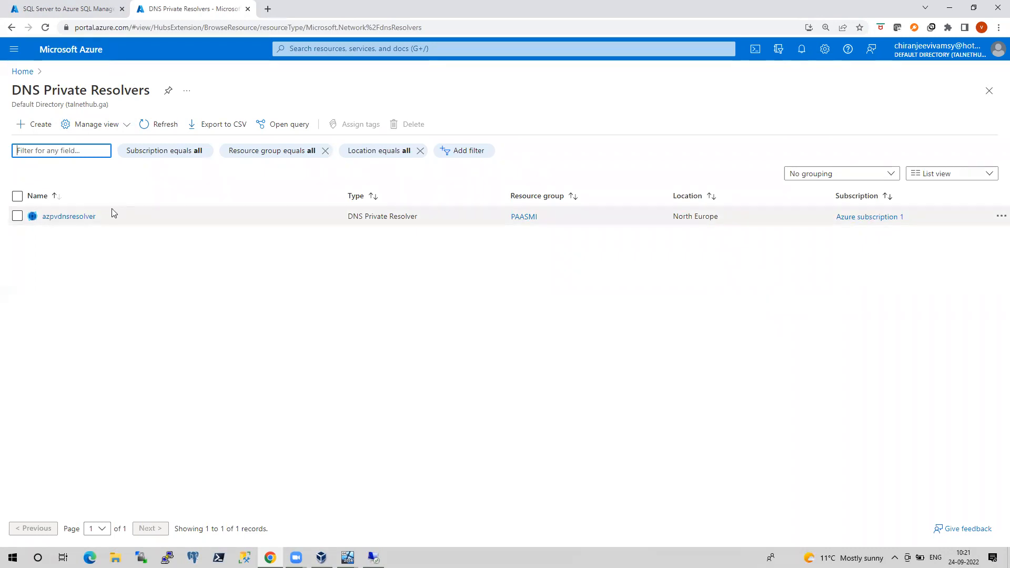
Go back Home and open the Cost Management + Billing overview showing €841.43 in current charges
{"action": "mouse_move", "coordinate": [90, 217]}
{"action": "left_click", "coordinate": [22, 71]}
{"action": "left_click", "coordinate": [594, 147]}
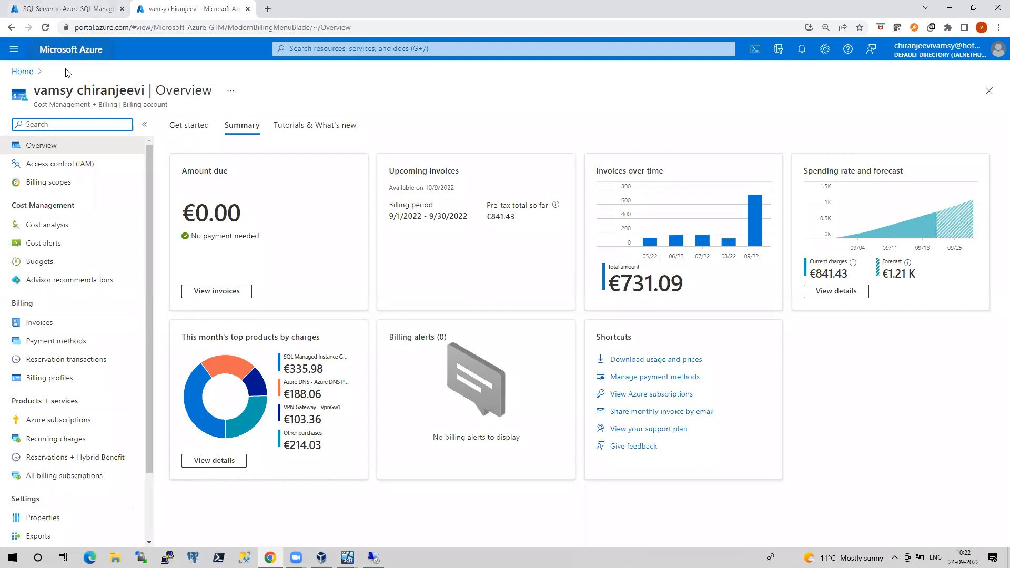
Copy the host name of the mitestsrv managed instance from its overview page
{"action": "left_click", "coordinate": [23, 74]}
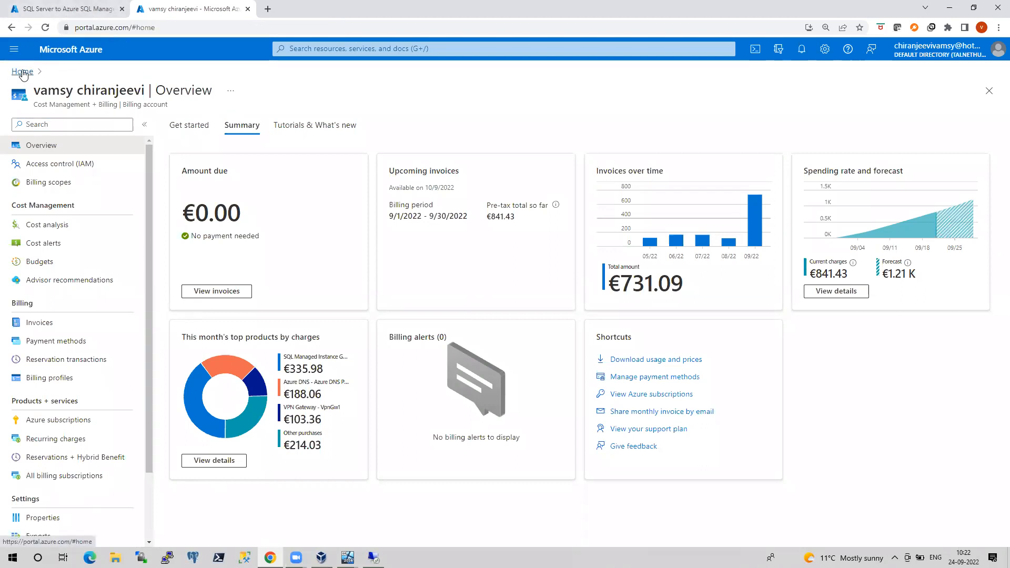
{"action": "left_click", "coordinate": [235, 314]}
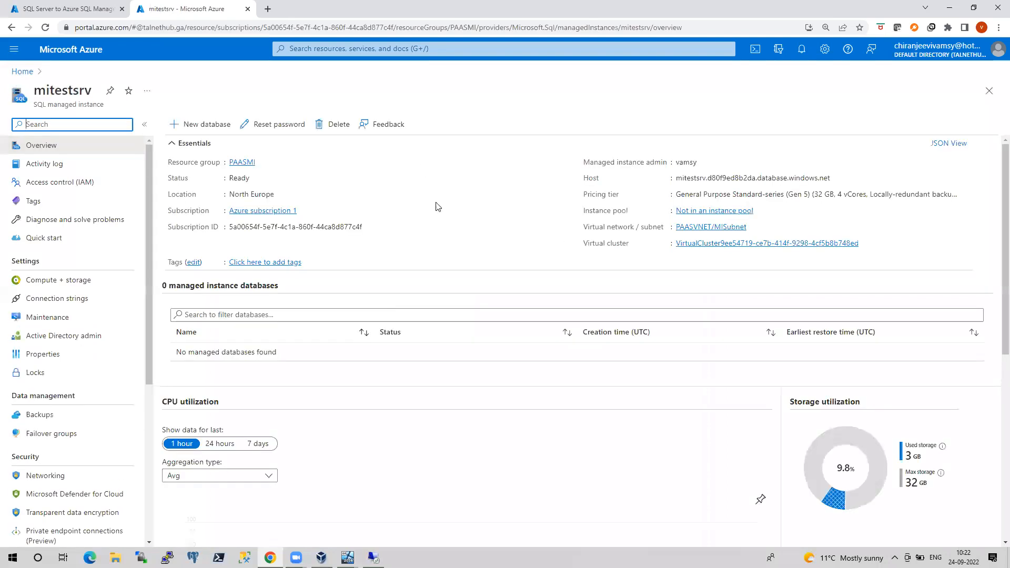
{"action": "left_click", "coordinate": [838, 181]}
Enter mitestsrv.d80f9ed8b2da.database.windows.net as the target server in the wizard, with the admin user name and password
{"action": "key", "text": "ctrl+Tab"}
{"action": "left_click", "coordinate": [237, 162]}
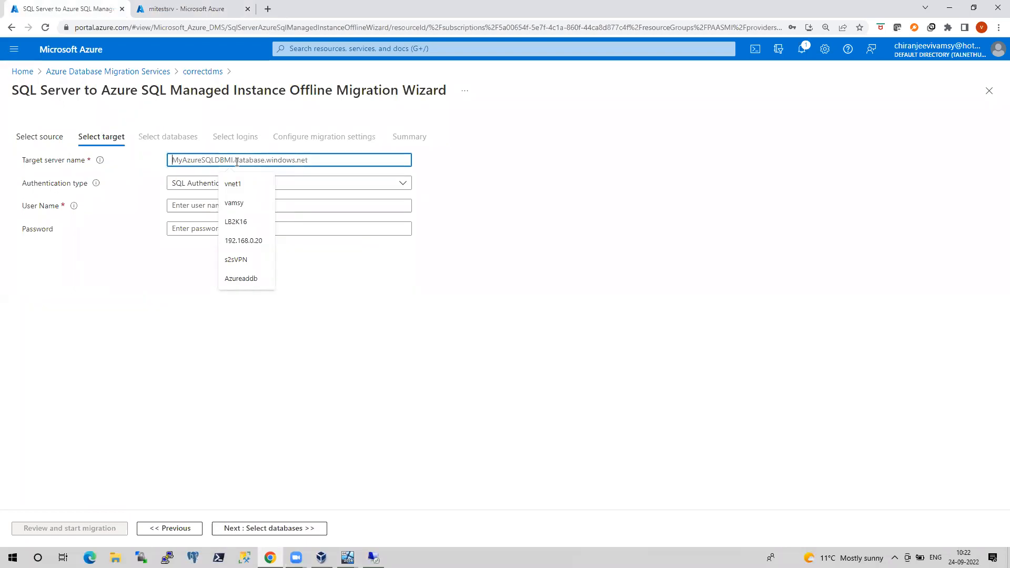
{"action": "key", "text": "ctrl+v"}
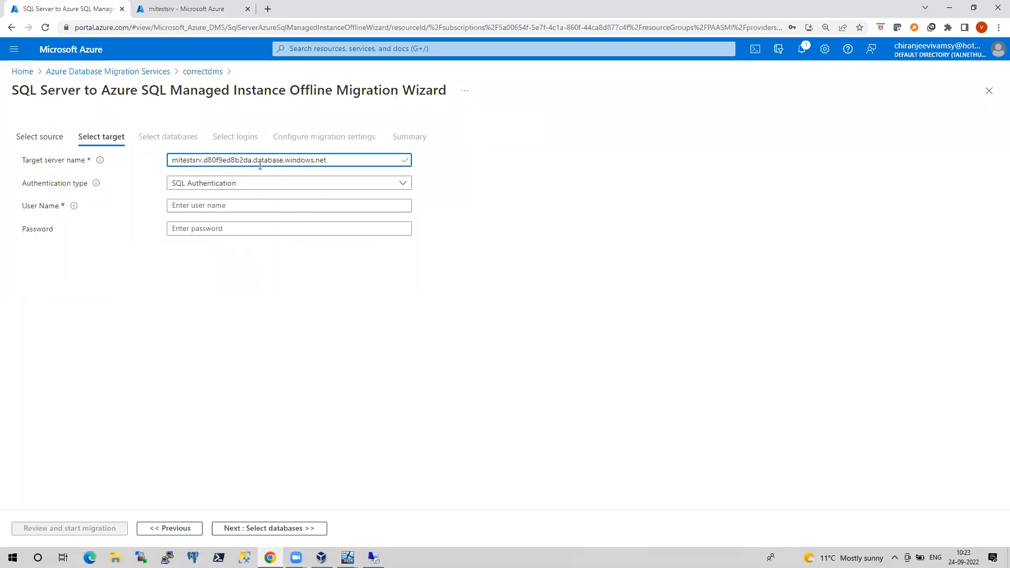
{"action": "left_click", "coordinate": [207, 206]}
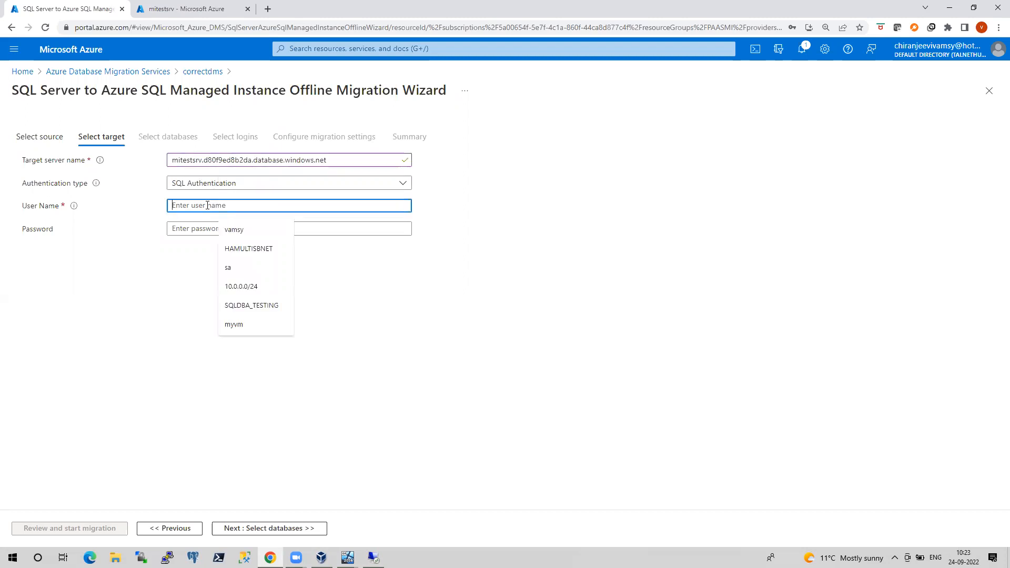
{"action": "type", "text": "vamsy"}
{"action": "key", "text": "Tab"}
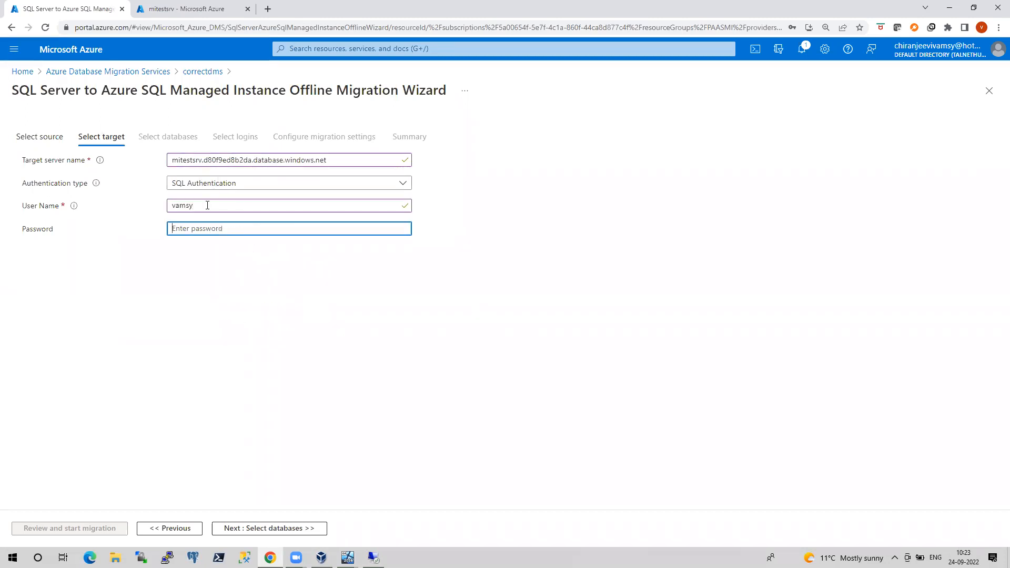
{"action": "type", "text": "••••••"}
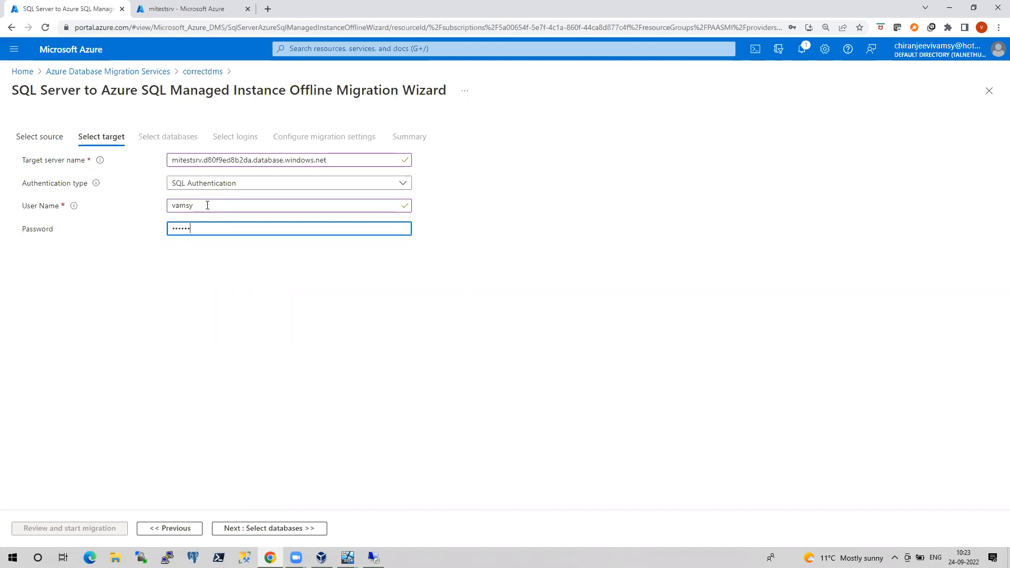
{"action": "type", "text": "•••••••••"}
Continue past database selection (gggfdfg, test15) to the Select logins step listing 11 source logins
{"action": "left_click", "coordinate": [227, 528]}
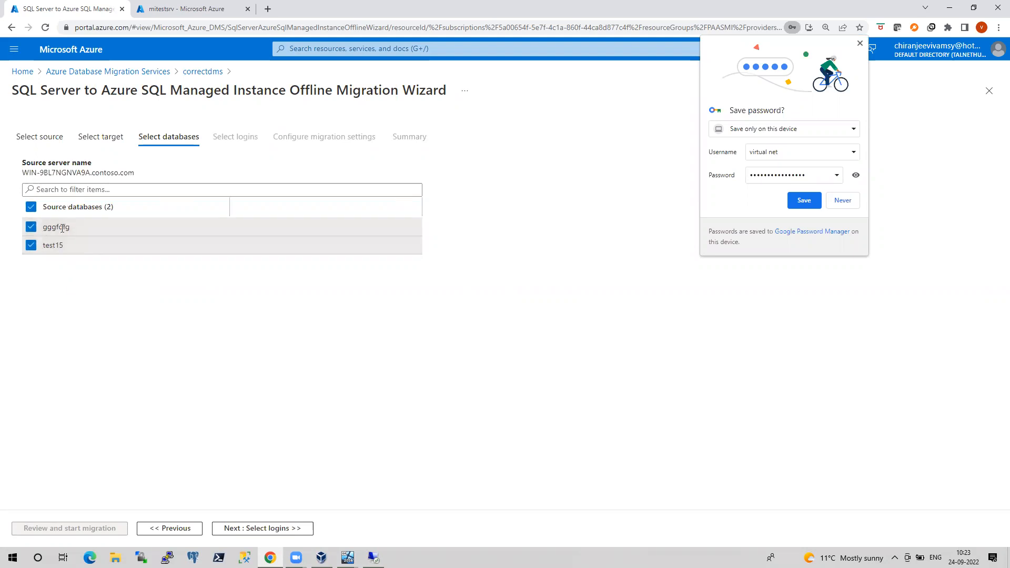
{"action": "left_click", "coordinate": [227, 528]}
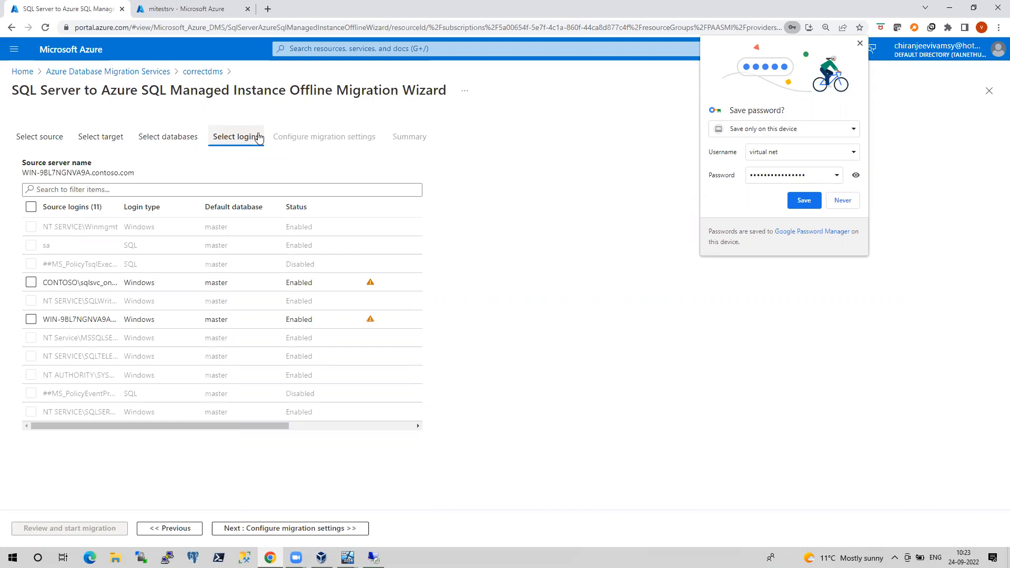
On Configure migration settings, set the backup option to let Azure Database Migration Service create backup files
{"action": "left_click", "coordinate": [244, 528]}
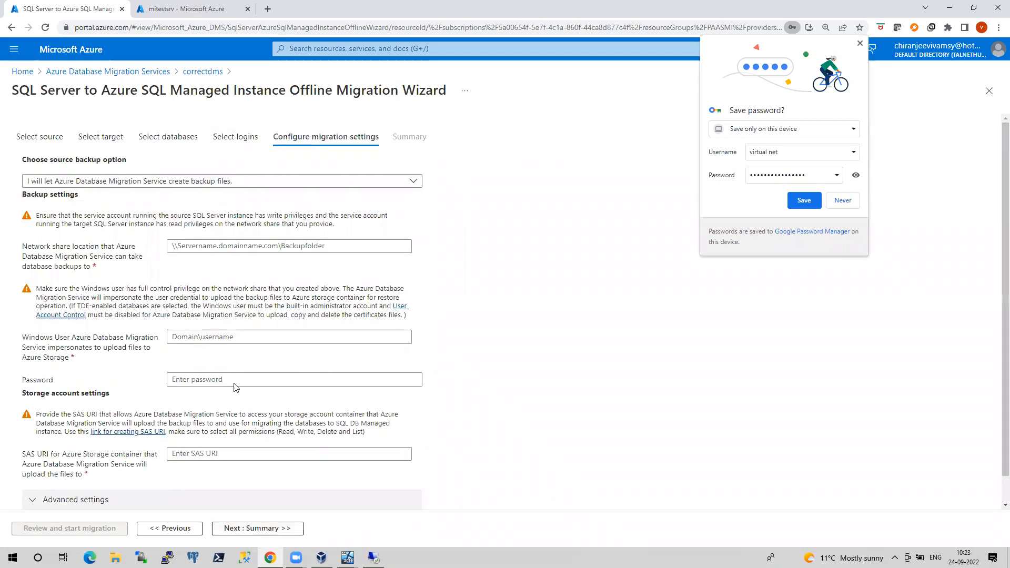
{"action": "left_click", "coordinate": [227, 189]}
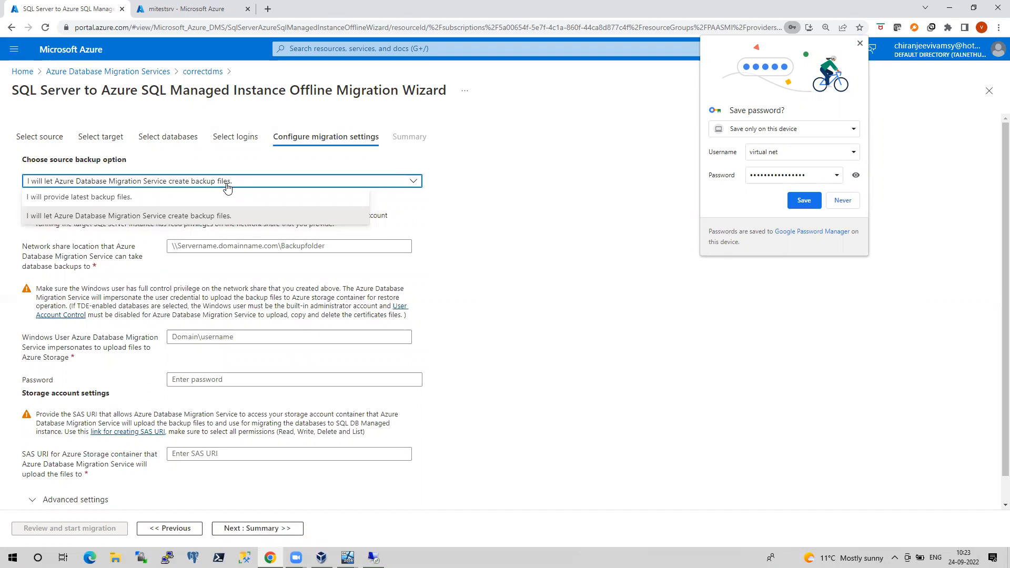
{"action": "left_click", "coordinate": [140, 198]}
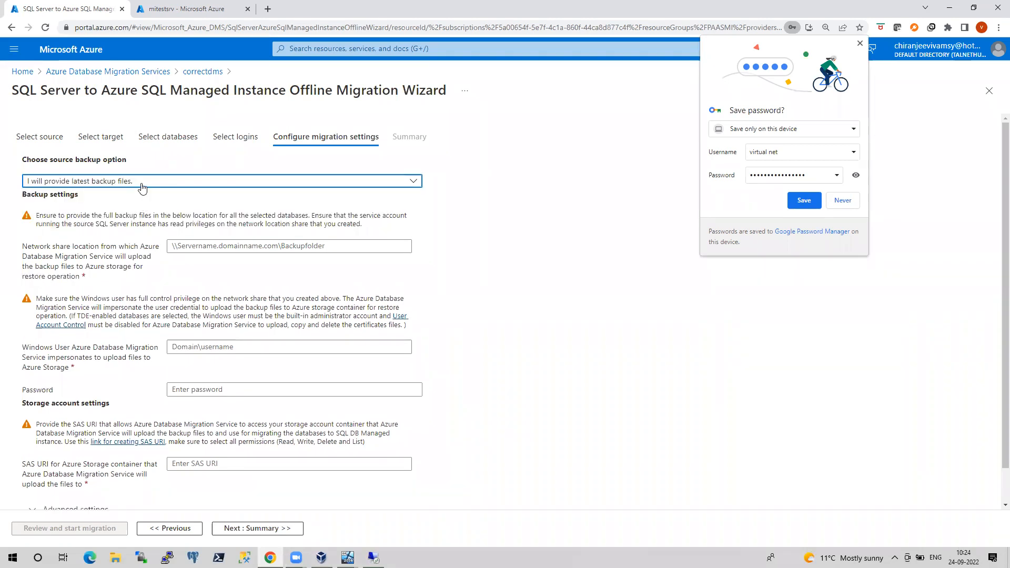
{"action": "left_click", "coordinate": [141, 184]}
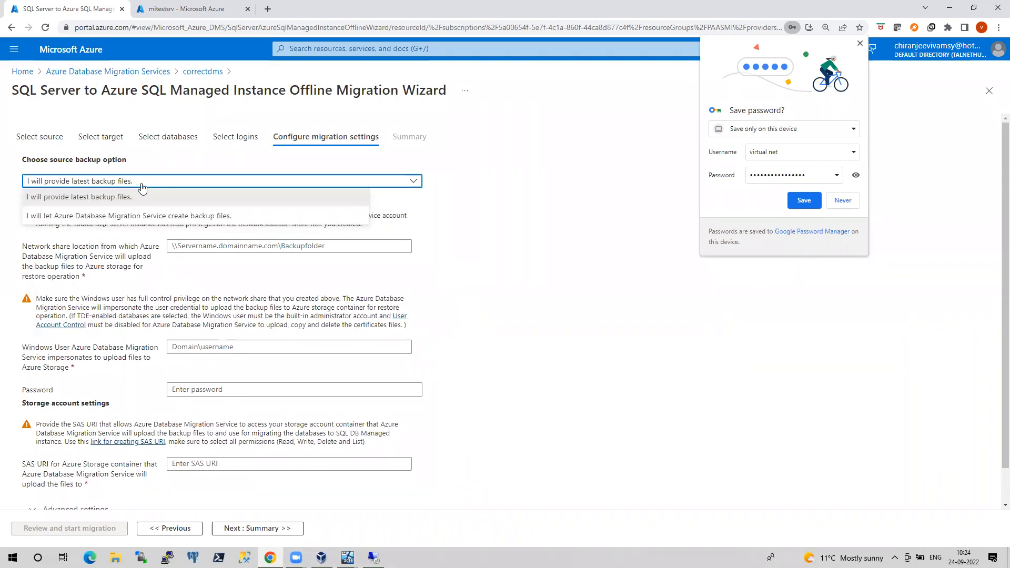
{"action": "left_click", "coordinate": [132, 219]}
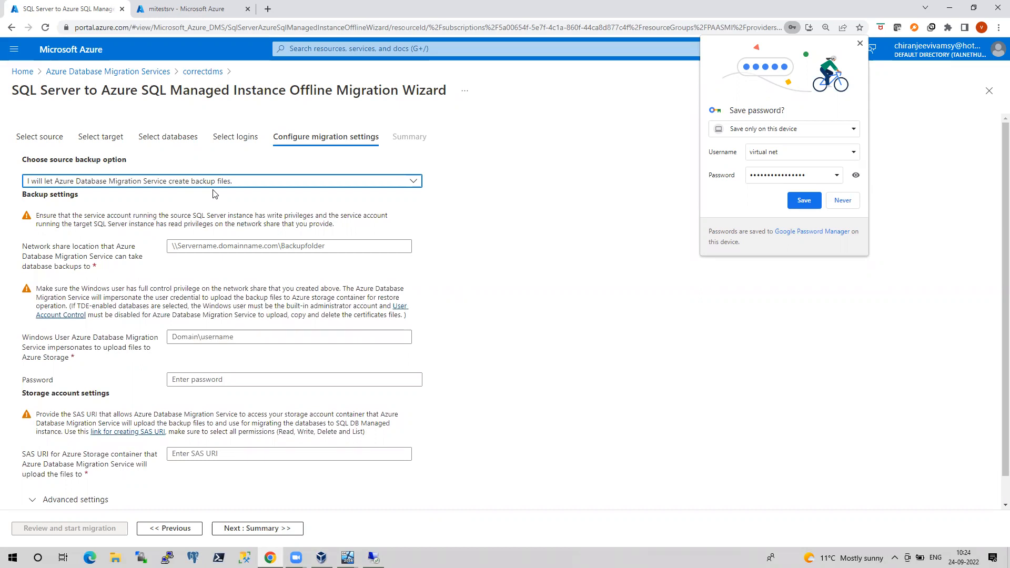
{"action": "left_click", "coordinate": [170, 184]}
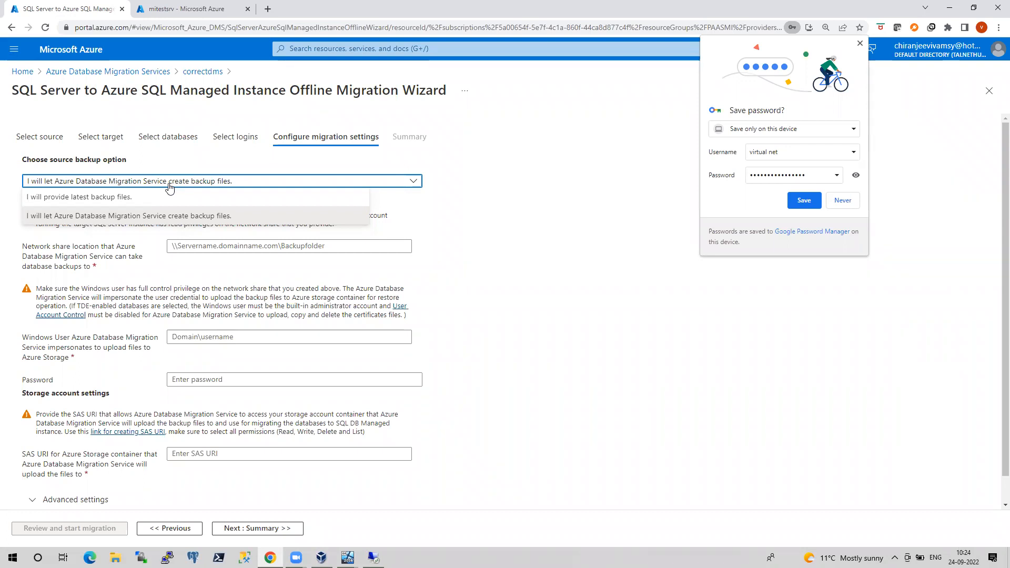
{"action": "left_click", "coordinate": [228, 217]}
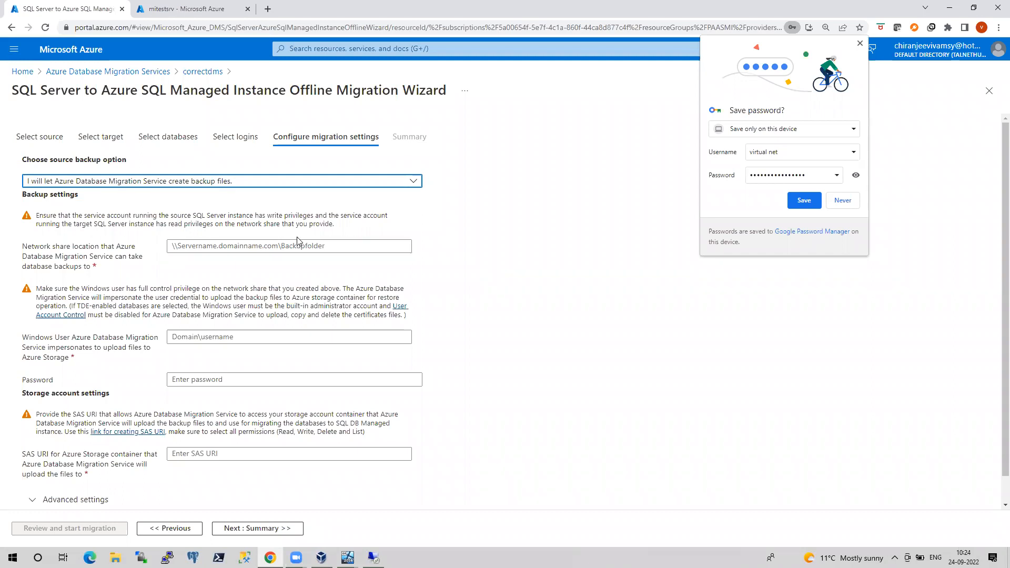
On the onpremSQLNode2 VM, open the E:\backups folder containing WIN-9BL7NGNVA9A, then return to the remote SSMS session
{"action": "left_click", "coordinate": [373, 558]}
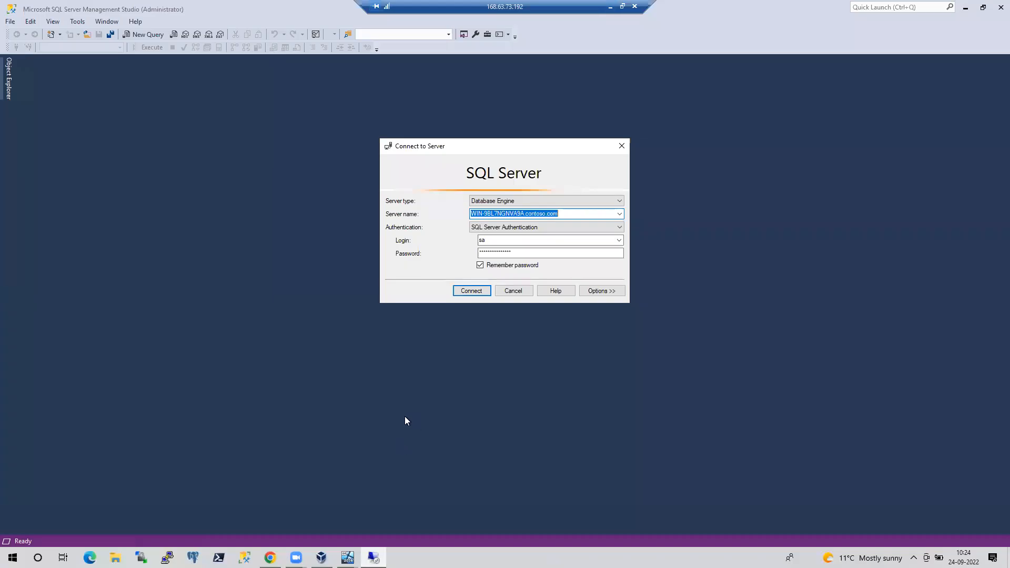
{"action": "left_click", "coordinate": [610, 7]}
{"action": "mouse_move", "coordinate": [348, 558]}
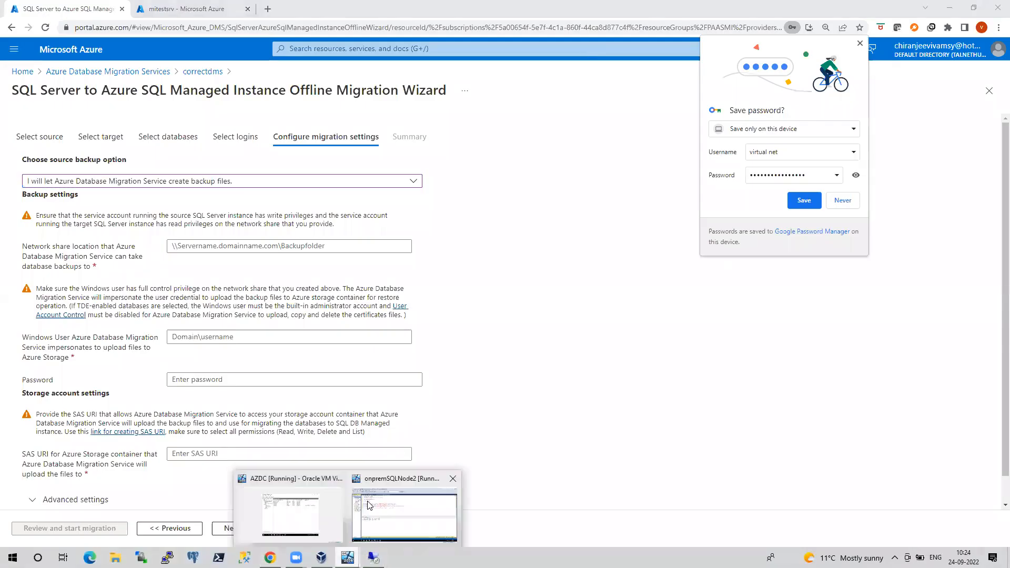
{"action": "left_click", "coordinate": [287, 502]}
{"action": "left_click", "coordinate": [116, 525]}
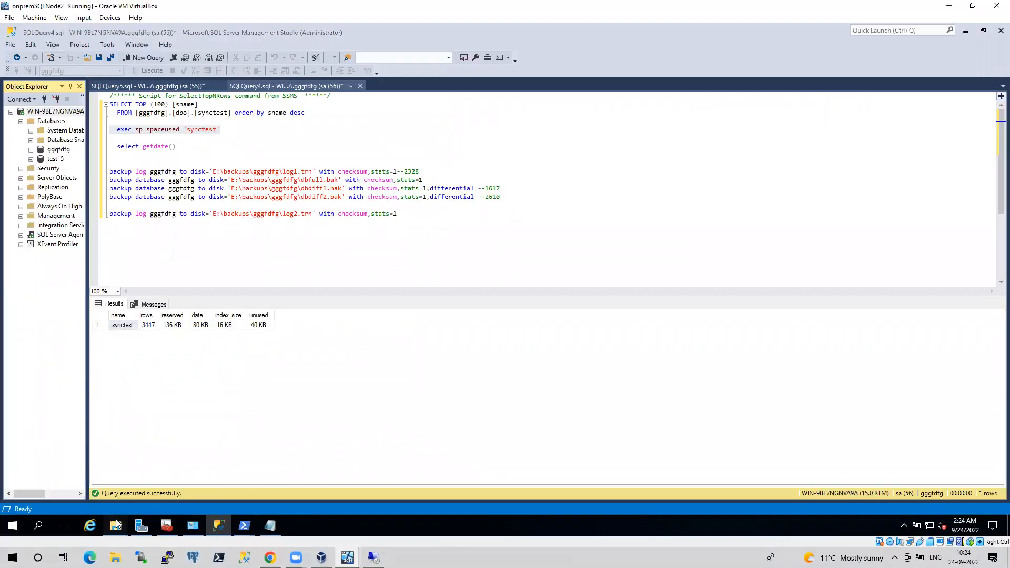
{"action": "left_click", "coordinate": [67, 492]}
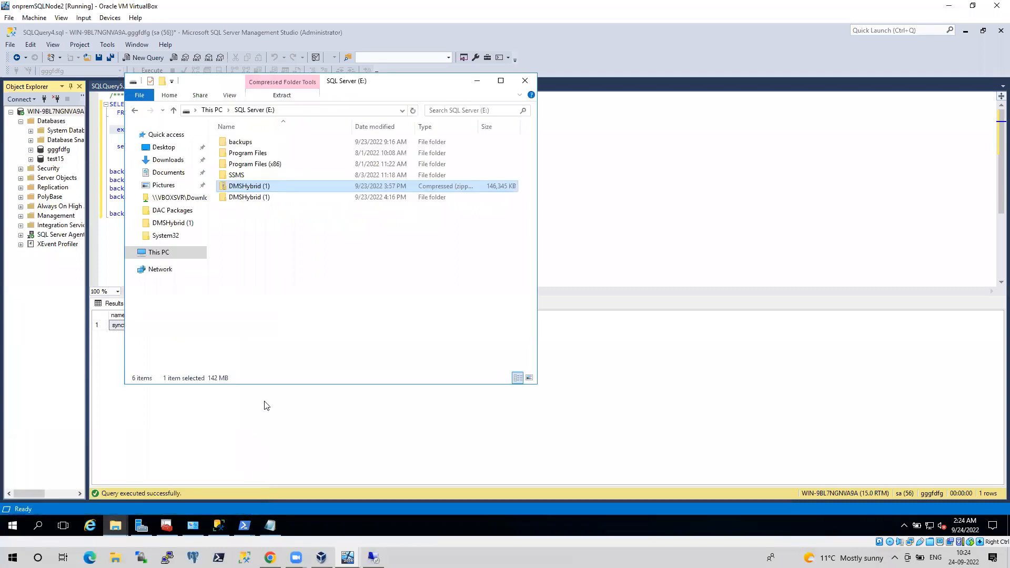
{"action": "double_click", "coordinate": [250, 148]}
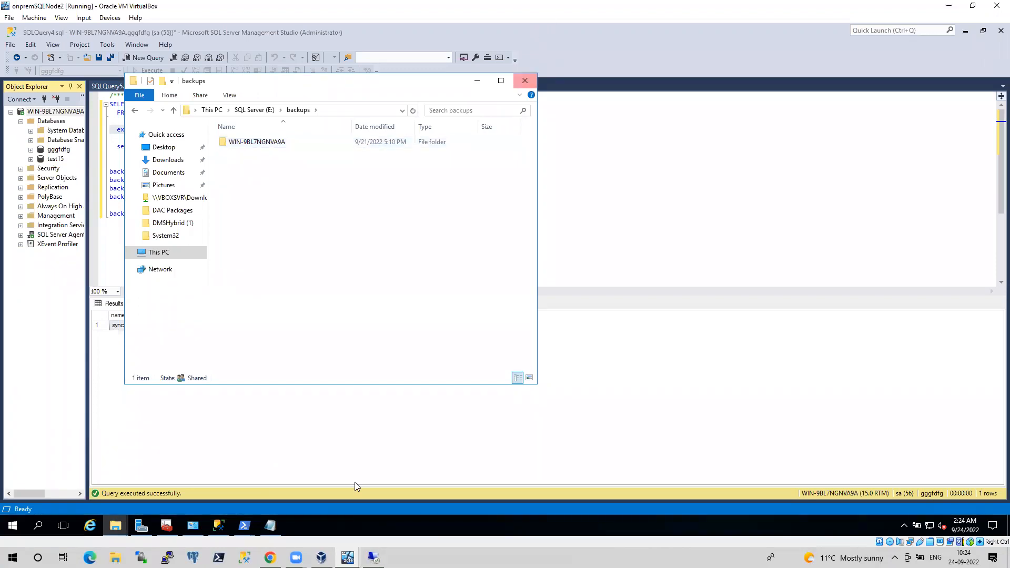
{"action": "left_click", "coordinate": [373, 558]}
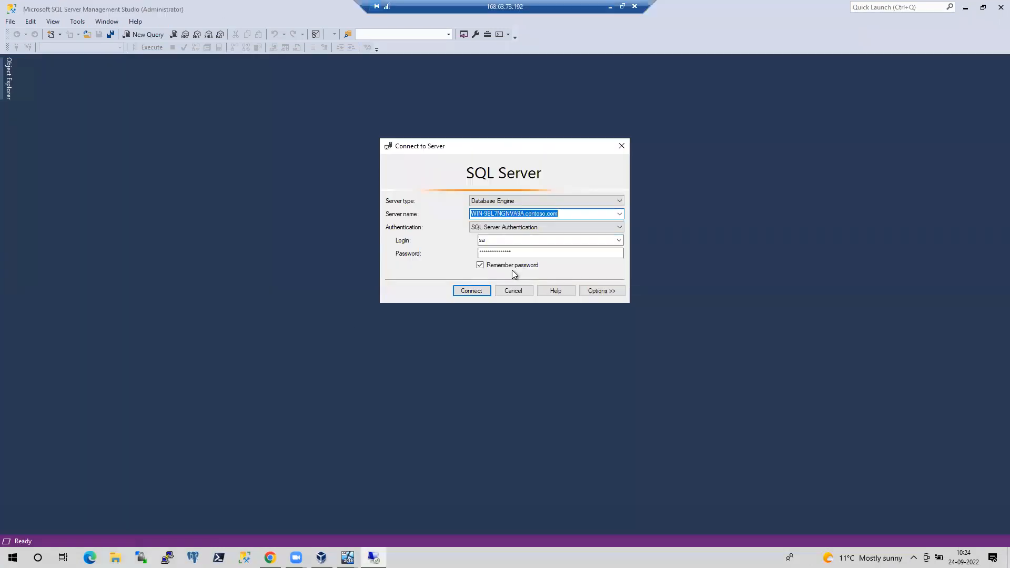
Connect SSMS to the source server and select its default backup path E:\backups\WIN-9BL7NGNVA9A in server properties
{"action": "left_click", "coordinate": [482, 291]}
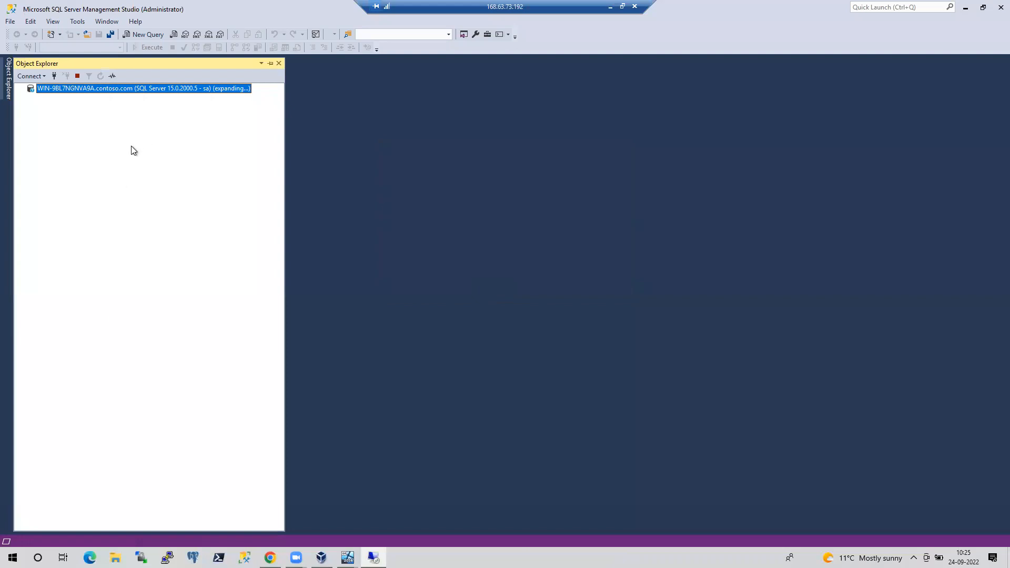
{"action": "right_click", "coordinate": [130, 90]}
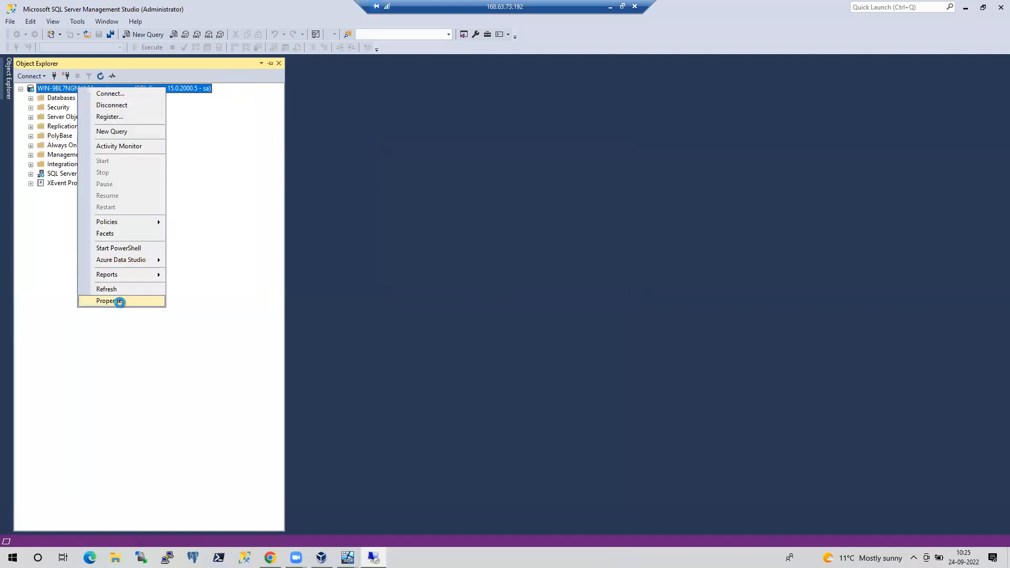
{"action": "left_click", "coordinate": [119, 301]}
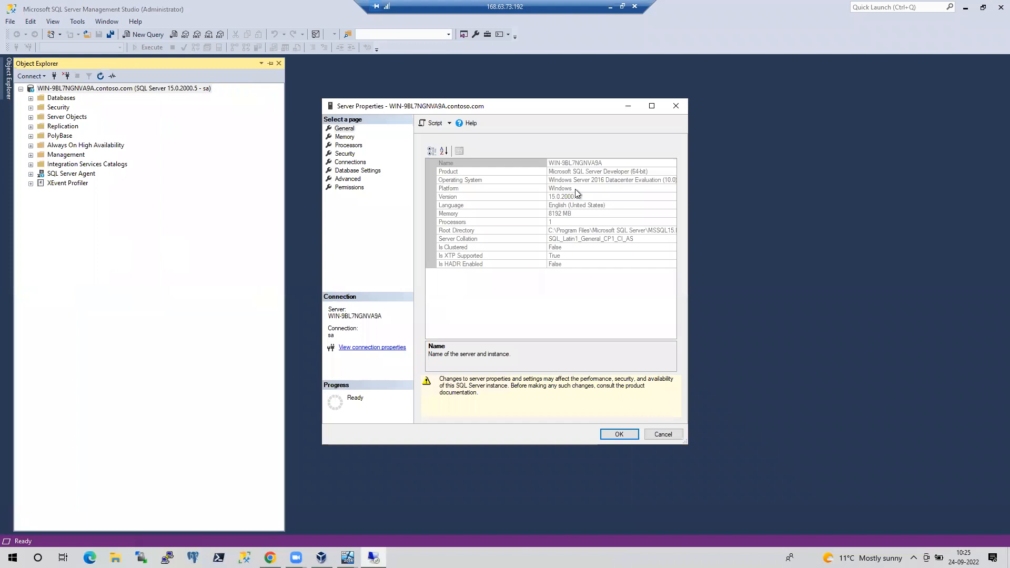
{"action": "left_click", "coordinate": [368, 171]}
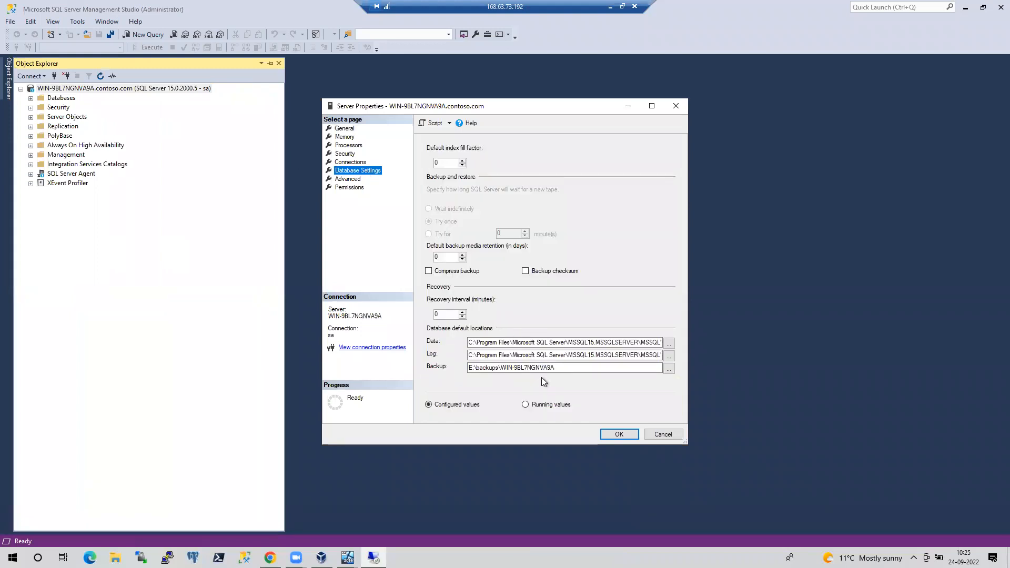
{"action": "left_click_drag", "start_coordinate": [561, 370], "coordinate": [483, 371]}
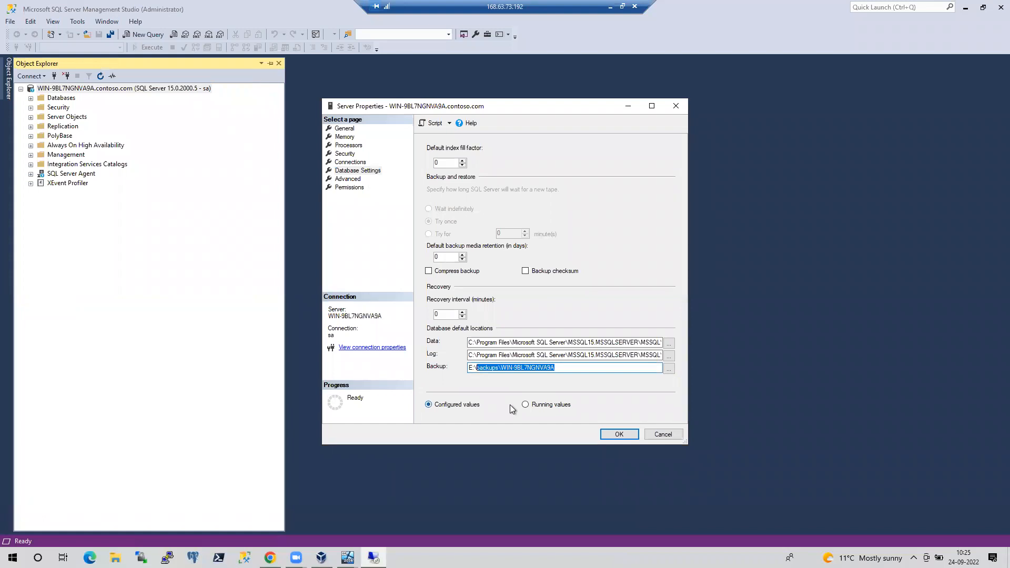
{"action": "left_click", "coordinate": [609, 7]}
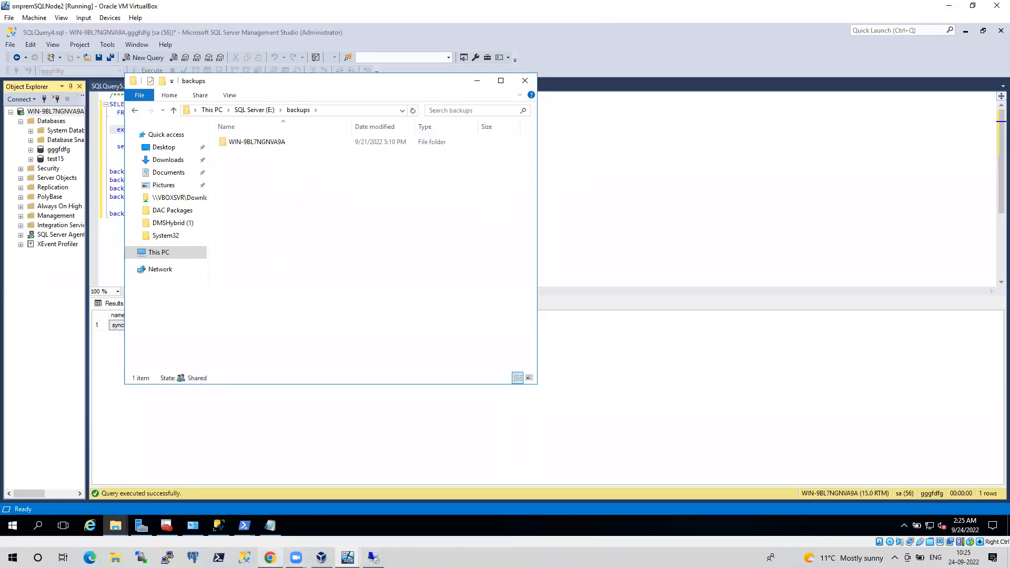
Set the wizard's network share location to \\192.168.0.20\backups\WIN-9BL7NGNVA9A\
{"action": "left_click", "coordinate": [270, 557]}
{"action": "left_click", "coordinate": [218, 247]}
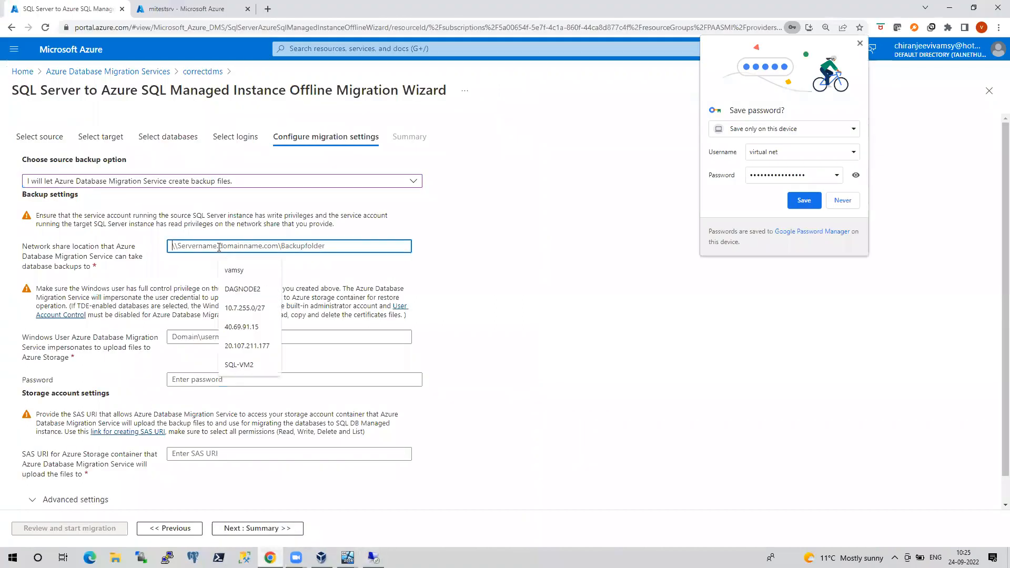
{"action": "left_click", "coordinate": [218, 247]}
{"action": "type", "text": "\\\\"}
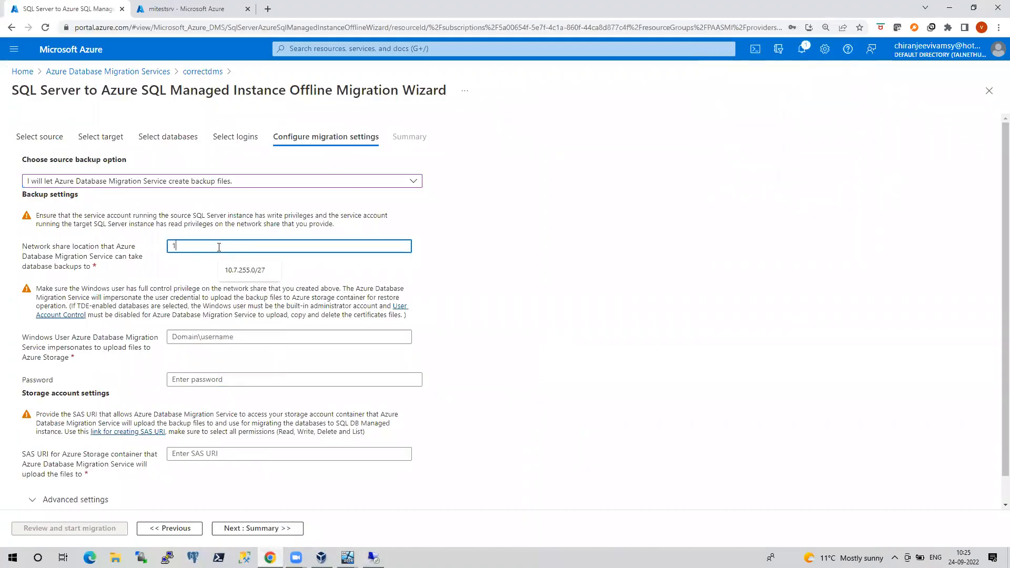
{"action": "type", "text": "192"}
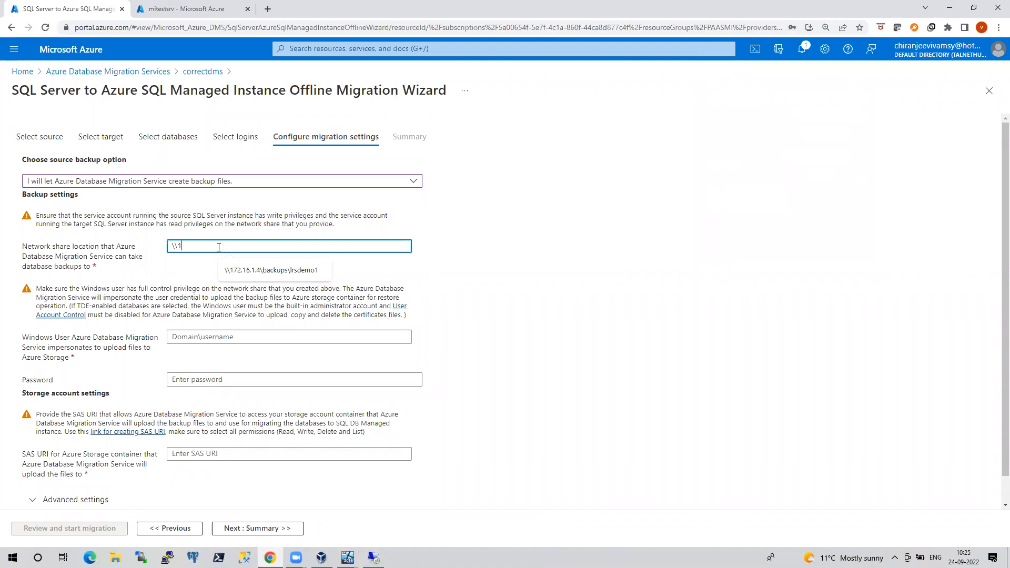
{"action": "type", "text": ".1"}
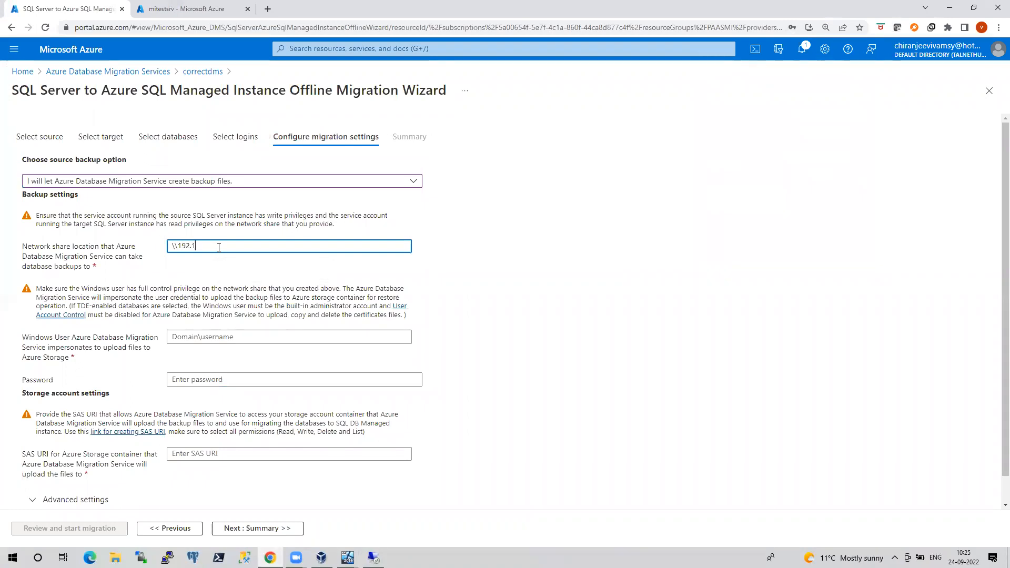
{"action": "type", "text": "68.0.20"}
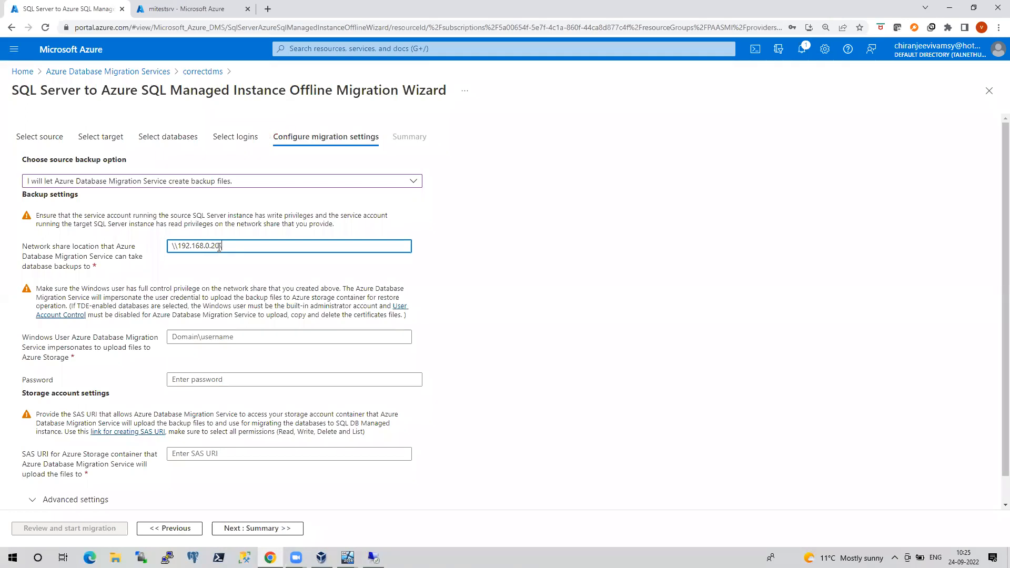
{"action": "type", "text": "\\backups\\WIN-9BL7NGNVA9A"}
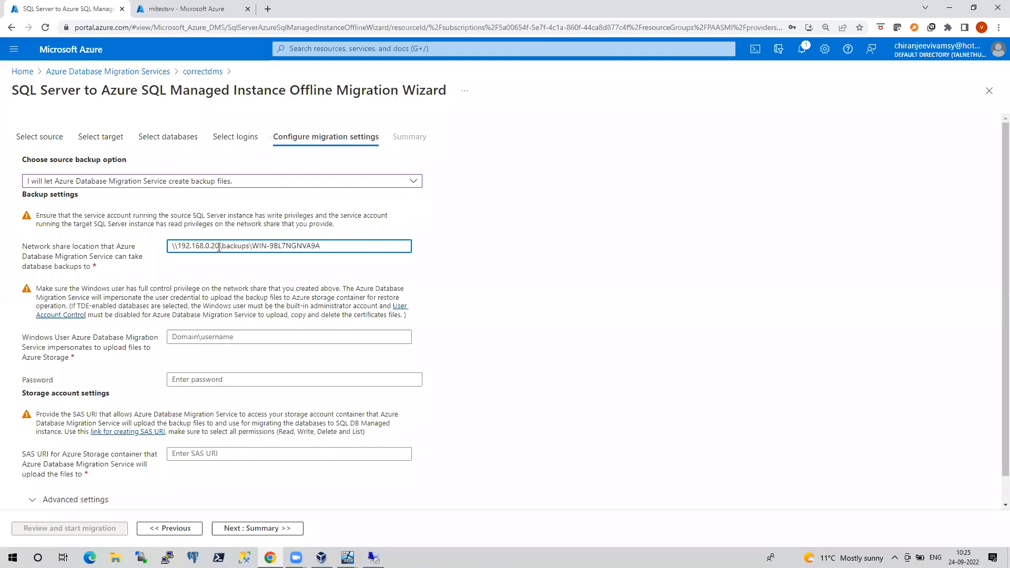
{"action": "type", "text": "\\"}
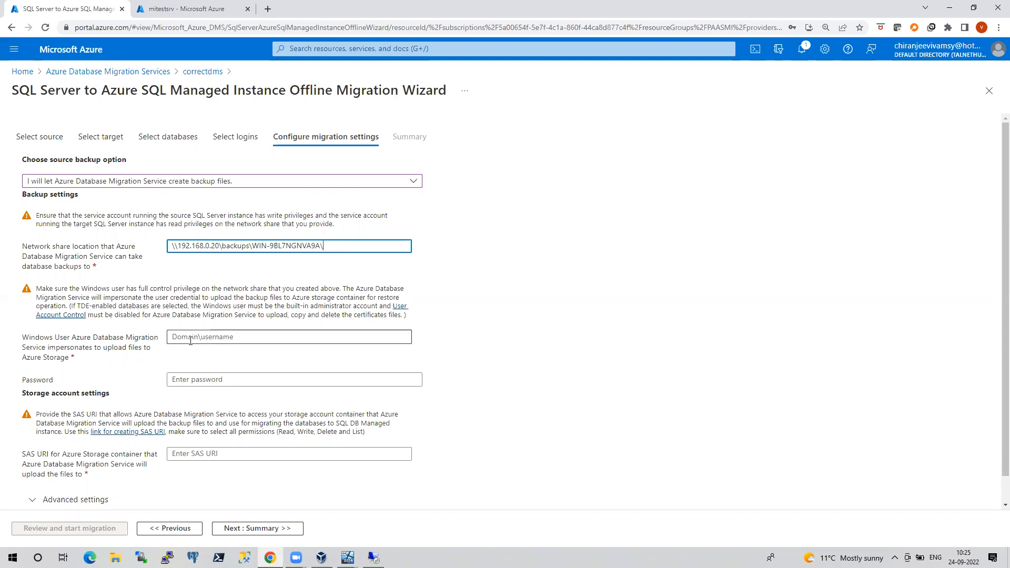
Glance at SQL Server Configuration Manager on the VM, then bring the Azure migration wizard back to front
{"action": "mouse_move", "coordinate": [321, 558]}
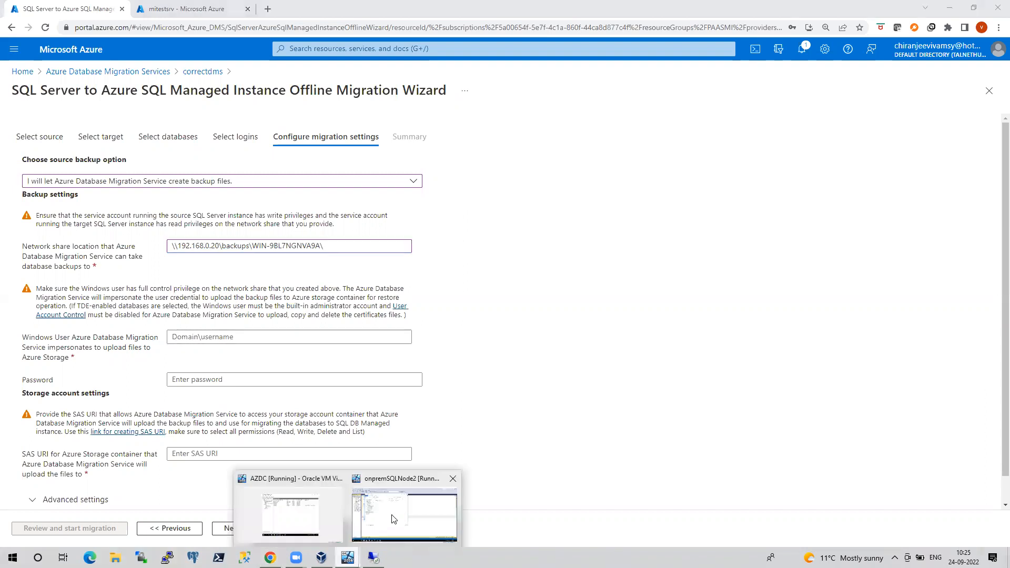
{"action": "left_click", "coordinate": [395, 513]}
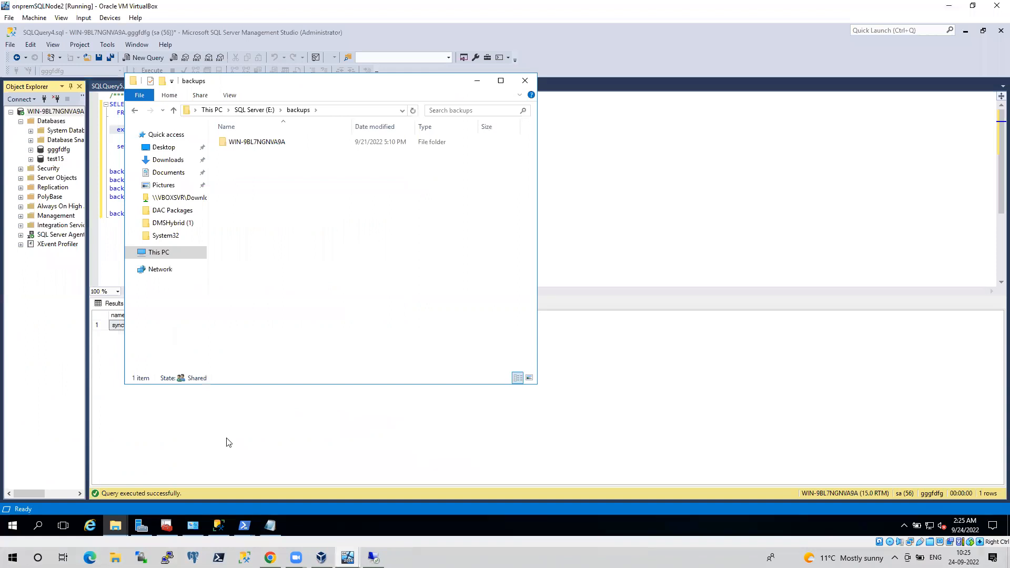
{"action": "left_click", "coordinate": [169, 525]}
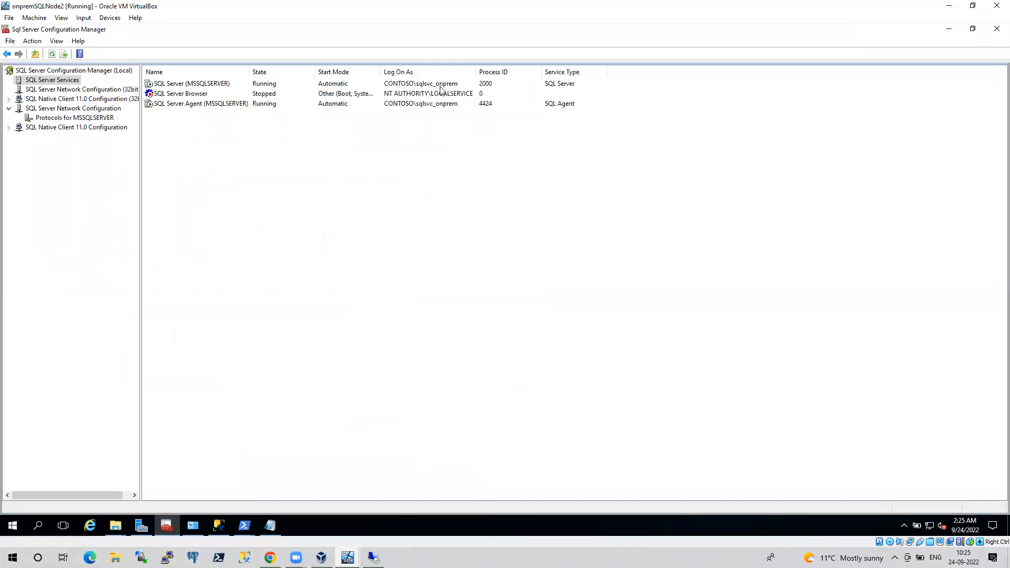
{"action": "left_click", "coordinate": [270, 557]}
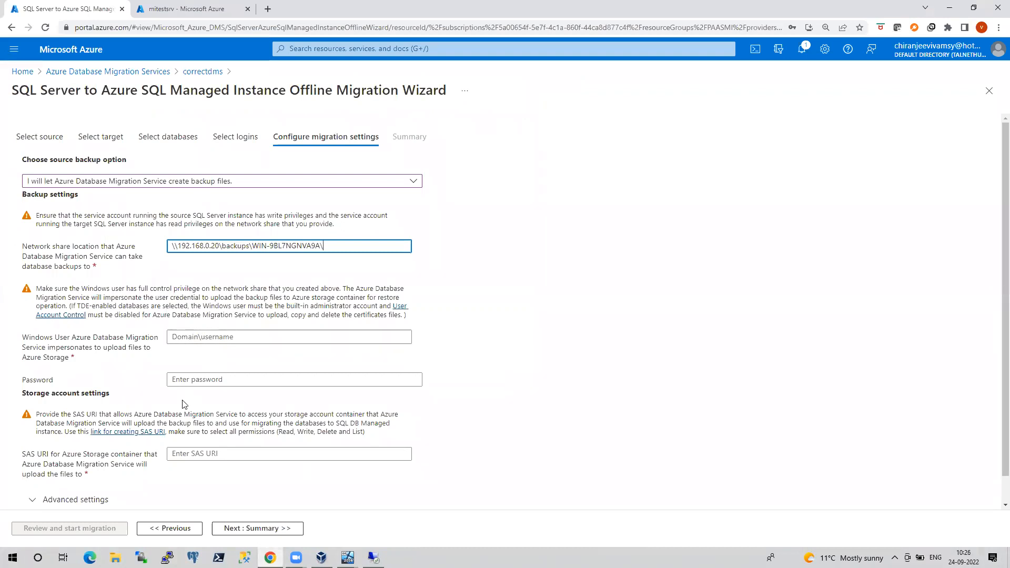
Enter the SQL service account as the Windows user and type its password
{"action": "left_click", "coordinate": [198, 337]}
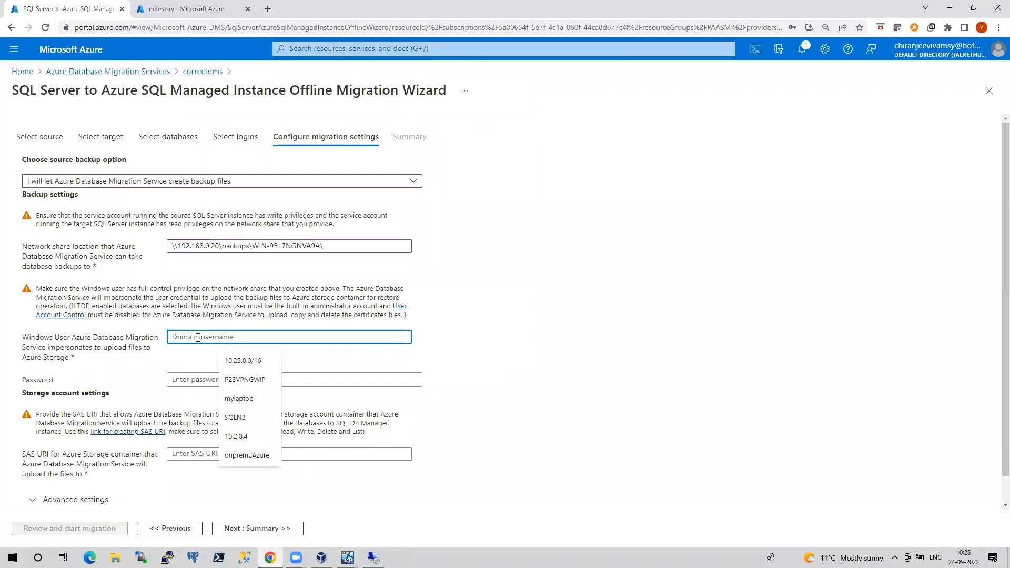
{"action": "type", "text": "comn"}
{"action": "key", "text": "BackSpace"}
{"action": "key", "text": "BackSpace"}
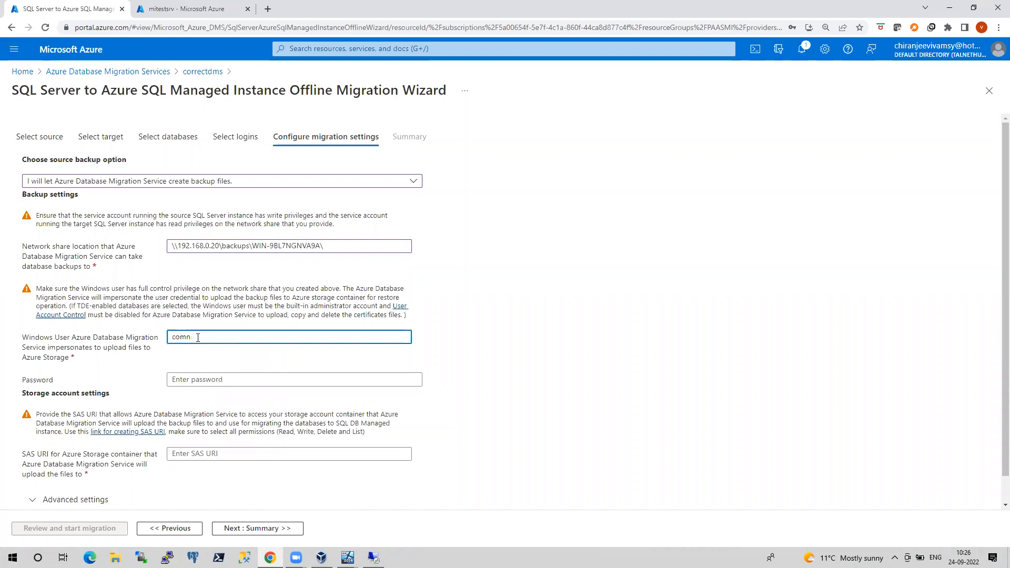
{"action": "type", "text": "ntoso\\sqlsvc_onprem"}
{"action": "key", "text": "Tab"}
{"action": "type", "text": "•••••••••••"}
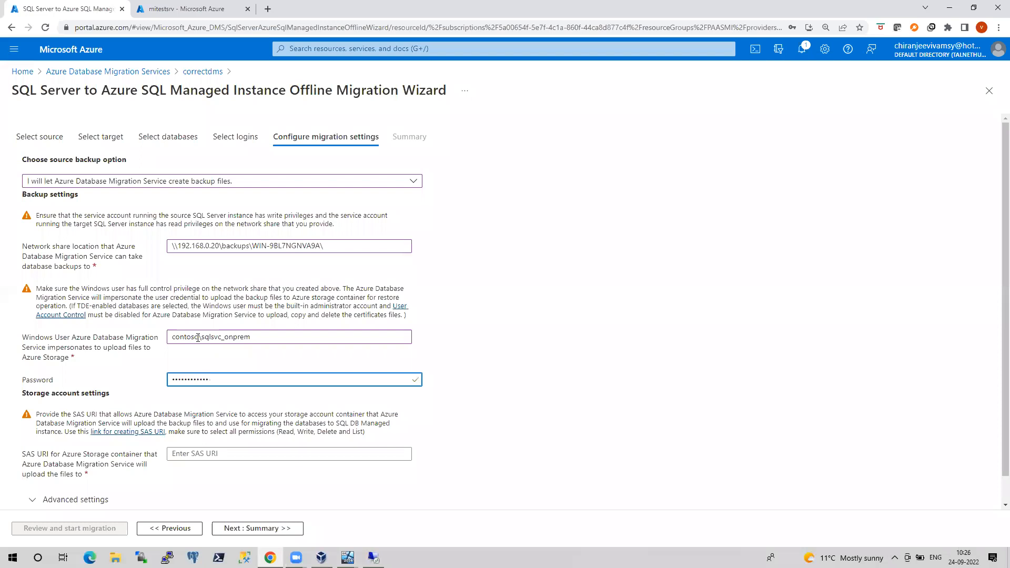
Review the source backup options, then go to the mitestsrv managed instance page
{"action": "scroll", "coordinate": [158, 368], "scroll_direction": "down", "scroll_amount": 1}
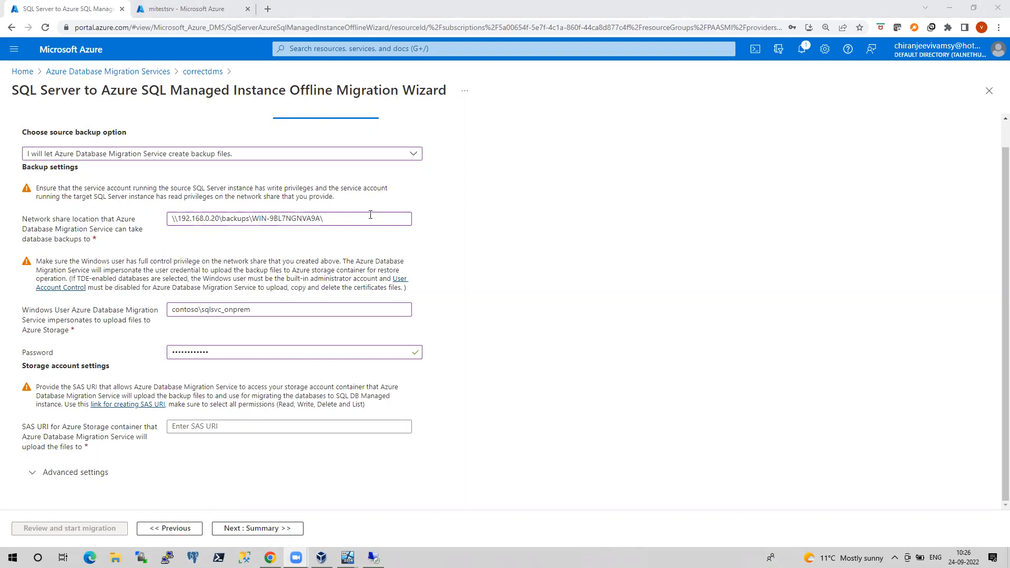
{"action": "left_click", "coordinate": [248, 158]}
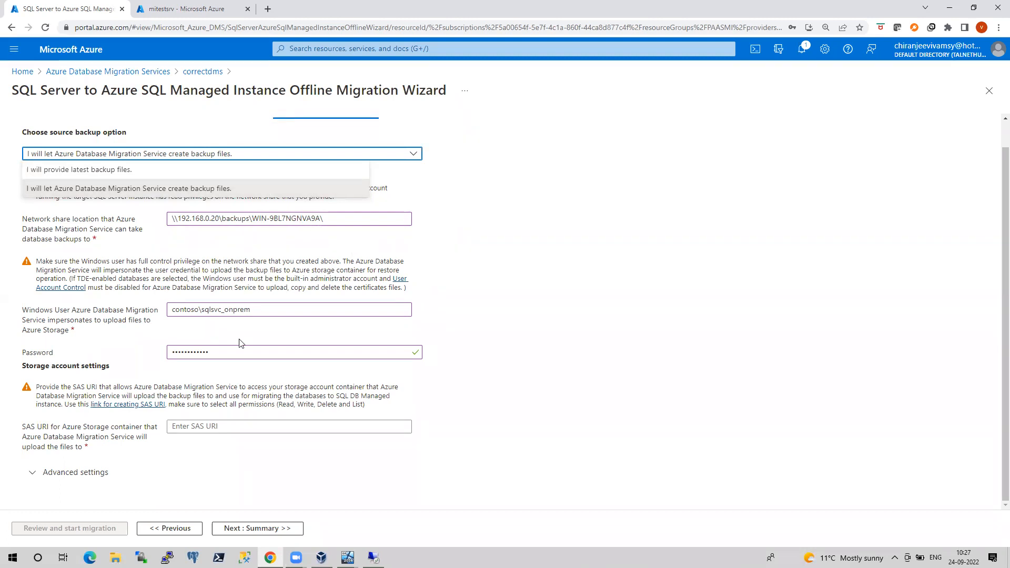
{"action": "left_click", "coordinate": [243, 427]}
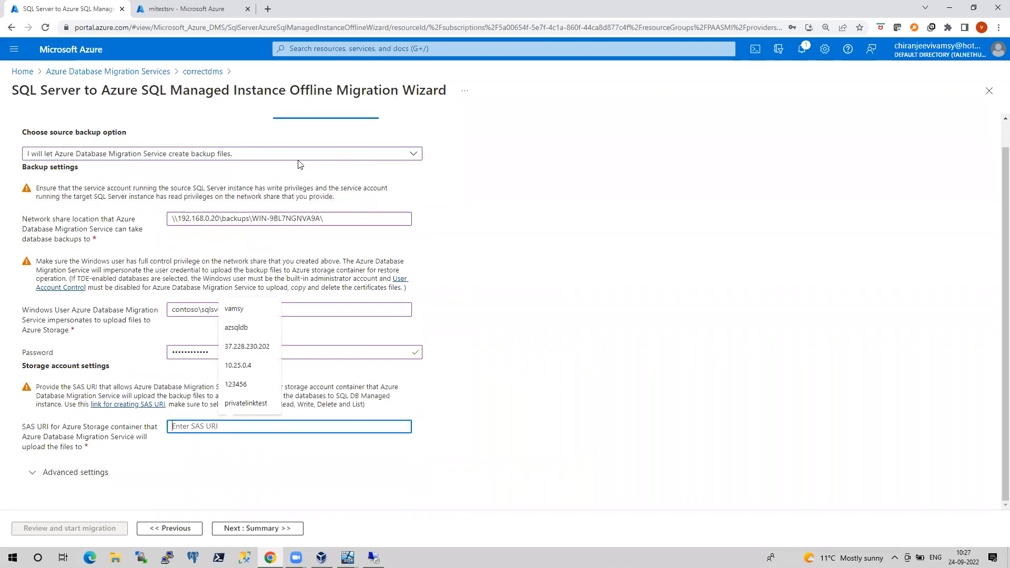
{"action": "left_click", "coordinate": [166, 9]}
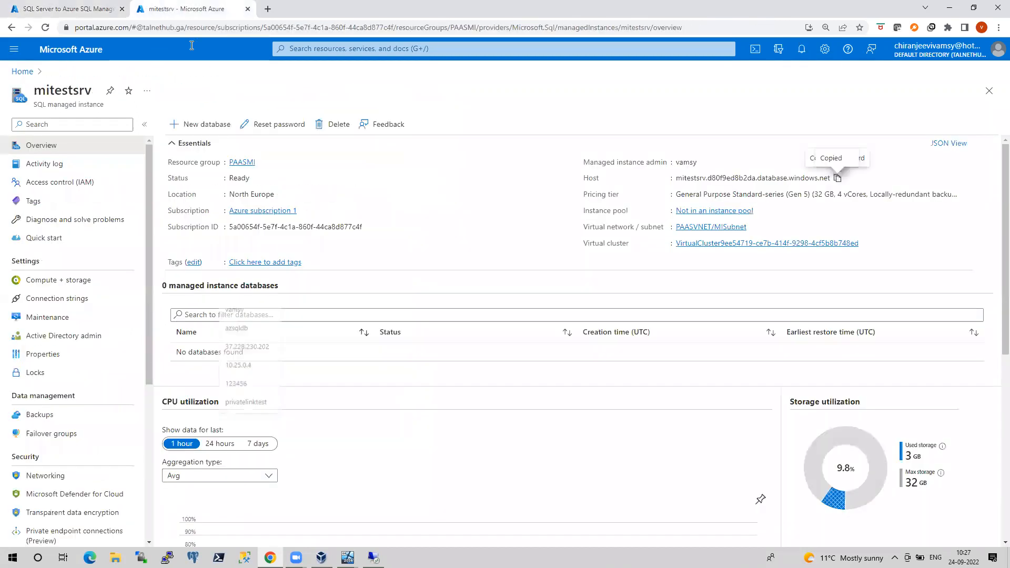
Delete the two GUID-named containers and dmsmigbackups from the migtestingdms storage account
{"action": "left_click", "coordinate": [23, 71]}
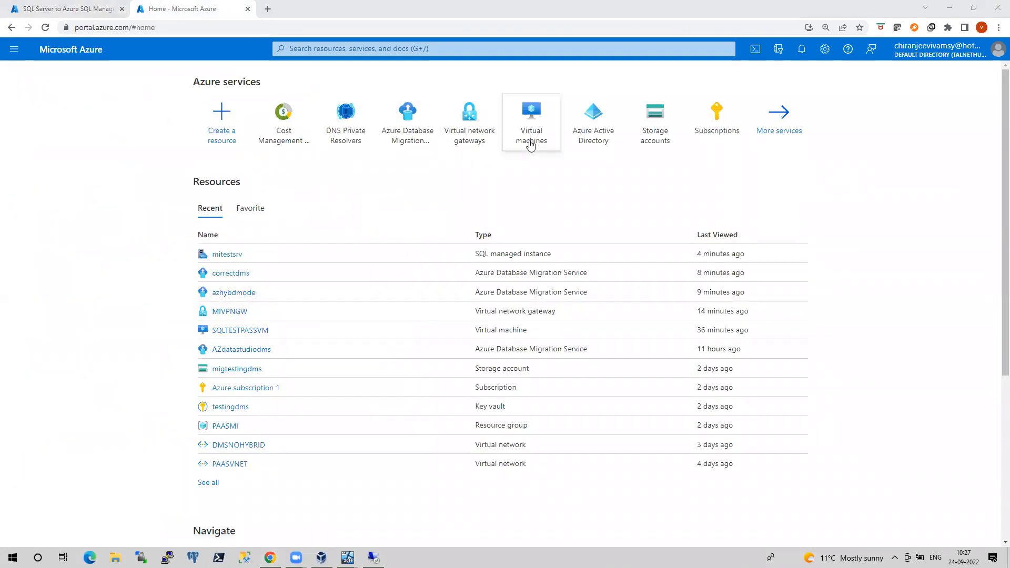
{"action": "left_click", "coordinate": [652, 138]}
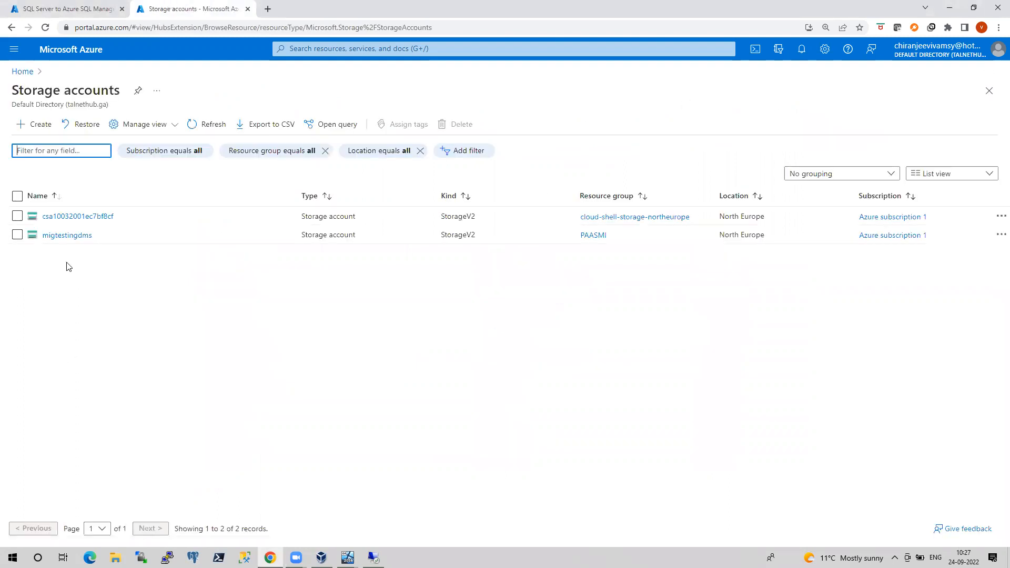
{"action": "left_click", "coordinate": [66, 236]}
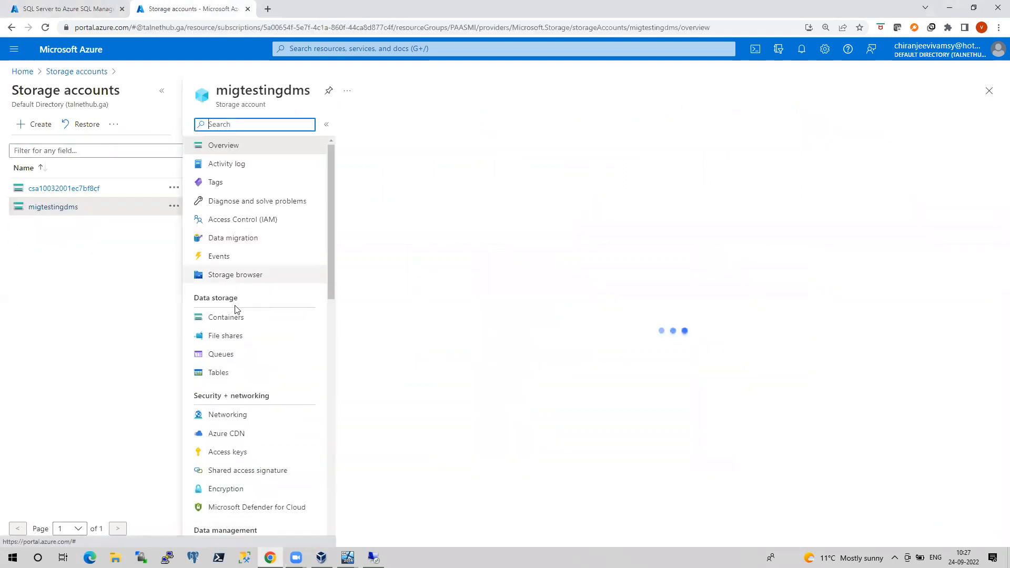
{"action": "left_click", "coordinate": [232, 323]}
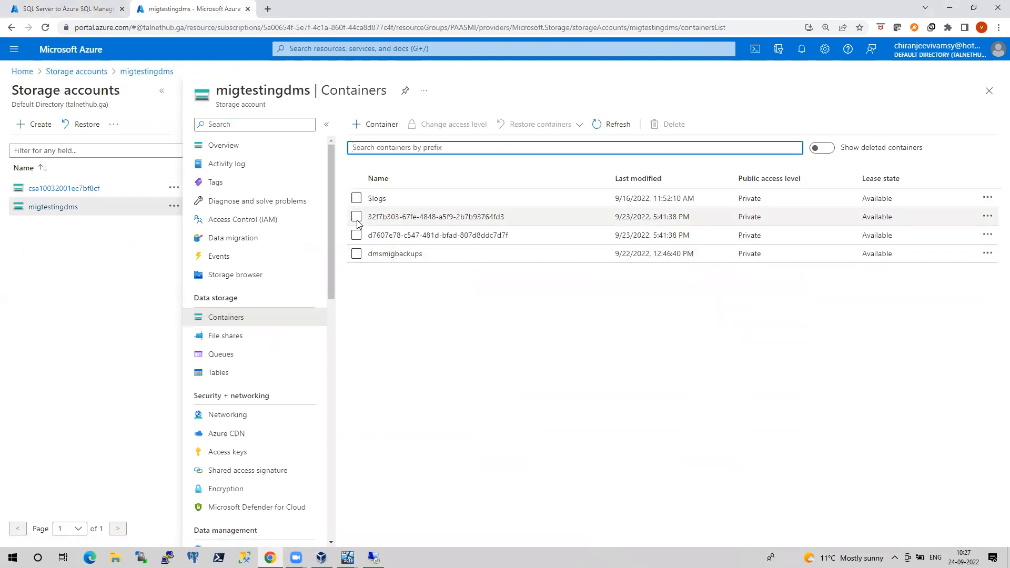
{"action": "left_click", "coordinate": [356, 216]}
{"action": "left_click", "coordinate": [357, 235]}
{"action": "left_click", "coordinate": [356, 254]}
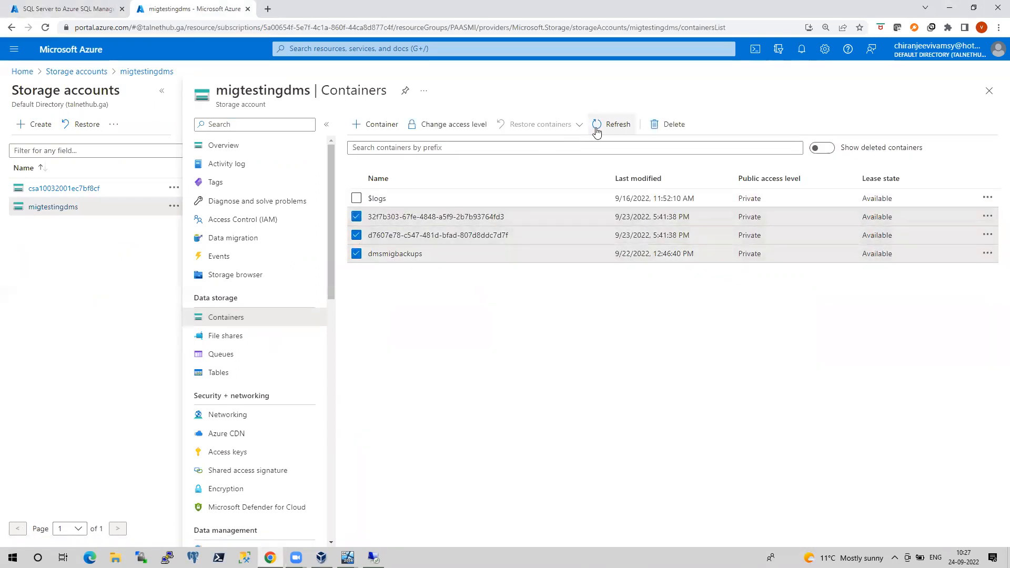
{"action": "left_click", "coordinate": [674, 124]}
{"action": "left_click", "coordinate": [364, 278]}
{"action": "left_click", "coordinate": [371, 308]}
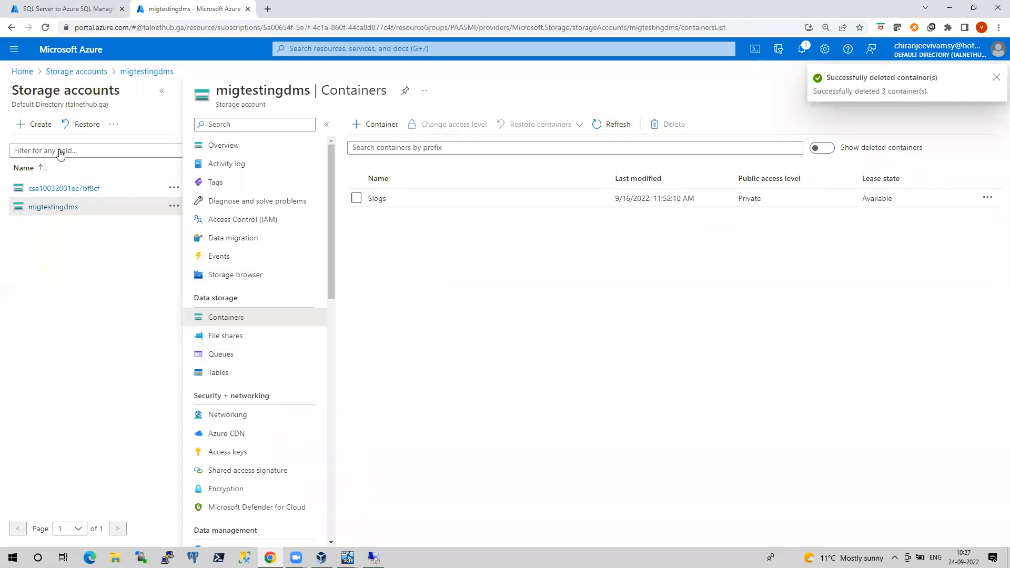
Create a new container named democlassbackups in migtestingdms and open it
{"action": "left_click", "coordinate": [42, 4]}
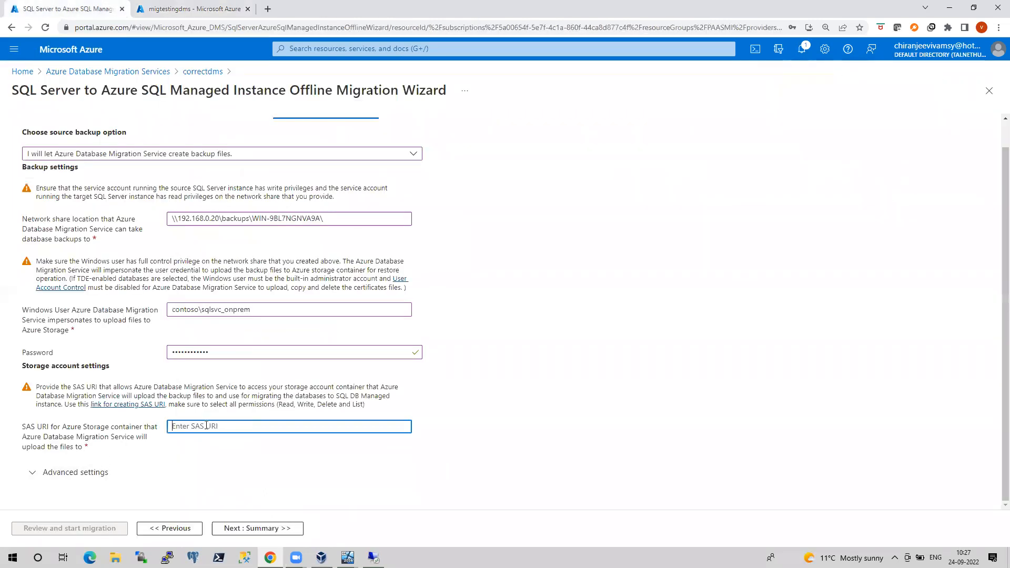
{"action": "left_click", "coordinate": [189, 9]}
{"action": "left_click", "coordinate": [377, 127]}
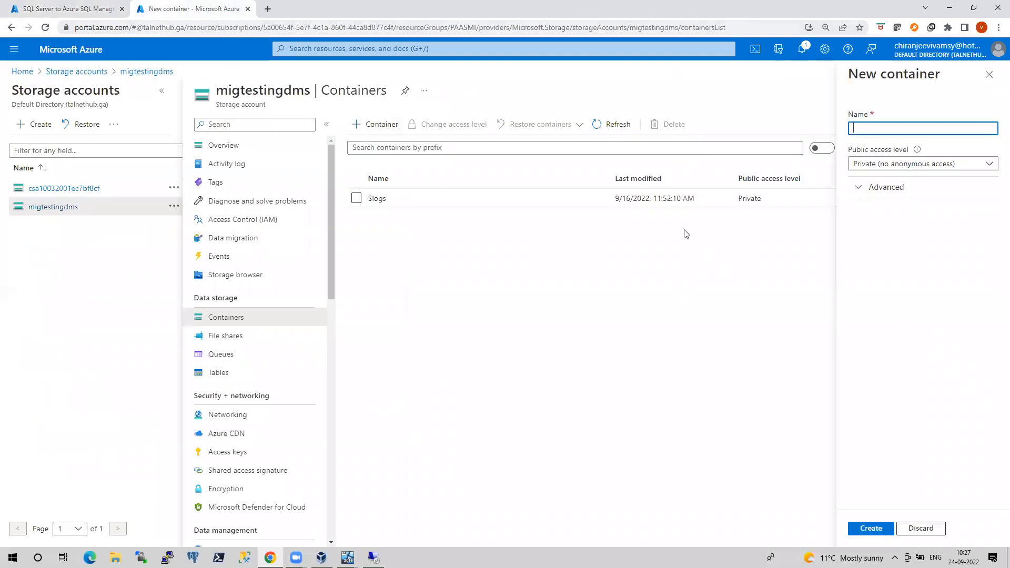
{"action": "type", "text": "classbac"}
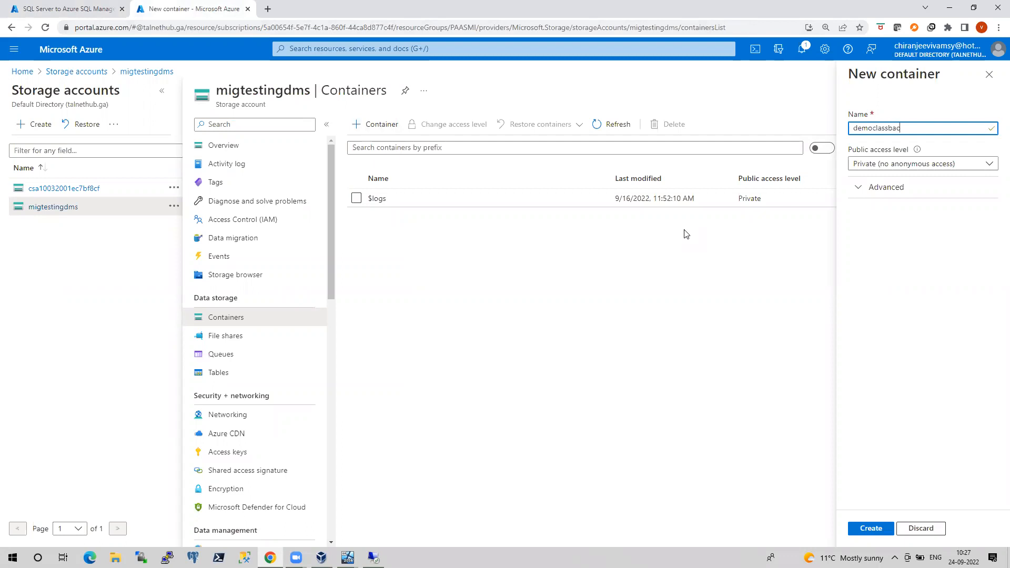
{"action": "type", "text": "kups"}
{"action": "left_click", "coordinate": [876, 529]}
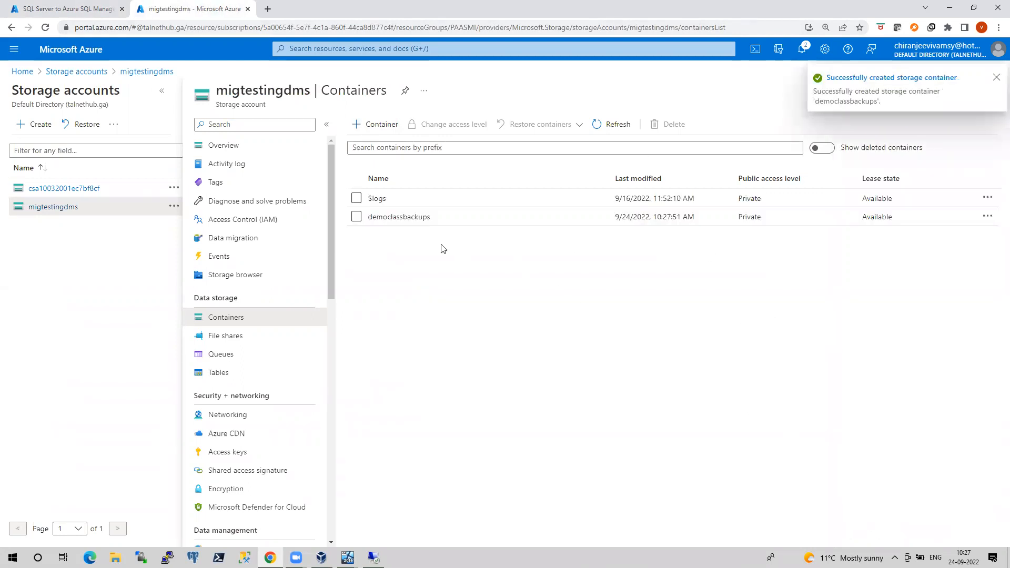
{"action": "left_click", "coordinate": [415, 217]}
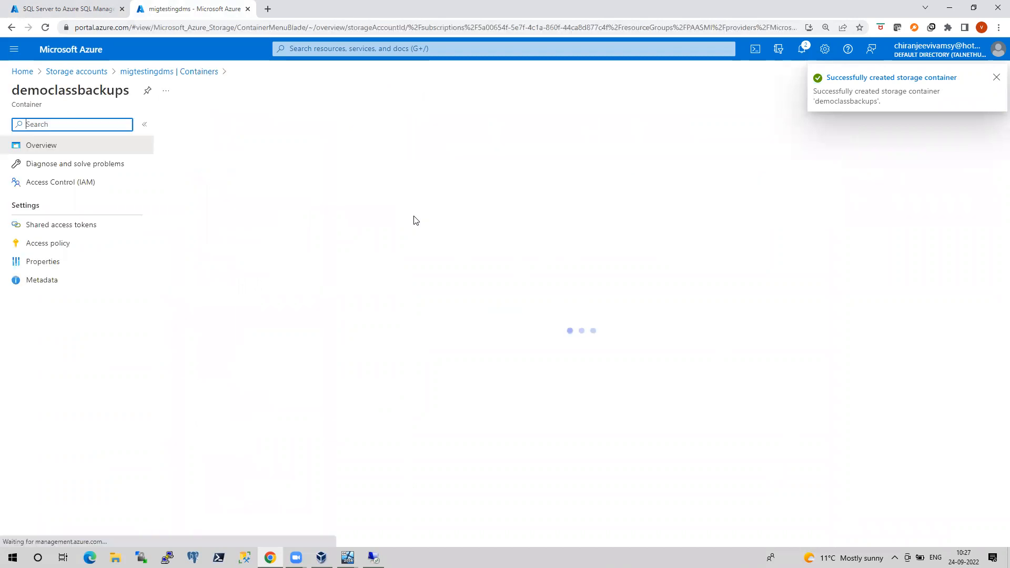
Open democlassbackups' shared access tokens and check the wizard's required SAS permissions
{"action": "left_click", "coordinate": [79, 232]}
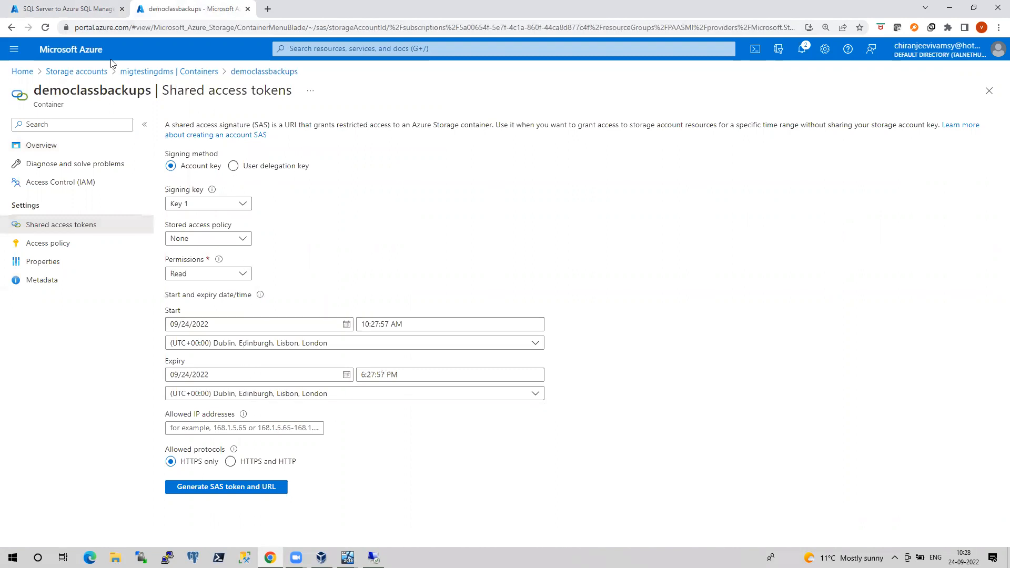
{"action": "left_click", "coordinate": [69, 9]}
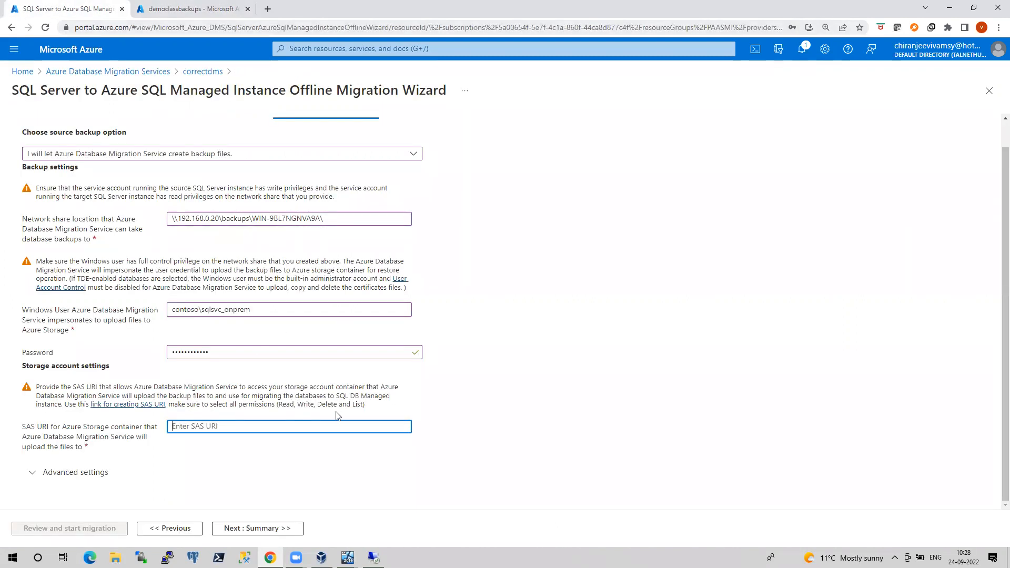
{"action": "left_click_drag", "start_coordinate": [278, 404], "coordinate": [363, 404]}
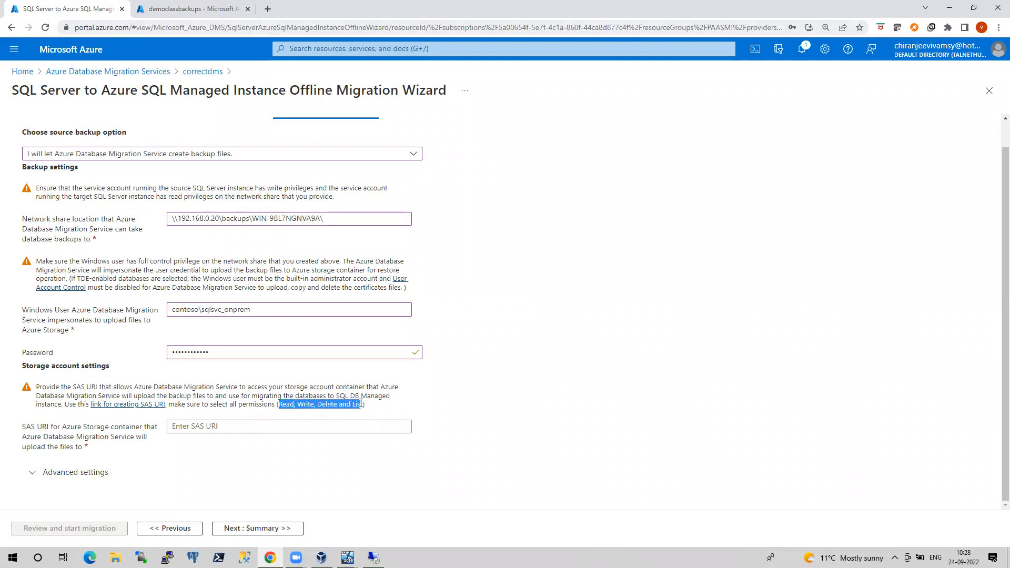
{"action": "left_click", "coordinate": [192, 9]}
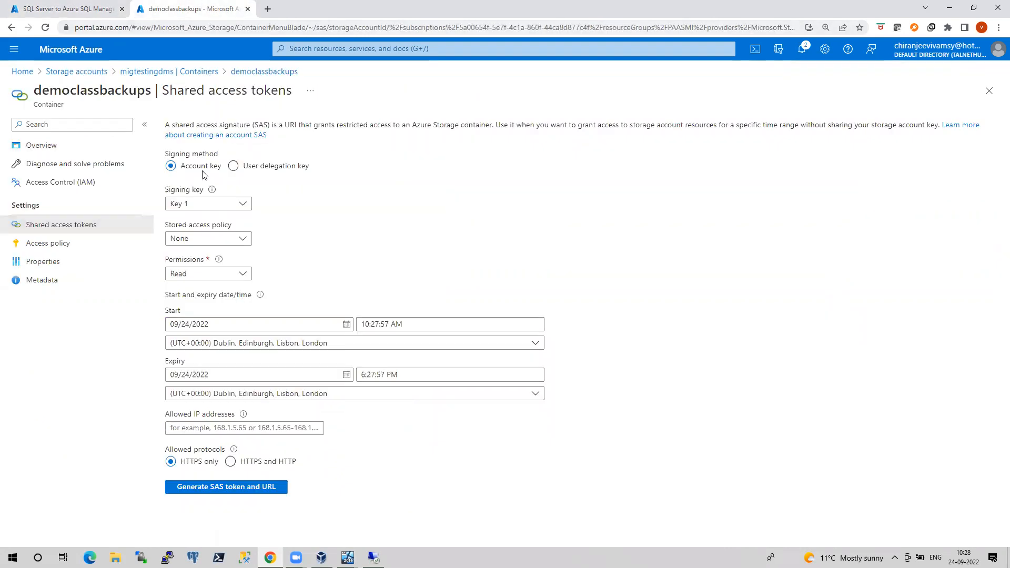
Generate a SAS with Read, Write, Delete and List permissions and copy the Blob SAS URL
{"action": "left_click", "coordinate": [247, 279]}
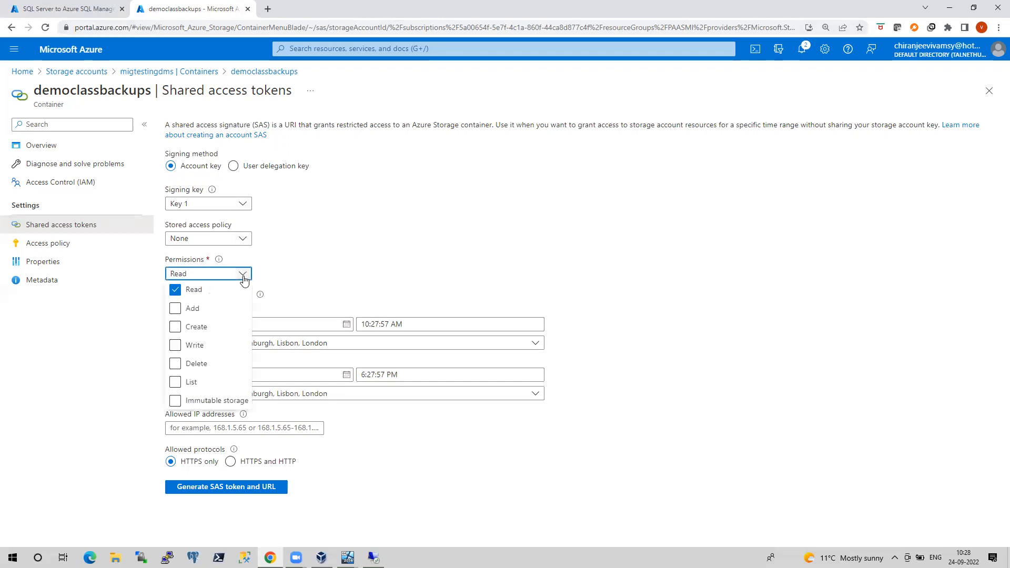
{"action": "left_click", "coordinate": [177, 346]}
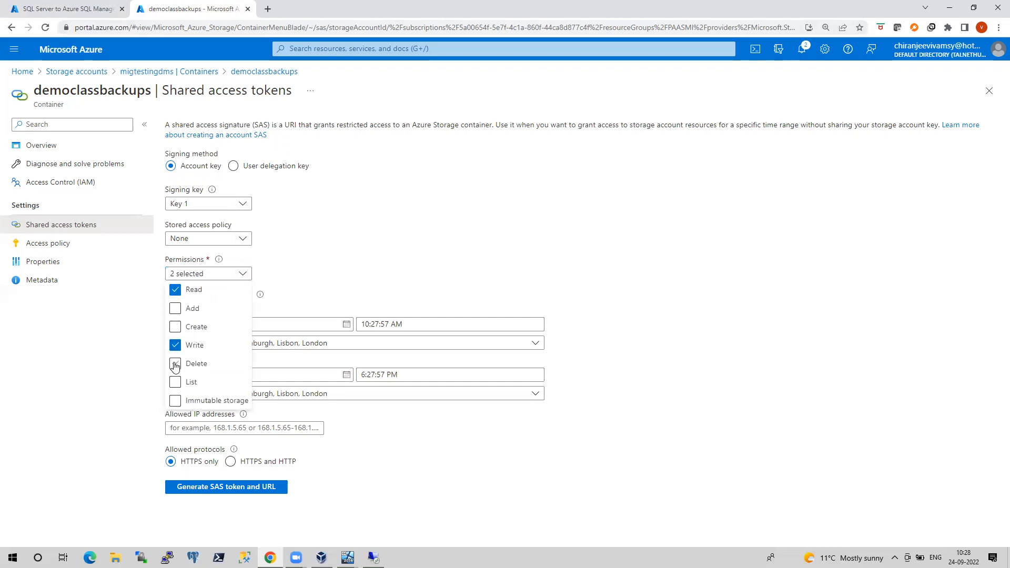
{"action": "left_click", "coordinate": [177, 365]}
{"action": "left_click", "coordinate": [177, 383]}
{"action": "left_click", "coordinate": [457, 266]}
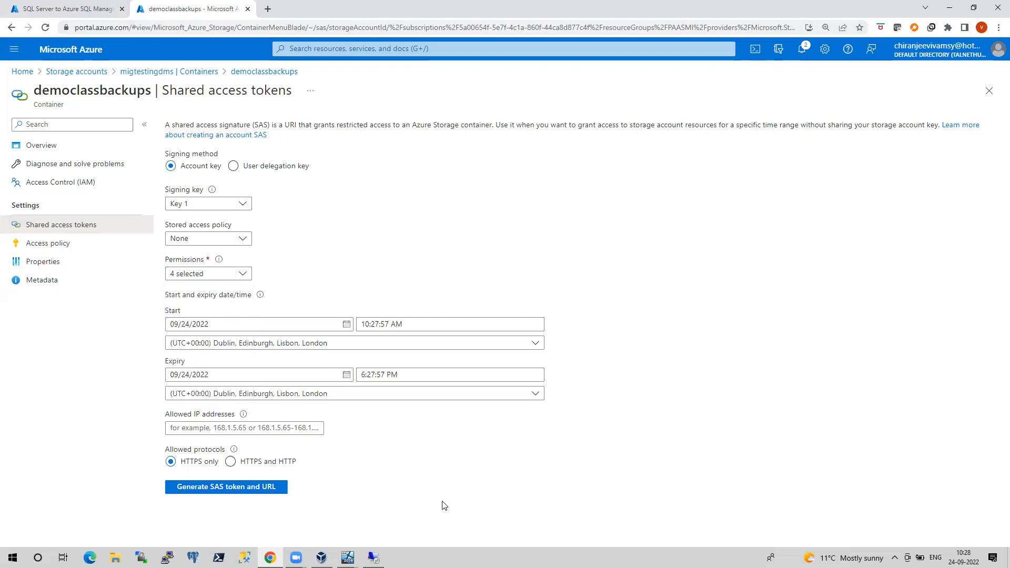
{"action": "left_click", "coordinate": [258, 492]}
{"action": "scroll", "coordinate": [671, 417], "scroll_direction": "down", "scroll_amount": 1}
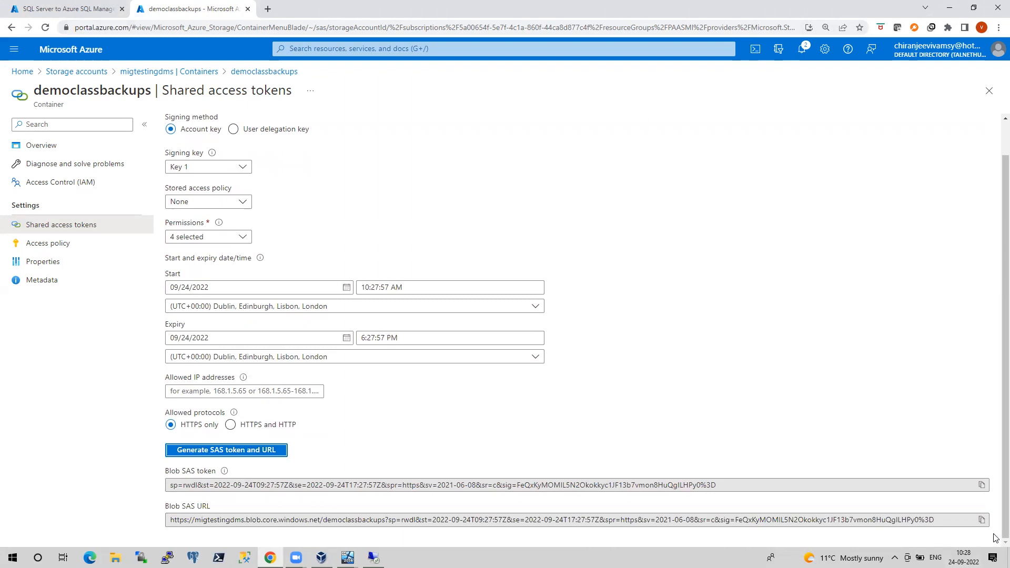
{"action": "left_click", "coordinate": [982, 519]}
Paste the copied democlassbackups Blob SAS URL into the wizard's SAS URI field
{"action": "left_click", "coordinate": [84, 9]}
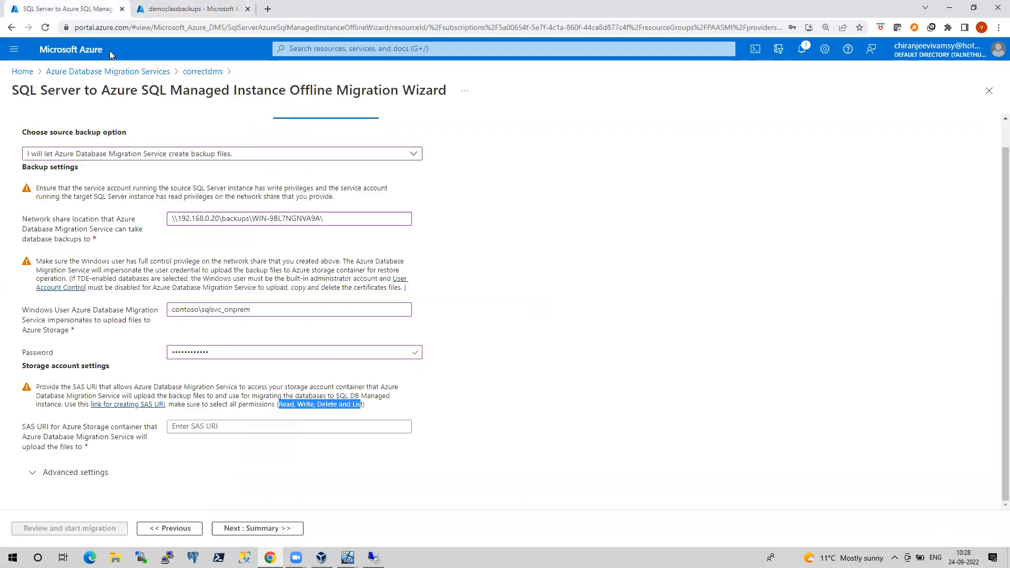
{"action": "left_click", "coordinate": [197, 429]}
{"action": "key", "text": "ctrl+v"}
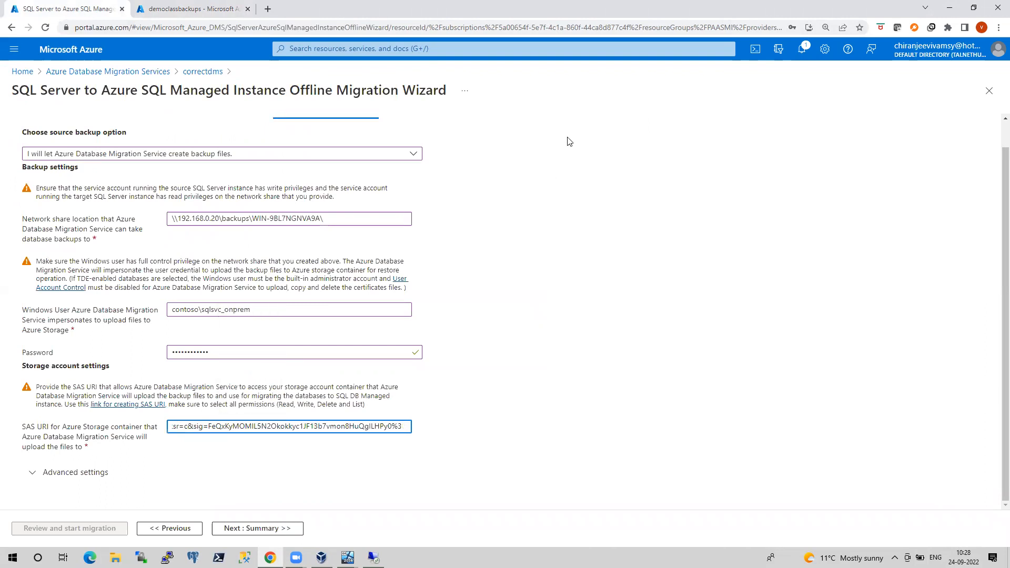
{"action": "scroll", "coordinate": [513, 280], "scroll_direction": "up", "scroll_amount": 1}
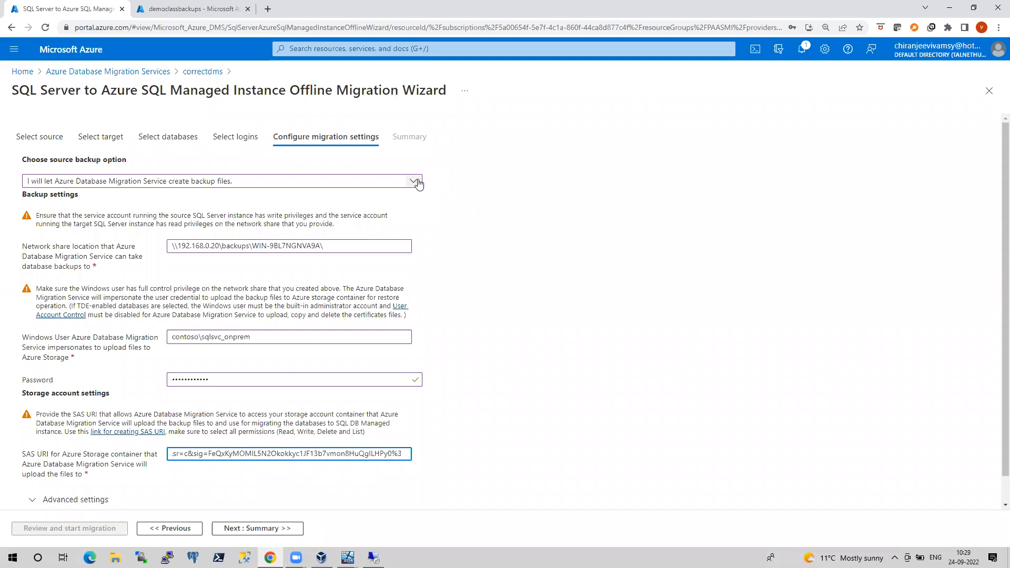
{"action": "scroll", "coordinate": [566, 410], "scroll_direction": "down", "scroll_amount": 1}
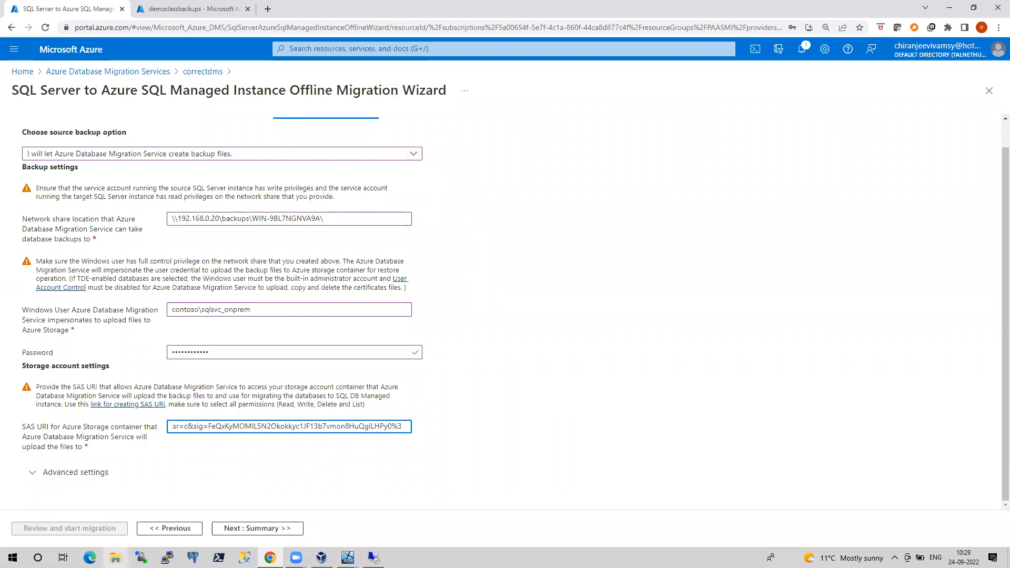
On the Summary, name the activity offlinemigration and review the source and target versions
{"action": "left_click", "coordinate": [240, 529]}
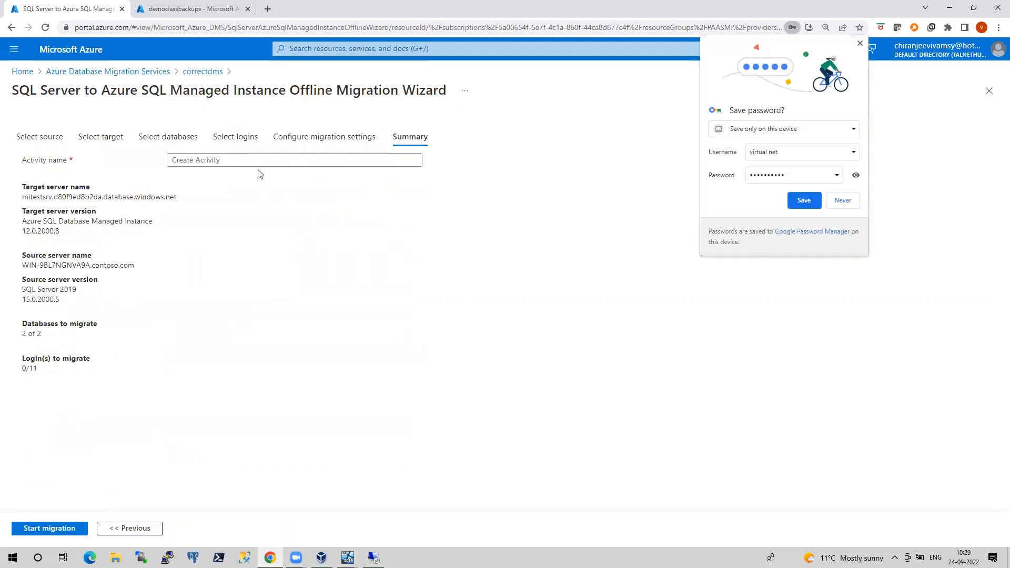
{"action": "left_click", "coordinate": [861, 43]}
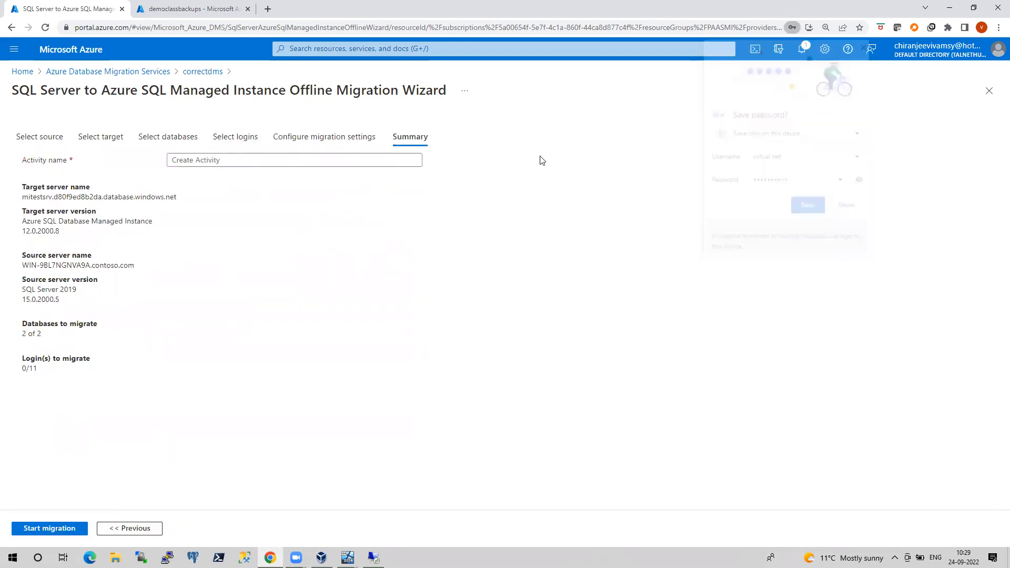
{"action": "left_click", "coordinate": [224, 161]}
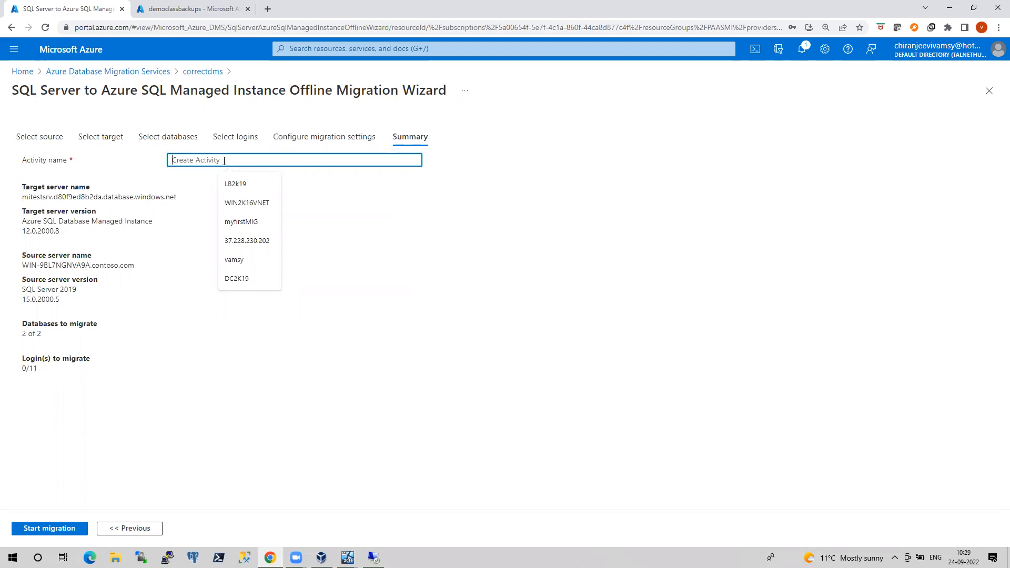
{"action": "type", "text": "offline"}
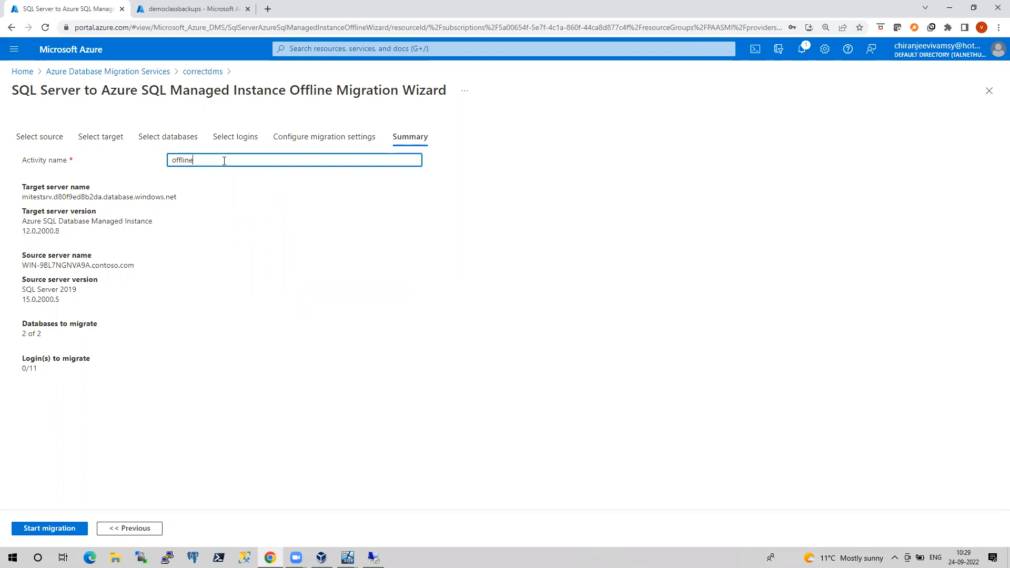
{"action": "type", "text": "migration"}
{"action": "left_click_drag", "start_coordinate": [61, 301], "coordinate": [22, 302]}
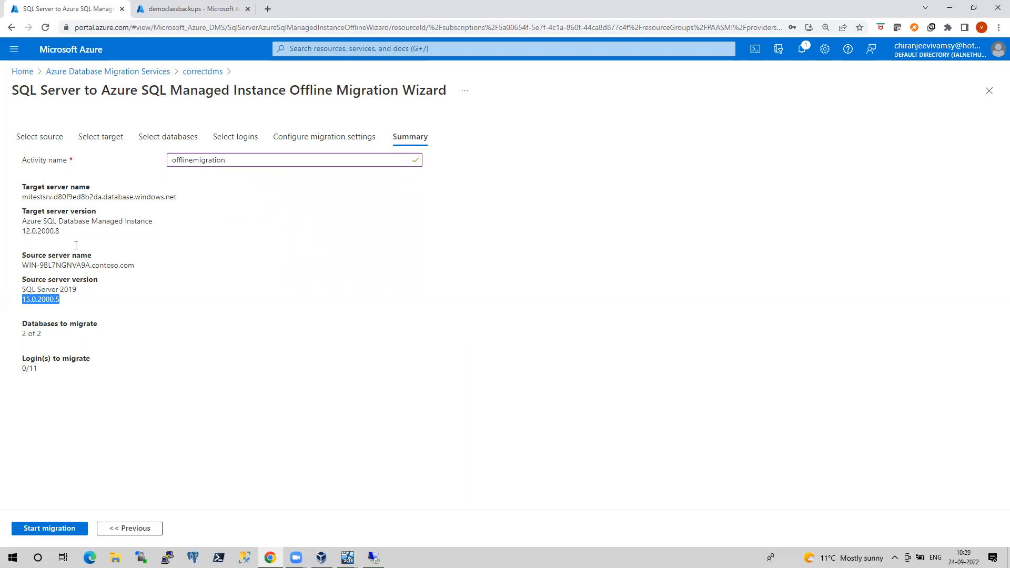
{"action": "left_click_drag", "start_coordinate": [63, 230], "coordinate": [35, 222]}
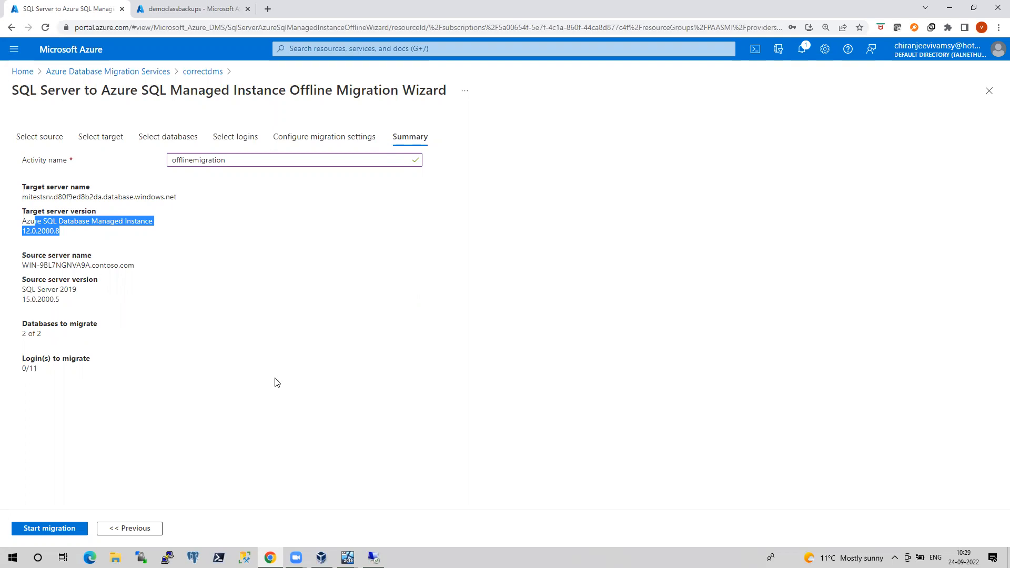
{"action": "left_click", "coordinate": [196, 356]}
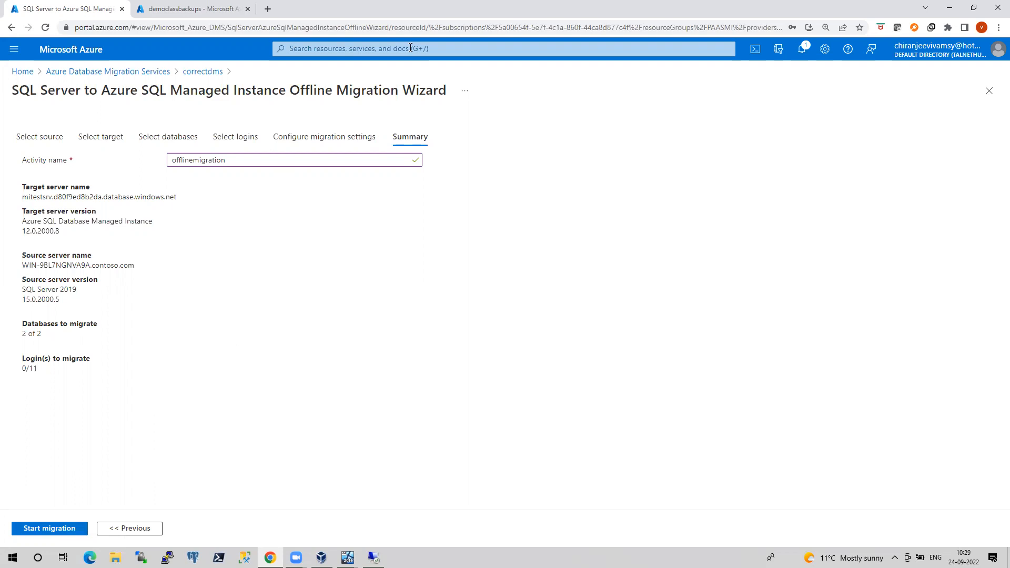
Open portal.azure.com in a new browser tab
{"action": "left_click", "coordinate": [270, 9]}
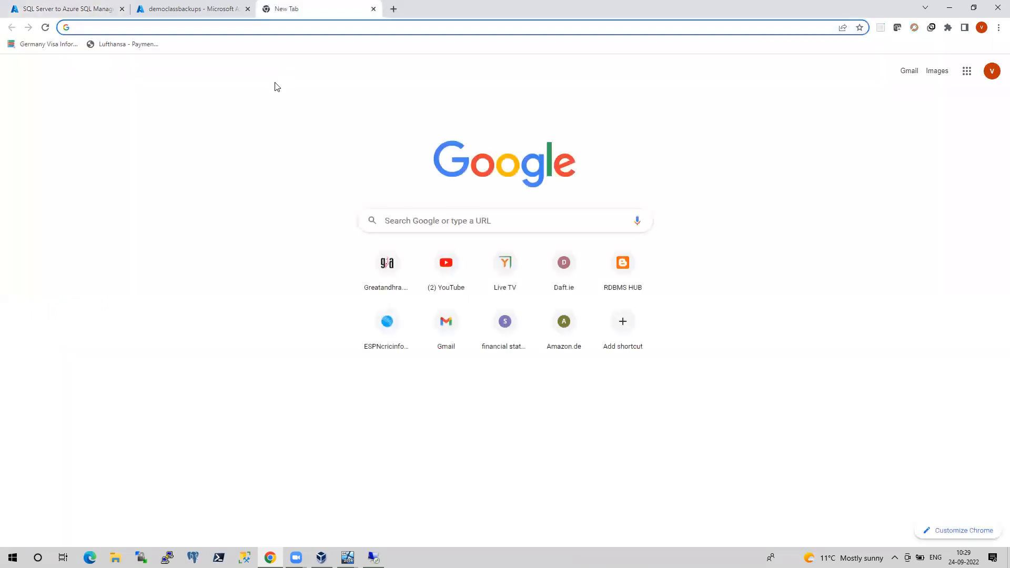
{"action": "type", "text": "po"}
{"action": "key", "text": "Return"}
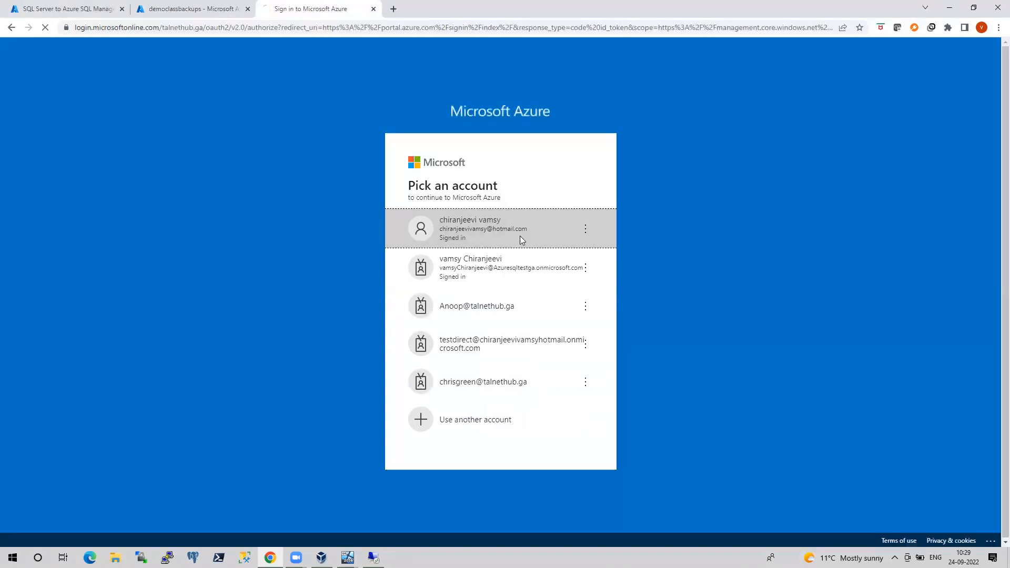
Sign in on the new tab, list migtestingdms's containers, and return to the wizard Summary
{"action": "left_click", "coordinate": [519, 237]}
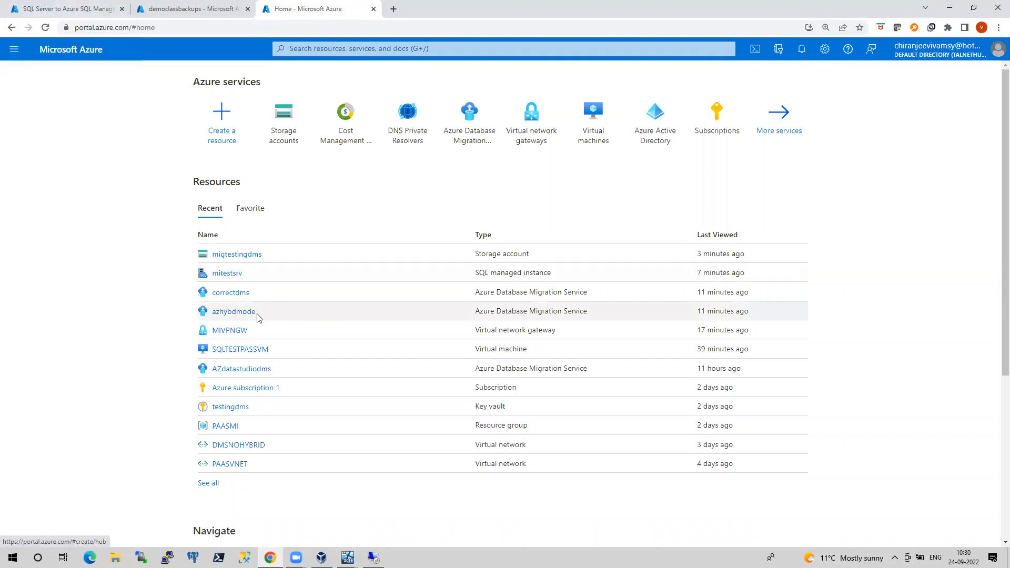
{"action": "left_click", "coordinate": [244, 255]}
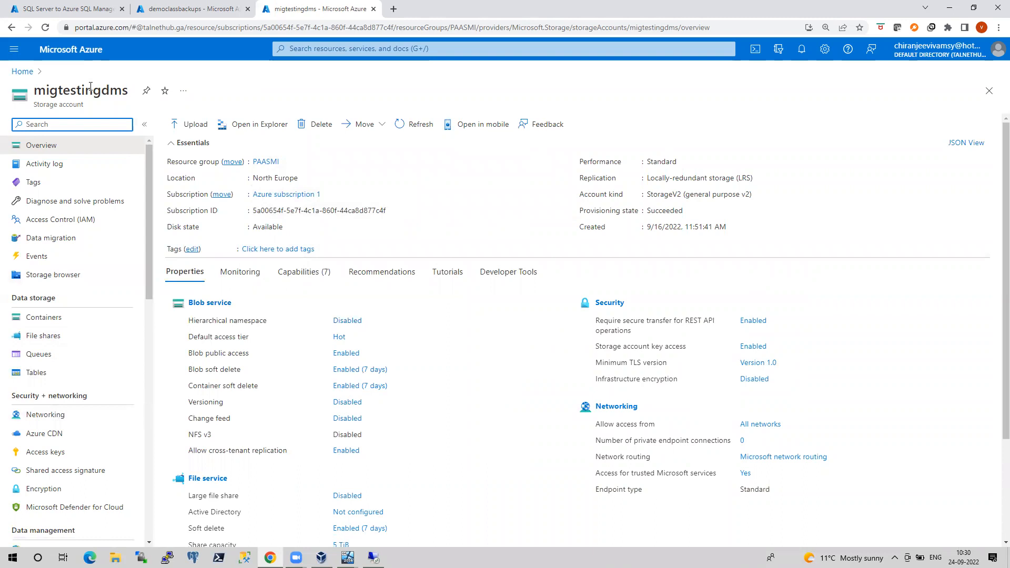
{"action": "left_click", "coordinate": [22, 71]}
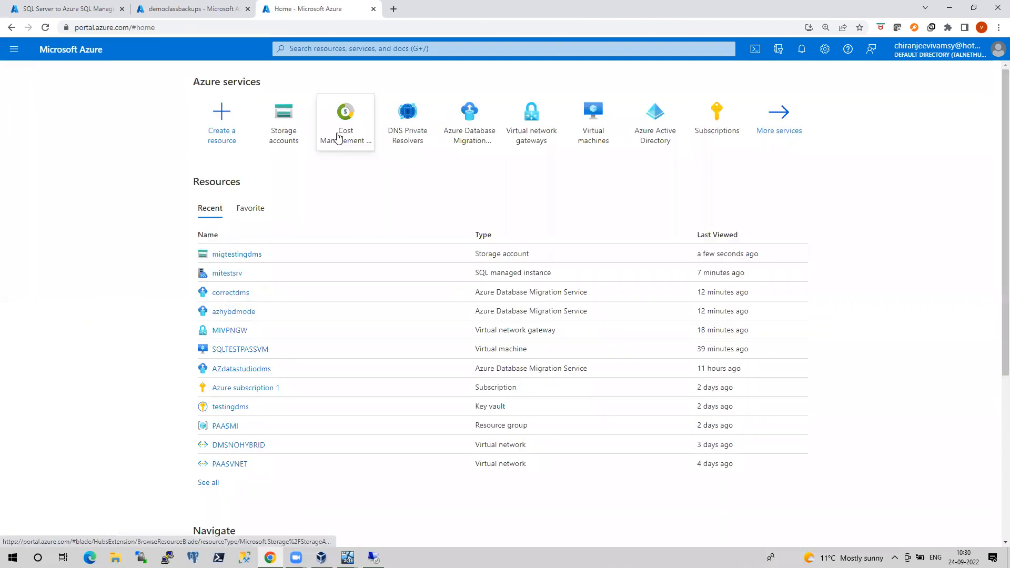
{"action": "left_click", "coordinate": [240, 256]}
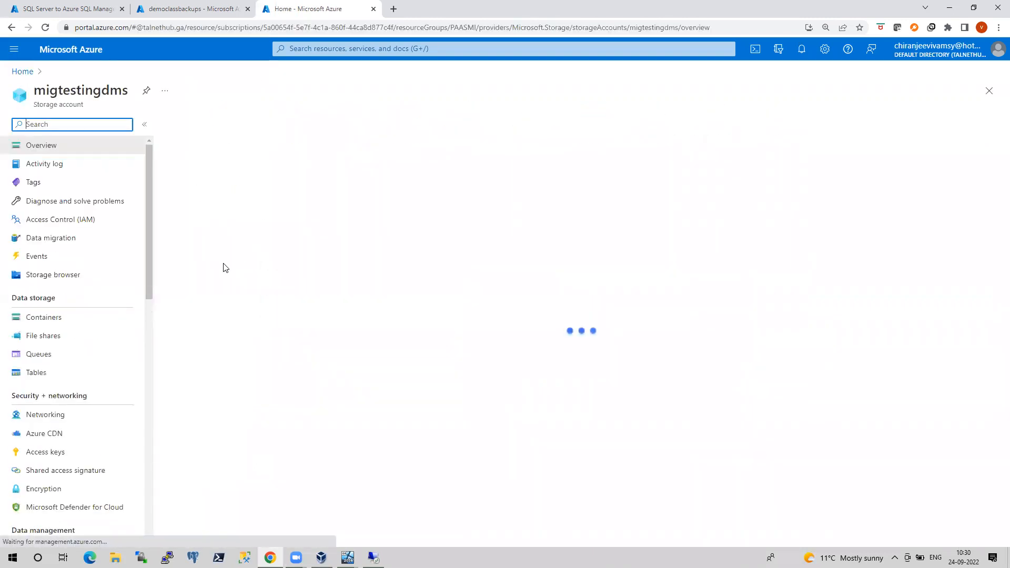
{"action": "left_click", "coordinate": [36, 319]}
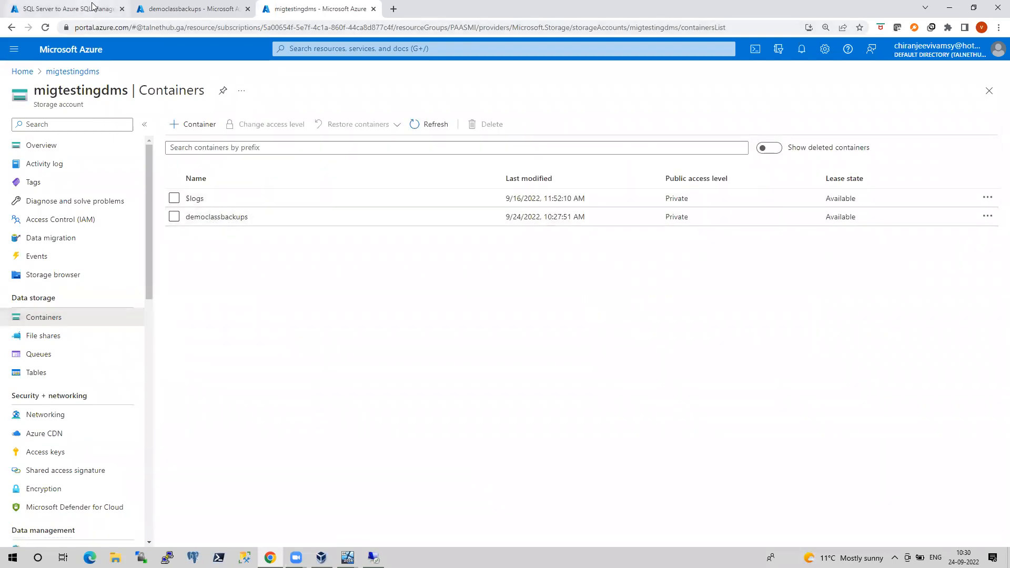
{"action": "left_click", "coordinate": [192, 9]}
{"action": "key", "text": "ctrl+shift+Tab"}
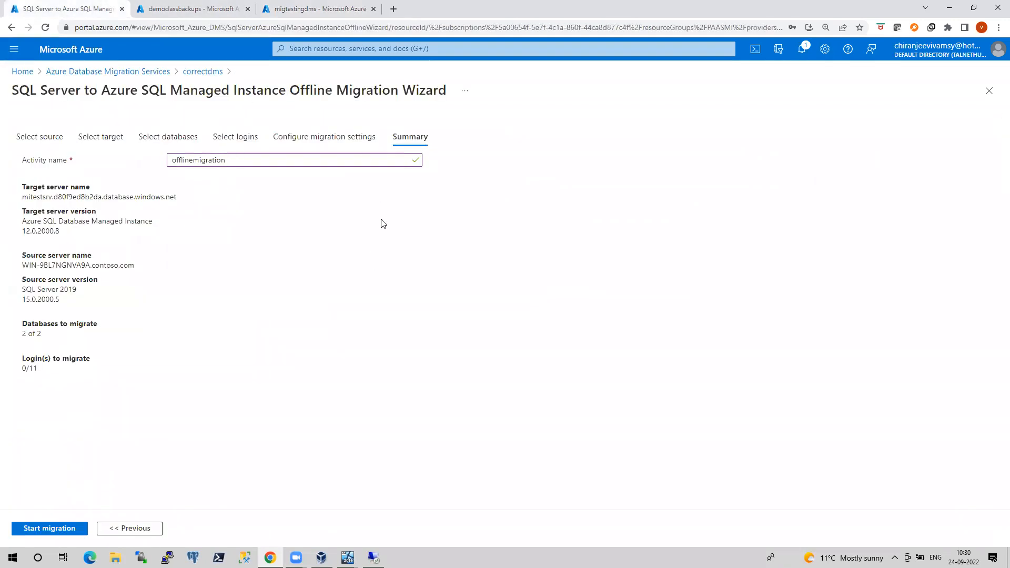
Start the offlinemigration activity and view gggfdfg and test15 copying files
{"action": "left_click", "coordinate": [68, 530]}
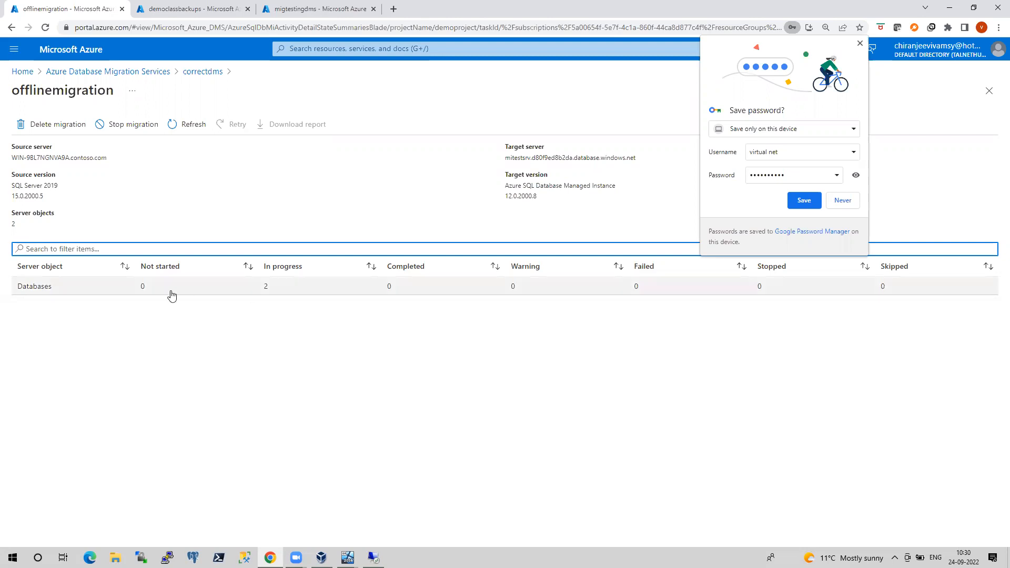
{"action": "left_click", "coordinate": [47, 288]}
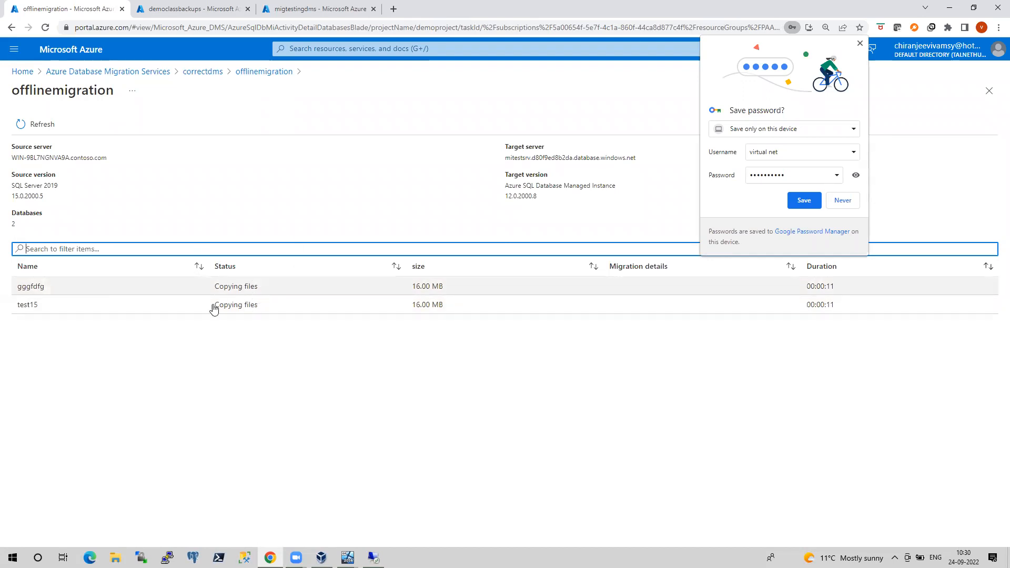
{"action": "left_click", "coordinate": [373, 557]}
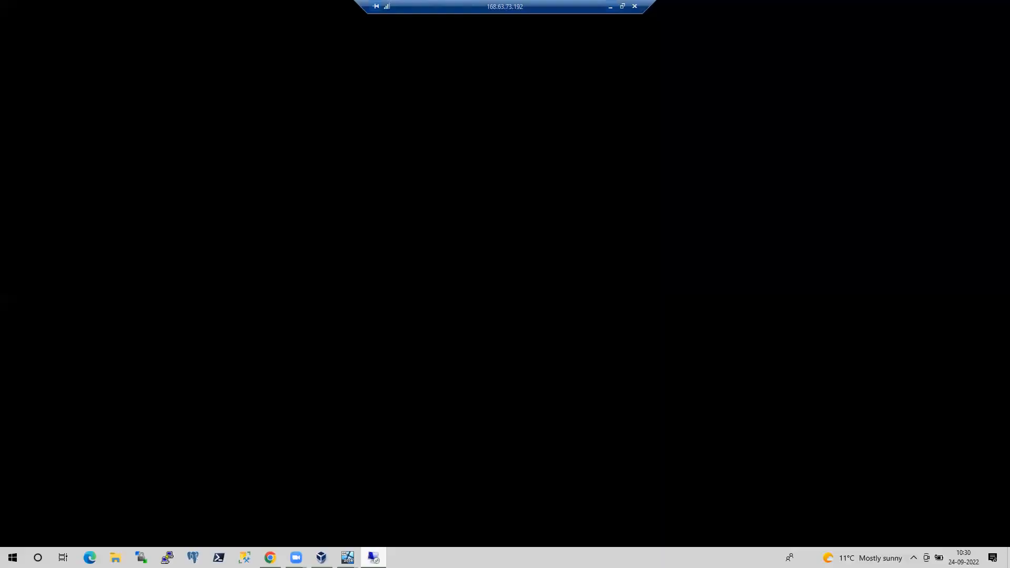
Check the VM's backups\WIN-9BL7NGNVA9A folder for the BAK files, then return to the migration page
{"action": "left_click", "coordinate": [610, 7]}
{"action": "mouse_move", "coordinate": [321, 558]}
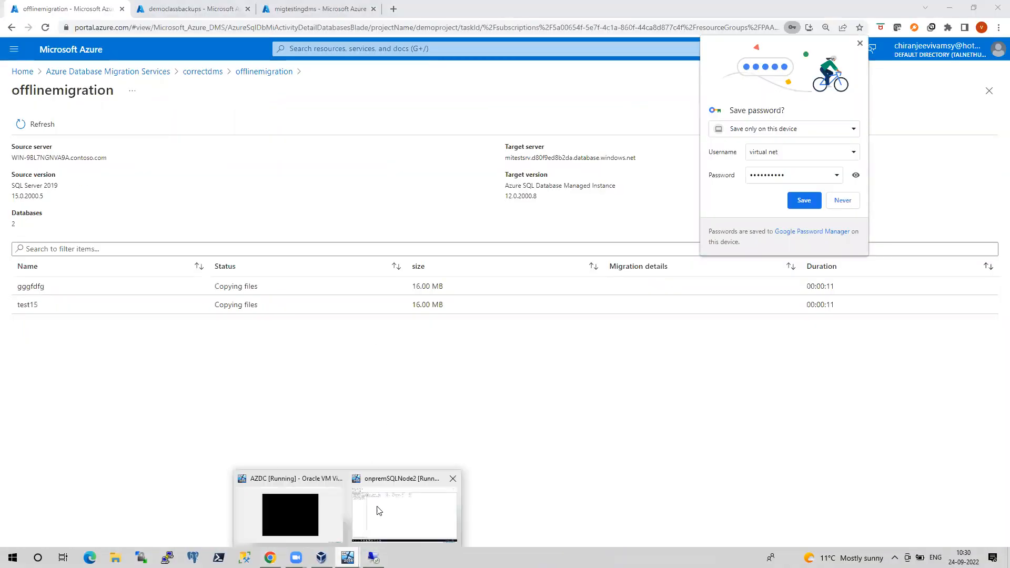
{"action": "left_click", "coordinate": [378, 510]}
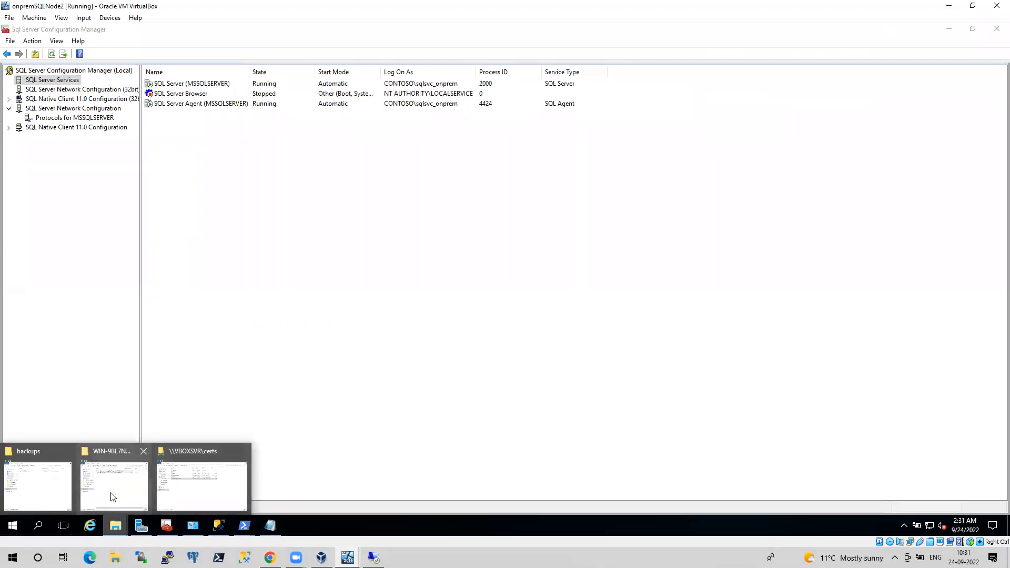
{"action": "left_click", "coordinate": [63, 482]}
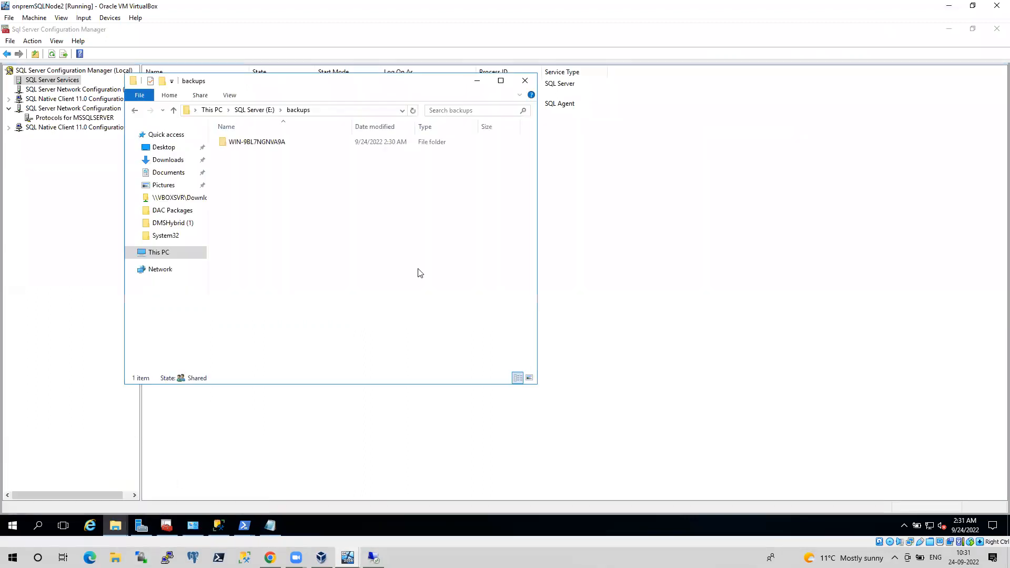
{"action": "double_click", "coordinate": [282, 142]}
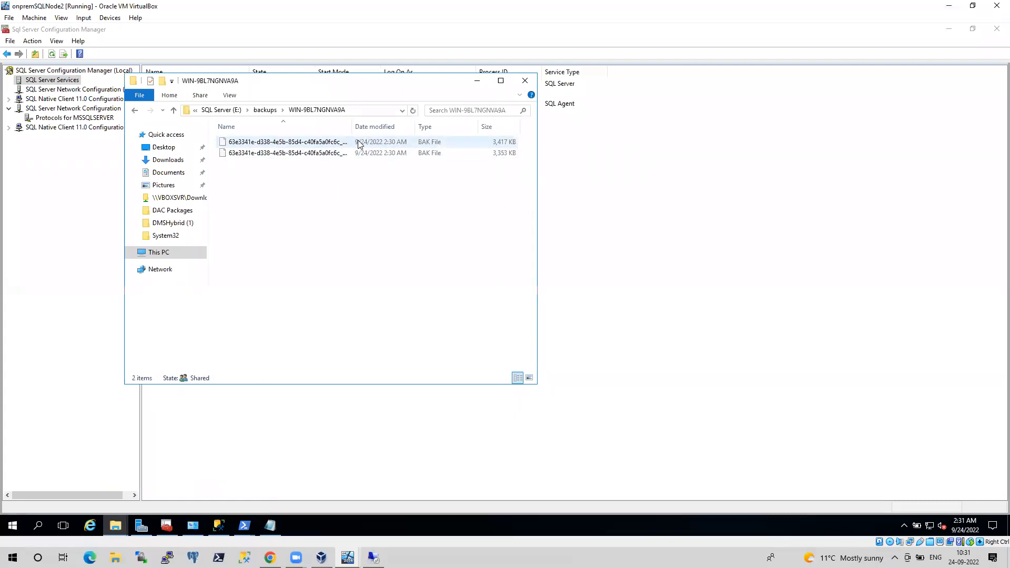
{"action": "left_click_drag", "start_coordinate": [352, 127], "coordinate": [405, 132]}
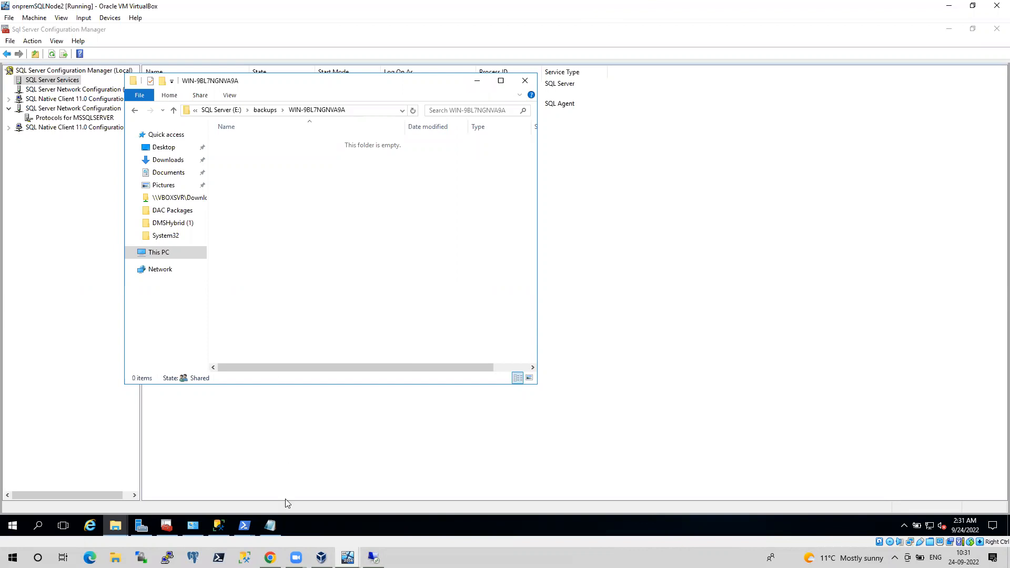
{"action": "mouse_move", "coordinate": [270, 526]}
{"action": "left_click", "coordinate": [269, 558]}
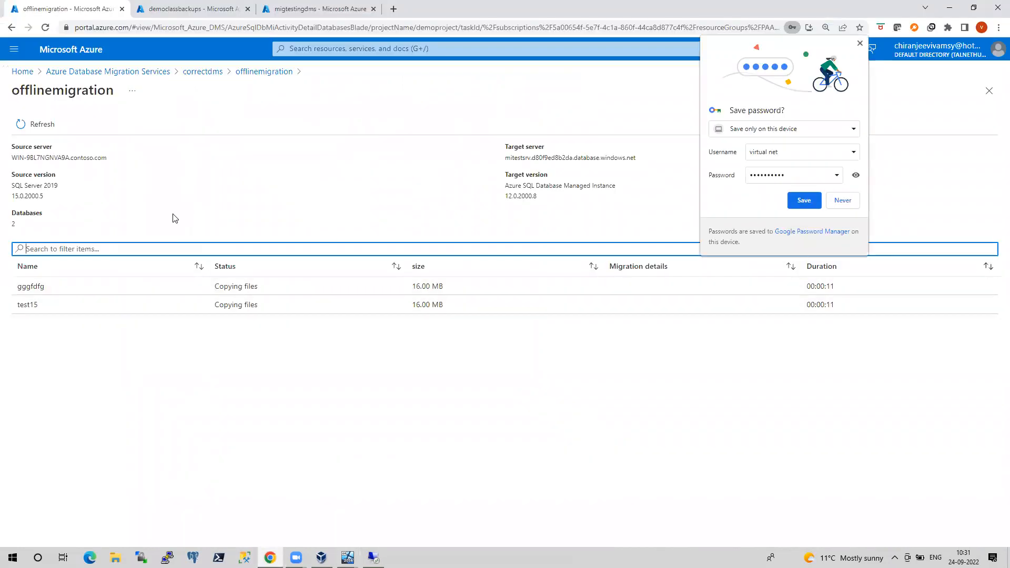
Refresh offlinemigration and check the democlassbackups container until gggfdfg and test15 show Completed
{"action": "left_click", "coordinate": [39, 124]}
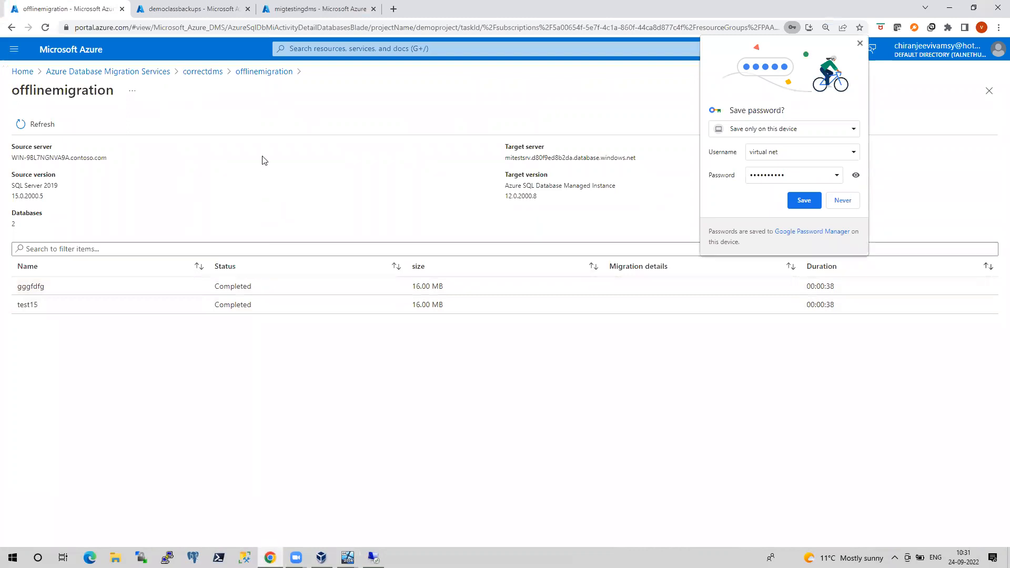
{"action": "left_click", "coordinate": [37, 291]}
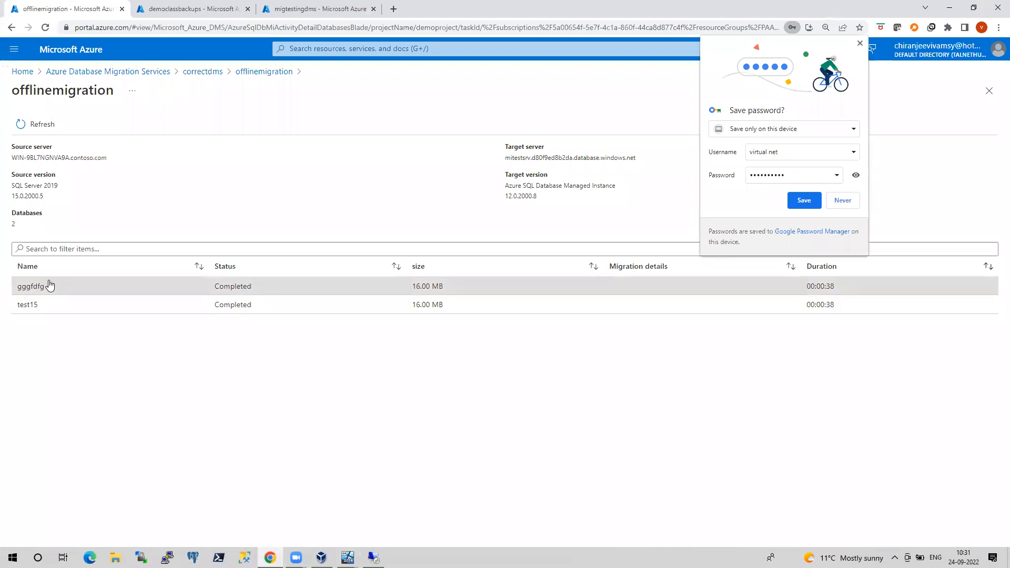
{"action": "left_click", "coordinate": [861, 43]}
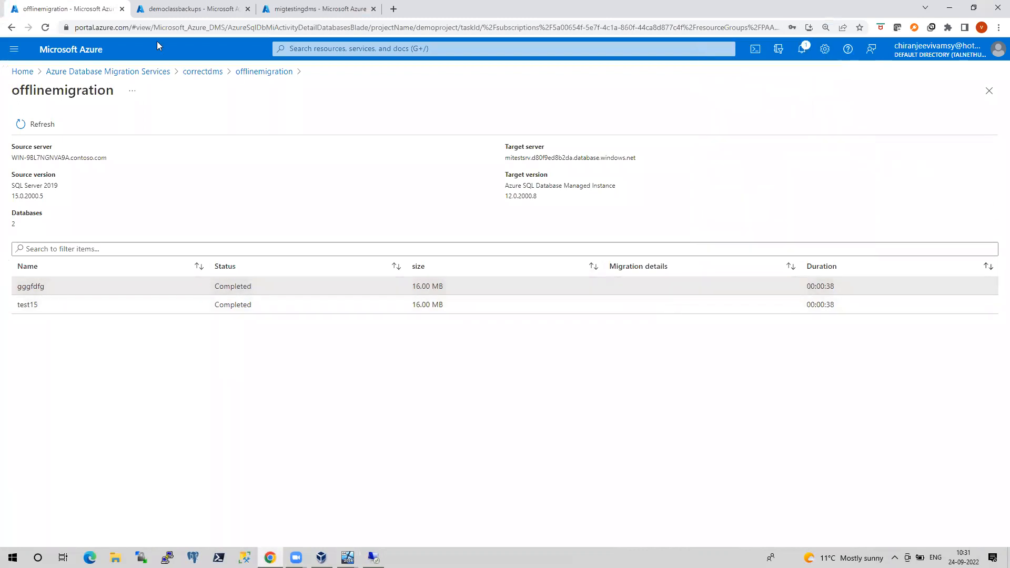
{"action": "left_click", "coordinate": [284, 8]}
{"action": "left_click", "coordinate": [212, 218]}
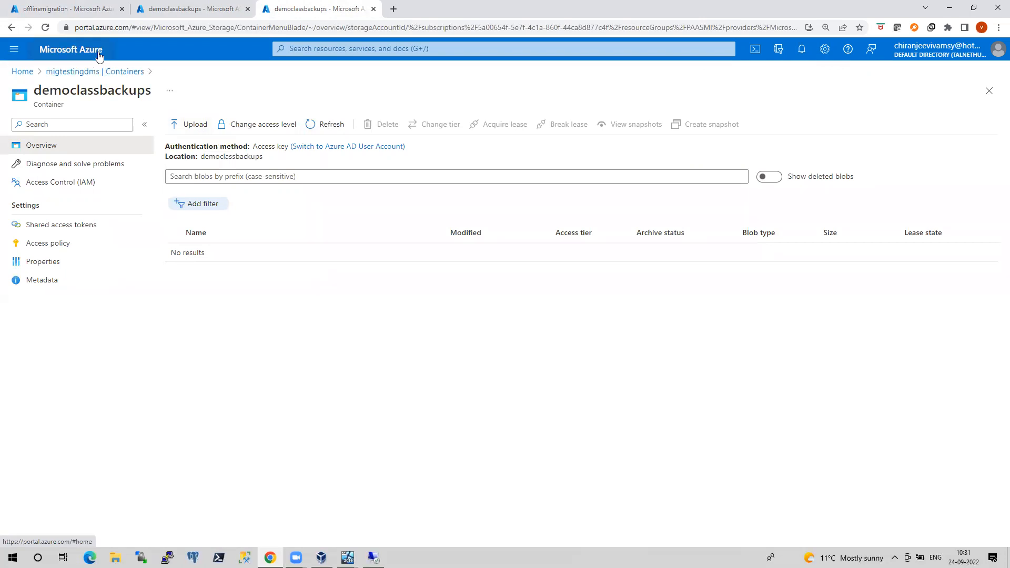
{"action": "left_click", "coordinate": [59, 9]}
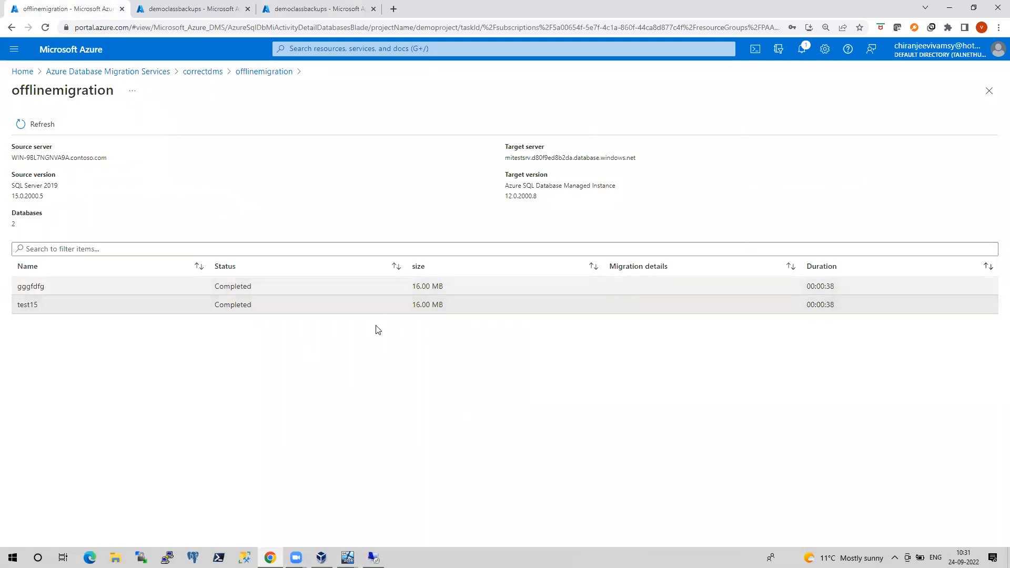
Cancel Server Properties and connect SSMS to the mitestsrv managed instance
{"action": "left_click", "coordinate": [374, 558]}
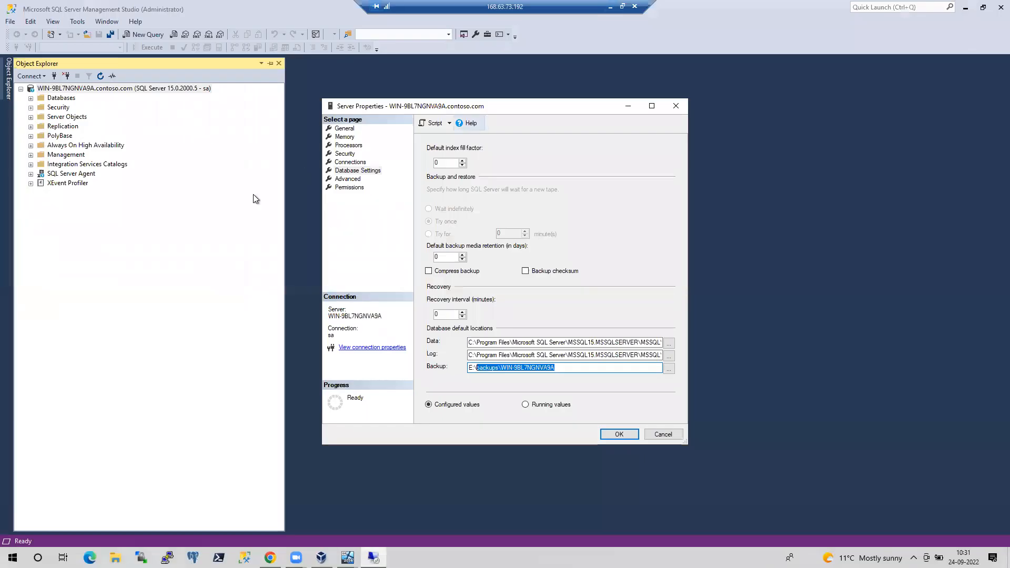
{"action": "left_click", "coordinate": [656, 434]}
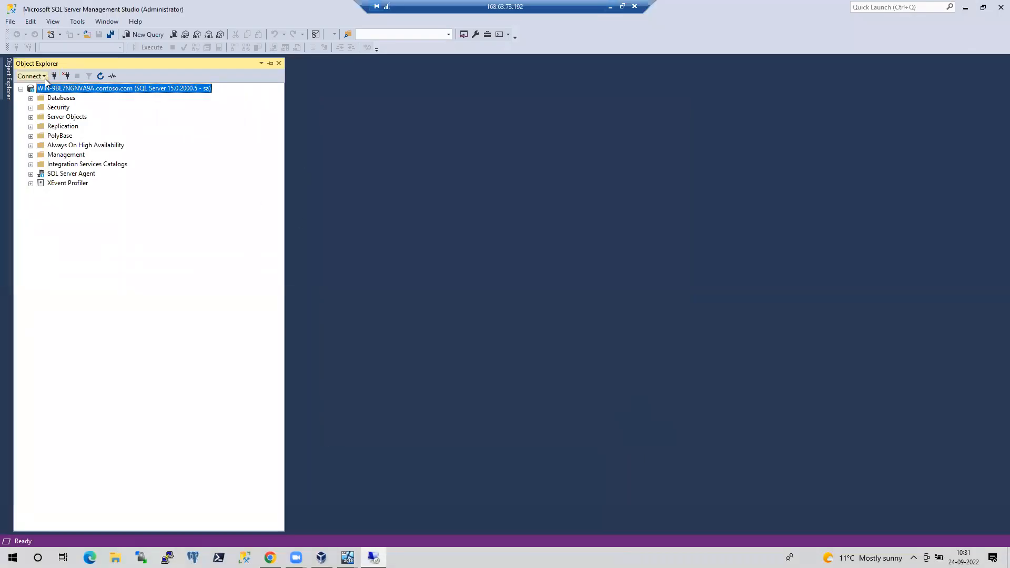
{"action": "left_click", "coordinate": [43, 77]}
{"action": "left_click", "coordinate": [55, 93]}
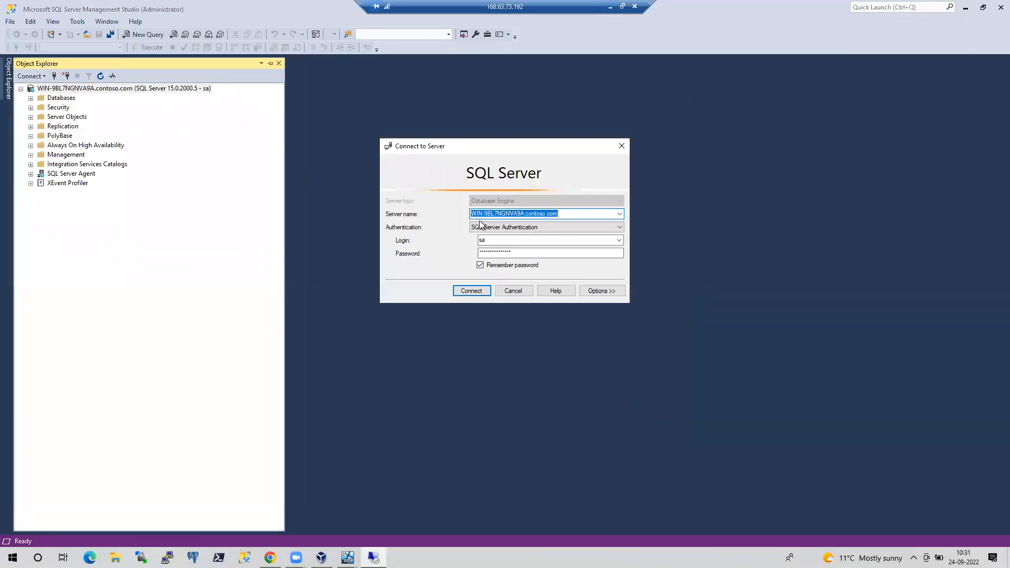
{"action": "left_click", "coordinate": [619, 214]}
{"action": "left_click", "coordinate": [521, 232]}
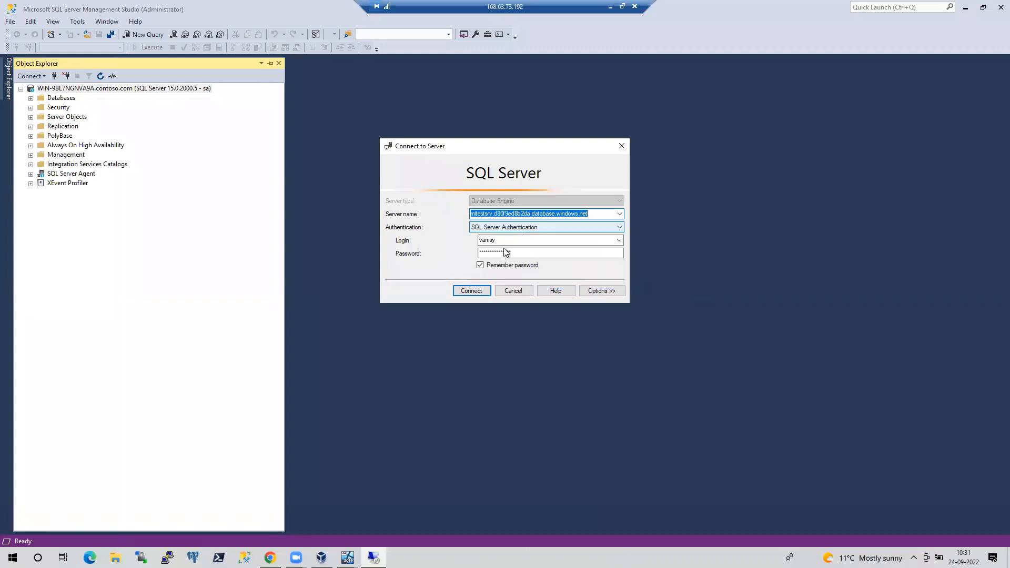
{"action": "left_click", "coordinate": [473, 290]}
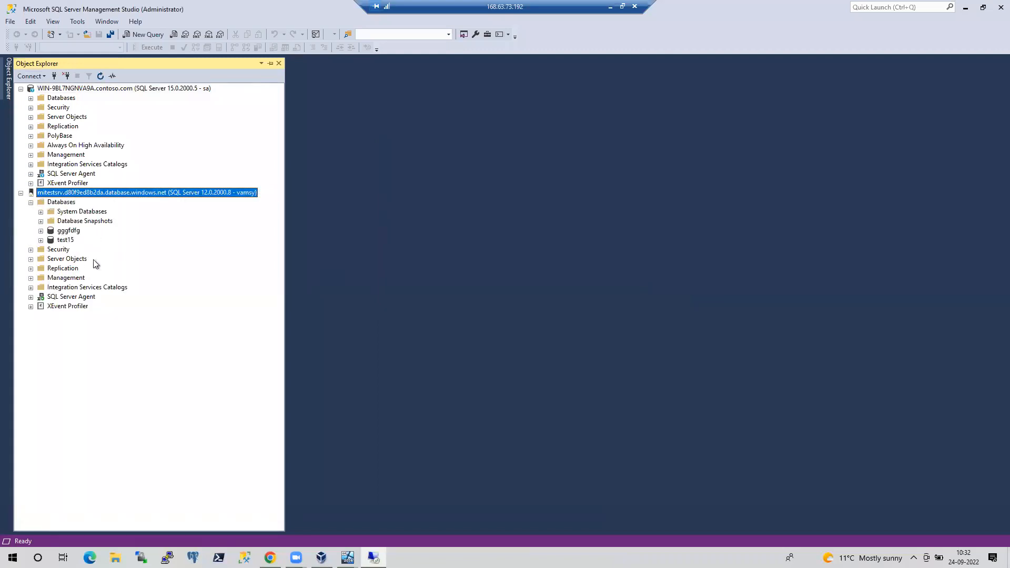
Select the top 1000 rows of gggfdfg's dbo.synctest table
{"action": "left_click", "coordinate": [41, 231]}
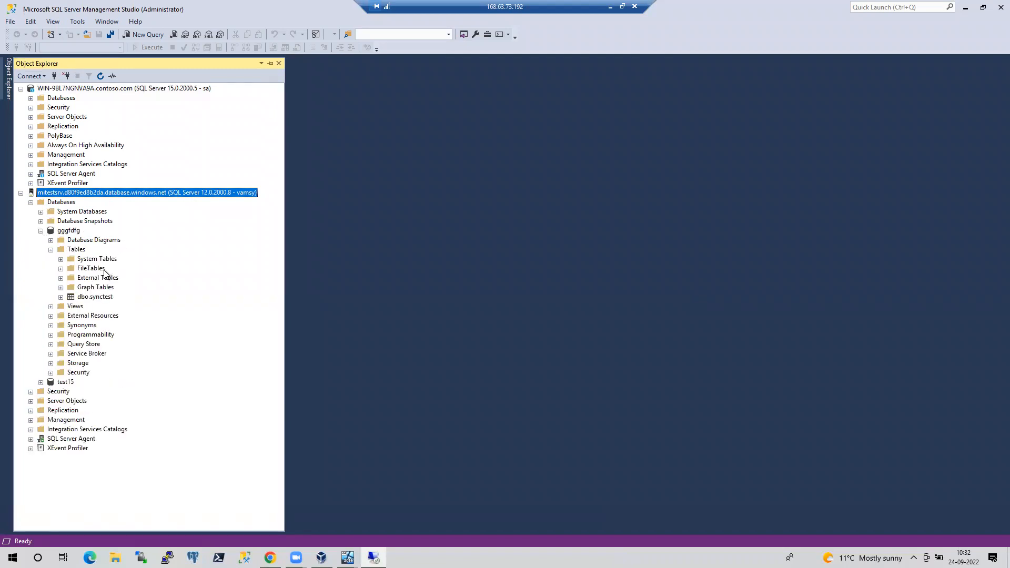
{"action": "left_click", "coordinate": [95, 298]}
{"action": "right_click", "coordinate": [95, 297]}
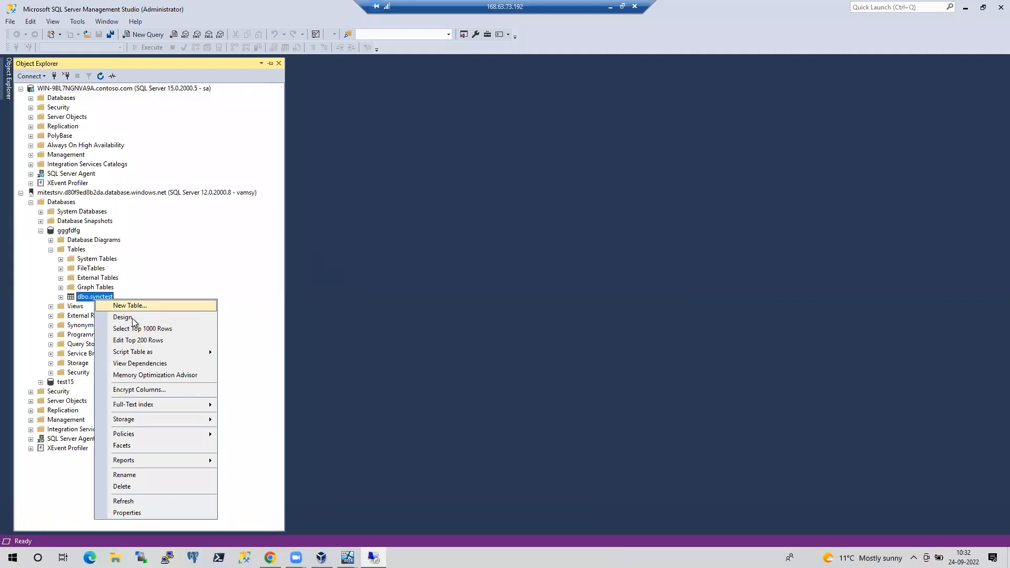
{"action": "left_click", "coordinate": [142, 329]}
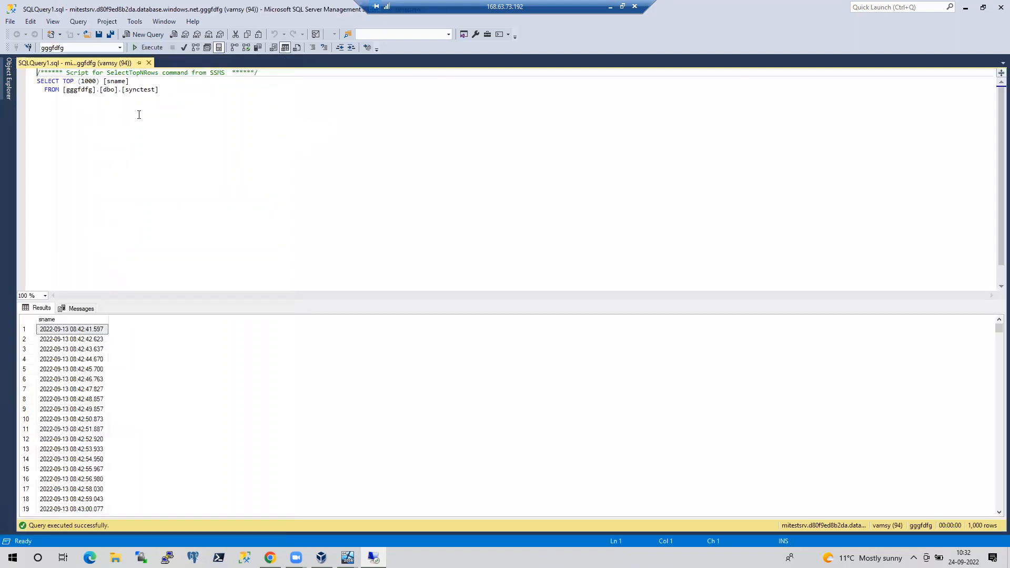
Raise the synctest query limit to TOP 10000, then select top 1000 rows of test15's dbo.SomeObject on the managed instance
{"action": "left_click", "coordinate": [89, 81]}
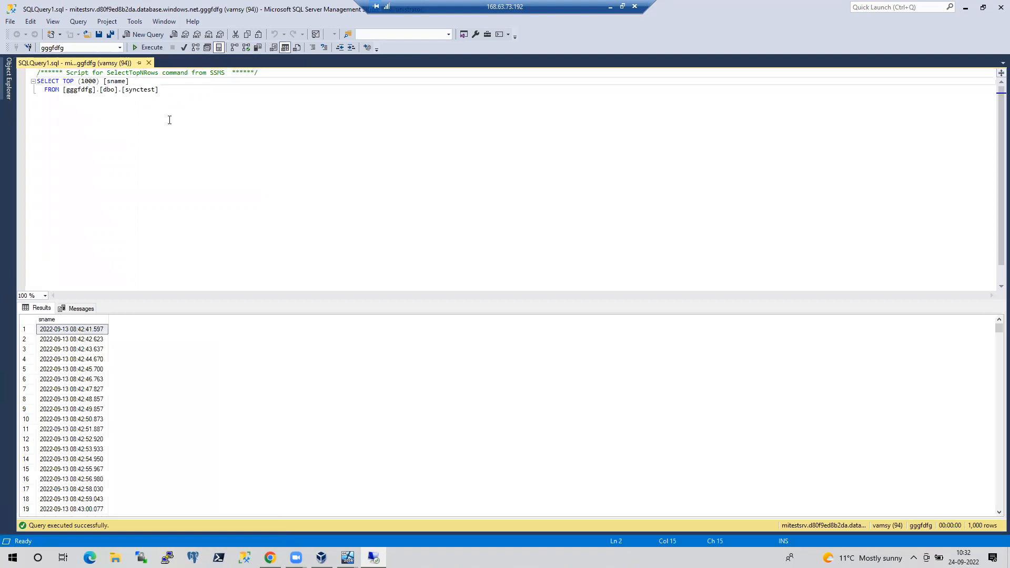
{"action": "type", "text": "0"}
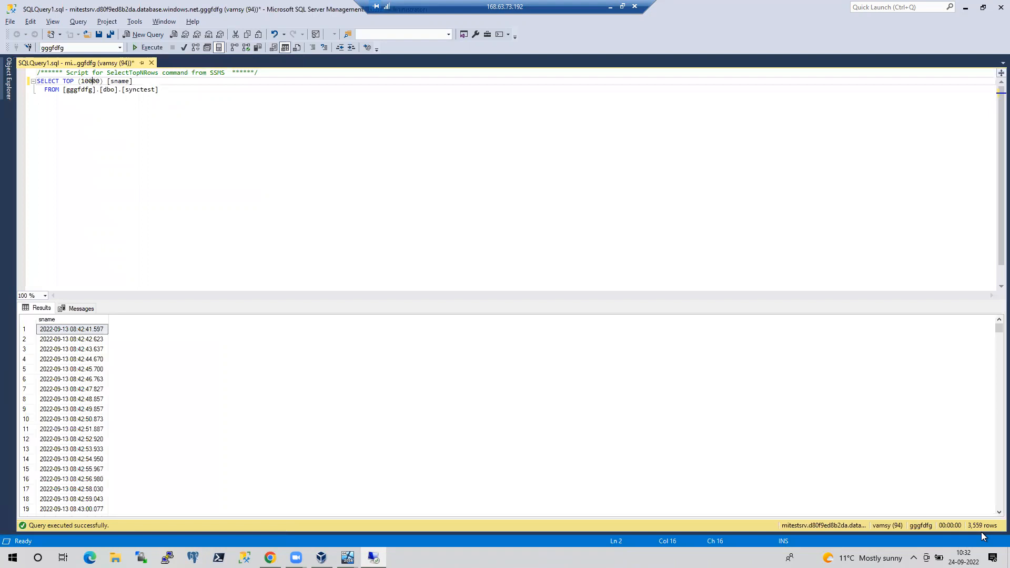
{"action": "left_click", "coordinate": [8, 79]}
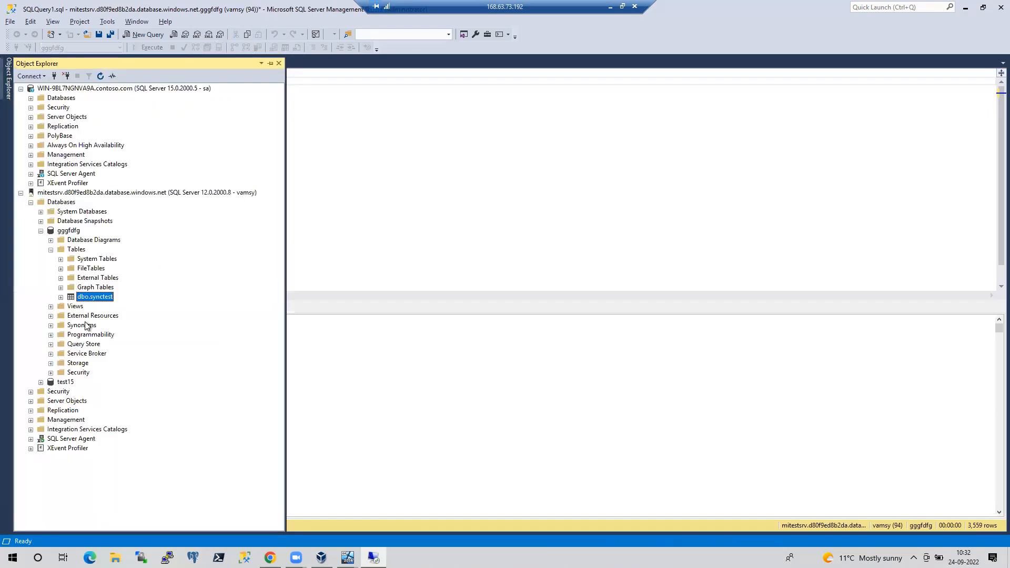
{"action": "left_click", "coordinate": [40, 231]}
{"action": "left_click", "coordinate": [40, 239]}
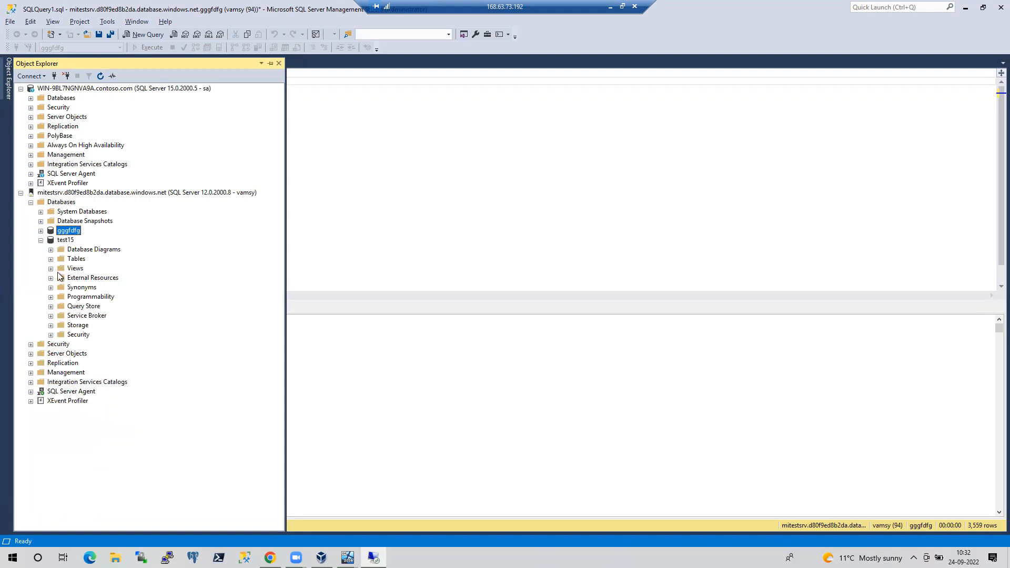
{"action": "left_click", "coordinate": [50, 259]}
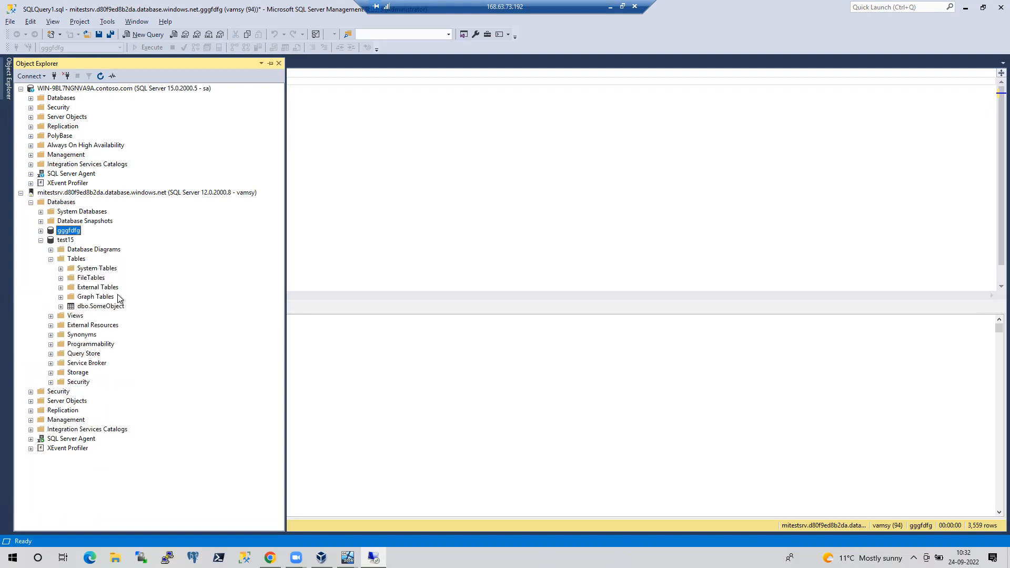
{"action": "right_click", "coordinate": [100, 307]}
{"action": "left_click", "coordinate": [139, 333]}
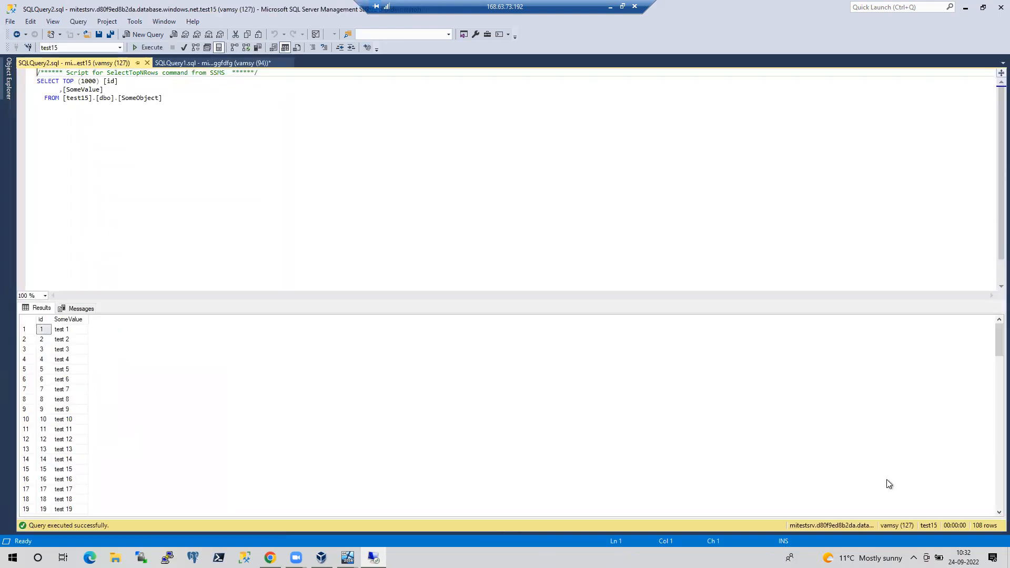
Select top 1000 rows of test15's dbo.SomeObject on the WIN-9BL7NGNVA9A source server, showing 108 rows
{"action": "left_click", "coordinate": [8, 78]}
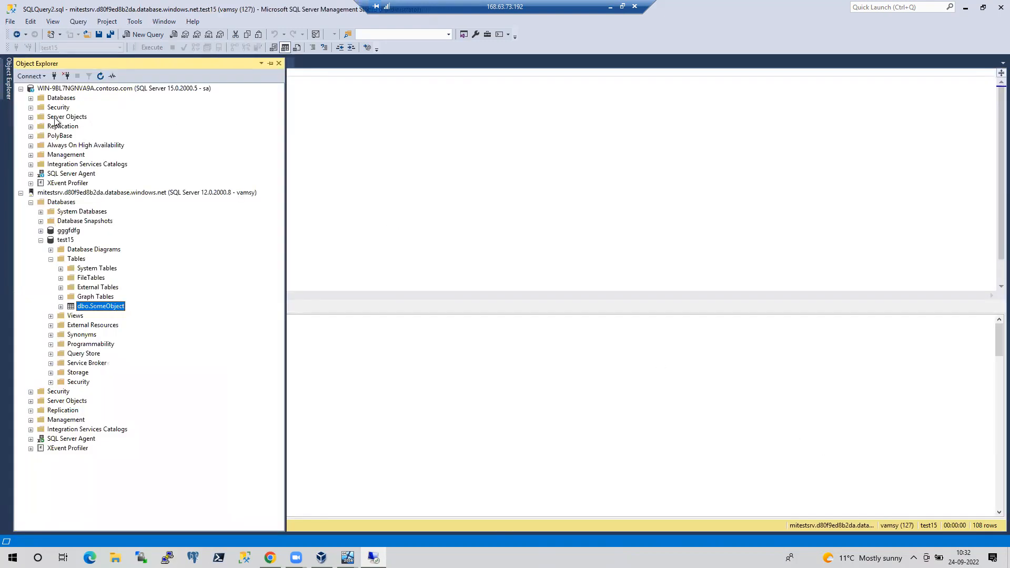
{"action": "left_click", "coordinate": [30, 98]}
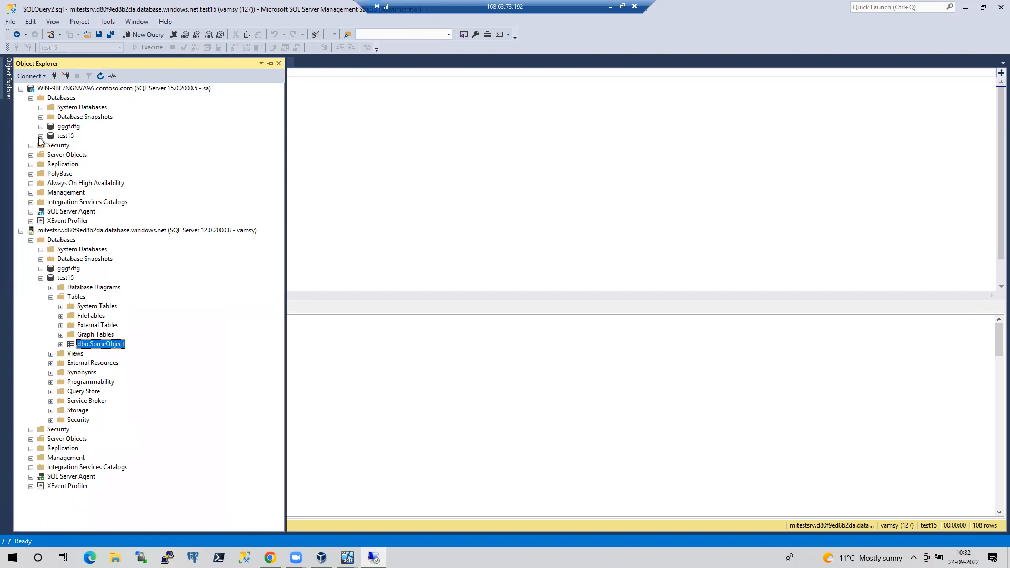
{"action": "left_click", "coordinate": [40, 136]}
{"action": "left_click", "coordinate": [50, 154]}
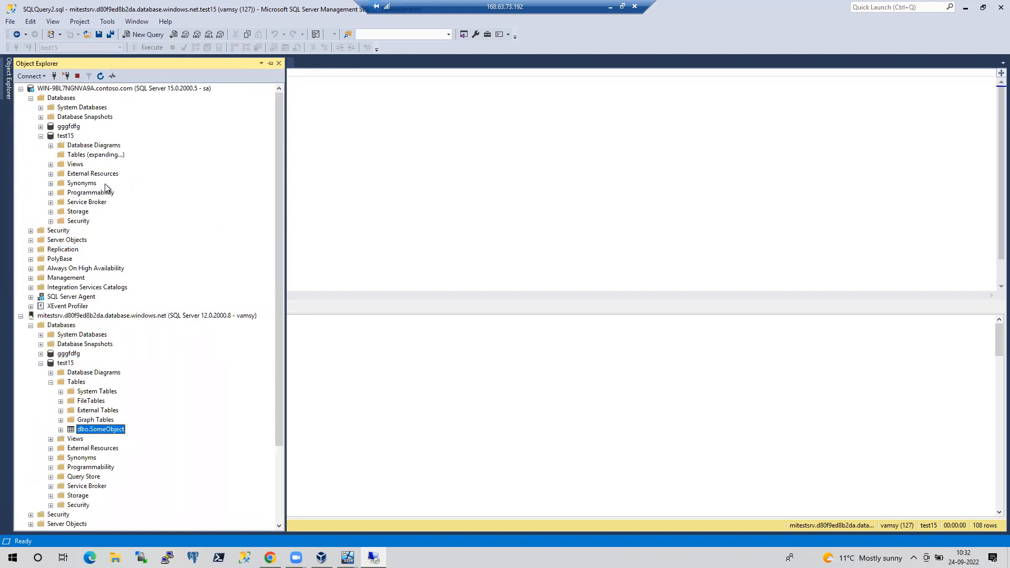
{"action": "left_click", "coordinate": [105, 202]}
{"action": "right_click", "coordinate": [105, 203]}
{"action": "left_click", "coordinate": [132, 232]}
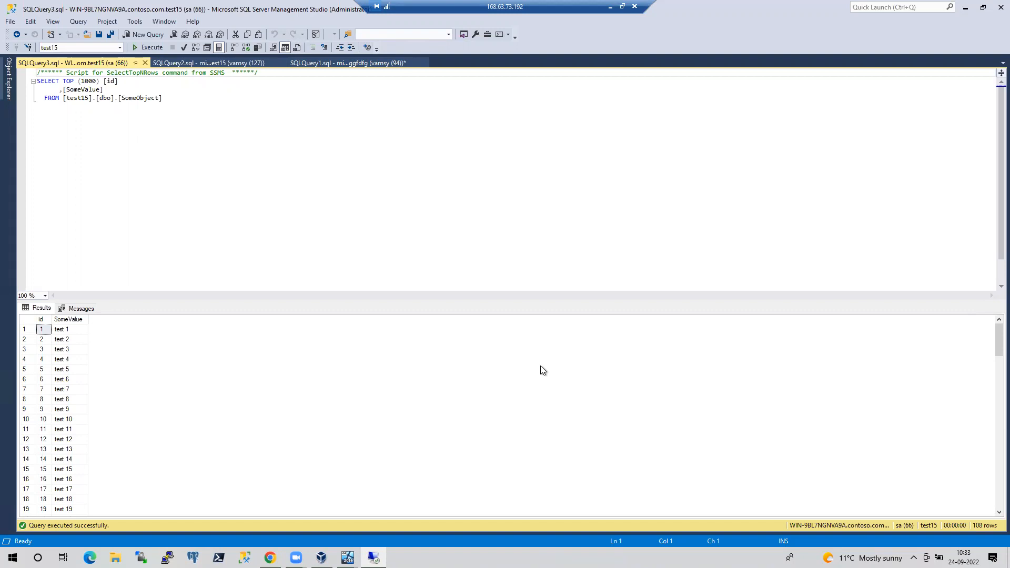
Minimize the remote SSMS session and return to the Azure portal's offlinemigration page
{"action": "left_click", "coordinate": [609, 6]}
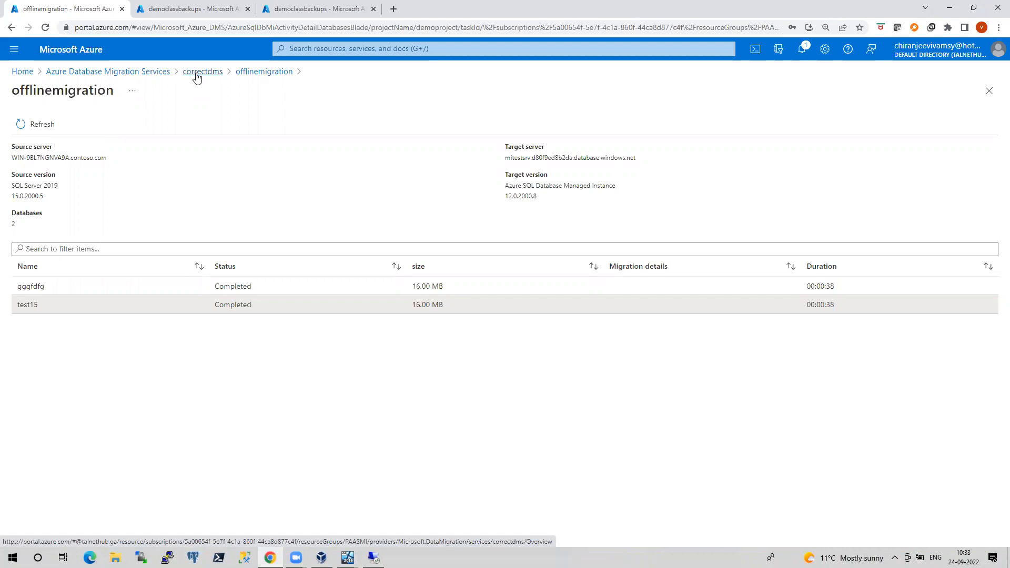
{"action": "left_click", "coordinate": [321, 558]}
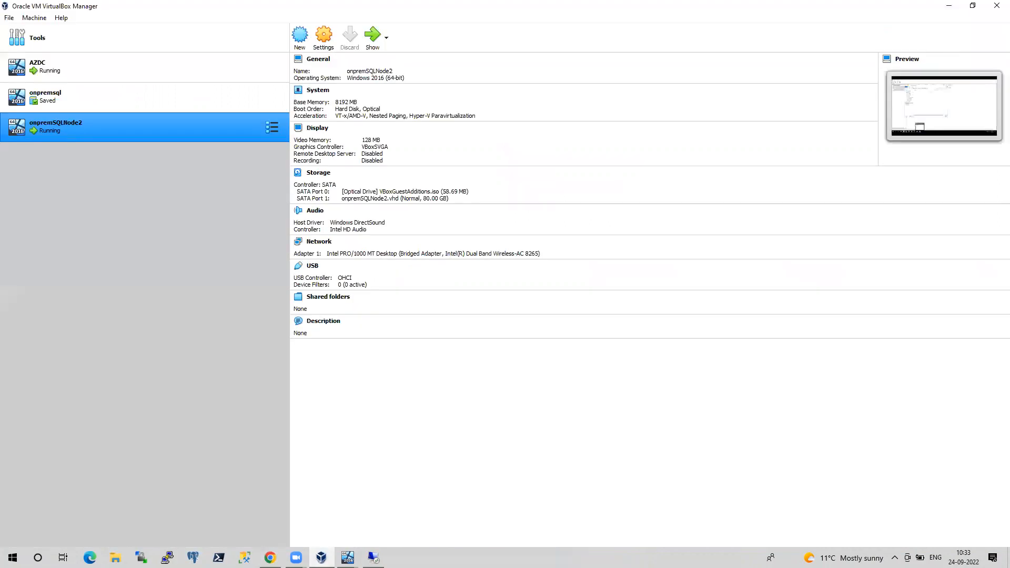
{"action": "key", "text": "alt+Tab"}
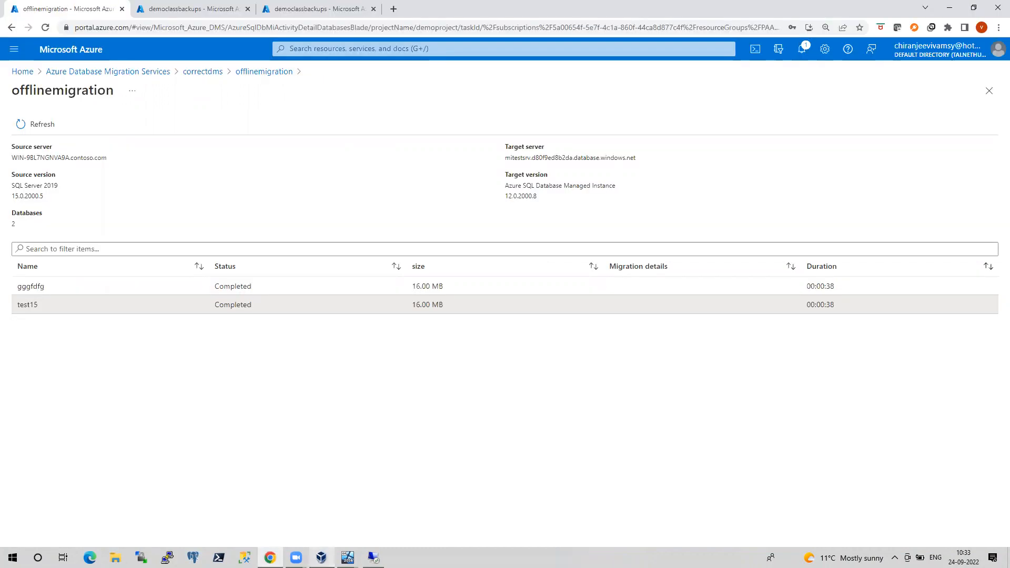
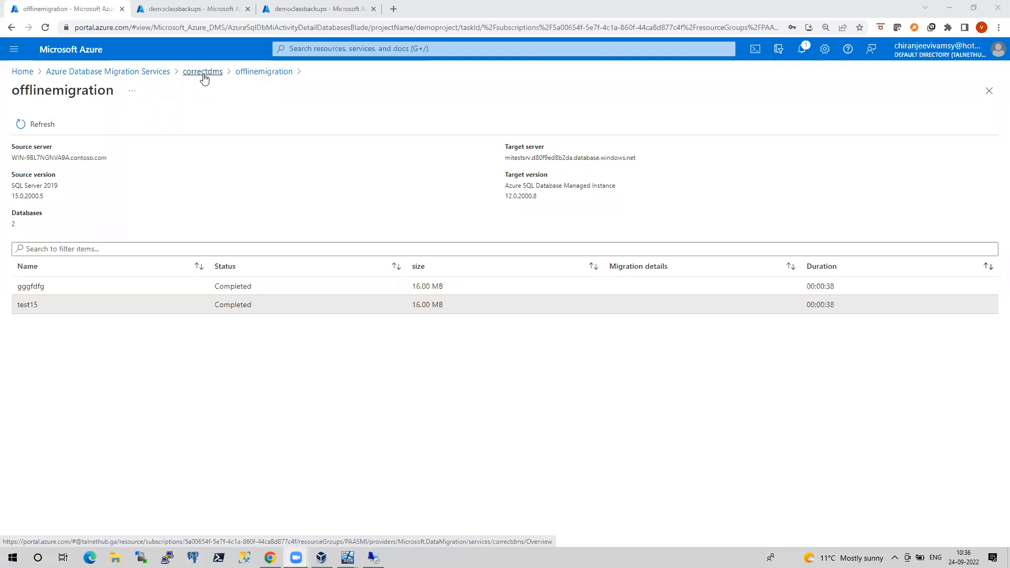
Go to Home and open Azure Database Migration Services, listing AZdatastudiodms, azhybdmode and correctdms
{"action": "left_click", "coordinate": [29, 73]}
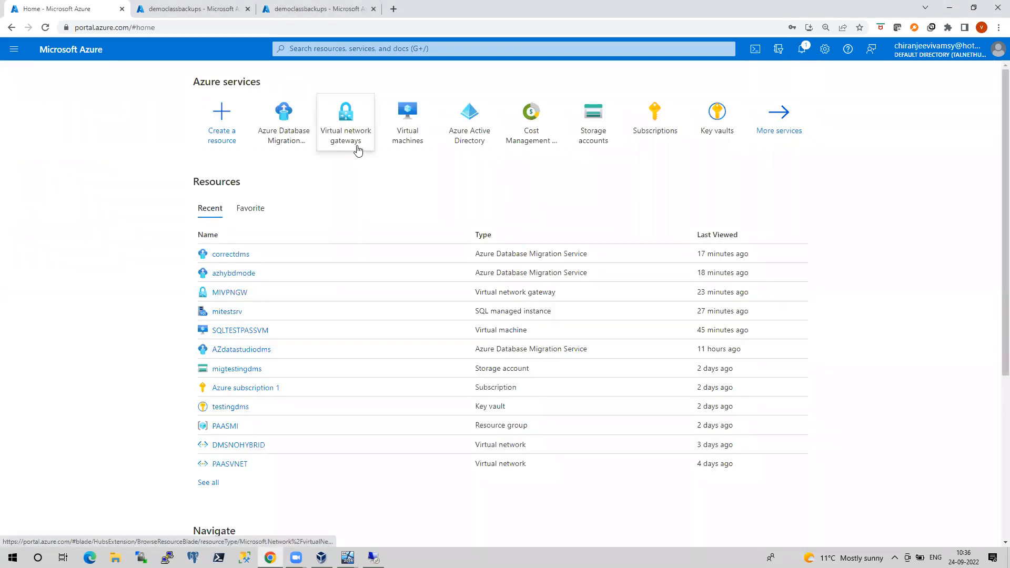
{"action": "left_click", "coordinate": [284, 141]}
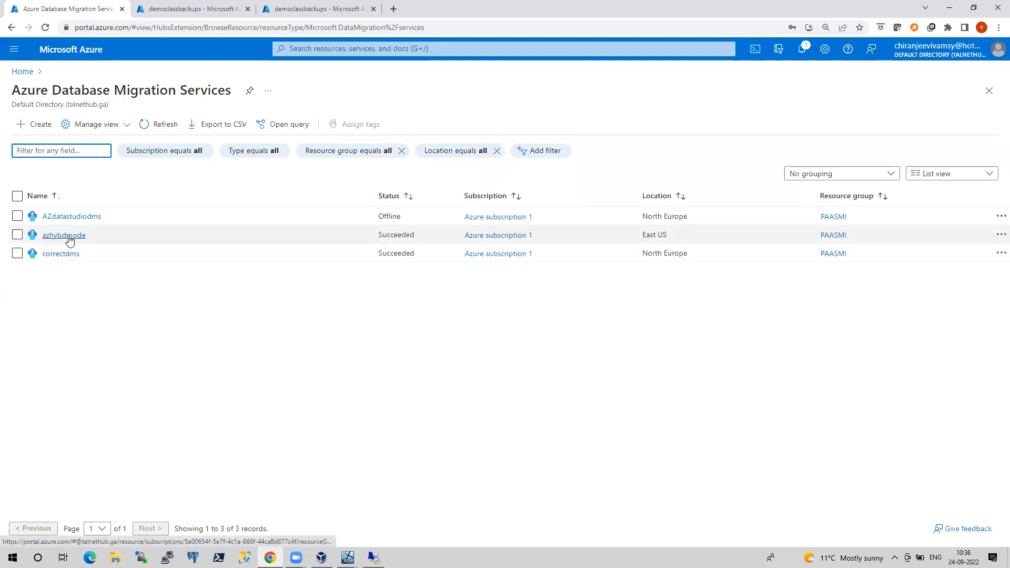
In correctdms, start project 'onlineMigrationdemo' targeting Azure SQL Database Managed Instance
{"action": "left_click", "coordinate": [67, 254]}
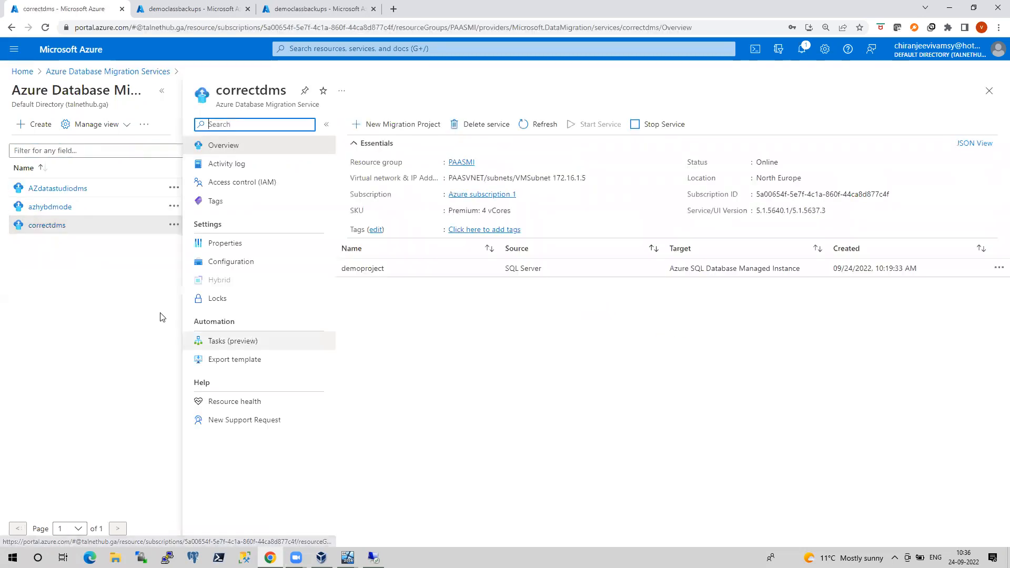
{"action": "left_click", "coordinate": [398, 127]}
{"action": "type", "text": "onlineMigration"}
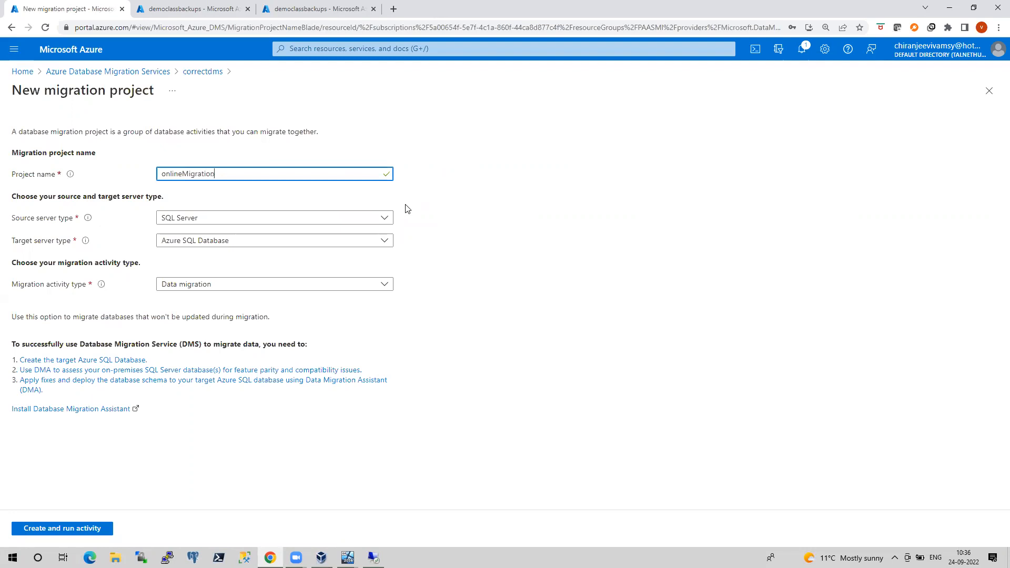
{"action": "type", "text": "demo"}
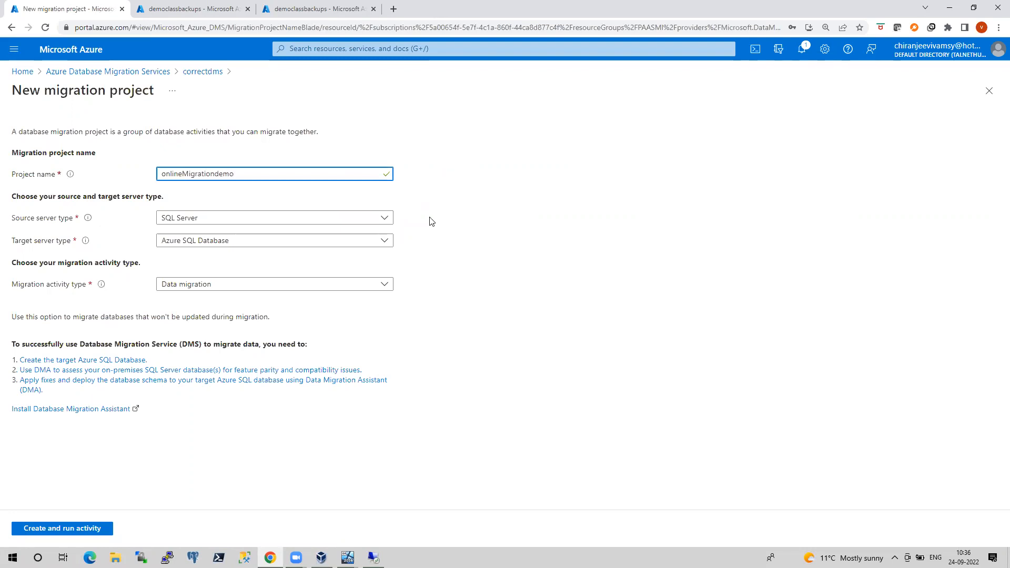
{"action": "left_click", "coordinate": [384, 241]}
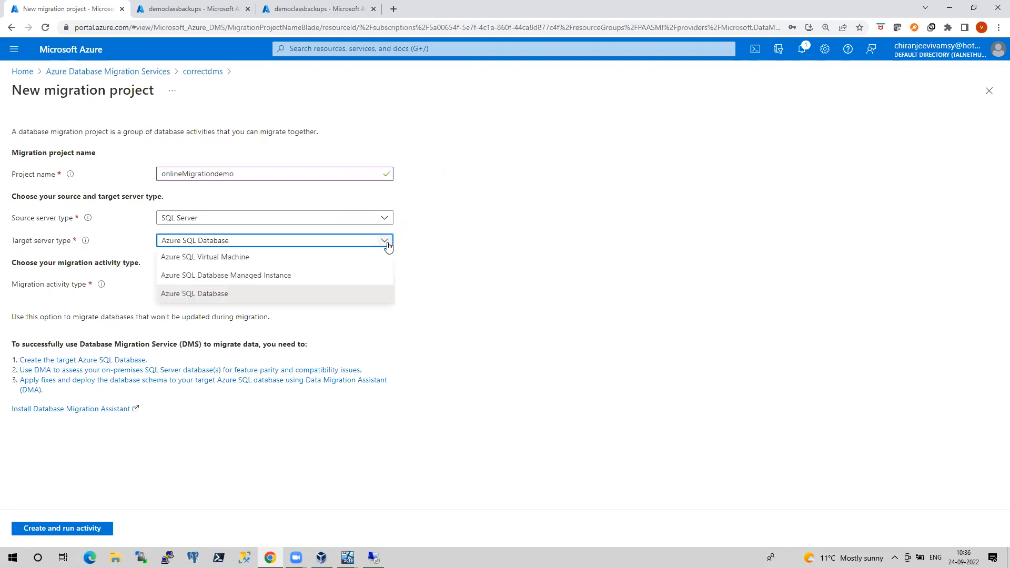
{"action": "left_click", "coordinate": [273, 274]}
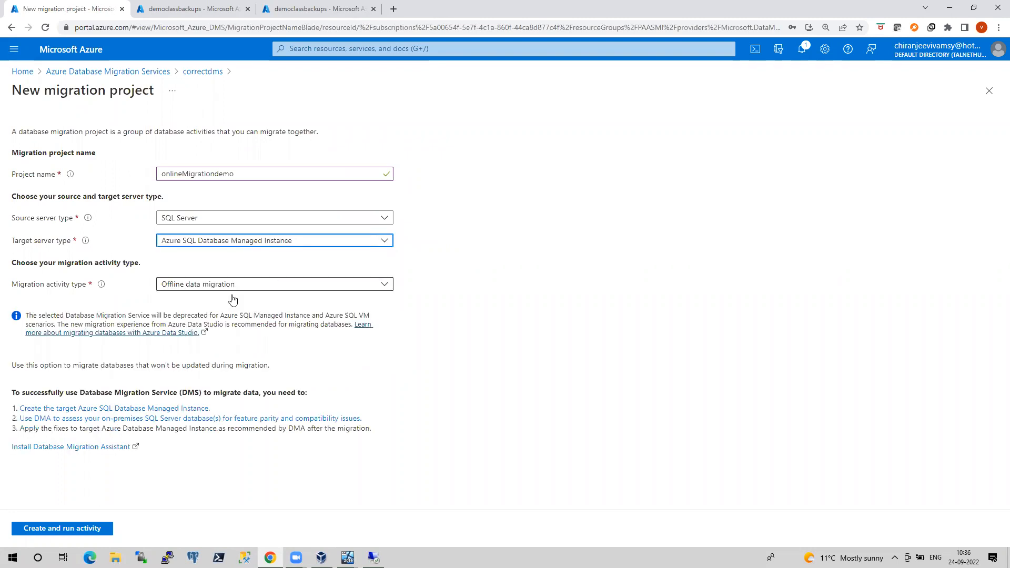
{"action": "left_click", "coordinate": [257, 285]}
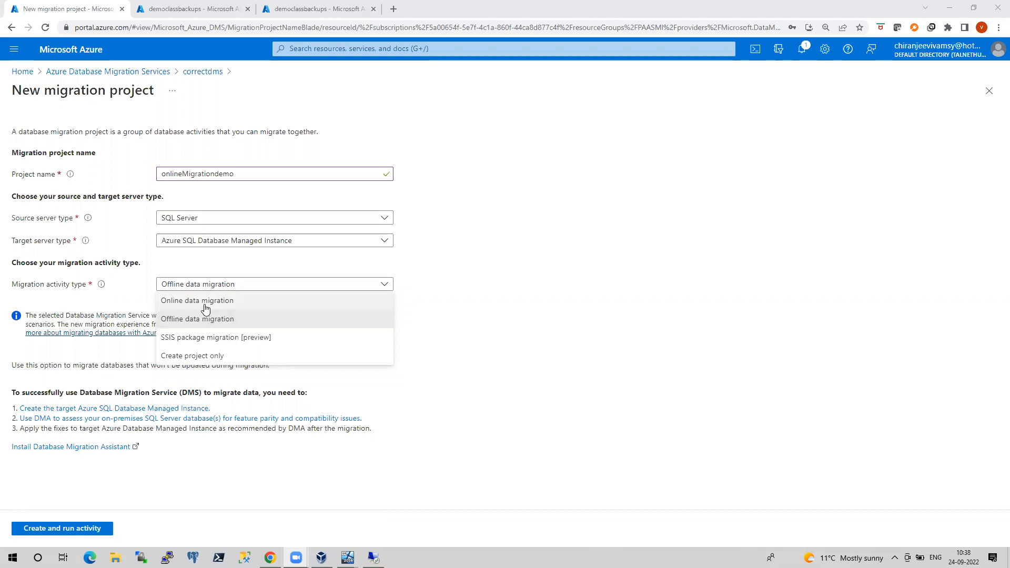
Choose online data migration, launch the Online Migration Wizard, and add a blank browser tab
{"action": "left_click", "coordinate": [205, 304]}
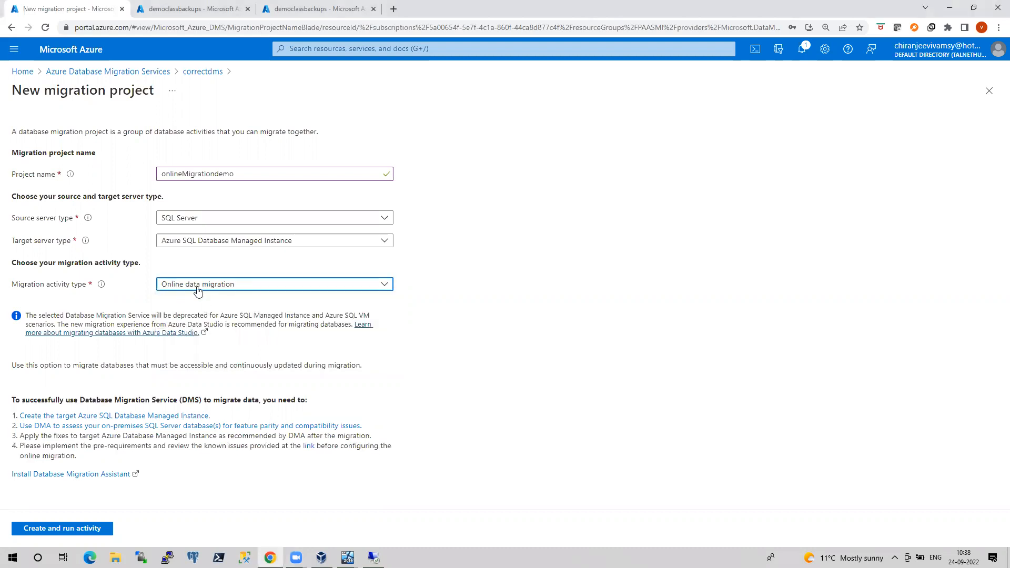
{"action": "left_click", "coordinate": [101, 528]}
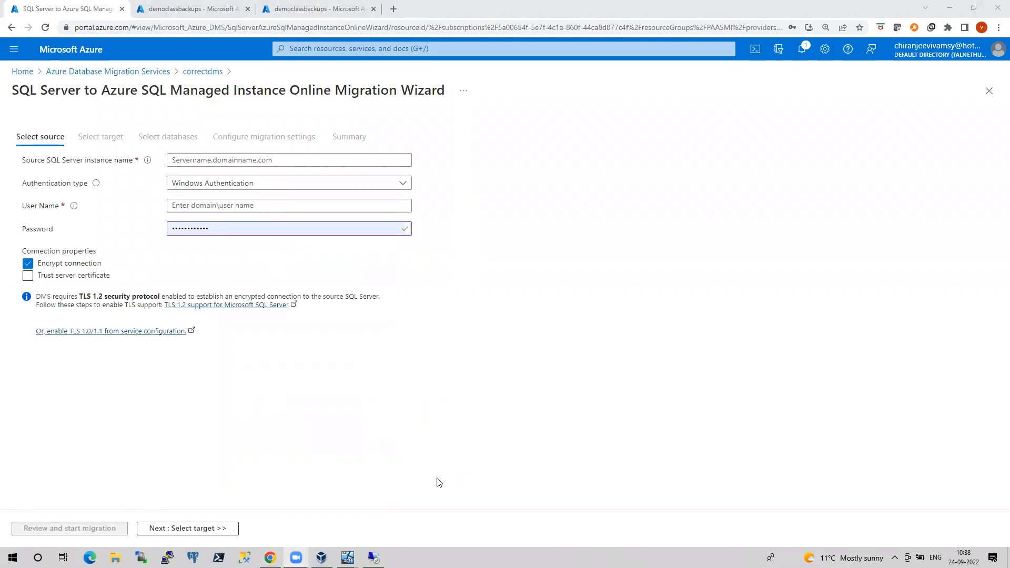
{"action": "left_click", "coordinate": [393, 9]}
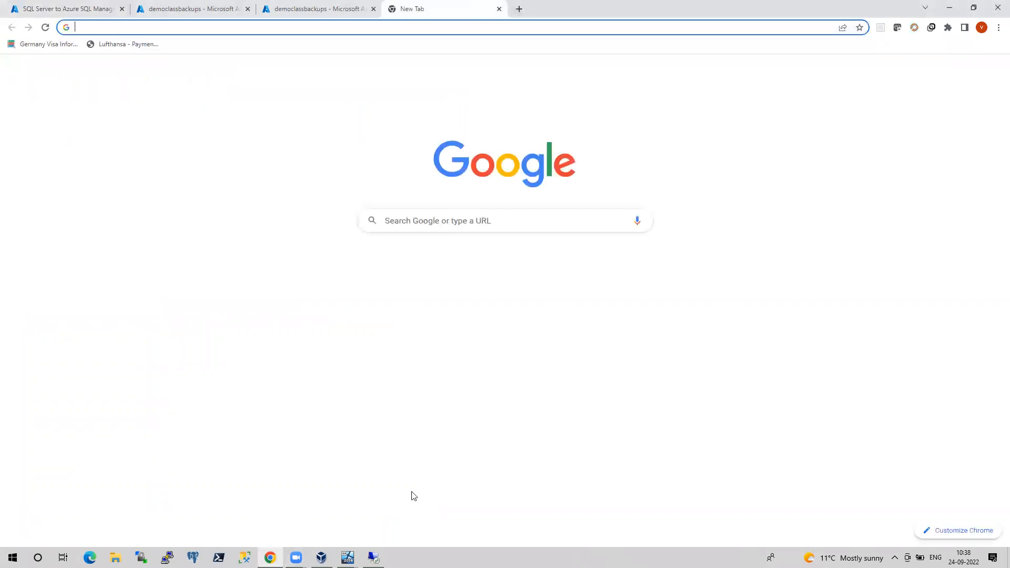
On the VM, re-run sp_spaceused on gggfdfg's synctest table, now reporting 3559 rows
{"action": "mouse_move", "coordinate": [348, 557]}
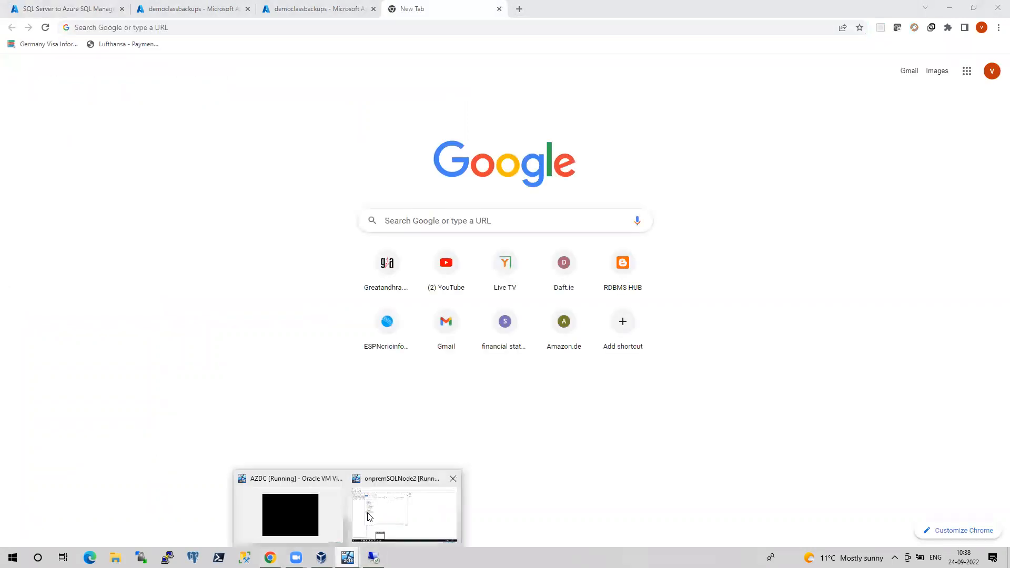
{"action": "left_click", "coordinate": [369, 518]}
{"action": "left_click", "coordinate": [628, 301]}
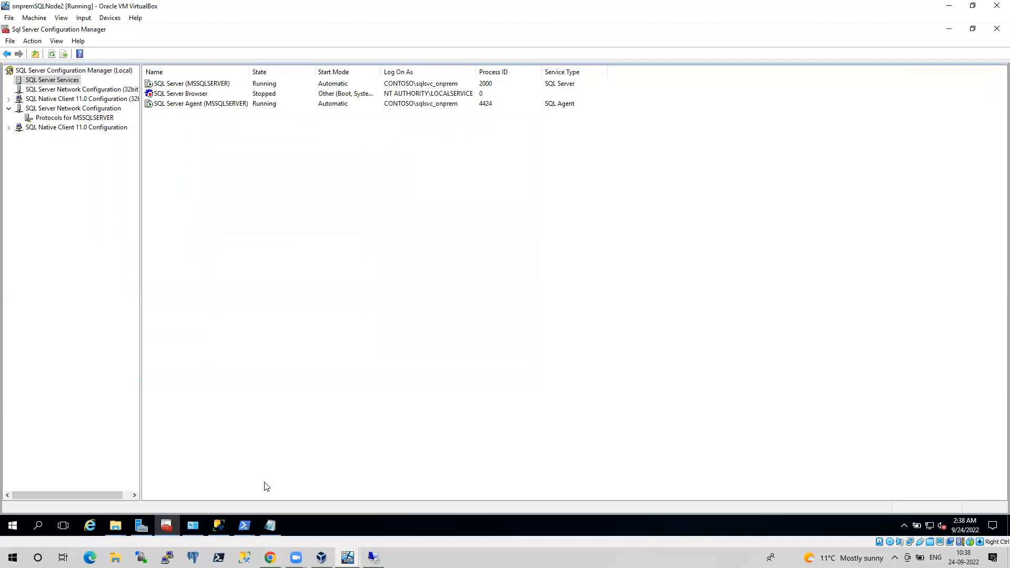
{"action": "left_click", "coordinate": [219, 526]}
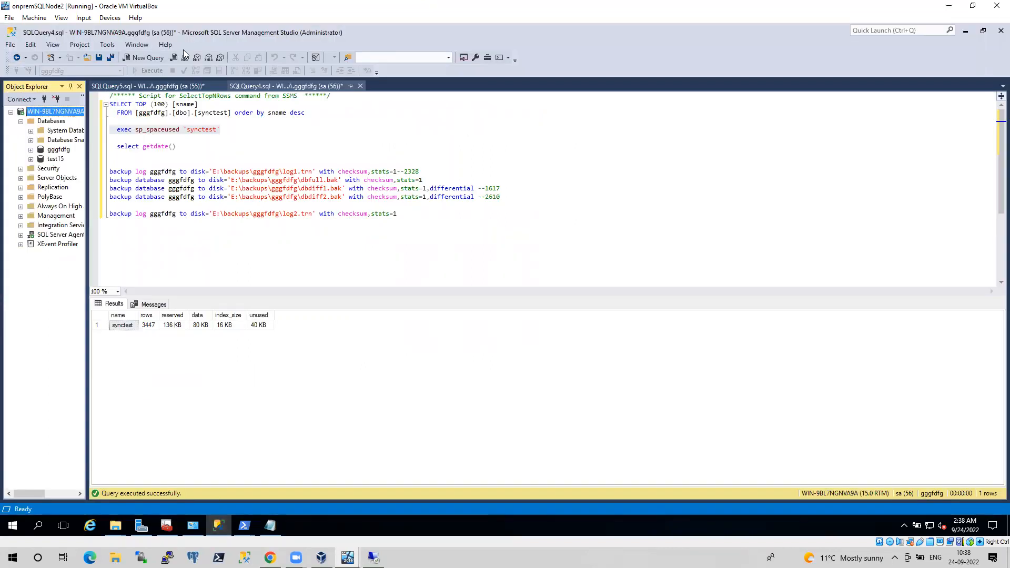
{"action": "left_click", "coordinate": [197, 88]}
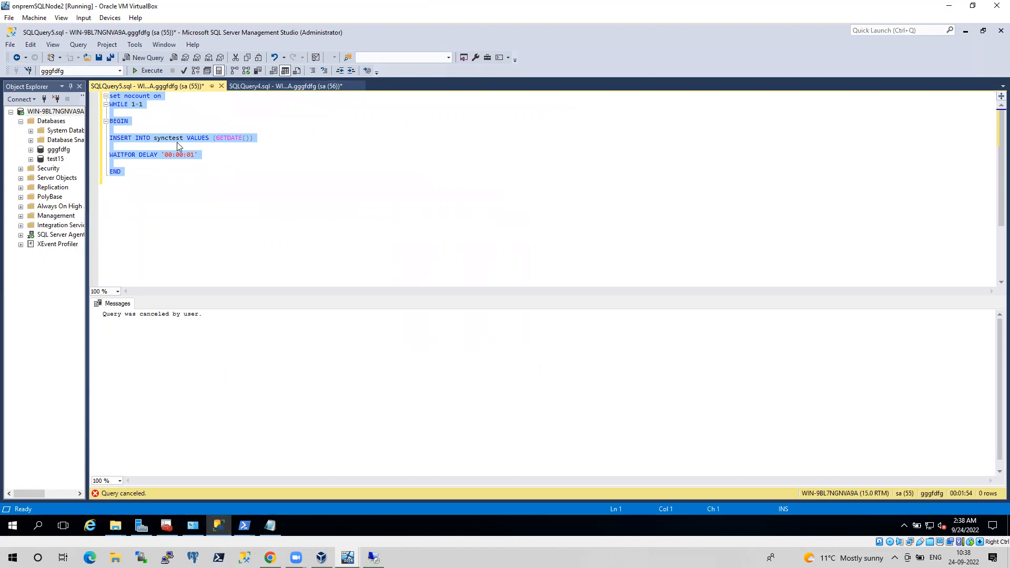
{"action": "left_click", "coordinate": [287, 87]}
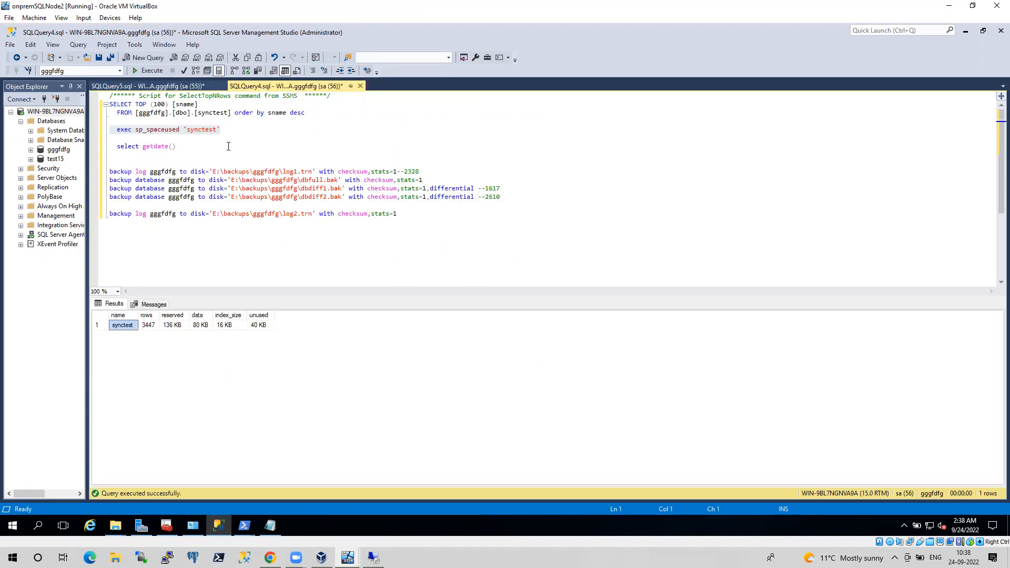
{"action": "key", "text": "shift+Home"}
{"action": "key", "text": "shift+Home"}
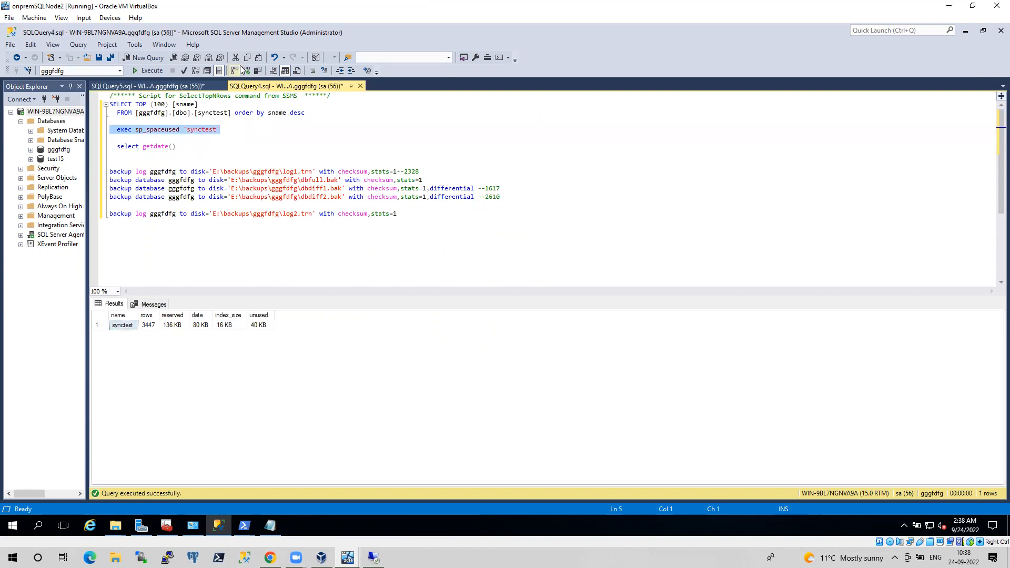
{"action": "left_click", "coordinate": [155, 71]}
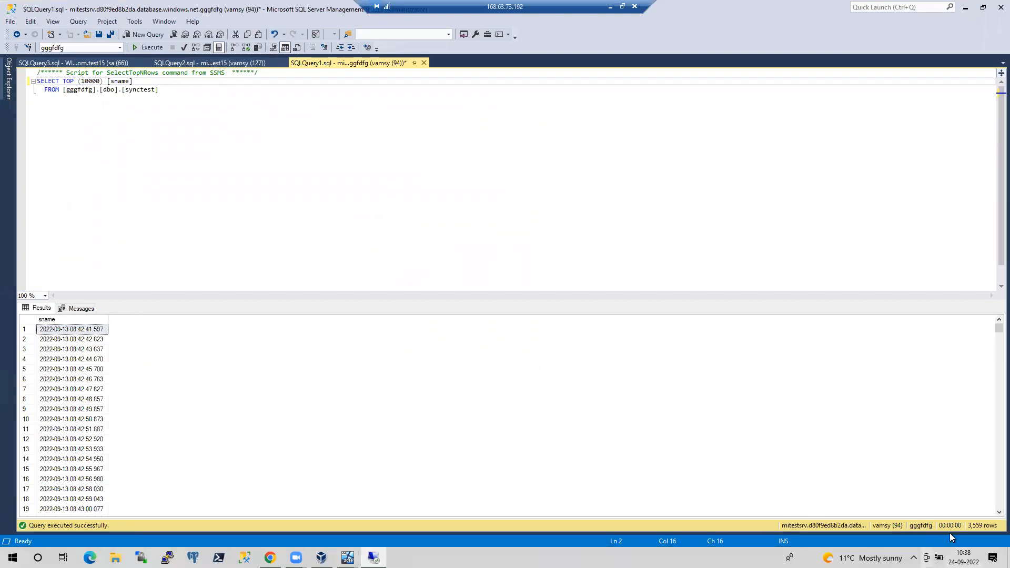
Restart the continuous WHILE insert loop into synctest in SQLQuery5
{"action": "left_click", "coordinate": [610, 6]}
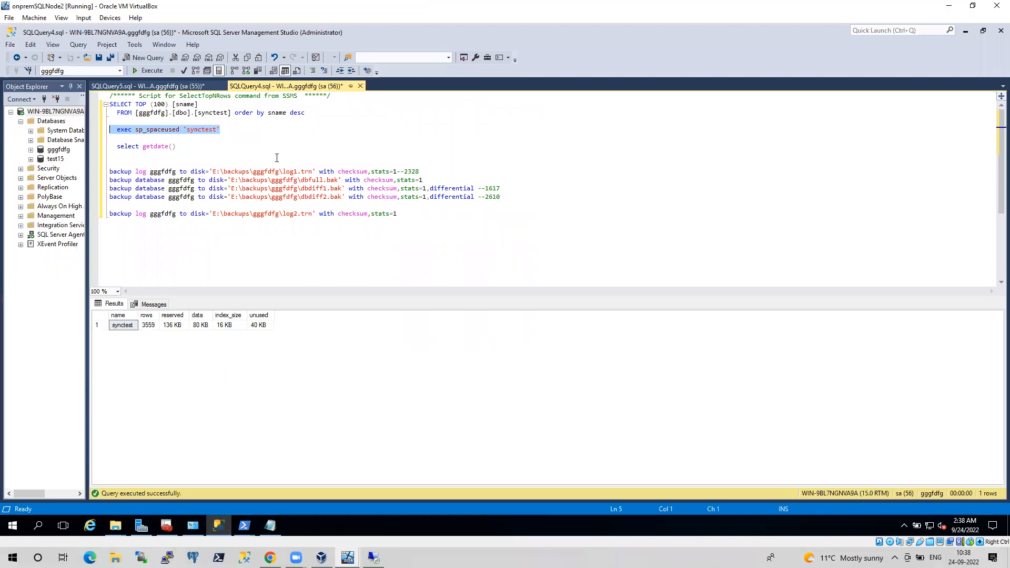
{"action": "left_click", "coordinate": [183, 86]}
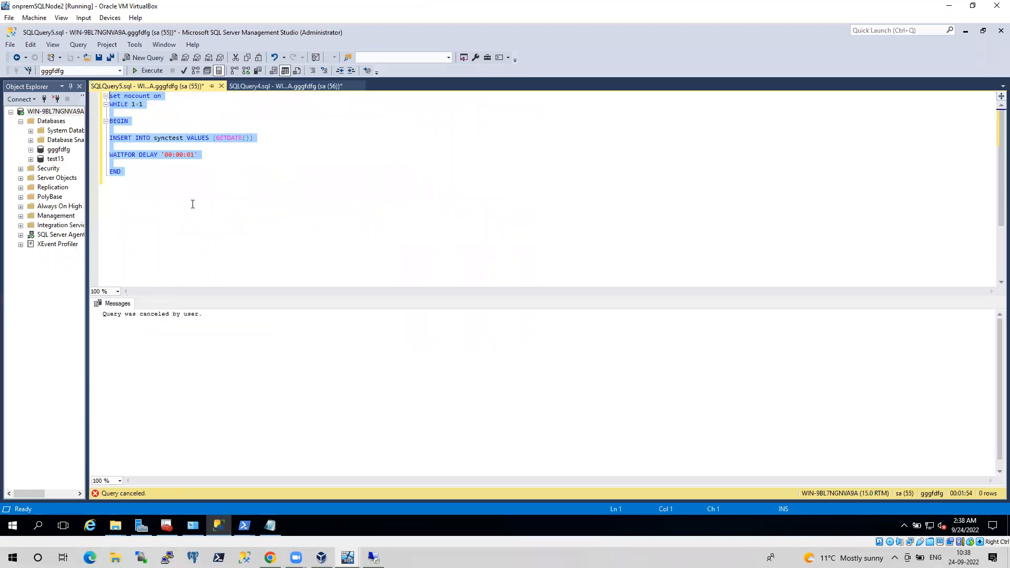
{"action": "left_click", "coordinate": [145, 71]}
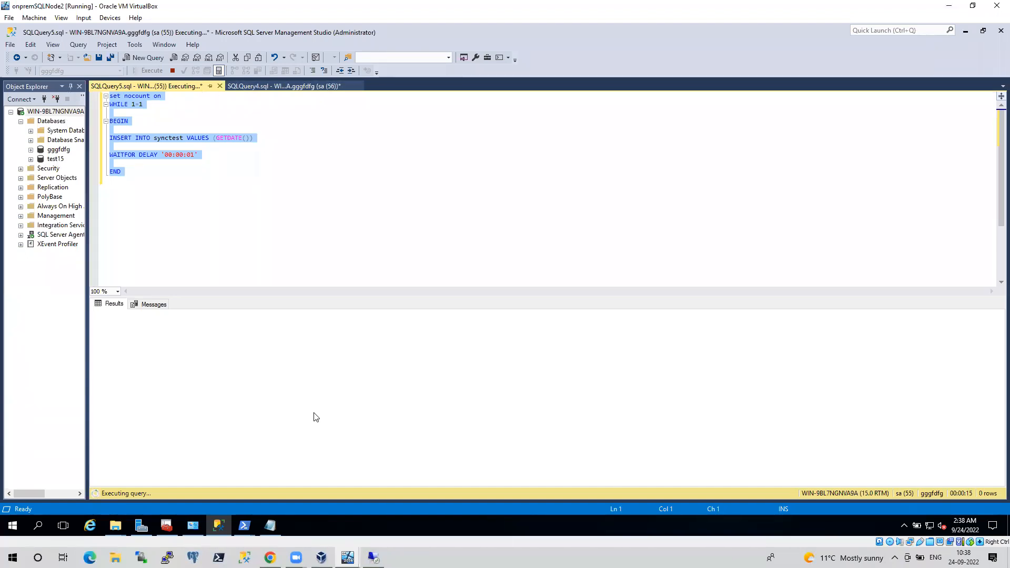
{"action": "left_click", "coordinate": [374, 558]}
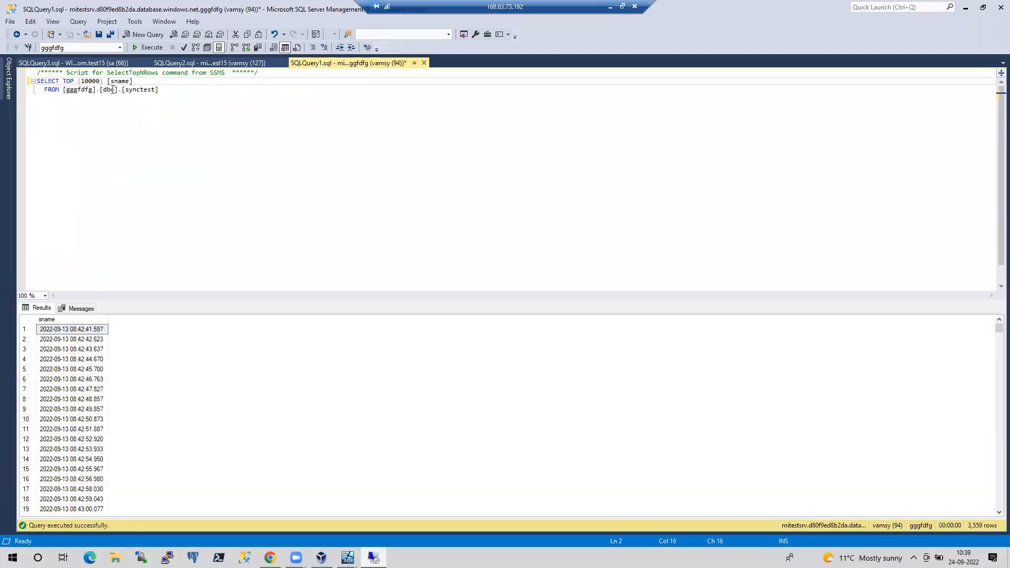
Close the SQLQuery1, SQLQuery2 and SomeObject query windows, discarding unsaved changes
{"action": "left_click", "coordinate": [8, 79]}
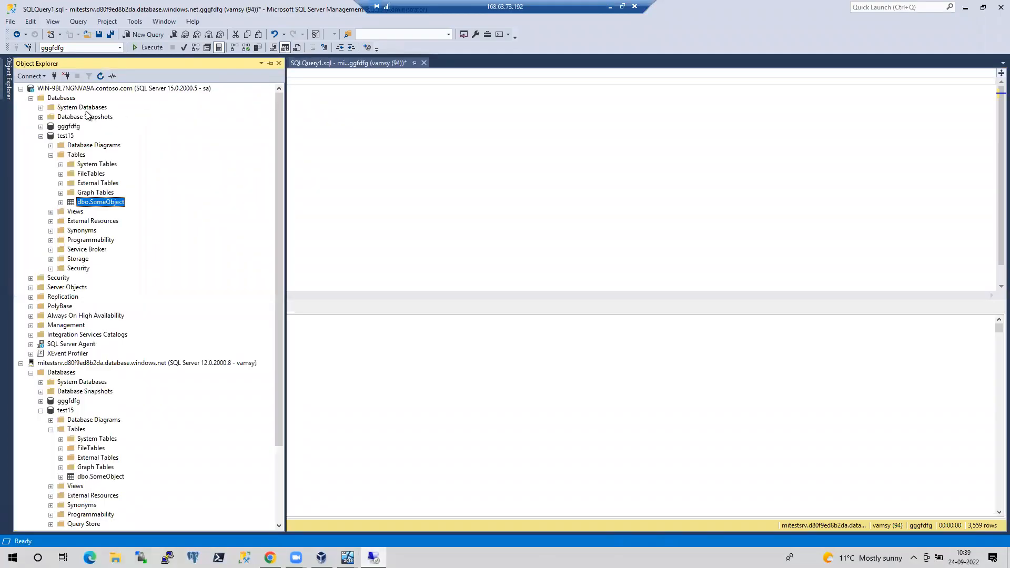
{"action": "double_click", "coordinate": [32, 89]}
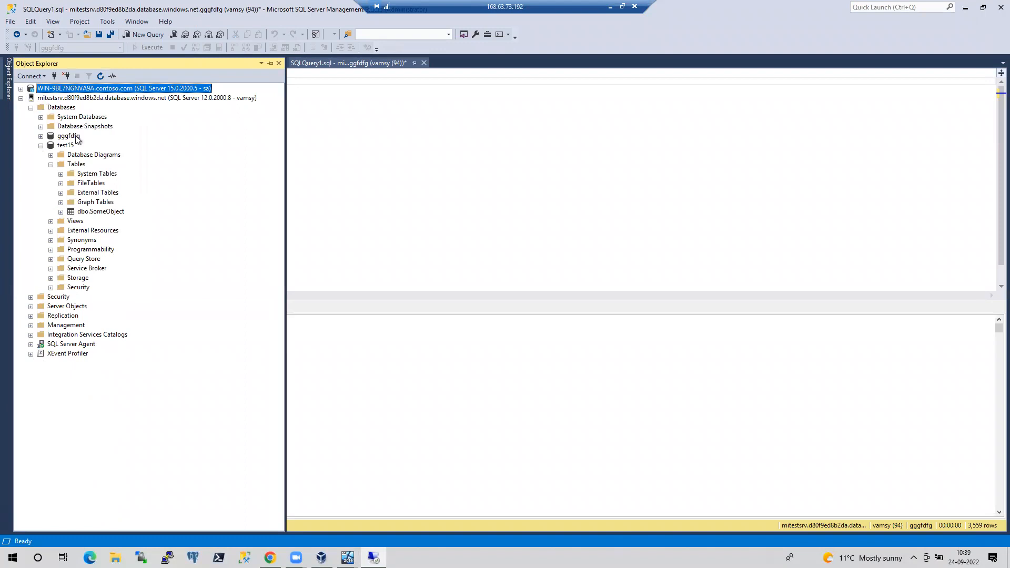
{"action": "left_click", "coordinate": [409, 111]}
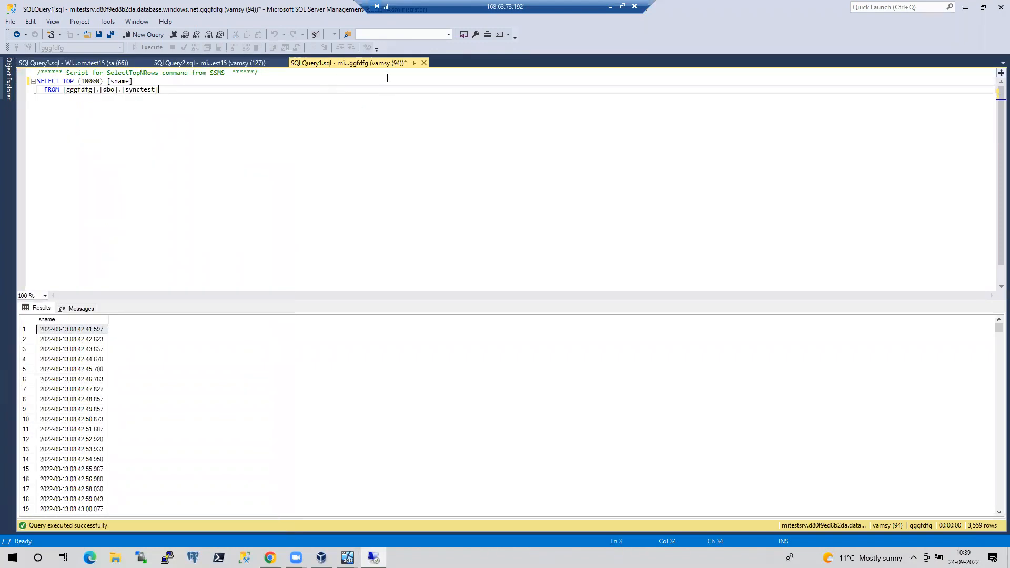
{"action": "left_click", "coordinate": [424, 62]}
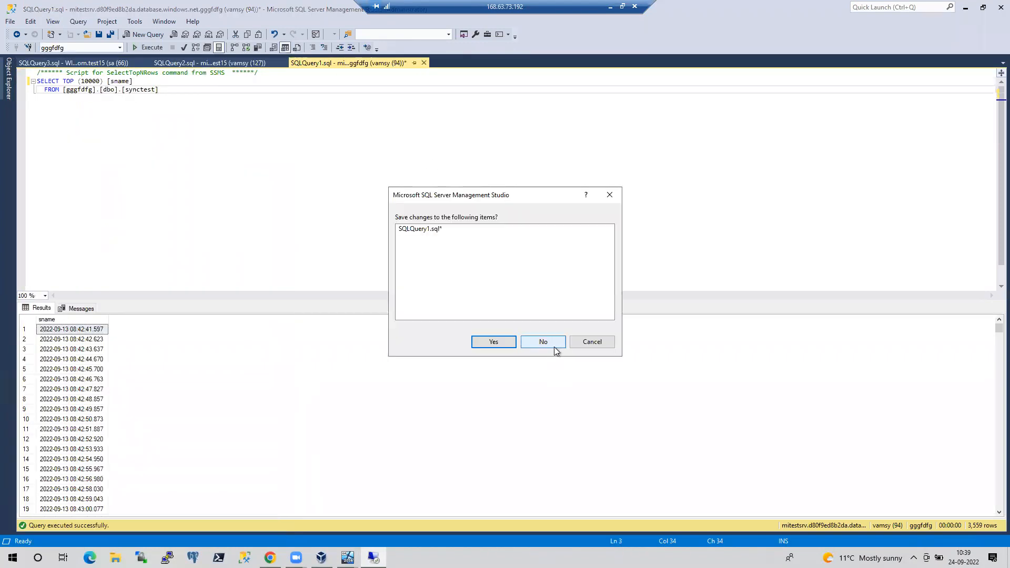
{"action": "left_click", "coordinate": [550, 343]}
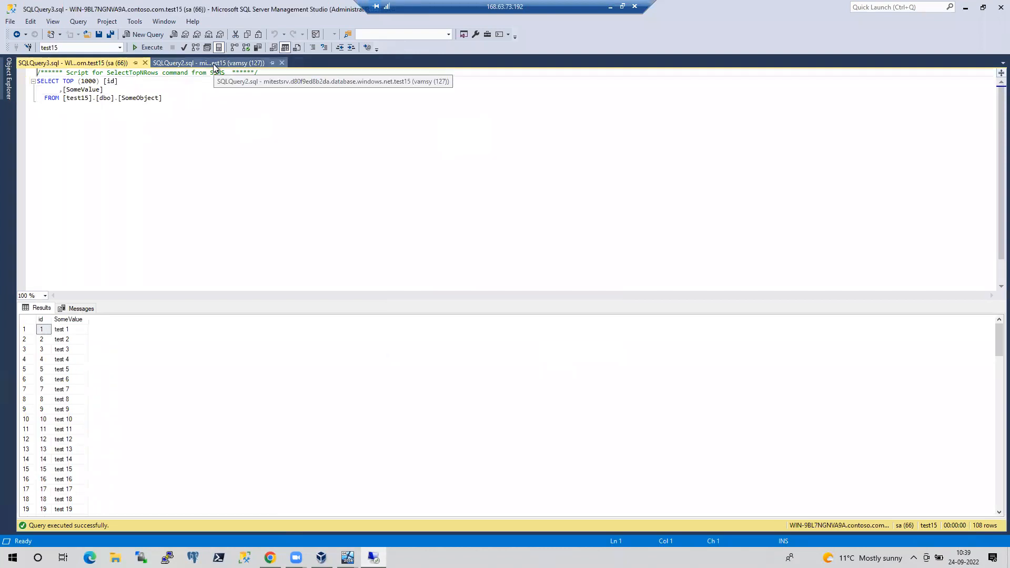
{"action": "left_click", "coordinate": [282, 63]}
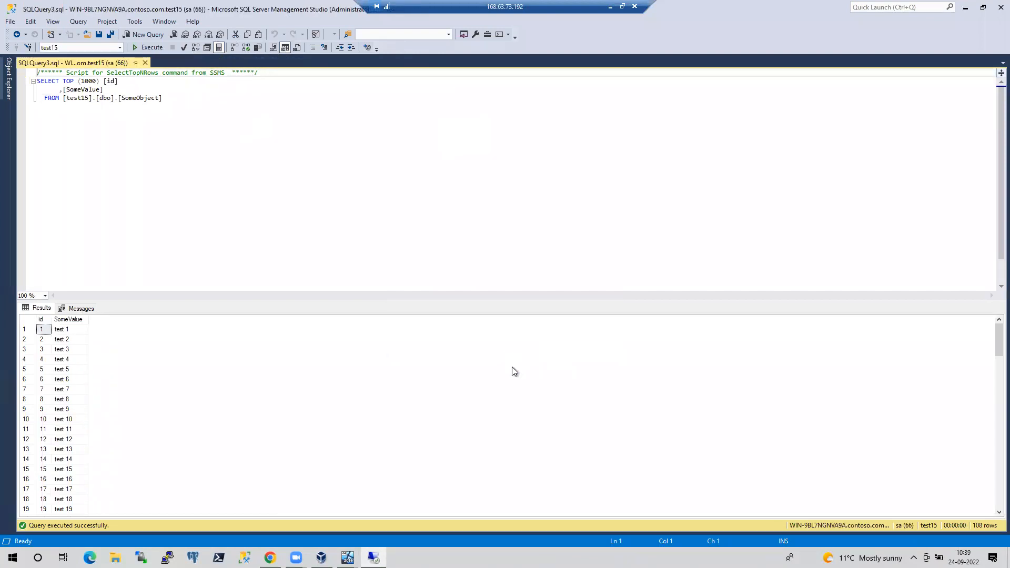
{"action": "left_click", "coordinate": [145, 63]}
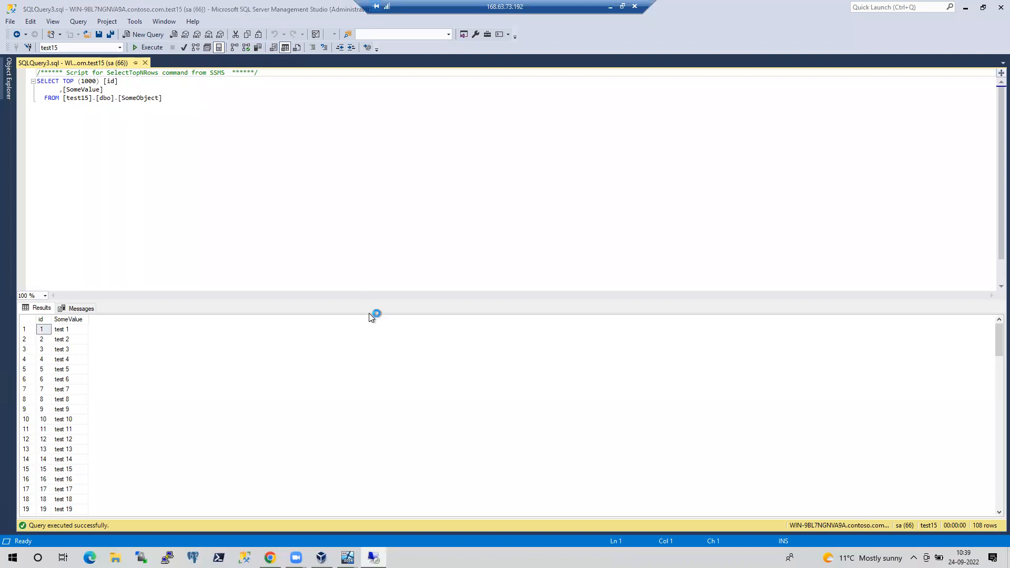
Delete the gggfdfg and test15 databases from the Azure managed instance
{"action": "left_click", "coordinate": [9, 74]}
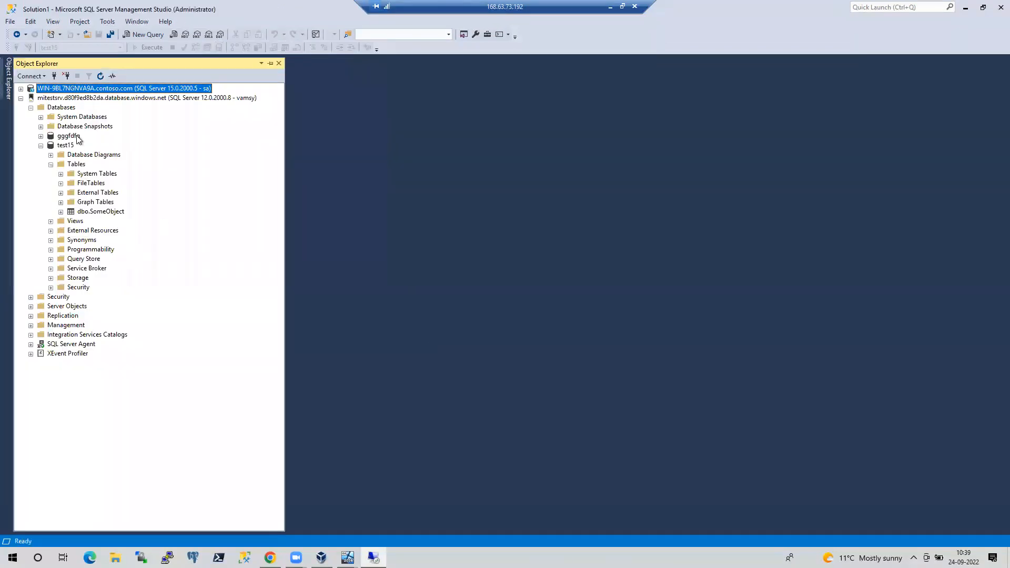
{"action": "right_click", "coordinate": [68, 136]}
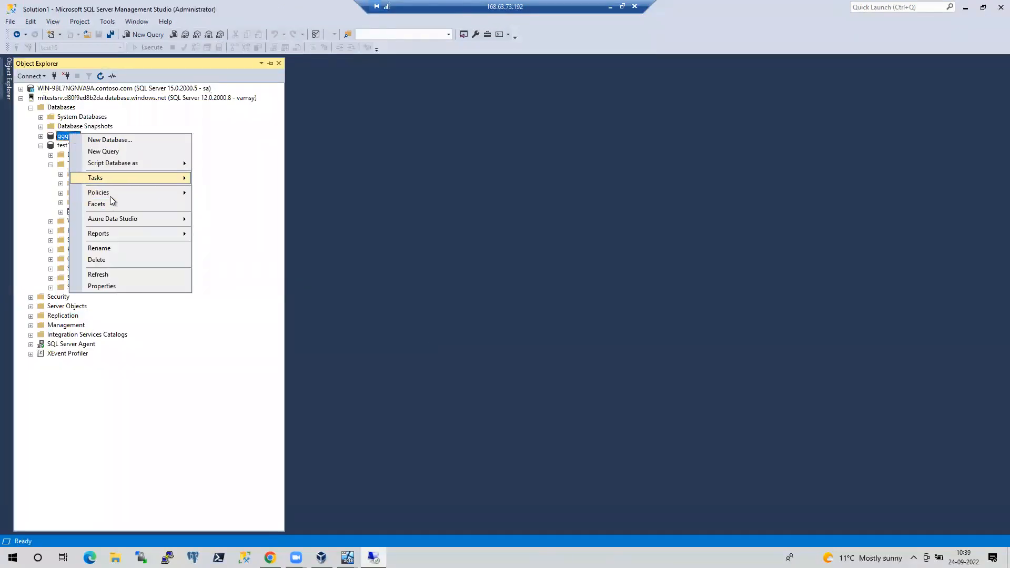
{"action": "left_click", "coordinate": [97, 260]}
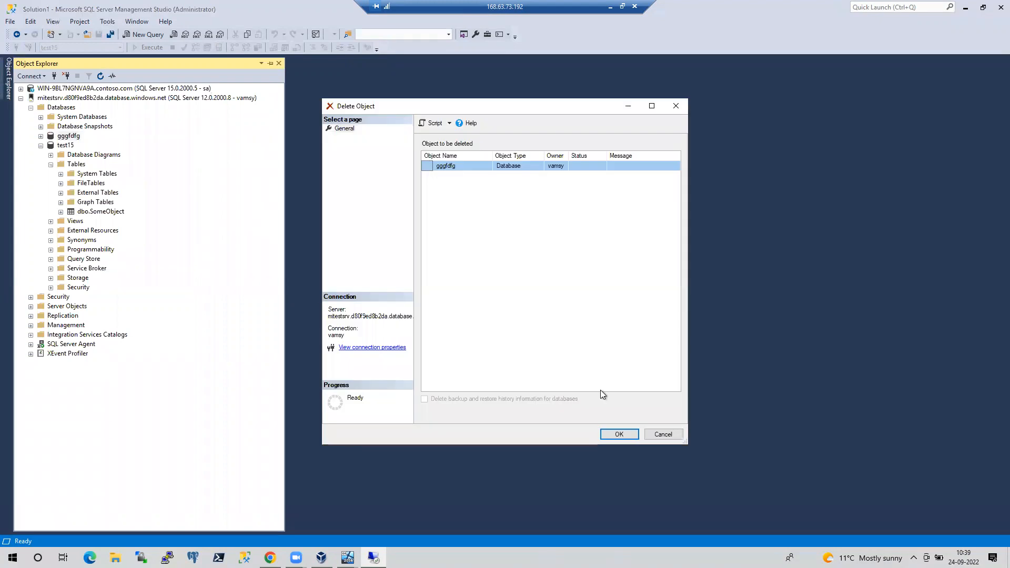
{"action": "left_click", "coordinate": [616, 436]}
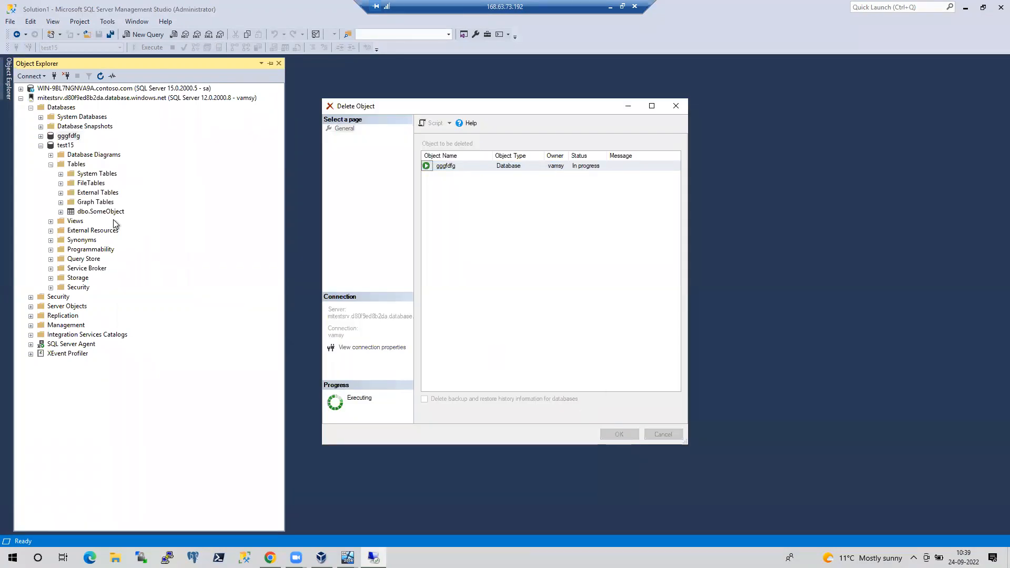
{"action": "right_click", "coordinate": [67, 147]}
{"action": "left_click", "coordinate": [106, 263]}
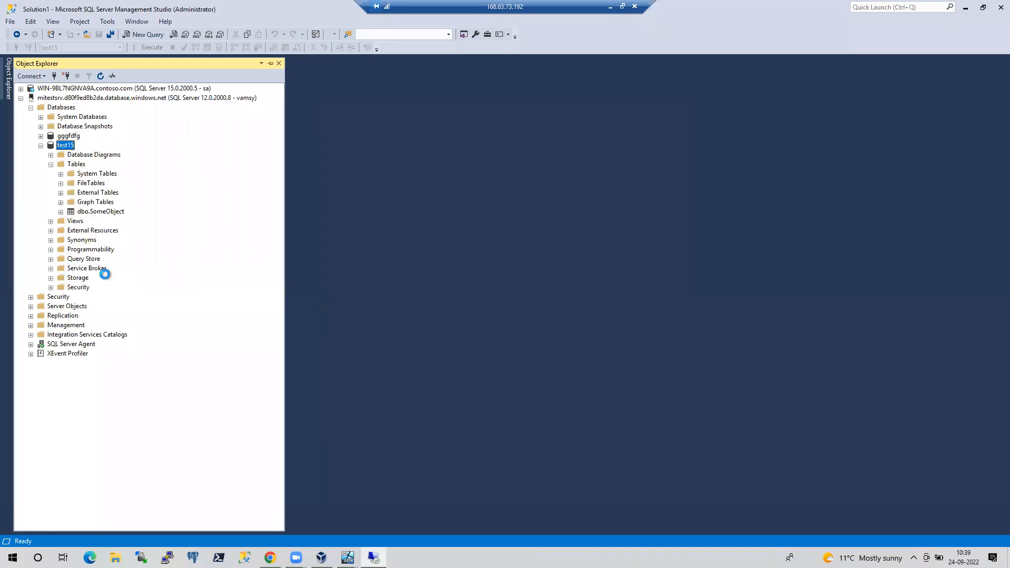
{"action": "left_click", "coordinate": [621, 434]}
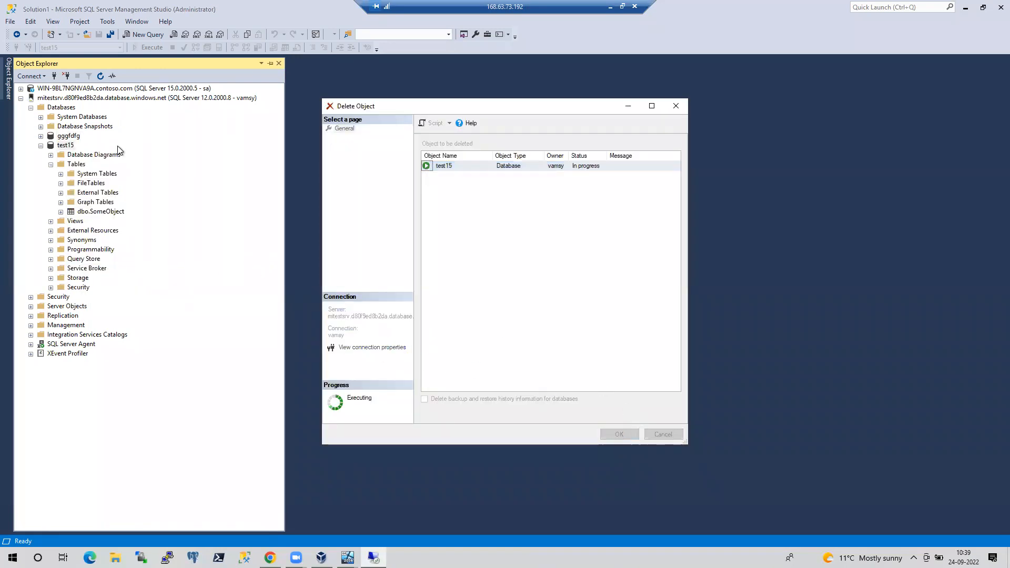
Collapse the Azure server's tree, expand the local server, and minimize the remote session
{"action": "left_click", "coordinate": [20, 97]}
{"action": "left_click", "coordinate": [22, 88]}
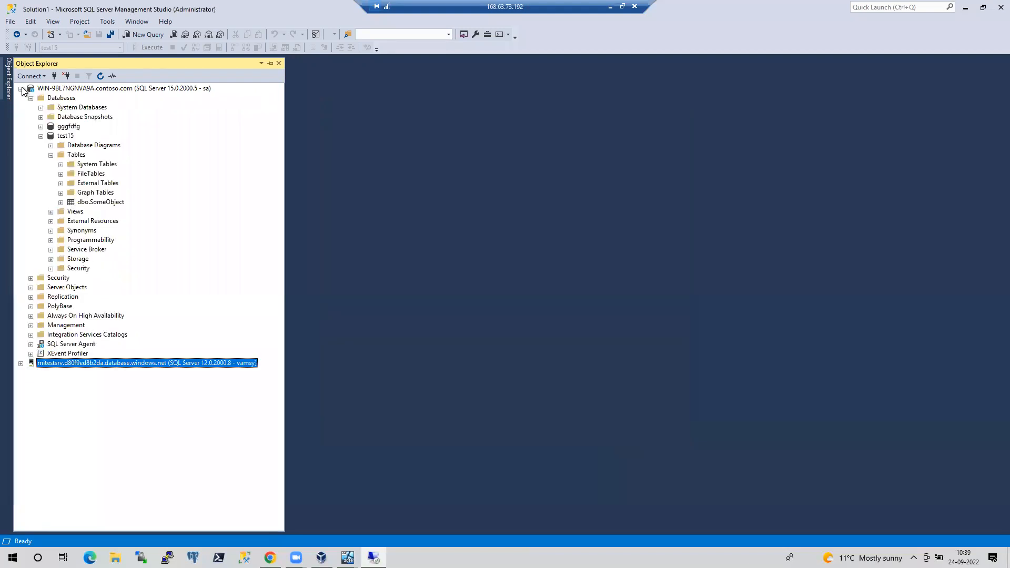
{"action": "left_click", "coordinate": [41, 136]}
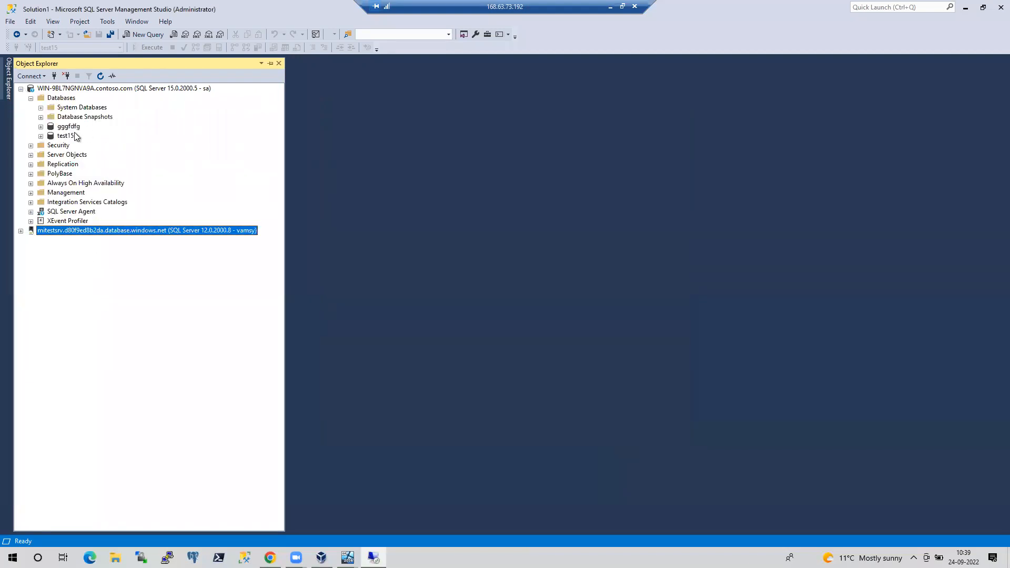
{"action": "left_click", "coordinate": [608, 6]}
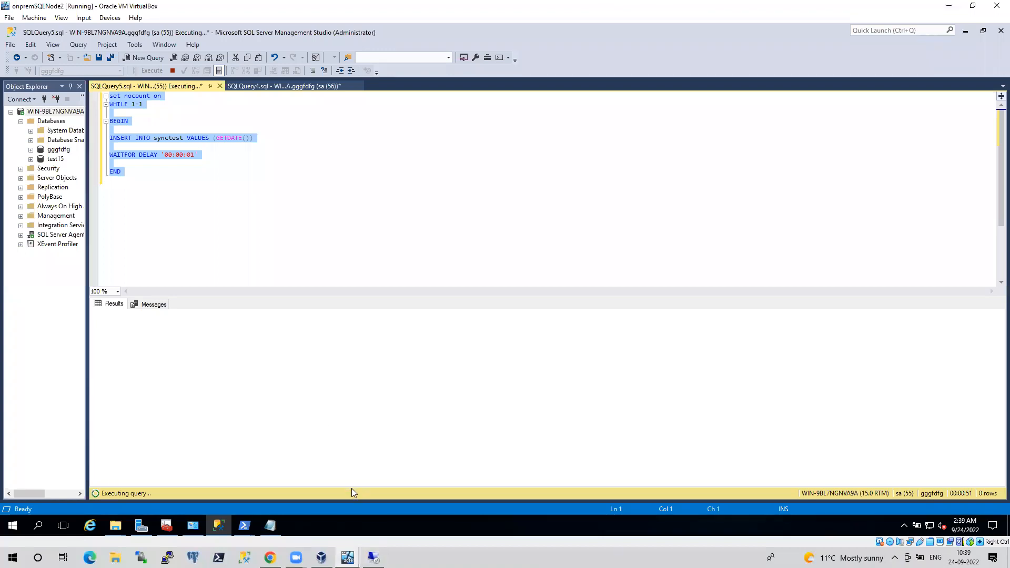
Re-check synctest space usage, now 3619 rows, then bring Network Connections forward
{"action": "left_click", "coordinate": [154, 305]}
{"action": "left_click", "coordinate": [273, 87]}
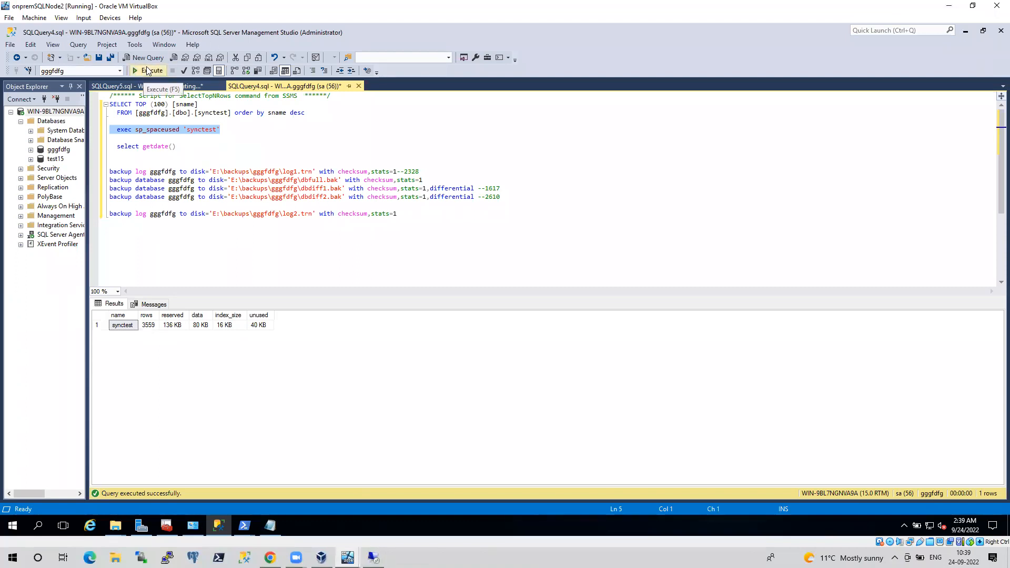
{"action": "left_click", "coordinate": [147, 70]}
{"action": "mouse_move", "coordinate": [193, 526]}
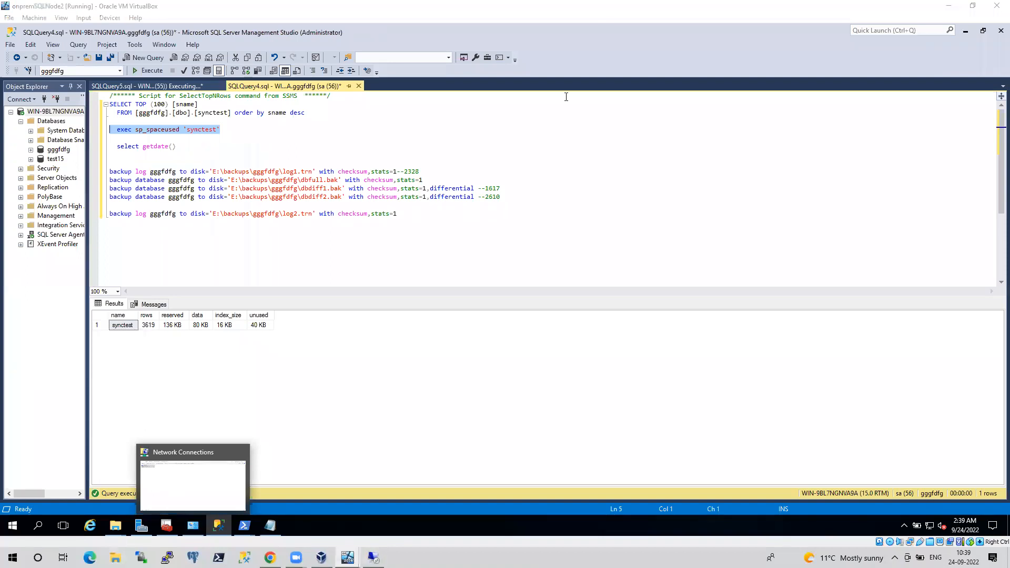
{"action": "left_click", "coordinate": [220, 467]}
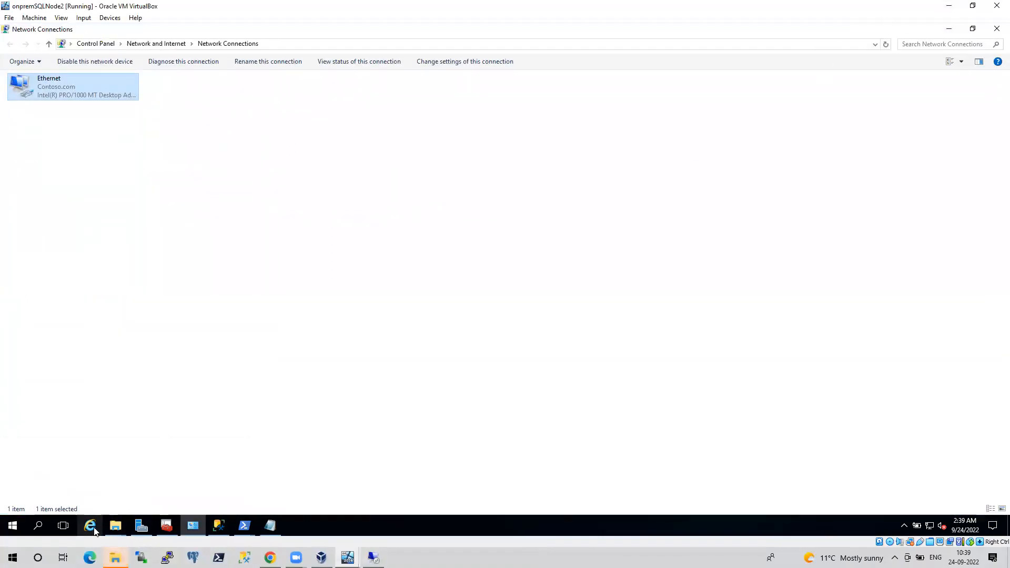
Open rep_script.txt from recent files in Notepad and select its insert loop script
{"action": "left_click", "coordinate": [115, 558]}
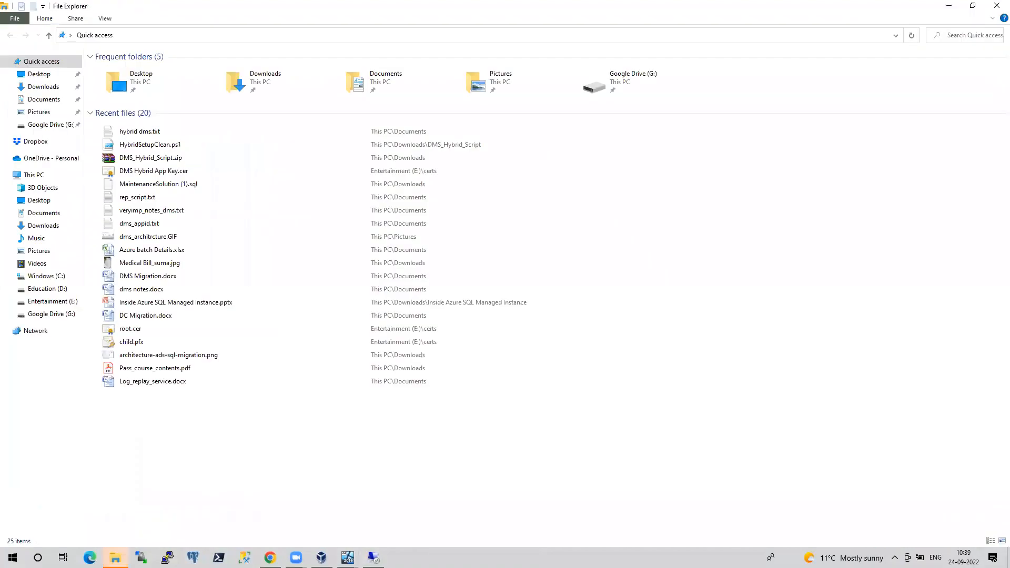
{"action": "double_click", "coordinate": [150, 200]}
{"action": "left_click_drag", "start_coordinate": [658, 274], "coordinate": [578, 192]}
{"action": "key", "text": "ctrl+c"}
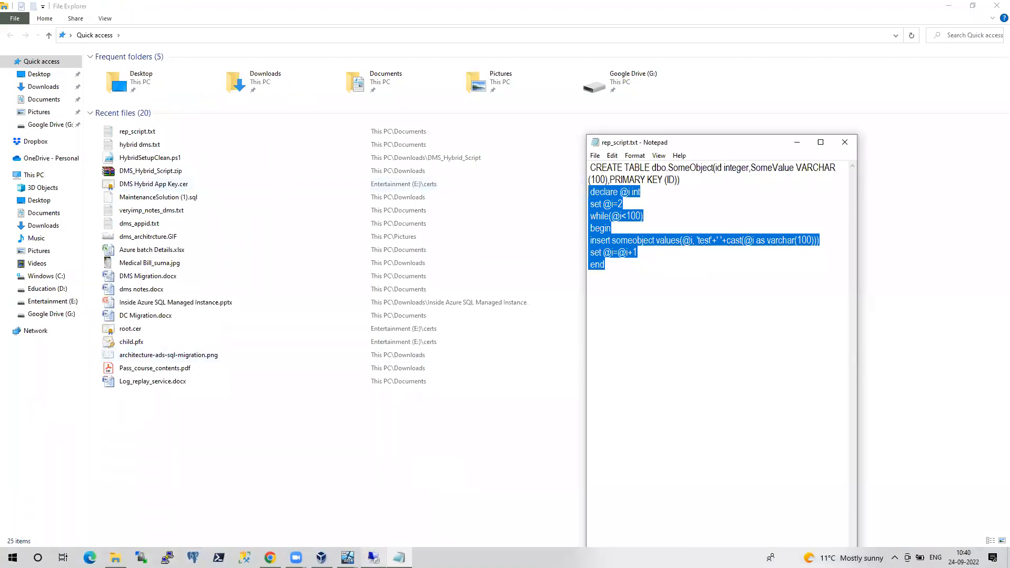
{"action": "left_click", "coordinate": [374, 558]}
In a new test15 query, paste the insert loop and run SELECT * FROM SomeObject, returning 108 rows
{"action": "right_click", "coordinate": [66, 136]}
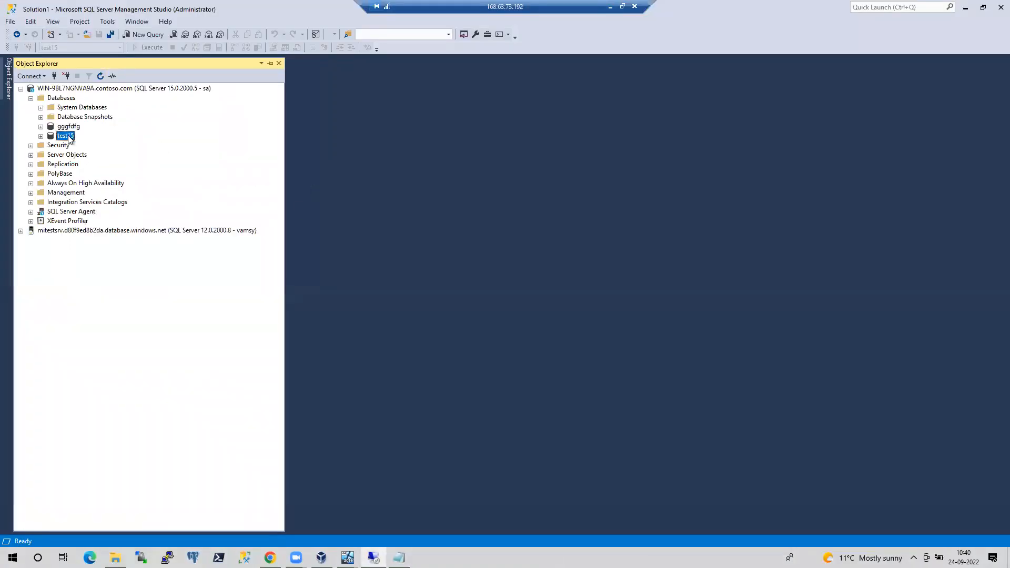
{"action": "left_click", "coordinate": [111, 153]}
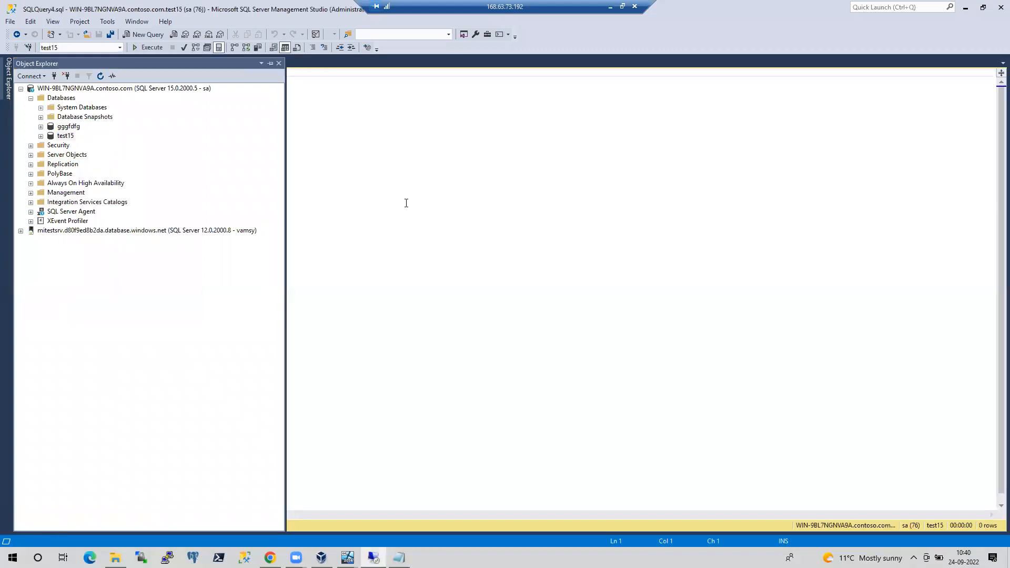
{"action": "key", "text": "ctrl+v"}
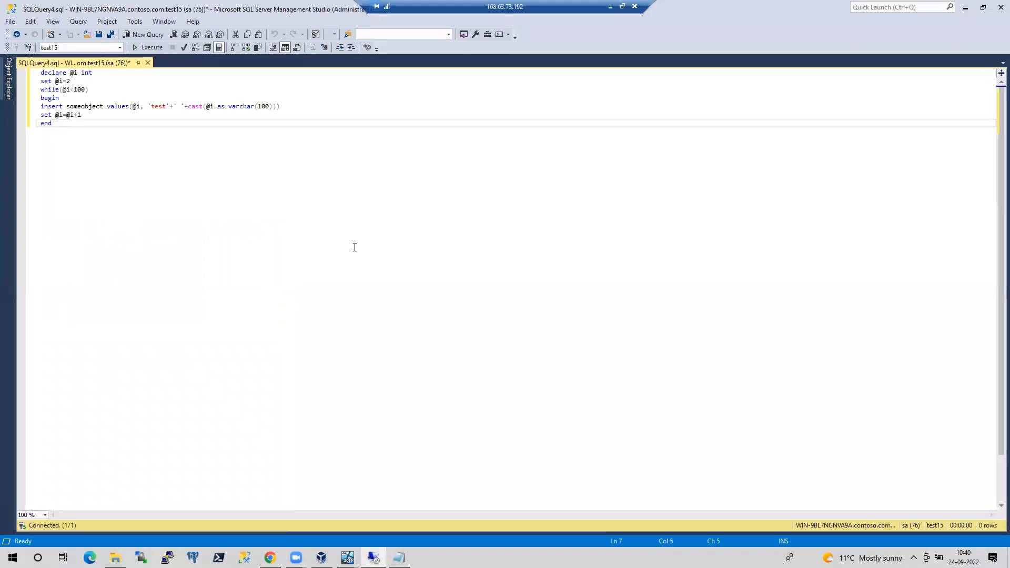
{"action": "key", "text": "Return"}
{"action": "key", "text": "Return"}
{"action": "type", "text": "select *"}
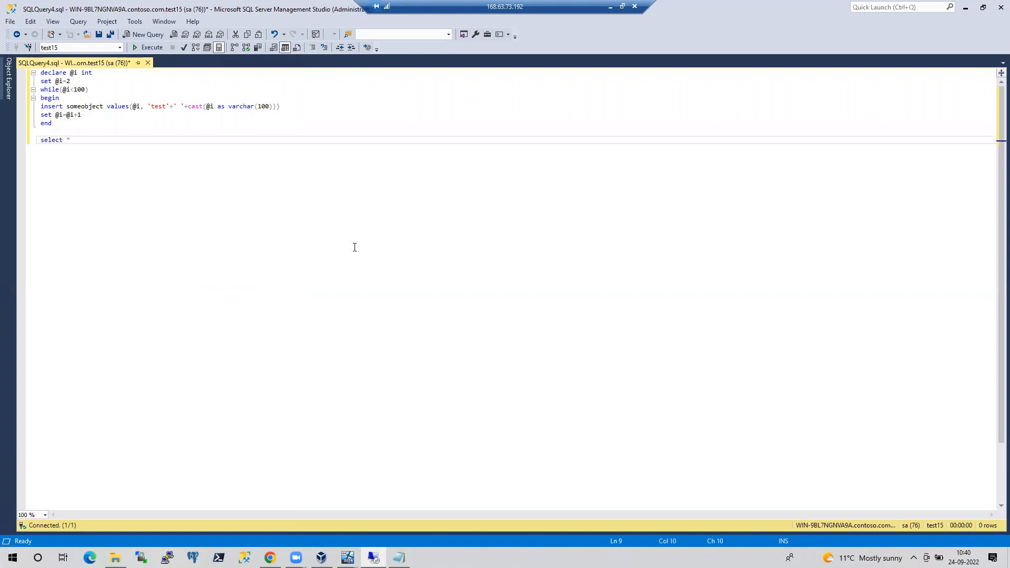
{"action": "type", "text": " from some"}
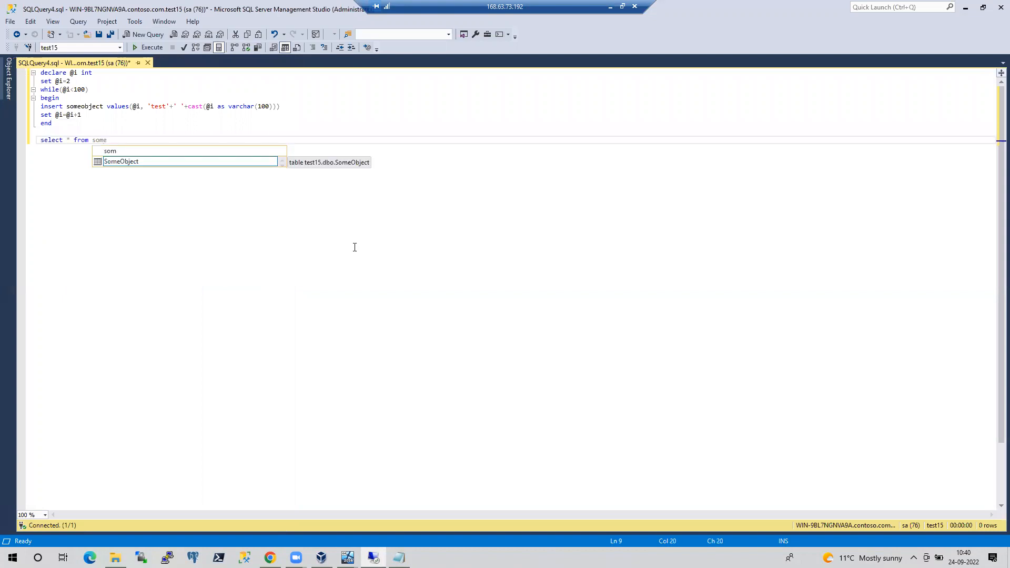
{"action": "key", "text": "Tab"}
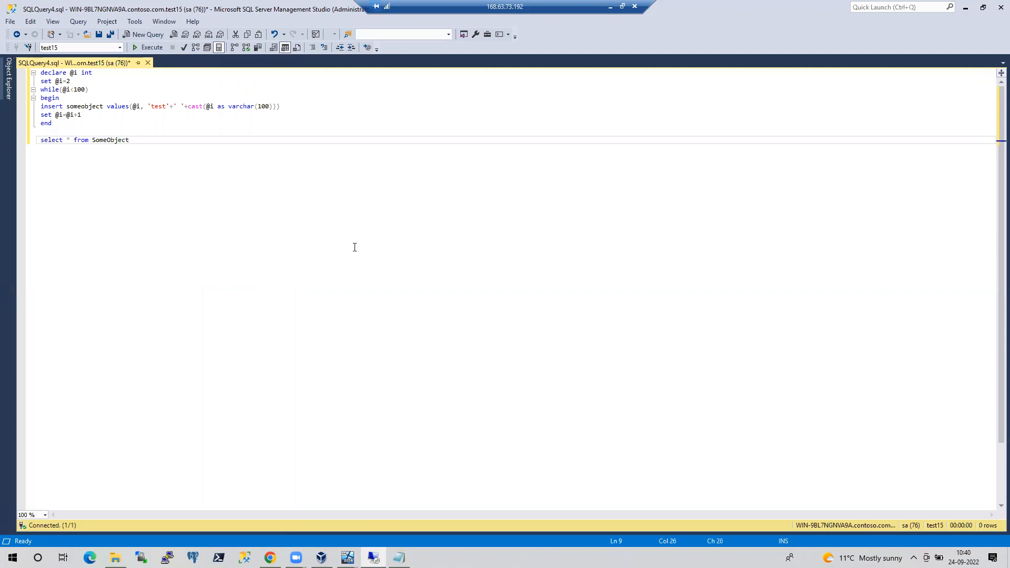
{"action": "key", "text": "shift+Home"}
{"action": "key", "text": "F5"}
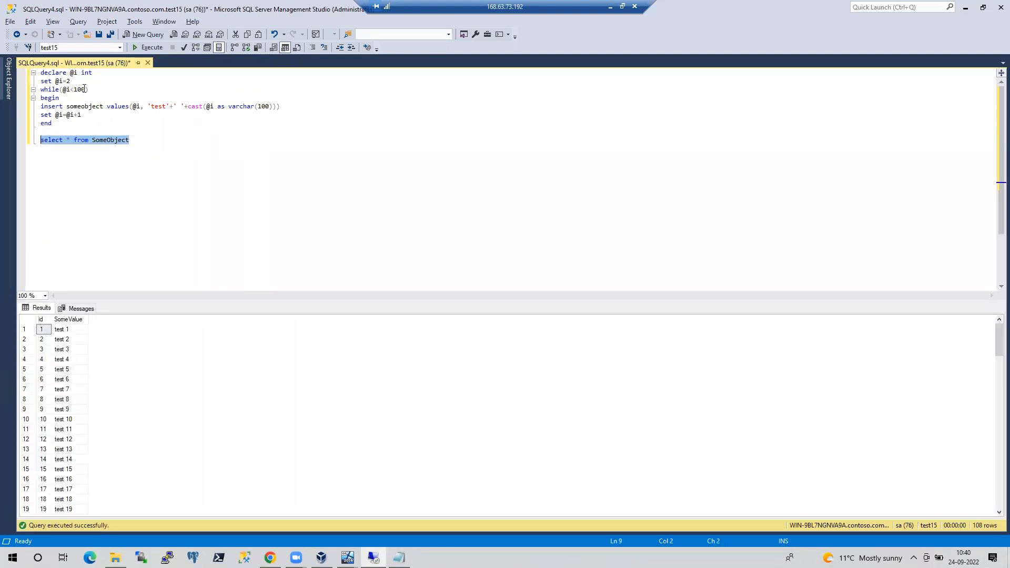
Change the loop to start at 109 and run up to 1000000
{"action": "left_click", "coordinate": [84, 88]}
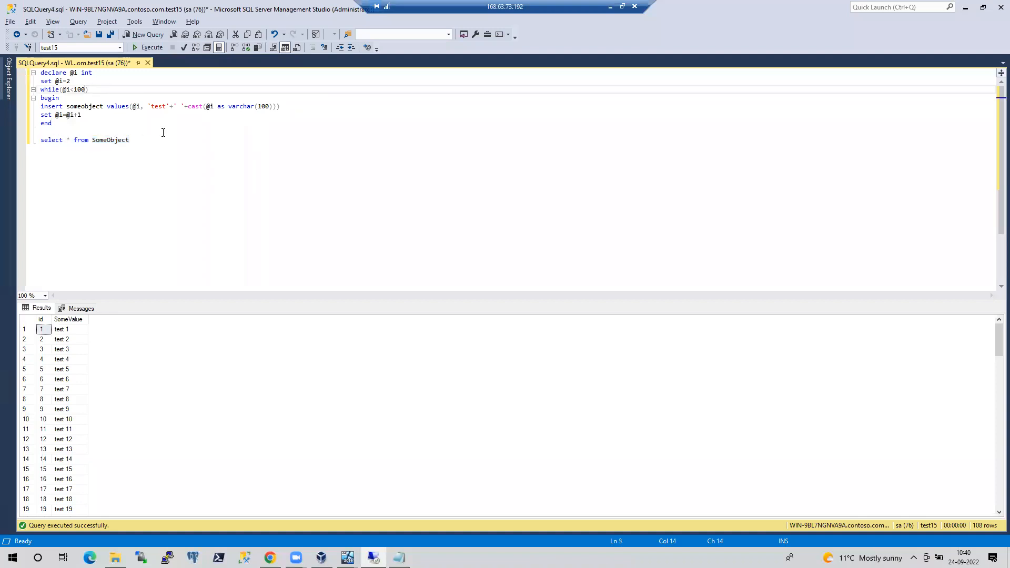
{"action": "left_click", "coordinate": [75, 83]}
{"action": "key", "text": "BackSpace"}
{"action": "type", "text": "109"}
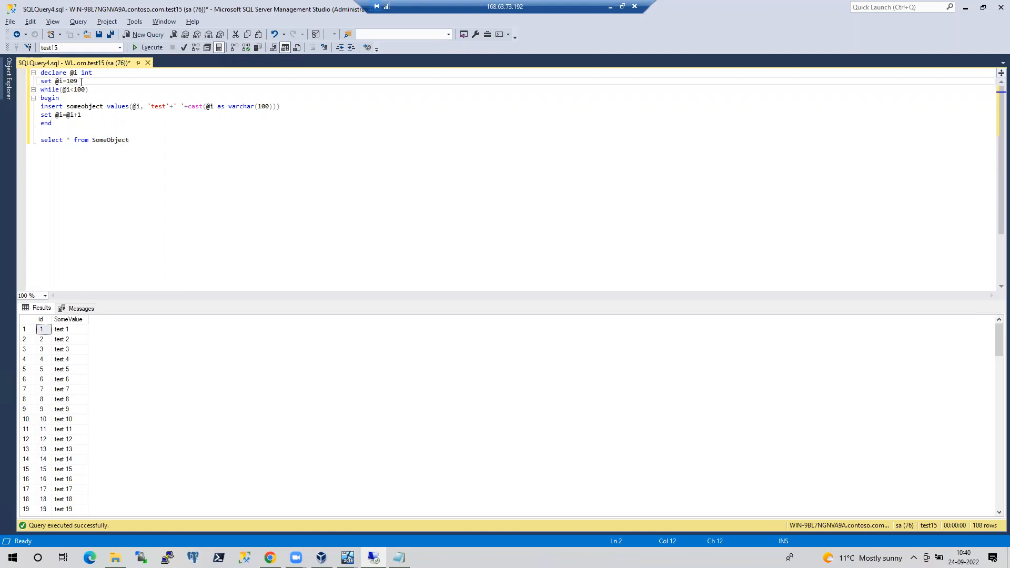
{"action": "left_click", "coordinate": [86, 92]}
{"action": "type", "text": "0000"}
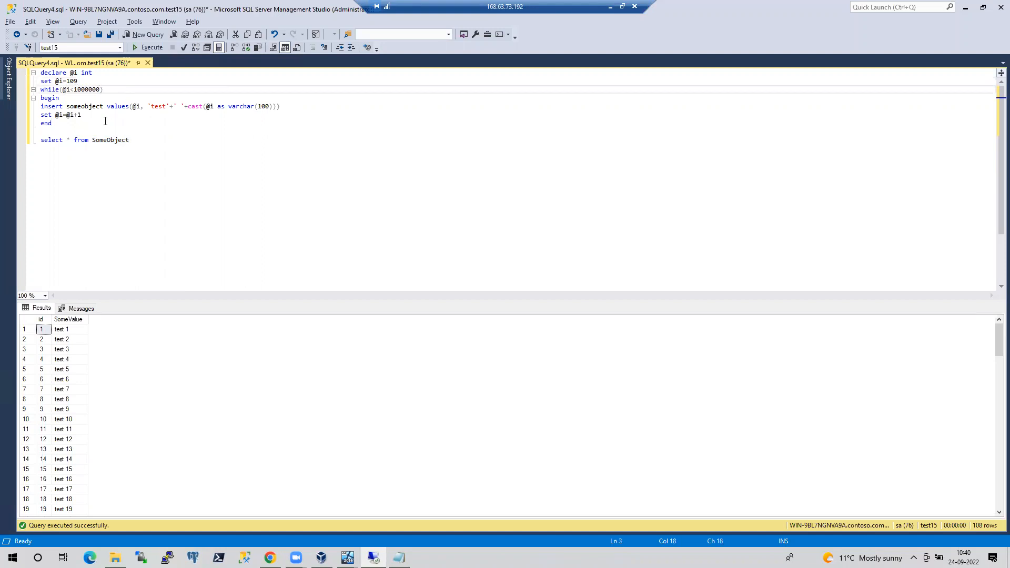
Add WAITFOR DELAY '00:00:05' inside the loop
{"action": "left_click", "coordinate": [103, 115]}
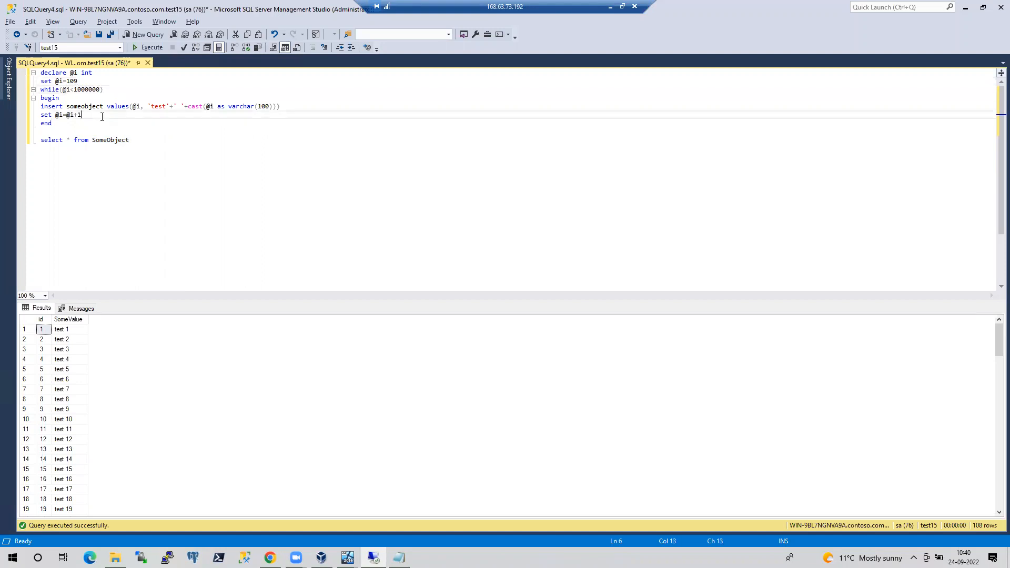
{"action": "key", "text": "Return"}
{"action": "type", "text": "waitfor de"}
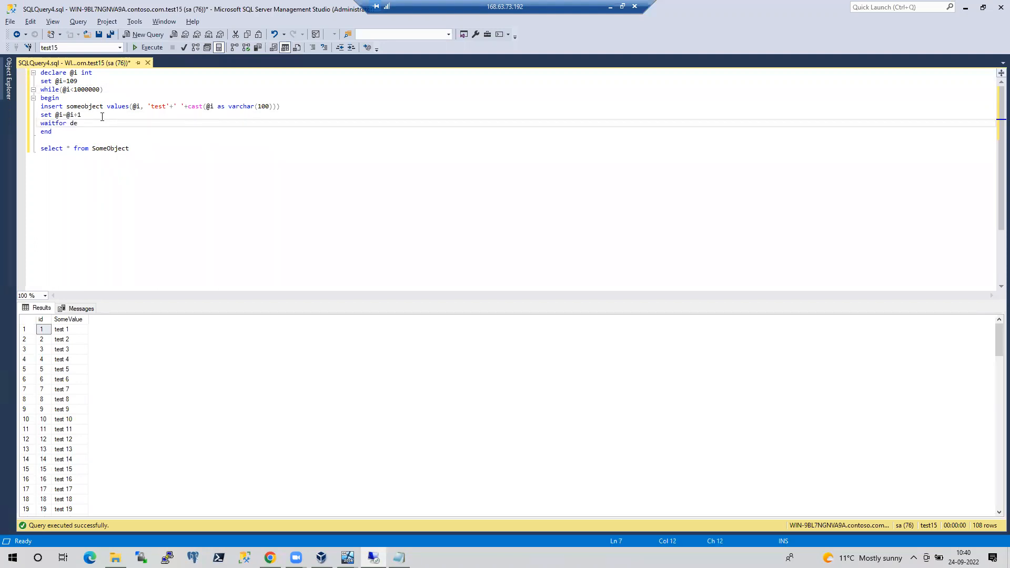
{"action": "type", "text": "lay '00:00"}
{"action": "key", "text": "BackSpace"}
{"action": "type", "text": "05'"}
Add SET NOCOUNT ON as the script's first line
{"action": "left_click", "coordinate": [42, 75]}
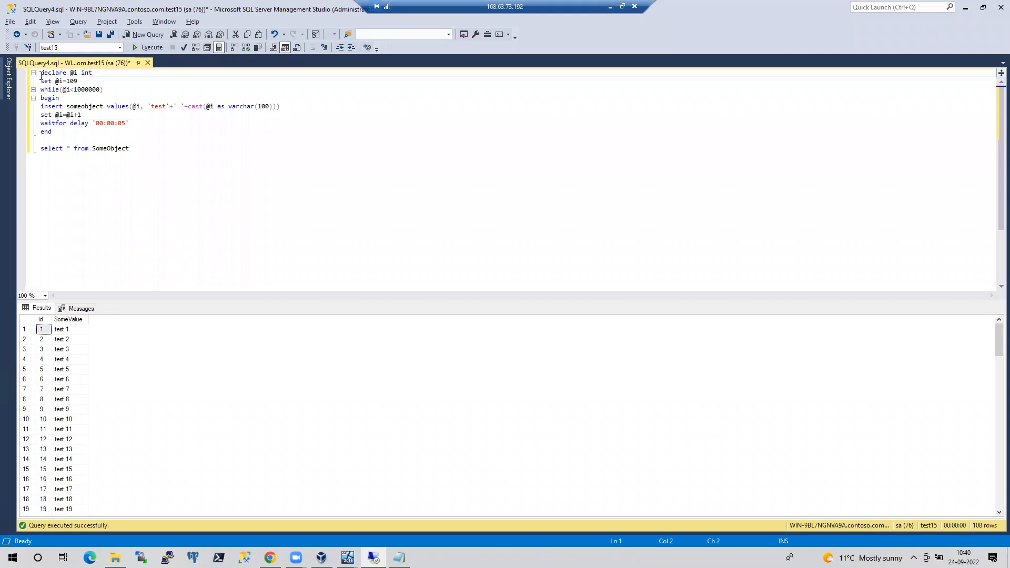
{"action": "key", "text": "Return"}
{"action": "key", "text": "Up"}
{"action": "type", "text": "set nocount"}
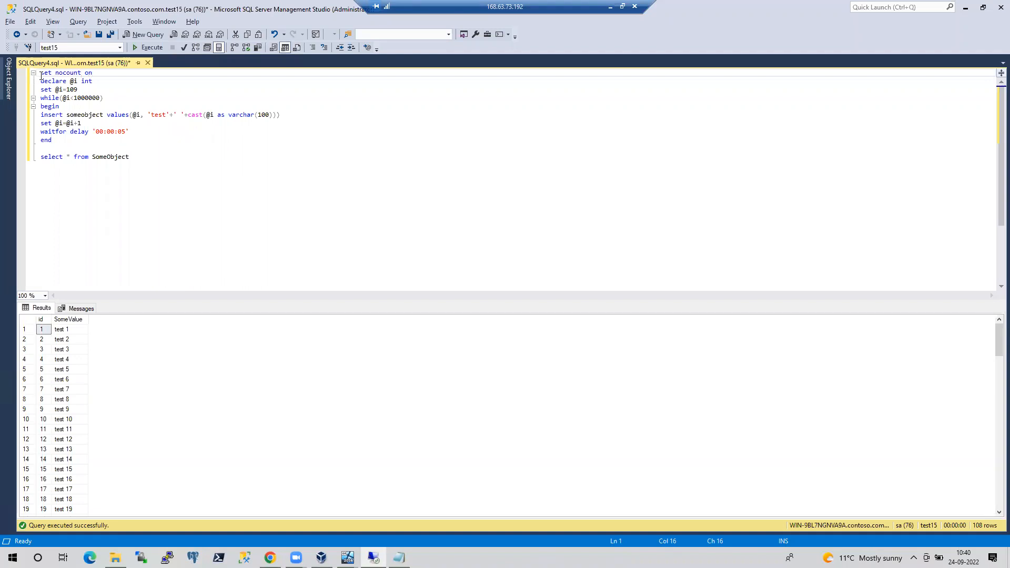
{"action": "left_click", "coordinate": [41, 76], "text": "shift"}
Run SET NOCOUNT ON, then start the SomeObject insert loop
{"action": "key", "text": "F5"}
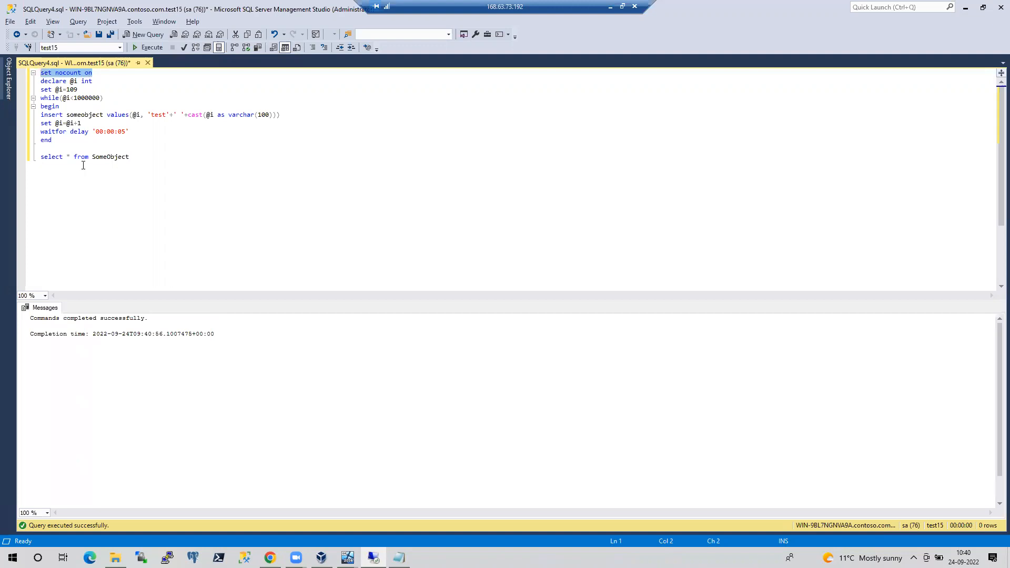
{"action": "left_click_drag", "start_coordinate": [55, 142], "coordinate": [32, 87]}
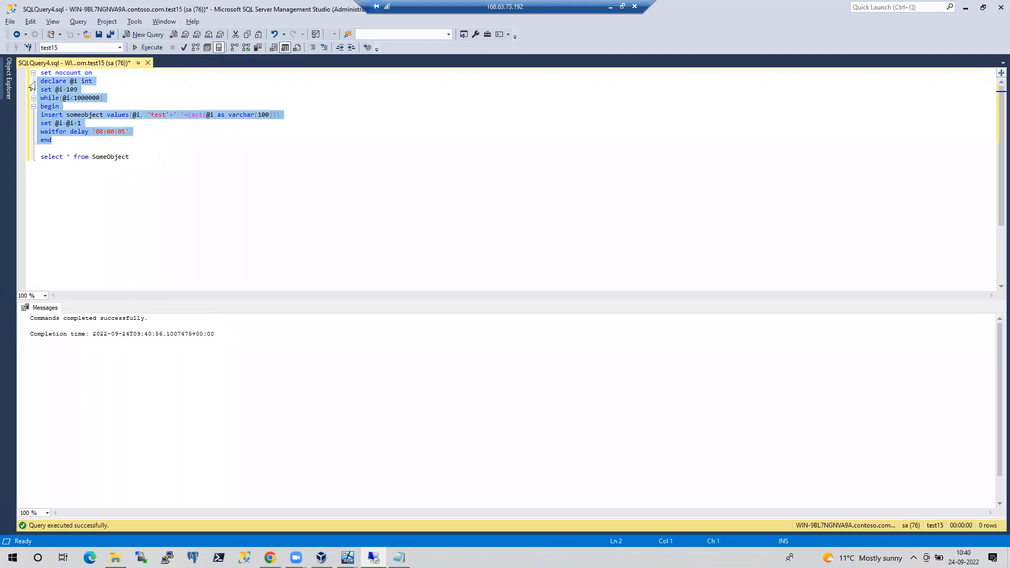
{"action": "key", "text": "F5"}
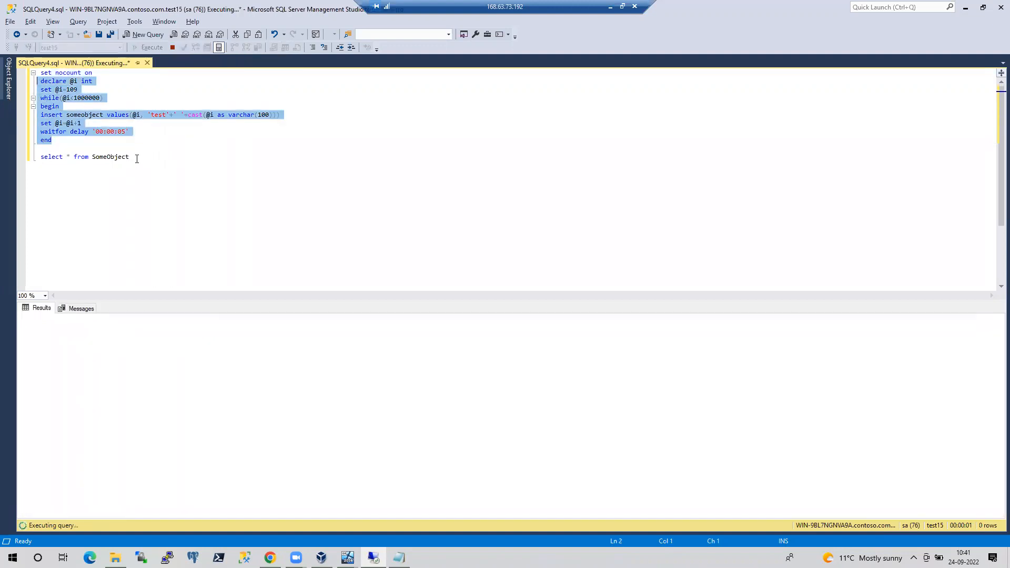
Move the SELECT * FROM SomeObject line into a new query window and run it
{"action": "left_click_drag", "start_coordinate": [135, 158], "coordinate": [27, 167]}
{"action": "key", "text": "ctrl+c"}
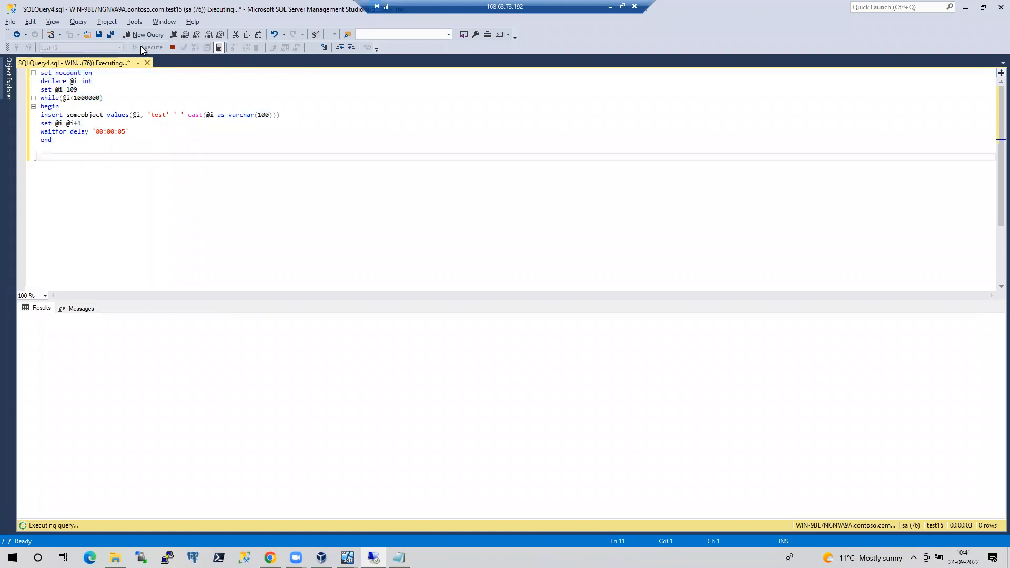
{"action": "left_click", "coordinate": [141, 33]}
{"action": "key", "text": "ctrl+v"}
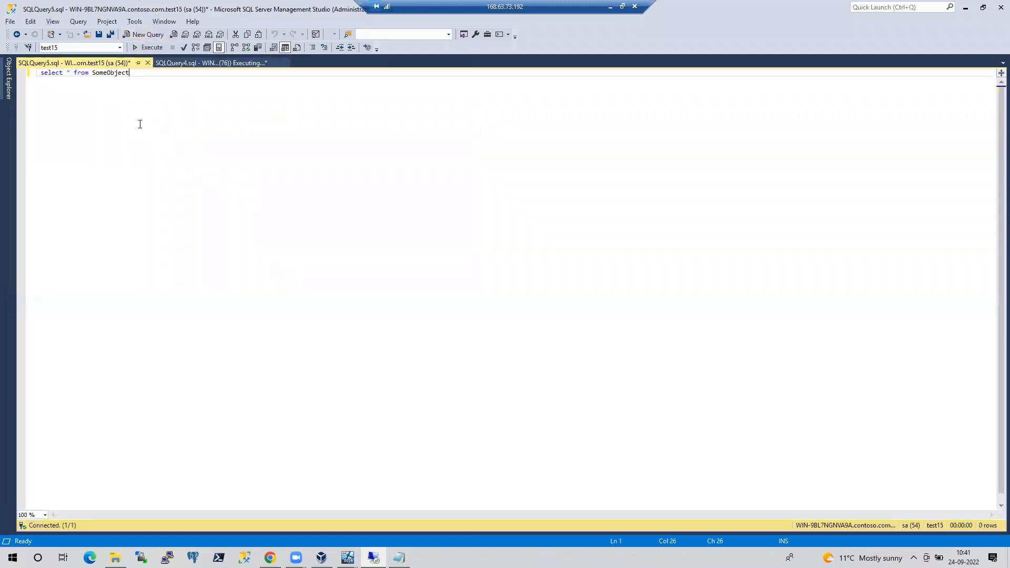
{"action": "key", "text": "F5"}
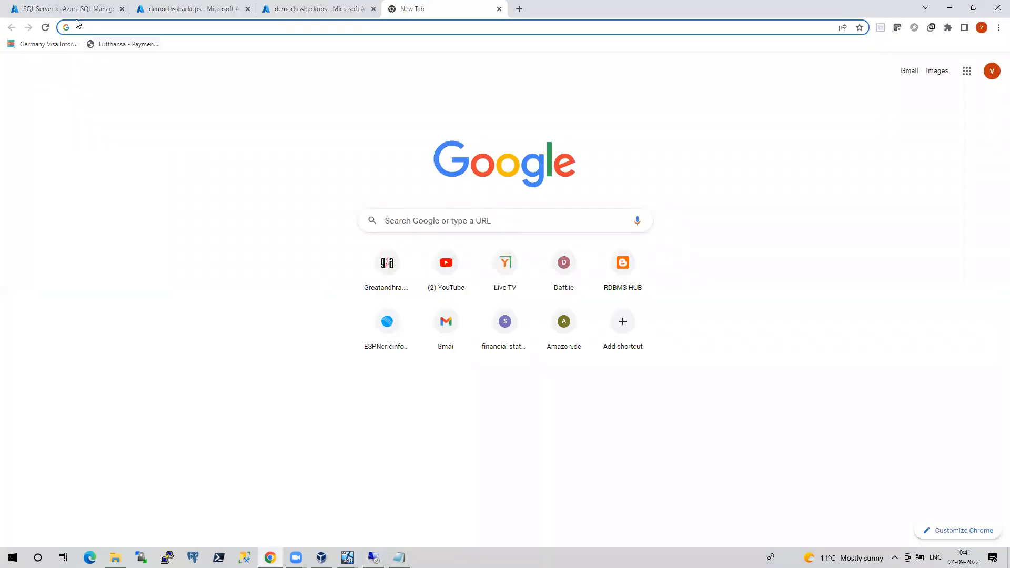
Check the wizard's source instance name field, then return to SSMS's Object Explorer listing test15
{"action": "left_click", "coordinate": [78, 8]}
{"action": "left_click", "coordinate": [204, 159]}
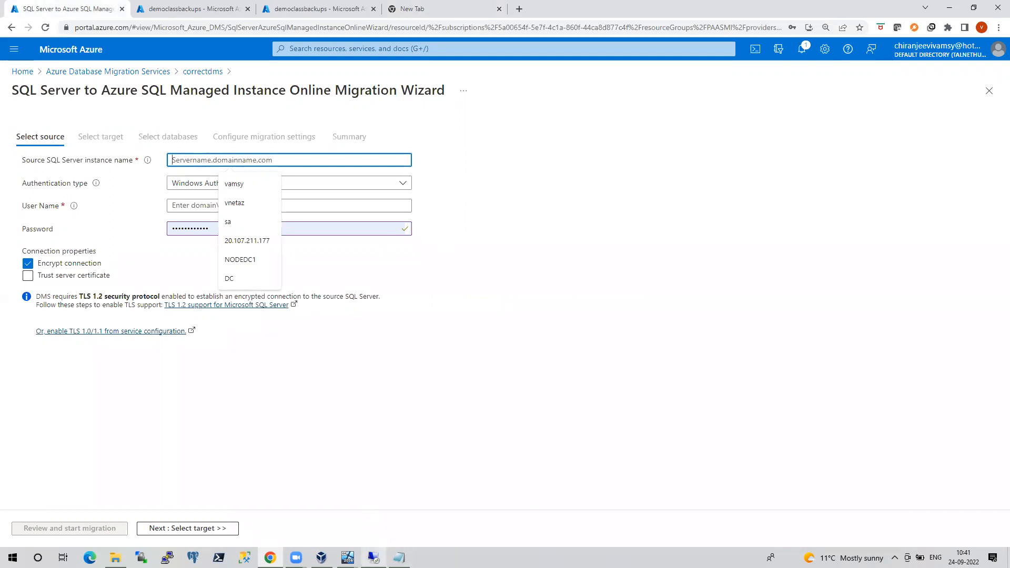
{"action": "mouse_move", "coordinate": [374, 556]}
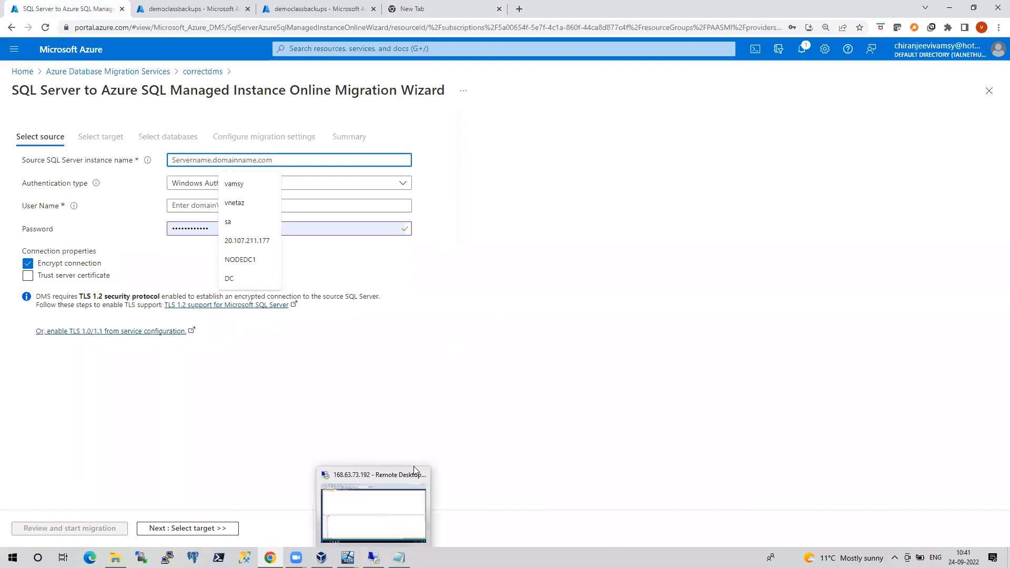
{"action": "mouse_move", "coordinate": [322, 556]}
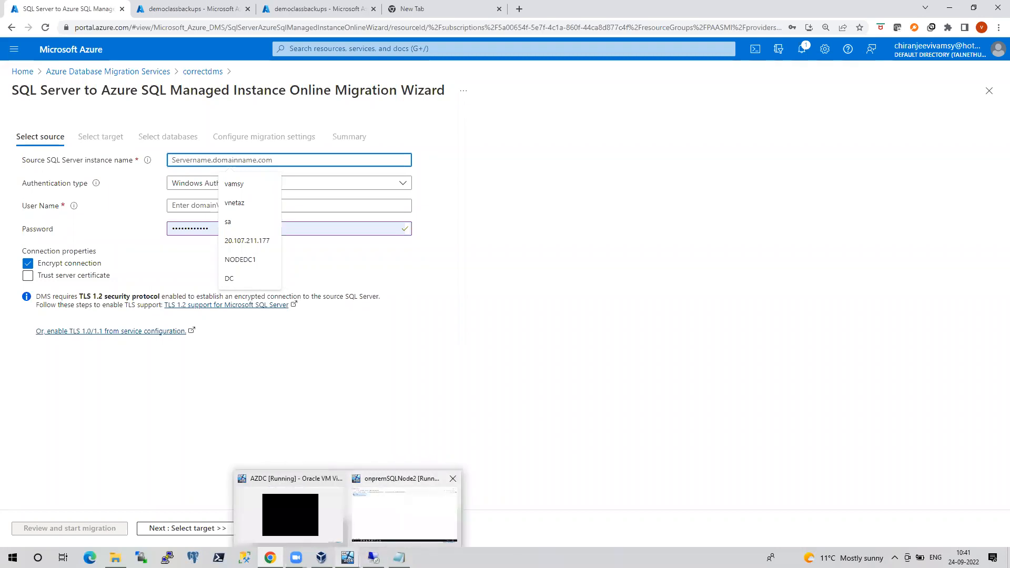
{"action": "left_click", "coordinate": [403, 518]}
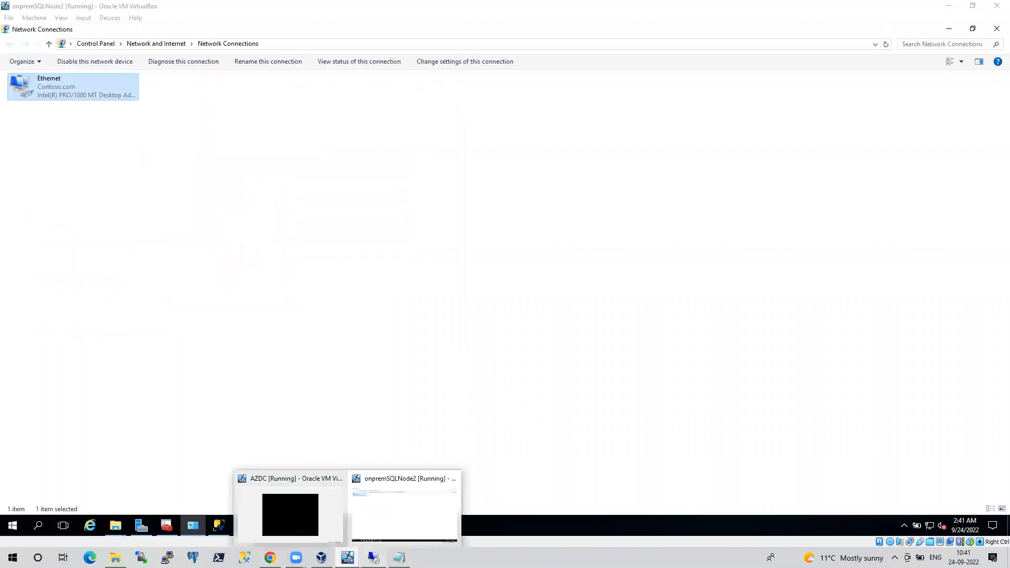
{"action": "left_click", "coordinate": [374, 558]}
{"action": "left_click", "coordinate": [6, 78]}
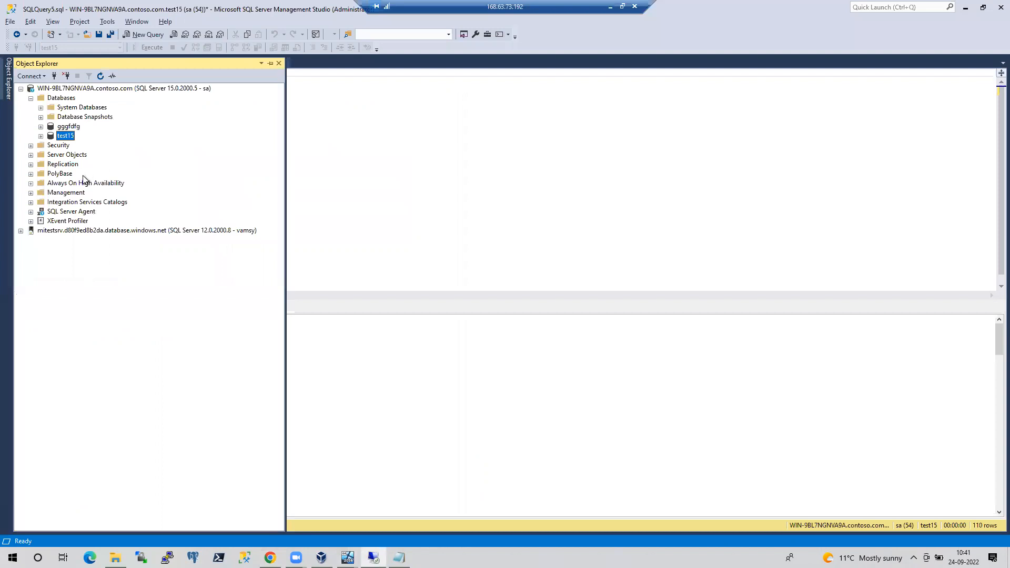
Start the DatabaseBackup - USER_DATABASES - FULL job from Job Activity Monitor, then minimize the remote session
{"action": "double_click", "coordinate": [72, 211]}
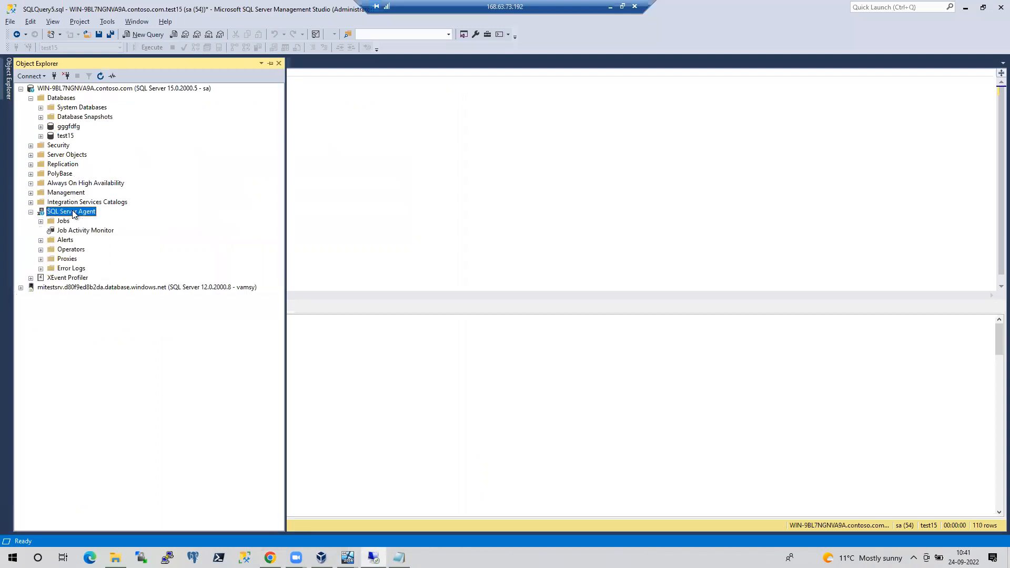
{"action": "double_click", "coordinate": [100, 231]}
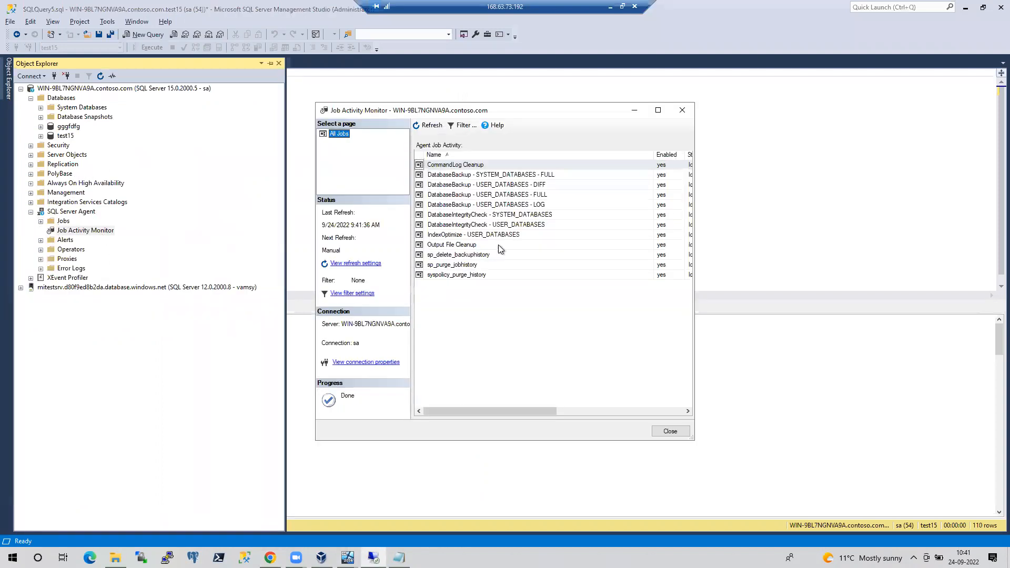
{"action": "left_click", "coordinate": [509, 197]}
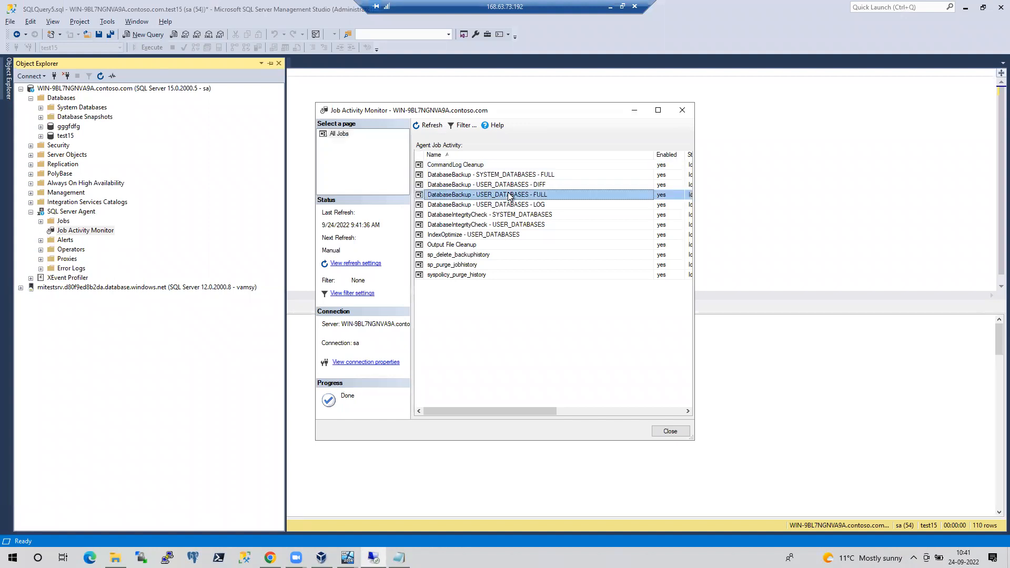
{"action": "right_click", "coordinate": [509, 197]}
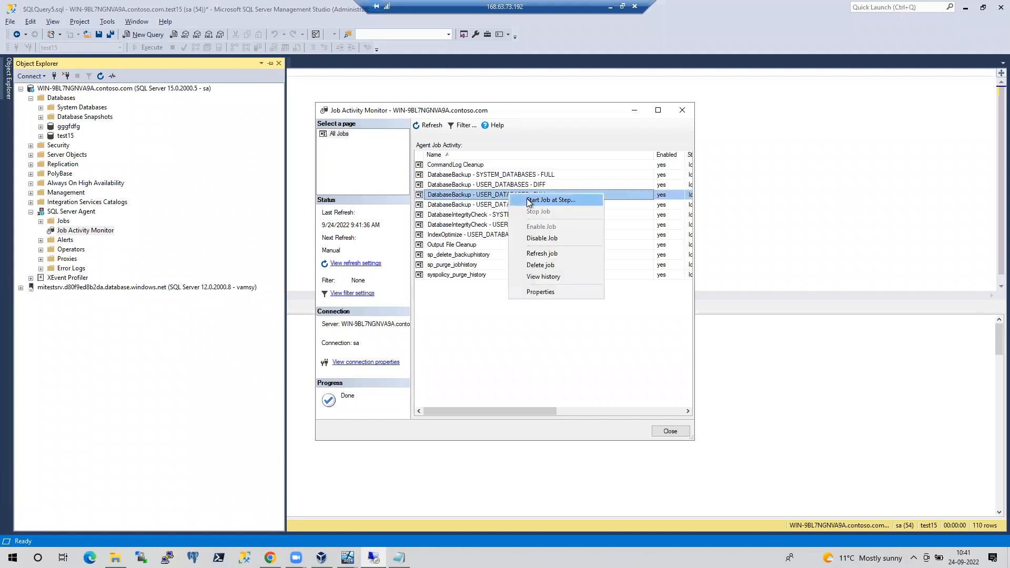
{"action": "left_click", "coordinate": [526, 199]}
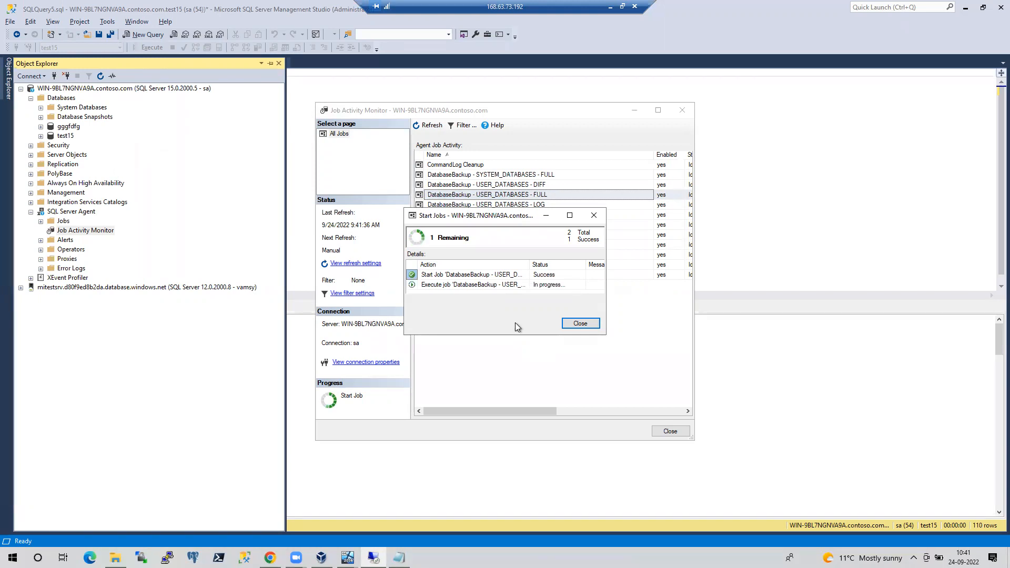
{"action": "left_click", "coordinate": [573, 322]}
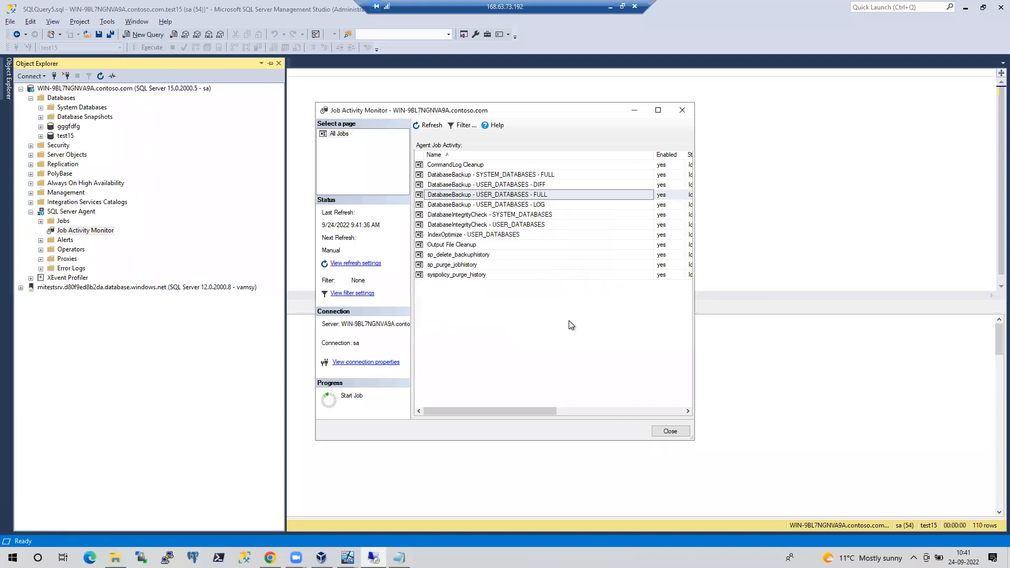
{"action": "left_click", "coordinate": [612, 6]}
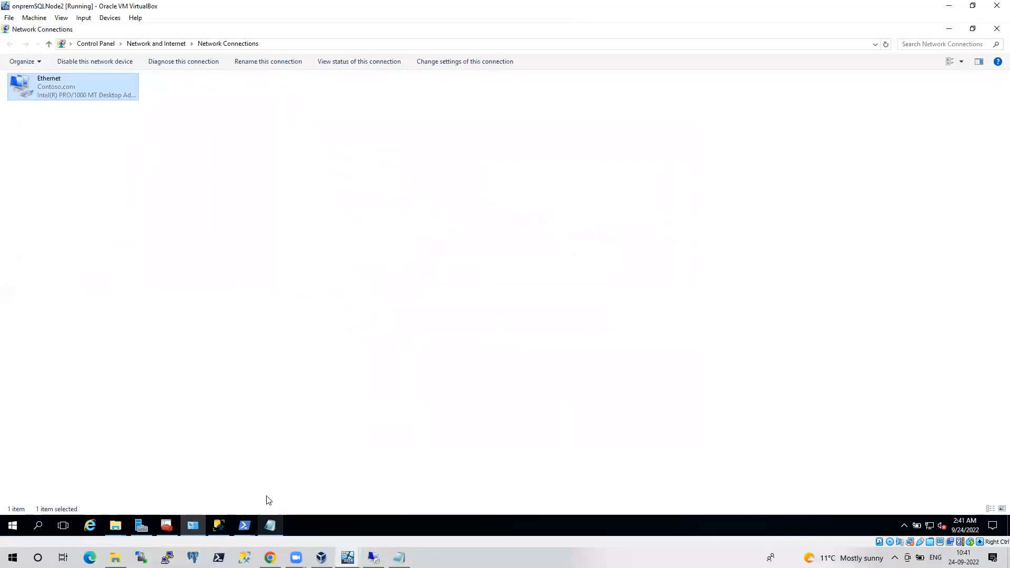
Bring up the E:\backups folder window listing the new gggfdfg and test15 FULL .bak files
{"action": "mouse_move", "coordinate": [270, 526]}
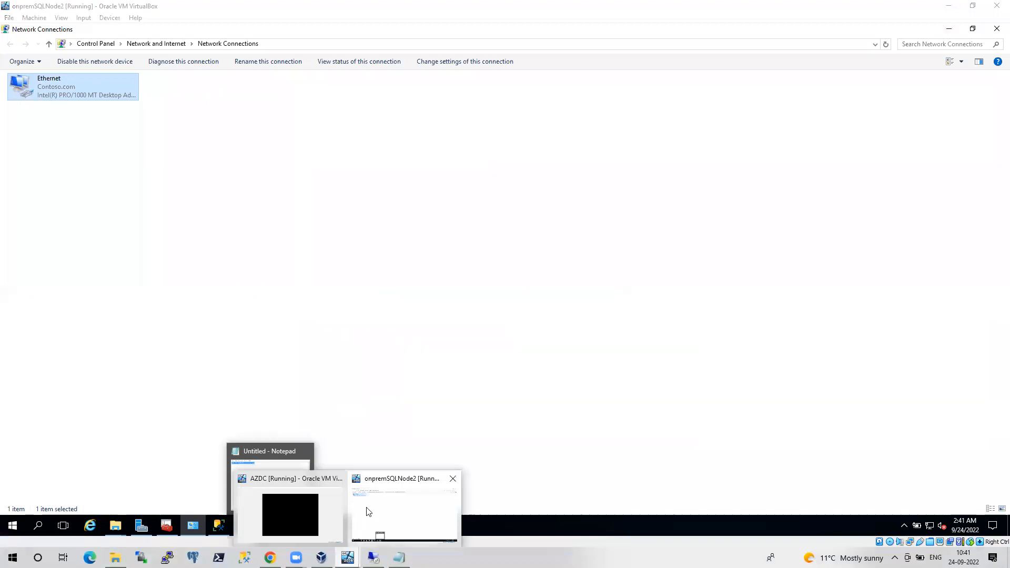
{"action": "left_click", "coordinate": [194, 276]}
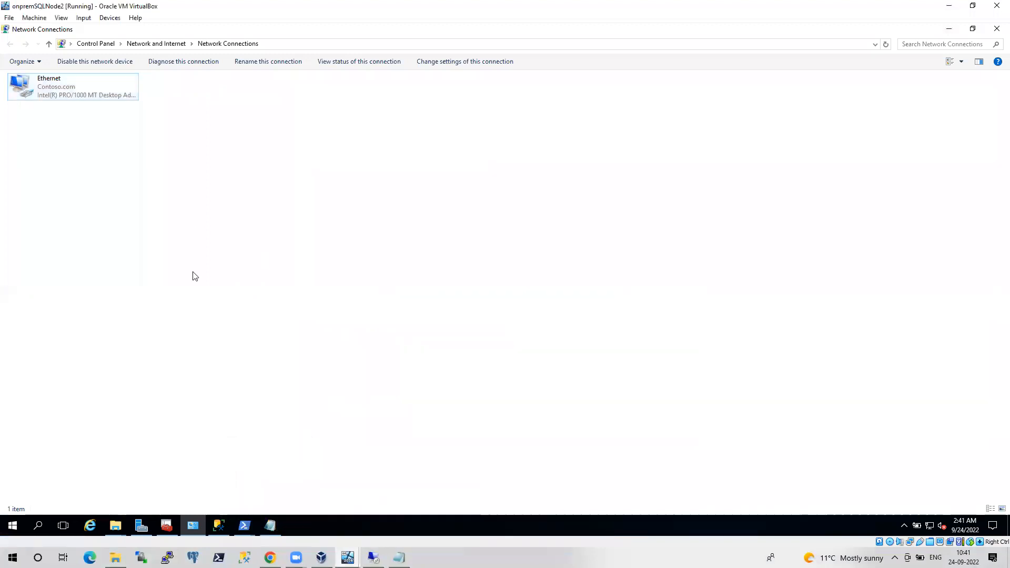
{"action": "left_click", "coordinate": [115, 526]}
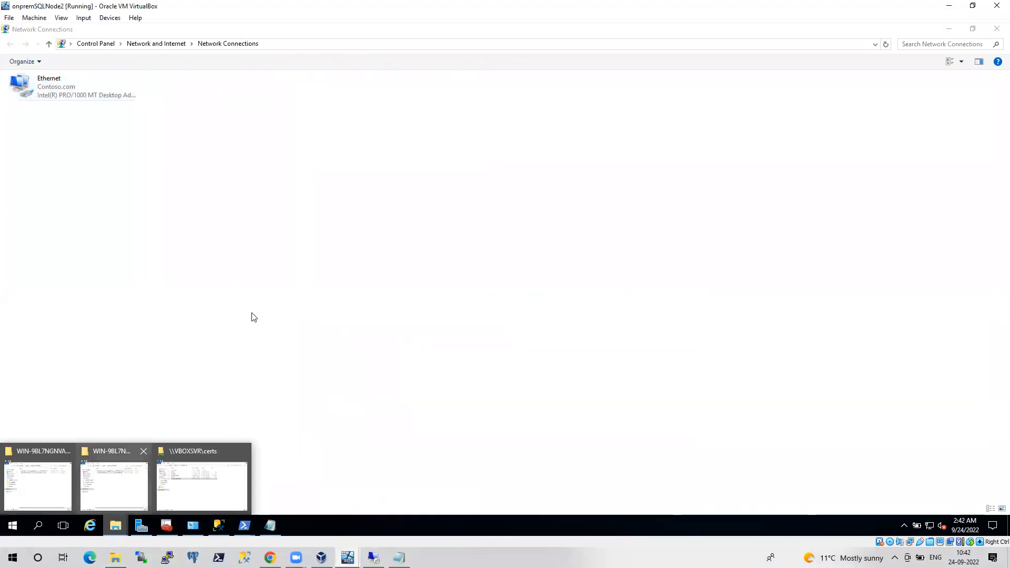
{"action": "left_click", "coordinate": [50, 494]}
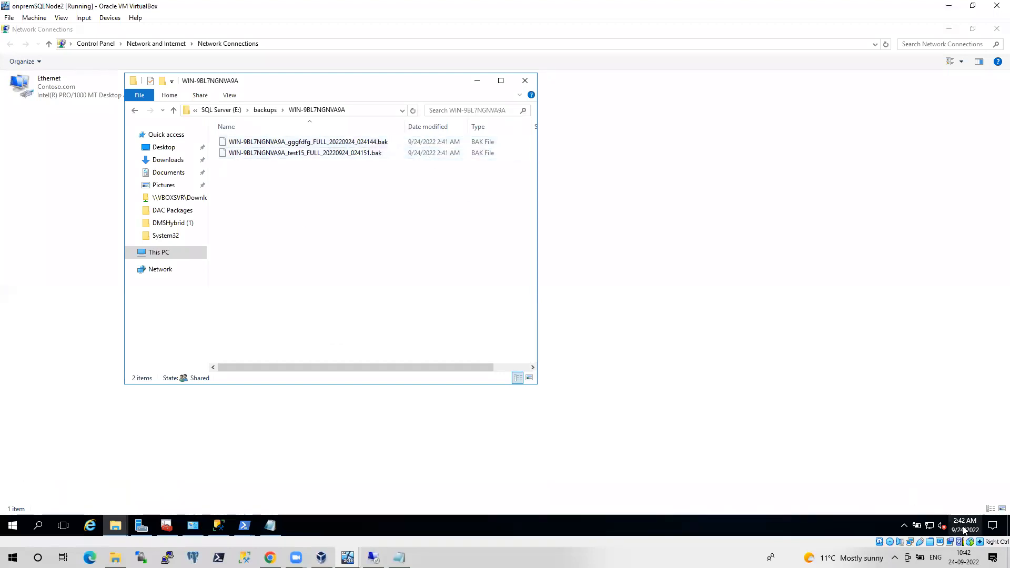
{"action": "mouse_move", "coordinate": [964, 530]}
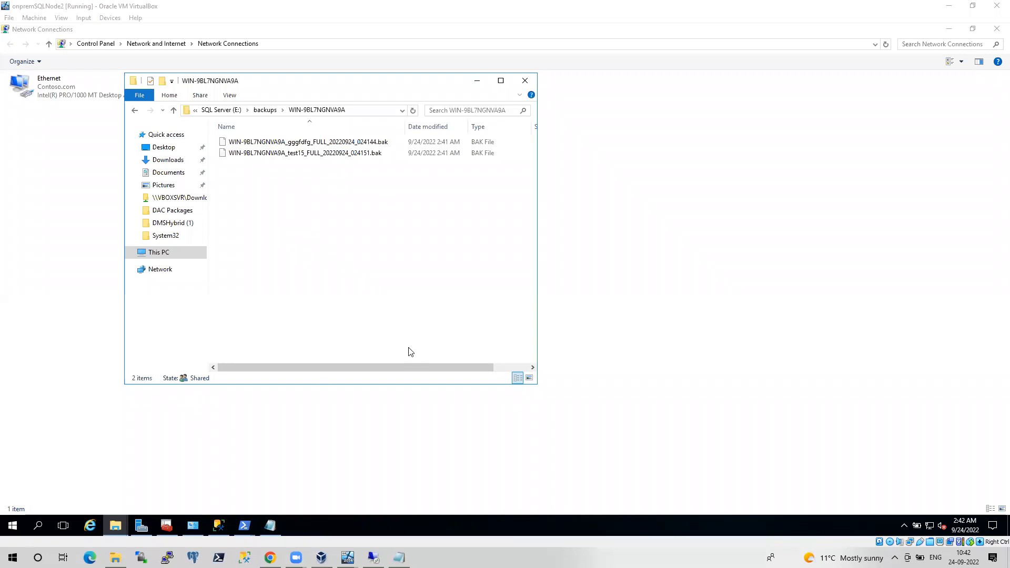
Enter source server 192.168.0.20 with SQL Authentication, user sa and its password
{"action": "mouse_move", "coordinate": [270, 558]}
{"action": "left_click", "coordinate": [241, 471]}
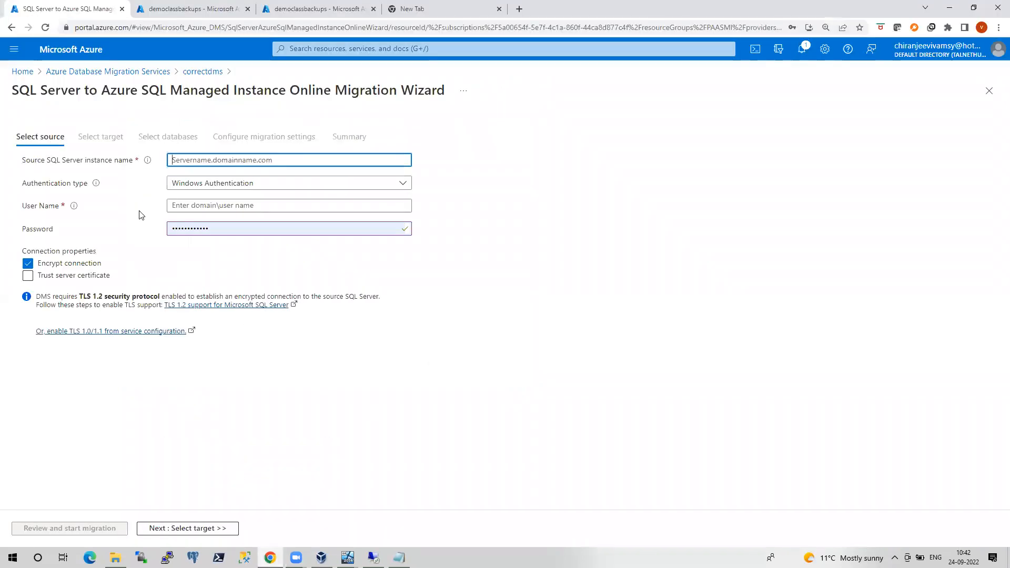
{"action": "type", "text": "192.168."}
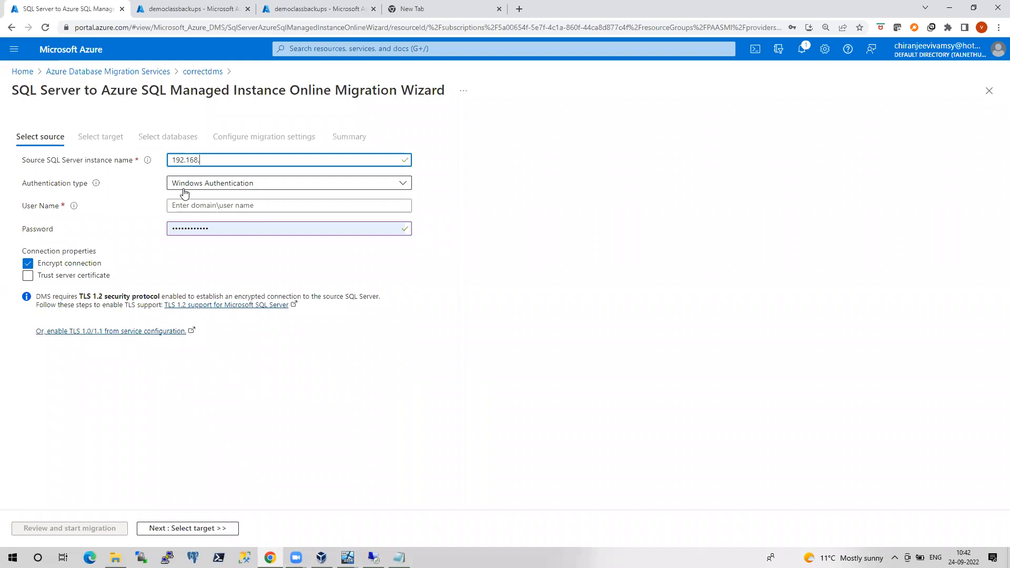
{"action": "type", "text": "0.20"}
{"action": "key", "text": "Tab"}
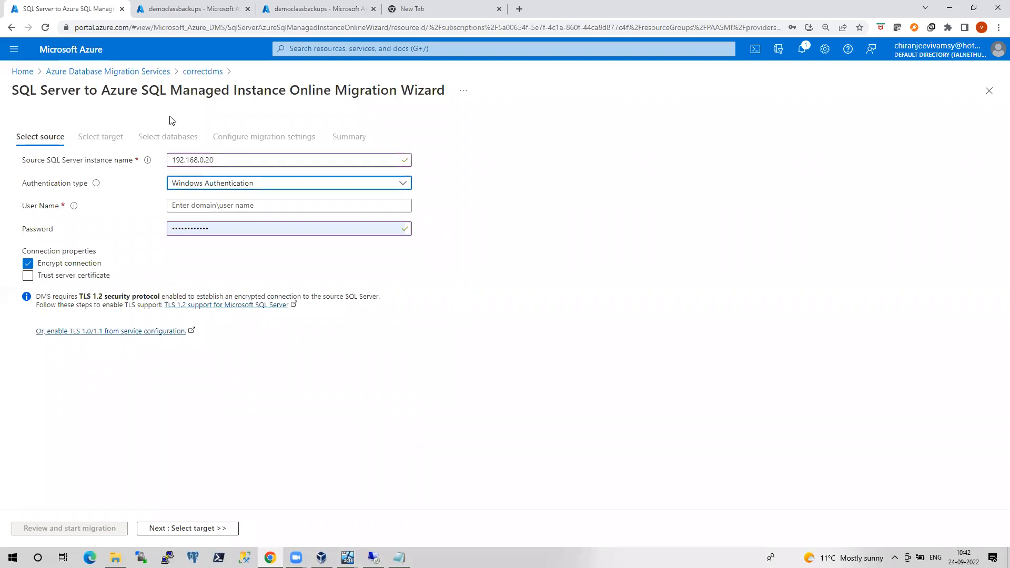
{"action": "left_click", "coordinate": [209, 186]}
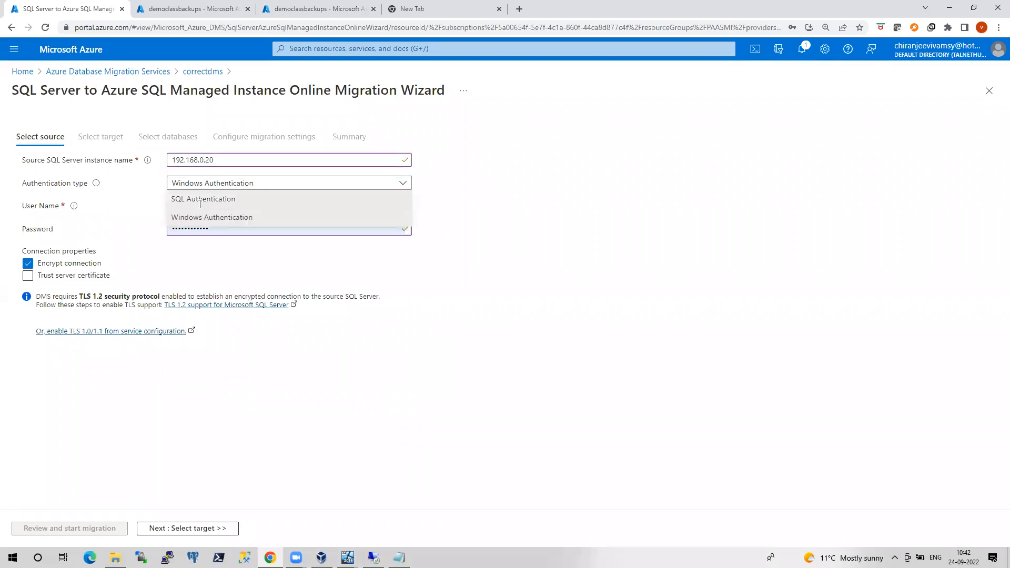
{"action": "left_click", "coordinate": [201, 201]}
{"action": "left_click", "coordinate": [201, 205]}
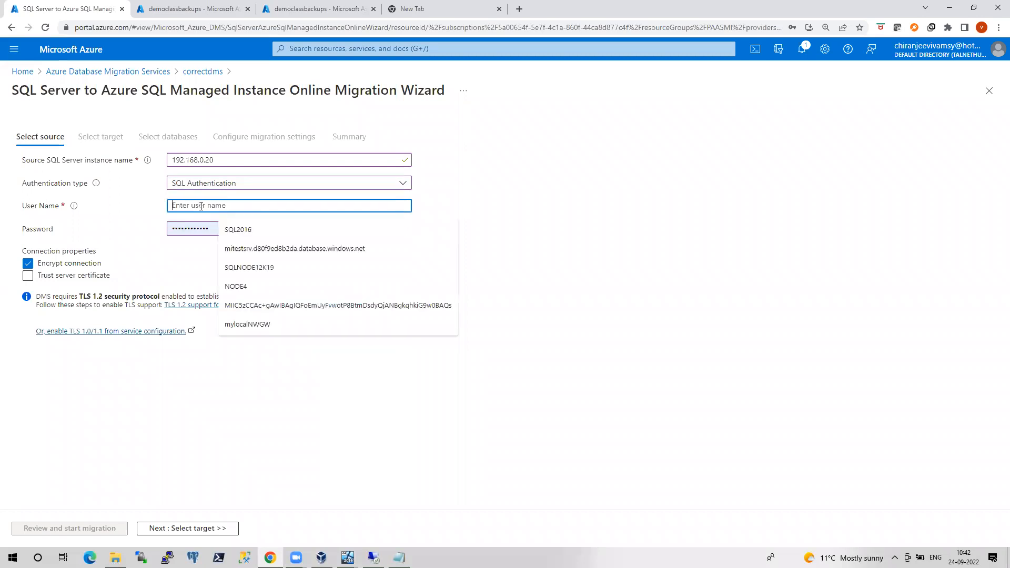
{"action": "type", "text": "sa"}
{"action": "key", "text": "Tab"}
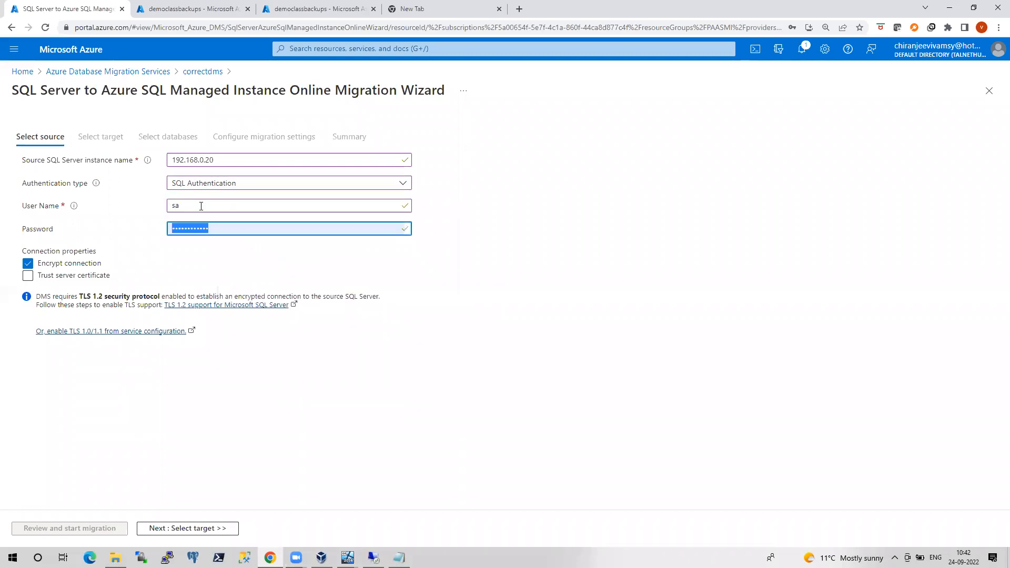
{"action": "type", "text": "••••••••••"}
Leave Encrypt connection and Trust server certificate unchecked, then proceed to Select target
{"action": "left_click", "coordinate": [29, 263]}
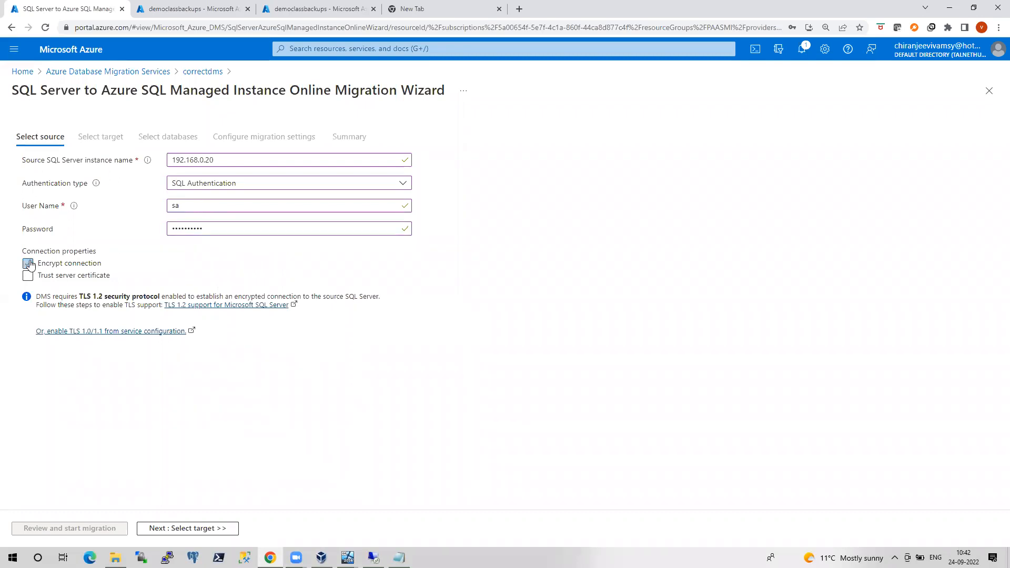
{"action": "left_click", "coordinate": [28, 263]}
{"action": "left_click", "coordinate": [26, 264]}
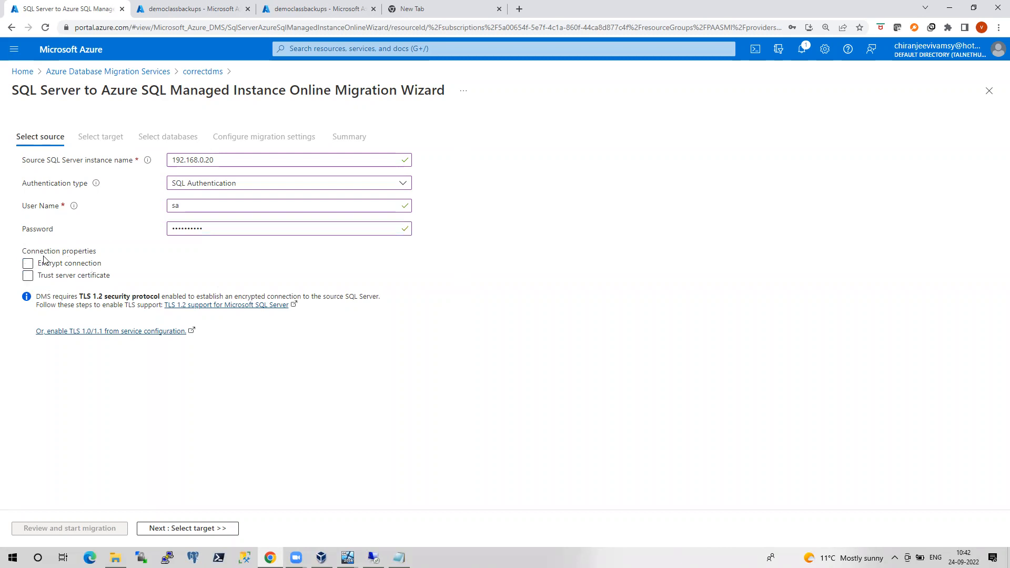
{"action": "left_click", "coordinate": [92, 275]}
{"action": "left_click", "coordinate": [92, 277]}
{"action": "left_click", "coordinate": [201, 533]}
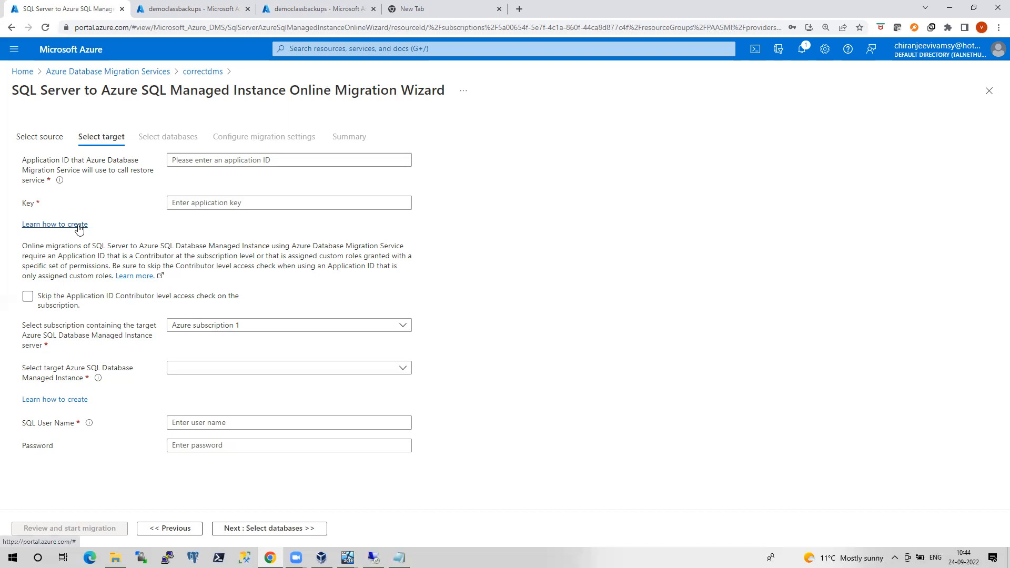
Read the Microsoft Learn article on creating an Azure AD app and service principal, then return to the wizard
{"action": "left_click", "coordinate": [78, 225]}
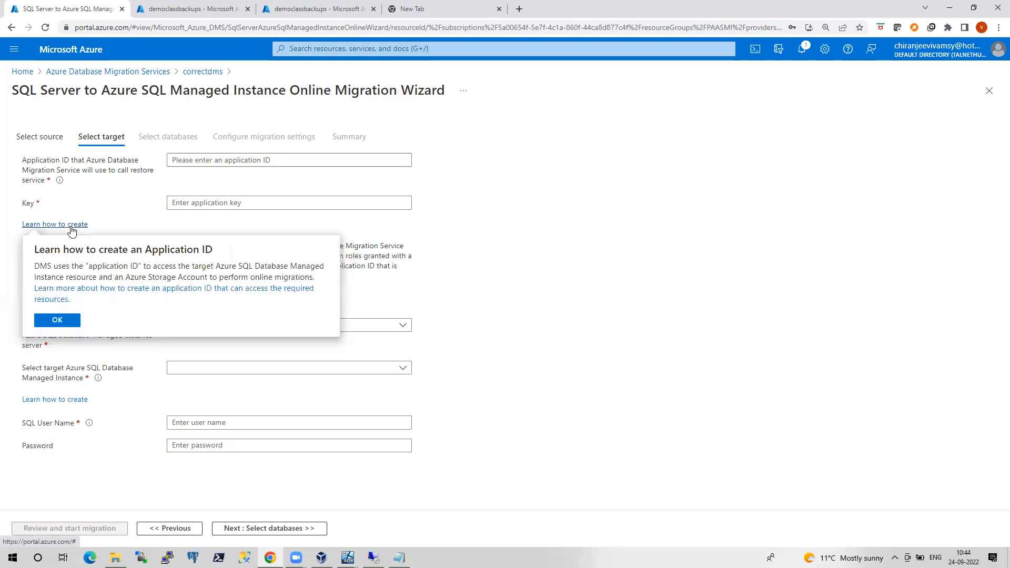
{"action": "left_click", "coordinate": [121, 289]}
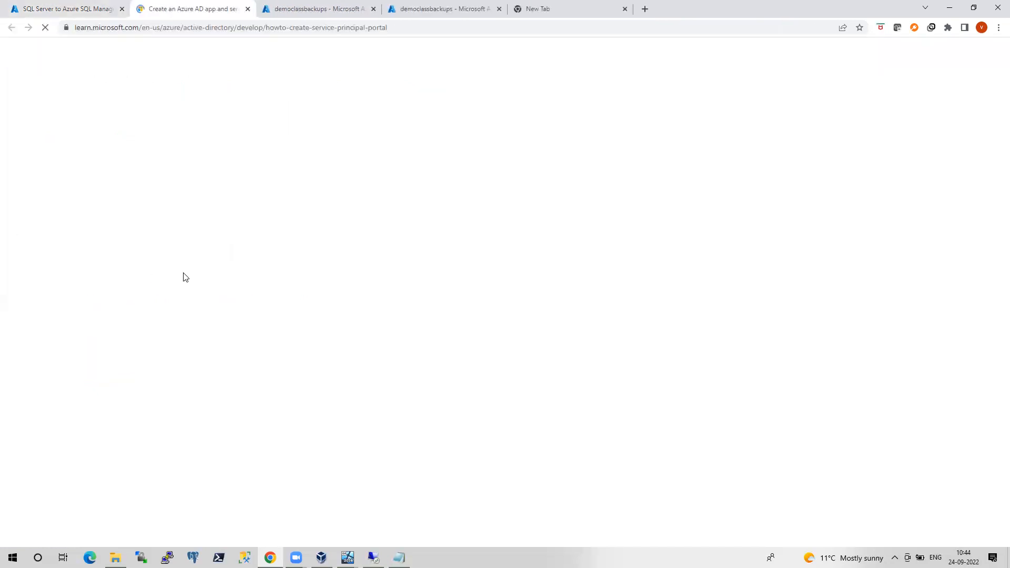
{"action": "scroll", "coordinate": [561, 319], "scroll_direction": "down", "scroll_amount": 12}
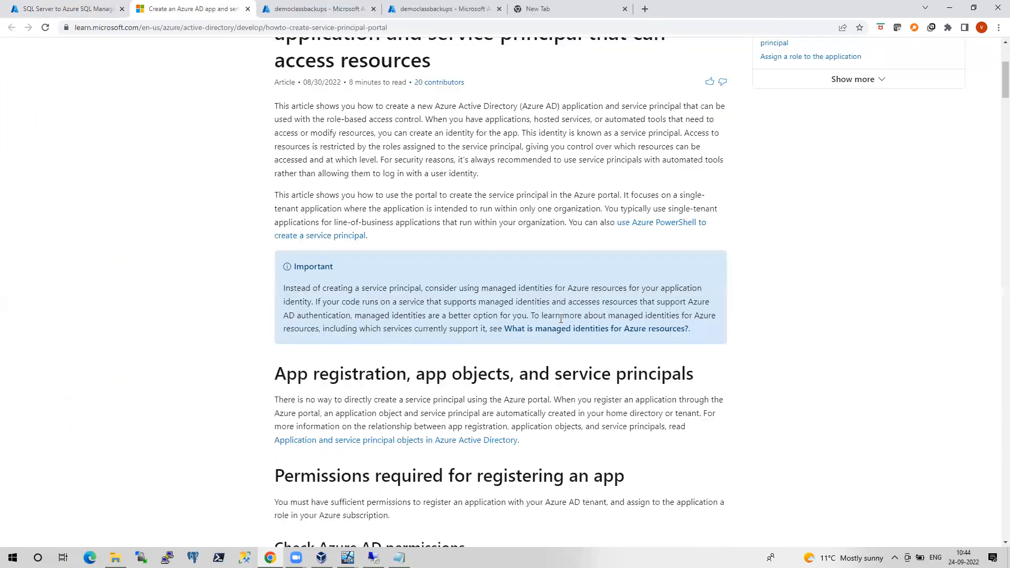
{"action": "scroll", "coordinate": [561, 322], "scroll_direction": "down", "scroll_amount": 3}
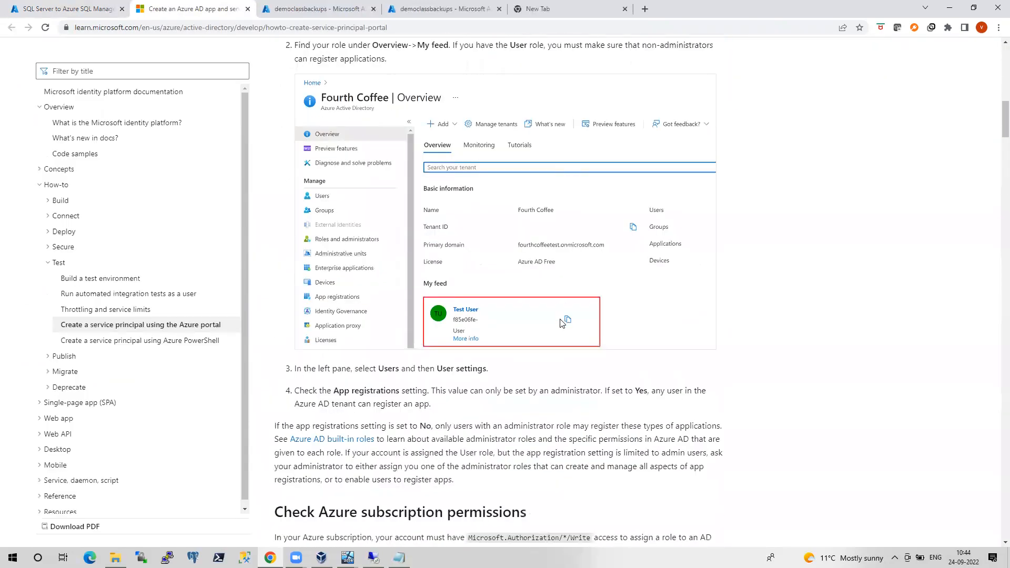
{"action": "scroll", "coordinate": [449, 178], "scroll_direction": "down", "scroll_amount": 9}
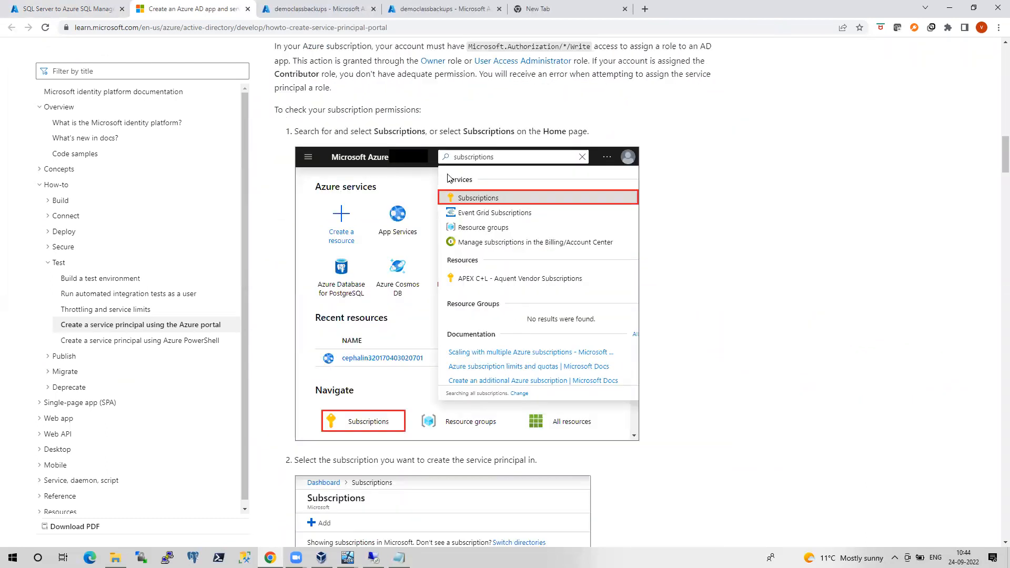
{"action": "scroll", "coordinate": [600, 243], "scroll_direction": "down", "scroll_amount": 7}
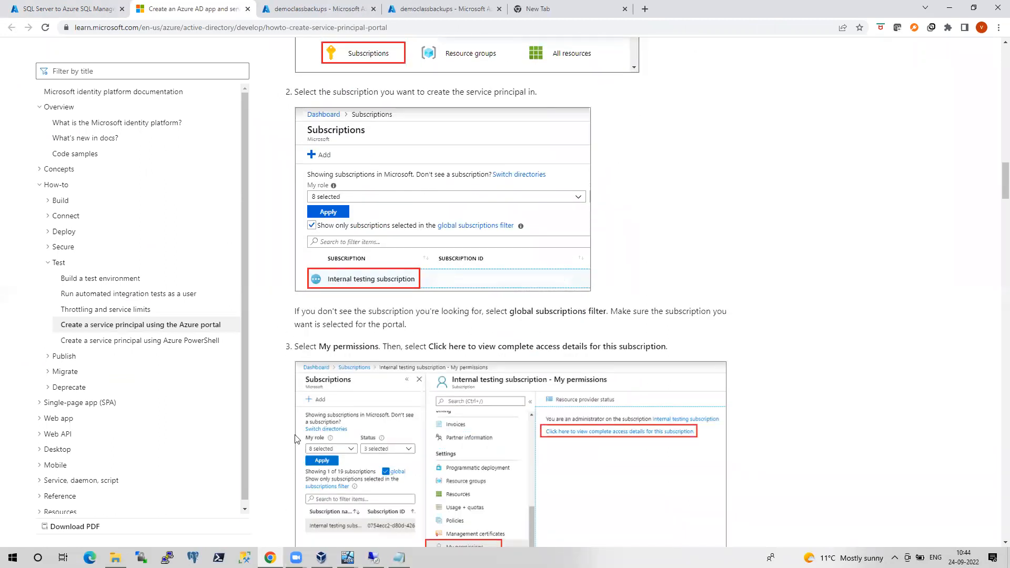
{"action": "scroll", "coordinate": [395, 400], "scroll_direction": "down", "scroll_amount": 5}
{"action": "scroll", "coordinate": [395, 402], "scroll_direction": "down", "scroll_amount": 6}
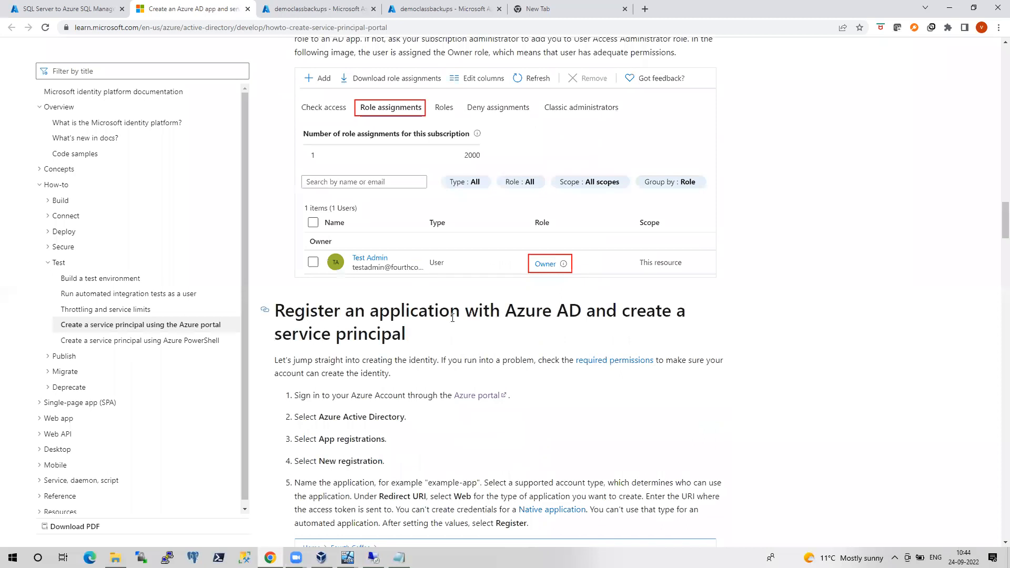
{"action": "scroll", "coordinate": [405, 363], "scroll_direction": "down", "scroll_amount": 3}
{"action": "scroll", "coordinate": [408, 358], "scroll_direction": "down", "scroll_amount": 7}
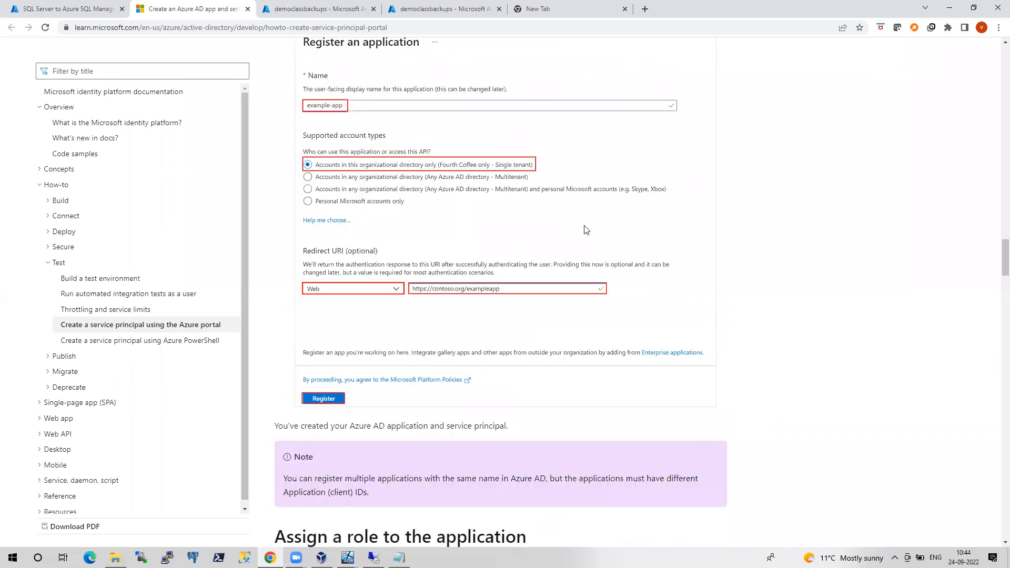
{"action": "scroll", "coordinate": [586, 426], "scroll_direction": "down", "scroll_amount": 3}
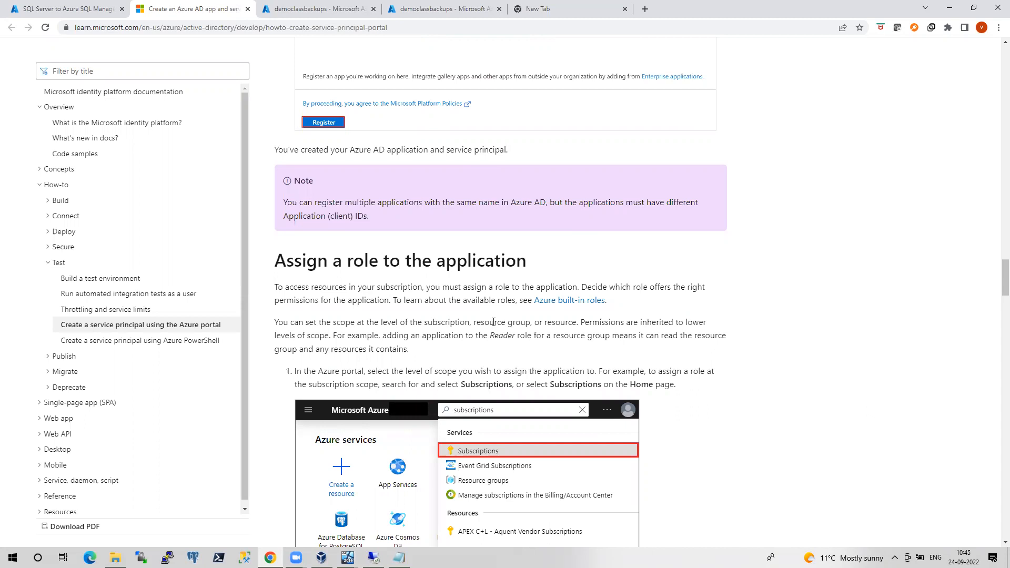
{"action": "left_click", "coordinate": [97, 9]}
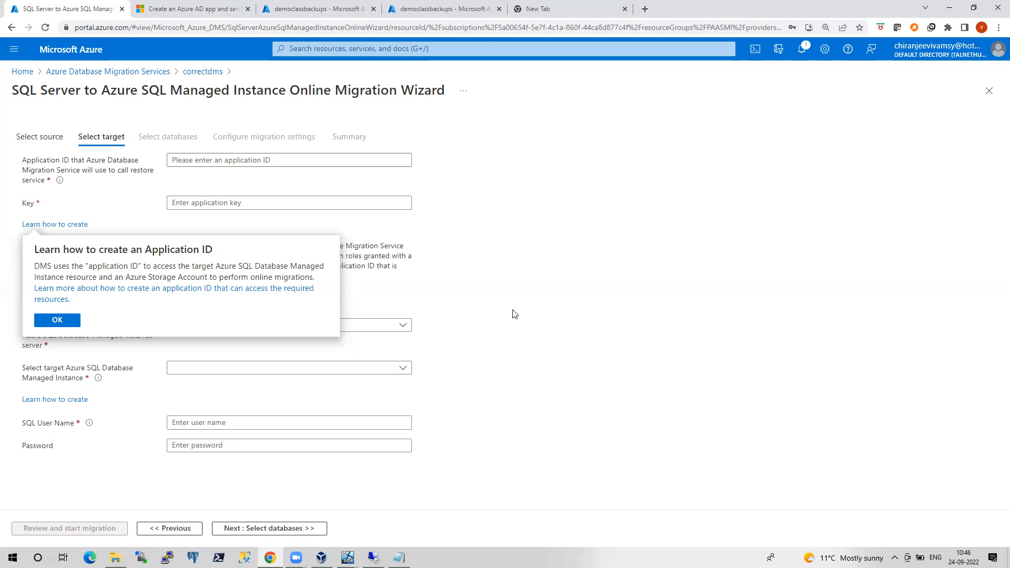
Go from Azure home to Azure Active Directory's App registrations list
{"action": "key", "text": "Escape"}
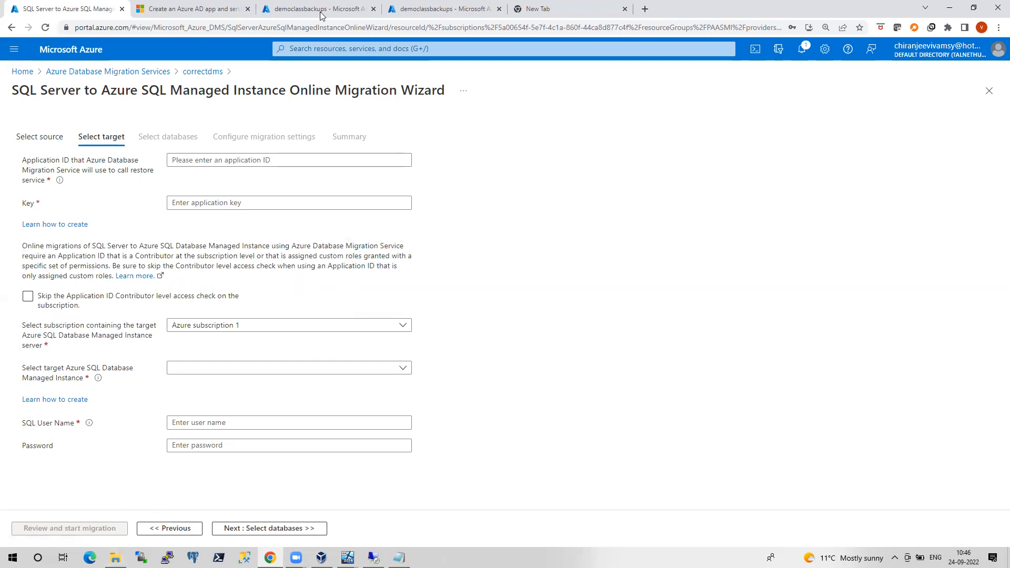
{"action": "left_click", "coordinate": [448, 9]}
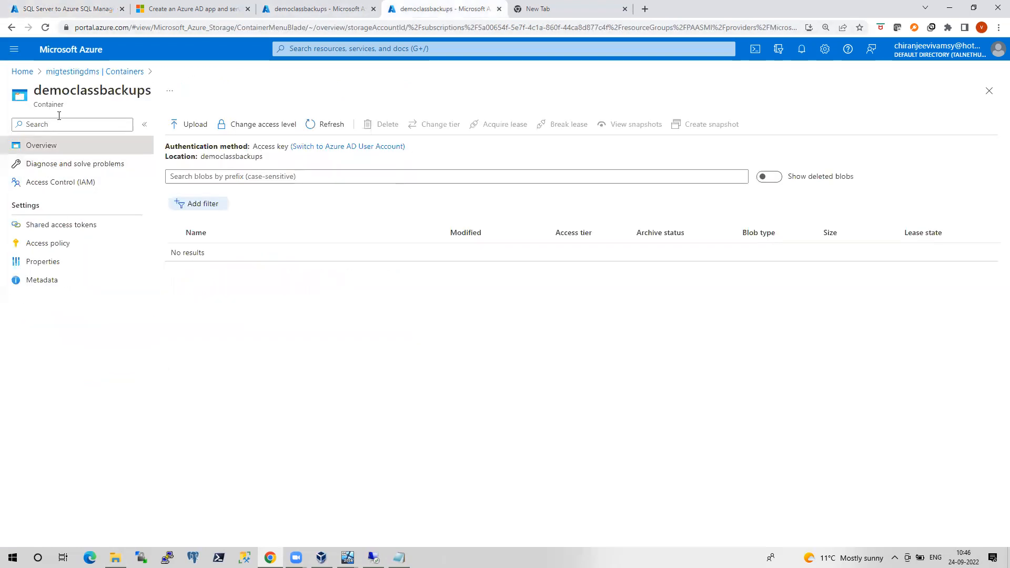
{"action": "left_click", "coordinate": [22, 71]}
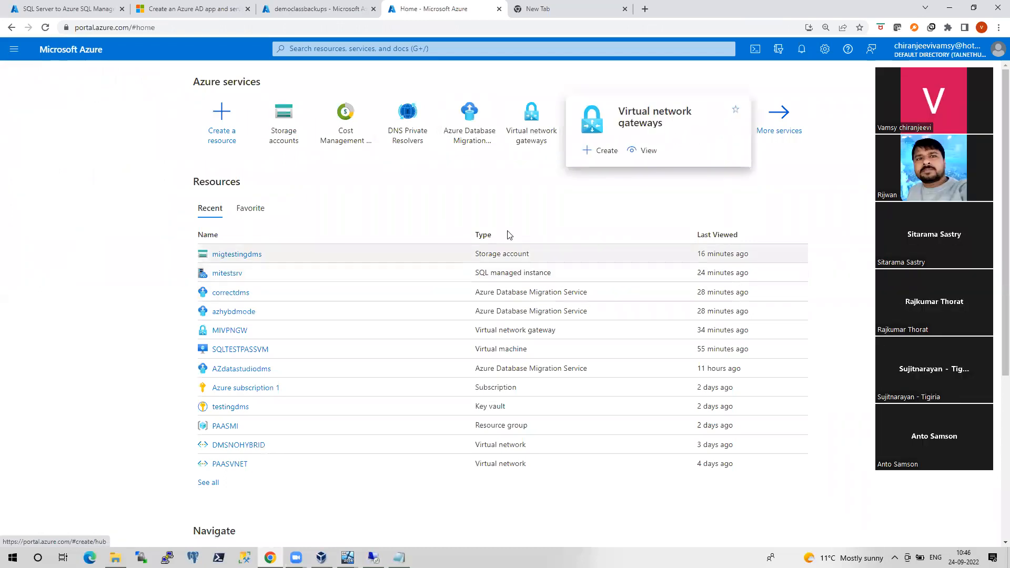
{"action": "left_click", "coordinate": [645, 141]}
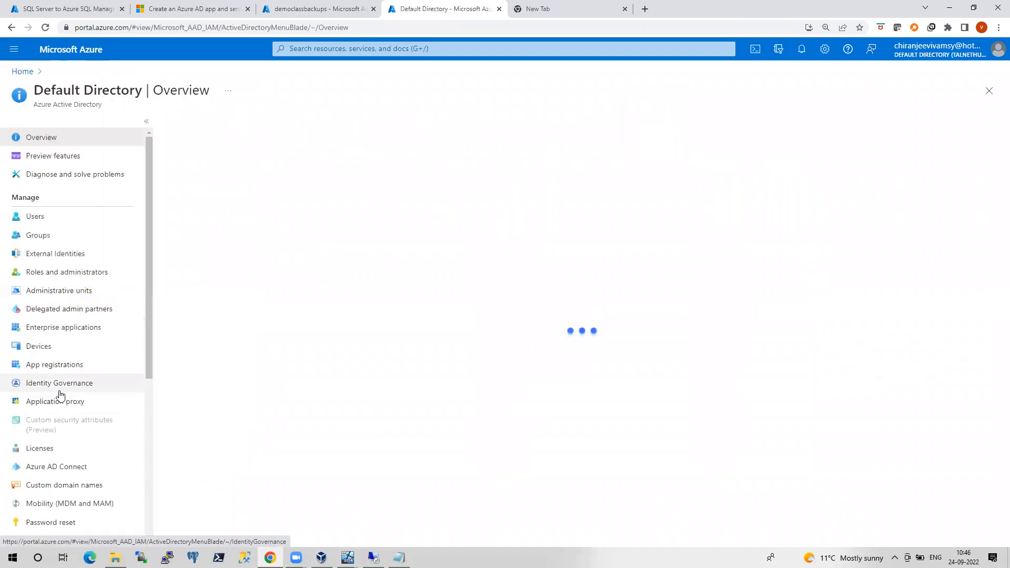
{"action": "left_click", "coordinate": [64, 369]}
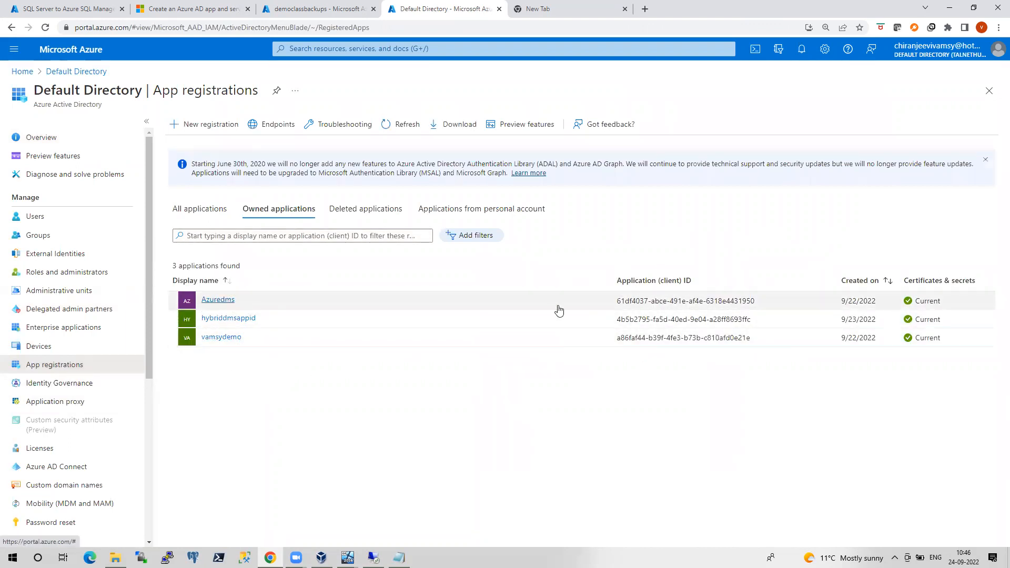
Copy the Azuredms application's client ID and return to the migration wizard
{"action": "left_click", "coordinate": [216, 304]}
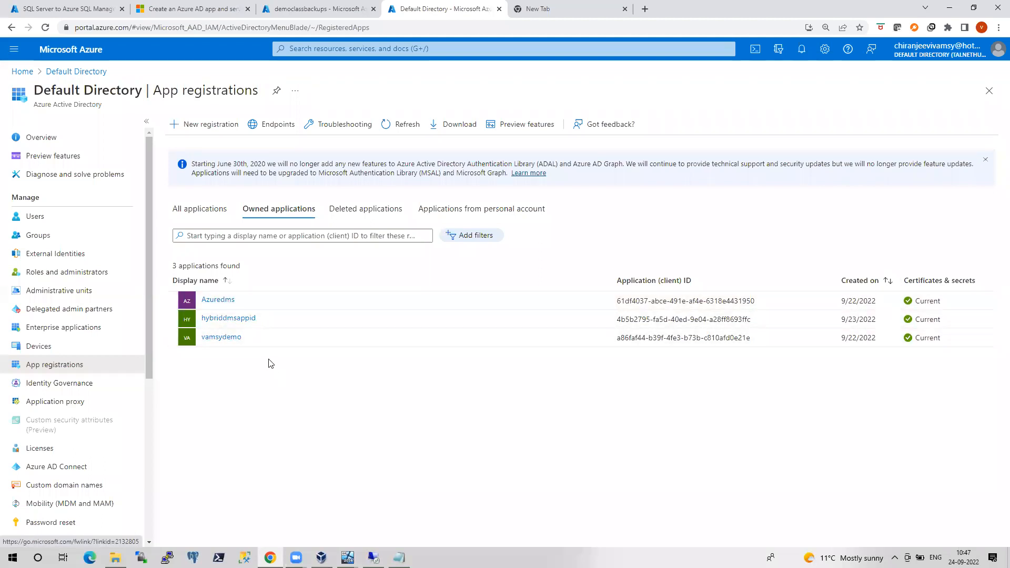
{"action": "left_click_drag", "start_coordinate": [756, 302], "coordinate": [615, 302]}
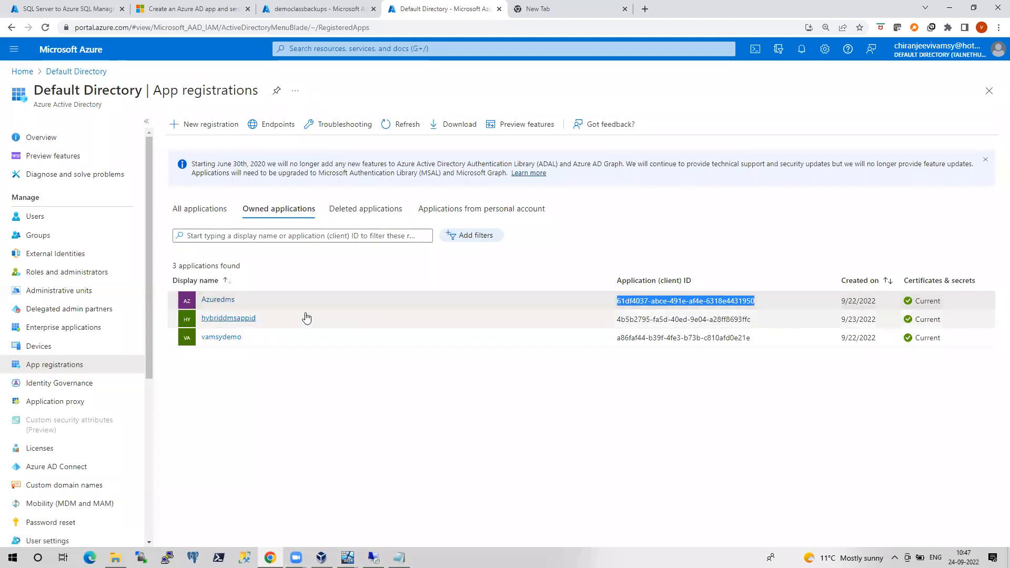
{"action": "right_click", "coordinate": [629, 298]}
{"action": "left_click", "coordinate": [647, 305]}
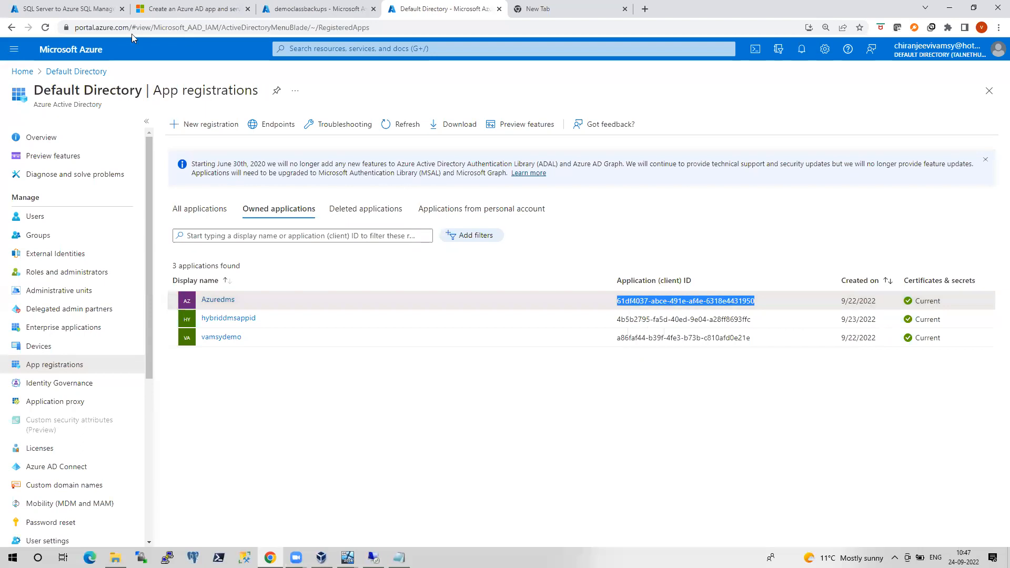
{"action": "left_click", "coordinate": [79, 9]}
{"action": "left_click", "coordinate": [188, 160]}
Paste the copied Azuredms client ID into the wizard's Application ID field
{"action": "right_click", "coordinate": [188, 160]}
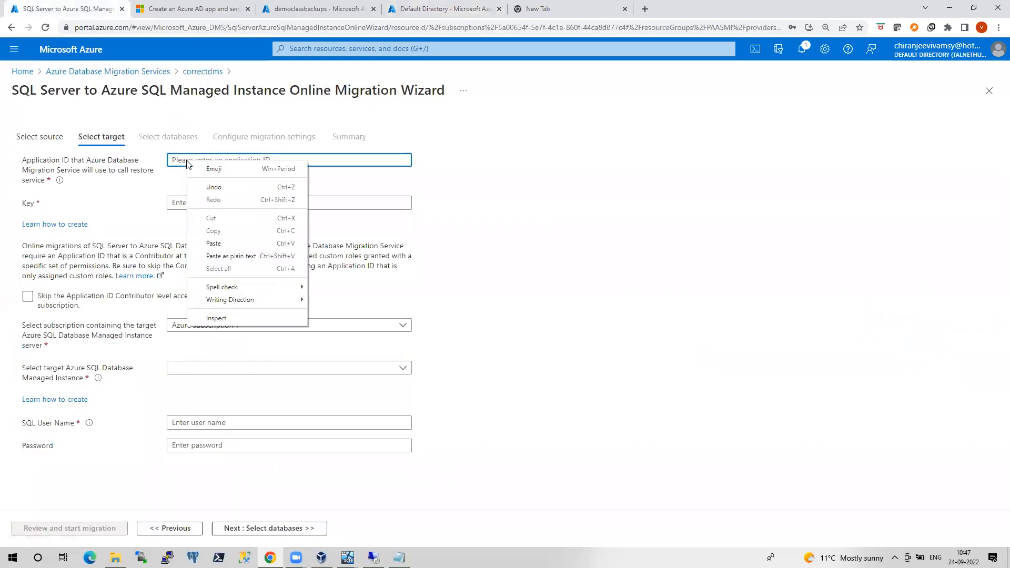
{"action": "left_click", "coordinate": [176, 160]}
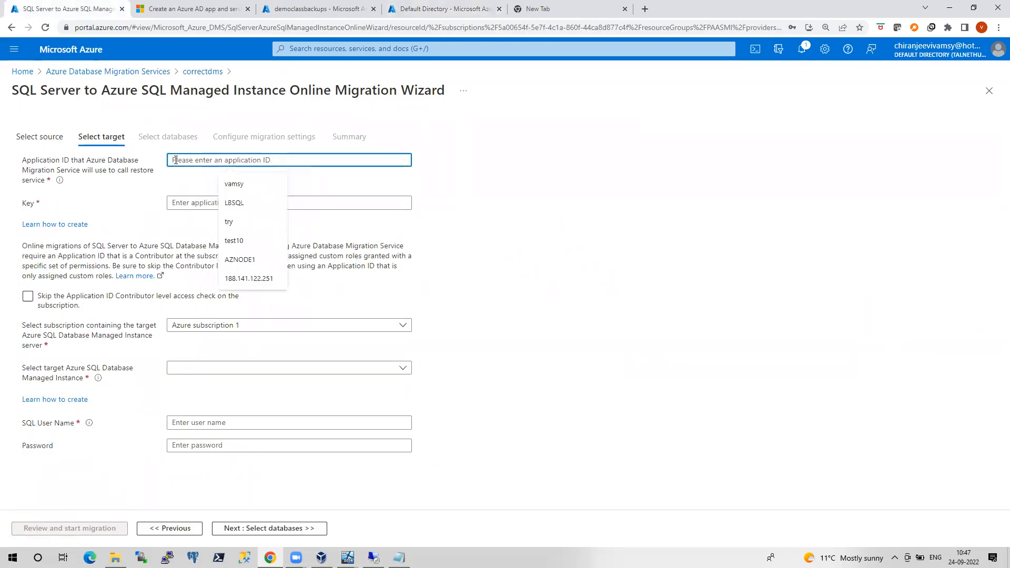
{"action": "key", "text": "ctrl+v"}
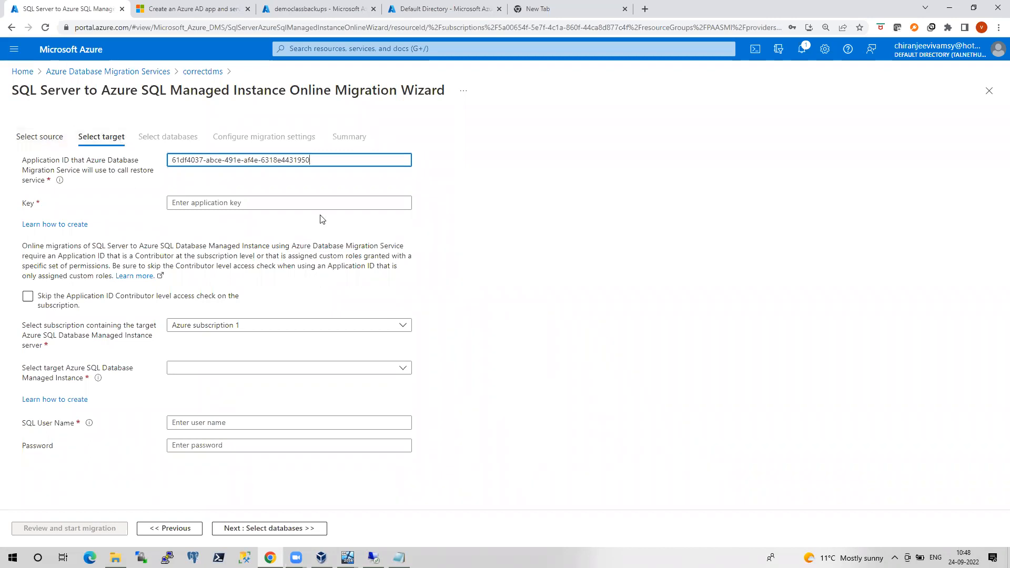
Copy the Application (client) ID from the Azuredms overview page and return to the wizard
{"action": "left_click", "coordinate": [423, 7]}
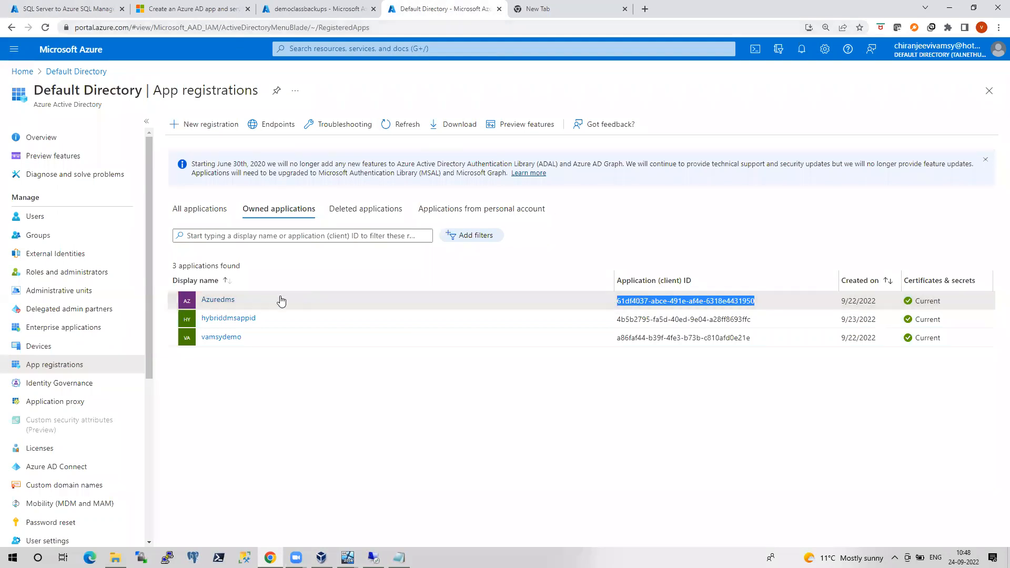
{"action": "left_click", "coordinate": [226, 300]}
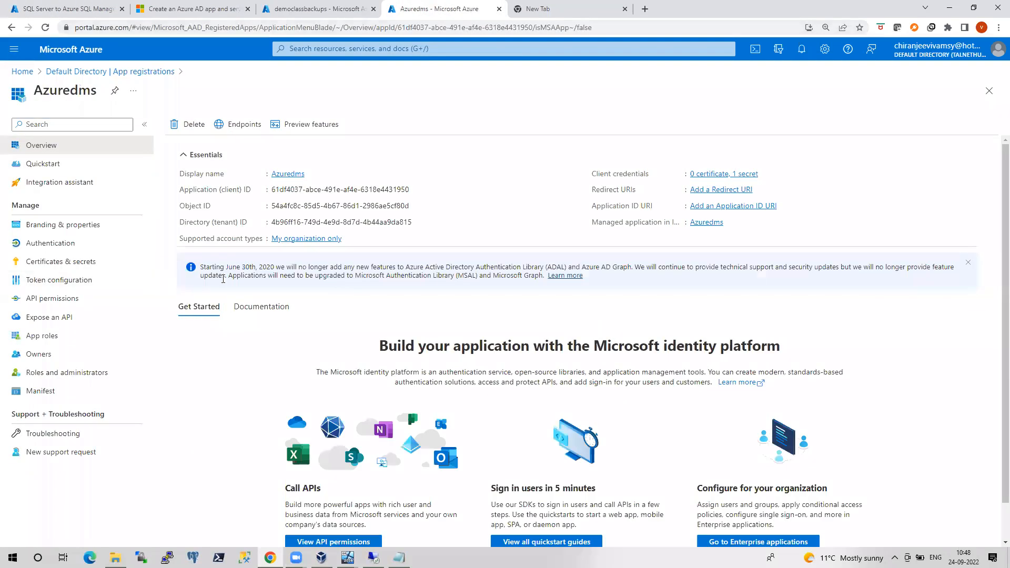
{"action": "left_click", "coordinate": [416, 190]}
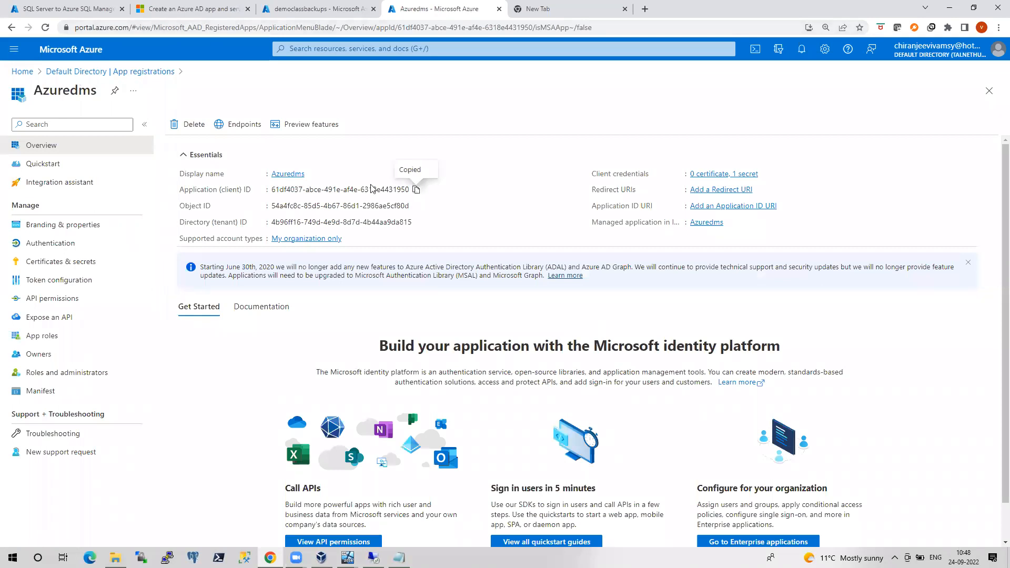
{"action": "left_click", "coordinate": [174, 9]}
{"action": "left_click", "coordinate": [57, 9]}
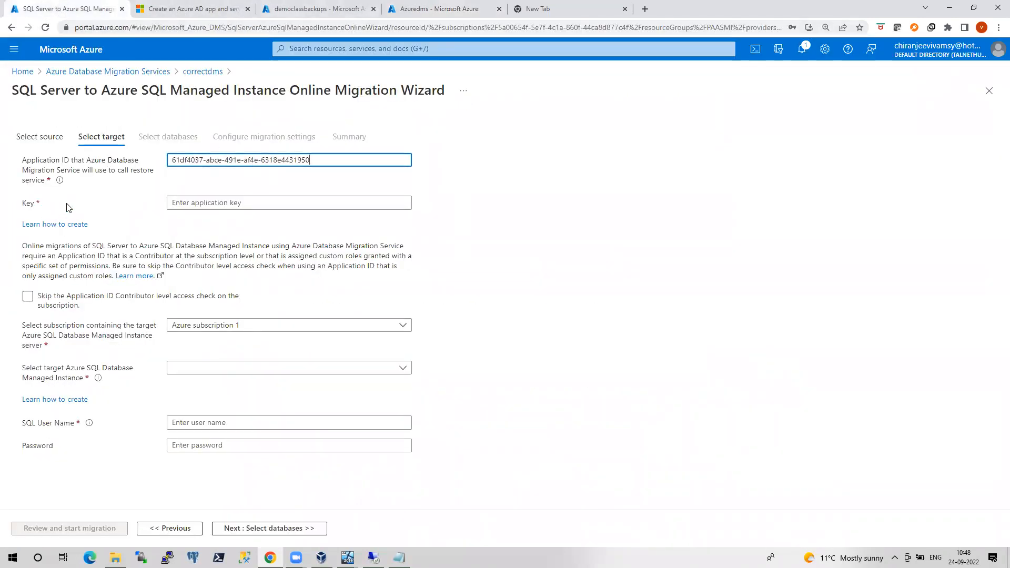
Check Azuredms Certificates & secrets, showing client secret passwordtest expiring 3/22/2023
{"action": "left_click", "coordinate": [448, 9]}
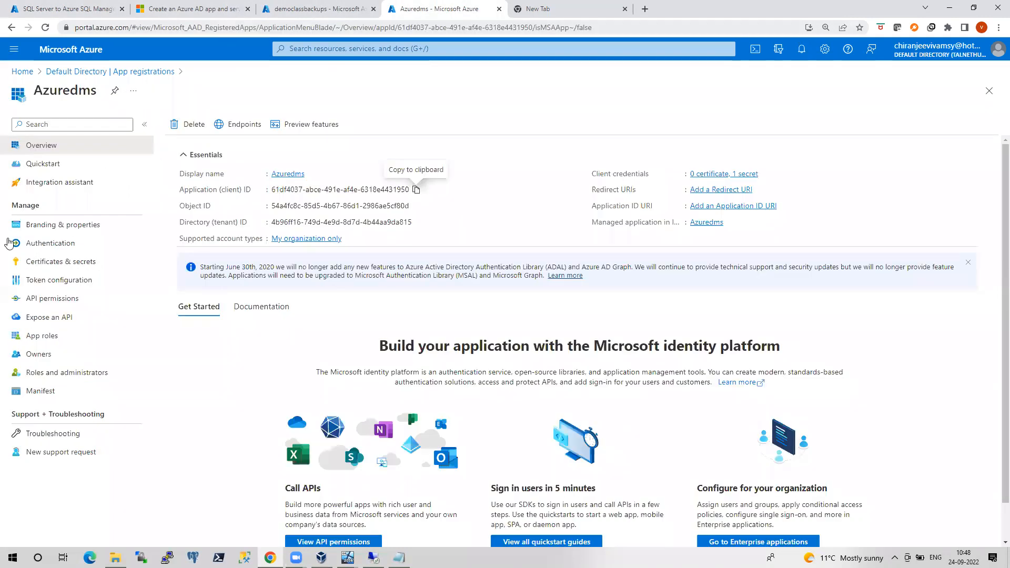
{"action": "left_click", "coordinate": [79, 261]}
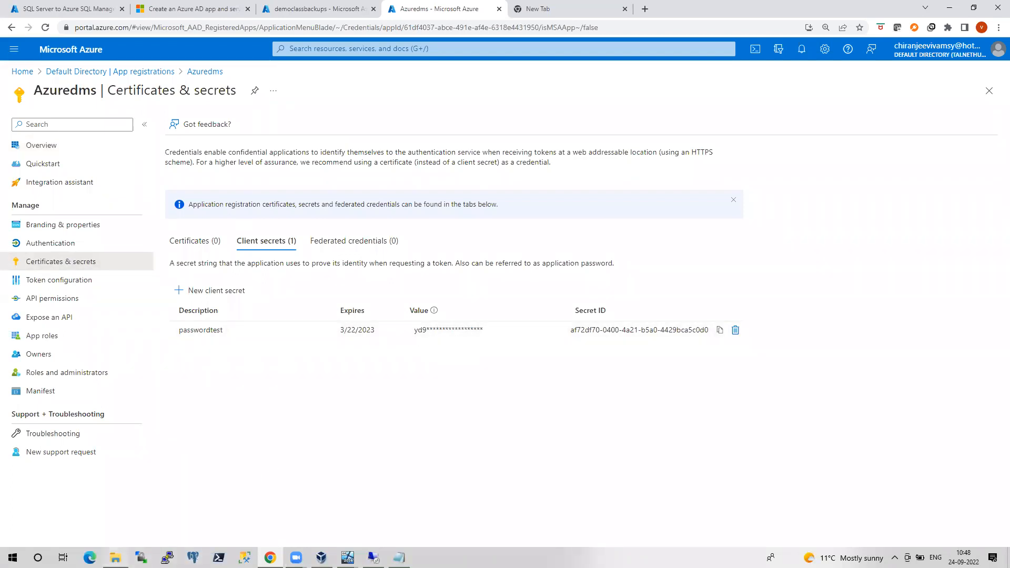
{"action": "left_click", "coordinate": [116, 558]}
Copy the saved client secret value from veryimp_notes_dms.txt into the clipboard for the wizard's Key field
{"action": "double_click", "coordinate": [167, 210]}
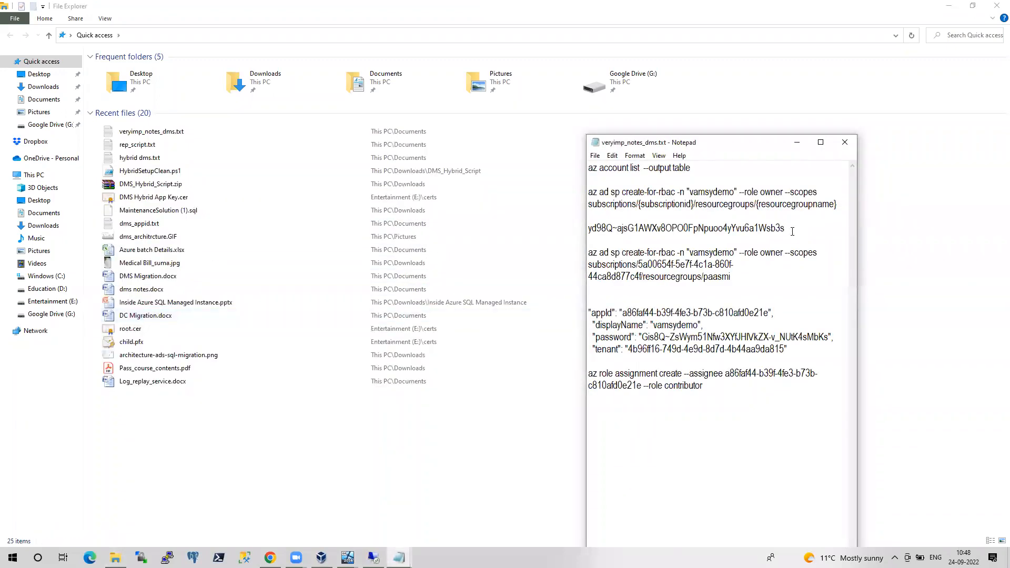
{"action": "left_click_drag", "start_coordinate": [792, 231], "coordinate": [577, 225]}
{"action": "right_click", "coordinate": [651, 227]}
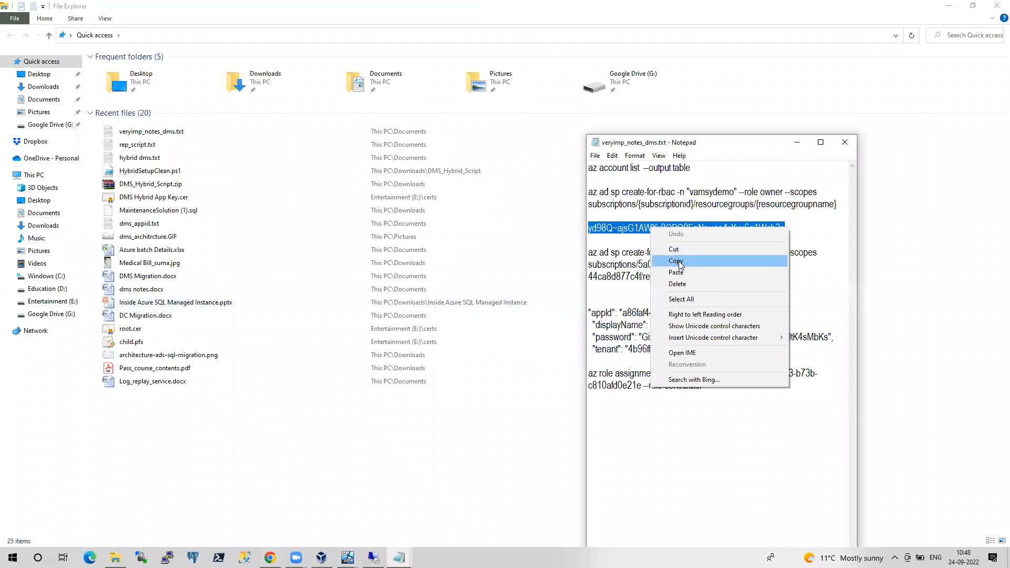
{"action": "left_click", "coordinate": [681, 263]}
{"action": "left_click", "coordinate": [270, 557]}
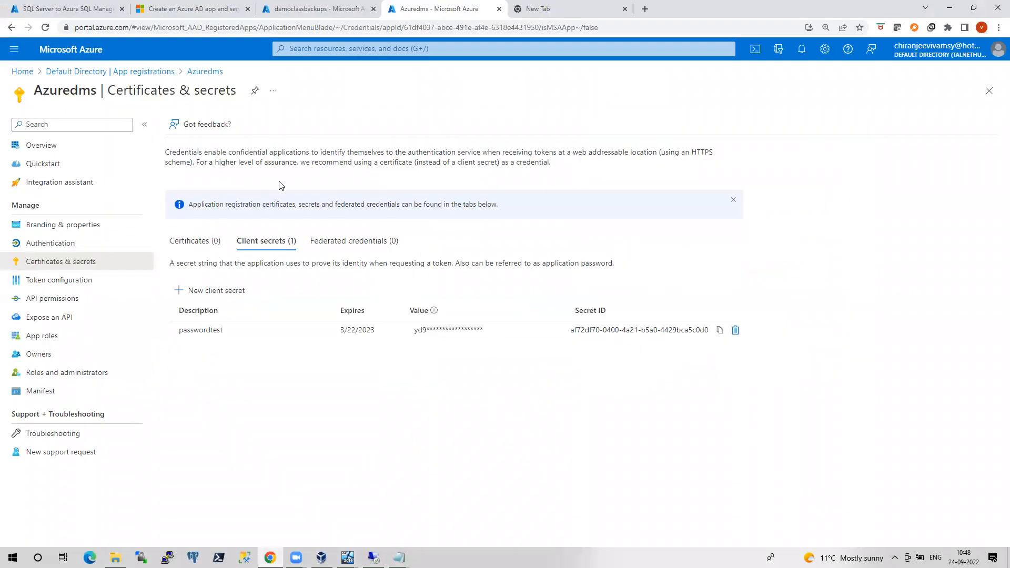
{"action": "left_click", "coordinate": [68, 9]}
{"action": "left_click", "coordinate": [223, 205]}
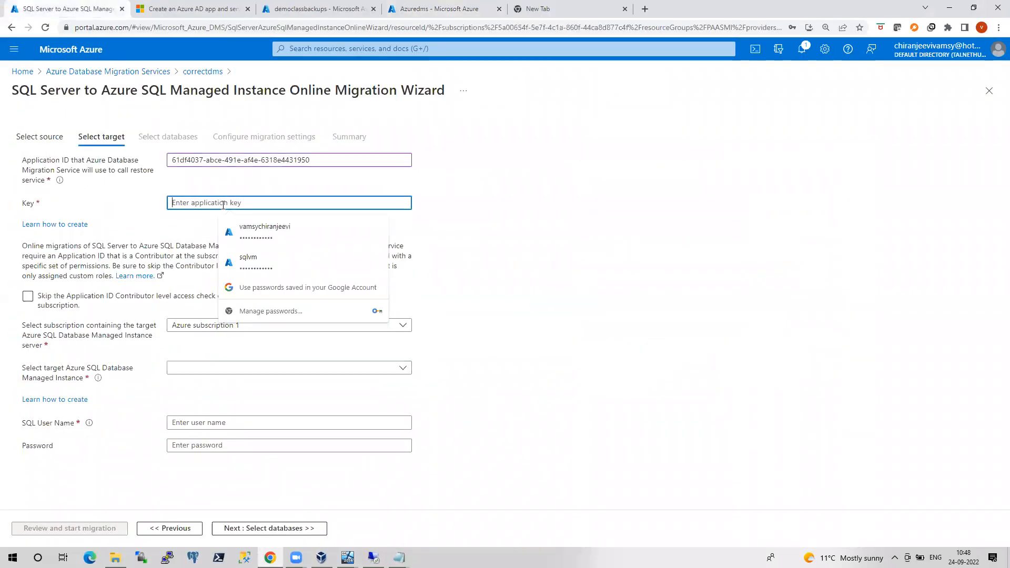
Paste the application key, choose target mitestsrv, enter the SQL user name and password, and continue
{"action": "key", "text": "ctrl+v"}
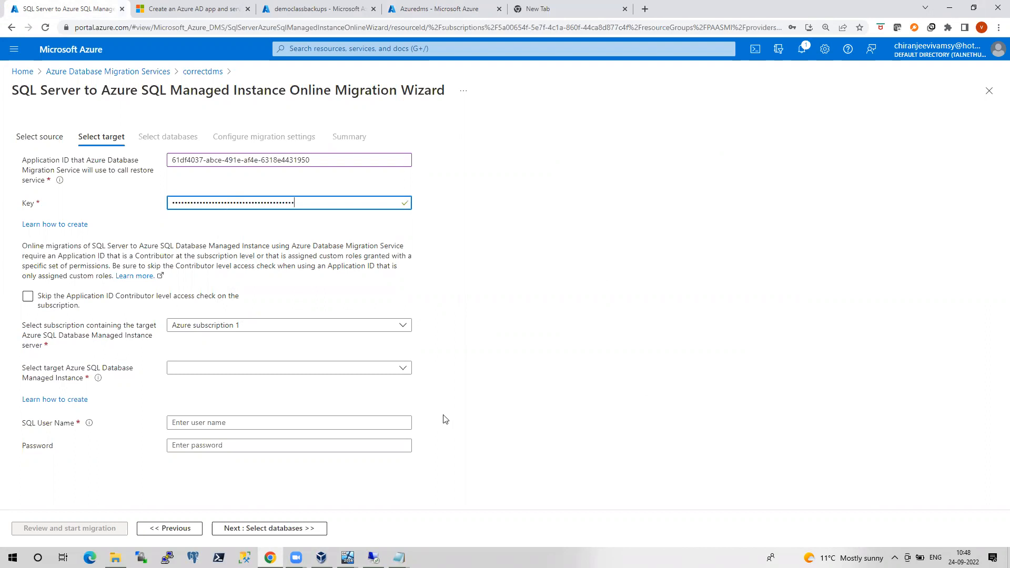
{"action": "left_click", "coordinate": [358, 366]}
{"action": "left_click", "coordinate": [205, 407]}
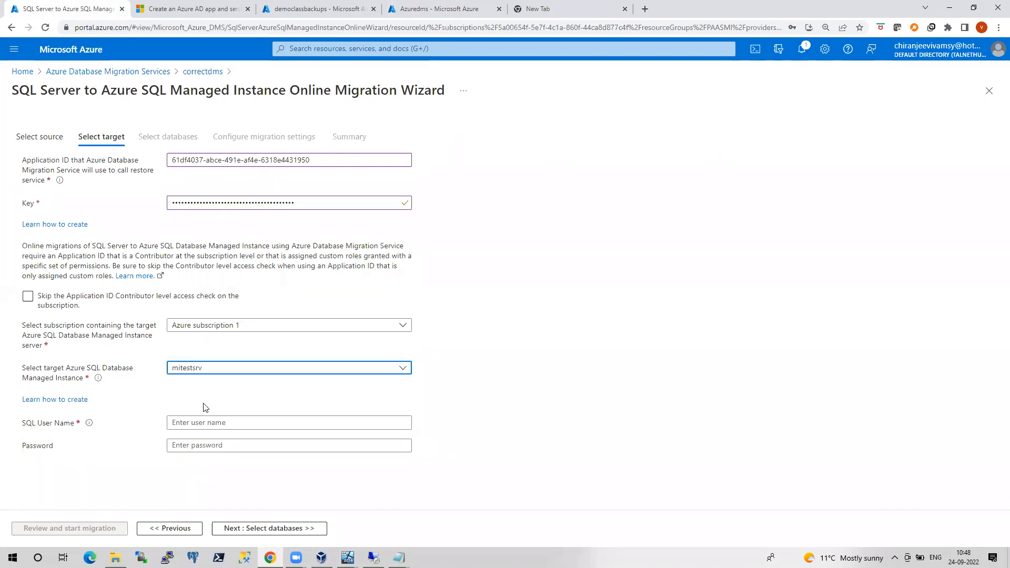
{"action": "left_click", "coordinate": [203, 422]}
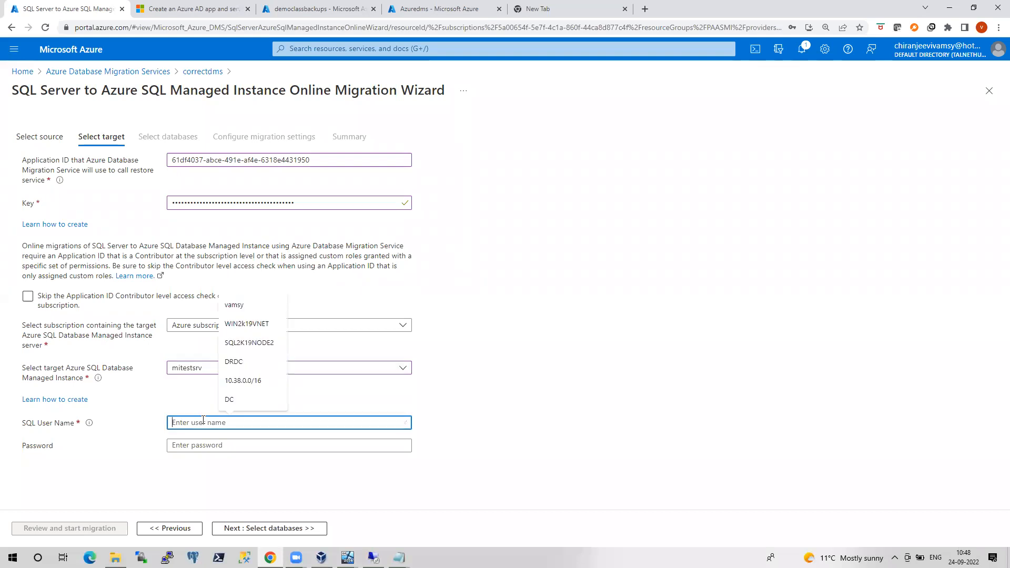
{"action": "type", "text": "vamsy"}
{"action": "key", "text": "Tab"}
{"action": "type", "text": "•••••••••"}
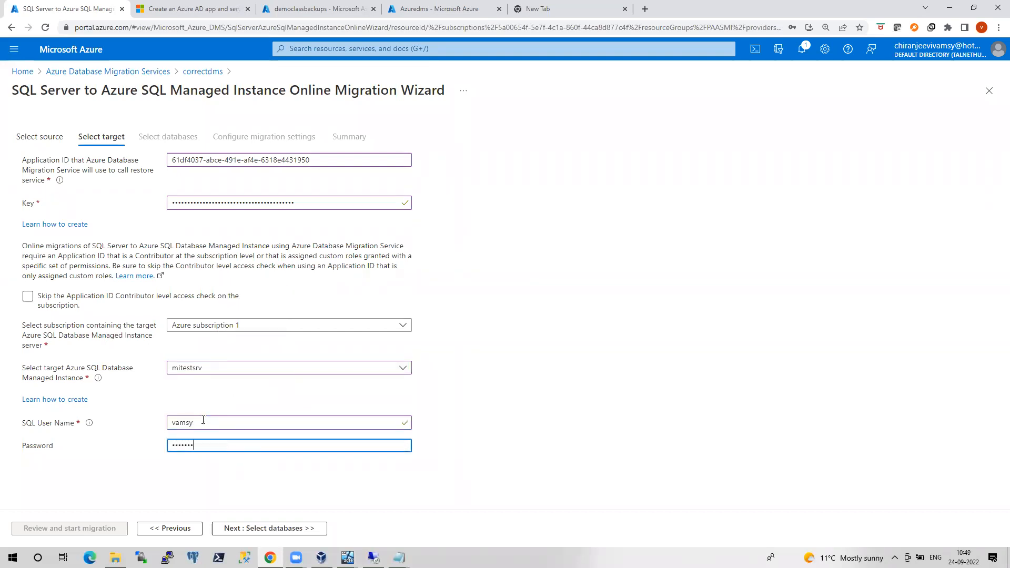
{"action": "type", "text": "••"}
{"action": "left_click", "coordinate": [234, 528]}
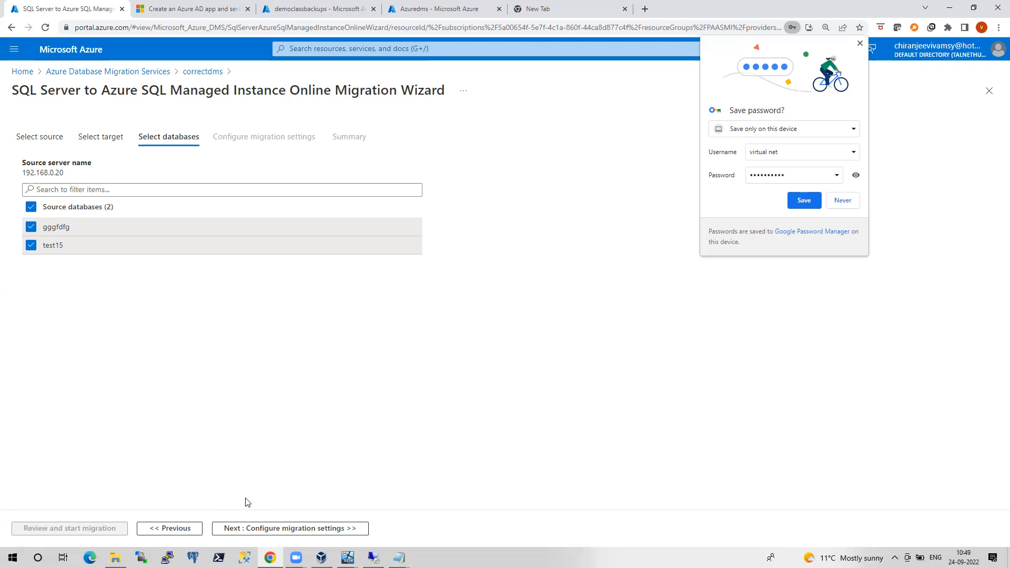
With gggfdfg and test15 selected, switch over to the remote SSMS session
{"action": "key", "text": "alt+Tab"}
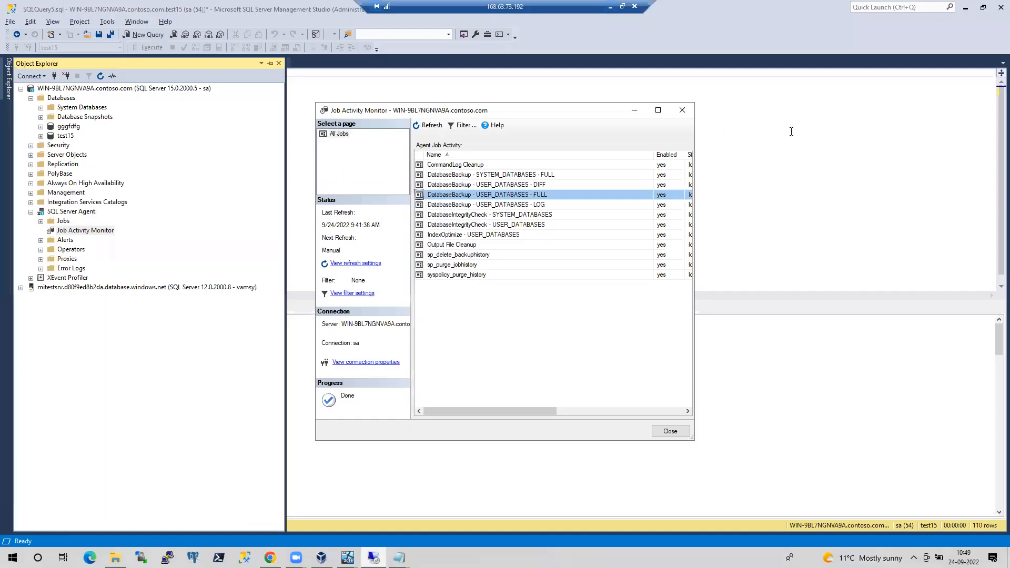
Re-run the SomeObject query (213 rows) and the on-prem synctest row check (4219 rows)
{"action": "left_click", "coordinate": [791, 132]}
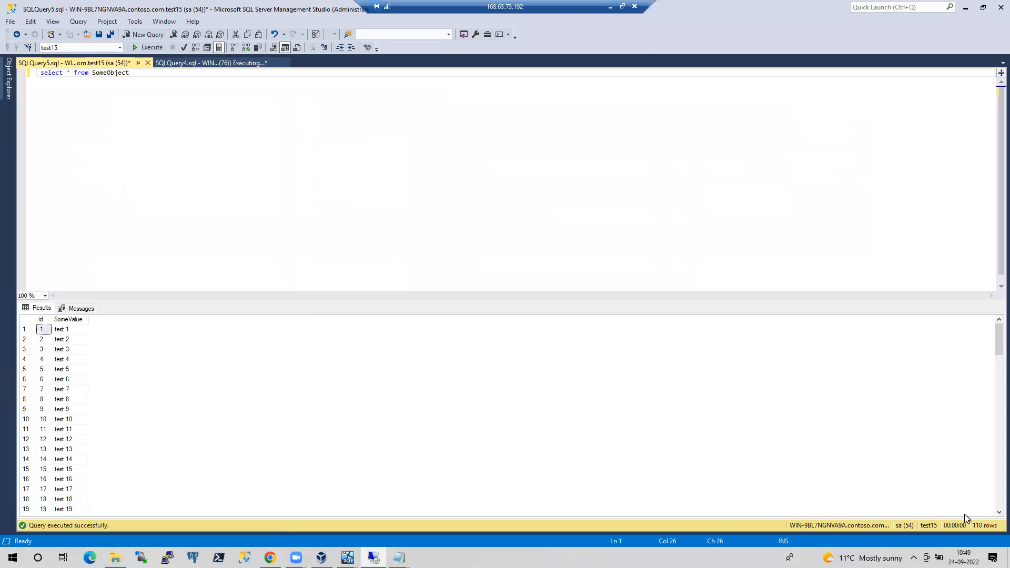
{"action": "left_click", "coordinate": [149, 47]}
{"action": "left_click", "coordinate": [612, 7]}
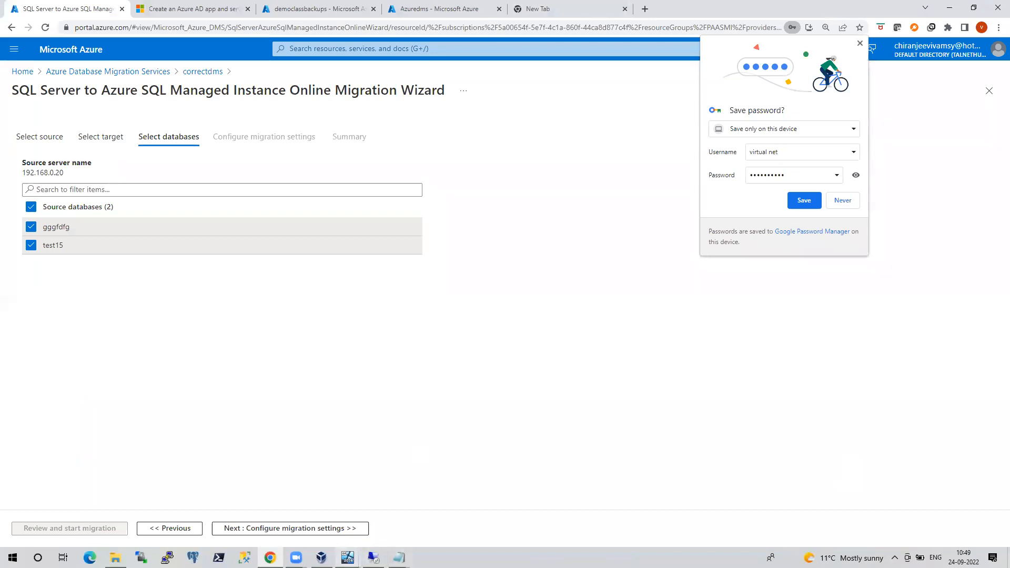
{"action": "mouse_move", "coordinate": [347, 557]}
{"action": "left_click", "coordinate": [428, 504]}
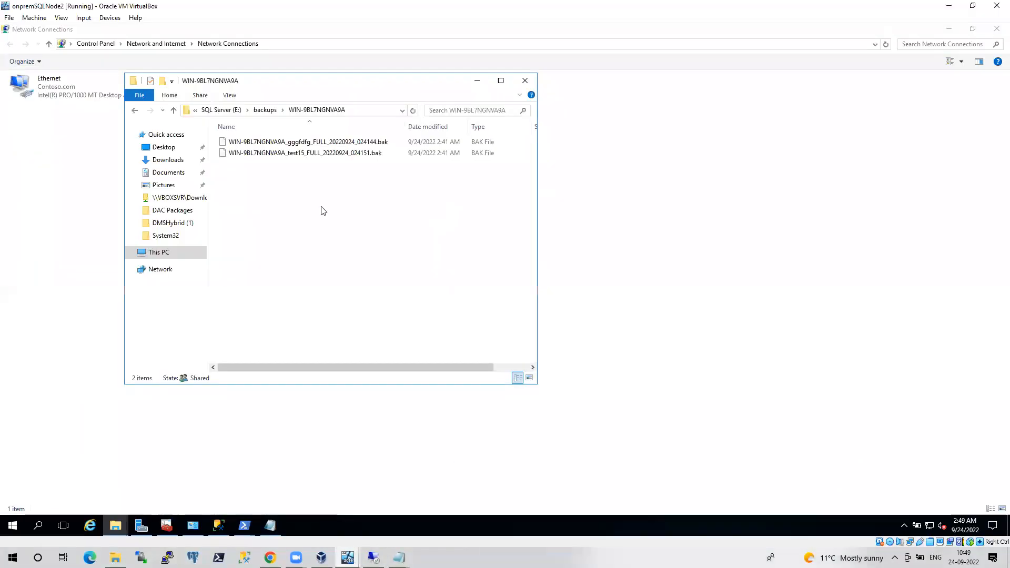
{"action": "left_click", "coordinate": [219, 526]}
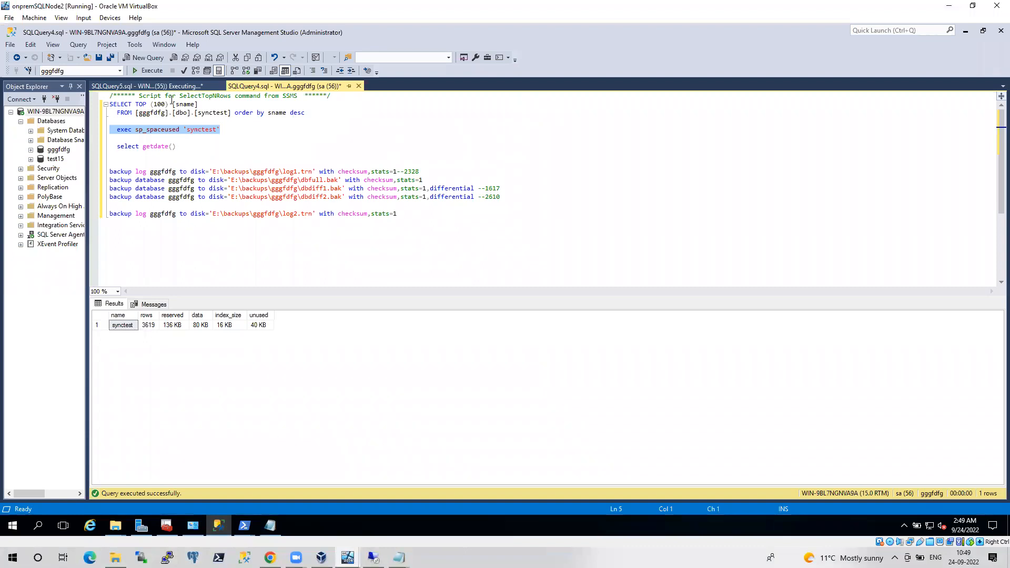
{"action": "left_click", "coordinate": [151, 71]}
Advance to Configure migration settings and enter network share \\192.168.0.20\backups\
{"action": "left_click", "coordinate": [270, 558]}
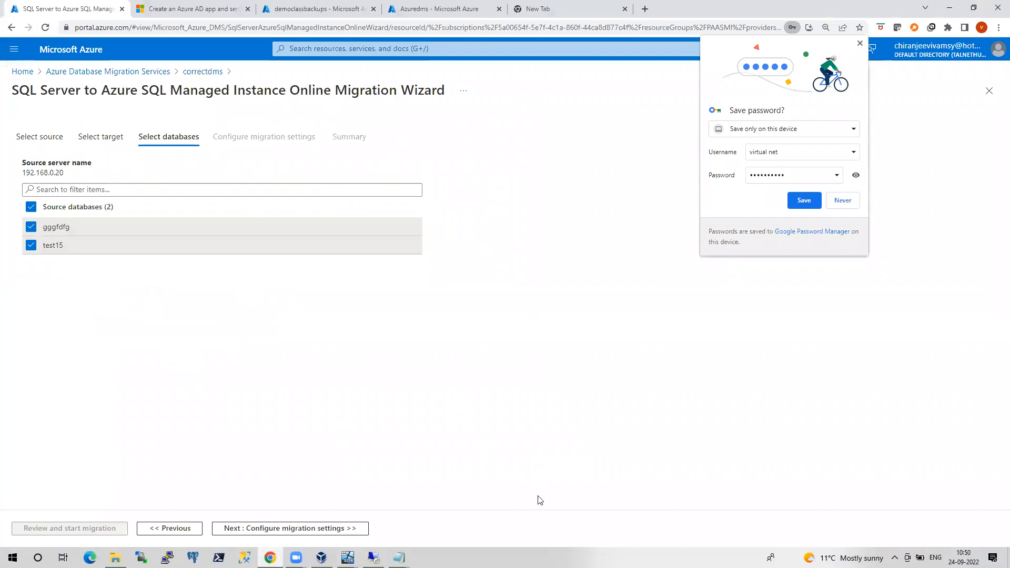
{"action": "left_click", "coordinate": [270, 529]}
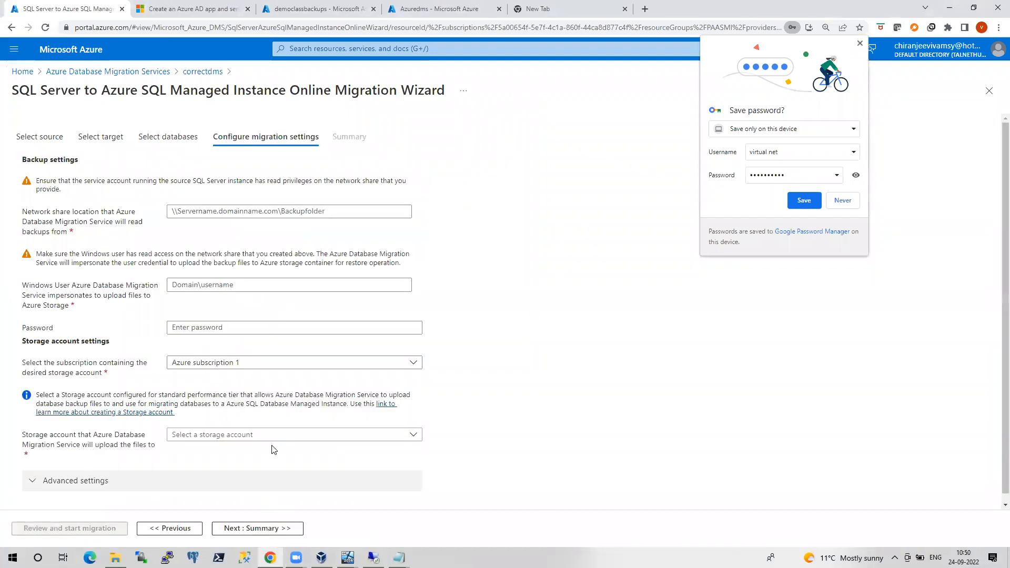
{"action": "left_click", "coordinate": [198, 213]}
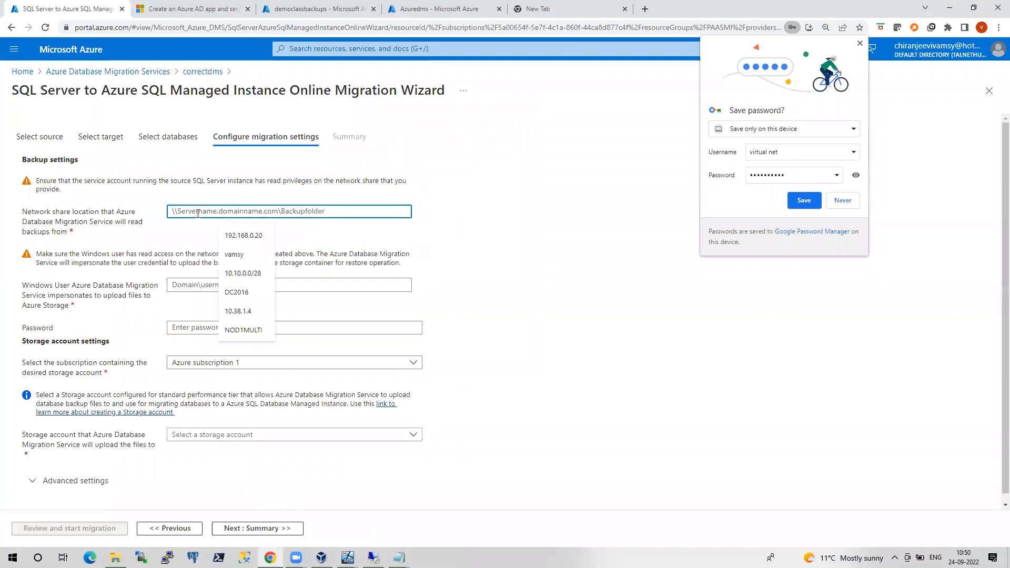
{"action": "type", "text": "\\\\1"}
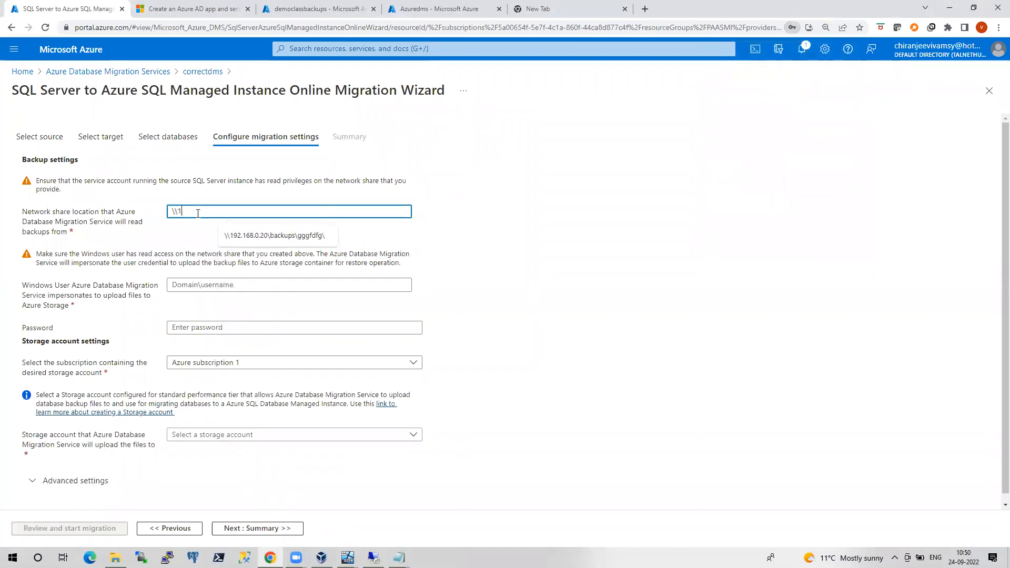
{"action": "type", "text": "92.168.0.20\\backupsa"}
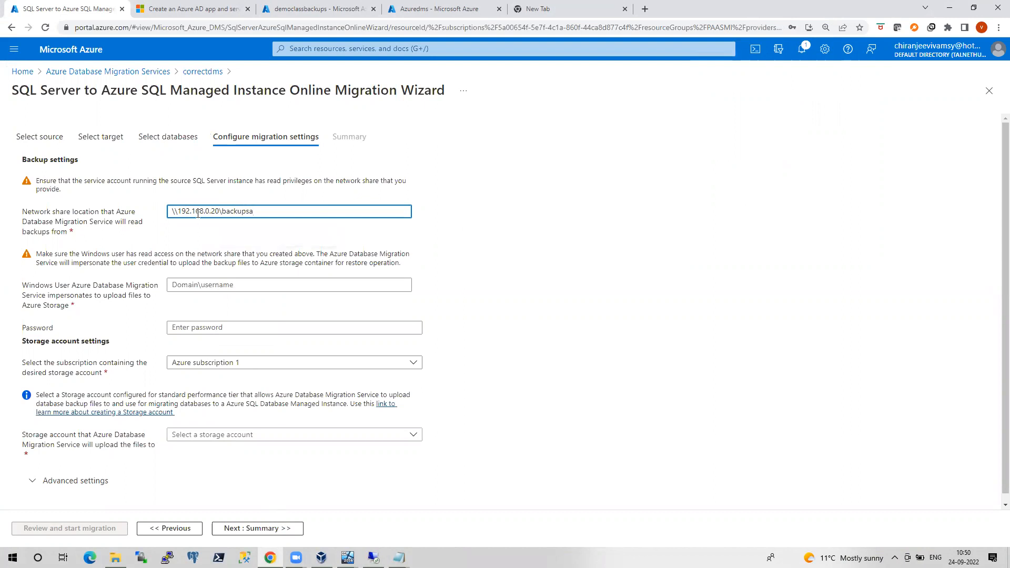
{"action": "key", "text": "BackSpace"}
{"action": "type", "text": "\\"}
{"action": "left_click", "coordinate": [349, 550]}
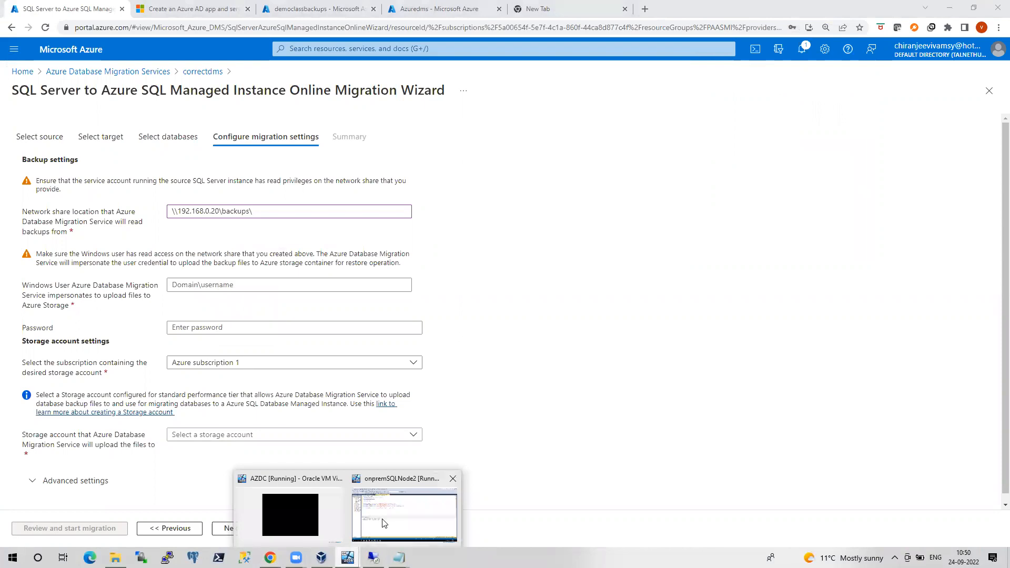
Copy the server's default backup folder name from SSMS, making the share \\192.168.0.20\backups\WIN-9BL7NGNVA9A
{"action": "left_click", "coordinate": [404, 514]}
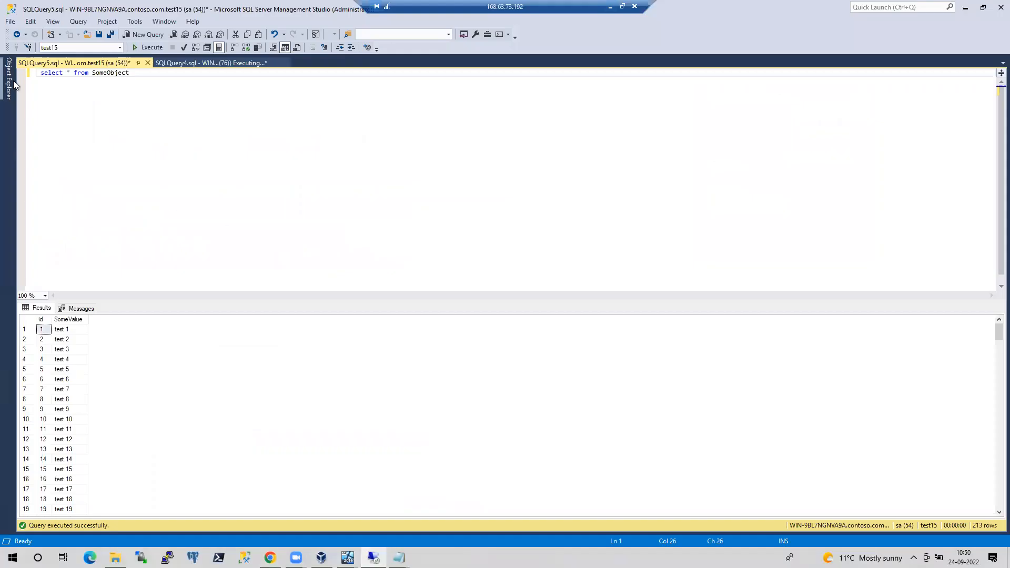
{"action": "right_click", "coordinate": [103, 90]}
{"action": "left_click", "coordinate": [184, 302]}
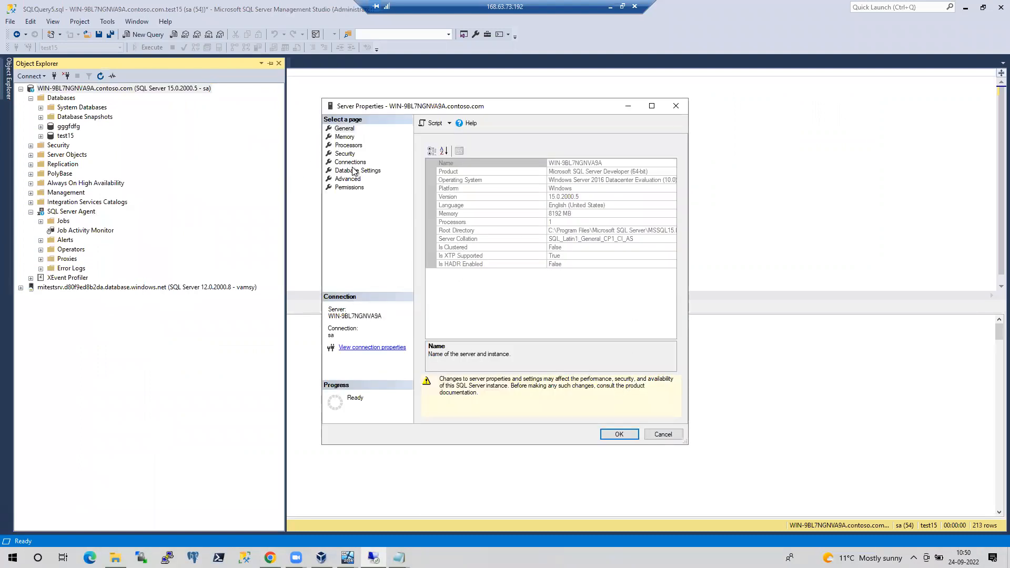
{"action": "left_click", "coordinate": [358, 170]}
{"action": "left_click_drag", "start_coordinate": [623, 366], "coordinate": [507, 367]}
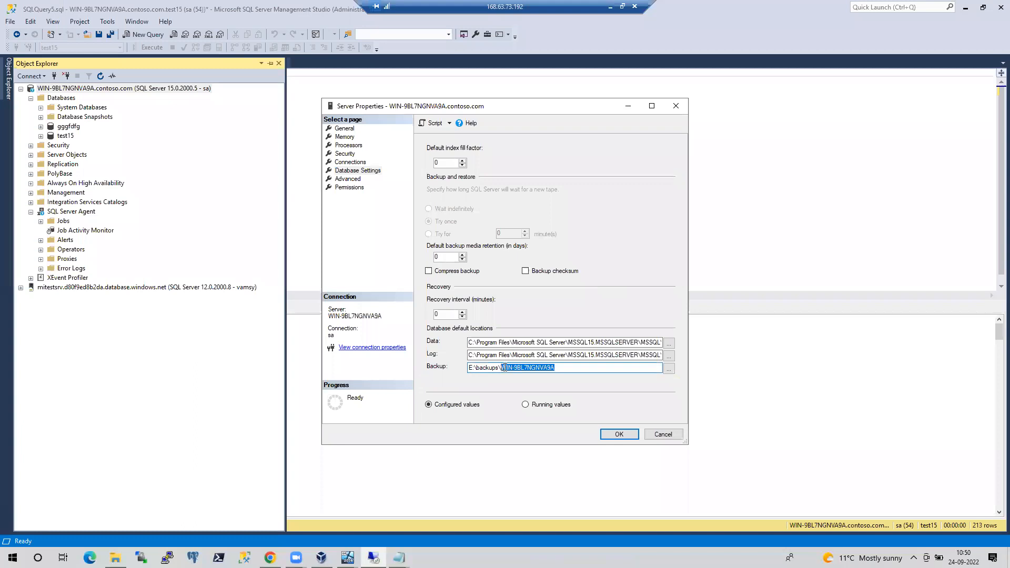
{"action": "key", "text": "shift+Left"}
{"action": "key", "text": "ctrl+c"}
{"action": "left_click", "coordinate": [610, 6]}
{"action": "key", "text": "ctrl+v"}
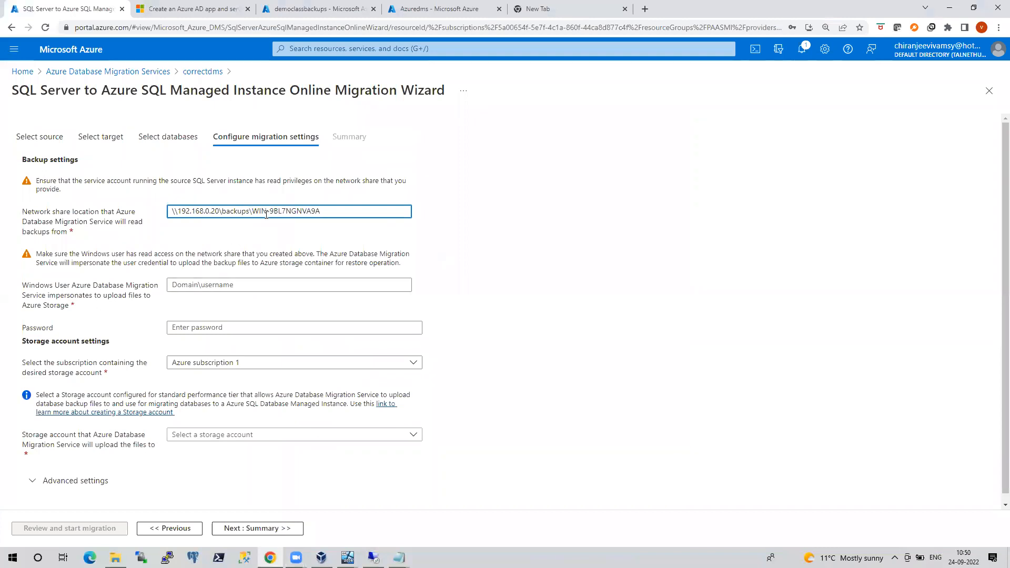
Enter the Windows service account and its password
{"action": "left_click", "coordinate": [226, 279]}
{"action": "type", "text": "c"}
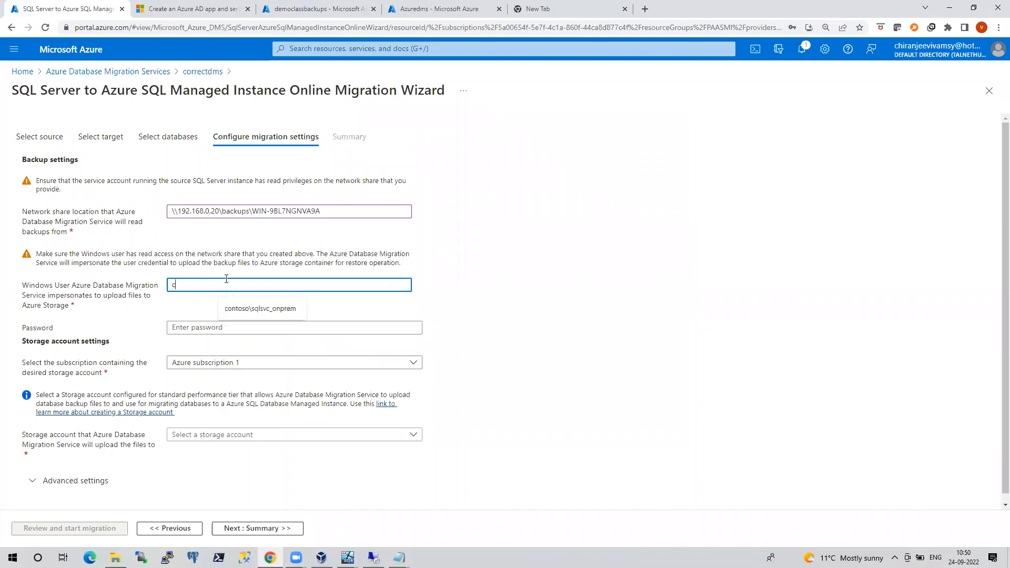
{"action": "type", "text": "ontoso\\sqlsvc_onprem"}
{"action": "left_click", "coordinate": [258, 310]}
{"action": "left_click", "coordinate": [222, 328]}
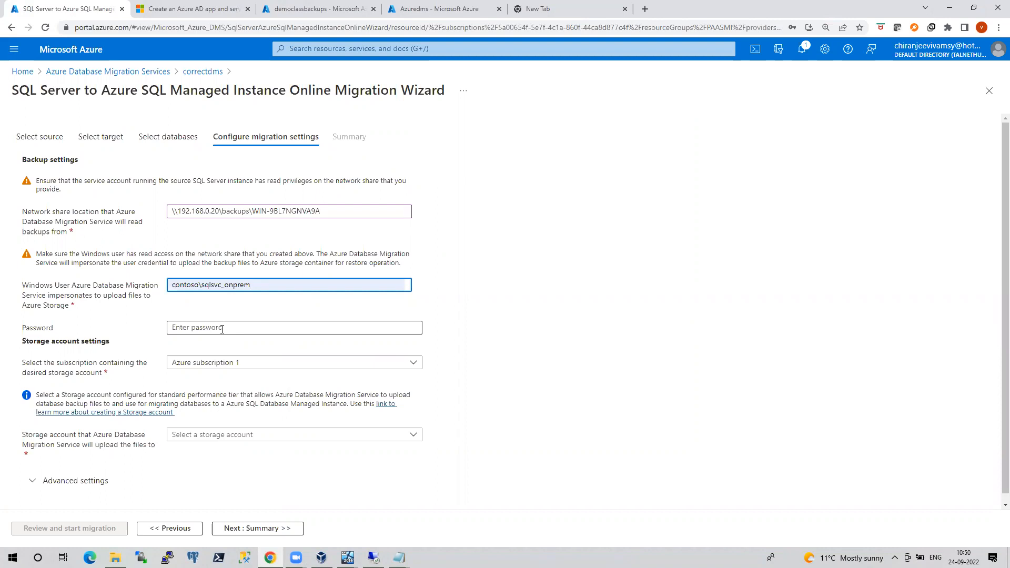
{"action": "type", "text": "*********"}
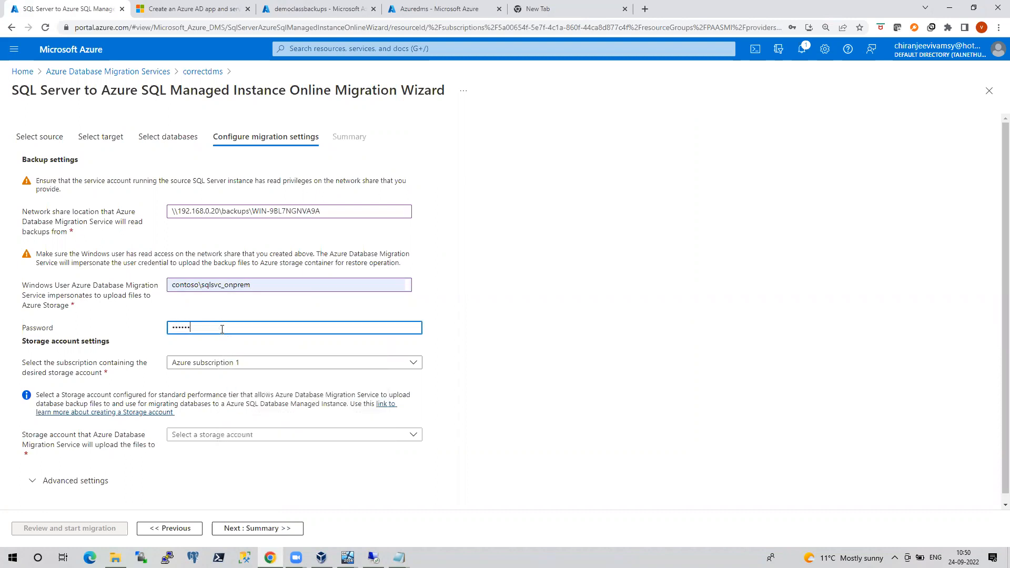
{"action": "type", "text": "*"}
Choose the migtestingdms storage account and validate the settings on the summary
{"action": "scroll", "coordinate": [334, 424], "scroll_direction": "down", "scroll_amount": 1}
{"action": "left_click", "coordinate": [273, 427]}
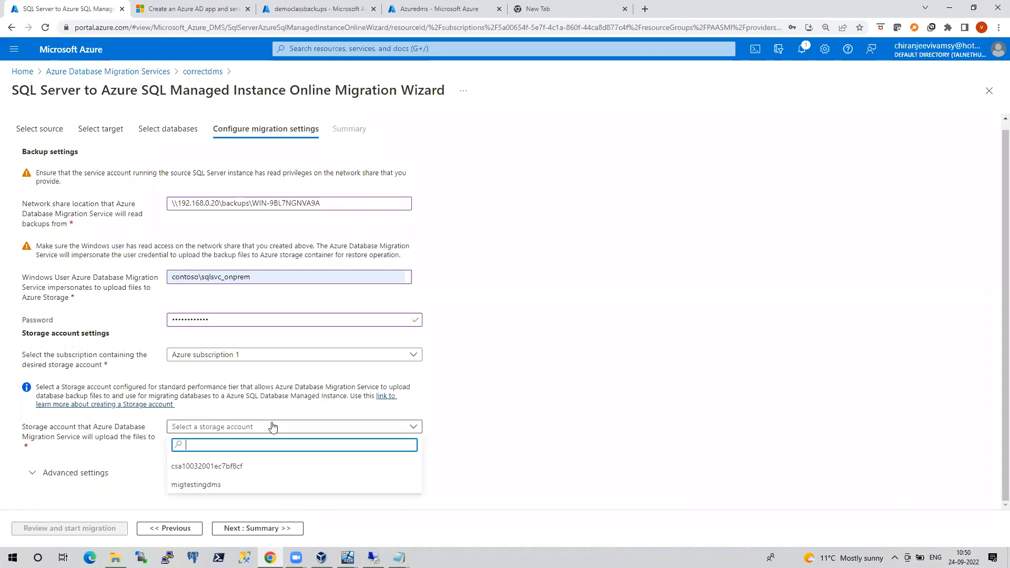
{"action": "left_click", "coordinate": [193, 489]}
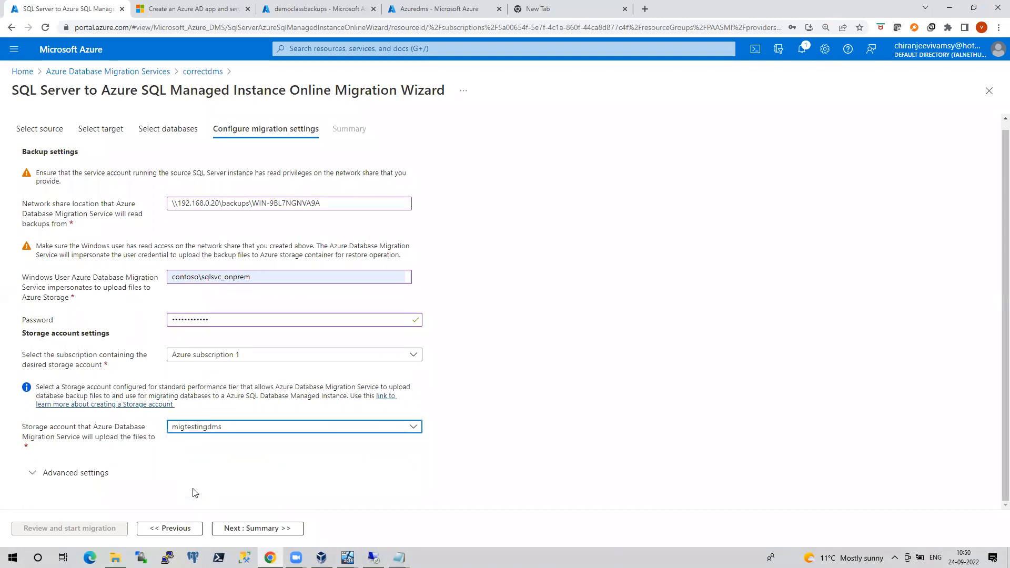
{"action": "left_click", "coordinate": [307, 6]}
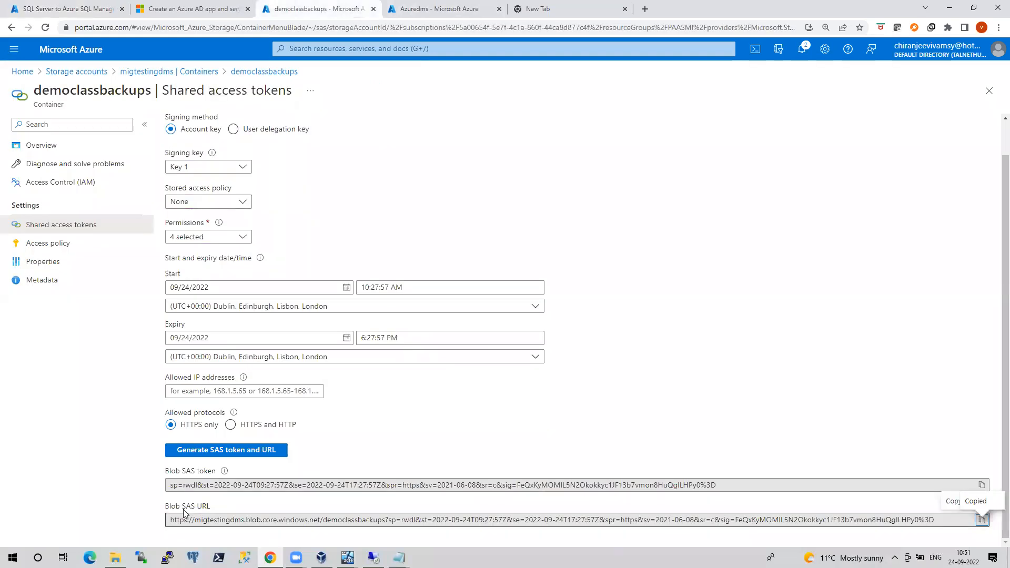
{"action": "left_click", "coordinate": [100, 8]}
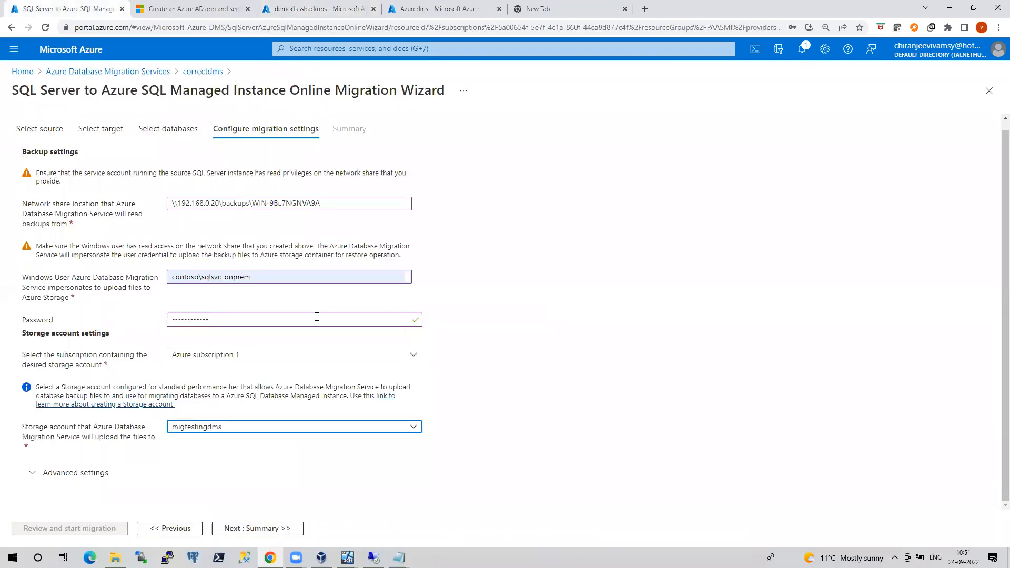
{"action": "left_click", "coordinate": [200, 432]}
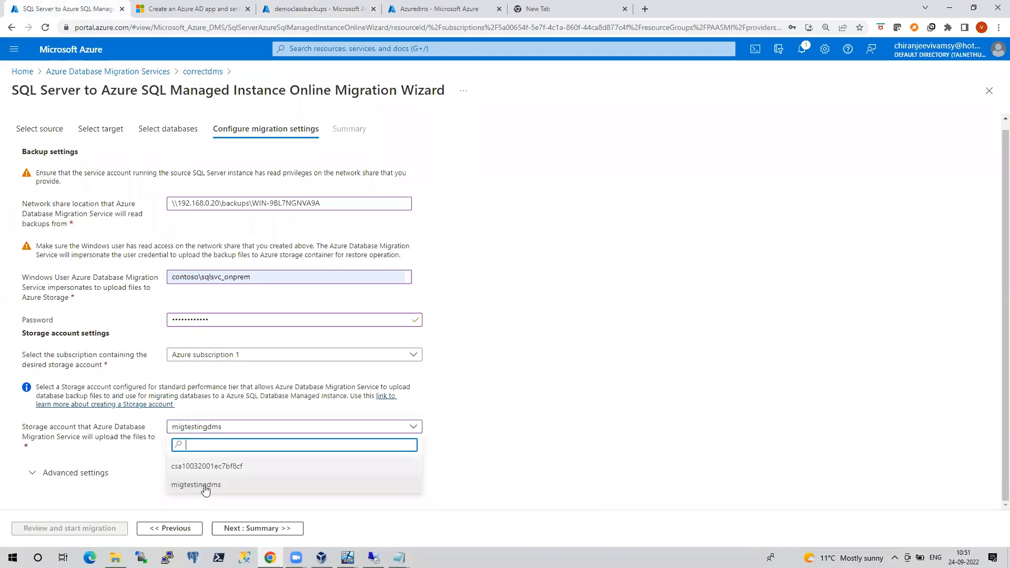
{"action": "left_click", "coordinate": [203, 492]}
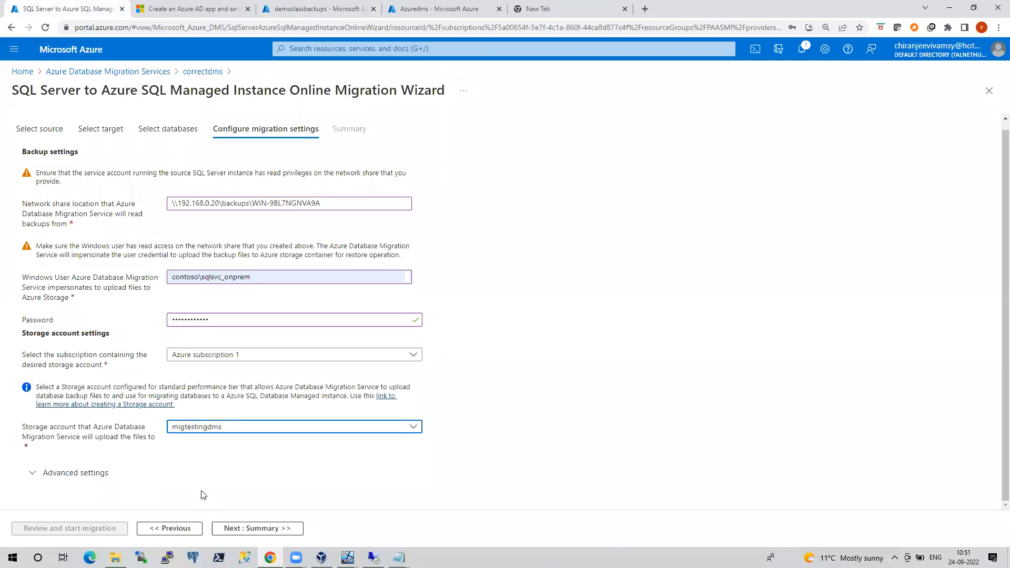
{"action": "left_click", "coordinate": [226, 529]}
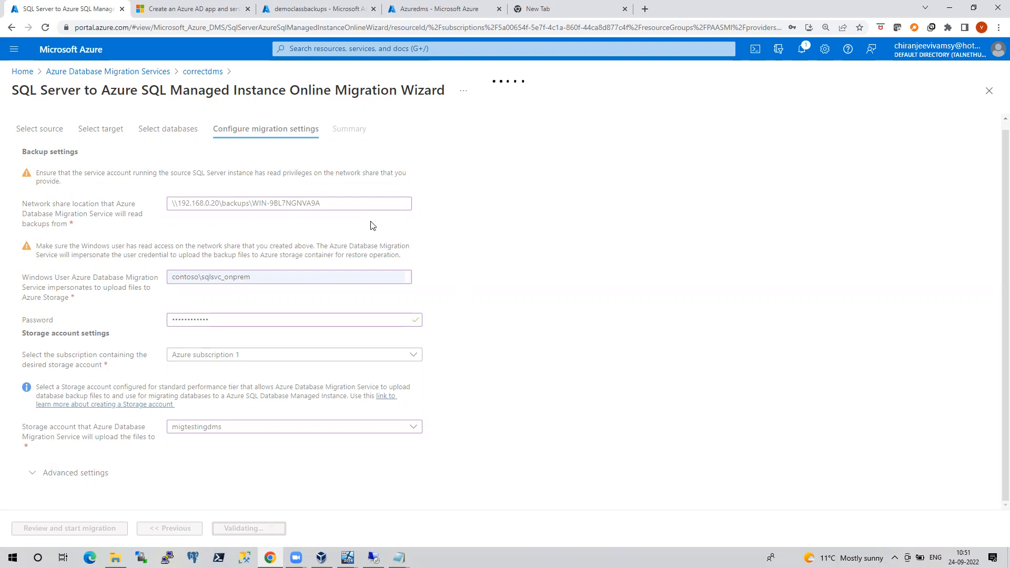
Start migration activity onlinemigdemo and refresh until gggfdfg and test15 show log shipping
{"action": "left_click", "coordinate": [200, 156]}
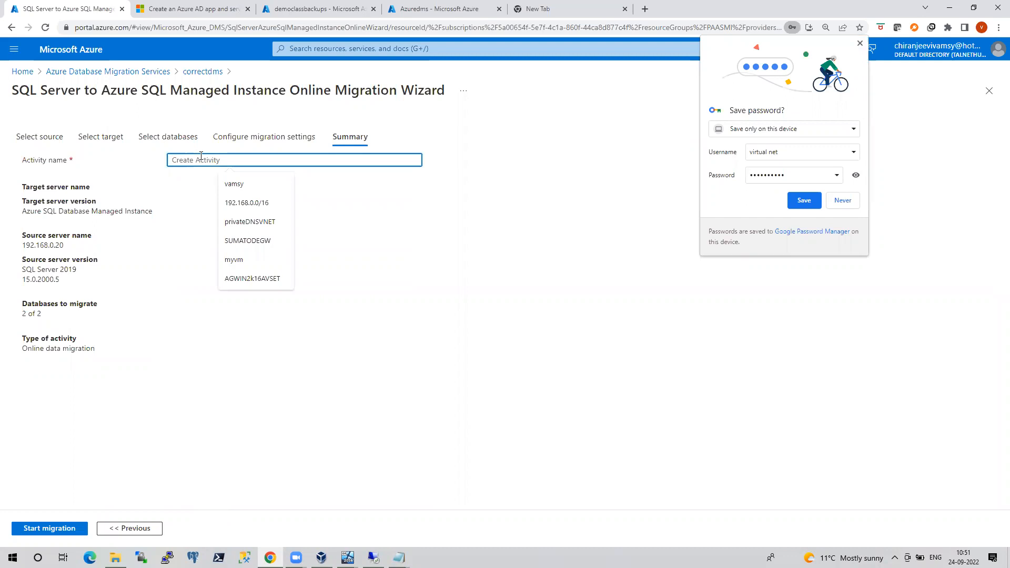
{"action": "type", "text": "online"}
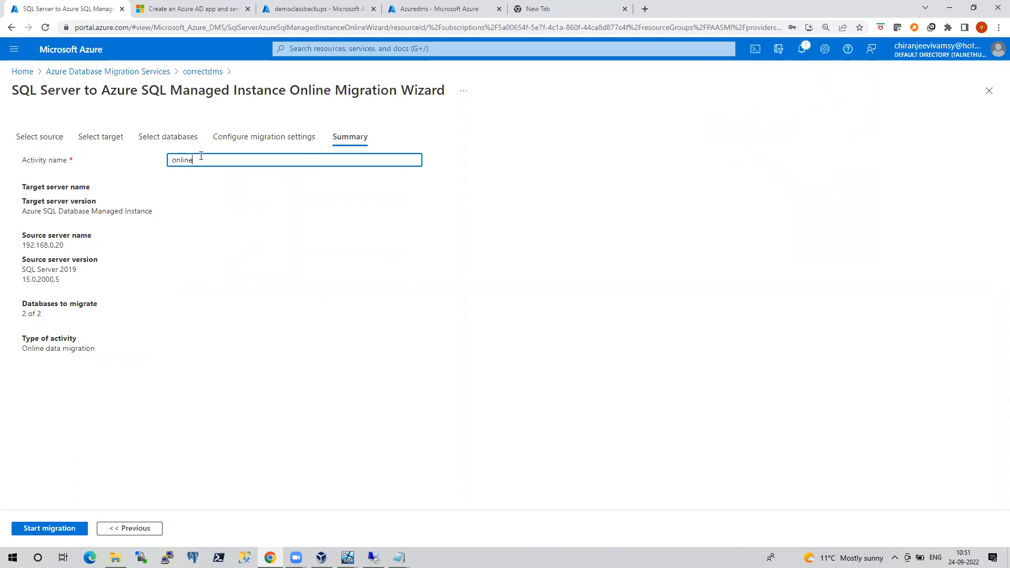
{"action": "type", "text": "migdemo"}
{"action": "left_click", "coordinate": [66, 529]}
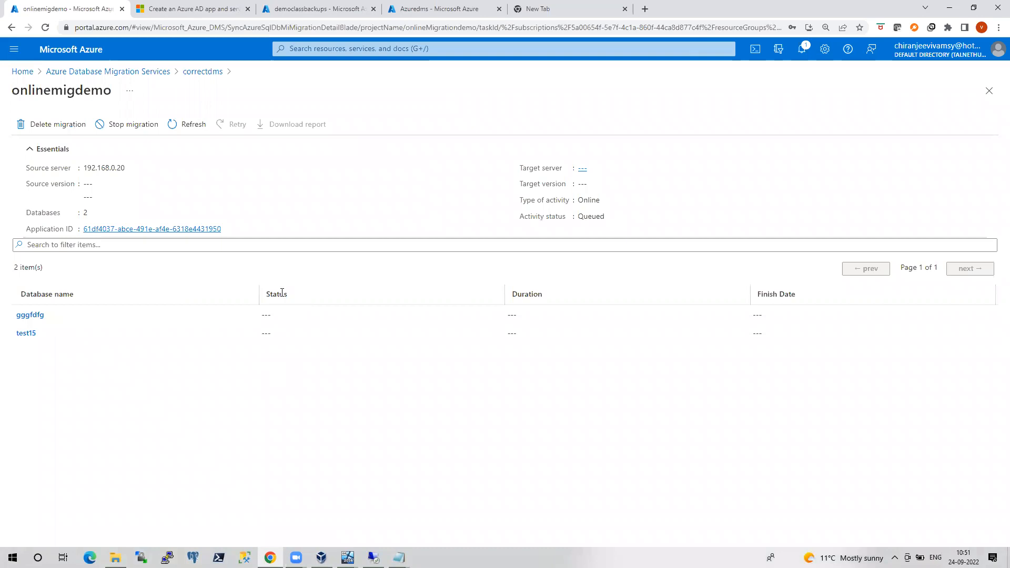
{"action": "left_click", "coordinate": [174, 124]}
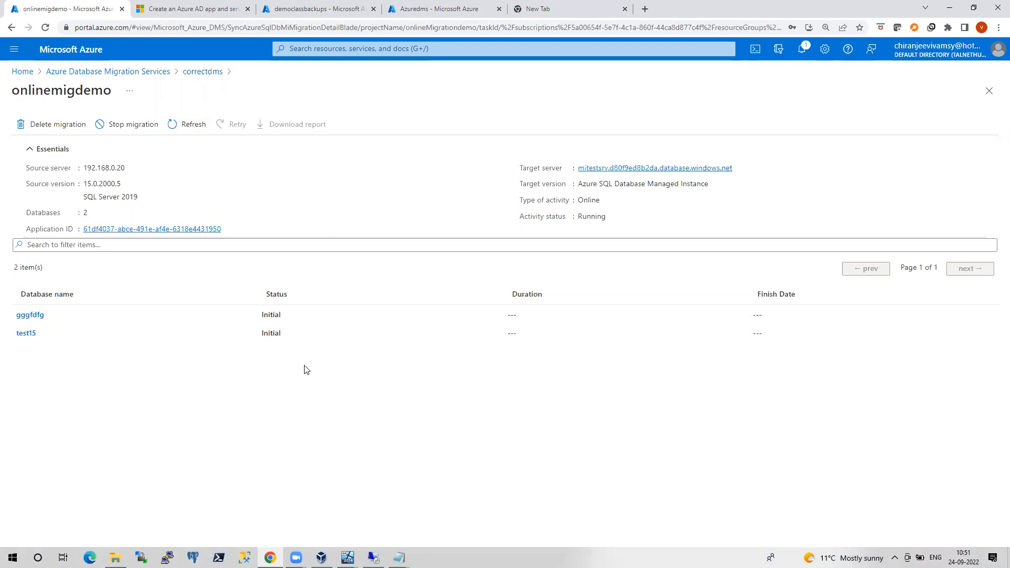
{"action": "left_click", "coordinate": [188, 125]}
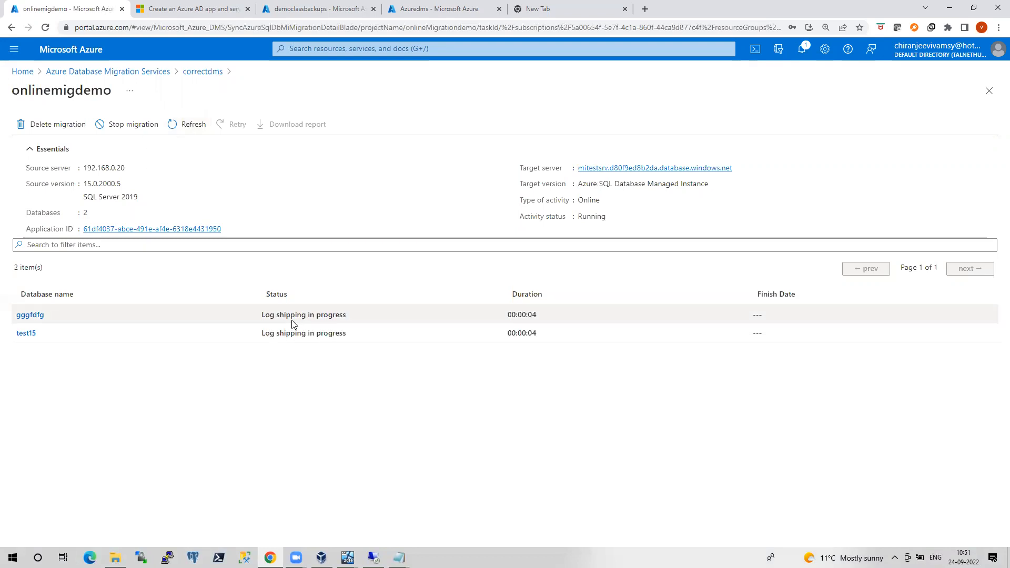
Refresh the migration progress and open gggfdfg's migration details
{"action": "left_click", "coordinate": [185, 124]}
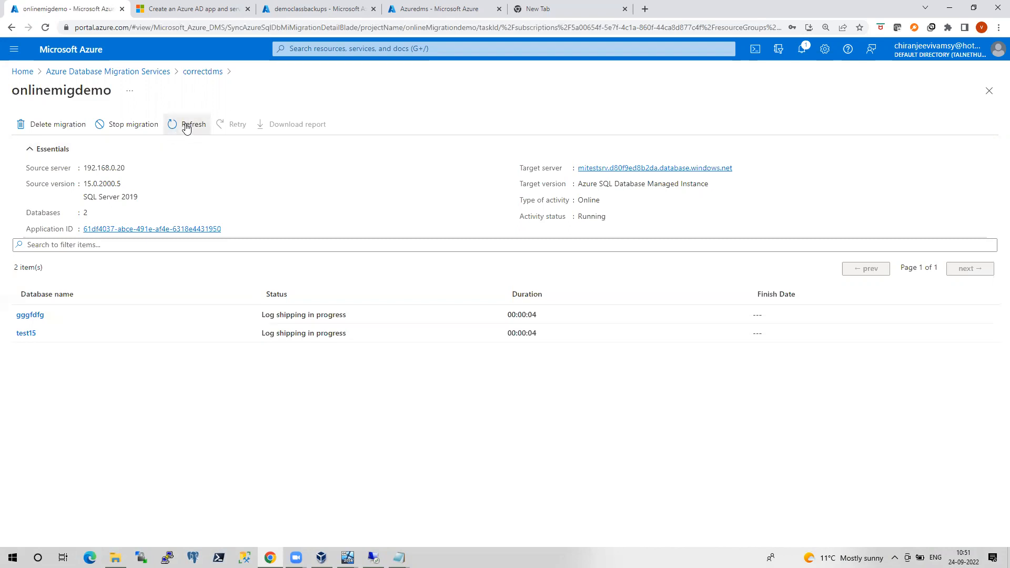
{"action": "left_click", "coordinate": [37, 316]}
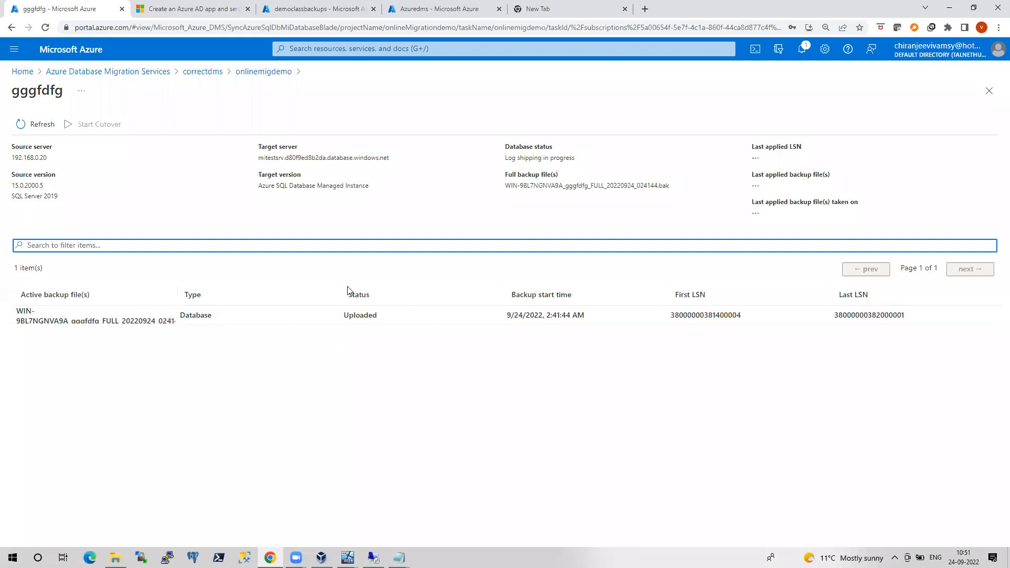
{"action": "left_click", "coordinate": [450, 11]}
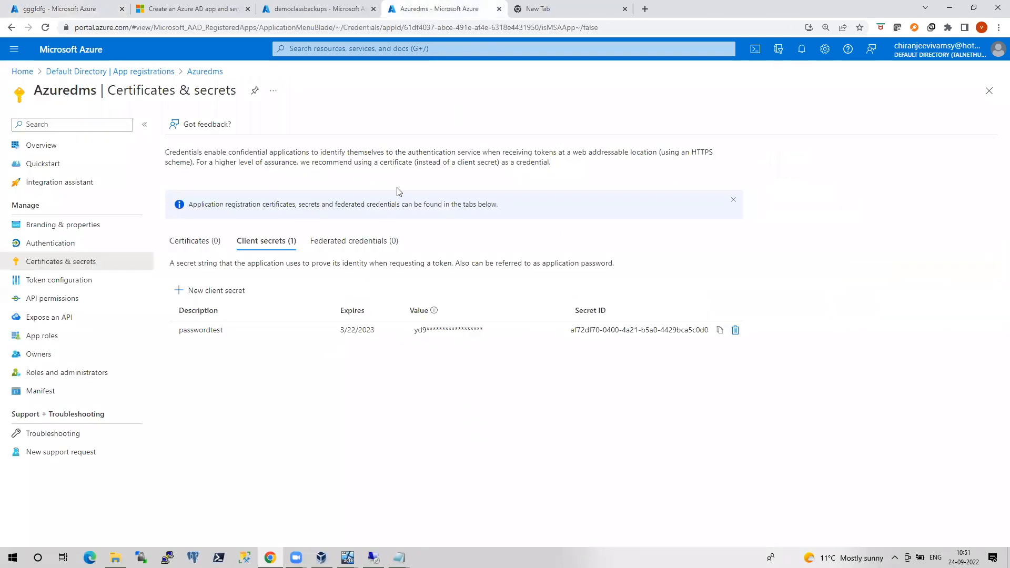
Open migtestingdms container 0b6ab875-4381-44ce-8d81-295ecae52e8e holding the gggfdfg full backup
{"action": "left_click", "coordinate": [22, 71]}
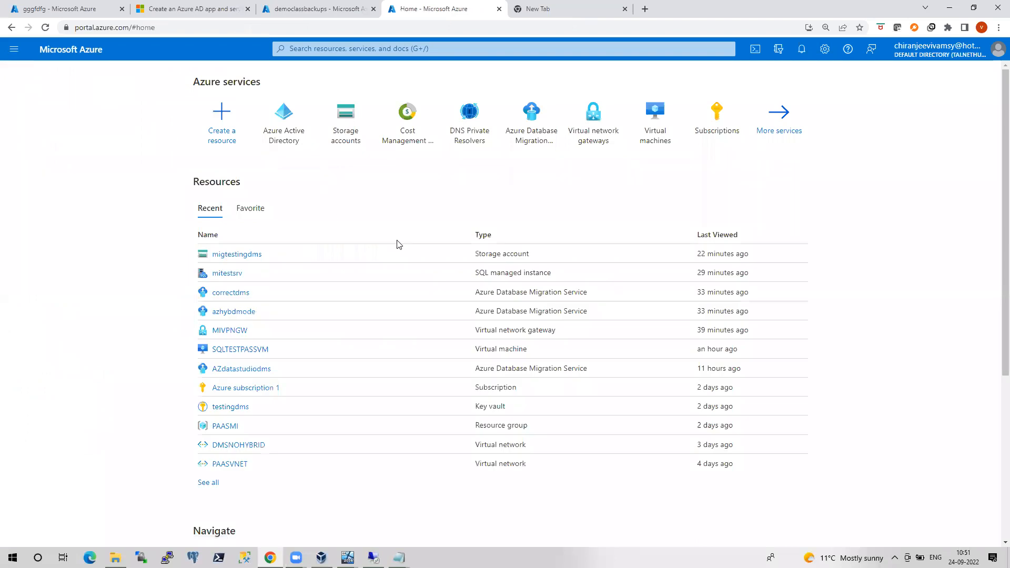
{"action": "left_click", "coordinate": [243, 255]}
{"action": "left_click", "coordinate": [72, 320]}
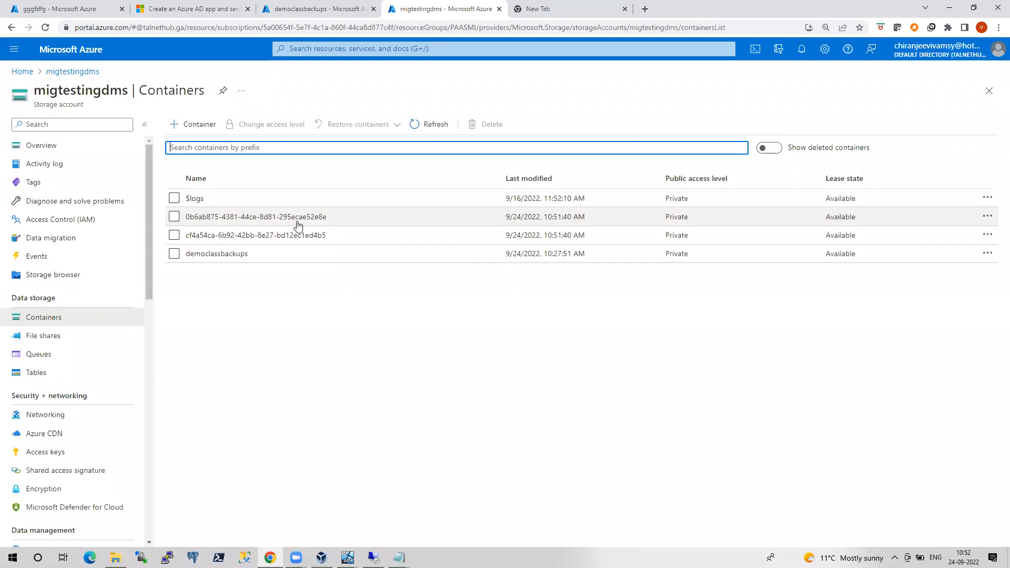
{"action": "left_click", "coordinate": [296, 220]}
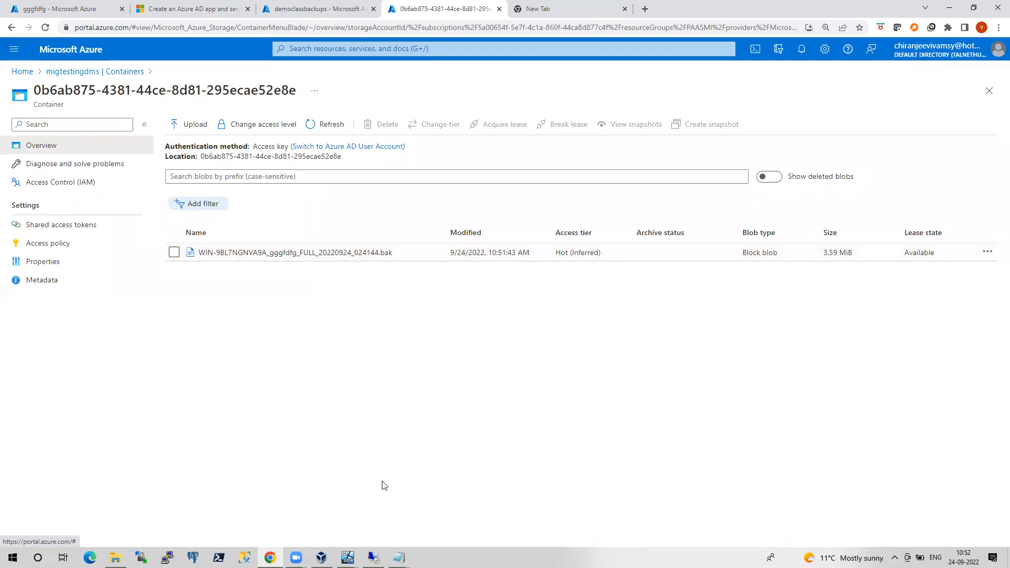
{"action": "left_click", "coordinate": [373, 558]}
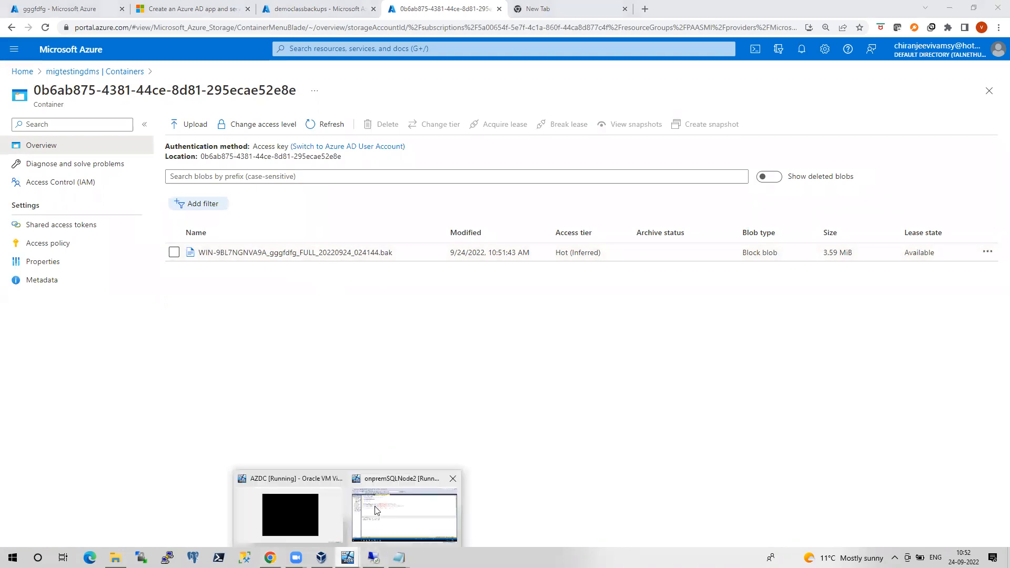
Open the local backups folder on onpremSQLNode2
{"action": "left_click", "coordinate": [395, 512]}
{"action": "mouse_move", "coordinate": [116, 526]}
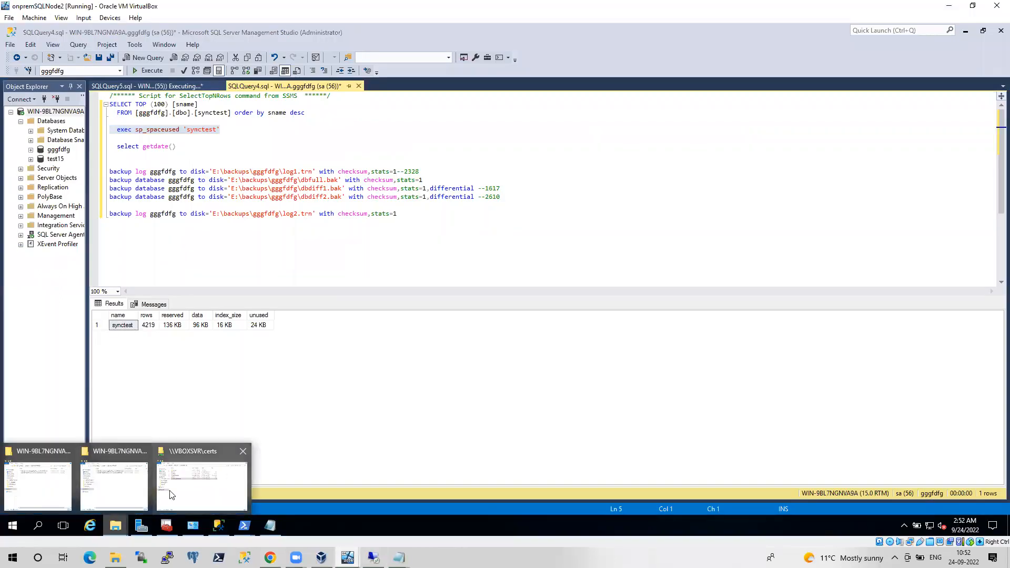
{"action": "left_click", "coordinate": [70, 489]}
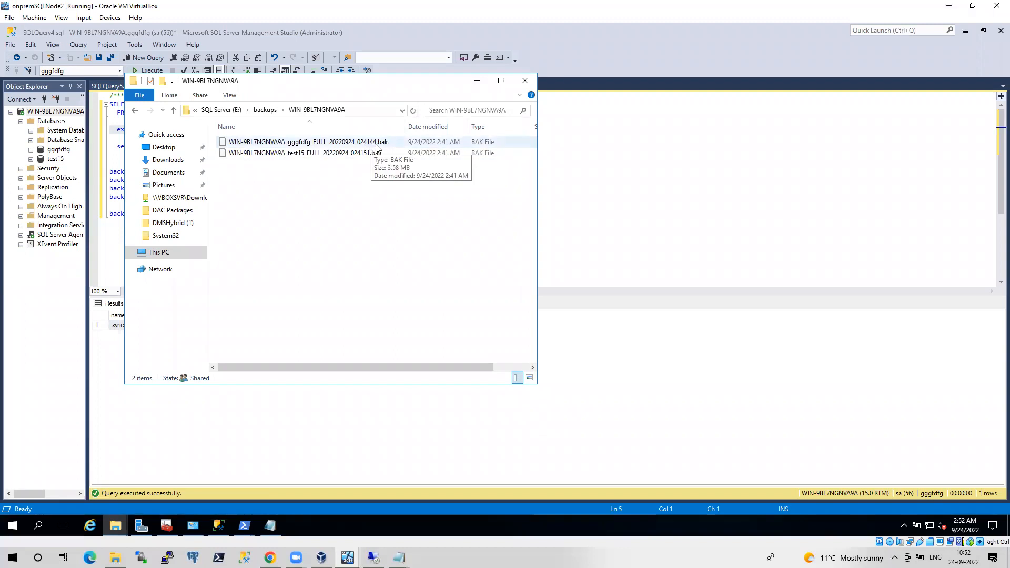
Open test15's migtestingdms container with its 3.27 MiB full backup, then return to SSMS
{"action": "left_click", "coordinate": [269, 557]}
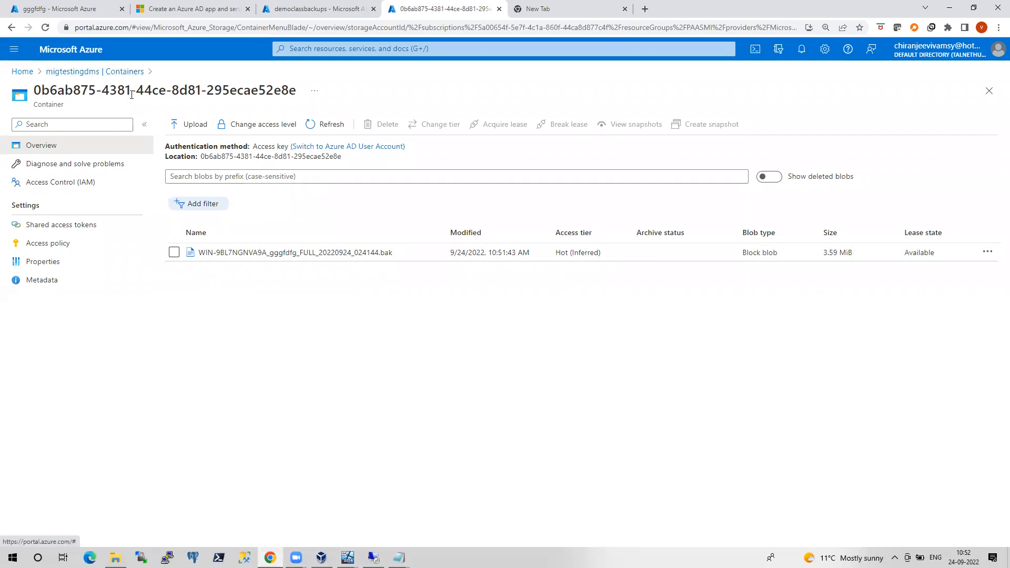
{"action": "left_click", "coordinate": [124, 72]}
{"action": "left_click", "coordinate": [247, 236]}
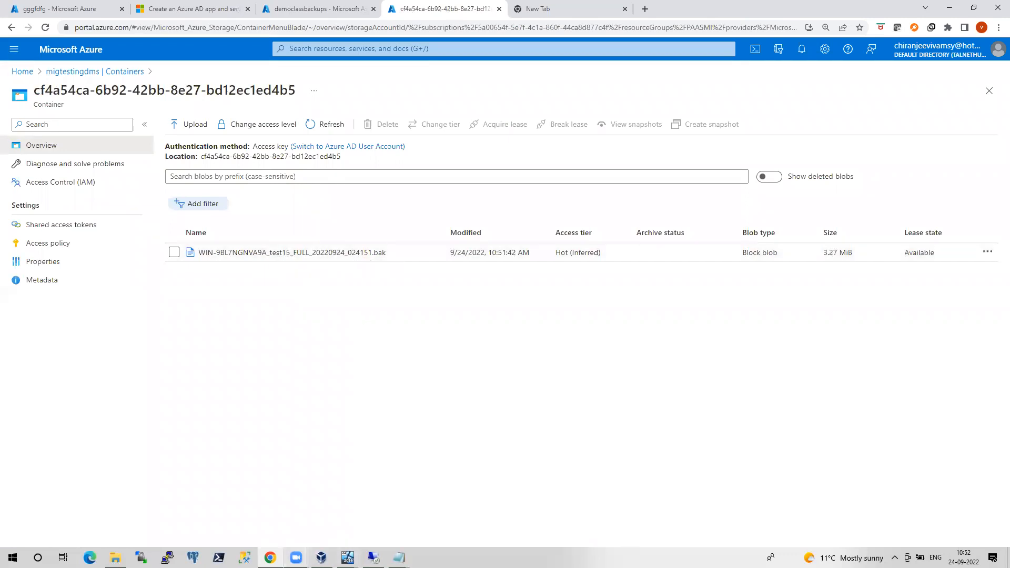
{"action": "mouse_move", "coordinate": [347, 557]}
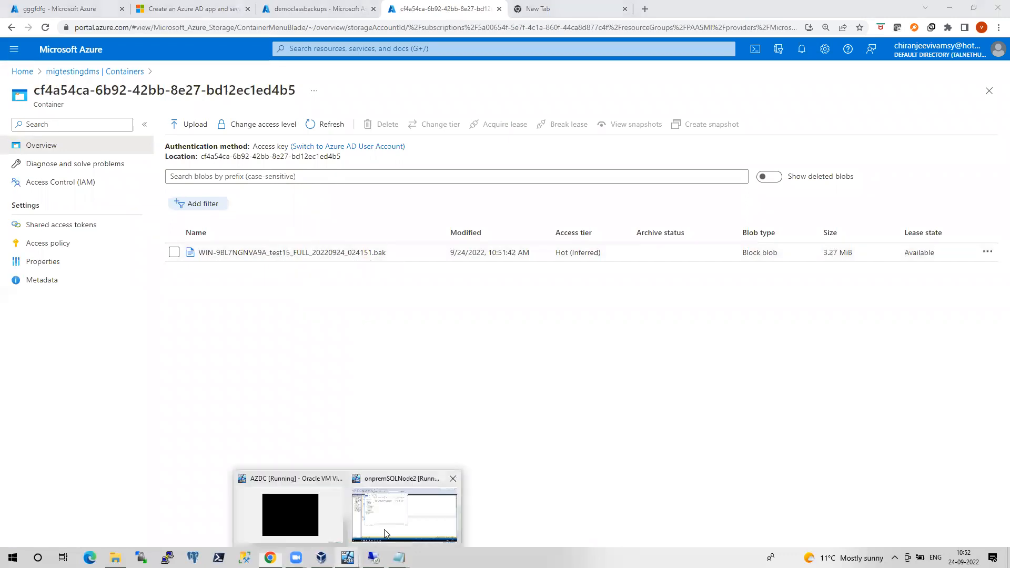
{"action": "left_click", "coordinate": [400, 494]}
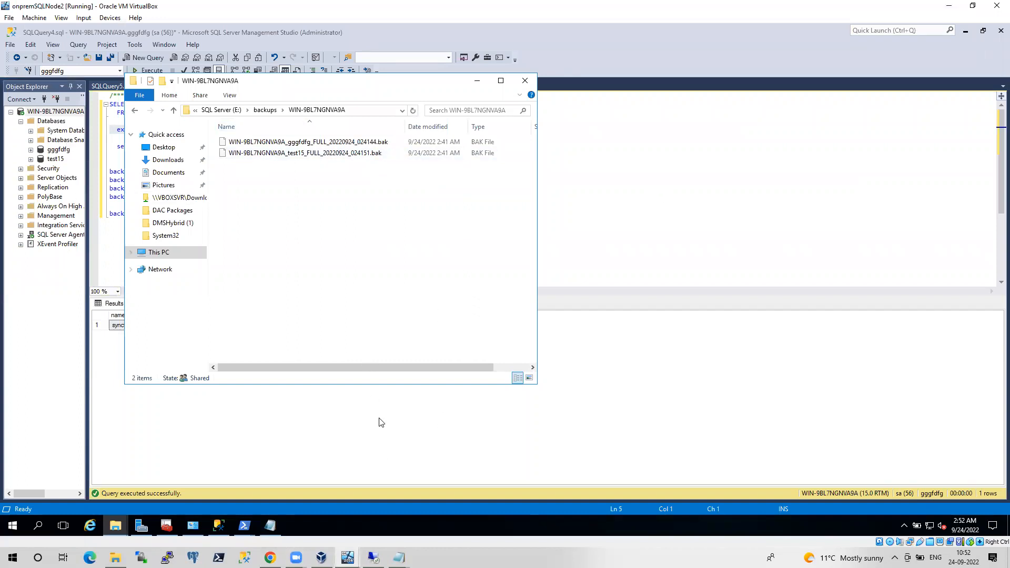
{"action": "key", "text": "alt+Tab"}
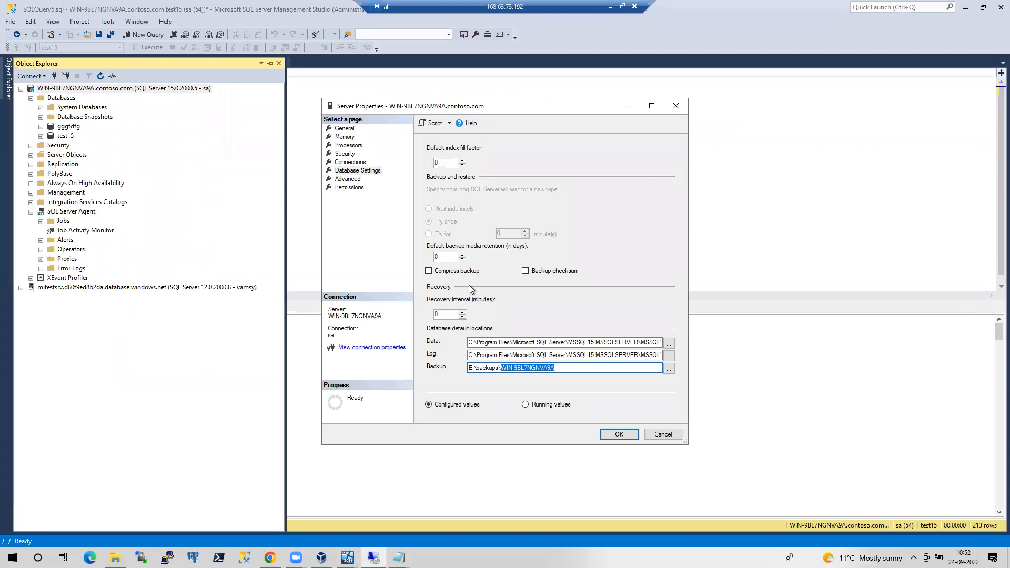
Refresh the mitestsrv databases, showing gggfdfg and test15 as Restoring
{"action": "left_click", "coordinate": [667, 436]}
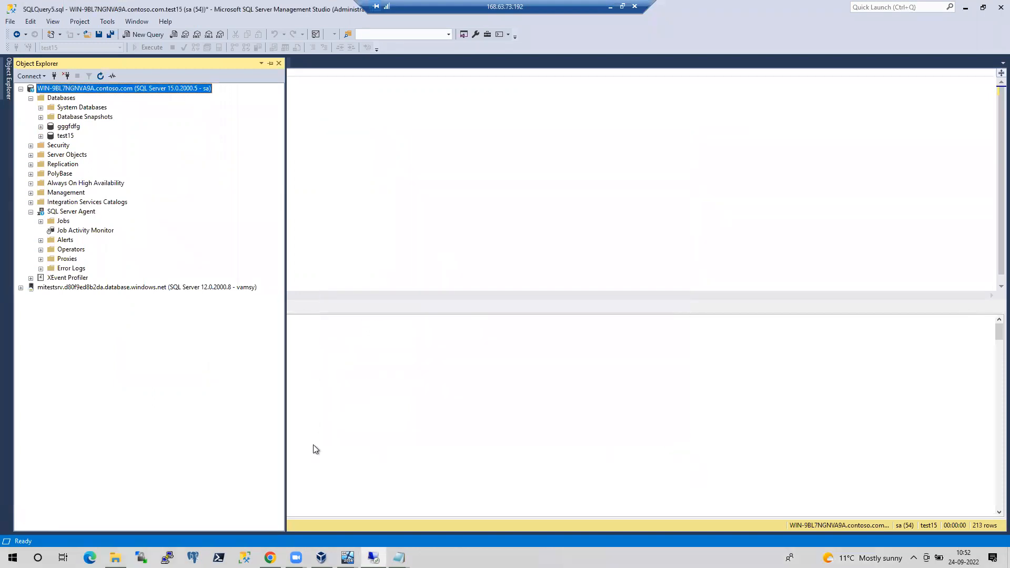
{"action": "left_click", "coordinate": [21, 287]}
{"action": "right_click", "coordinate": [62, 297]}
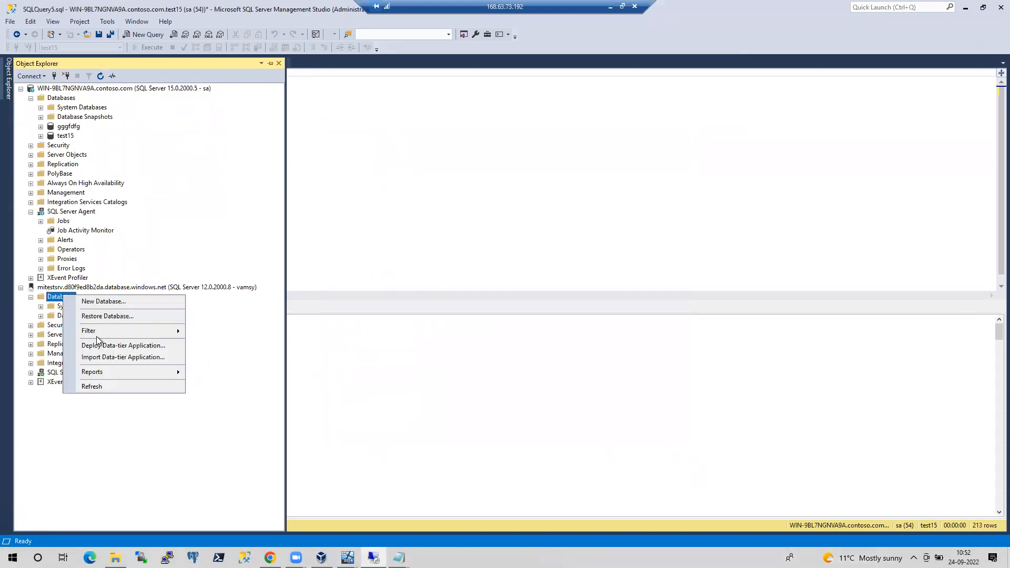
{"action": "left_click", "coordinate": [100, 387]}
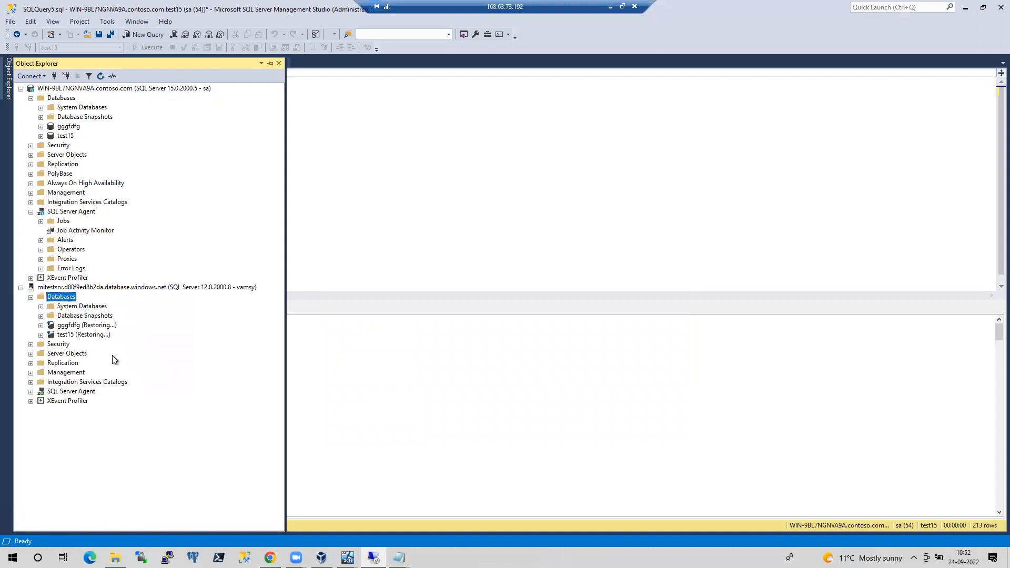
{"action": "left_click", "coordinate": [457, 191]}
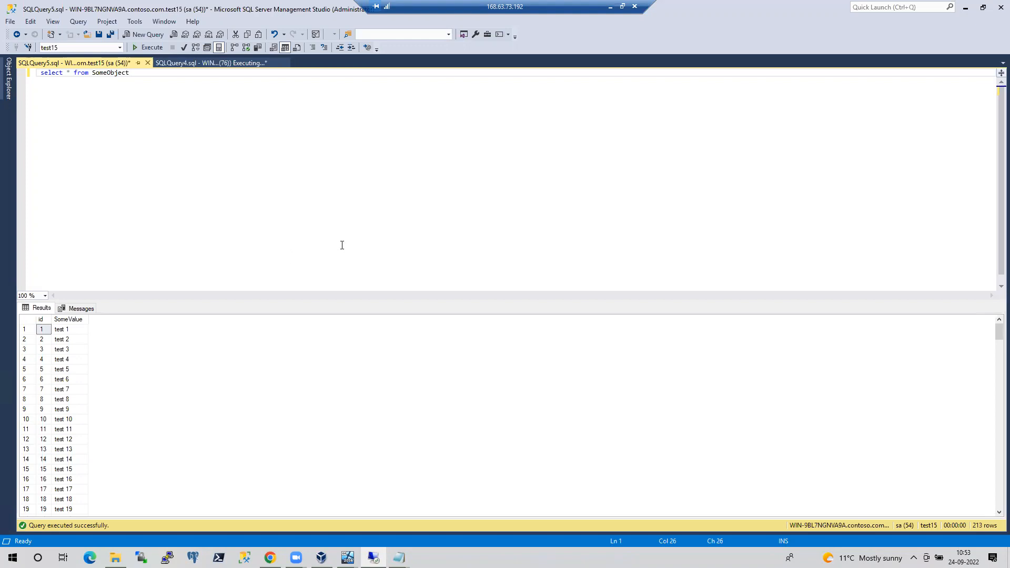
Open the SQL Server Agent Job Activity Monitor
{"action": "left_click", "coordinate": [4, 92]}
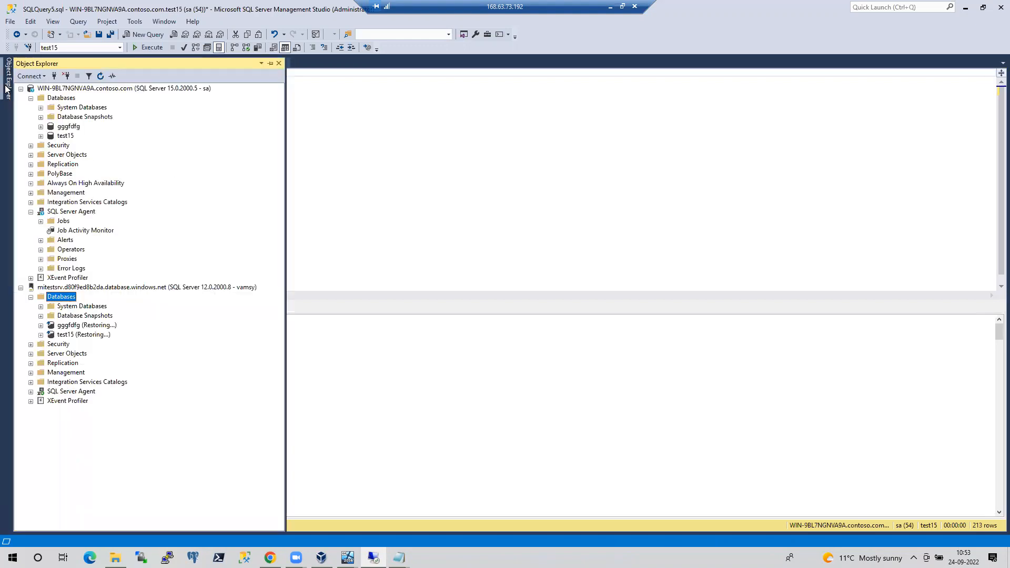
{"action": "double_click", "coordinate": [99, 235]}
{"action": "left_click", "coordinate": [99, 235]}
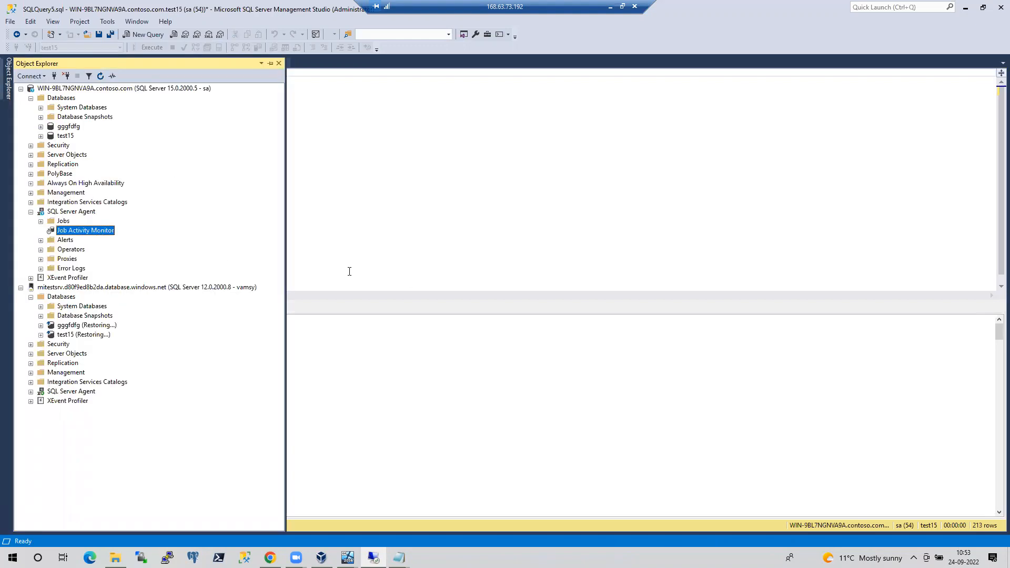
{"action": "double_click", "coordinate": [92, 234]}
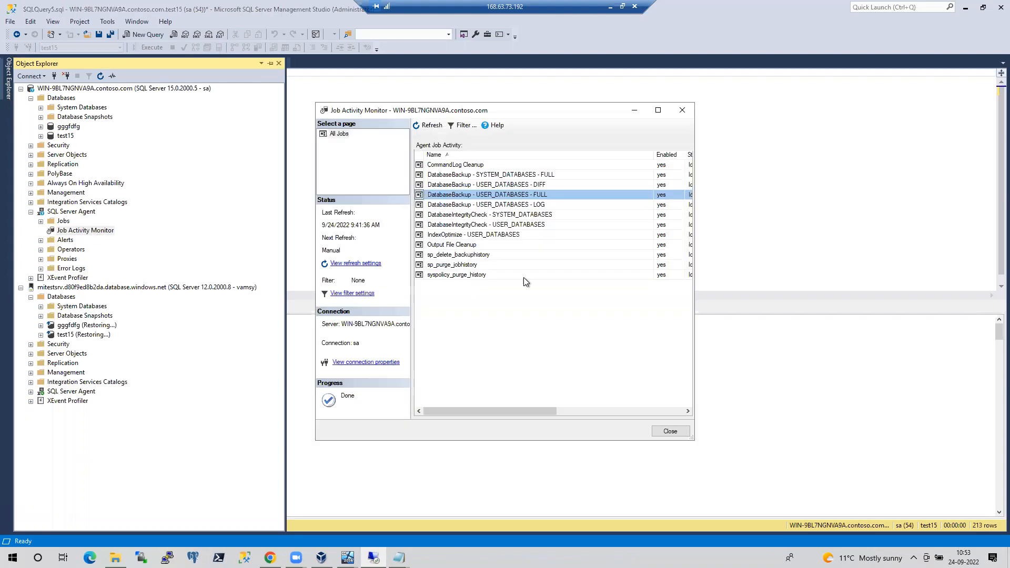
{"action": "right_click", "coordinate": [528, 195]}
{"action": "left_click", "coordinate": [557, 295]}
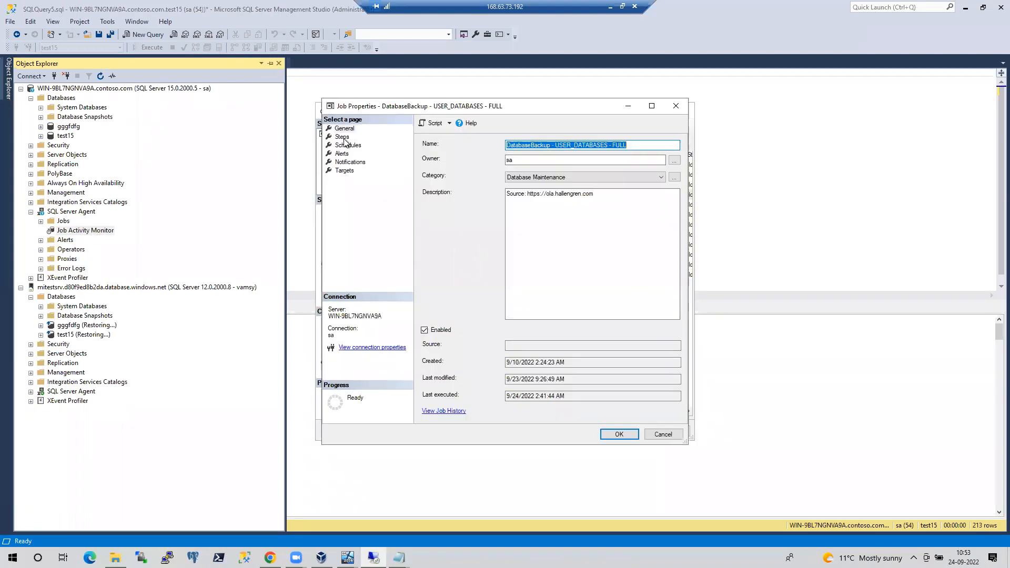
{"action": "left_click", "coordinate": [342, 137]}
{"action": "left_click", "coordinate": [578, 411]}
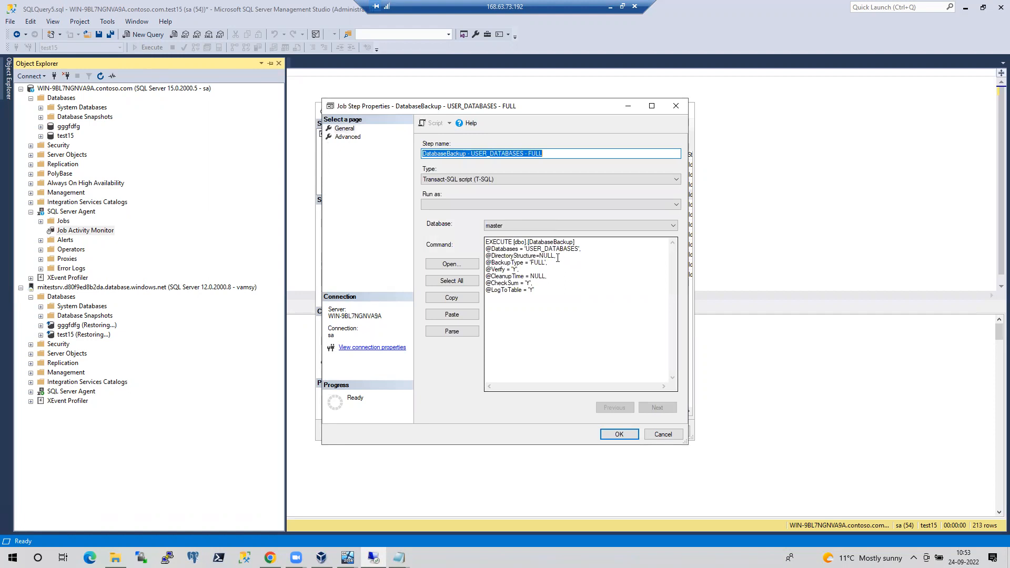
{"action": "left_click", "coordinate": [557, 257]}
{"action": "left_click", "coordinate": [486, 258], "text": "shift"}
{"action": "key", "text": "ctrl+c"}
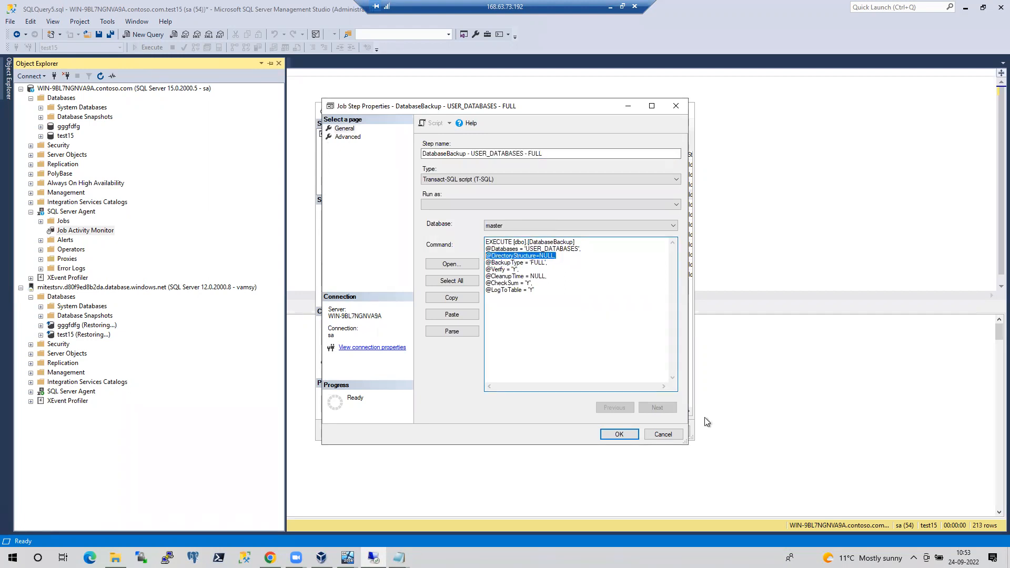
{"action": "left_click", "coordinate": [663, 434]}
{"action": "left_click", "coordinate": [660, 437]}
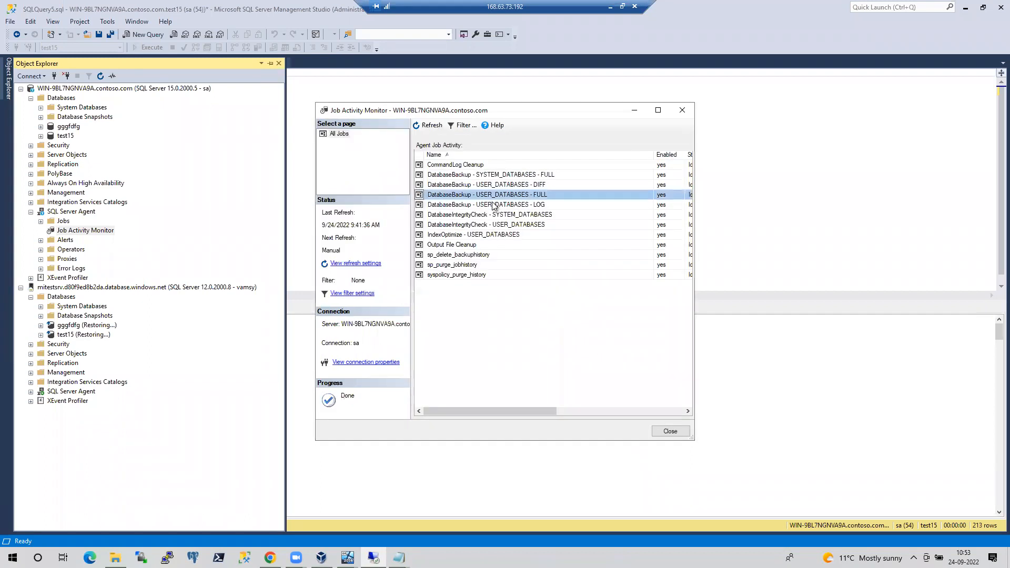
{"action": "left_click", "coordinate": [506, 184]}
{"action": "double_click", "coordinate": [506, 185]}
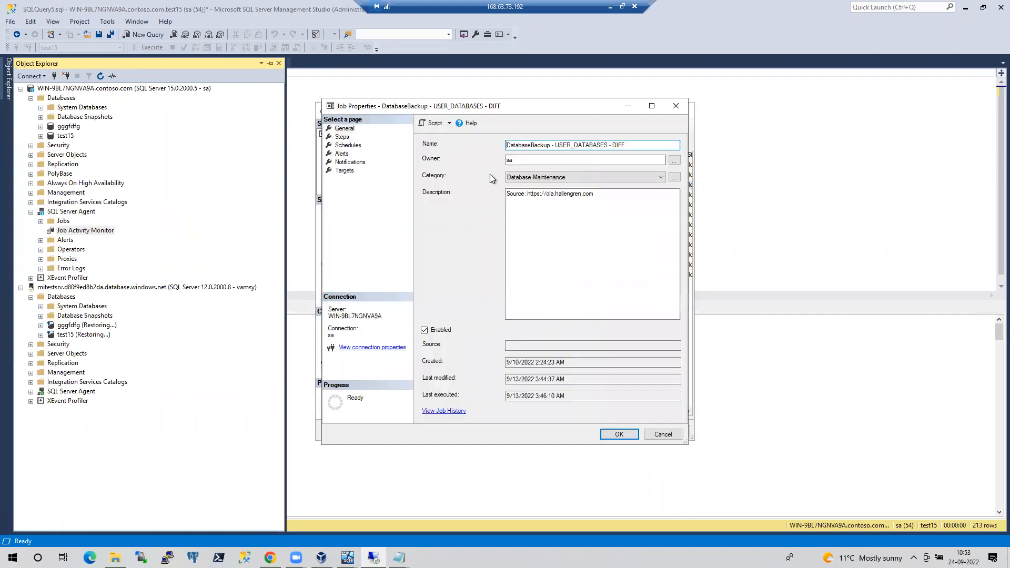
{"action": "left_click", "coordinate": [342, 137]}
{"action": "left_click", "coordinate": [566, 412]}
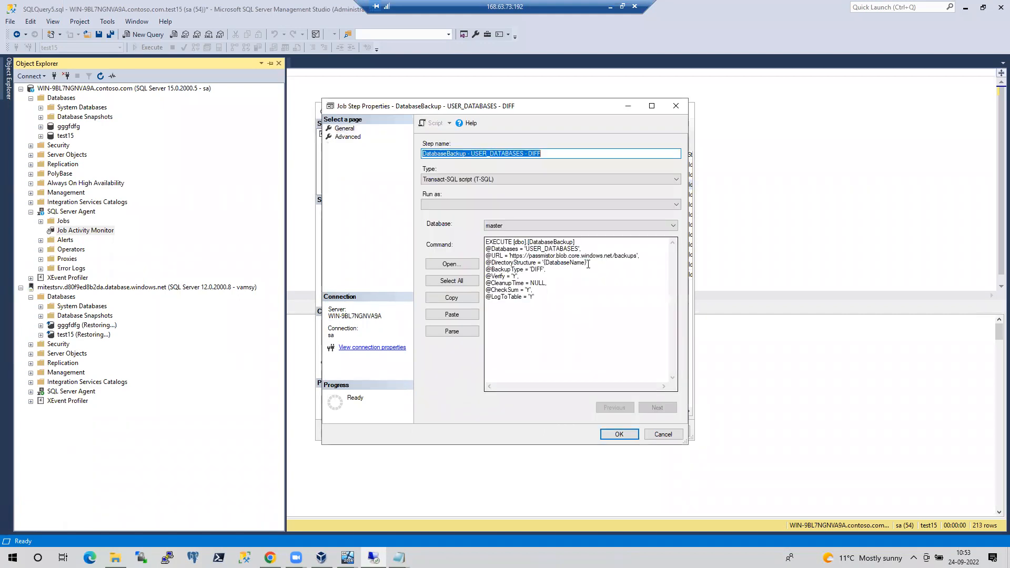
{"action": "left_click_drag", "start_coordinate": [605, 263], "coordinate": [473, 259]}
{"action": "key", "text": "ctrl+v"}
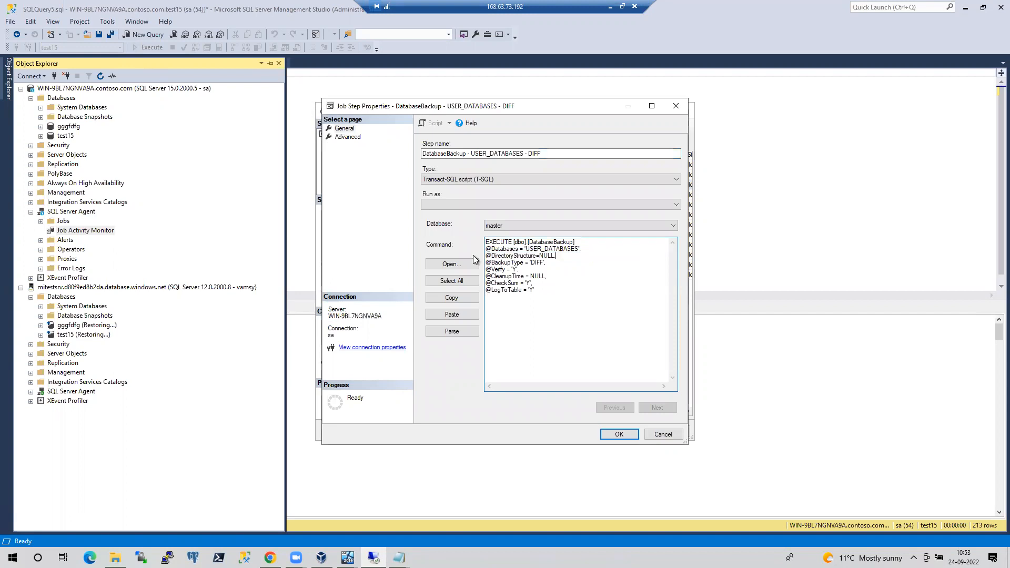
{"action": "left_click", "coordinate": [616, 434]}
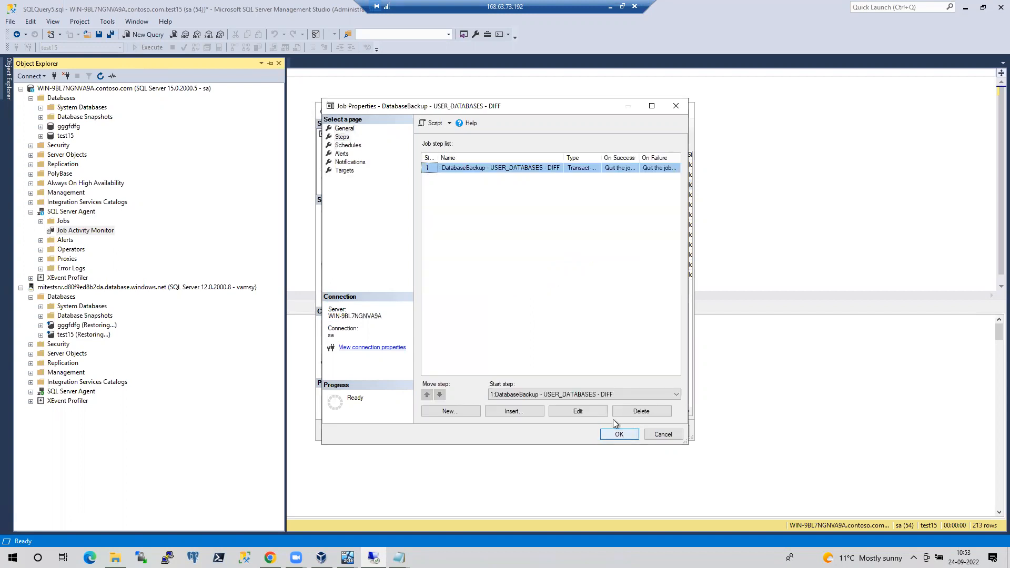
{"action": "left_click", "coordinate": [619, 435]}
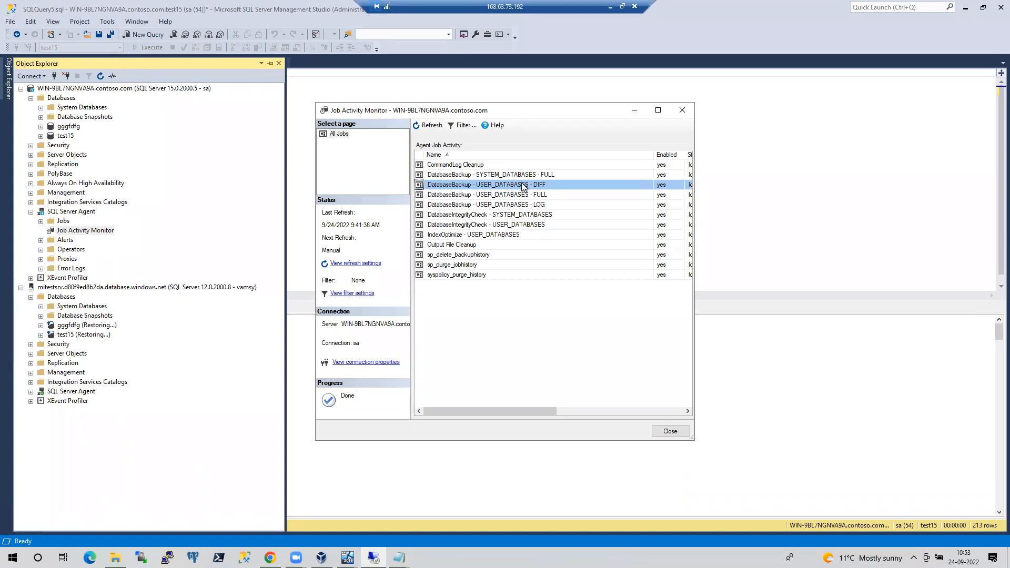
Start the DatabaseBackup - USER_DATABASES - DIFF job
{"action": "right_click", "coordinate": [523, 185]}
{"action": "left_click", "coordinate": [545, 195]}
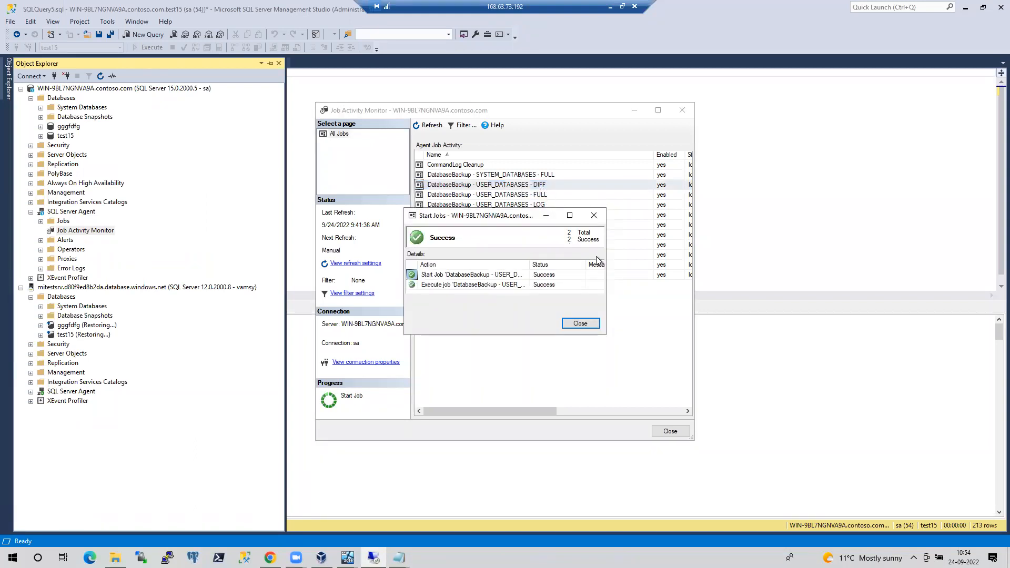
{"action": "left_click", "coordinate": [587, 324]}
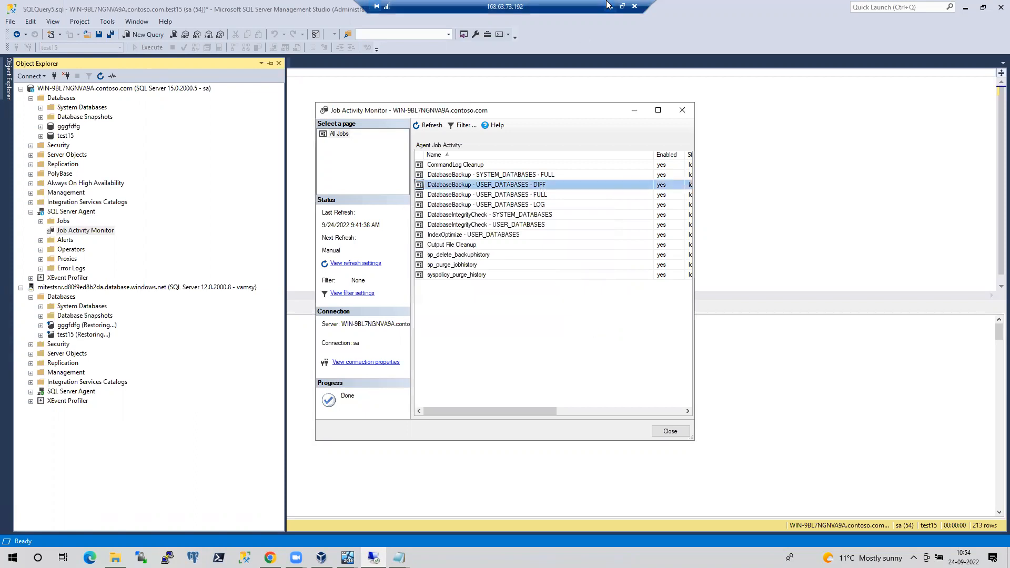
{"action": "left_click", "coordinate": [608, 5]}
Sort the VM's backup folder by date modified, newest first
{"action": "left_click", "coordinate": [269, 558]}
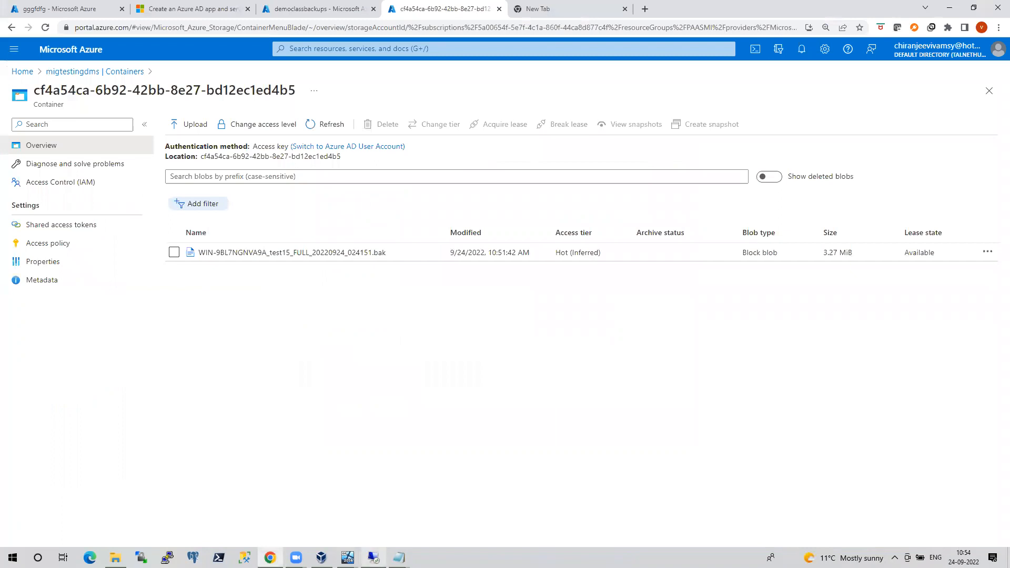
{"action": "left_click", "coordinate": [348, 557]}
{"action": "left_click", "coordinate": [390, 519]}
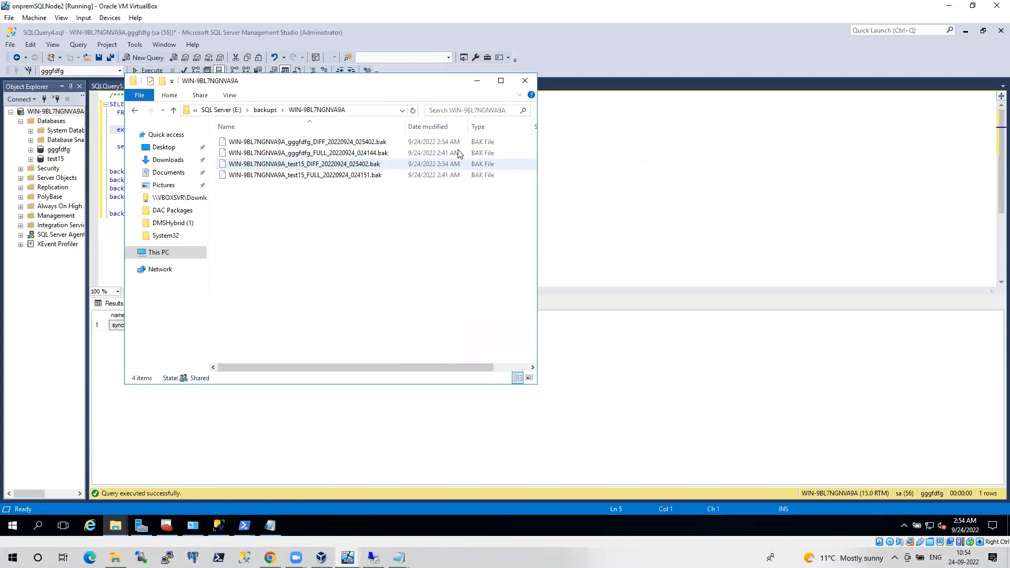
{"action": "left_click", "coordinate": [447, 127]}
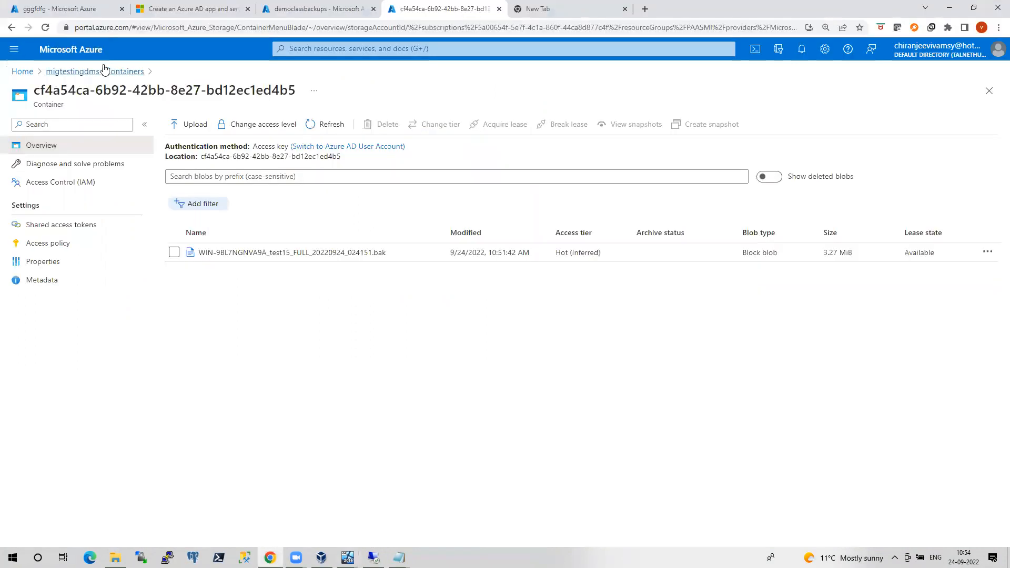
Refresh gggfdfg's migration details until its full backup shows Restored with the last LSN
{"action": "left_click", "coordinate": [63, 9]}
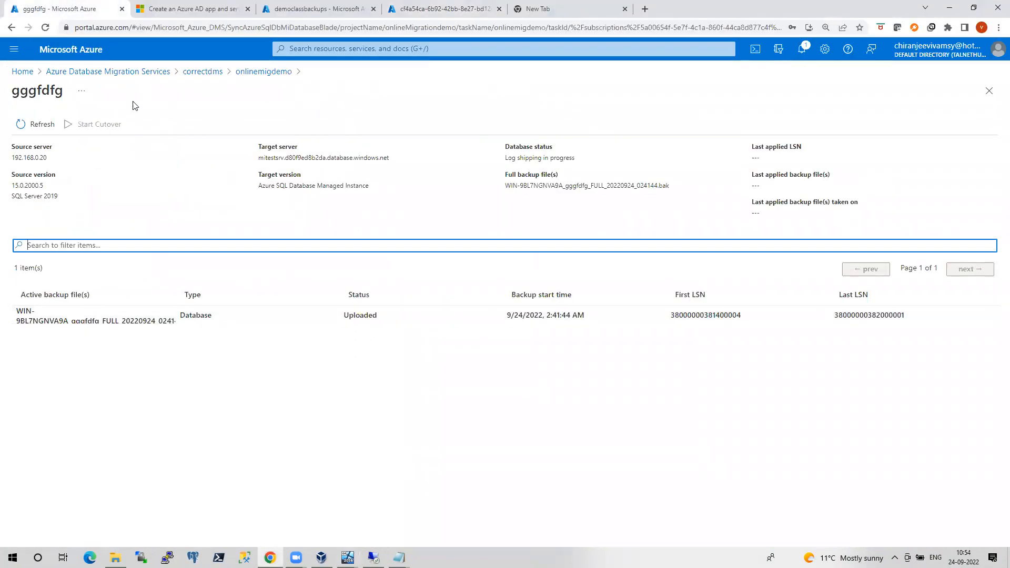
{"action": "left_click", "coordinate": [34, 125]}
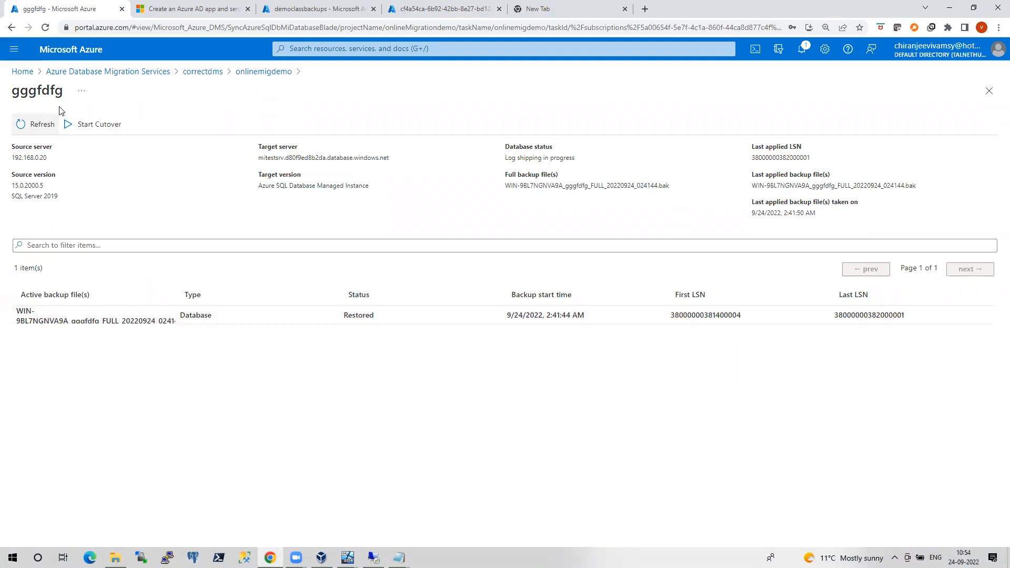
{"action": "left_click", "coordinate": [258, 76]}
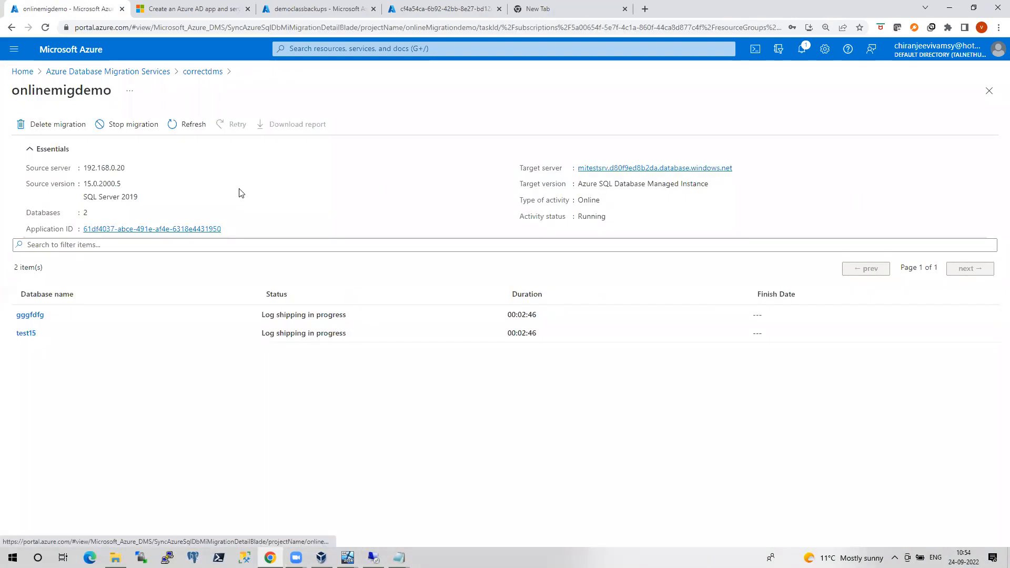
{"action": "left_click", "coordinate": [180, 124]}
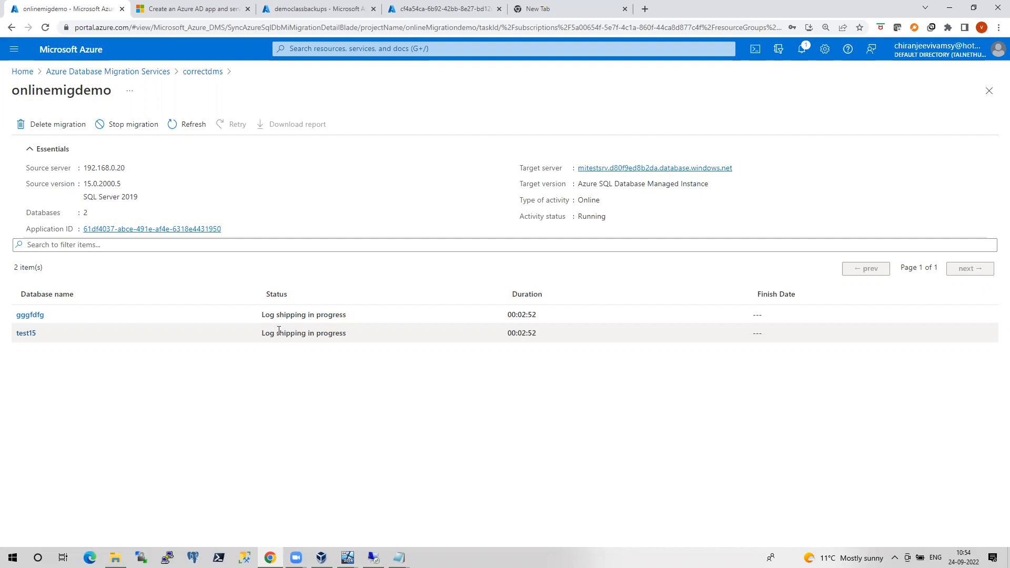
{"action": "left_click", "coordinate": [31, 316]}
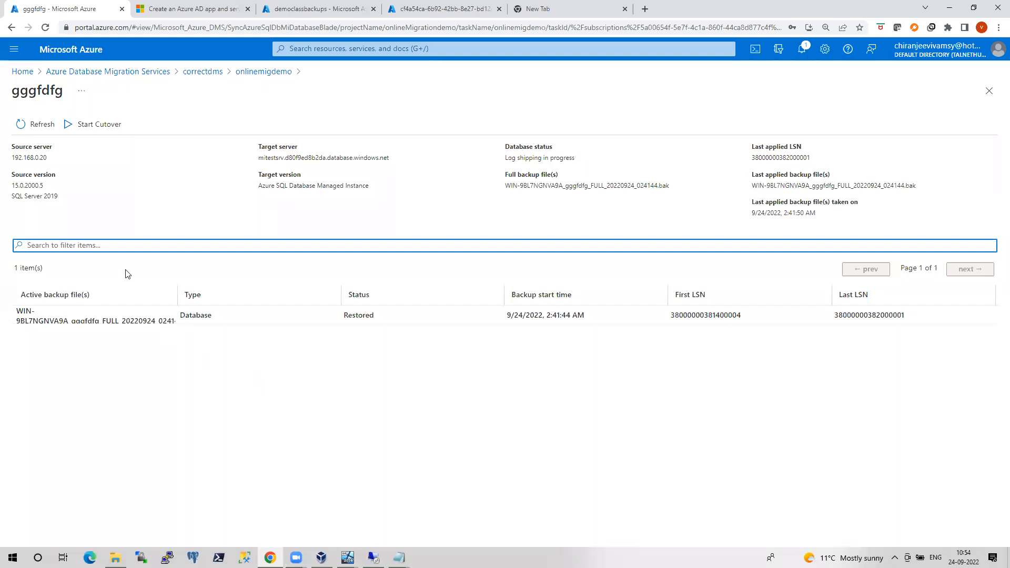
{"action": "left_click", "coordinate": [26, 128]}
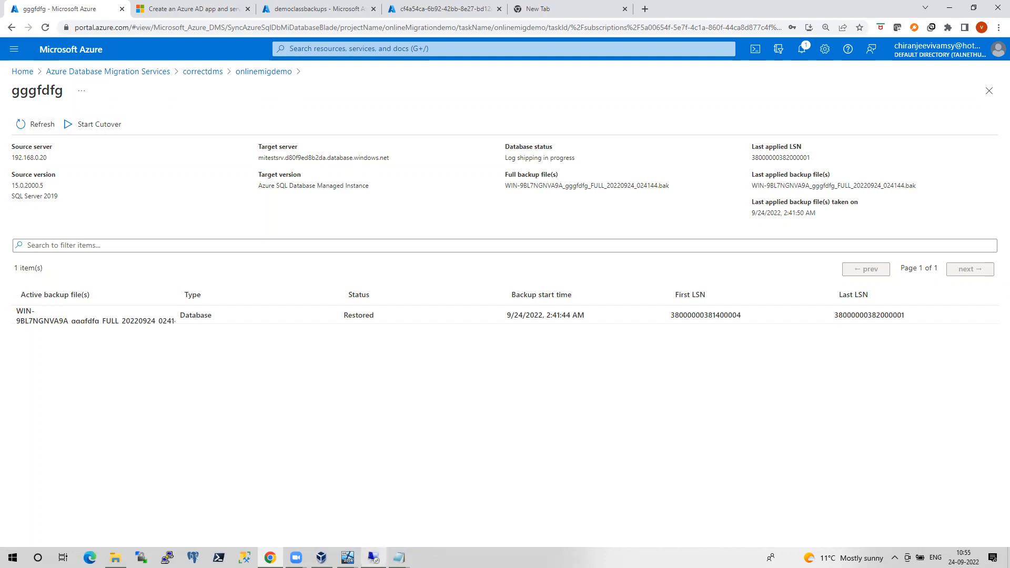
{"action": "left_click", "coordinate": [374, 558]}
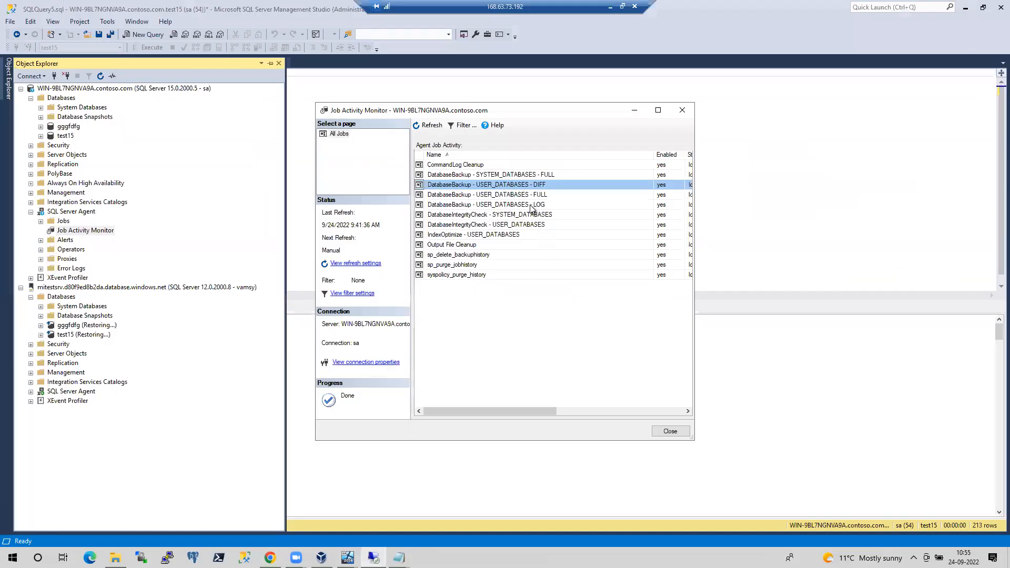
Run the DatabaseBackup - USER_DATABASES - LOG job with Start Job at Step
{"action": "left_click", "coordinate": [532, 205]}
{"action": "right_click", "coordinate": [531, 206]}
{"action": "left_click", "coordinate": [549, 211]}
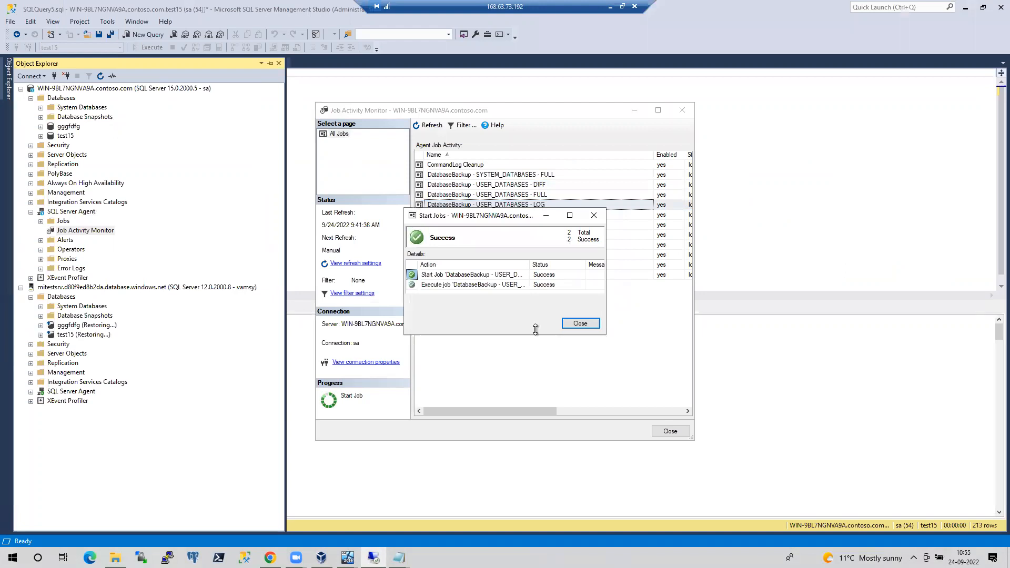
{"action": "left_click", "coordinate": [574, 326]}
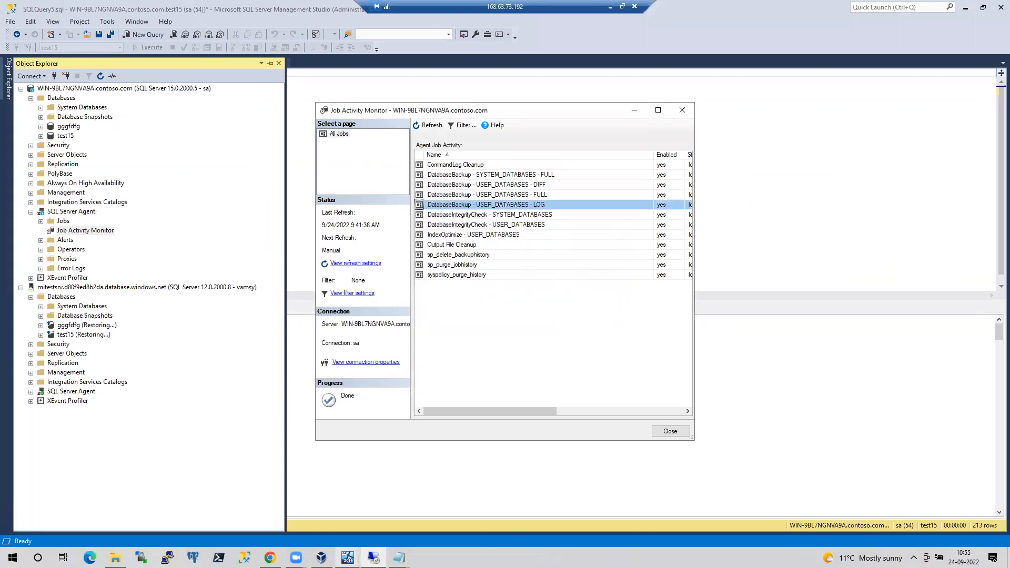
Check the new LOG backup files in the VM's backups folder, then return to the gggfdfg migration
{"action": "mouse_move", "coordinate": [348, 557]}
{"action": "left_click", "coordinate": [382, 512]}
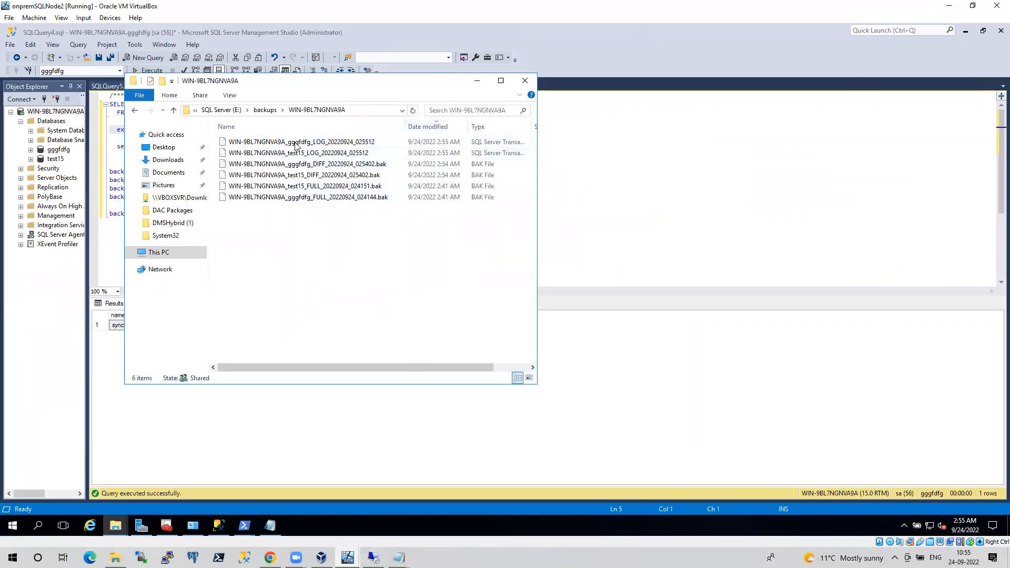
{"action": "left_click", "coordinate": [270, 558]}
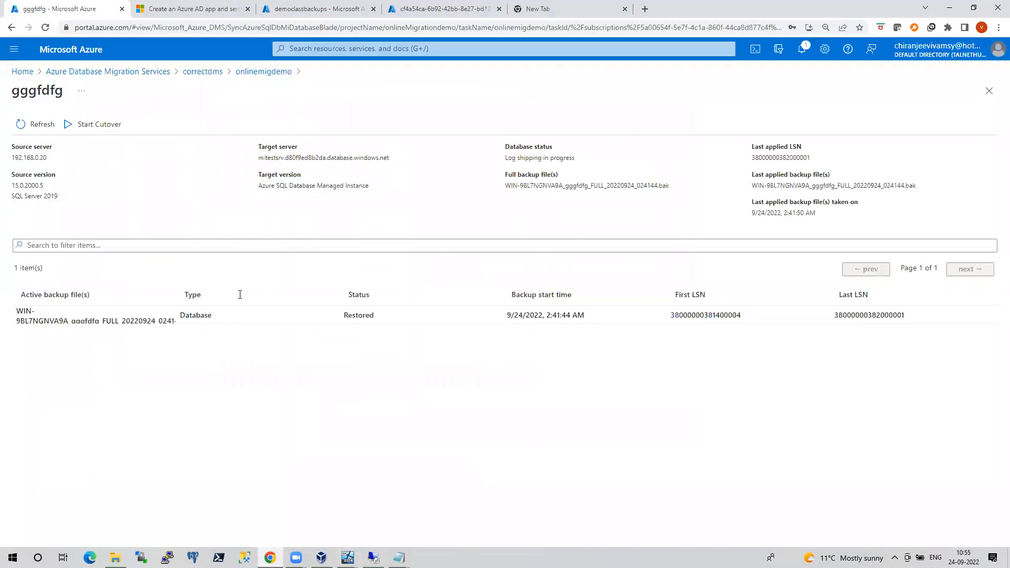
Refresh the gggfdfg migration and reload the blob container's list of backup files
{"action": "left_click", "coordinate": [32, 125]}
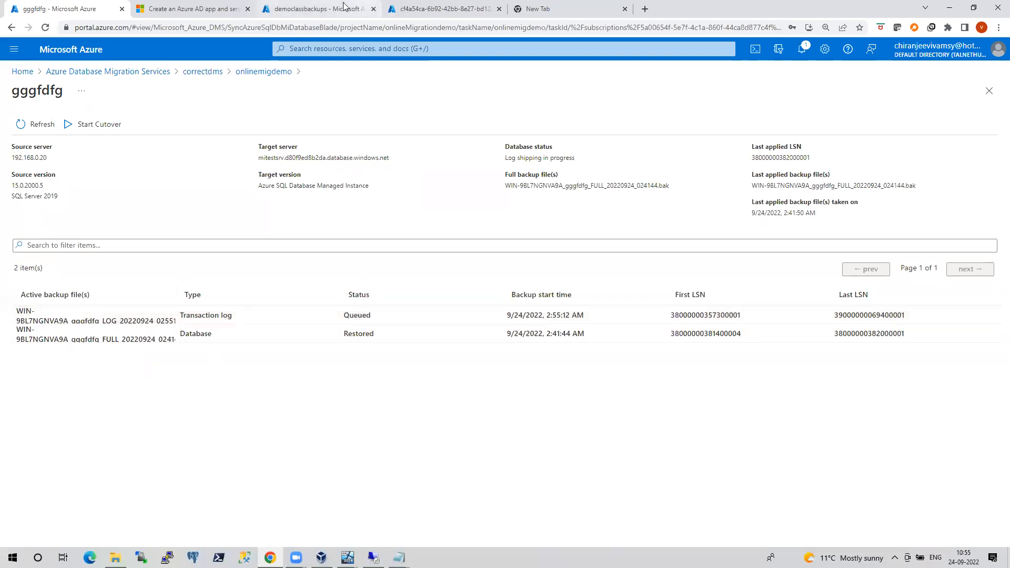
{"action": "left_click", "coordinate": [443, 9]}
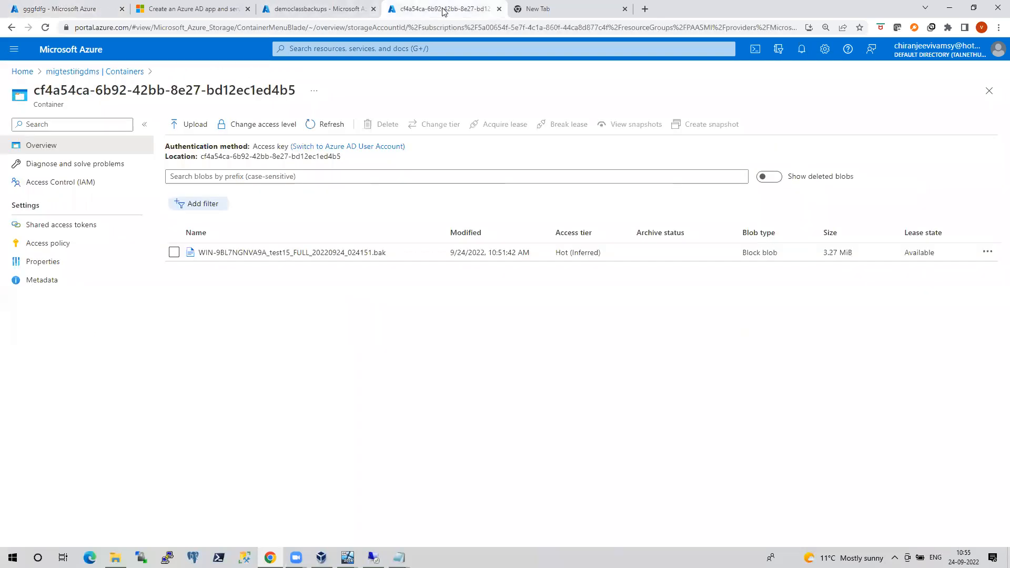
{"action": "left_click", "coordinate": [328, 126]}
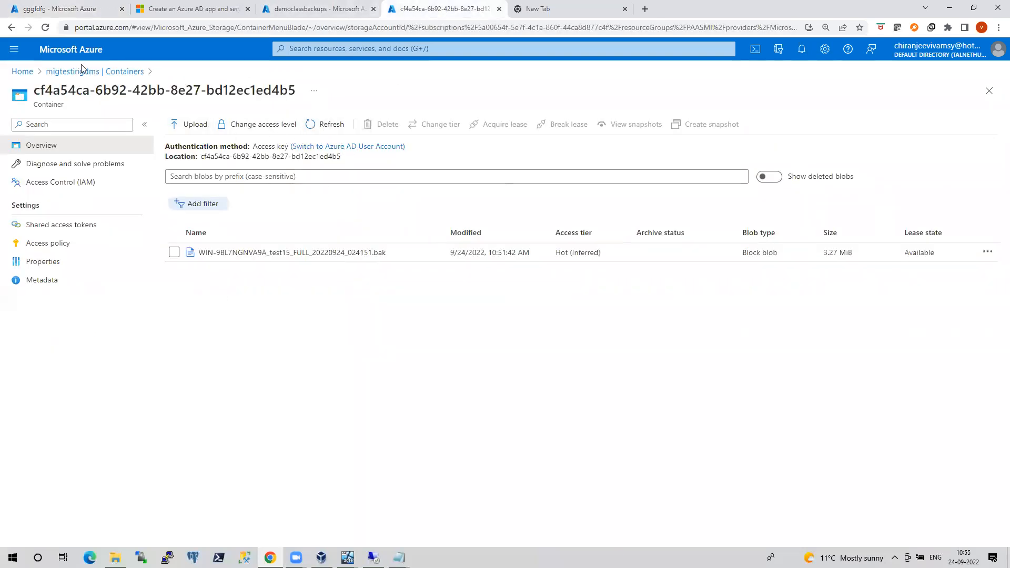
Refresh gggfdfg's restore status, then open test15's details from the onlinemigdemo overview
{"action": "left_click", "coordinate": [56, 9]}
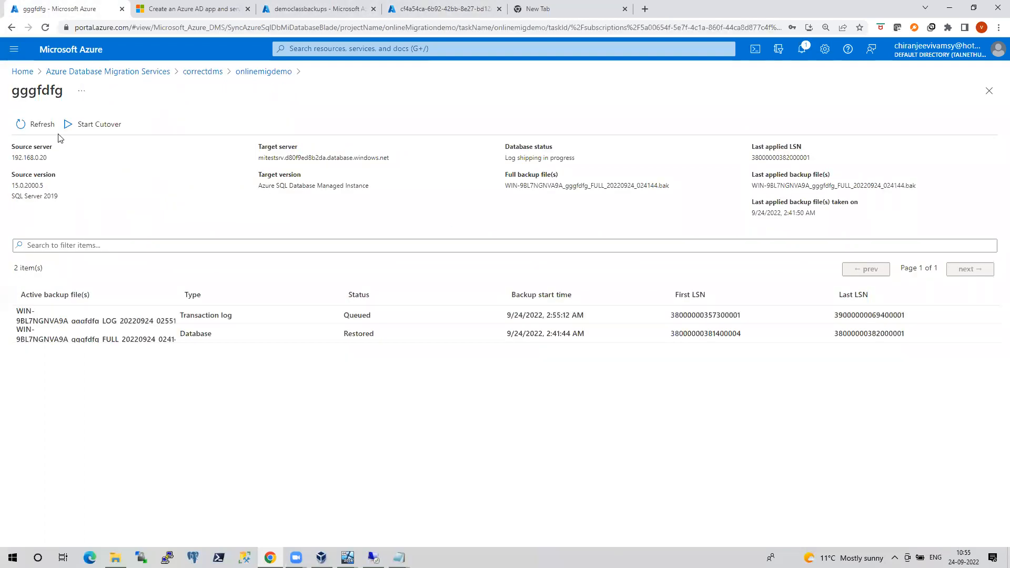
{"action": "left_click", "coordinate": [35, 129]}
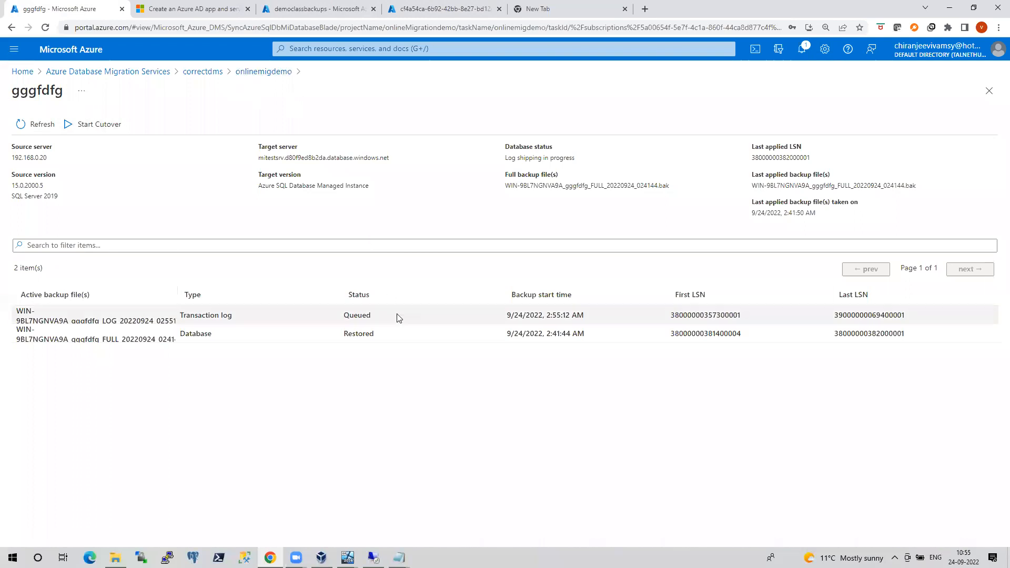
{"action": "left_click", "coordinate": [257, 72]}
{"action": "left_click", "coordinate": [27, 333]}
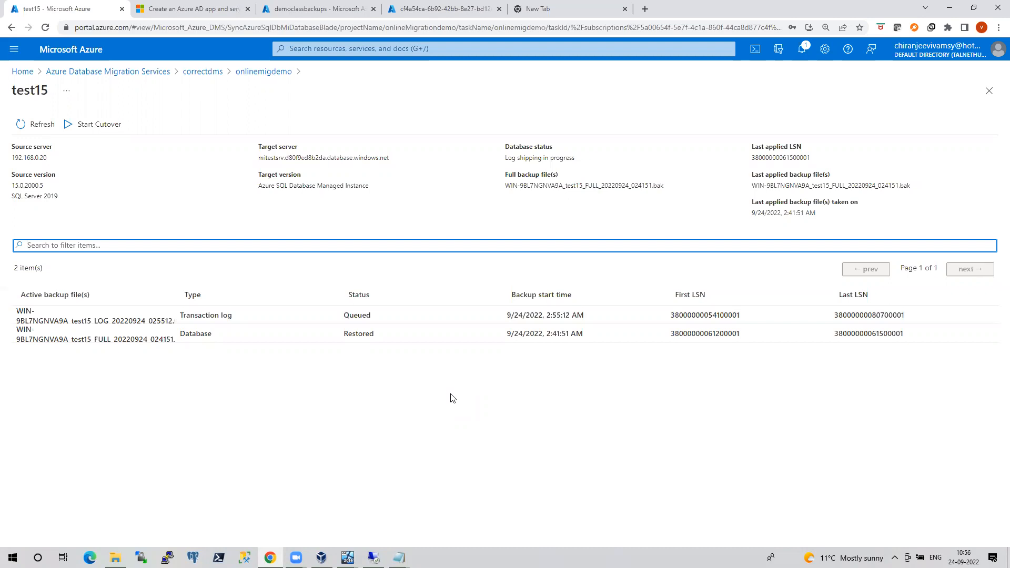
Refresh test15 and the backup container to find the new LOG .trn file and see it Uploaded
{"action": "left_click", "coordinate": [38, 124]}
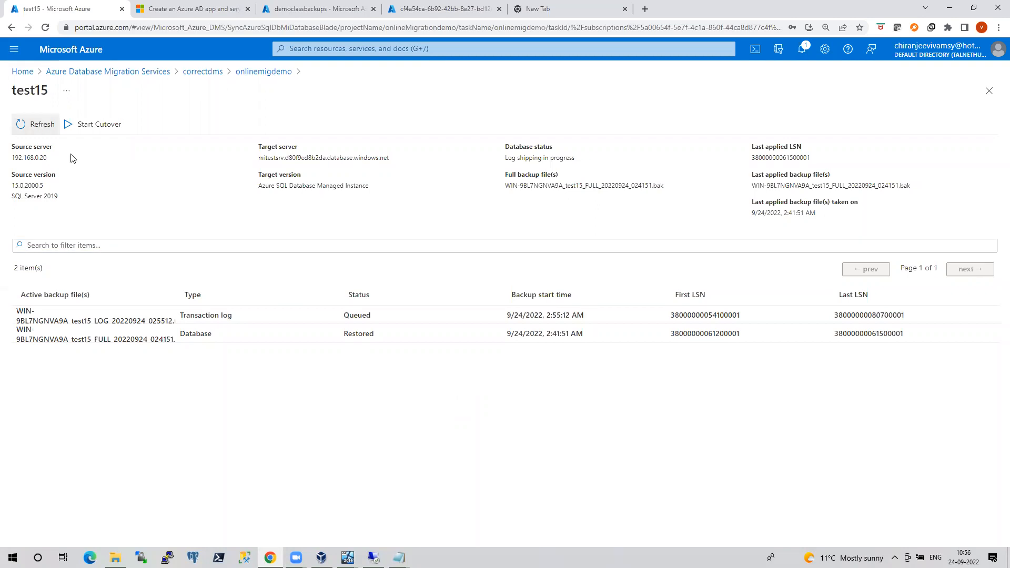
{"action": "left_click", "coordinate": [429, 9]}
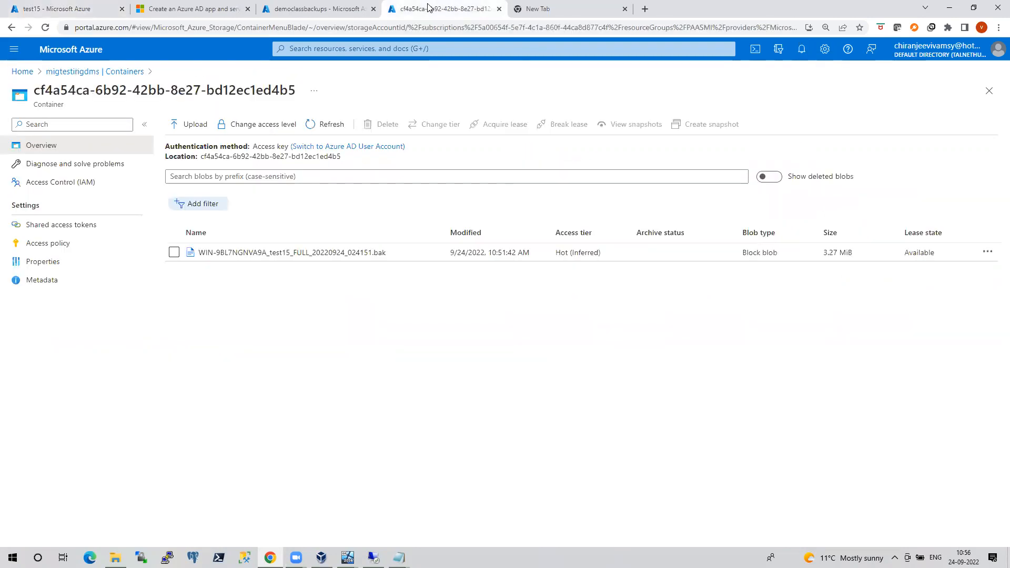
{"action": "left_click", "coordinate": [326, 124]}
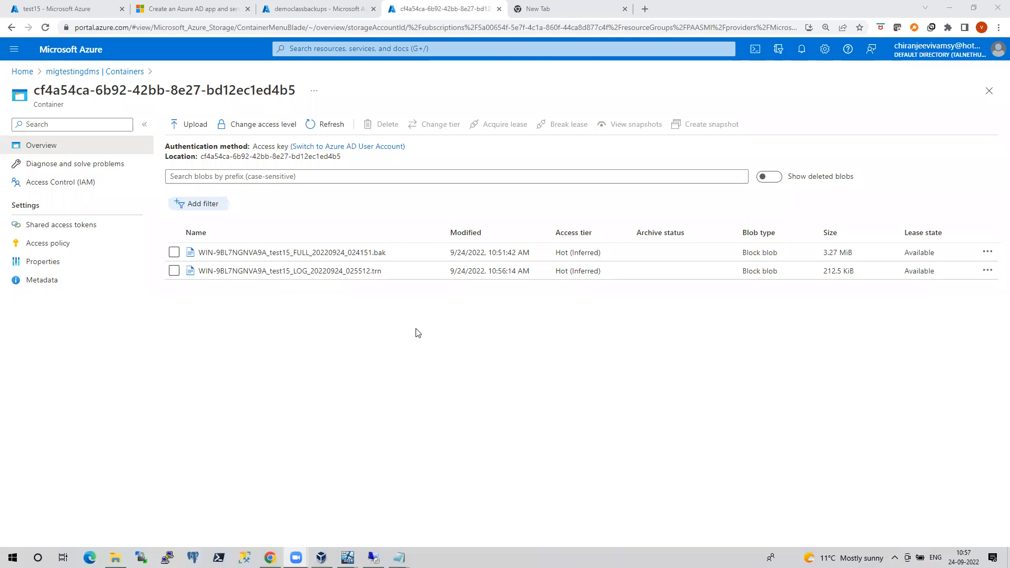
{"action": "left_click", "coordinate": [303, 5]}
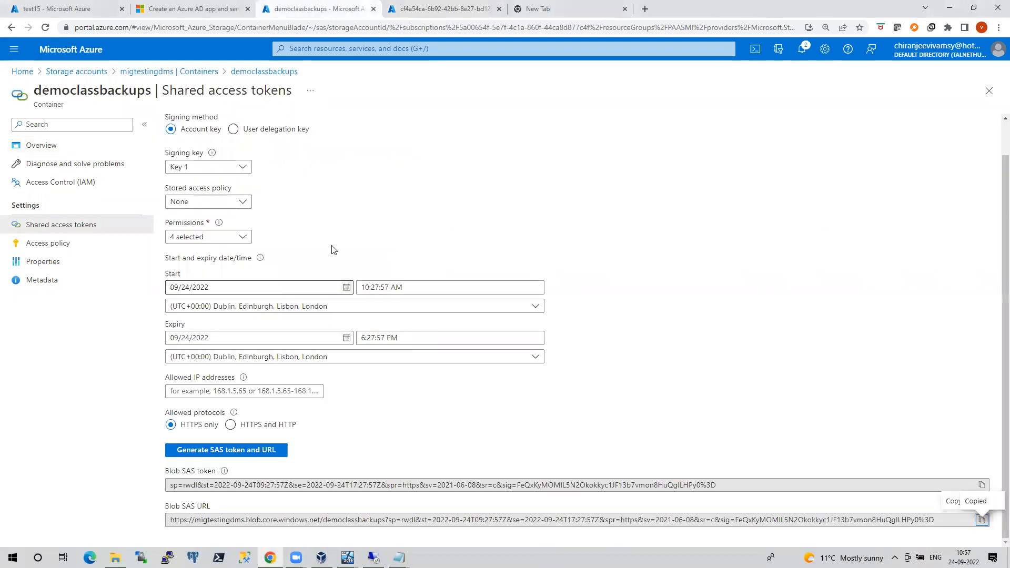
{"action": "left_click", "coordinate": [94, 13]}
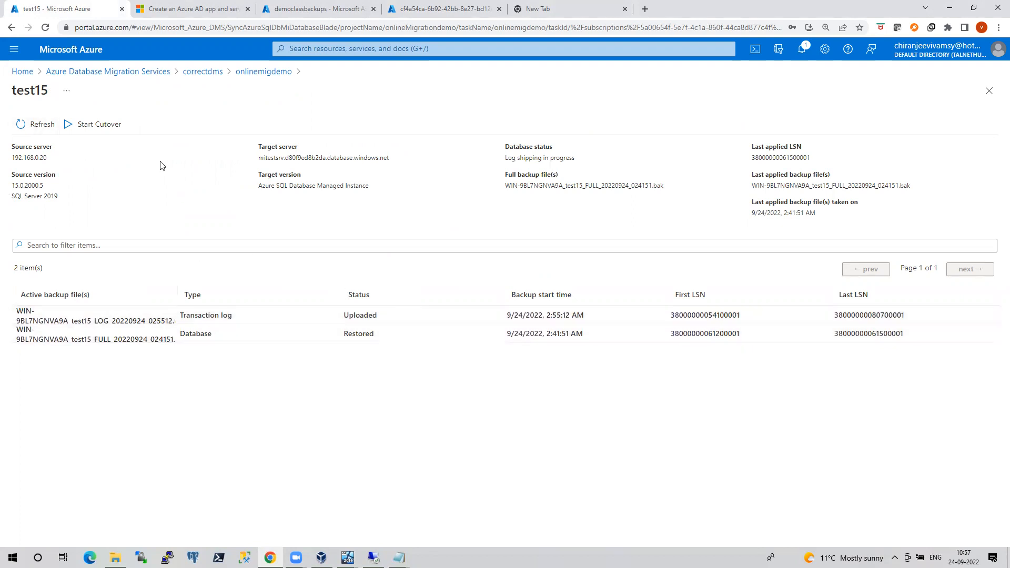
Refresh test15 to see the log backup Restored and confirm zero pending log backups in Start Cutover
{"action": "left_click", "coordinate": [108, 130]}
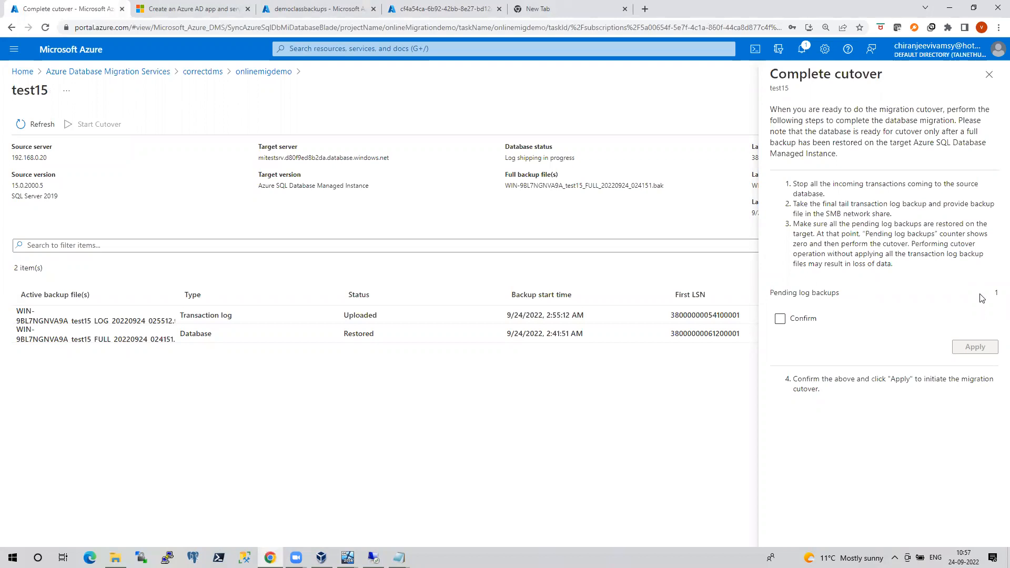
{"action": "left_click", "coordinate": [989, 74]}
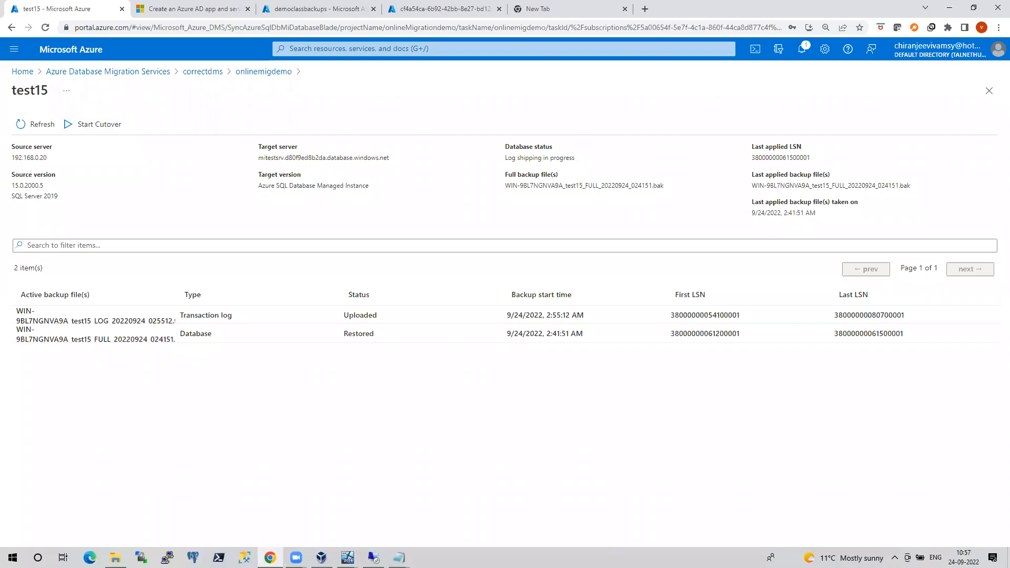
{"action": "left_click", "coordinate": [43, 126]}
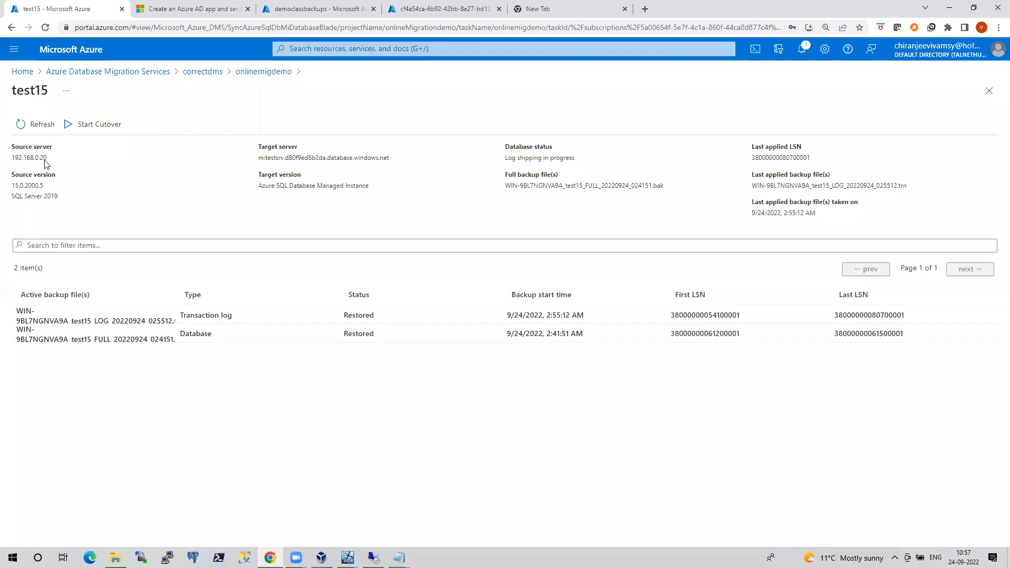
{"action": "left_click", "coordinate": [97, 127]}
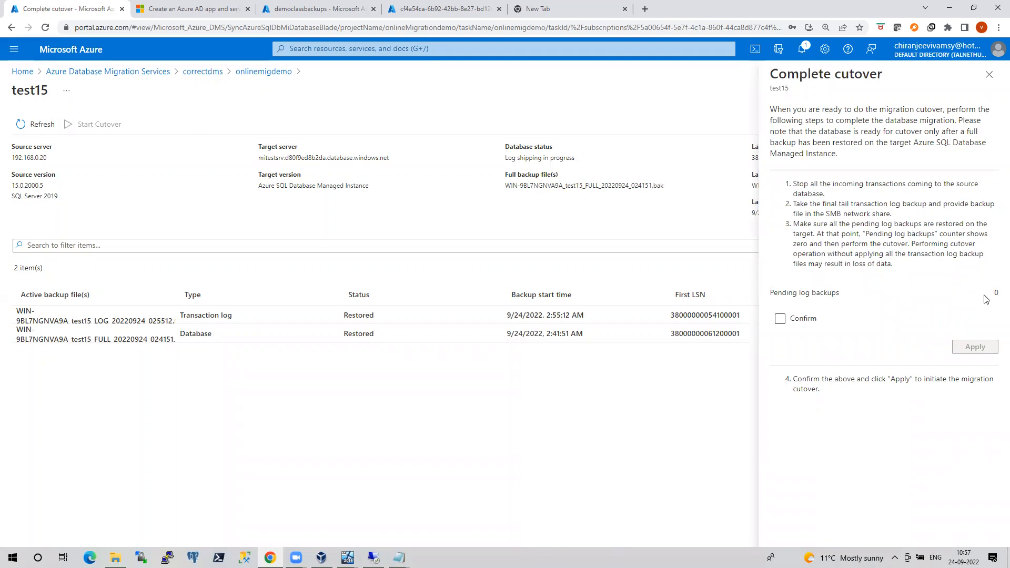
{"action": "left_click", "coordinate": [989, 74]}
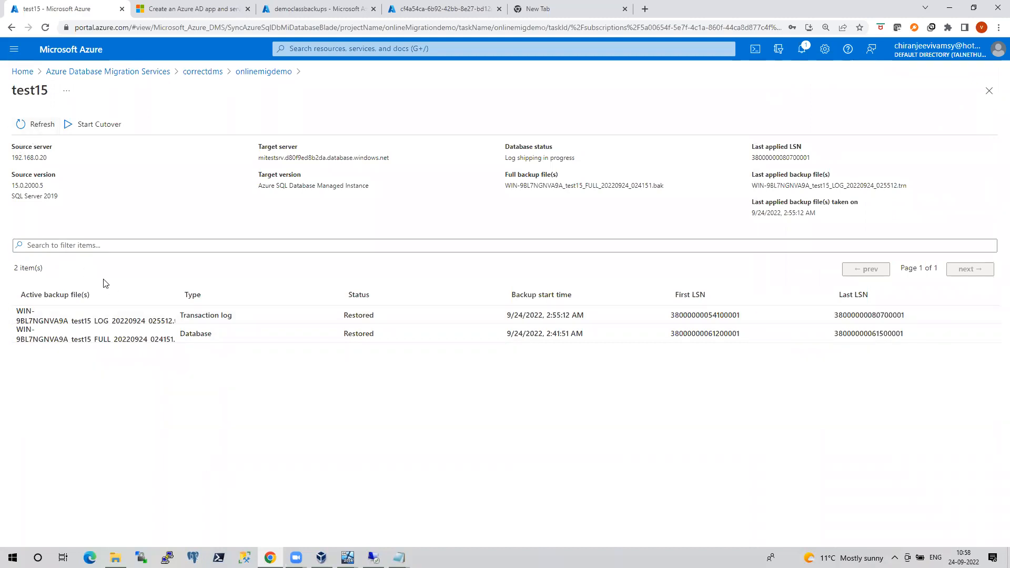
Reopen test15 from the onlinemigdemo overview, recheck the cutover panel, then switch to SSMS
{"action": "left_click", "coordinate": [263, 72]}
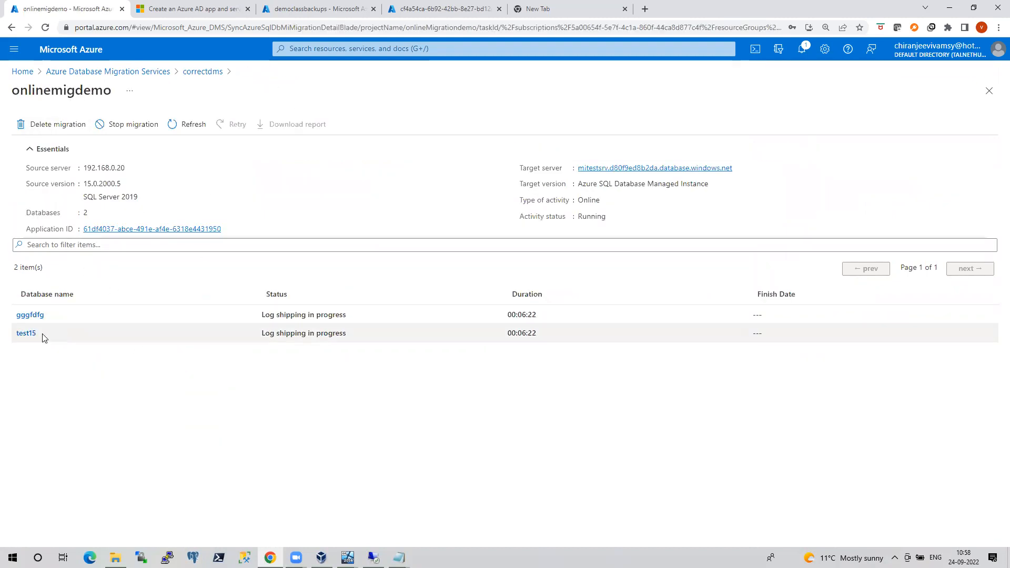
{"action": "left_click", "coordinate": [23, 335]}
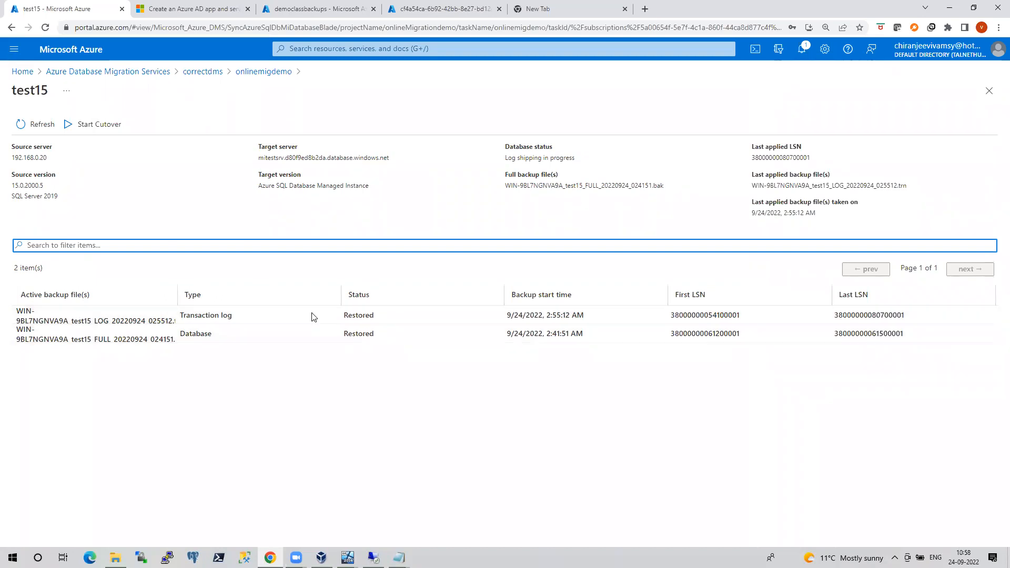
{"action": "left_click", "coordinate": [75, 127]}
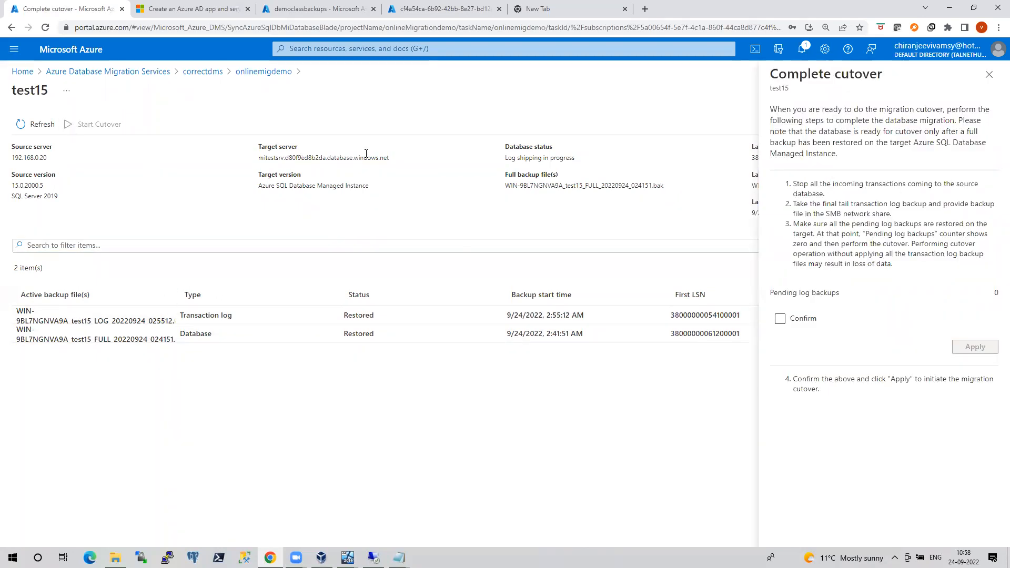
{"action": "left_click", "coordinate": [989, 74]}
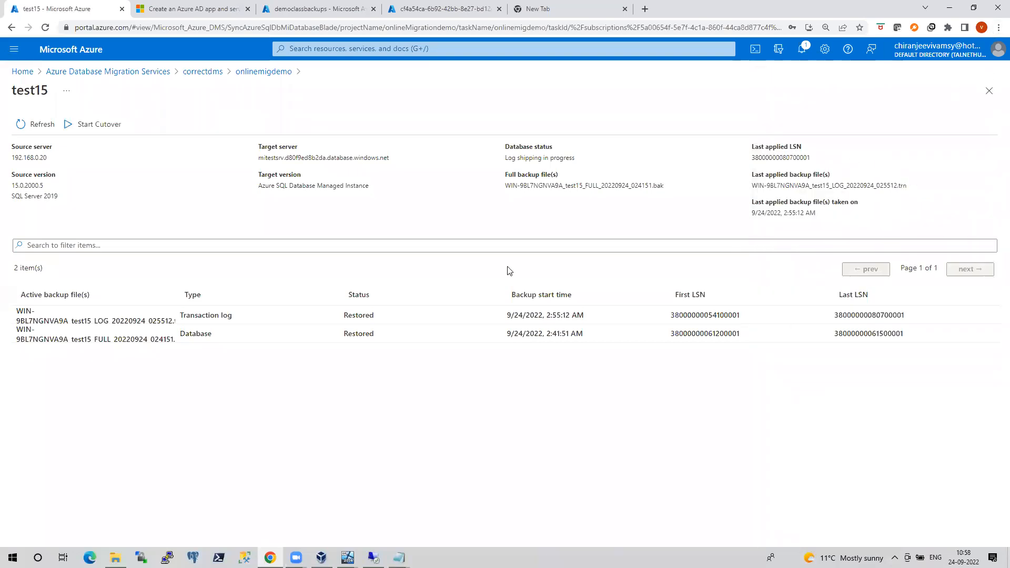
{"action": "key", "text": "alt+Tab"}
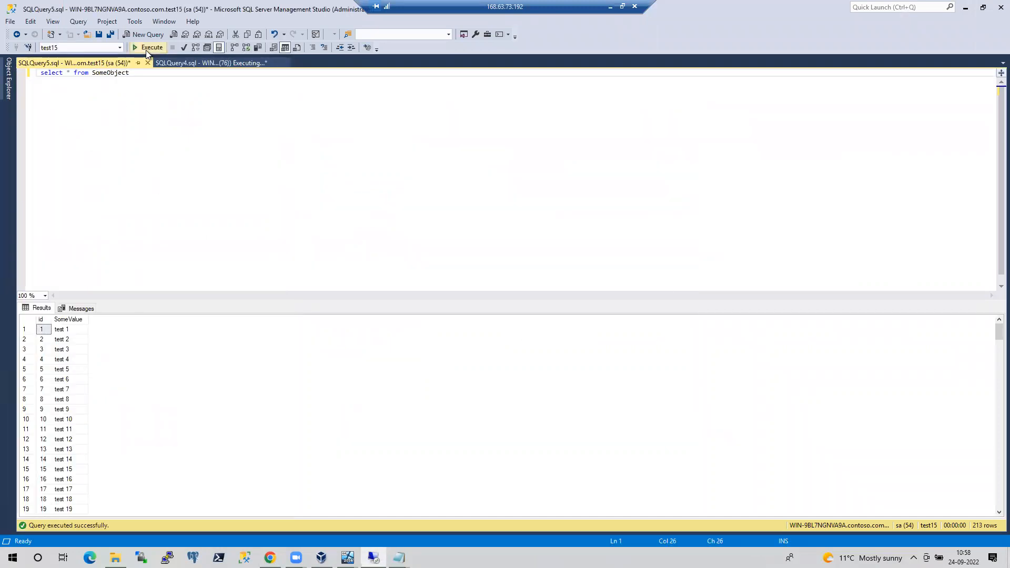
Cancel the test15 insert loop and re-run the SomeObject select, now returning 316 rows
{"action": "left_click", "coordinate": [146, 49]}
{"action": "left_click", "coordinate": [221, 63]}
{"action": "left_click", "coordinate": [173, 48]}
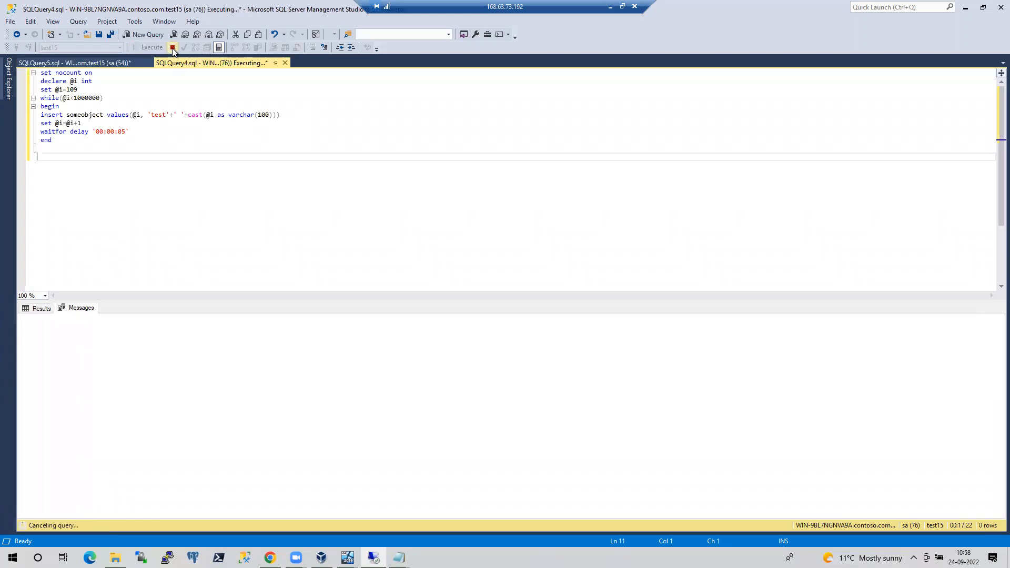
{"action": "left_click", "coordinate": [85, 63]}
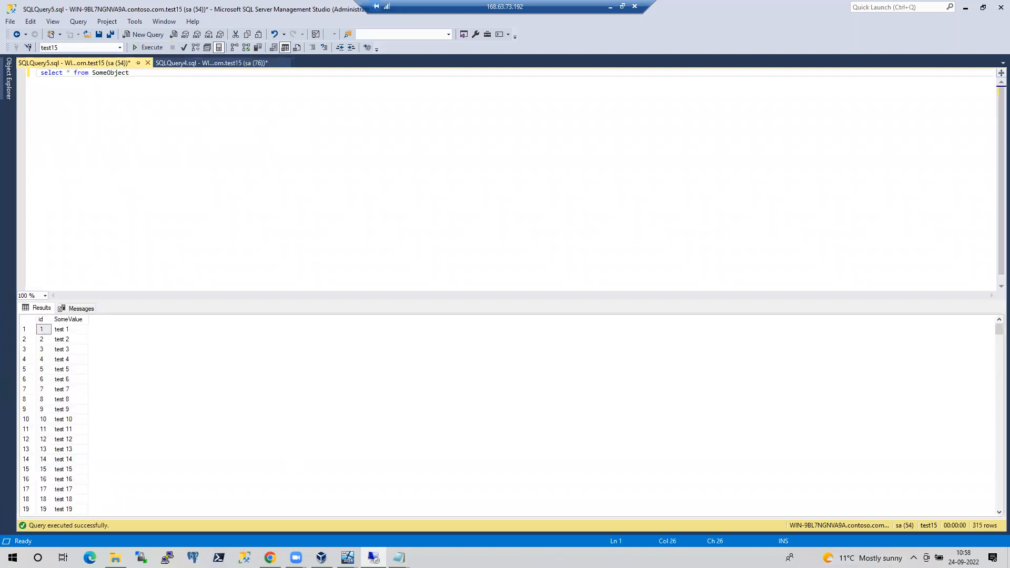
{"action": "key", "text": "F5"}
On the VM, cancel the synctest insert loop and re-run sp_spaceused, showing 4731 rows
{"action": "mouse_move", "coordinate": [347, 558]}
{"action": "left_click", "coordinate": [390, 521]}
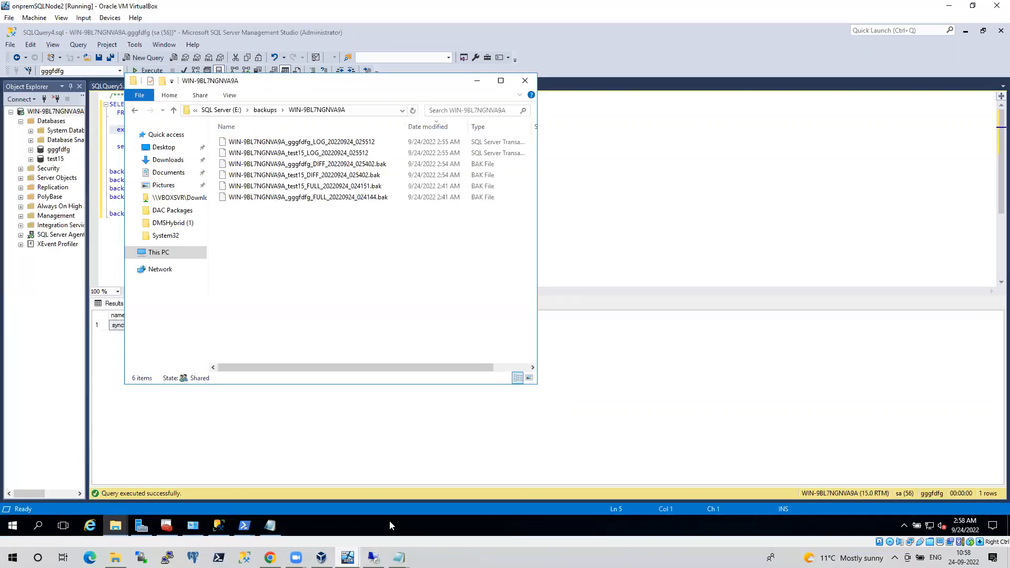
{"action": "left_click_drag", "start_coordinate": [226, 134], "coordinate": [113, 131]}
{"action": "key", "text": "F5"}
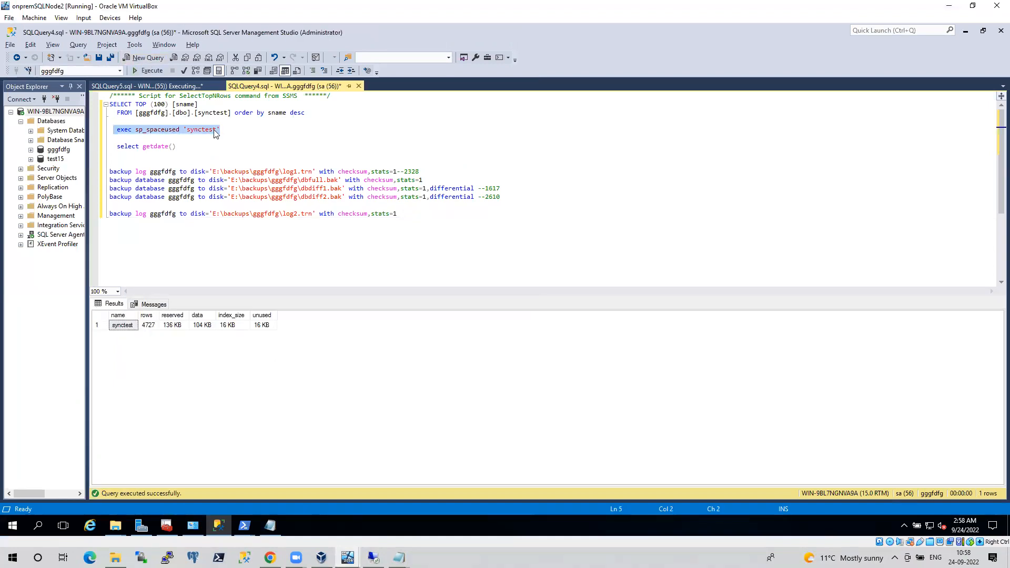
{"action": "left_click", "coordinate": [177, 87]}
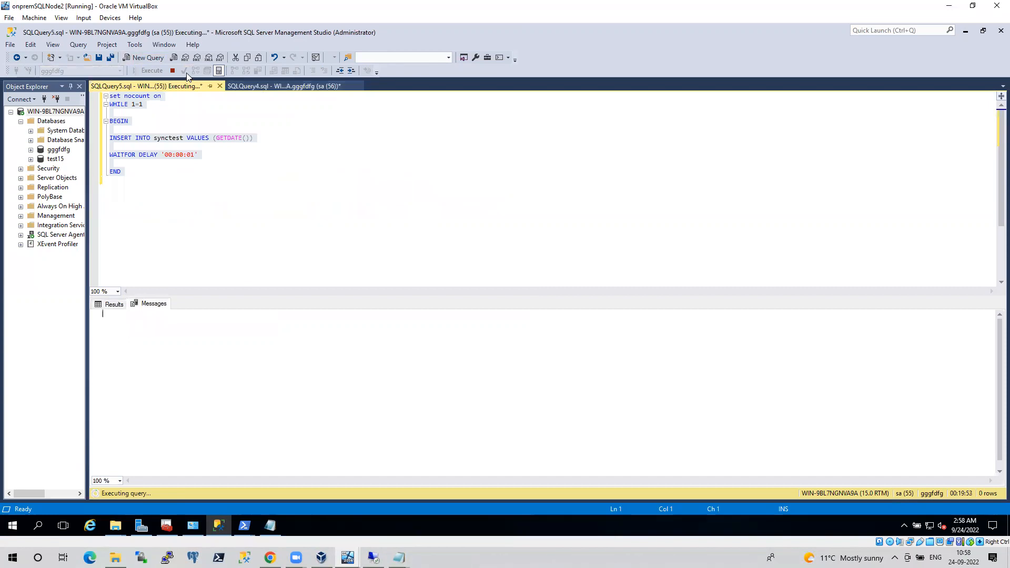
{"action": "left_click", "coordinate": [172, 71]}
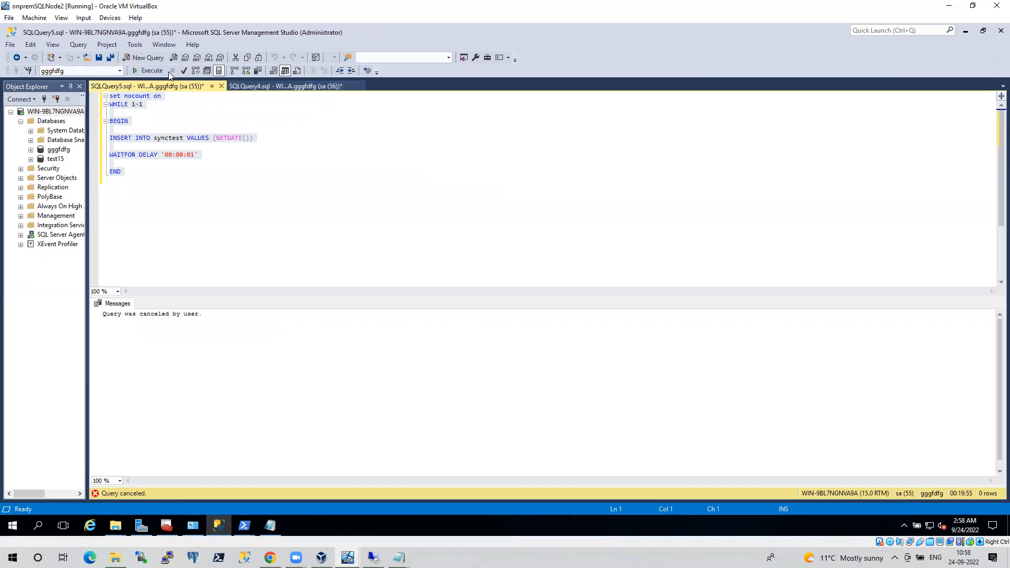
{"action": "left_click", "coordinate": [274, 89]}
{"action": "key", "text": "F5"}
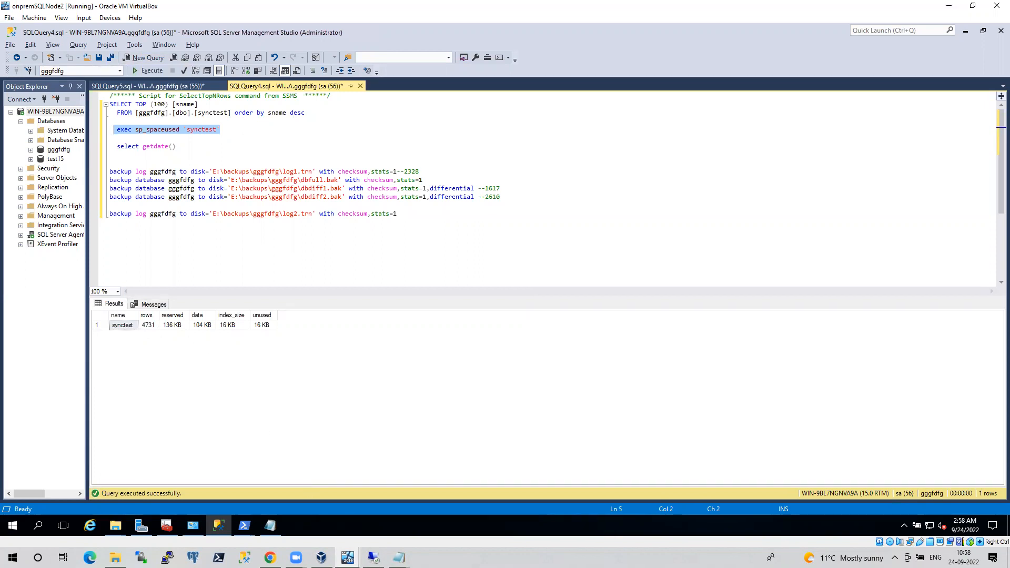
{"action": "key", "text": "alt+Tab"}
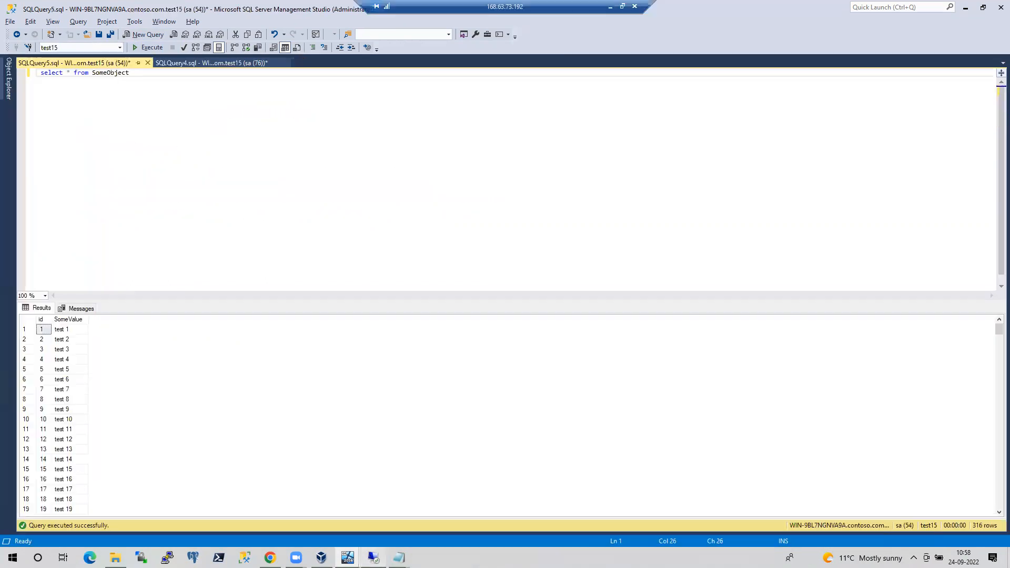
{"action": "left_click", "coordinate": [9, 83]}
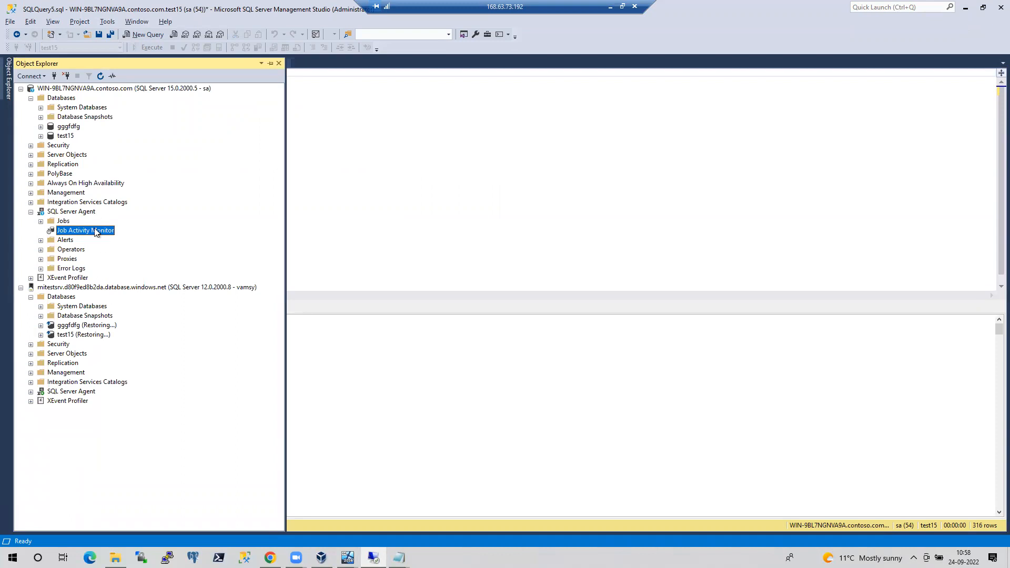
Start another USER_DATABASES - LOG job run from Job Activity Monitor, then return to Azure's test15 page
{"action": "double_click", "coordinate": [96, 232]}
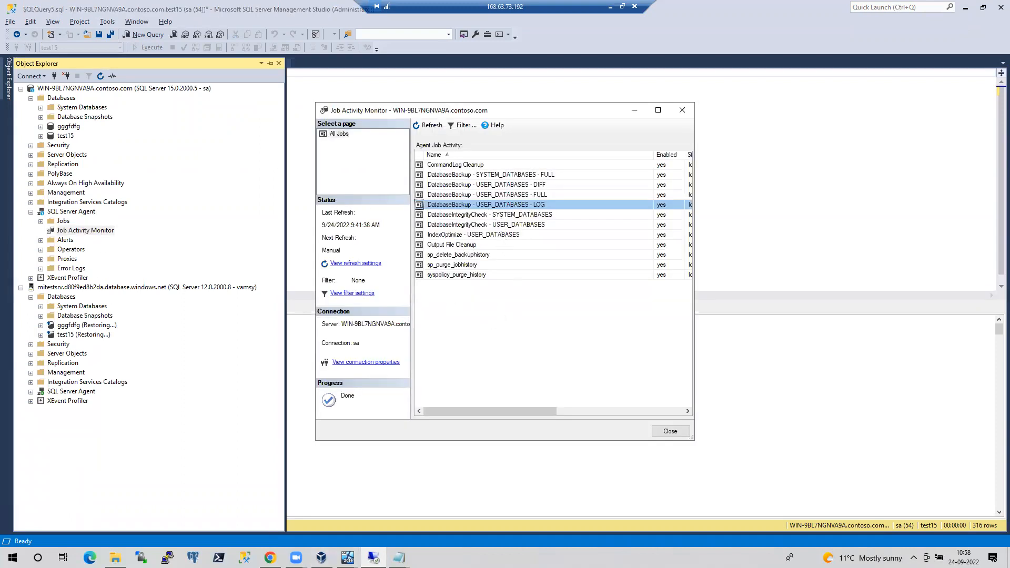
{"action": "right_click", "coordinate": [473, 205]}
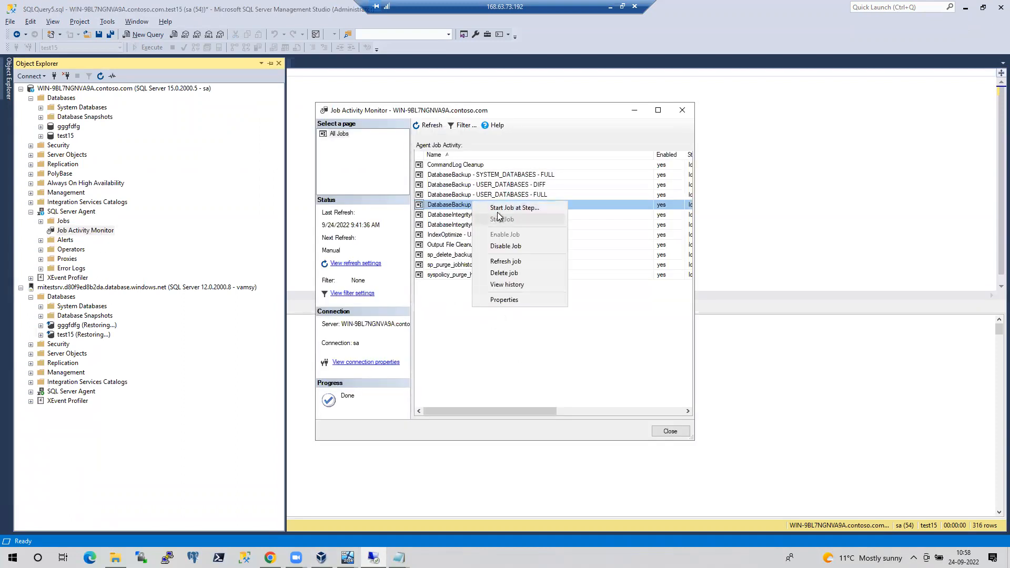
{"action": "left_click", "coordinate": [497, 207]}
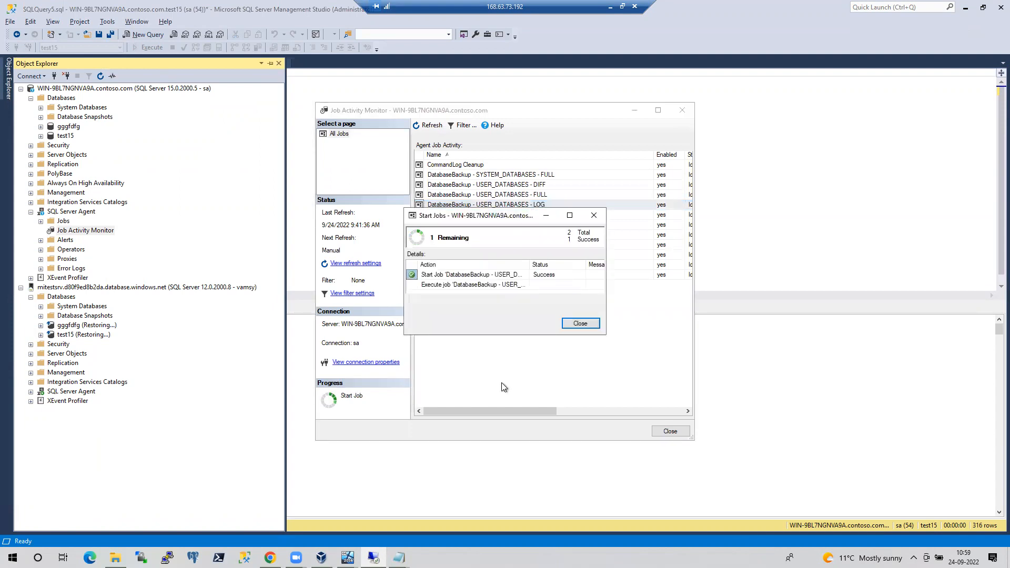
{"action": "left_click", "coordinate": [580, 323]}
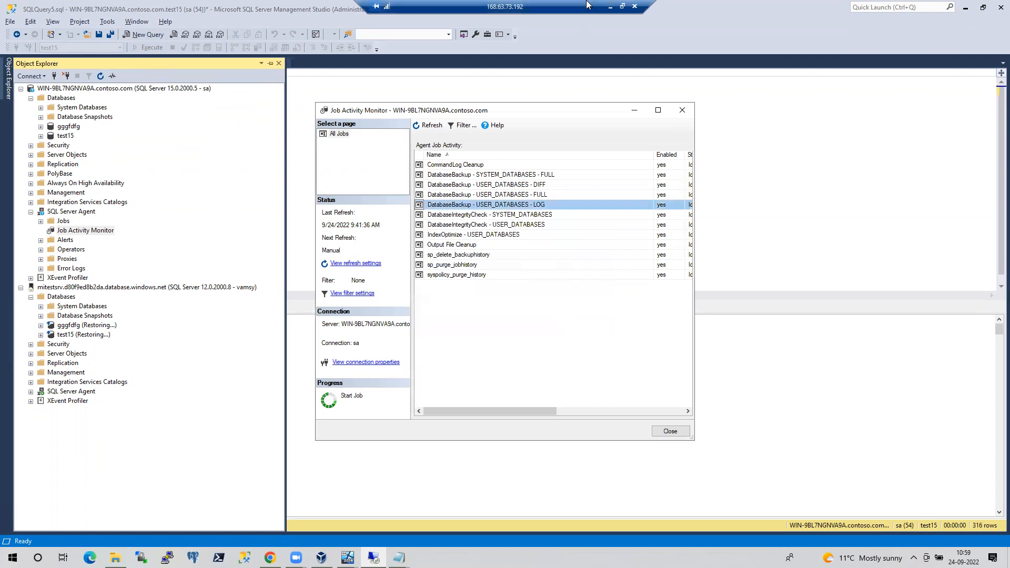
{"action": "key", "text": "alt+Tab"}
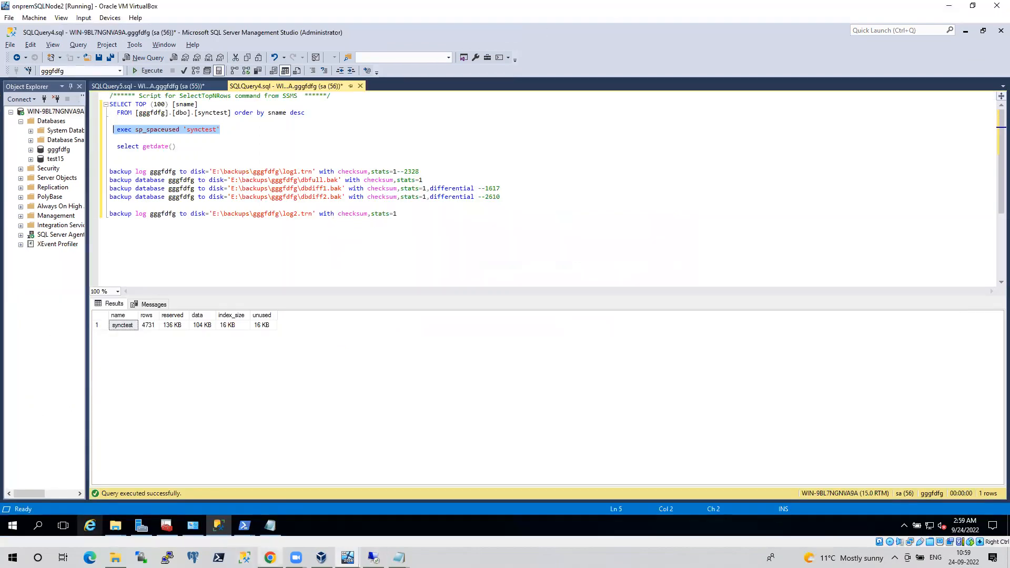
{"action": "left_click", "coordinate": [270, 557]}
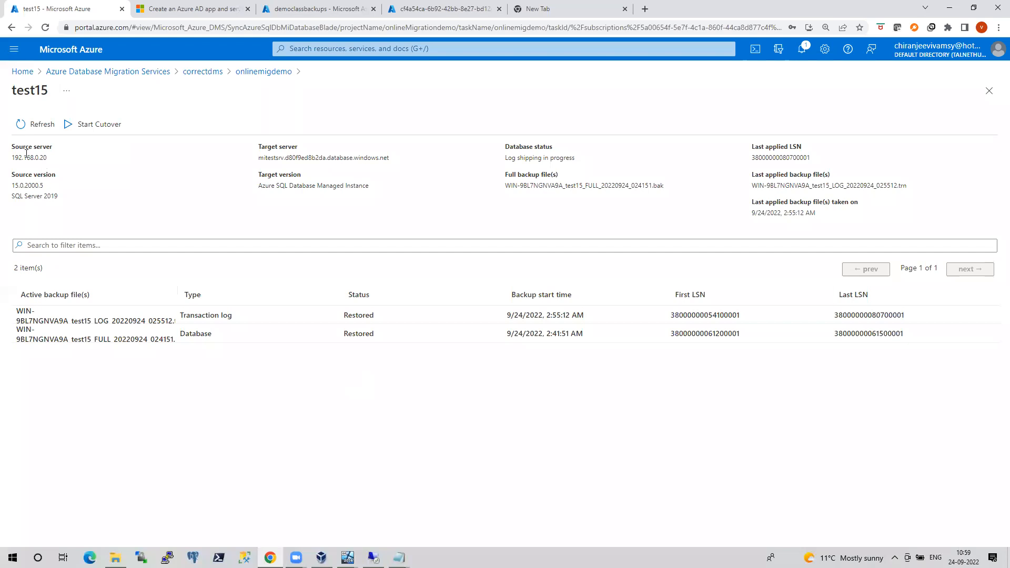
Refresh the test15 migration status, then return to SSMS's Job Activity Monitor
{"action": "left_click", "coordinate": [25, 129]}
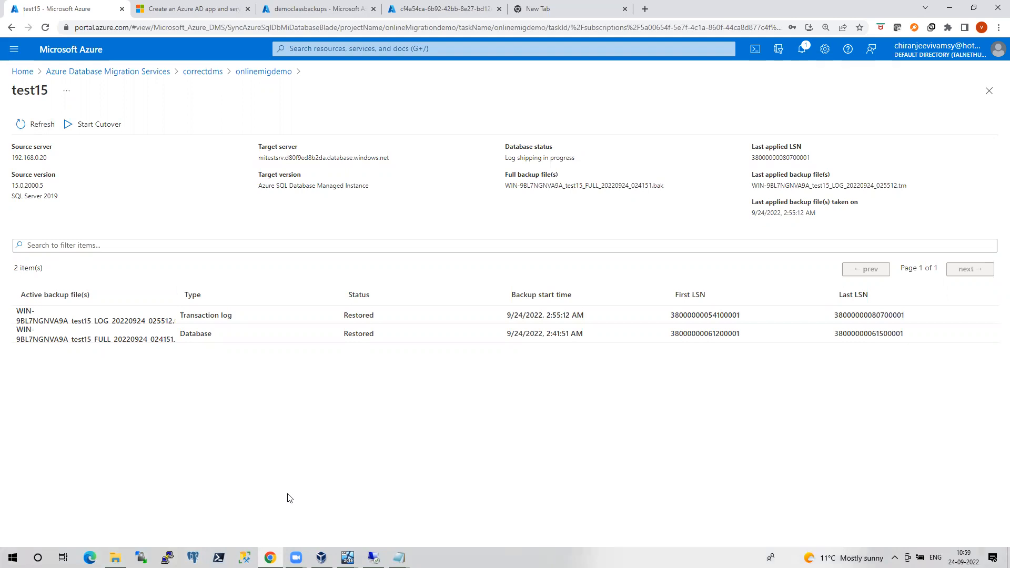
{"action": "left_click", "coordinate": [373, 558]}
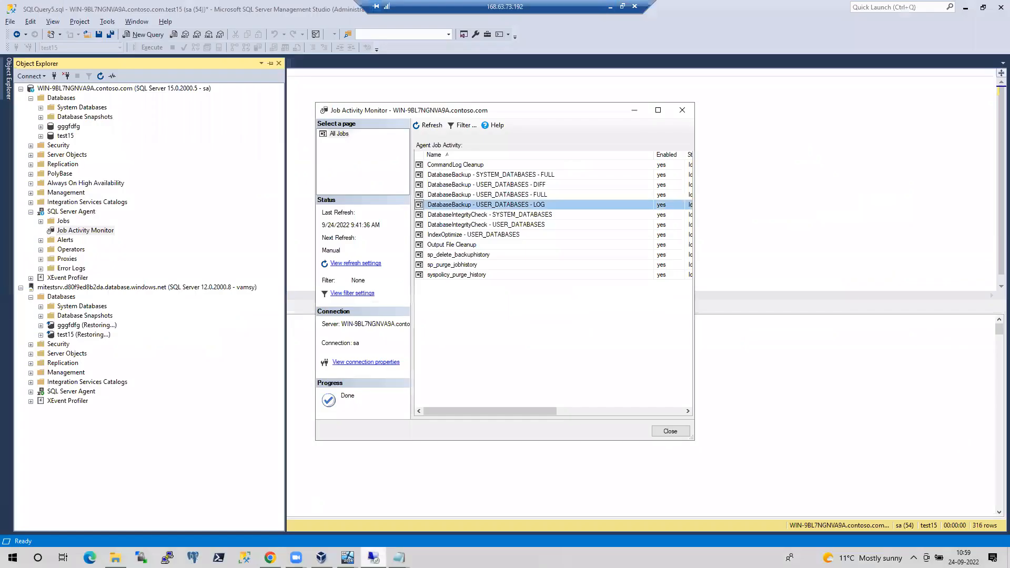
Inspect the LOG backup job's step command under Properties > Steps
{"action": "right_click", "coordinate": [470, 208]}
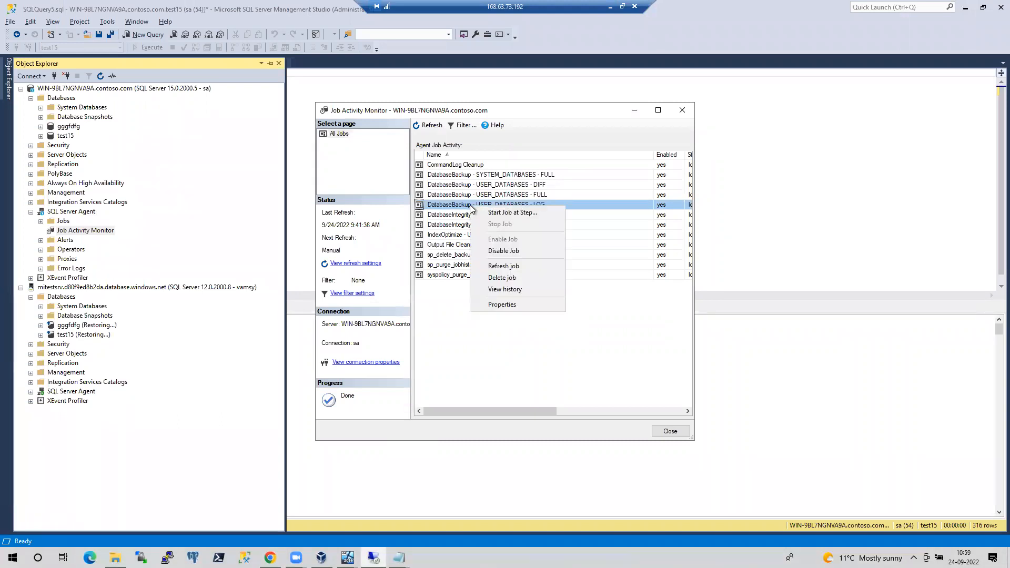
{"action": "left_click", "coordinate": [504, 304]}
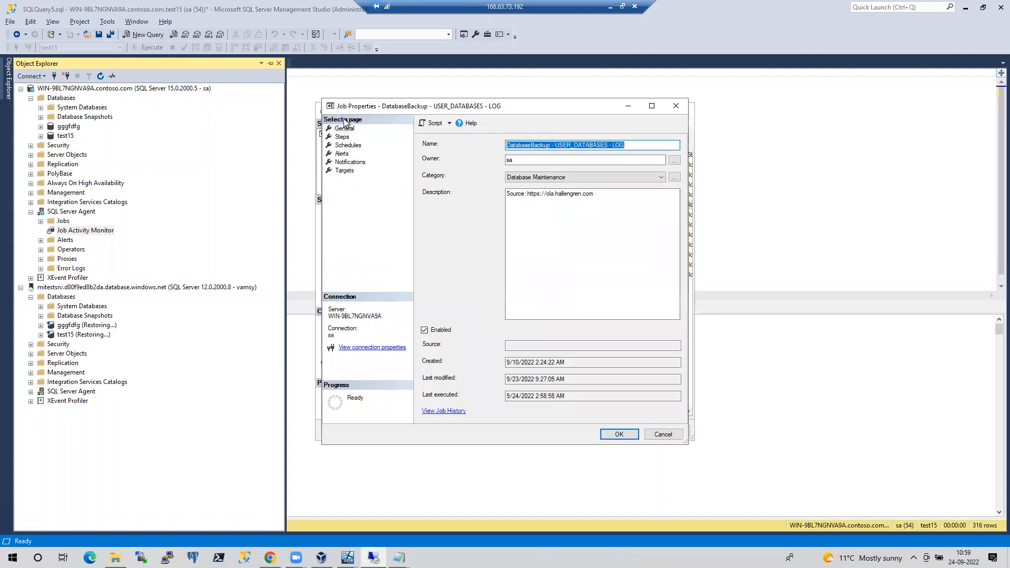
{"action": "left_click", "coordinate": [346, 138]}
{"action": "left_click", "coordinate": [578, 411]}
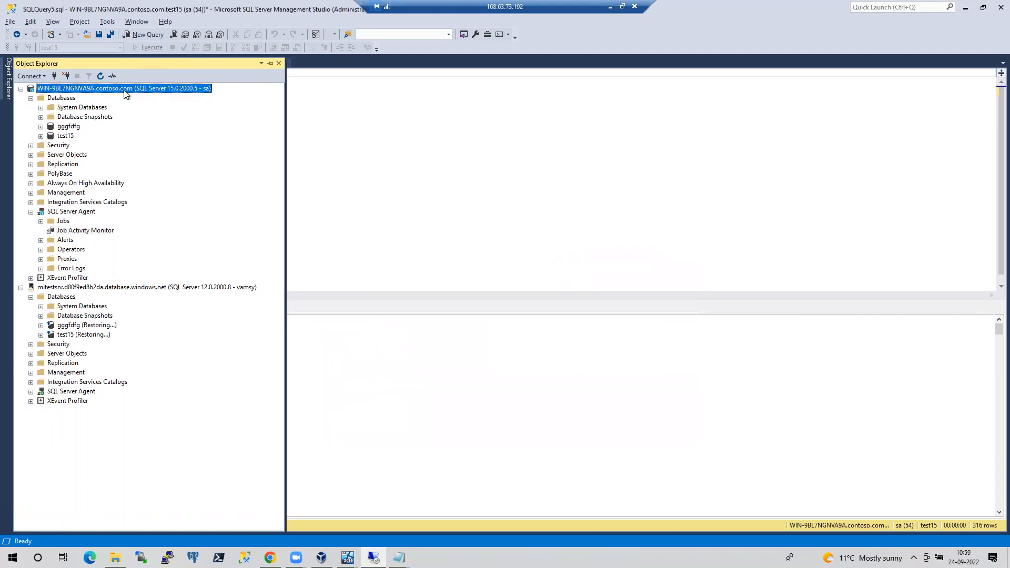
Check the server's default backup location E:\backups\WIN-9BL7NGNVA9A, then return to Azure's test15 page
{"action": "right_click", "coordinate": [126, 89]}
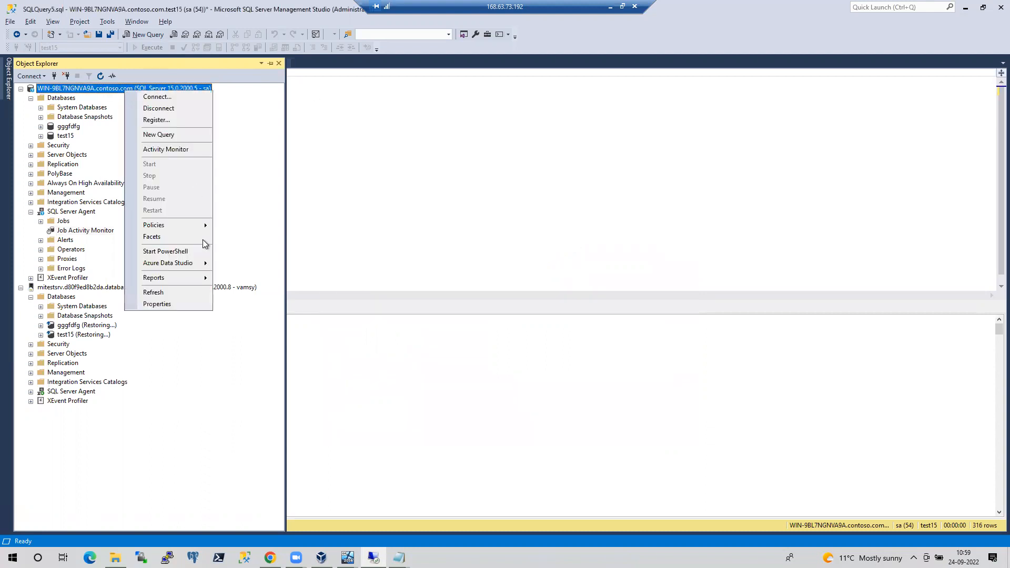
{"action": "left_click", "coordinate": [177, 304]}
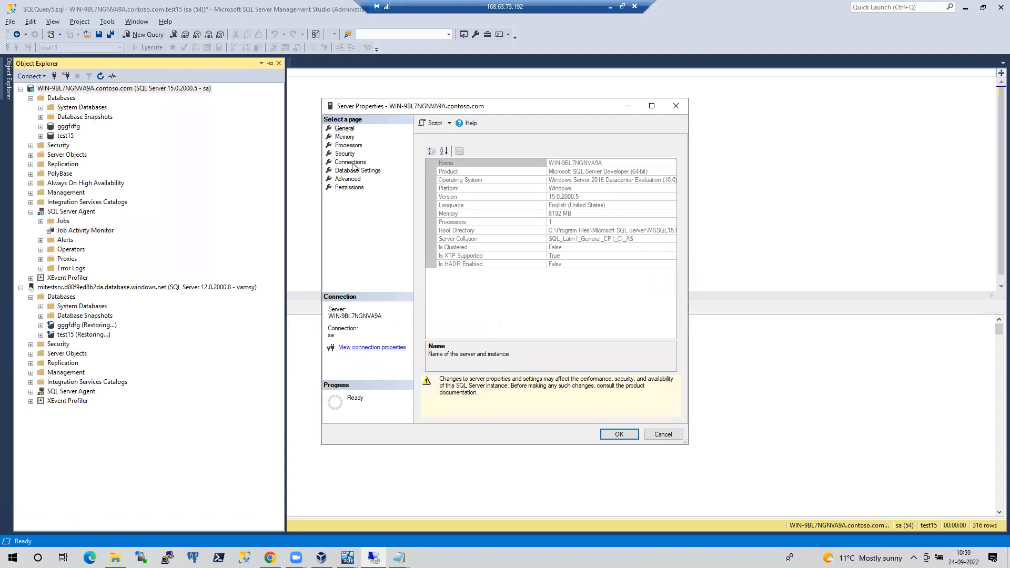
{"action": "left_click", "coordinate": [356, 171]}
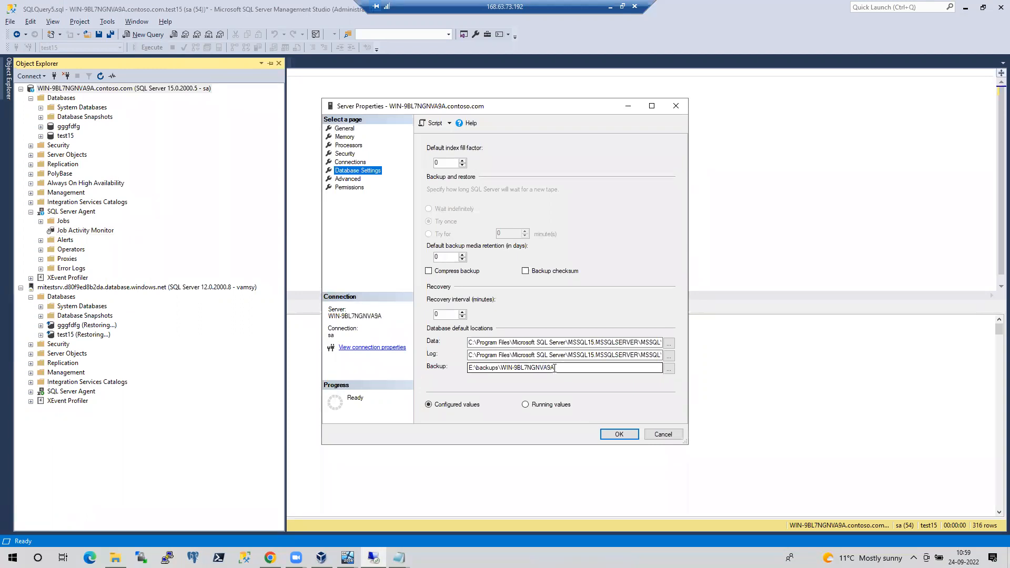
{"action": "mouse_move", "coordinate": [374, 558]}
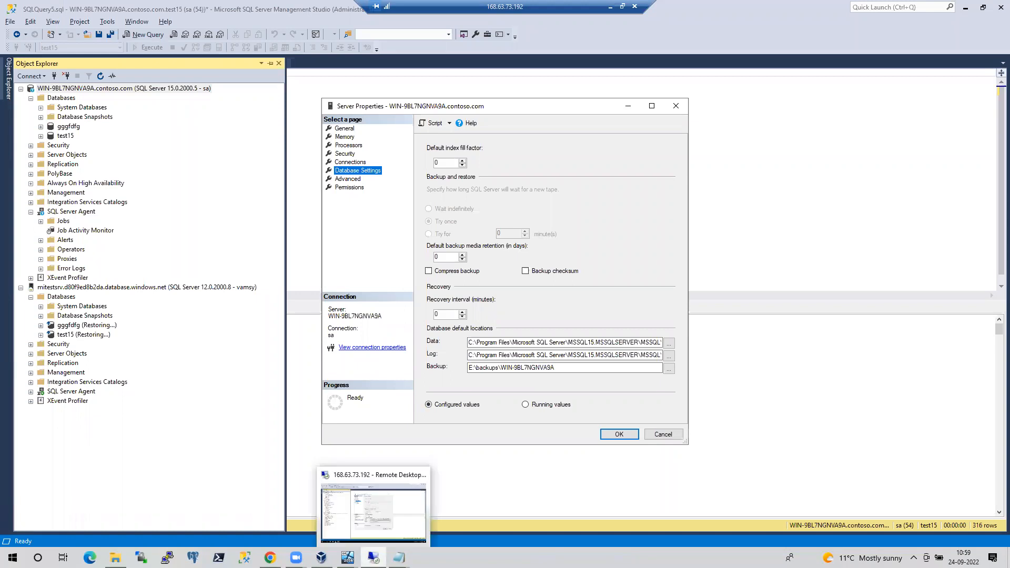
{"action": "left_click", "coordinate": [374, 557]}
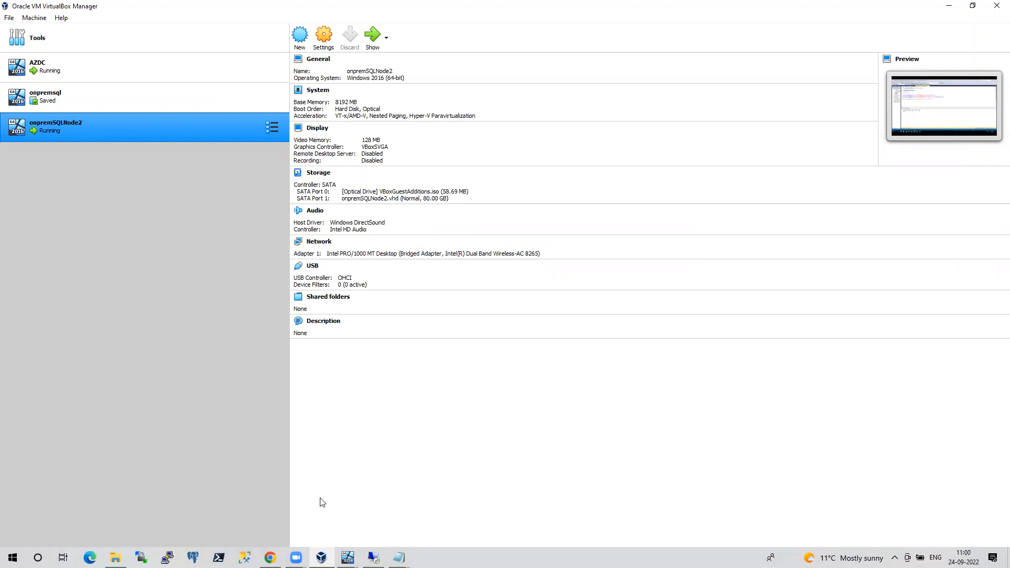
{"action": "left_click", "coordinate": [373, 558]}
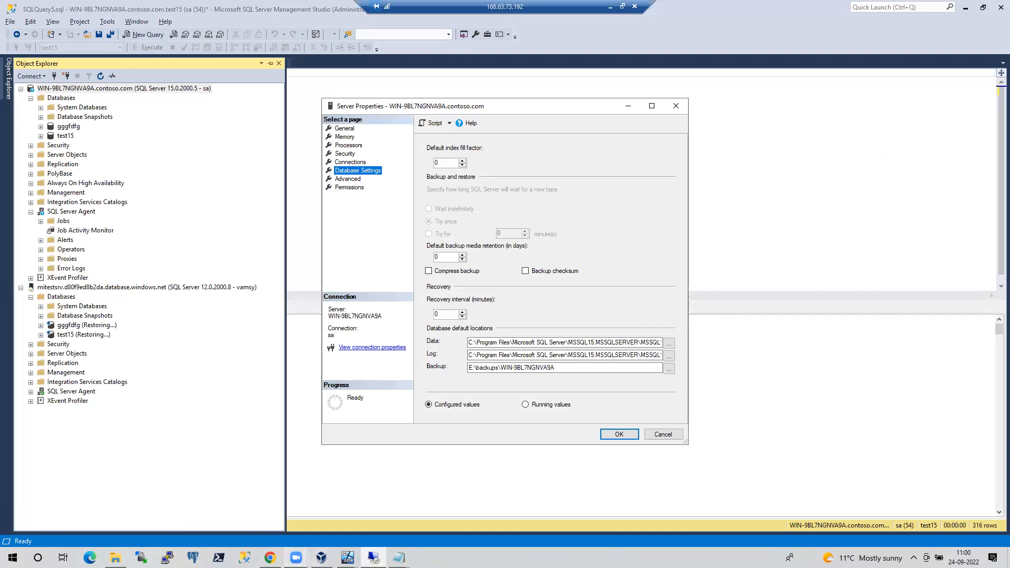
{"action": "left_click", "coordinate": [270, 558]}
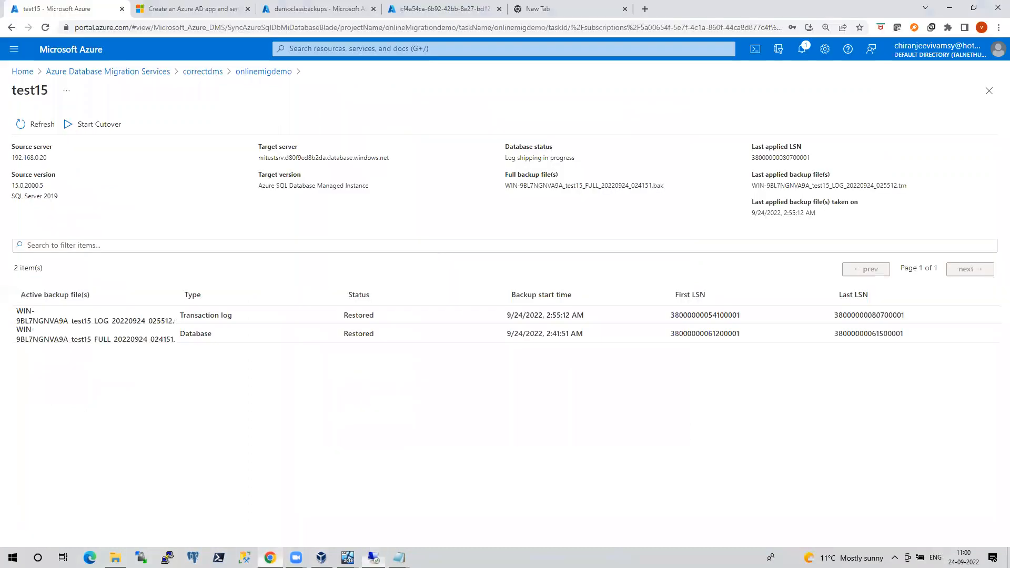
Refresh test15 to reveal the Queued 2:58:59 AM log backup and check pending backups before cutover
{"action": "left_click", "coordinate": [35, 124]}
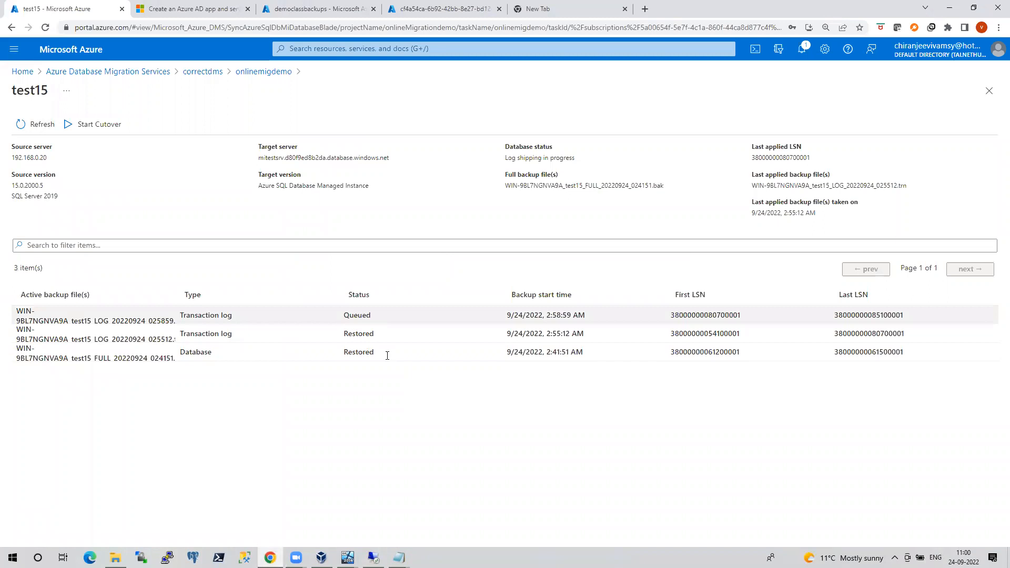
{"action": "left_click", "coordinate": [87, 129]}
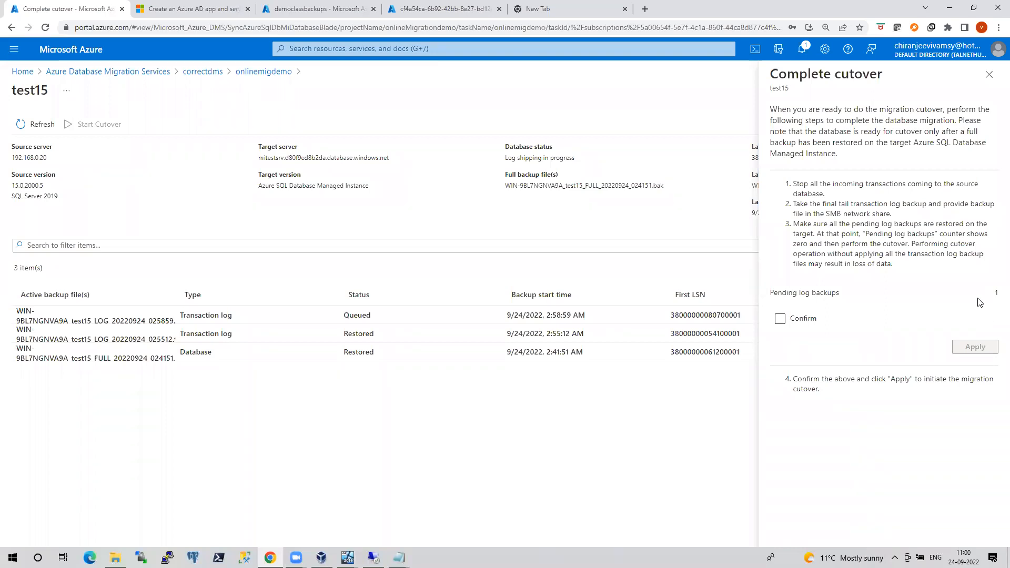
{"action": "left_click", "coordinate": [990, 75]}
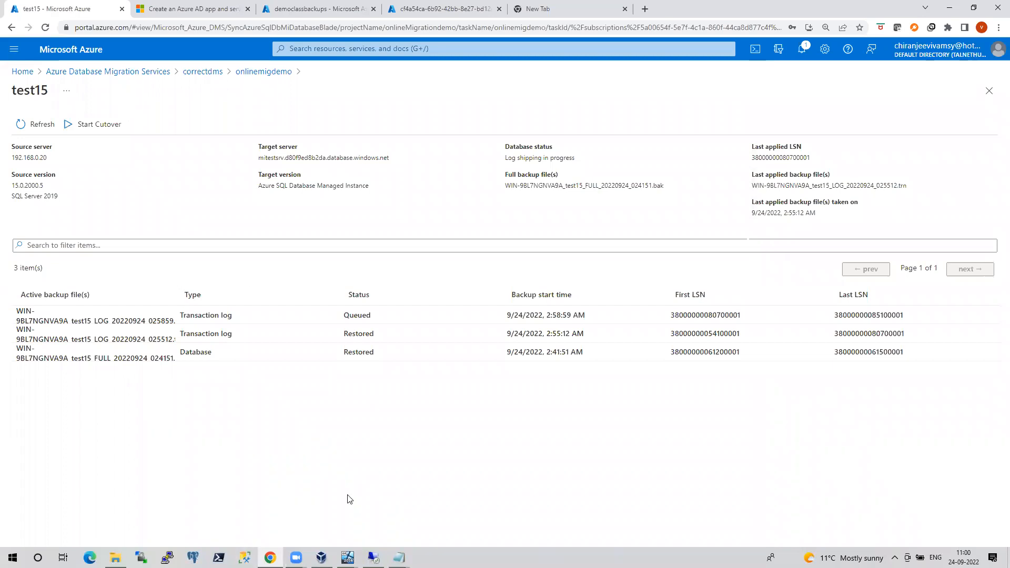
{"action": "left_click", "coordinate": [347, 558]}
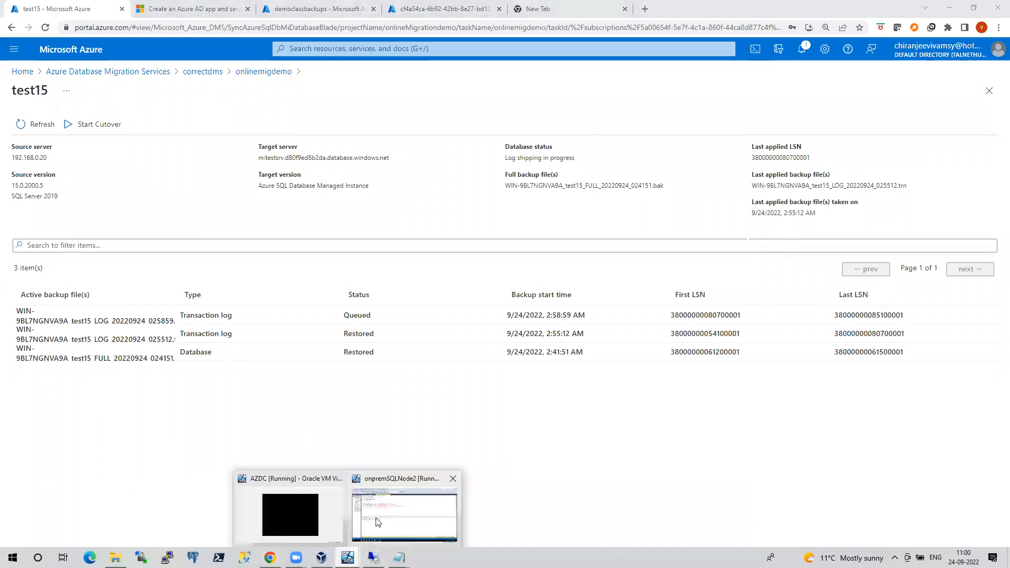
Open the WIN-9BL7NGNVA9A backups folder, then refresh test15 to see the 2:58:59 AM log Uploaded
{"action": "left_click", "coordinate": [378, 522]}
{"action": "left_click", "coordinate": [115, 525]}
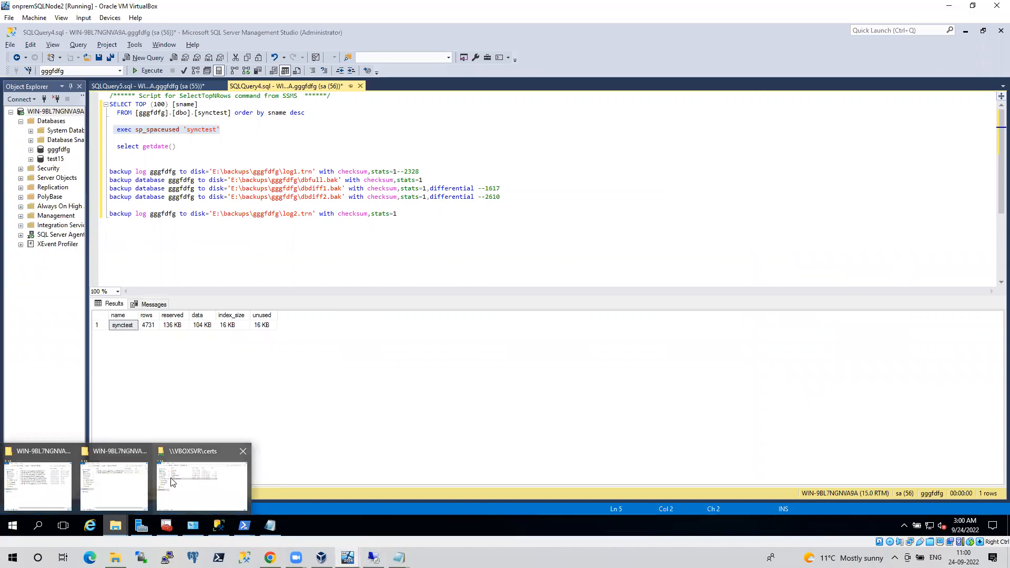
{"action": "left_click", "coordinate": [48, 481]}
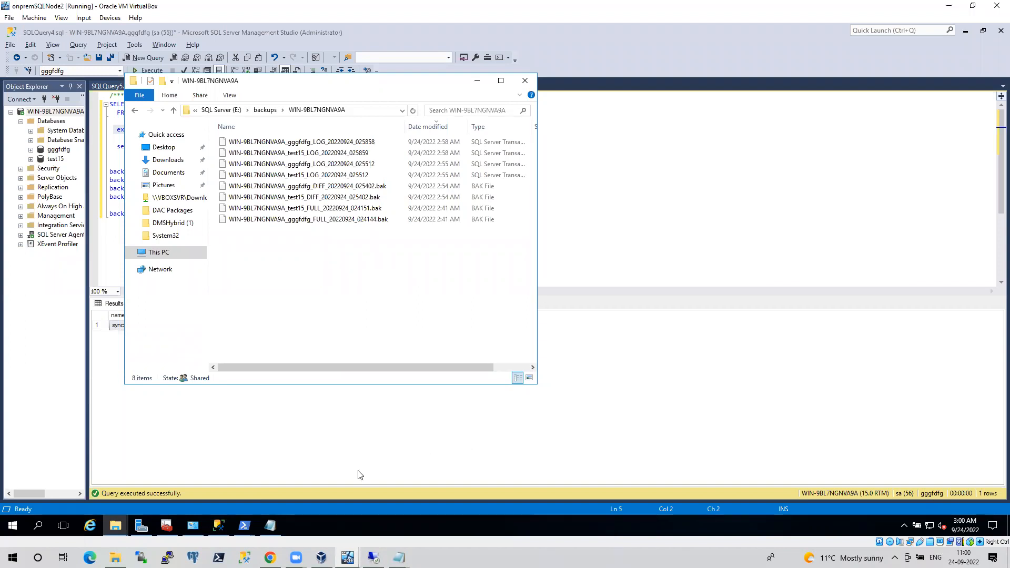
{"action": "left_click", "coordinate": [270, 558]}
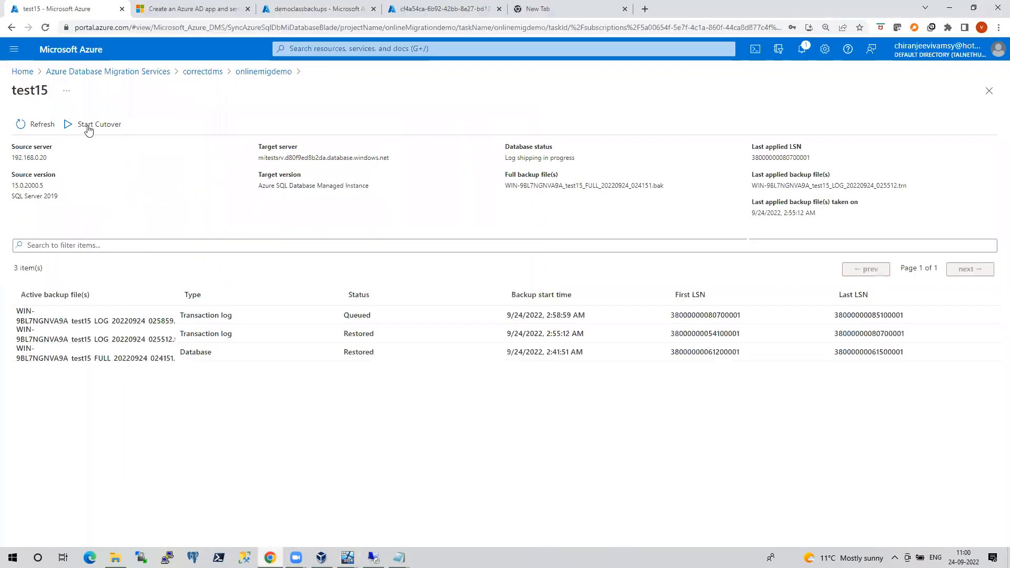
{"action": "left_click", "coordinate": [23, 130]}
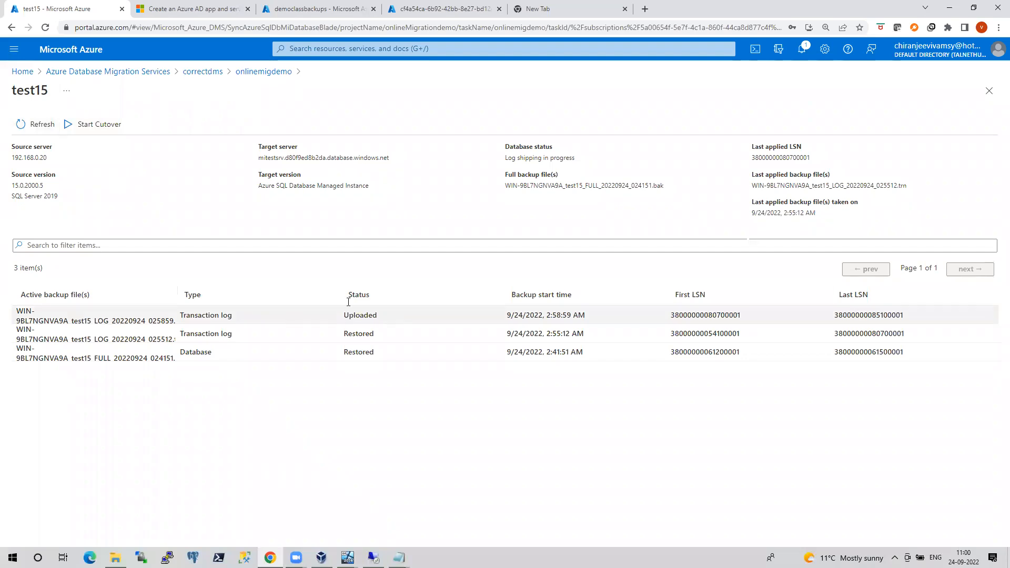
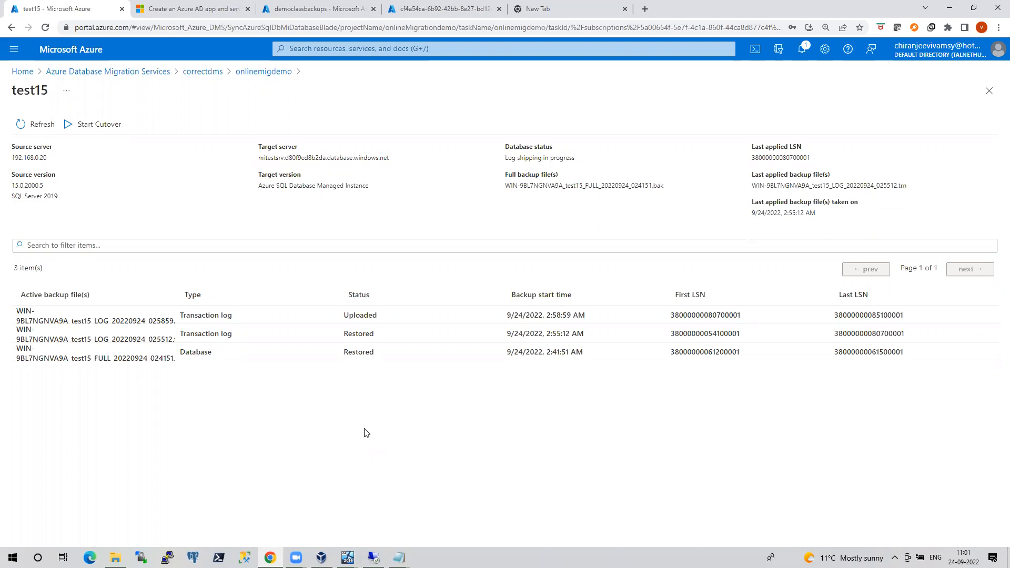
Open Pass_course_contents.pdf from the Quick access recent files in File Explorer
{"action": "left_click", "coordinate": [117, 556]}
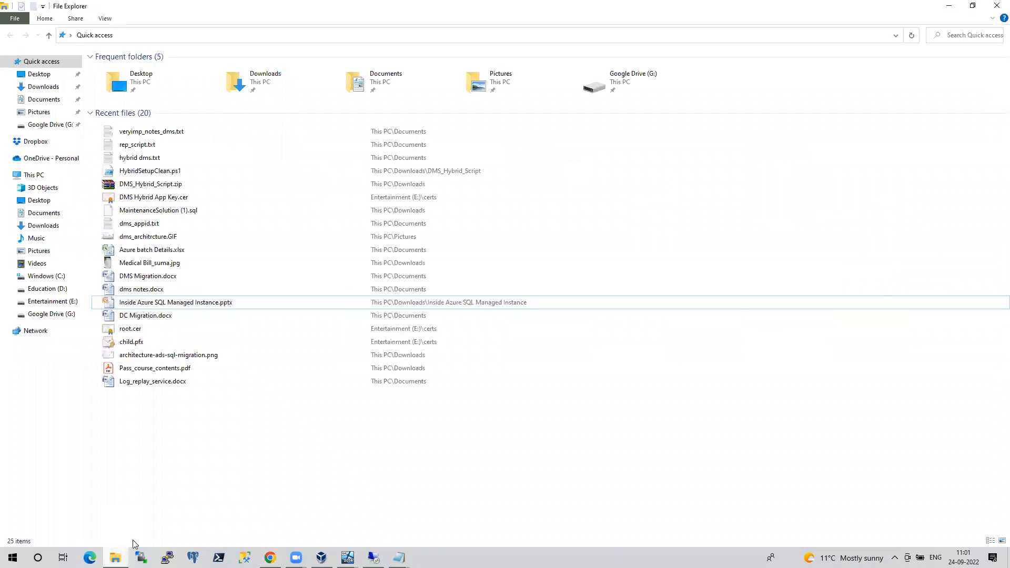
{"action": "left_click", "coordinate": [142, 371]}
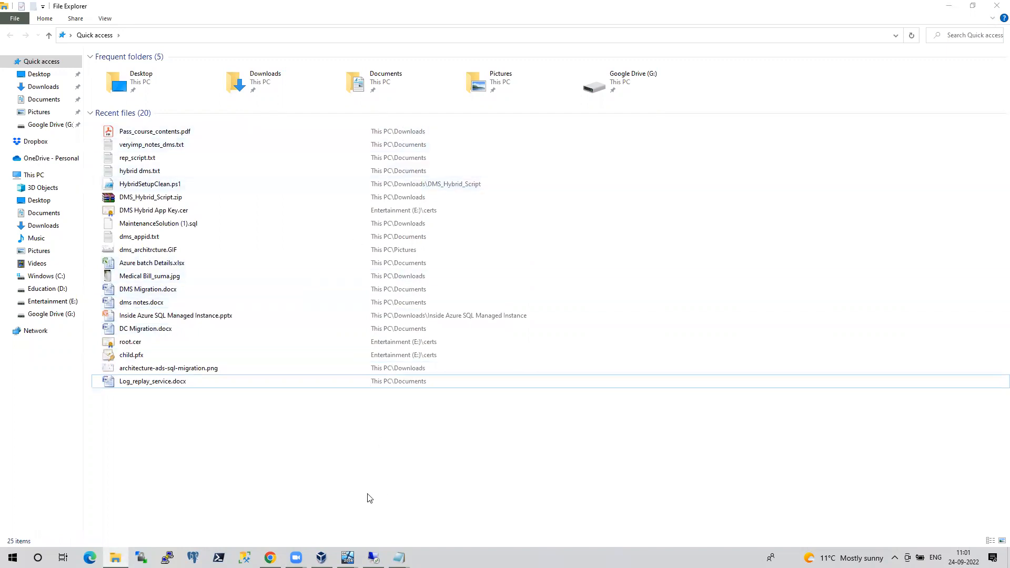
Read through the migration pages of Pass_course_contents.pdf, then minimize Acrobat Reader
{"action": "scroll", "coordinate": [478, 301], "scroll_direction": "down", "scroll_amount": 5}
{"action": "scroll", "coordinate": [479, 301], "scroll_direction": "down", "scroll_amount": 20}
{"action": "scroll", "coordinate": [481, 300], "scroll_direction": "down", "scroll_amount": 20}
{"action": "scroll", "coordinate": [479, 296], "scroll_direction": "down", "scroll_amount": 20}
{"action": "scroll", "coordinate": [479, 295], "scroll_direction": "down", "scroll_amount": 20}
{"action": "scroll", "coordinate": [481, 300], "scroll_direction": "down", "scroll_amount": 20}
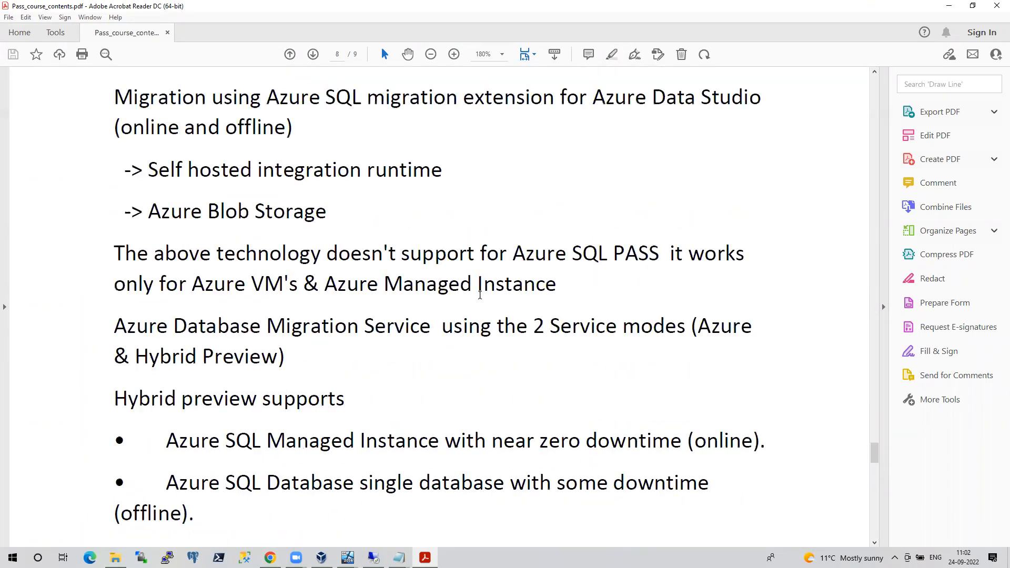
{"action": "scroll", "coordinate": [357, 203], "scroll_direction": "up", "scroll_amount": 2}
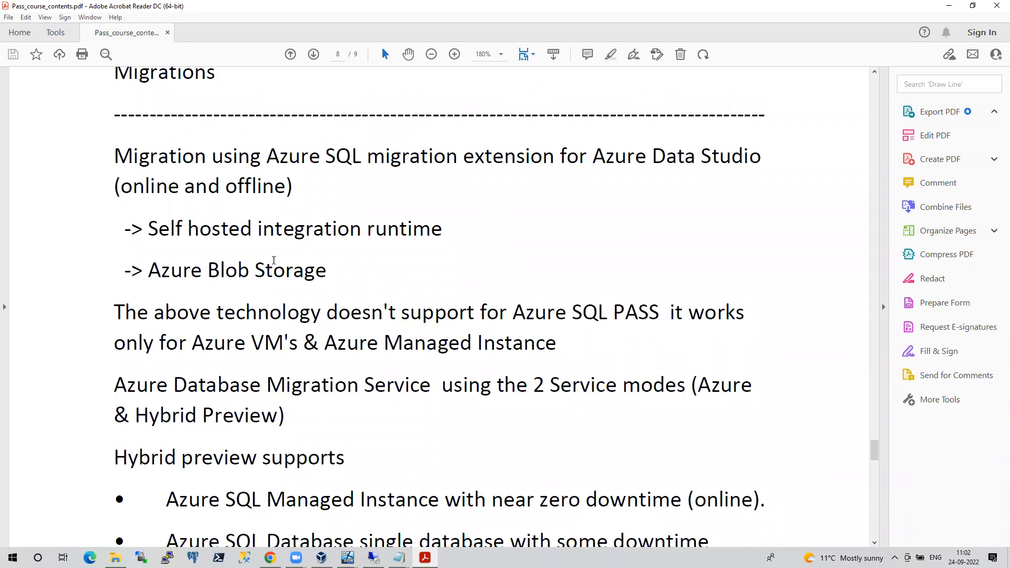
{"action": "scroll", "coordinate": [864, 215], "scroll_direction": "down", "scroll_amount": 4}
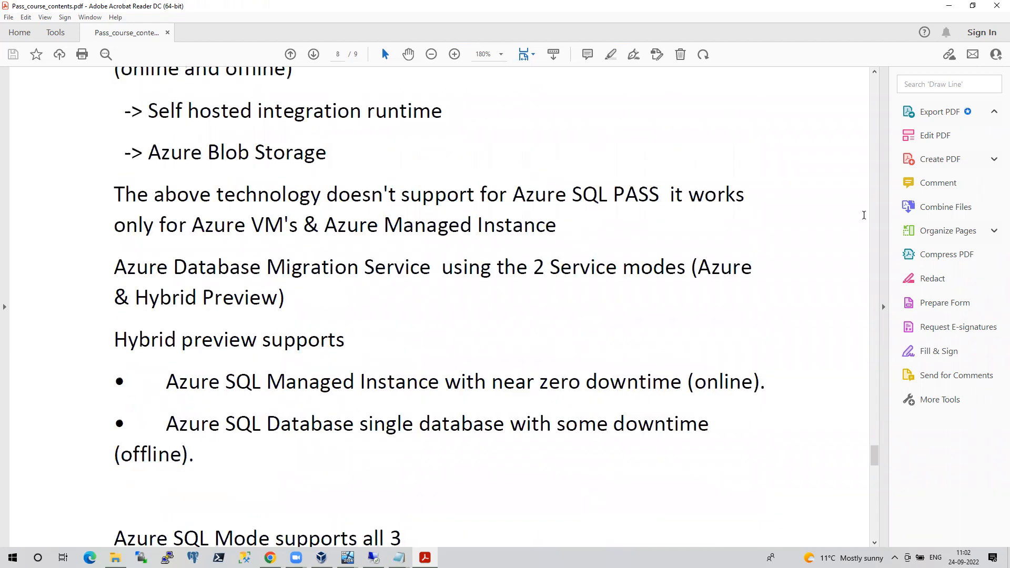
{"action": "scroll", "coordinate": [541, 313], "scroll_direction": "down", "scroll_amount": 2}
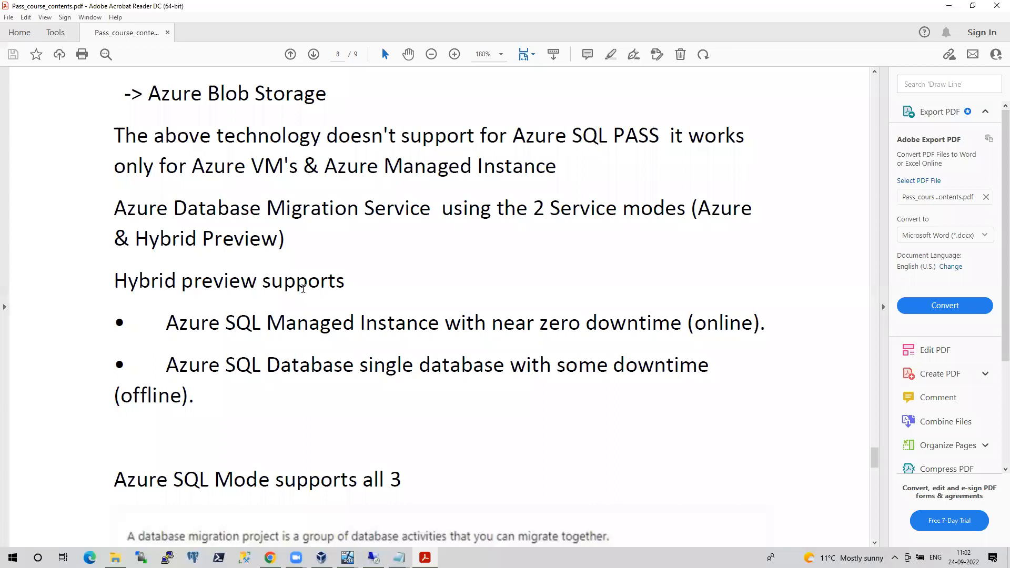
{"action": "scroll", "coordinate": [414, 341], "scroll_direction": "down", "scroll_amount": 20}
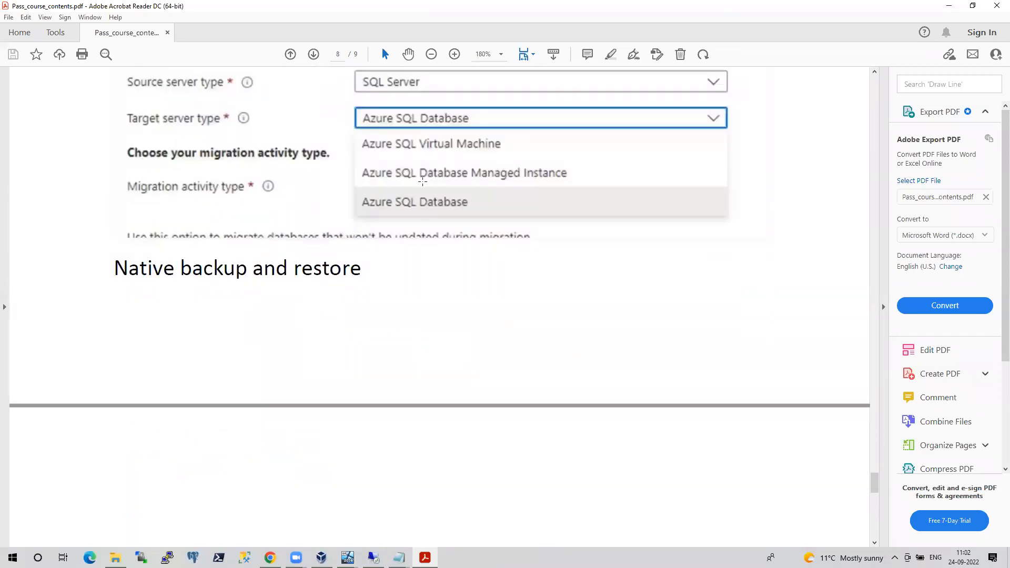
{"action": "scroll", "coordinate": [425, 263], "scroll_direction": "down", "scroll_amount": 3}
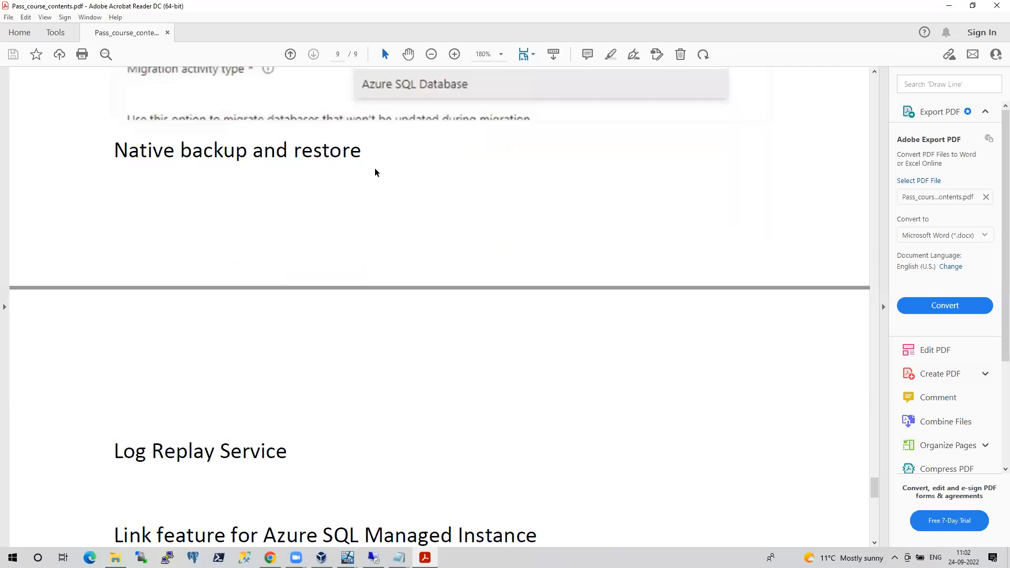
{"action": "scroll", "coordinate": [380, 246], "scroll_direction": "down", "scroll_amount": 2}
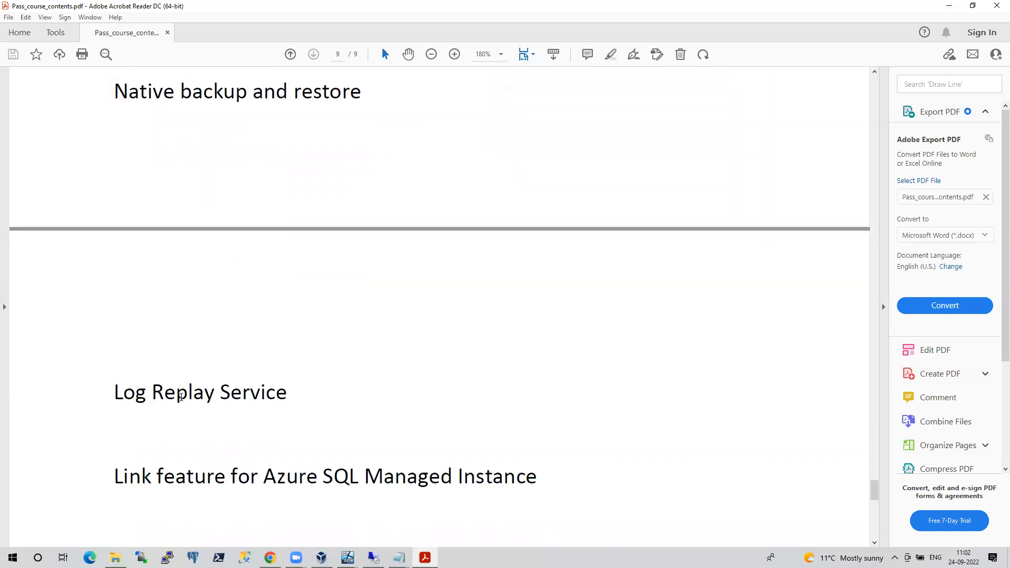
{"action": "scroll", "coordinate": [349, 409], "scroll_direction": "down", "scroll_amount": 4}
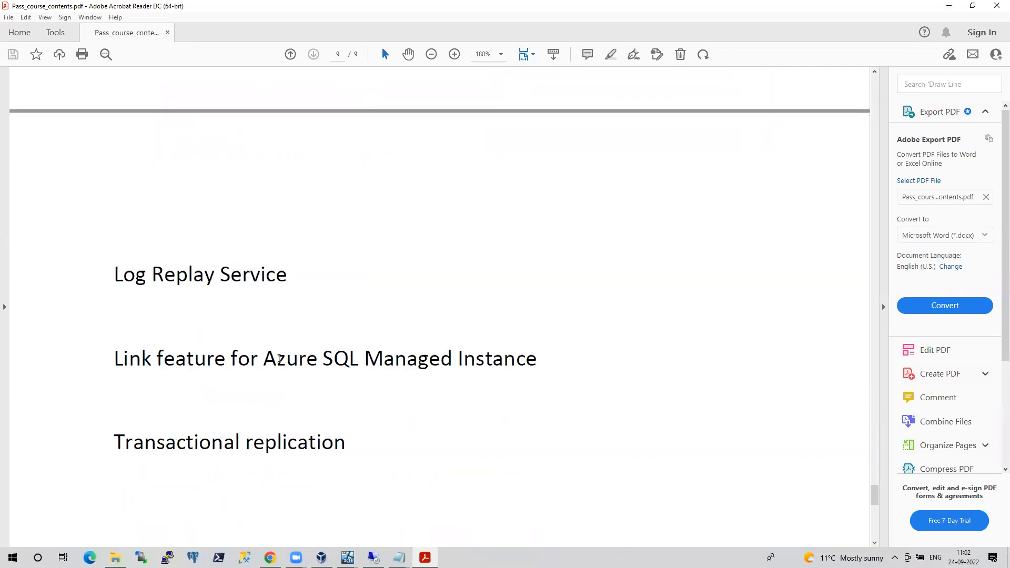
{"action": "scroll", "coordinate": [326, 365], "scroll_direction": "down", "scroll_amount": 4}
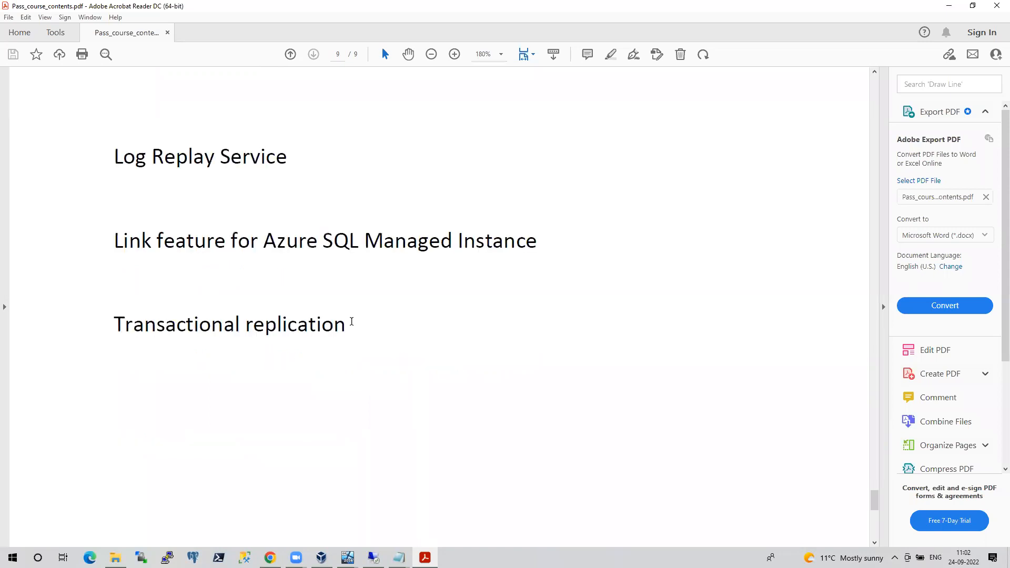
{"action": "scroll", "coordinate": [349, 321], "scroll_direction": "up", "scroll_amount": 20}
{"action": "scroll", "coordinate": [352, 321], "scroll_direction": "up", "scroll_amount": 6}
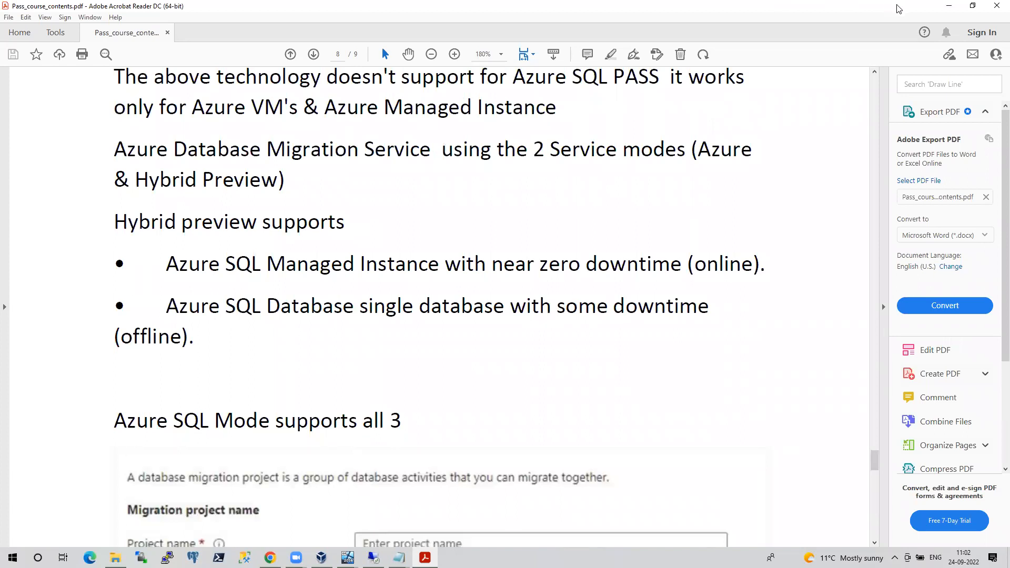
{"action": "left_click", "coordinate": [947, 5]}
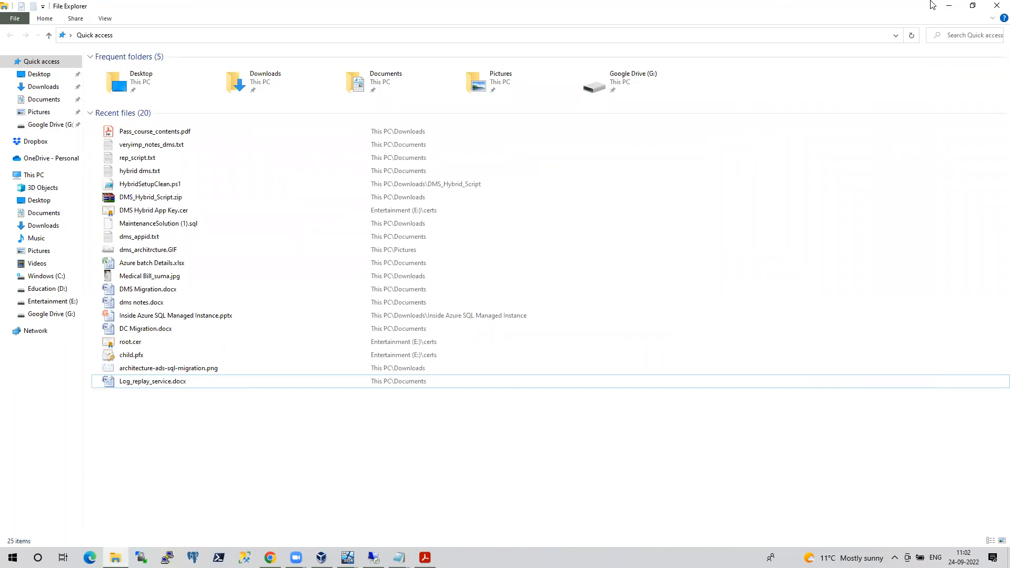
Refresh test15's backups, return through correctdms > onlineMigrationdemo > onlinemigdemo to test15, and start cutover
{"action": "left_click", "coordinate": [949, 5]}
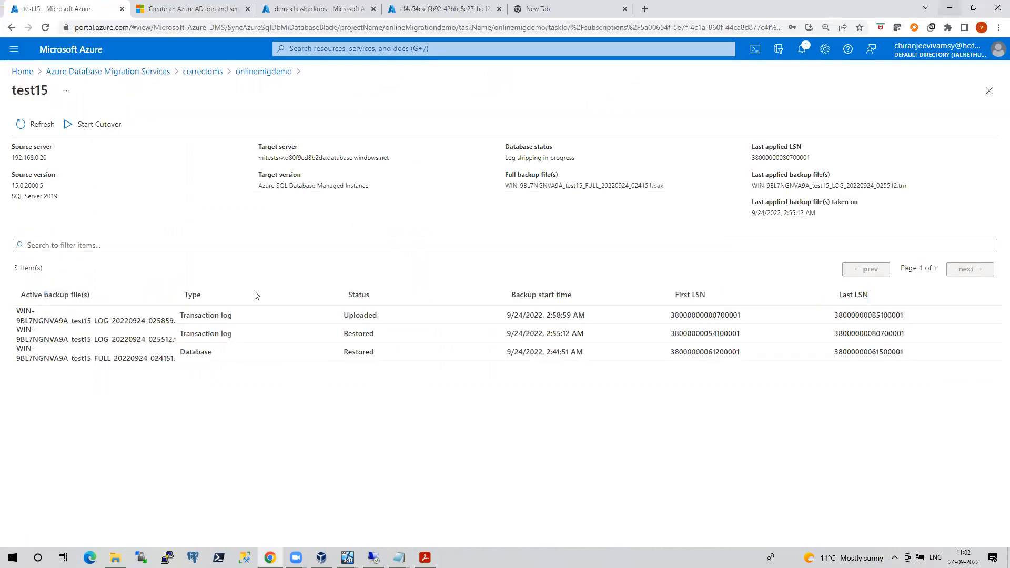
{"action": "left_click", "coordinate": [39, 126]}
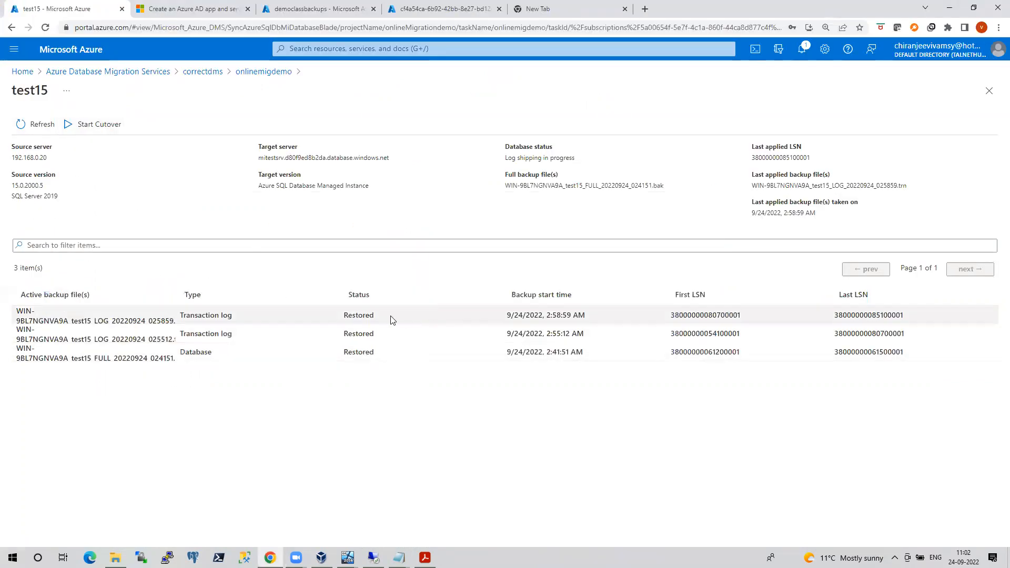
{"action": "left_click", "coordinate": [203, 72]}
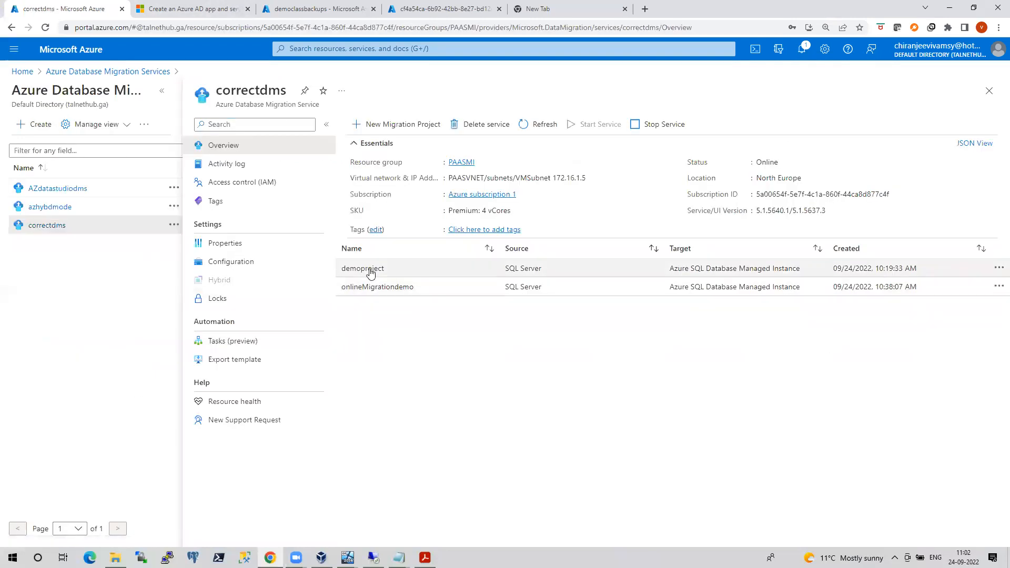
{"action": "left_click", "coordinate": [368, 287]}
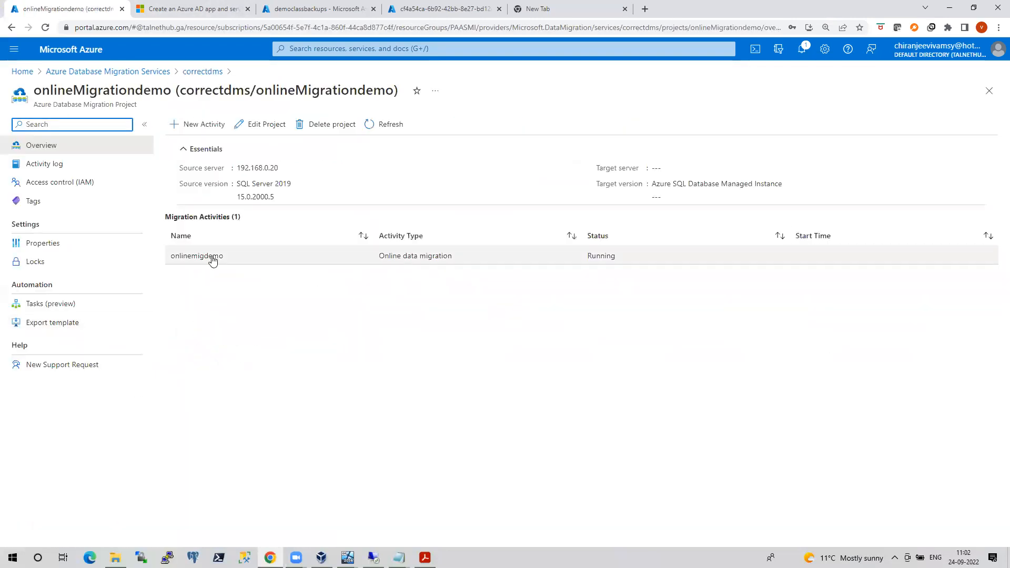
{"action": "left_click", "coordinate": [211, 259]}
{"action": "left_click", "coordinate": [27, 334]}
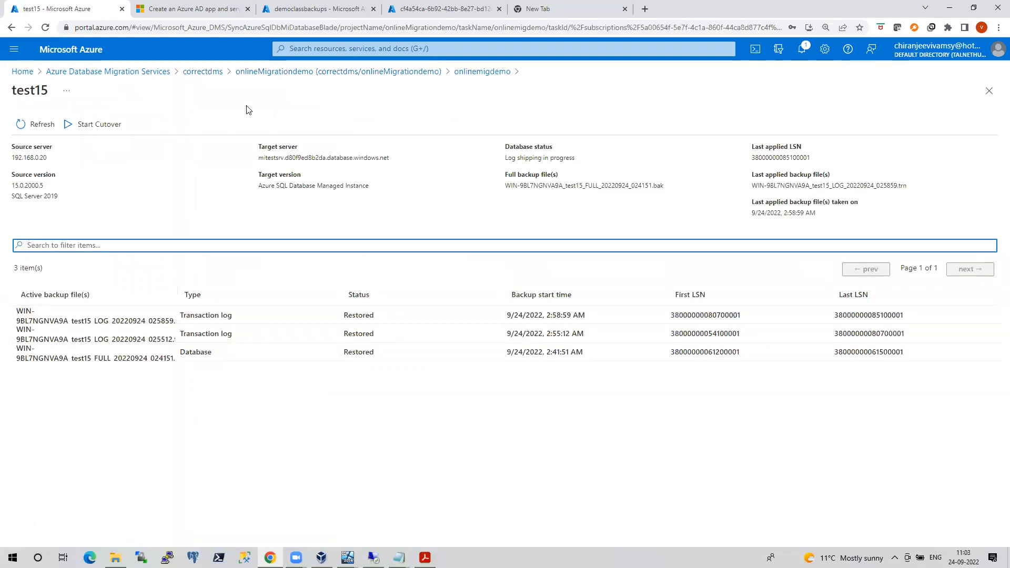
{"action": "left_click", "coordinate": [94, 126]}
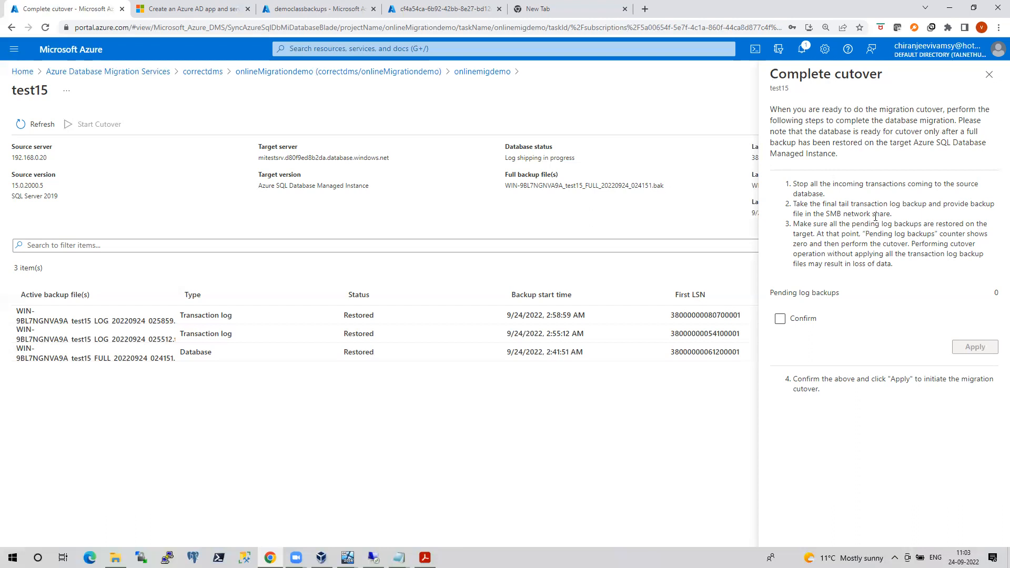
Confirm the pending log backups are handled and apply the test15 cutover
{"action": "left_click_drag", "start_coordinate": [906, 218], "coordinate": [796, 207]}
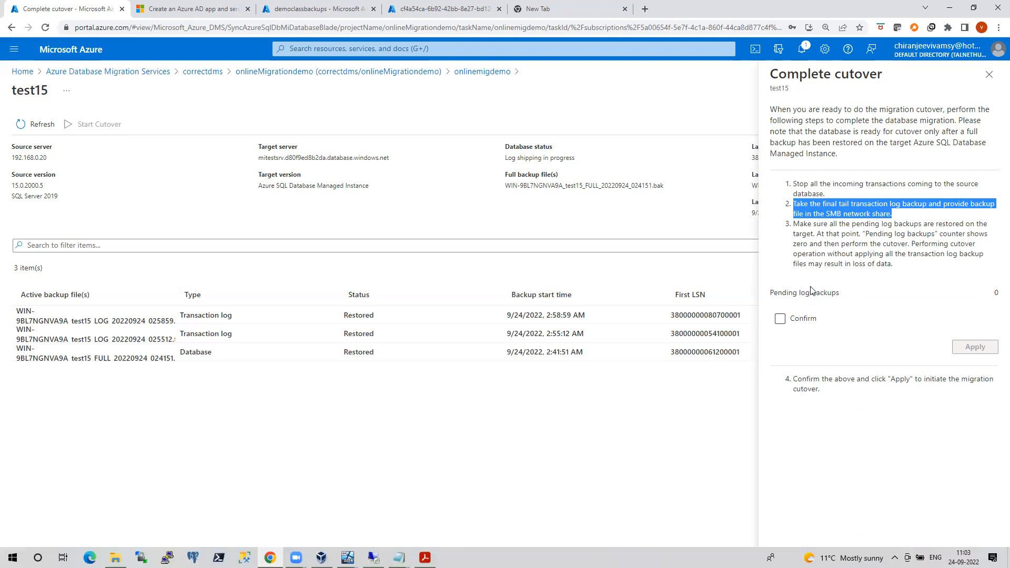
{"action": "left_click", "coordinate": [782, 321]}
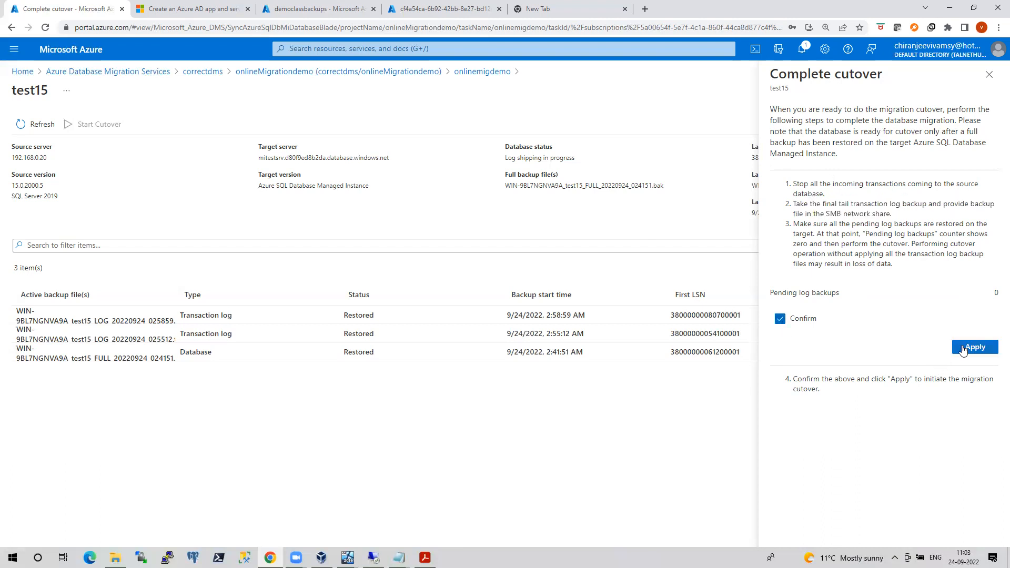
{"action": "left_click", "coordinate": [963, 349]}
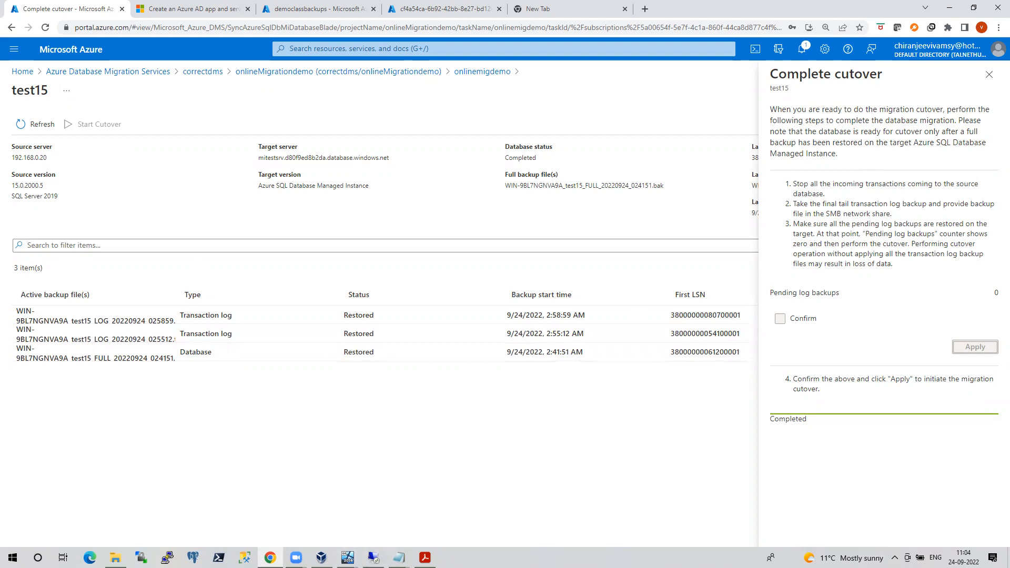
Switch to the remote desktop session and close the server properties without changes
{"action": "mouse_move", "coordinate": [373, 558]}
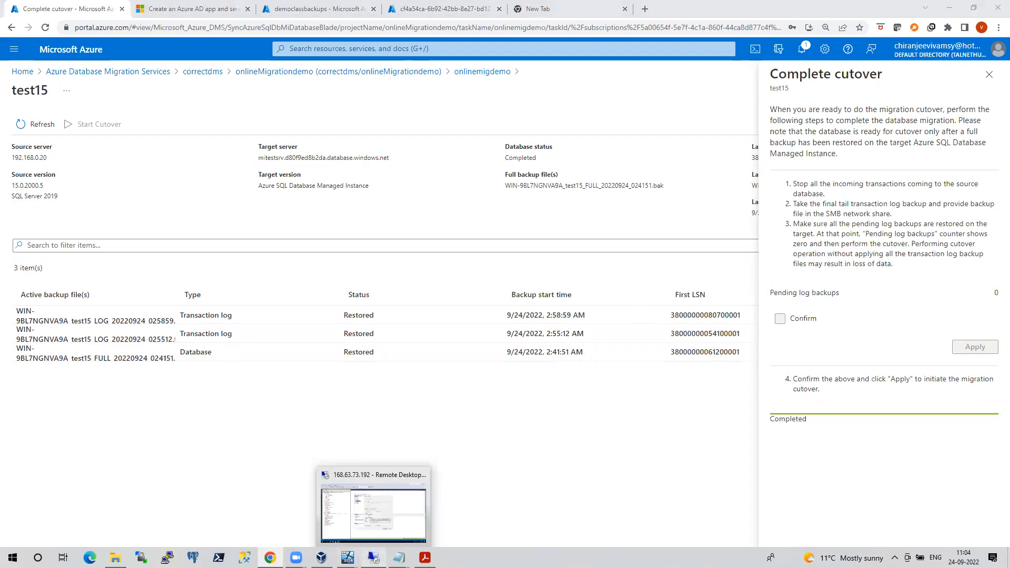
{"action": "left_click", "coordinate": [373, 505]}
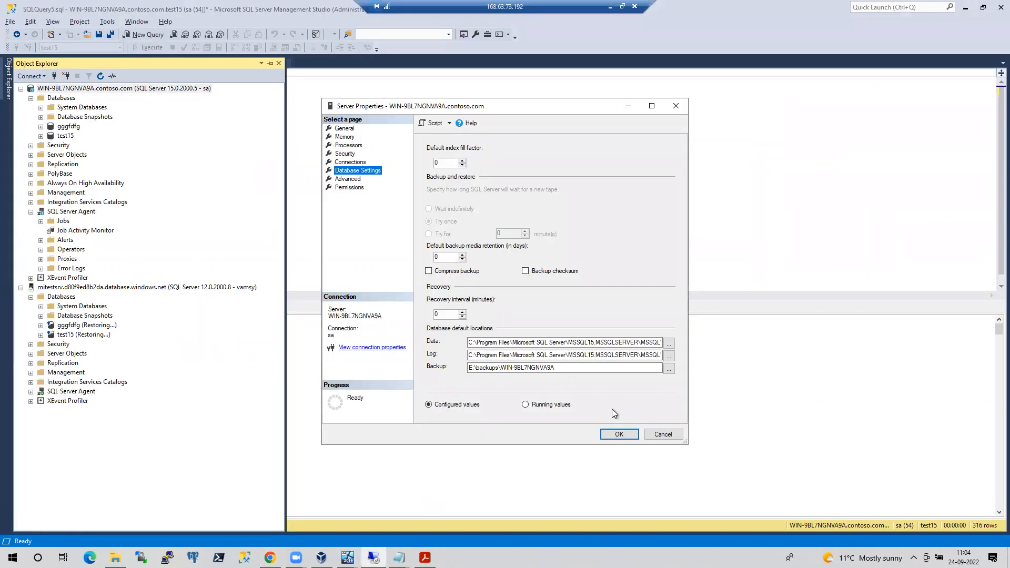
{"action": "left_click", "coordinate": [654, 437]}
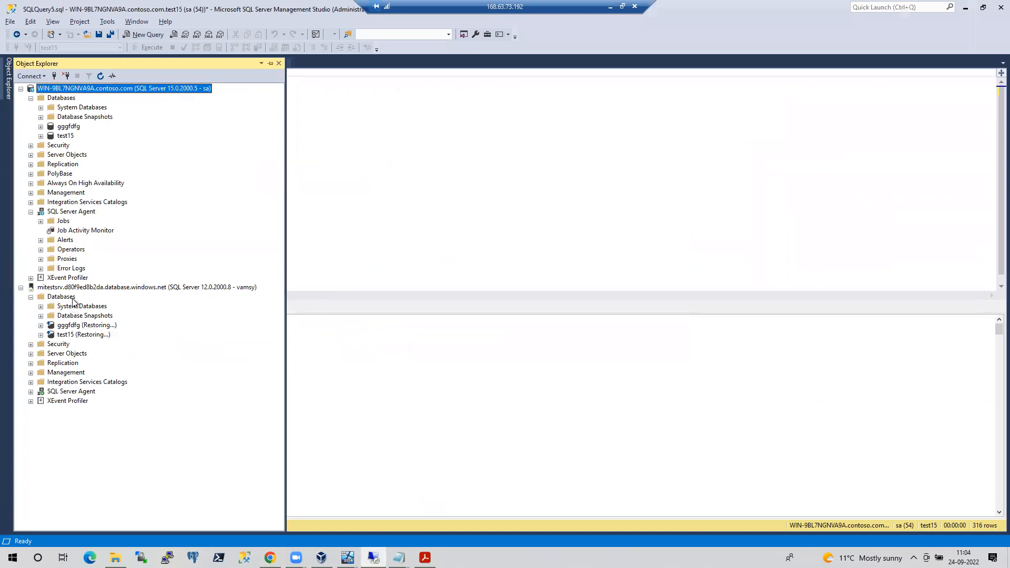
On the Azure server, refresh databases and query test15's dbo.SomeObject top rows, returning 316
{"action": "right_click", "coordinate": [62, 297]}
{"action": "left_click", "coordinate": [118, 395]}
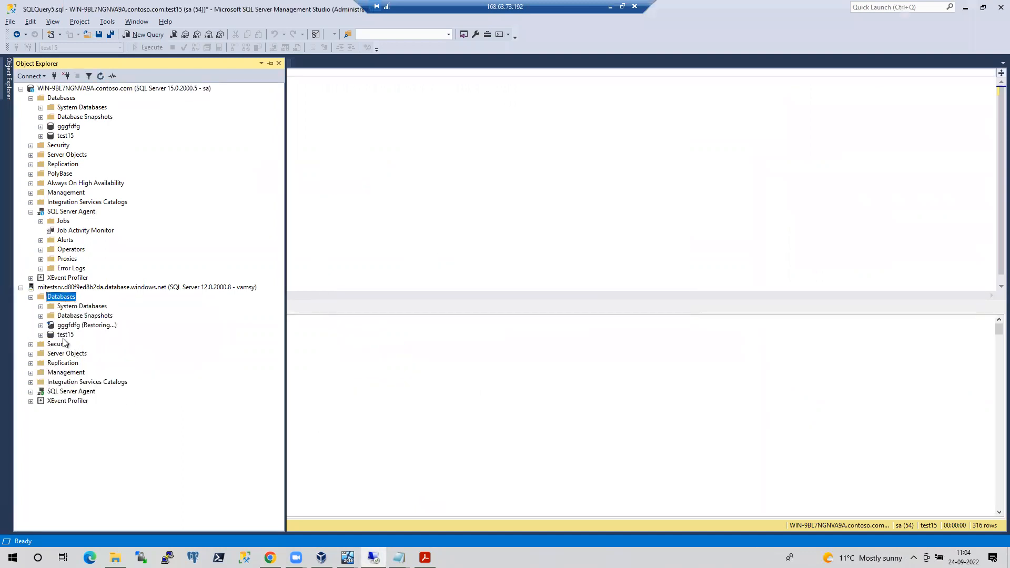
{"action": "left_click", "coordinate": [41, 335]}
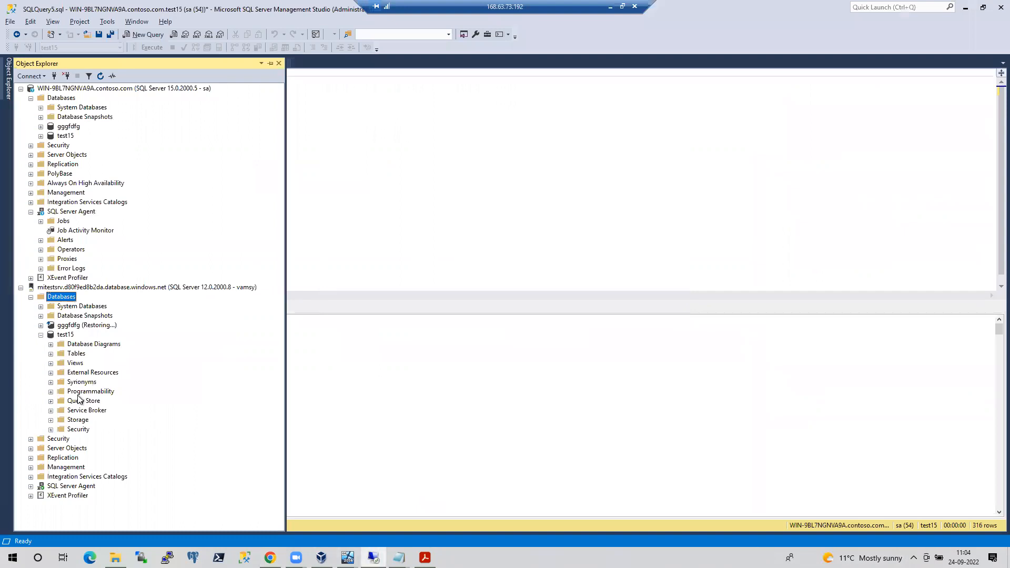
{"action": "left_click", "coordinate": [50, 354]}
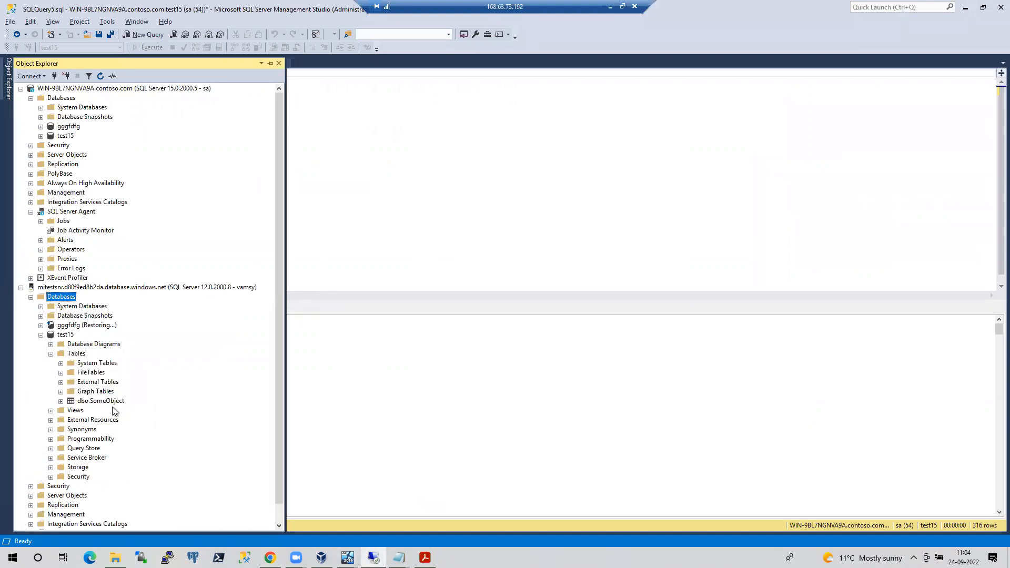
{"action": "right_click", "coordinate": [95, 402]}
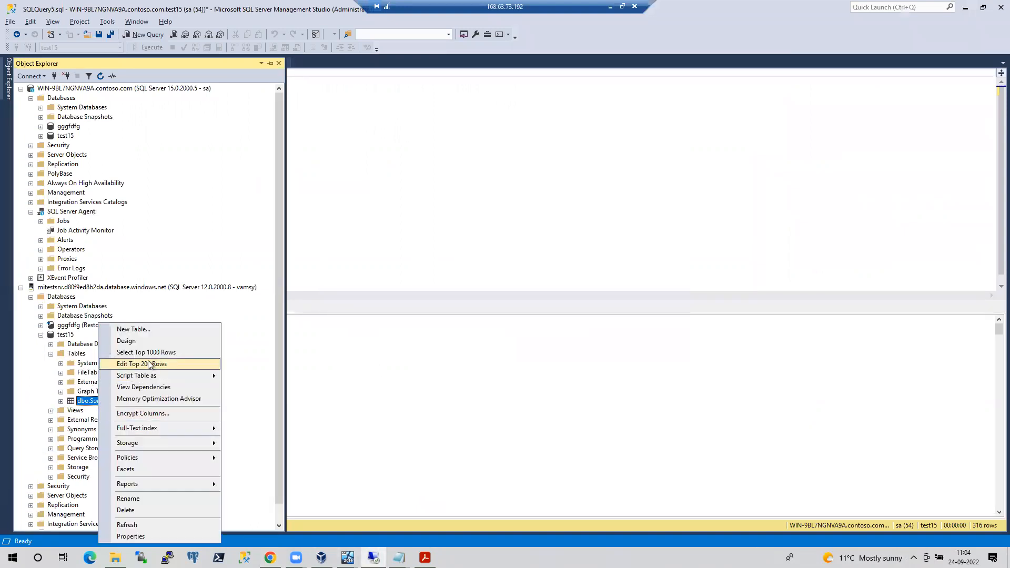
{"action": "left_click", "coordinate": [148, 352]}
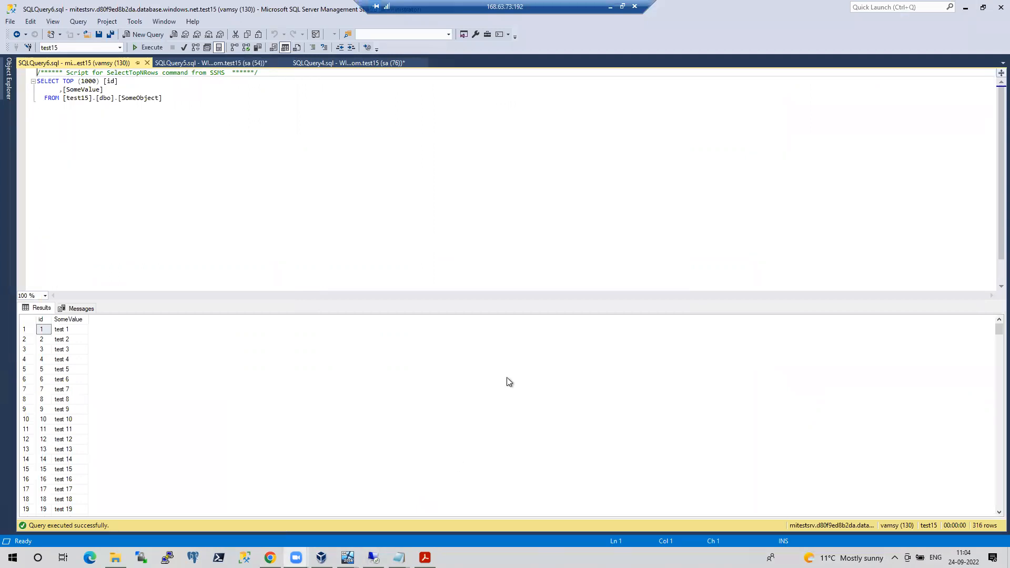
{"action": "left_click", "coordinate": [266, 223]}
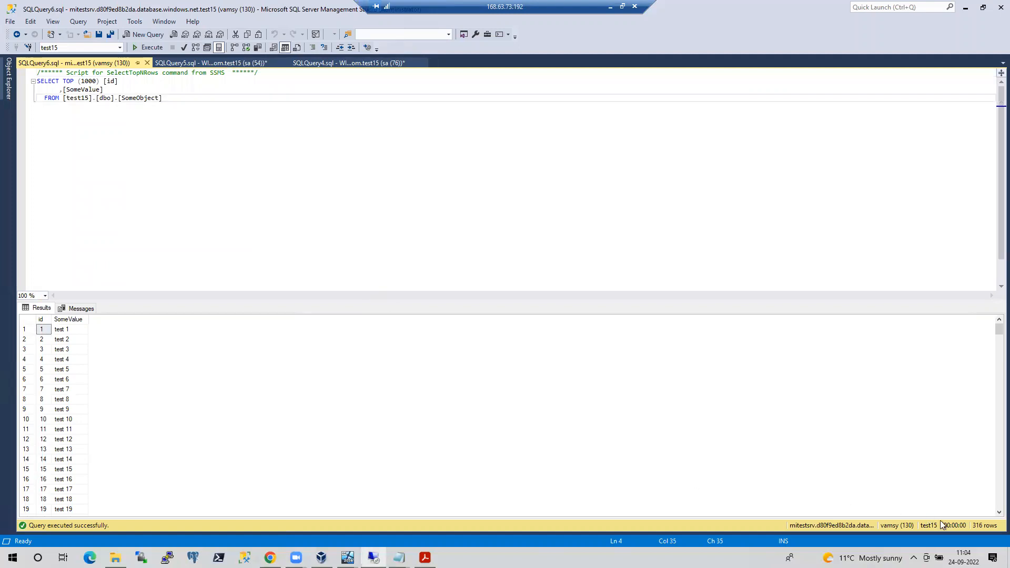
{"action": "left_click", "coordinate": [610, 7]}
Bring the on-premises SQL Server window forward on the WHILE-loop insert script
{"action": "mouse_move", "coordinate": [348, 558]}
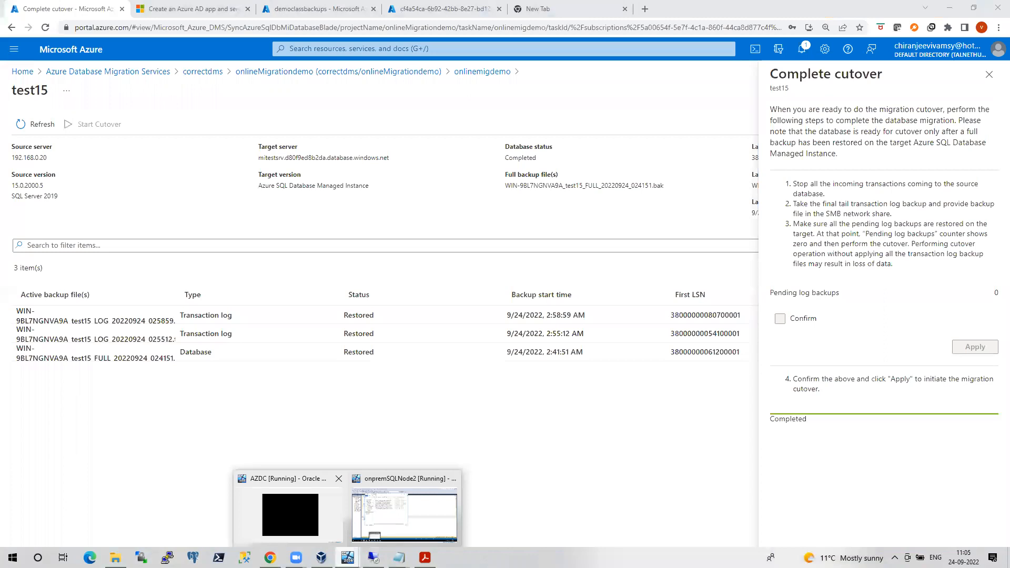
{"action": "left_click", "coordinate": [392, 506]}
{"action": "left_click", "coordinate": [598, 133]}
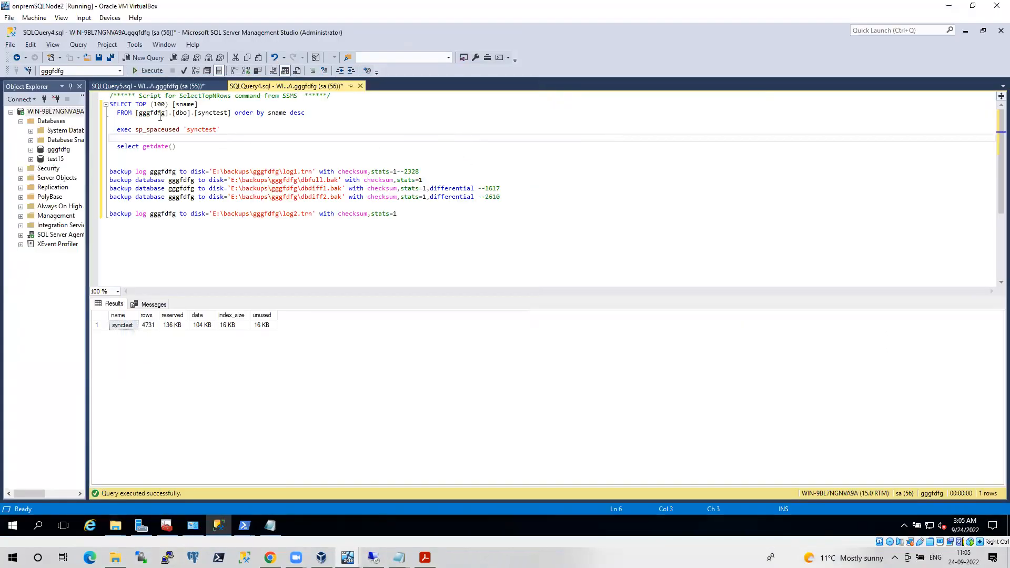
{"action": "left_click", "coordinate": [147, 86]}
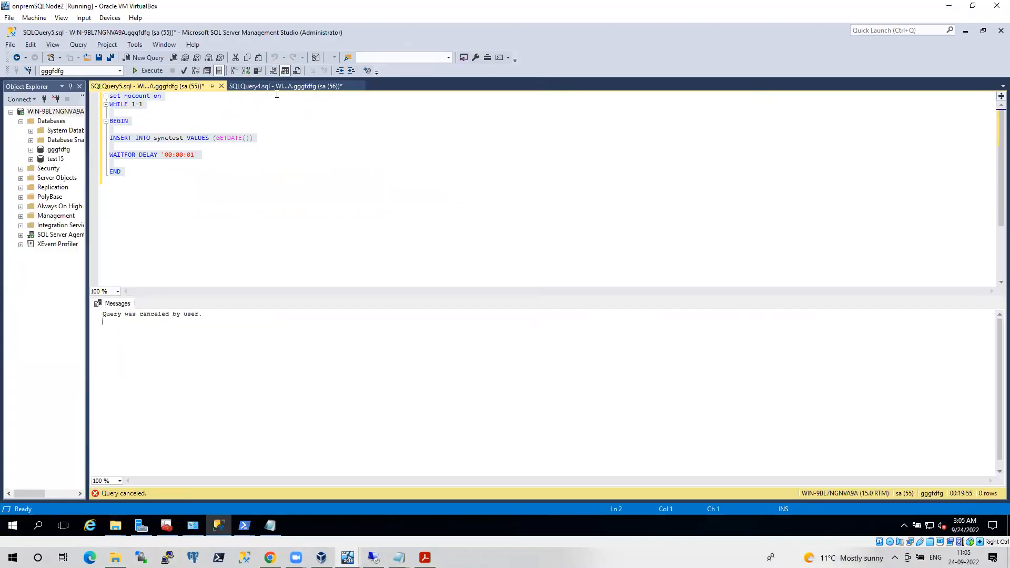
Refresh on-premises test15, confirm dbo.SomeObject shows 316 rows, close the query, return to Azure
{"action": "left_click", "coordinate": [31, 159]}
{"action": "left_click", "coordinate": [40, 178]}
{"action": "right_click", "coordinate": [55, 159]}
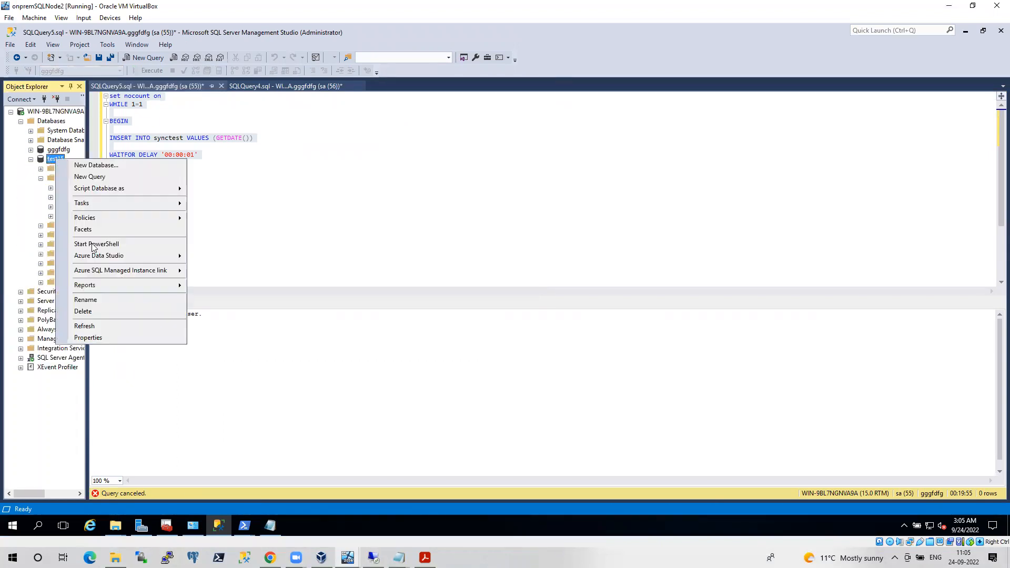
{"action": "left_click", "coordinate": [86, 326]}
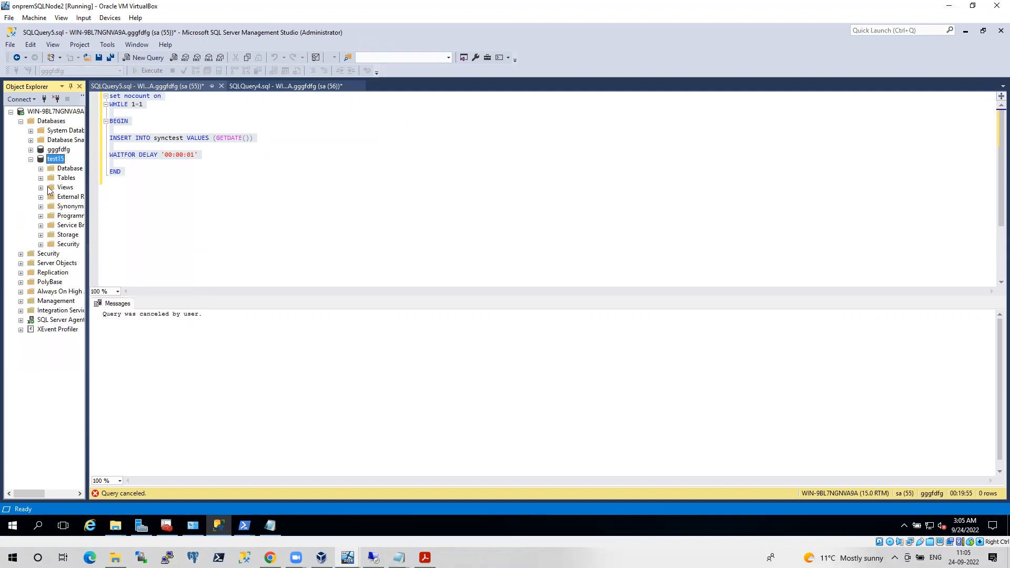
{"action": "right_click", "coordinate": [72, 225]}
{"action": "left_click", "coordinate": [106, 255]}
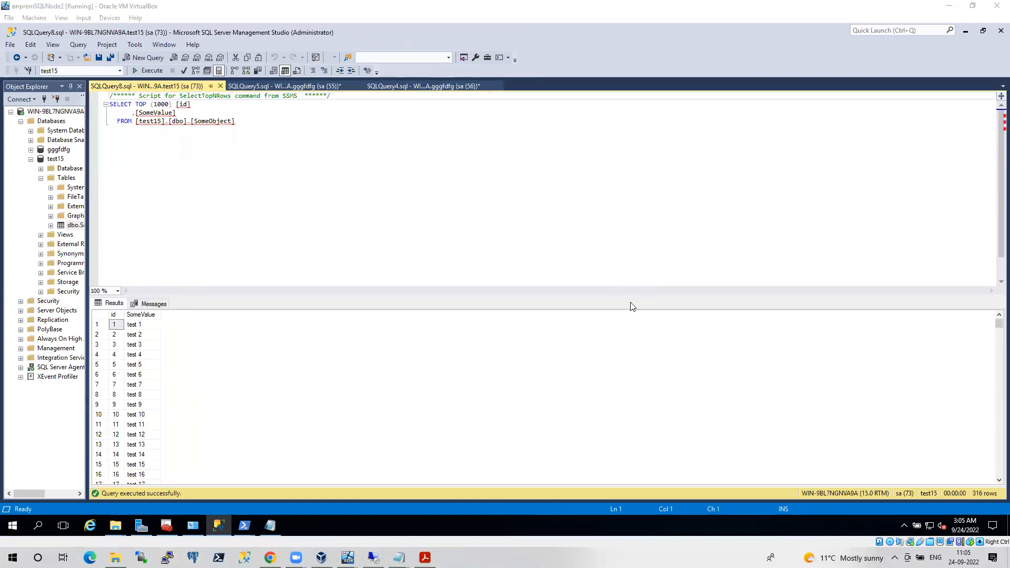
{"action": "left_click", "coordinate": [220, 87]}
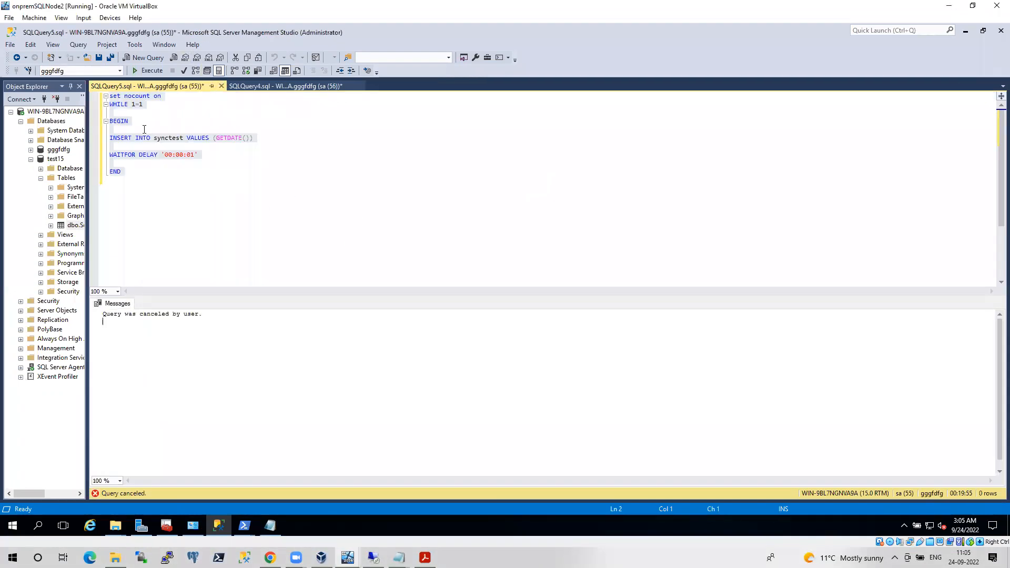
{"action": "left_click", "coordinate": [270, 558]}
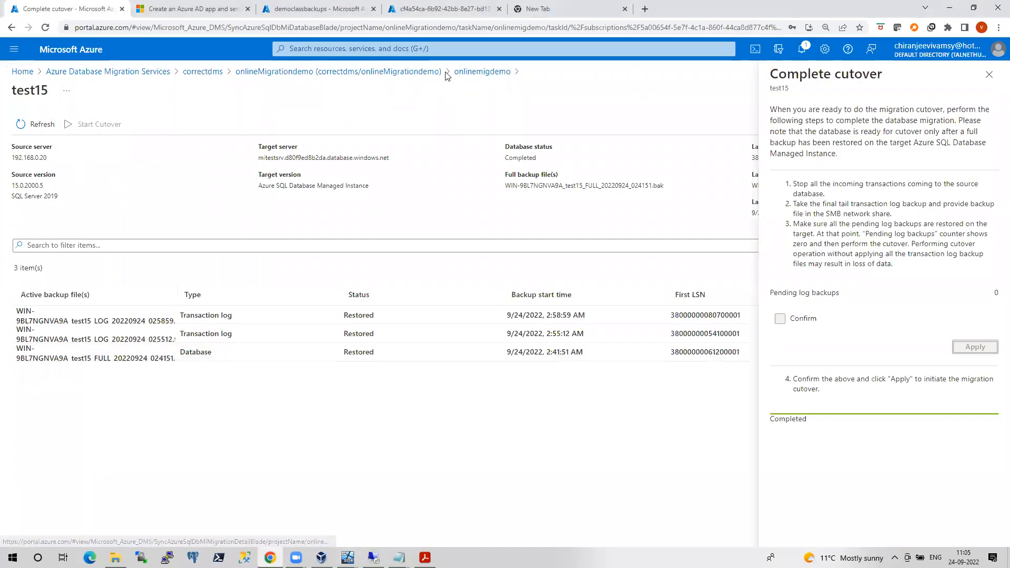
Open the gggfdfg migration details from the onlinemigdemo activity
{"action": "left_click", "coordinate": [481, 72]}
{"action": "left_click", "coordinate": [33, 319]}
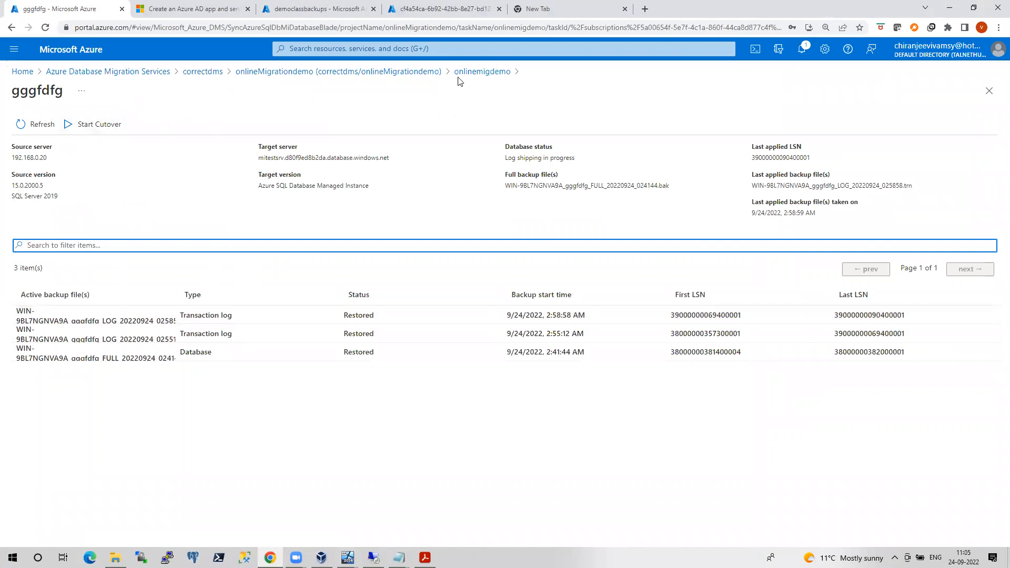
{"action": "left_click", "coordinate": [481, 72]}
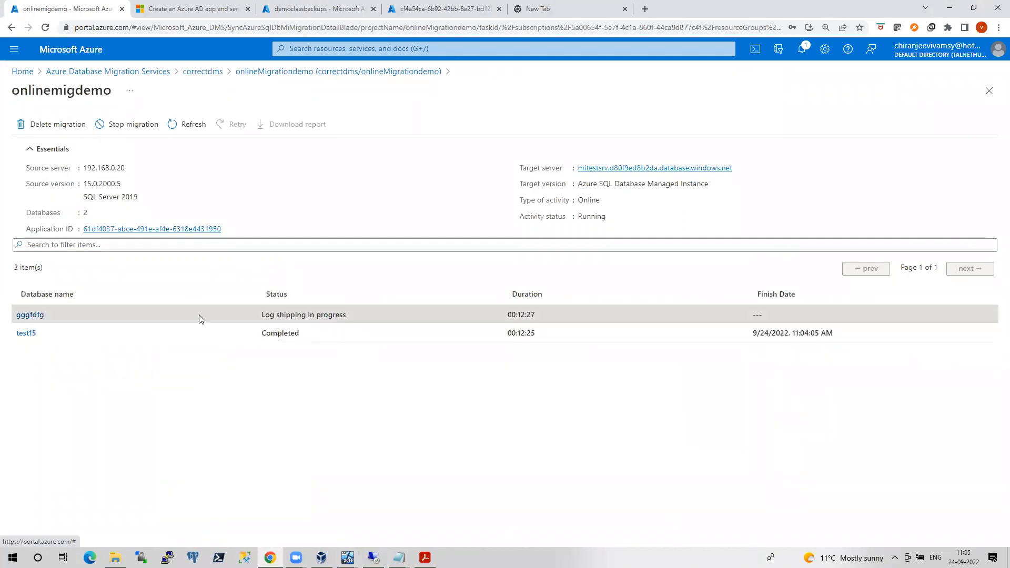
{"action": "left_click", "coordinate": [37, 316]}
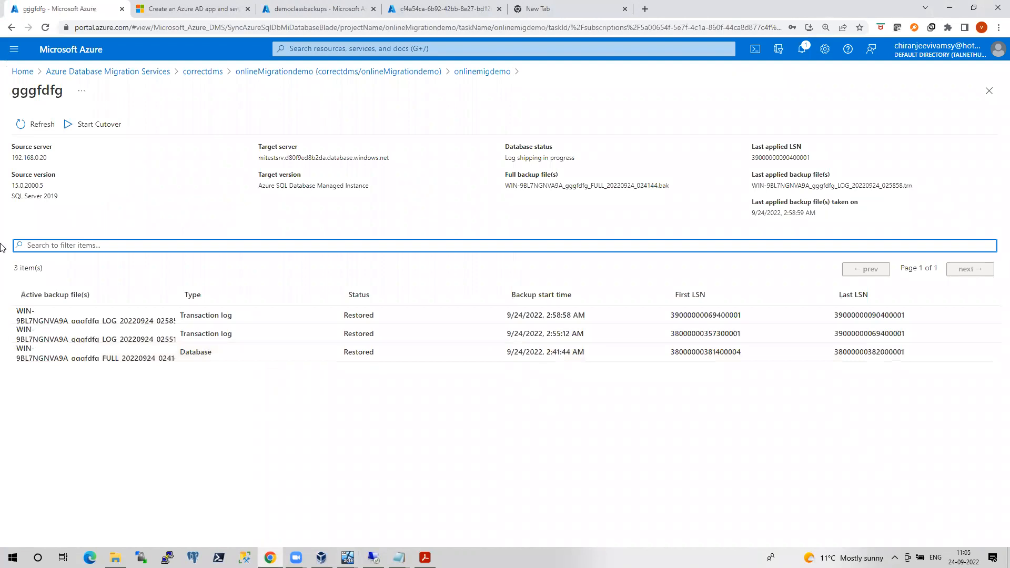
Start the gggfdfg cutover, confirm pending log backups are restored, and apply it
{"action": "left_click", "coordinate": [85, 124]}
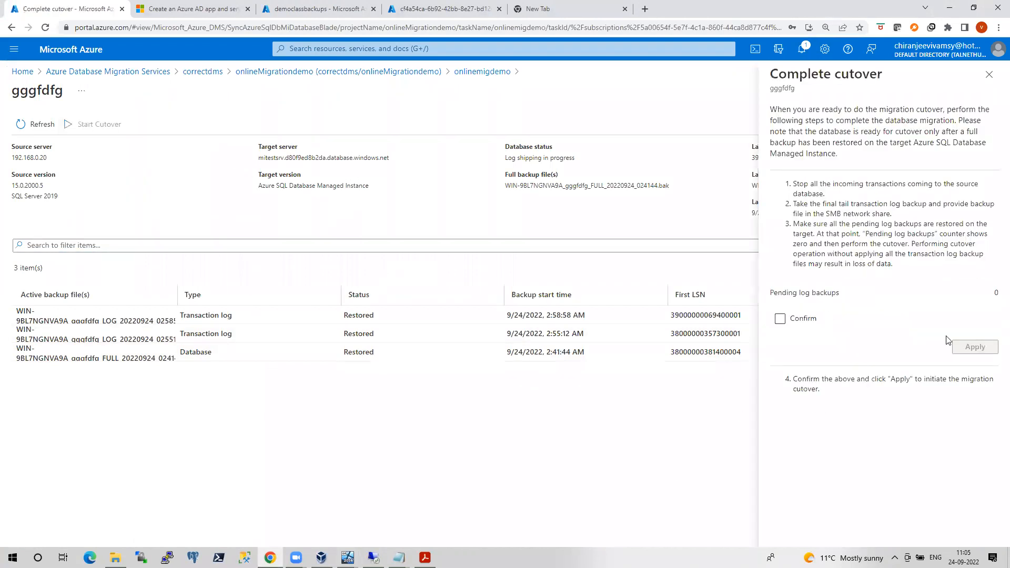
{"action": "left_click", "coordinate": [780, 318]}
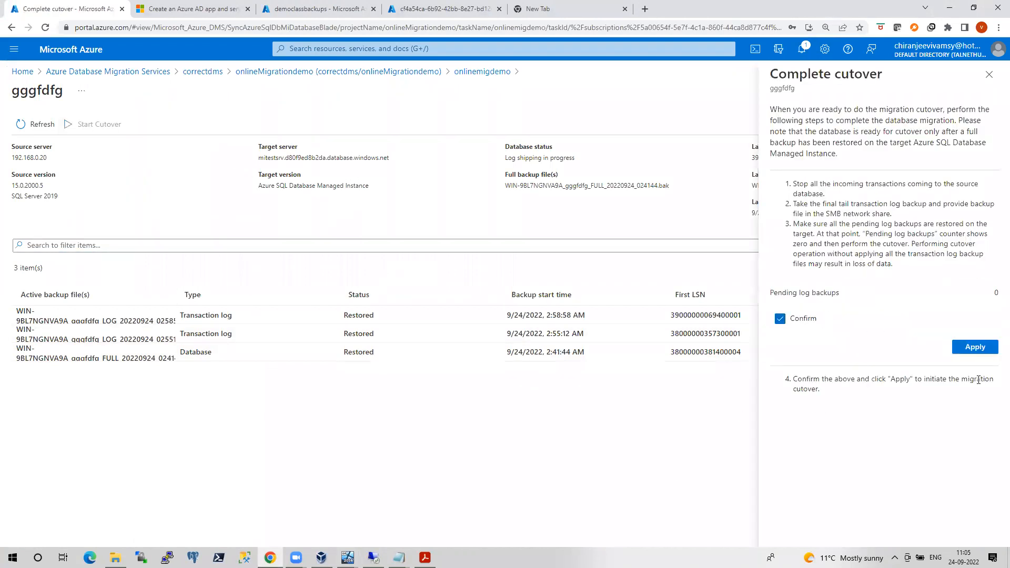
{"action": "left_click", "coordinate": [976, 349]}
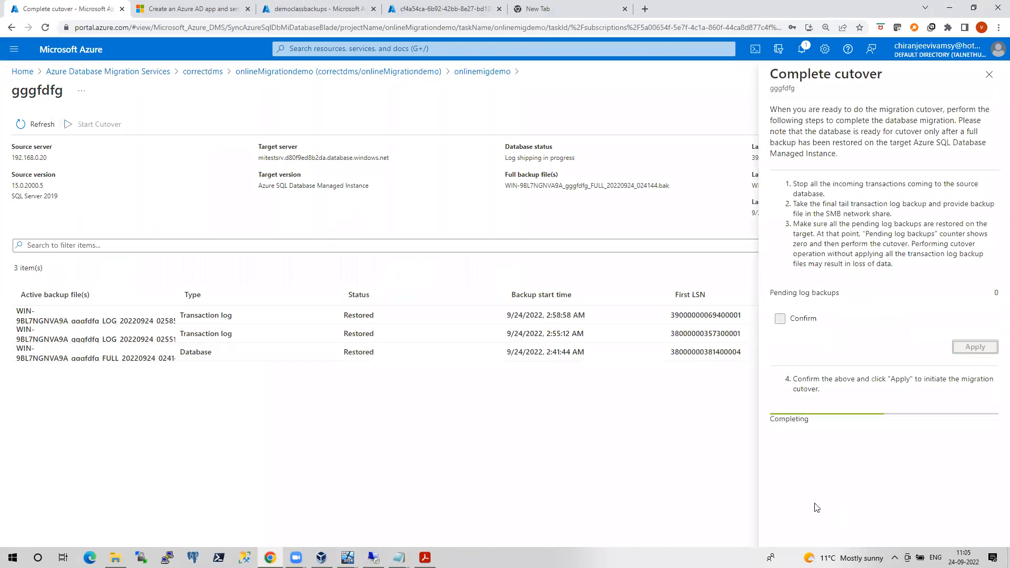
{"action": "left_click", "coordinate": [347, 558]}
Run sp_spaceused 'synctest' on-premises to check the synctest row count
{"action": "left_click", "coordinate": [377, 522]}
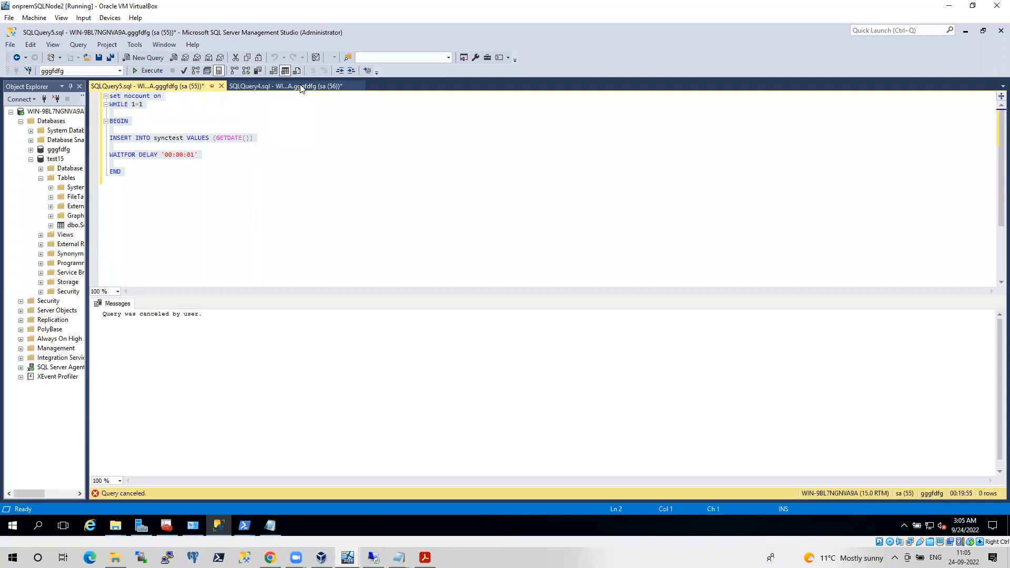
{"action": "left_click", "coordinate": [287, 86]}
{"action": "left_click_drag", "start_coordinate": [248, 136], "coordinate": [105, 133]}
{"action": "left_click", "coordinate": [143, 72]}
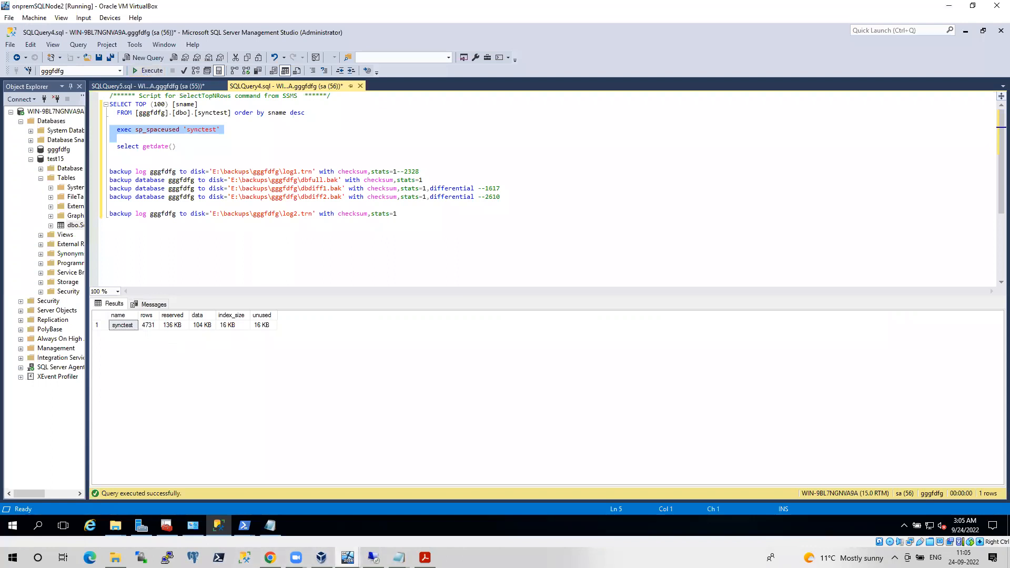
In the Managed Instance session, refresh mitestsrv and expand gggfdfg's Tables
{"action": "left_click", "coordinate": [373, 558]}
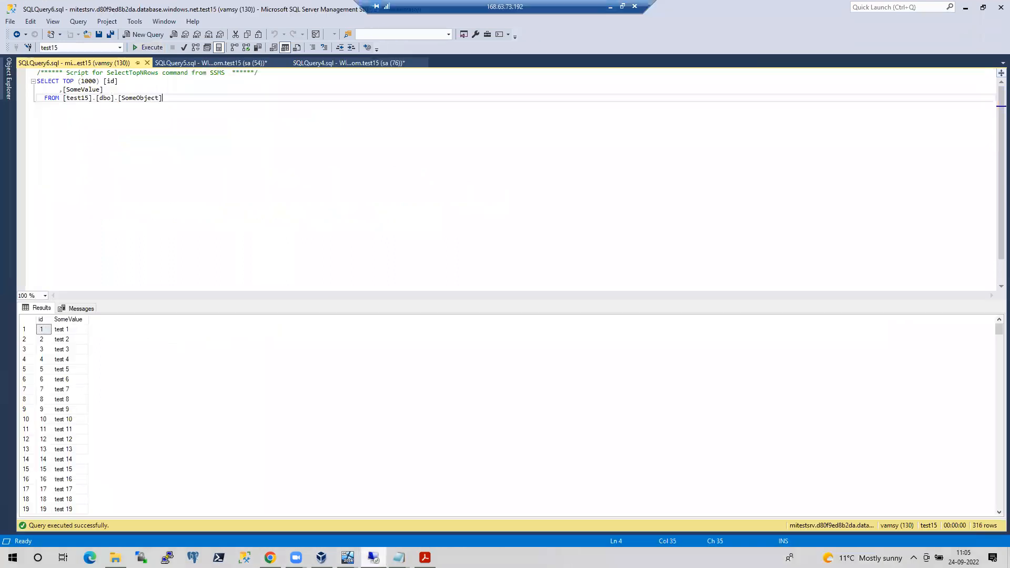
{"action": "left_click", "coordinate": [9, 90]}
{"action": "right_click", "coordinate": [101, 289]}
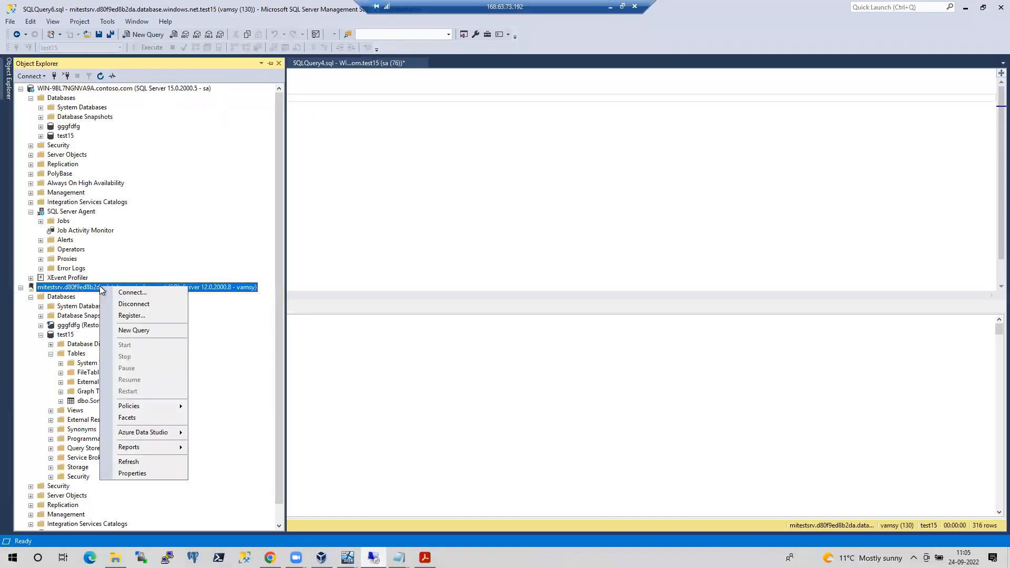
{"action": "left_click", "coordinate": [129, 461]}
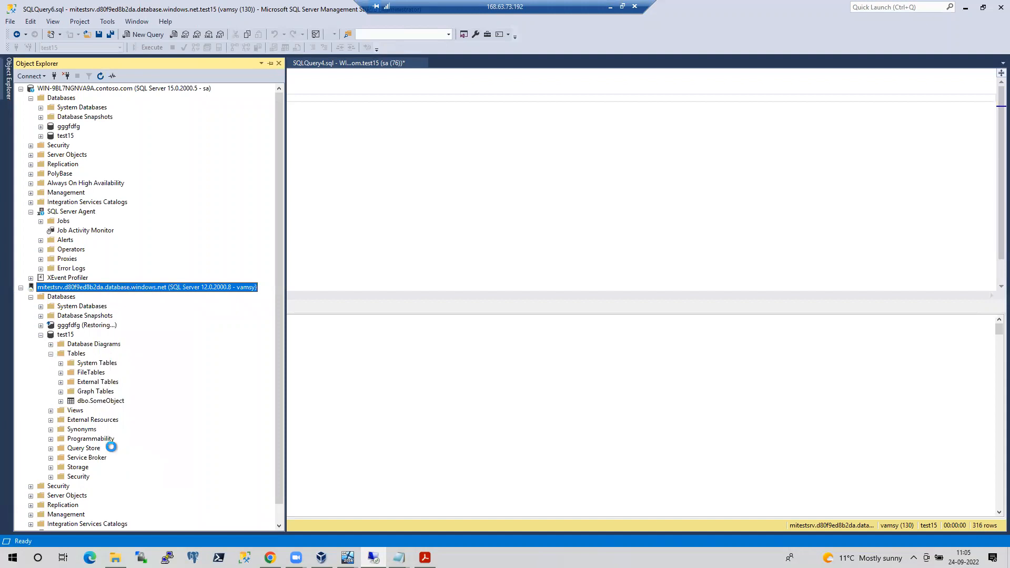
{"action": "left_click", "coordinate": [31, 297]}
{"action": "left_click", "coordinate": [42, 325]}
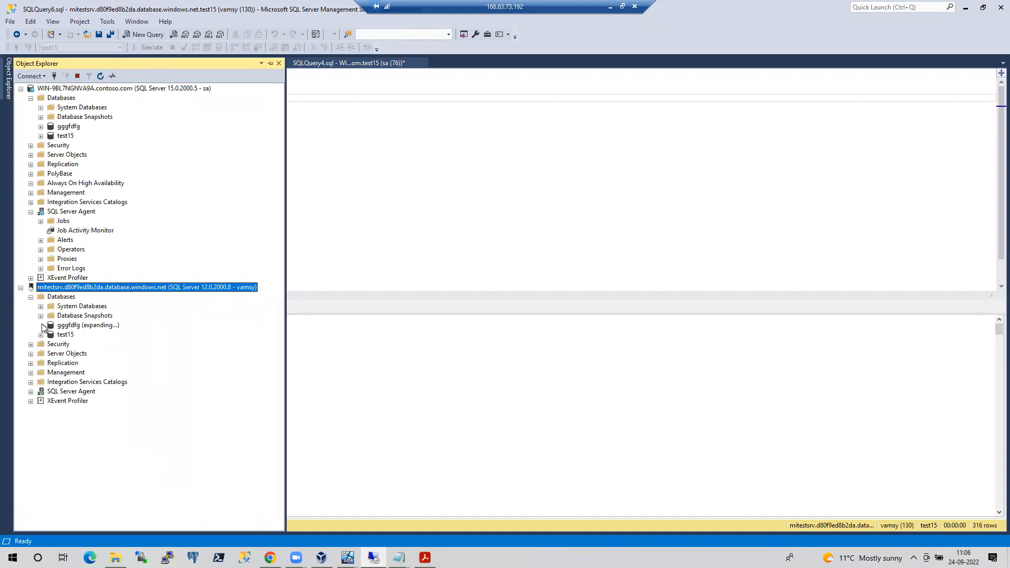
{"action": "left_click", "coordinate": [51, 344]}
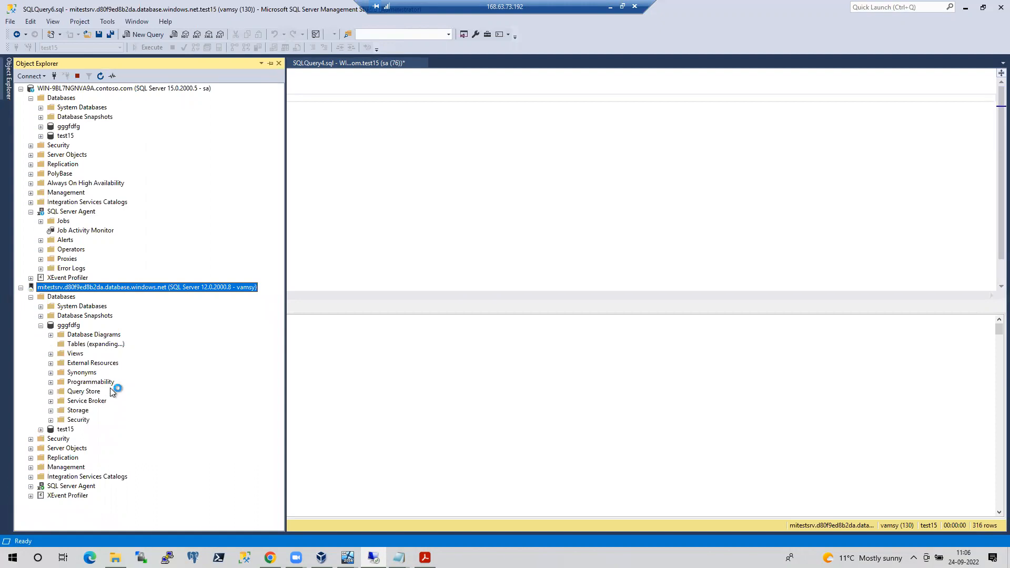
Query synctest's top rows with the limit raised to 10000, returning 4,731 rows
{"action": "right_click", "coordinate": [95, 392]}
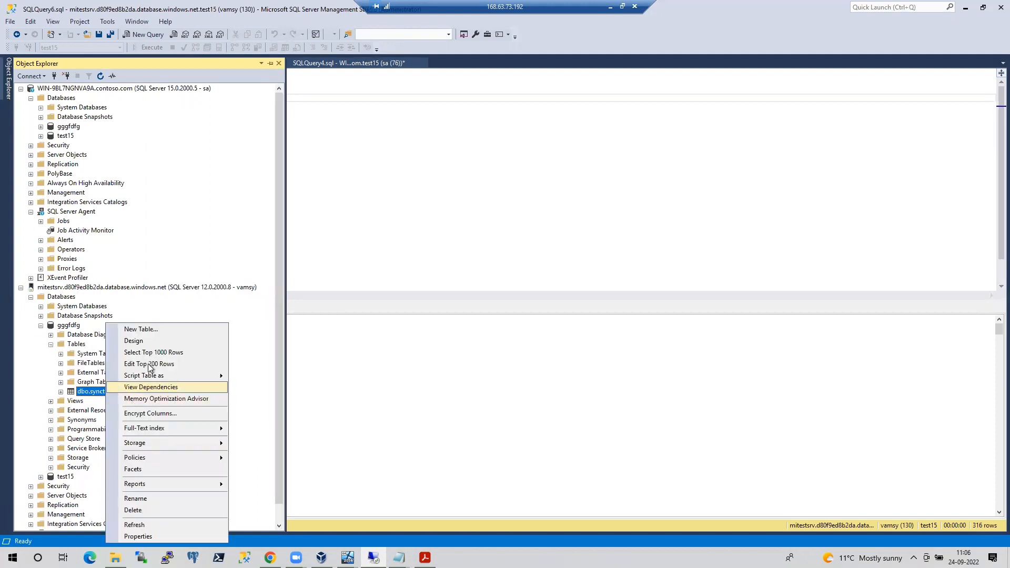
{"action": "left_click", "coordinate": [147, 349]}
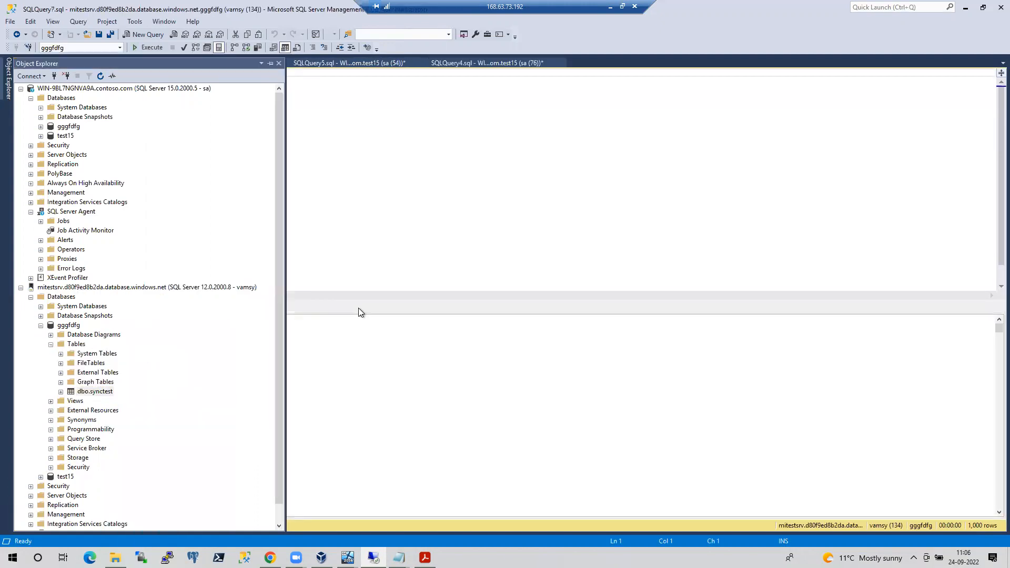
{"action": "left_click", "coordinate": [91, 81]}
{"action": "type", "text": "0000) [sname"}
{"action": "key", "text": "F5"}
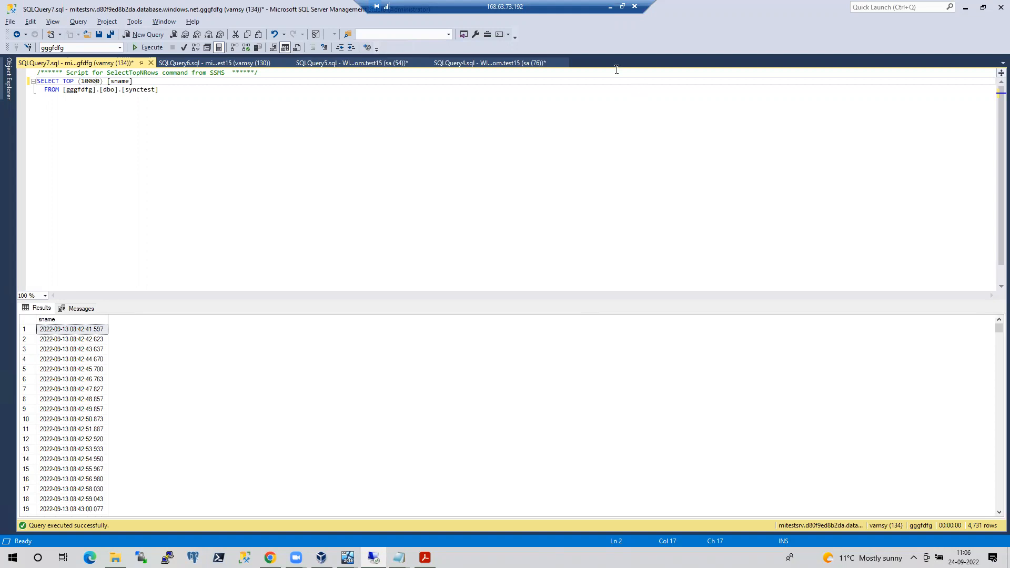
Leave the remote session and minimise the VM to view gggfdfg's Completed cutover
{"action": "left_click", "coordinate": [610, 6]}
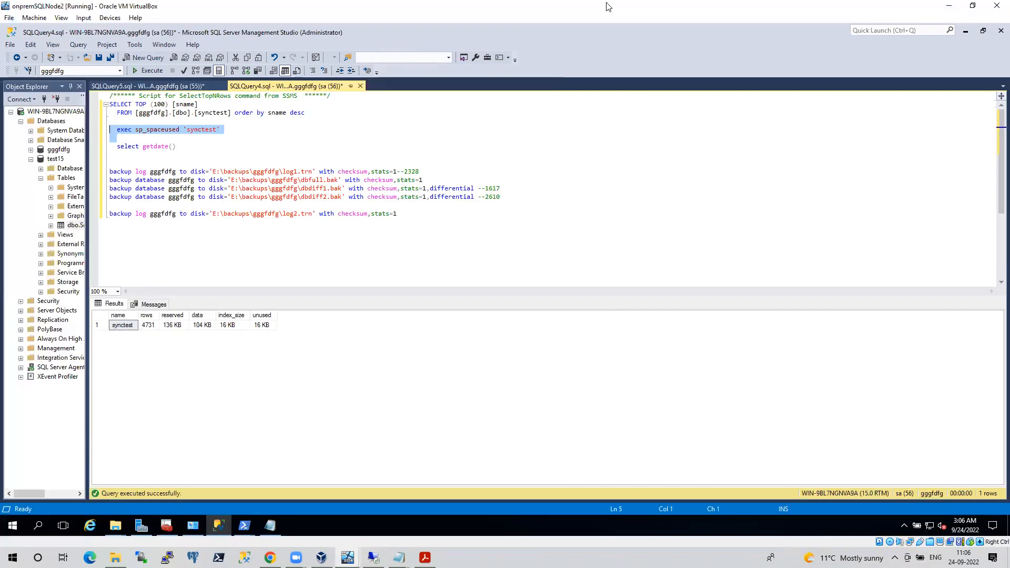
{"action": "left_click", "coordinate": [941, 7]}
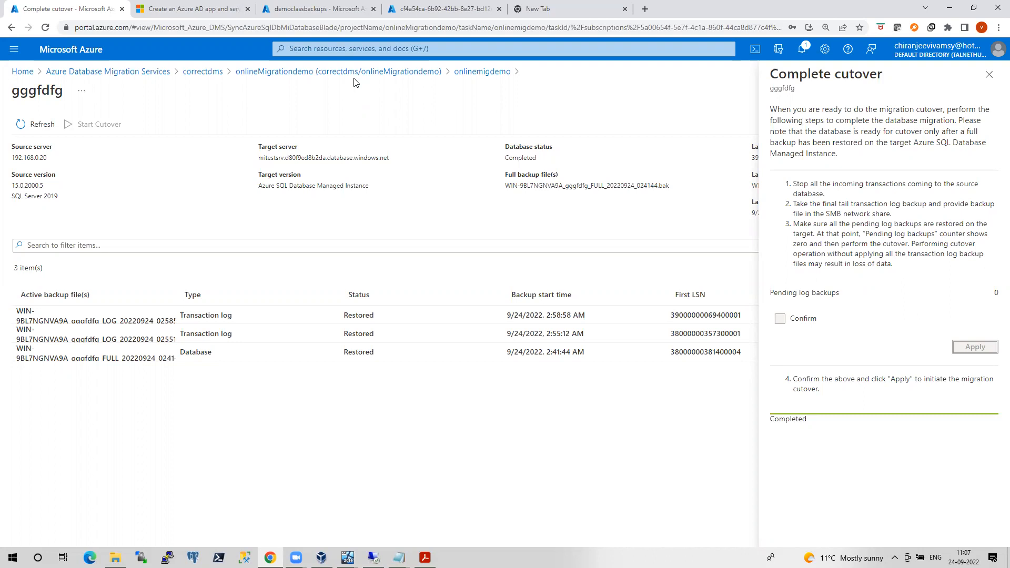
In a new browser tab, search Google for 'azure hybrid dms'
{"action": "left_click", "coordinate": [437, 6]}
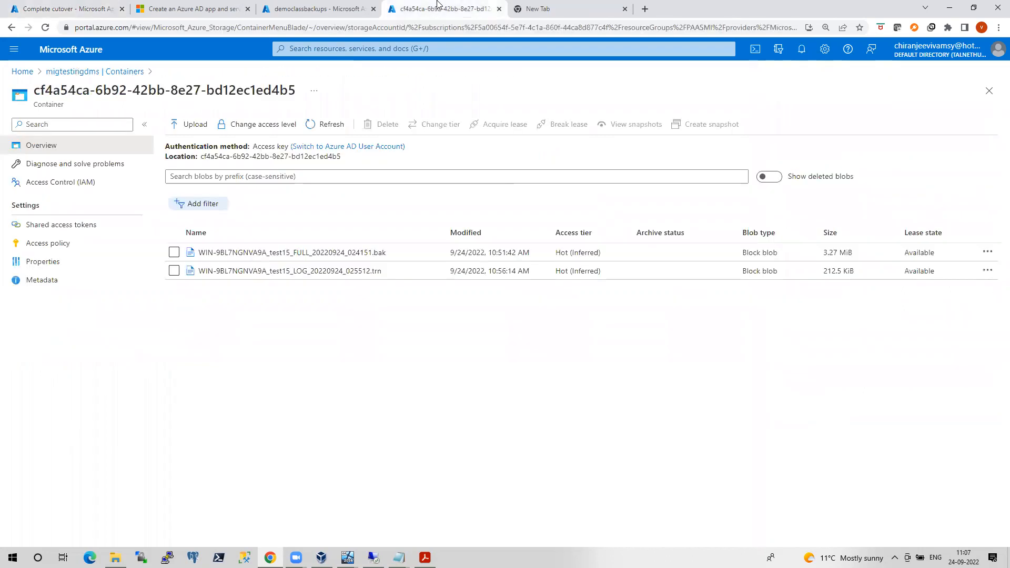
{"action": "left_click", "coordinate": [534, 8]}
{"action": "left_click", "coordinate": [437, 27]}
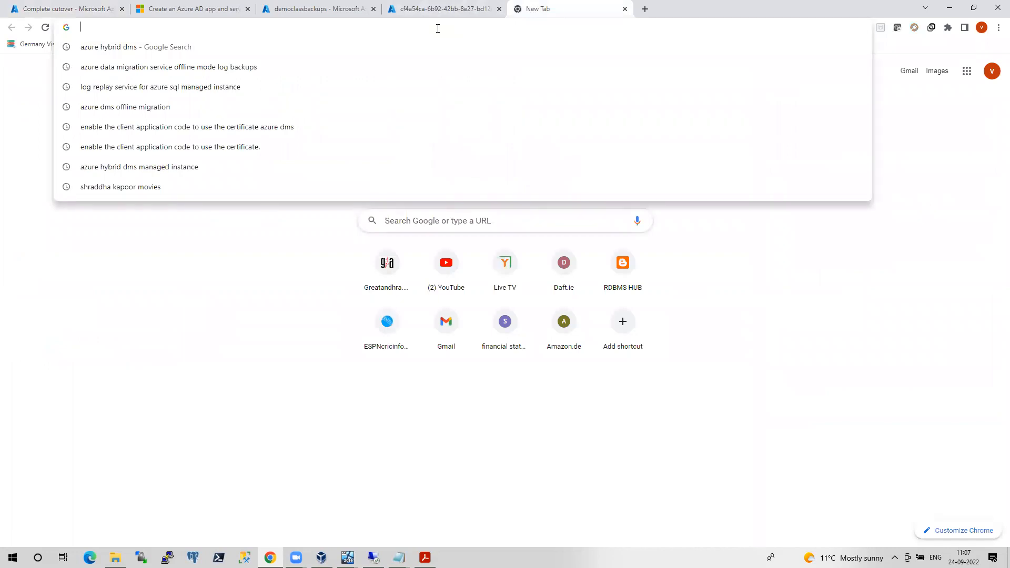
{"action": "left_click", "coordinate": [124, 47]}
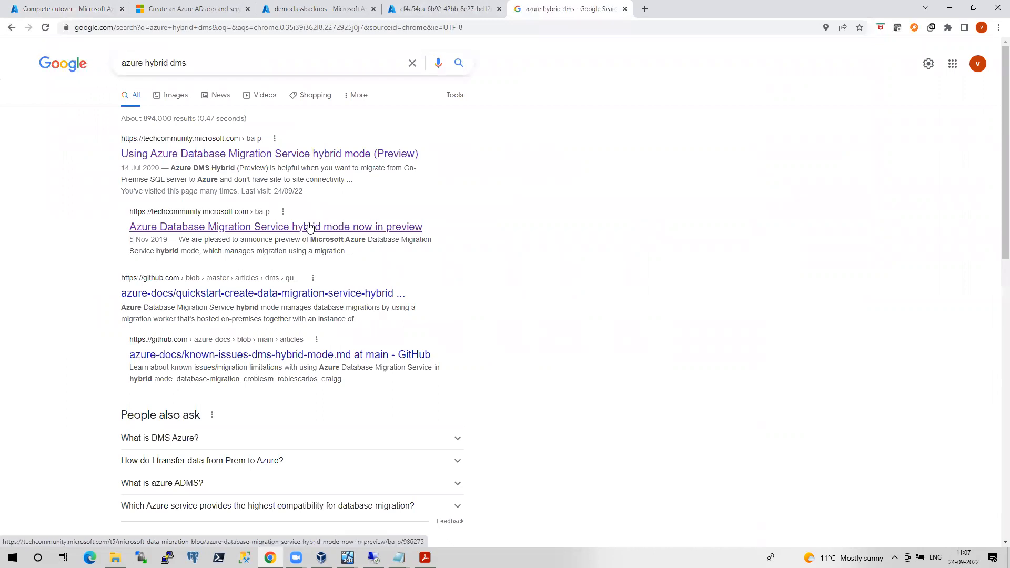
{"action": "scroll", "coordinate": [403, 388], "scroll_direction": "down", "scroll_amount": 3}
{"action": "scroll", "coordinate": [403, 388], "scroll_direction": "up", "scroll_amount": 3}
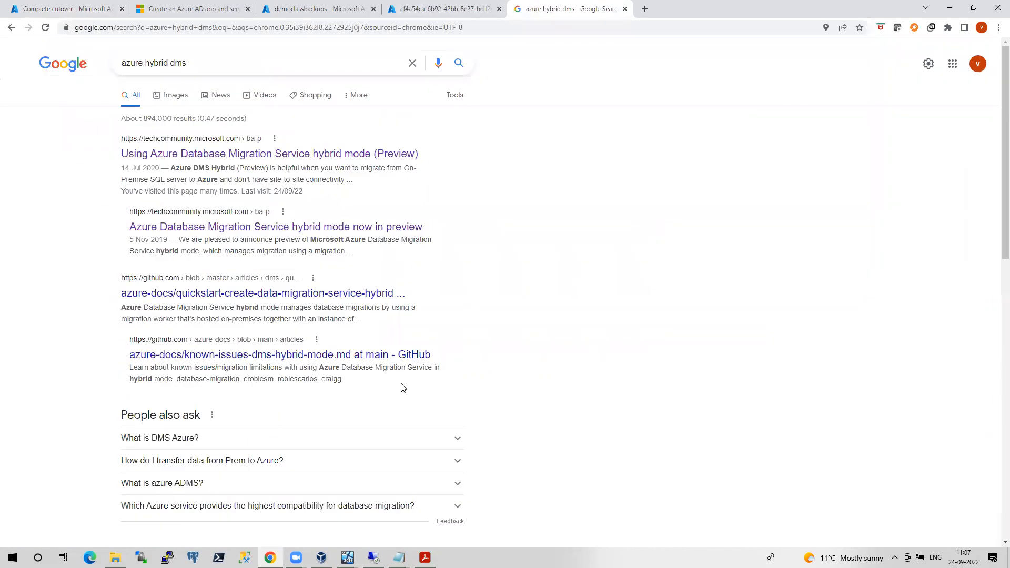
Refine the search to 'azure hybrid dms managed instance' and open the hybrid-mode Quickstart in a new tab
{"action": "left_click", "coordinate": [218, 65]}
{"action": "left_click", "coordinate": [215, 85]}
{"action": "right_click", "coordinate": [285, 154]}
{"action": "left_click", "coordinate": [315, 159]}
{"action": "left_click", "coordinate": [693, 9]}
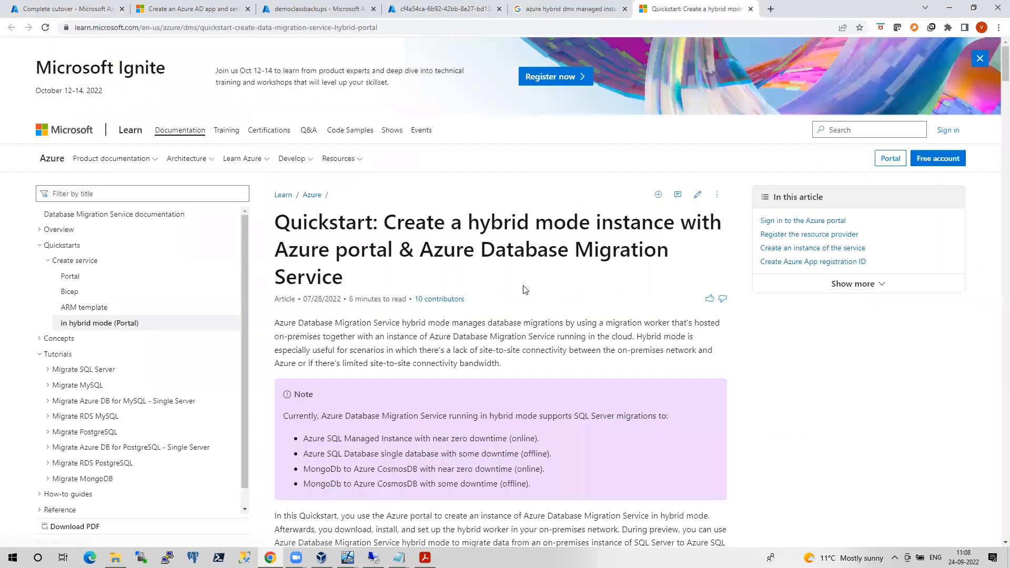
Highlight the quickstart's intro sentences on hybrid mode and the Note listing supported migration scenarios
{"action": "scroll", "coordinate": [525, 289], "scroll_direction": "down", "scroll_amount": 1}
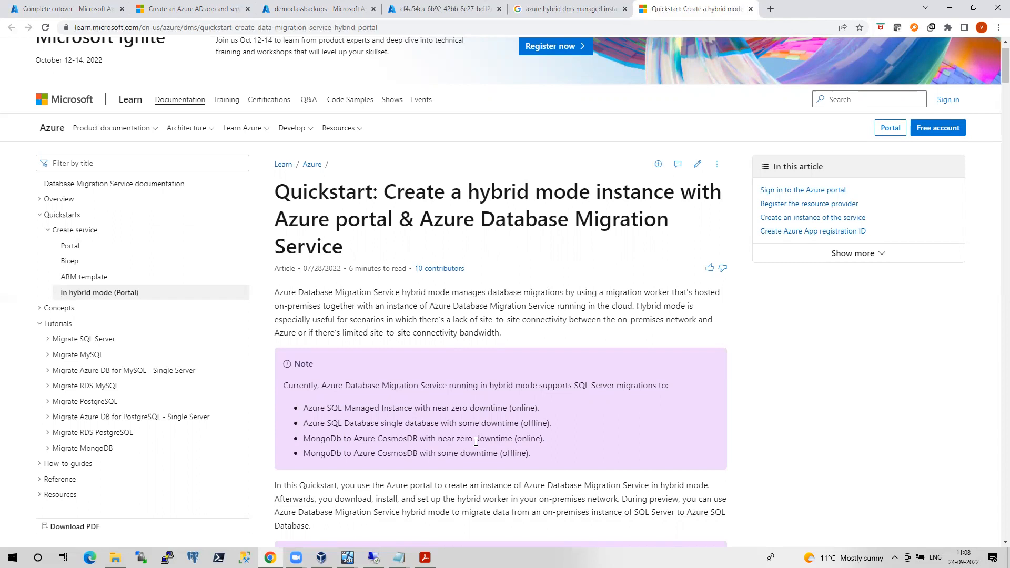
{"action": "scroll", "coordinate": [623, 302], "scroll_direction": "down", "scroll_amount": 2}
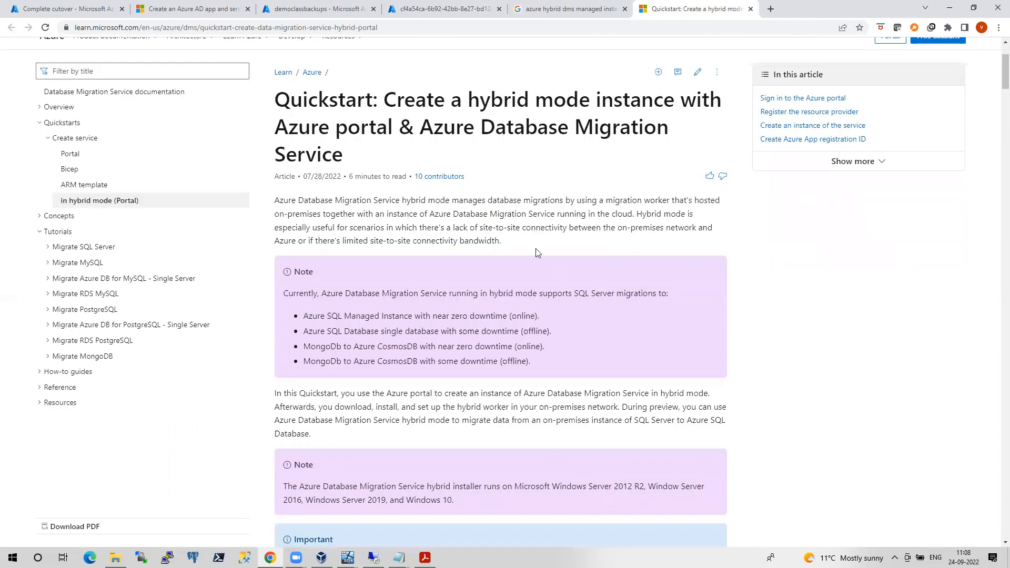
{"action": "left_click_drag", "start_coordinate": [636, 214], "coordinate": [685, 223]}
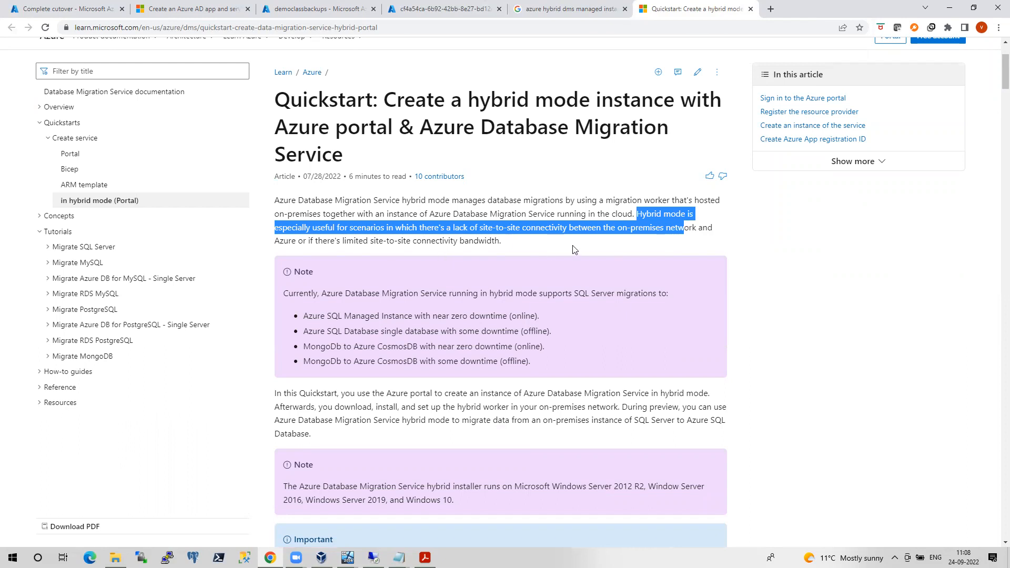
{"action": "left_click_drag", "start_coordinate": [506, 243], "coordinate": [396, 243]}
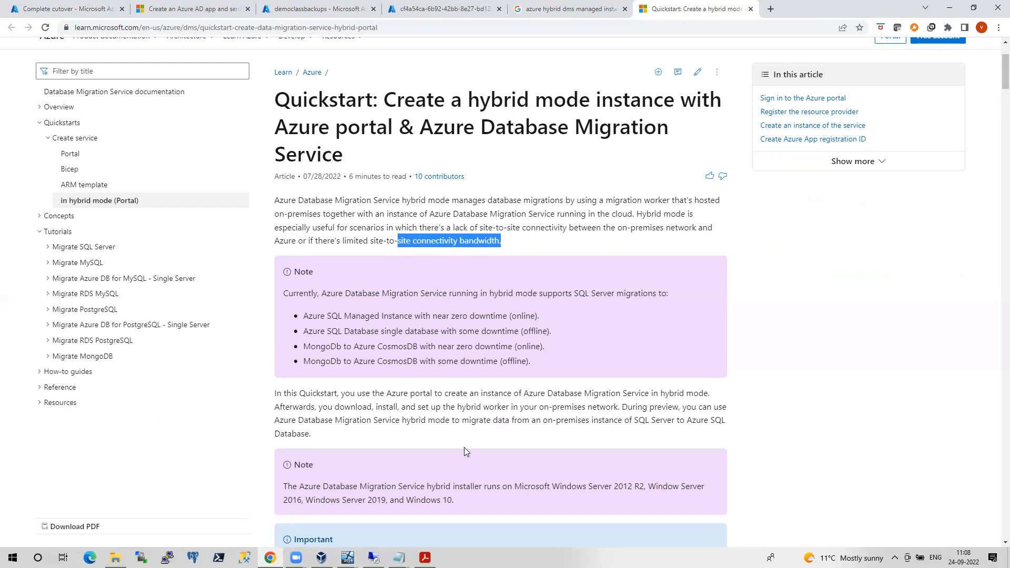
{"action": "scroll", "coordinate": [466, 451], "scroll_direction": "down", "scroll_amount": 1}
{"action": "left_click_drag", "start_coordinate": [534, 330], "coordinate": [303, 285]}
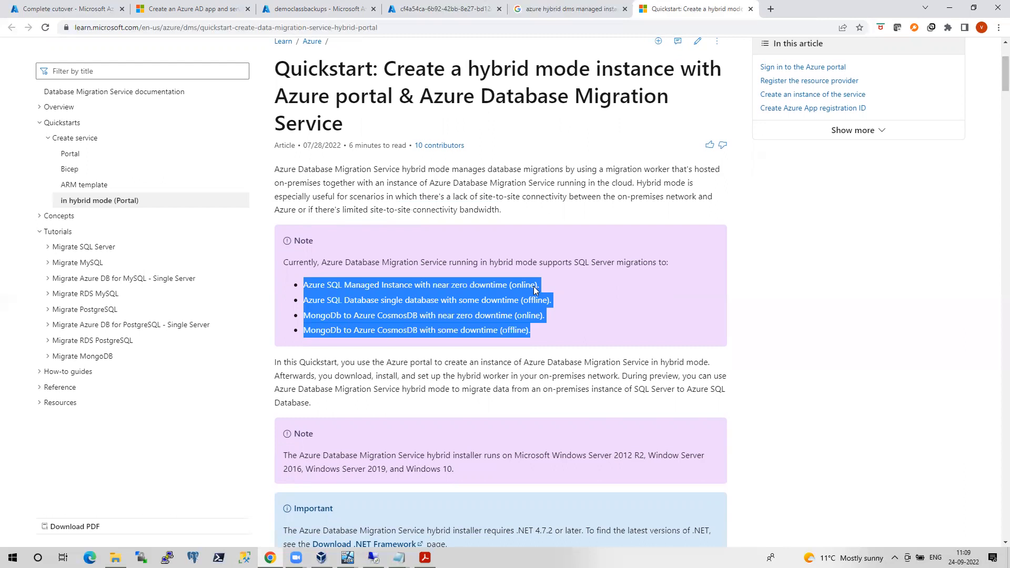
{"action": "scroll", "coordinate": [506, 291], "scroll_direction": "down", "scroll_amount": 3}
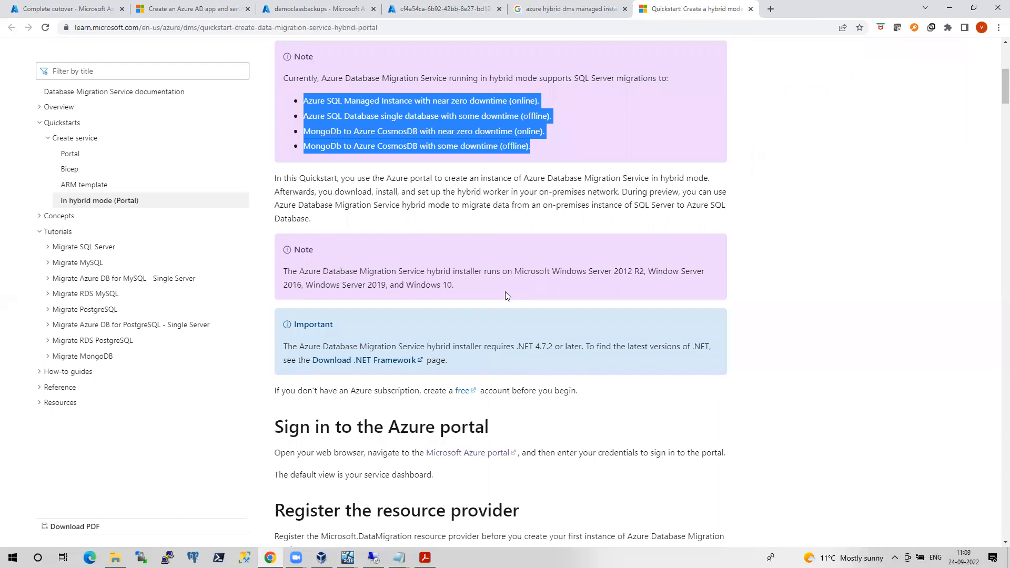
{"action": "scroll", "coordinate": [505, 292], "scroll_direction": "down", "scroll_amount": 6}
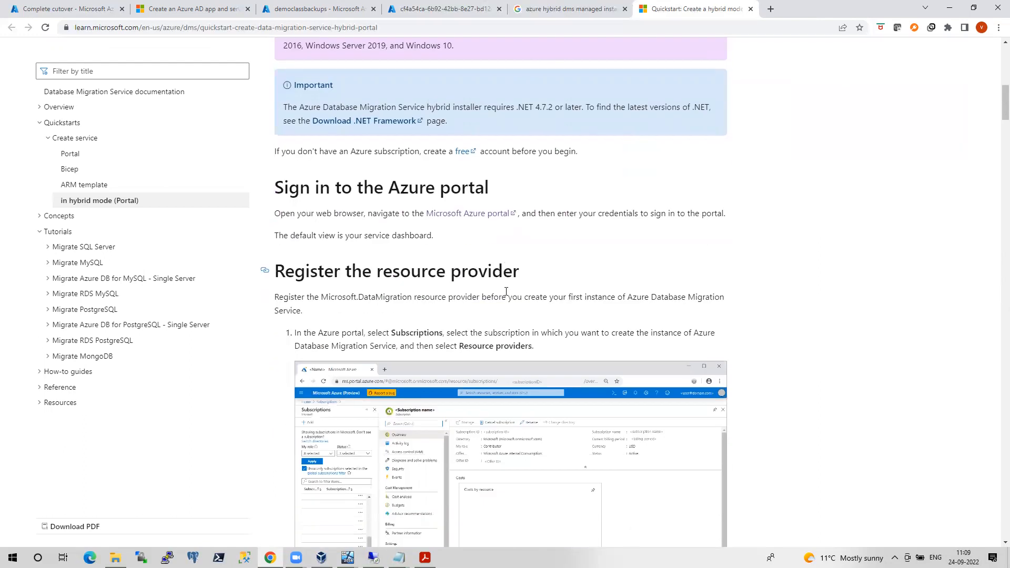
{"action": "scroll", "coordinate": [505, 292], "scroll_direction": "down", "scroll_amount": 12}
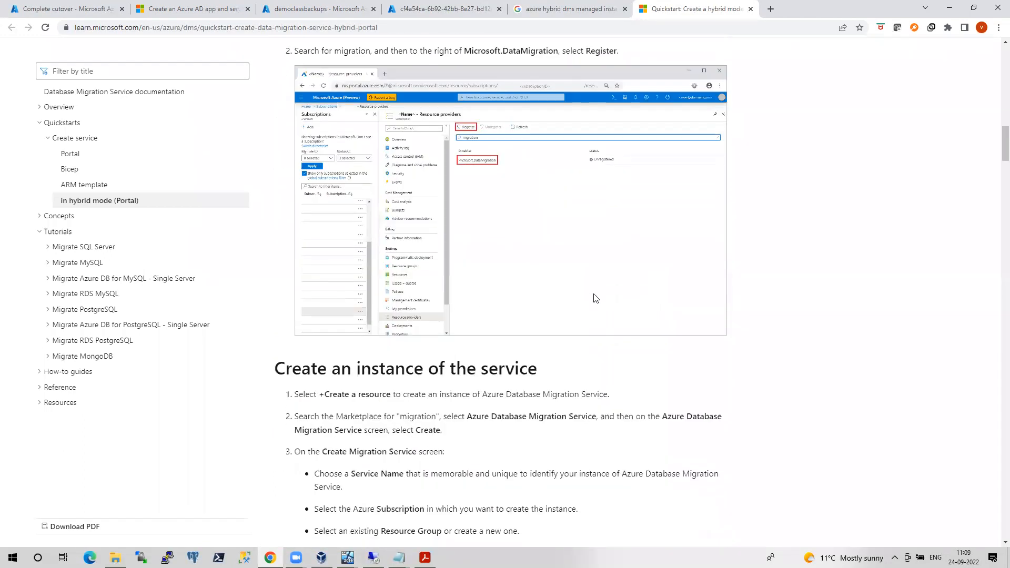
{"action": "scroll", "coordinate": [482, 304], "scroll_direction": "down", "scroll_amount": 4}
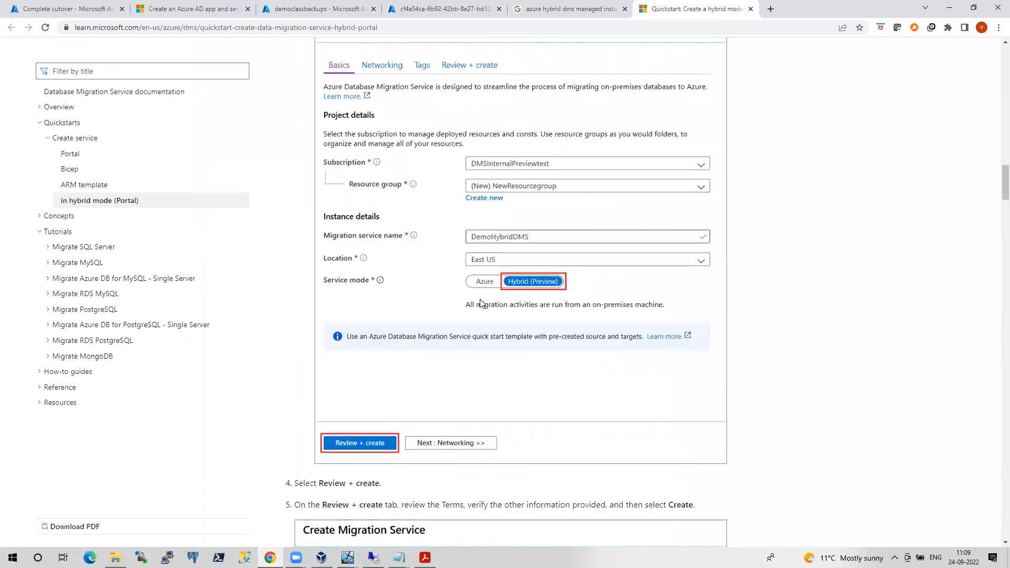
{"action": "scroll", "coordinate": [482, 305], "scroll_direction": "down", "scroll_amount": 11}
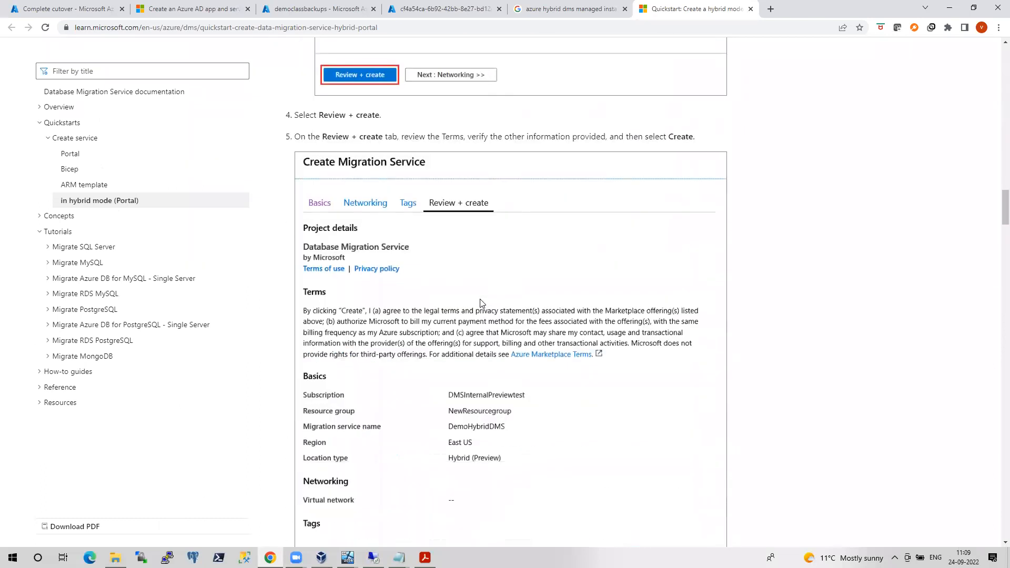
{"action": "scroll", "coordinate": [442, 314], "scroll_direction": "down", "scroll_amount": 3}
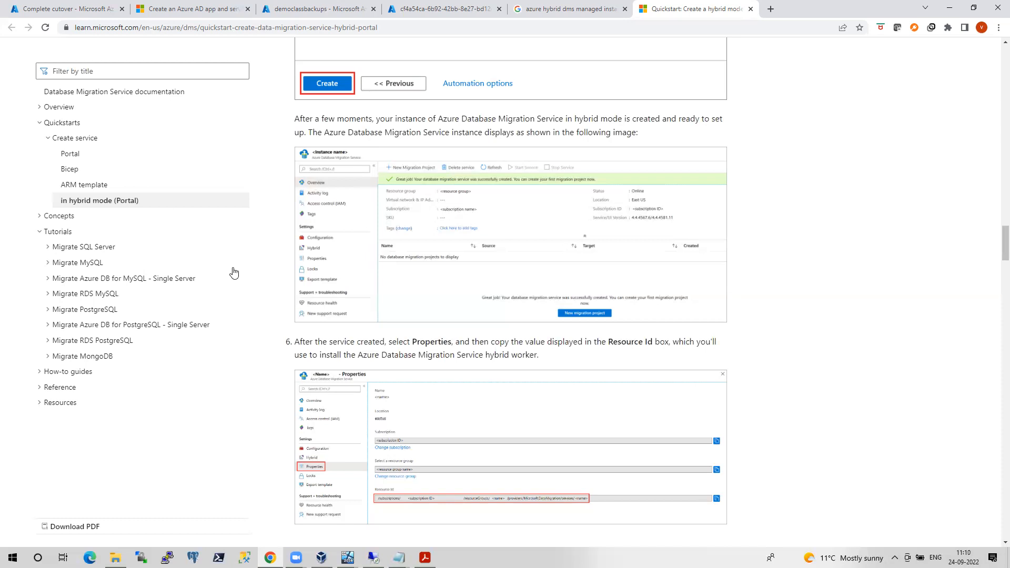
{"action": "scroll", "coordinate": [345, 333], "scroll_direction": "down", "scroll_amount": 2}
{"action": "scroll", "coordinate": [346, 333], "scroll_direction": "down", "scroll_amount": 5}
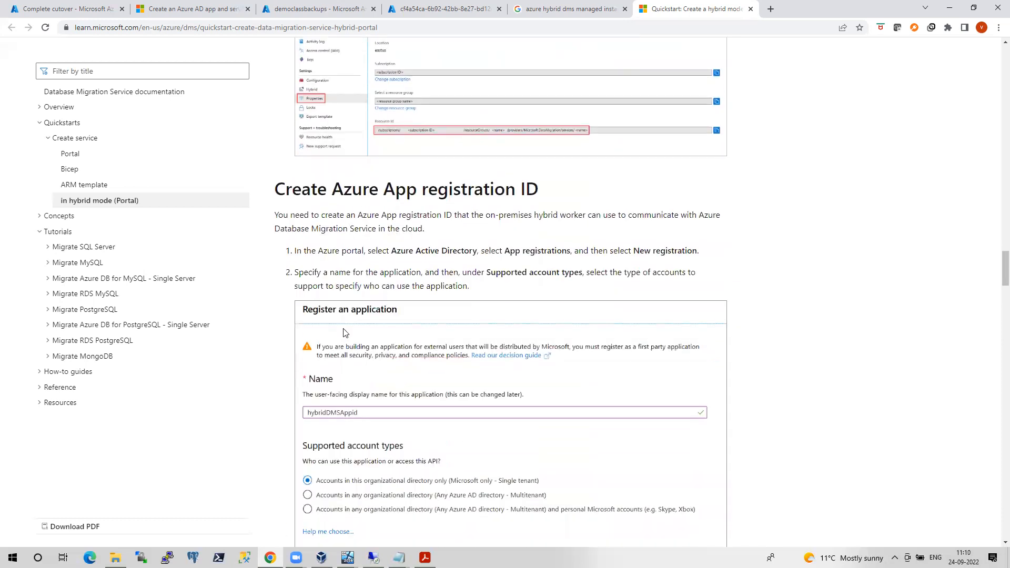
{"action": "scroll", "coordinate": [452, 210], "scroll_direction": "up", "scroll_amount": 10}
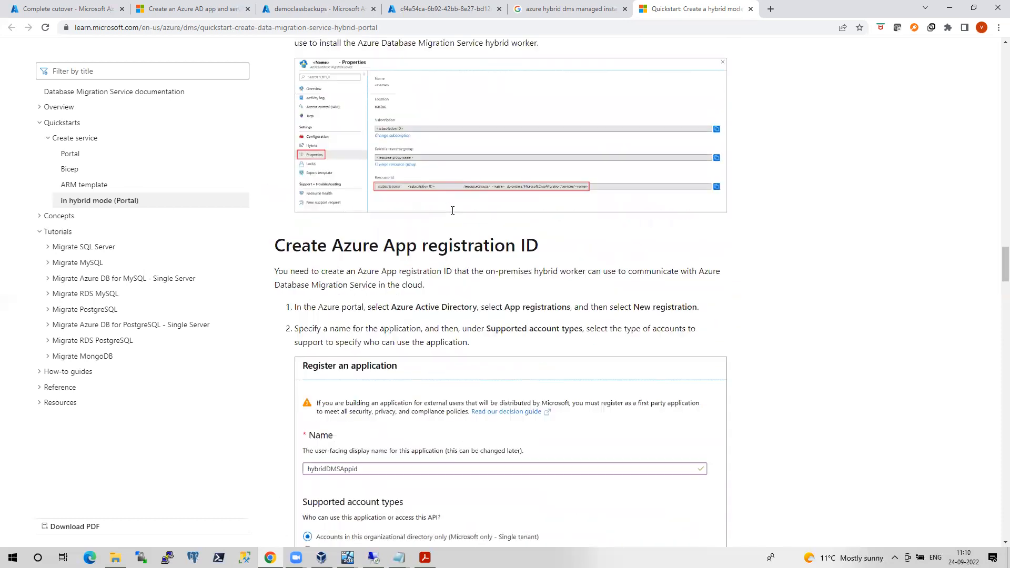
{"action": "scroll", "coordinate": [452, 211], "scroll_direction": "up", "scroll_amount": 15}
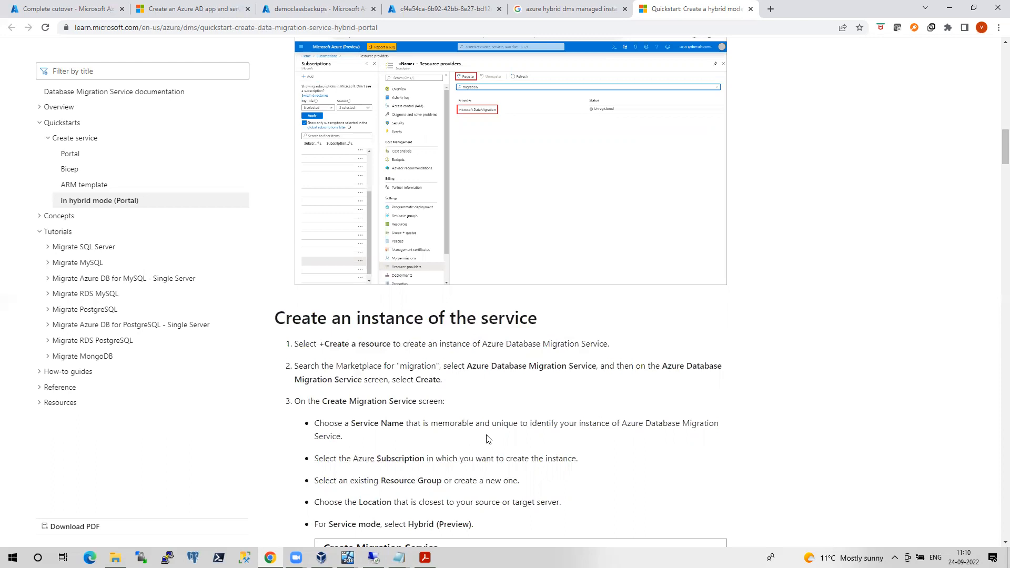
{"action": "scroll", "coordinate": [486, 439], "scroll_direction": "up", "scroll_amount": 15}
{"action": "scroll", "coordinate": [486, 439], "scroll_direction": "up", "scroll_amount": 7}
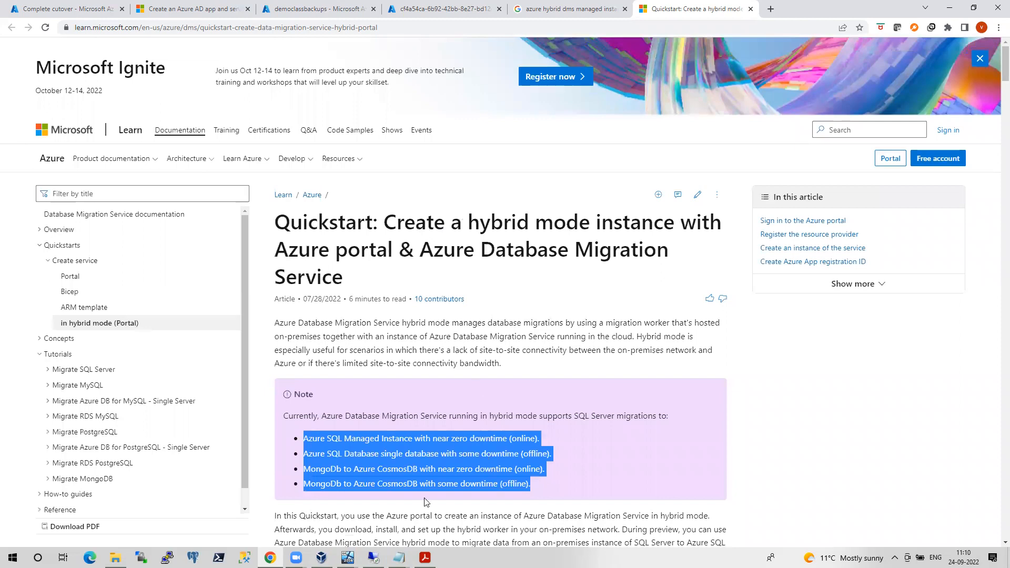
{"action": "left_click", "coordinate": [347, 558]}
Open the AZDC virtual machine and sign in with the administrator password
{"action": "left_click", "coordinate": [298, 510]}
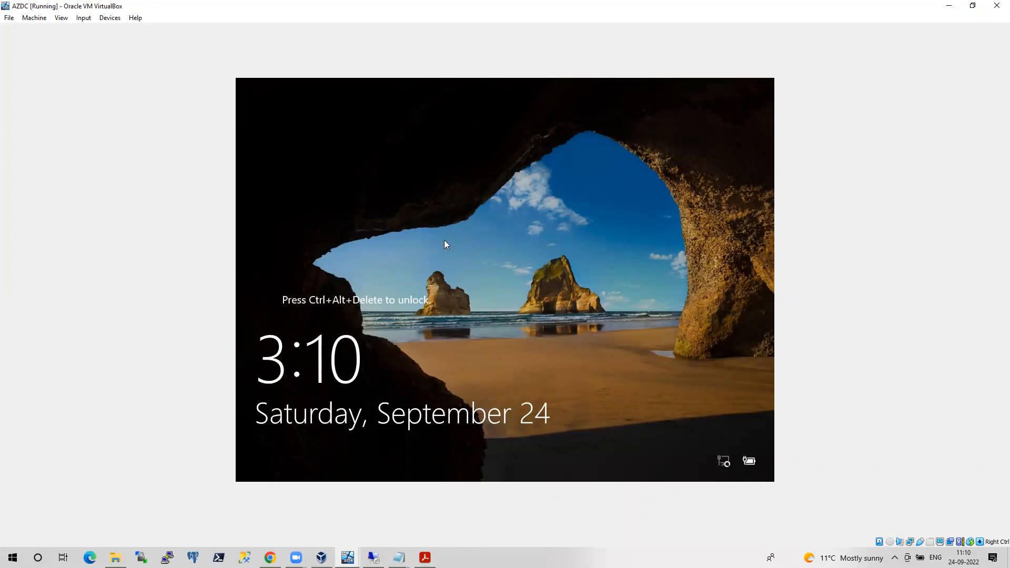
{"action": "key", "text": "ctrl+alt+Delete"}
{"action": "type", "text": "Password@1"}
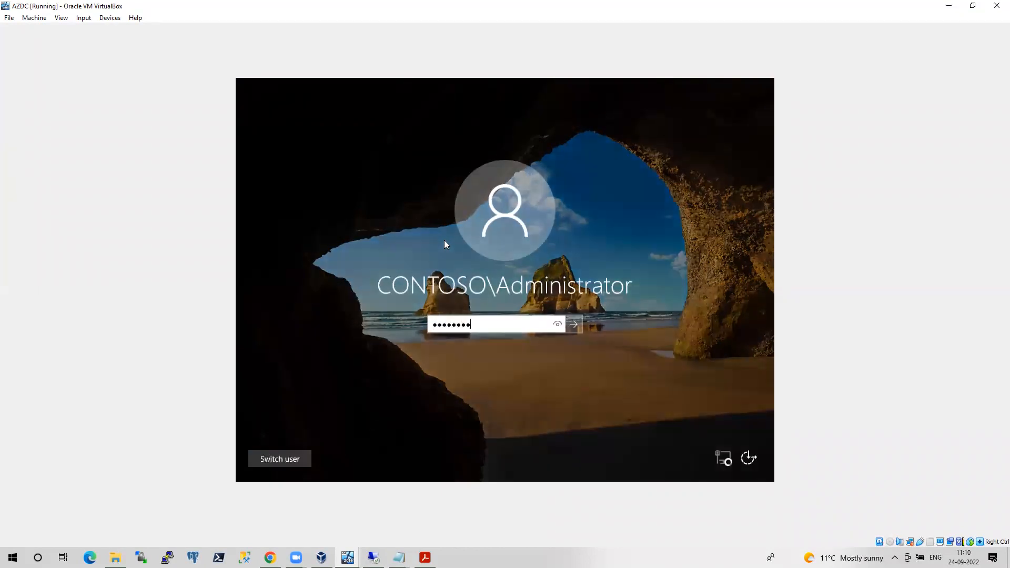
{"action": "type", "text": "23"}
{"action": "key", "text": "Return"}
{"action": "key", "text": "Return"}
{"action": "type", "text": "Password@123"}
{"action": "key", "text": "Return"}
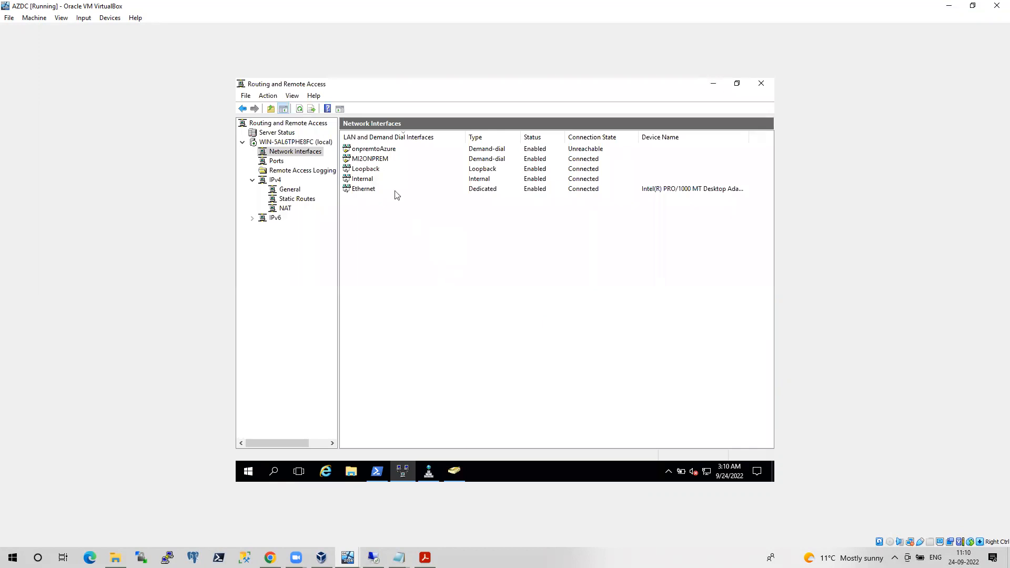
Disable and disconnect the MI2ONPREM demand-dial interface, then bring PowerShell forward
{"action": "right_click", "coordinate": [377, 159]}
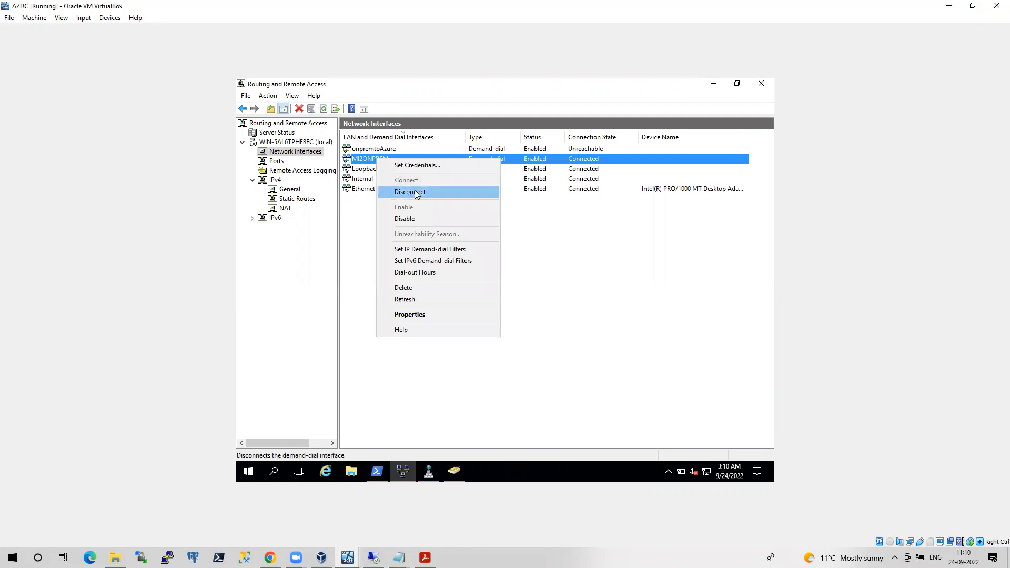
{"action": "left_click", "coordinate": [405, 221]}
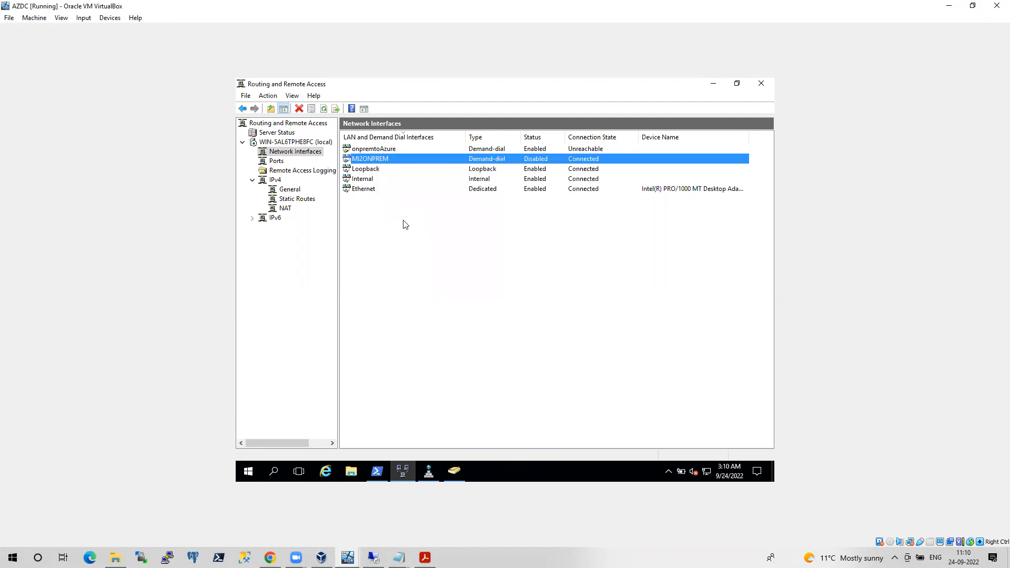
{"action": "right_click", "coordinate": [375, 158]}
{"action": "left_click", "coordinate": [410, 191]}
{"action": "left_click", "coordinate": [377, 470]}
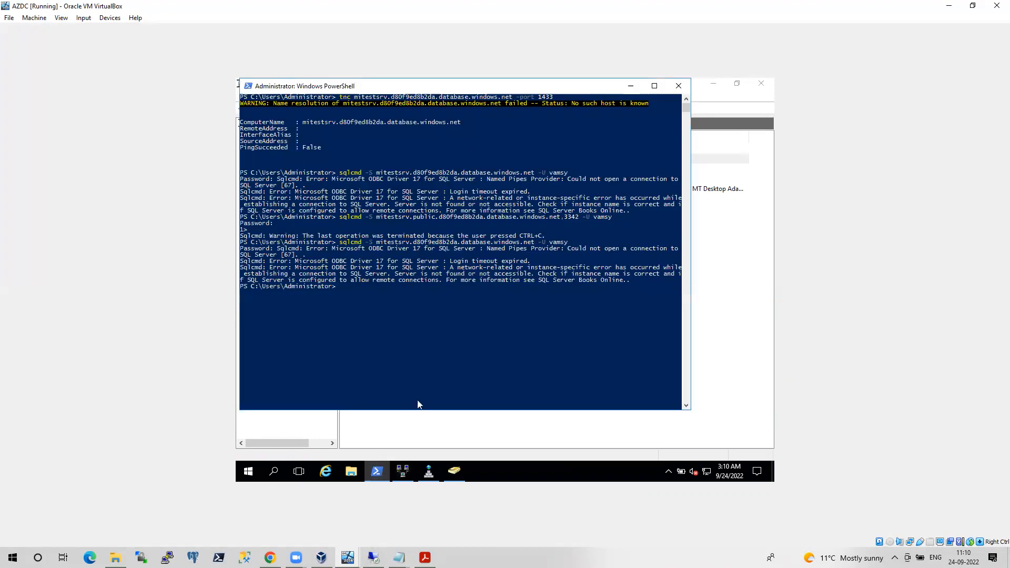
Clear the console, cancel the recalled sqlcmd login, and run tnc against the managed instance on port 1433
{"action": "type", "text": "cls"}
{"action": "key", "text": "Return"}
{"action": "key", "text": "Up"}
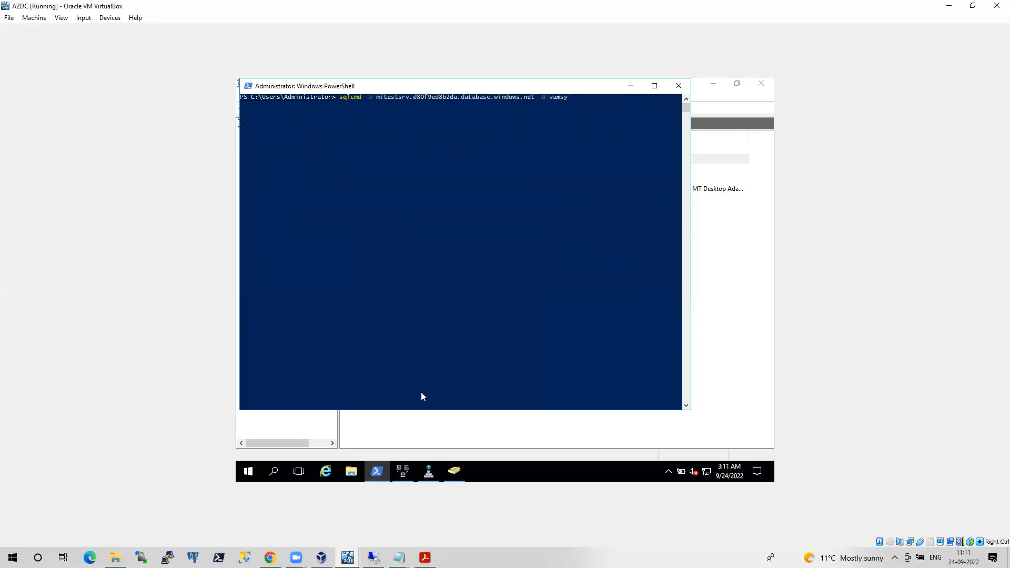
{"action": "key", "text": "Return"}
{"action": "key", "text": "ctrl+c"}
{"action": "key", "text": "Up"}
{"action": "key", "text": "Up"}
{"action": "key", "text": "Up"}
{"action": "key", "text": "Up"}
{"action": "key", "text": "Up"}
{"action": "key", "text": "Up"}
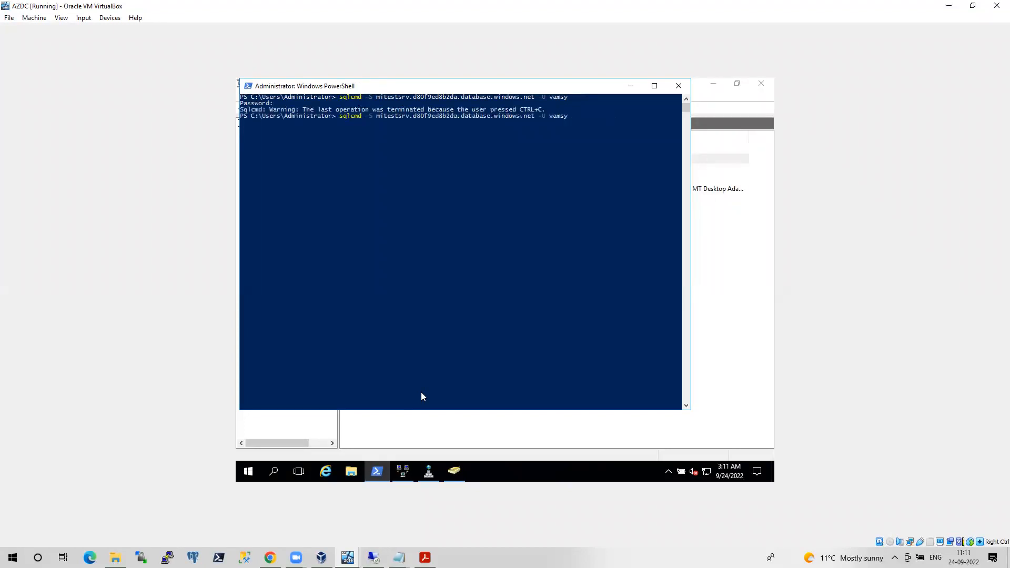
{"action": "key", "text": "Return"}
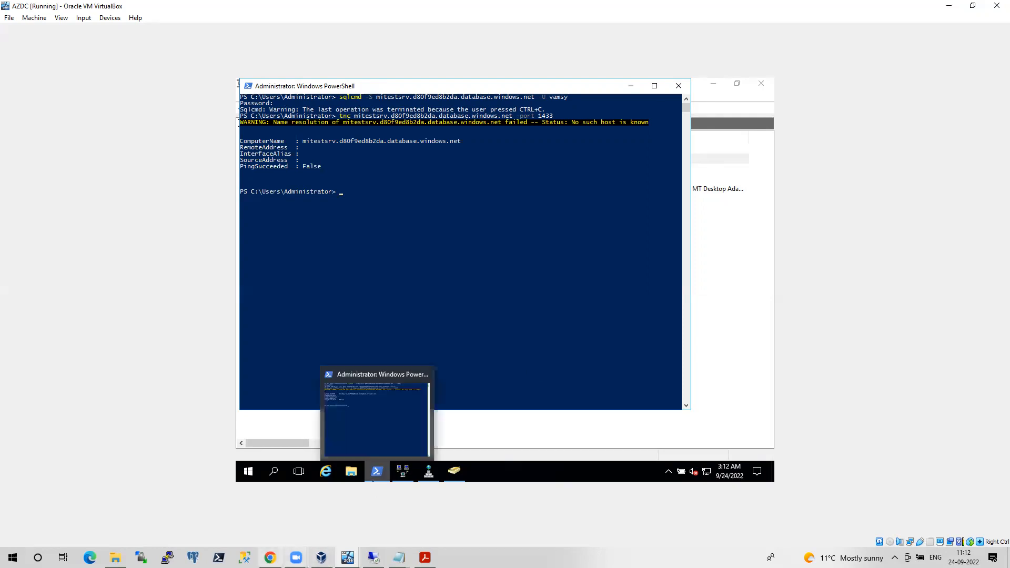
Scroll the quickstart to the App registration section, then return to SSMS's synctest results grid
{"action": "left_click", "coordinate": [270, 558]}
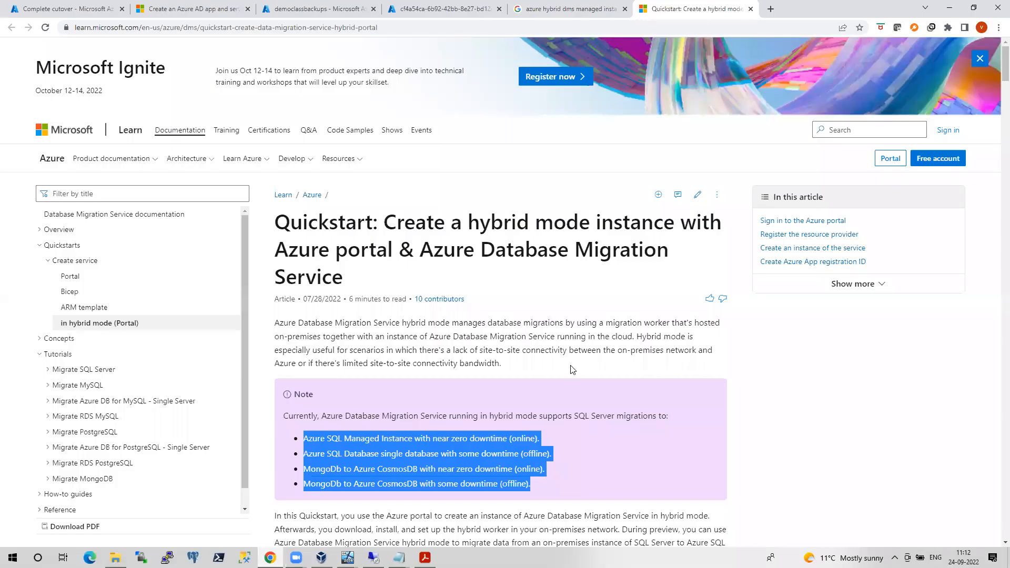
{"action": "scroll", "coordinate": [572, 370], "scroll_direction": "down", "scroll_amount": 10}
{"action": "scroll", "coordinate": [572, 370], "scroll_direction": "down", "scroll_amount": 4}
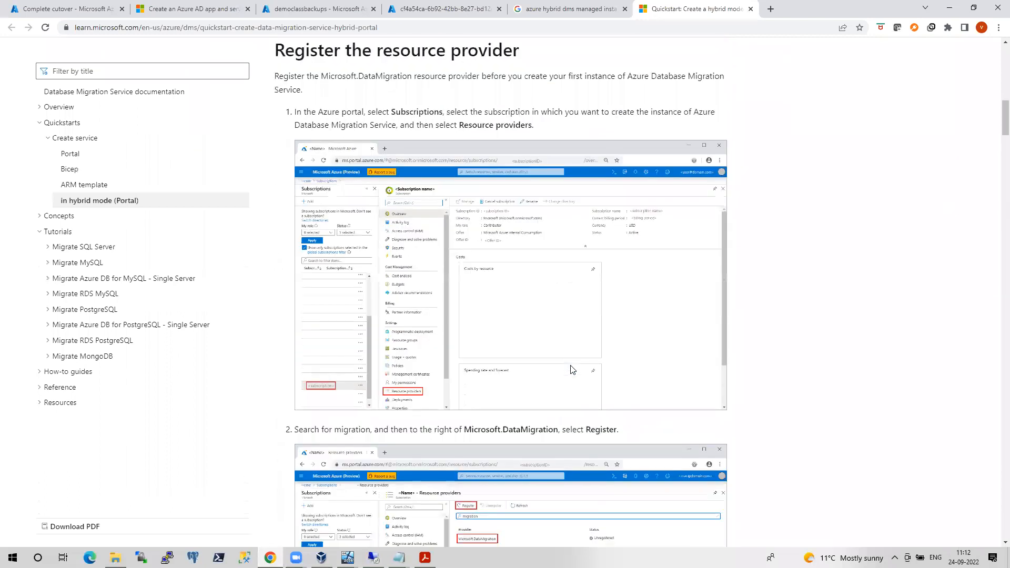
{"action": "scroll", "coordinate": [573, 370], "scroll_direction": "down", "scroll_amount": 5}
{"action": "scroll", "coordinate": [571, 367], "scroll_direction": "down", "scroll_amount": 6}
{"action": "scroll", "coordinate": [499, 388], "scroll_direction": "down", "scroll_amount": 15}
{"action": "scroll", "coordinate": [500, 374], "scroll_direction": "down", "scroll_amount": 14}
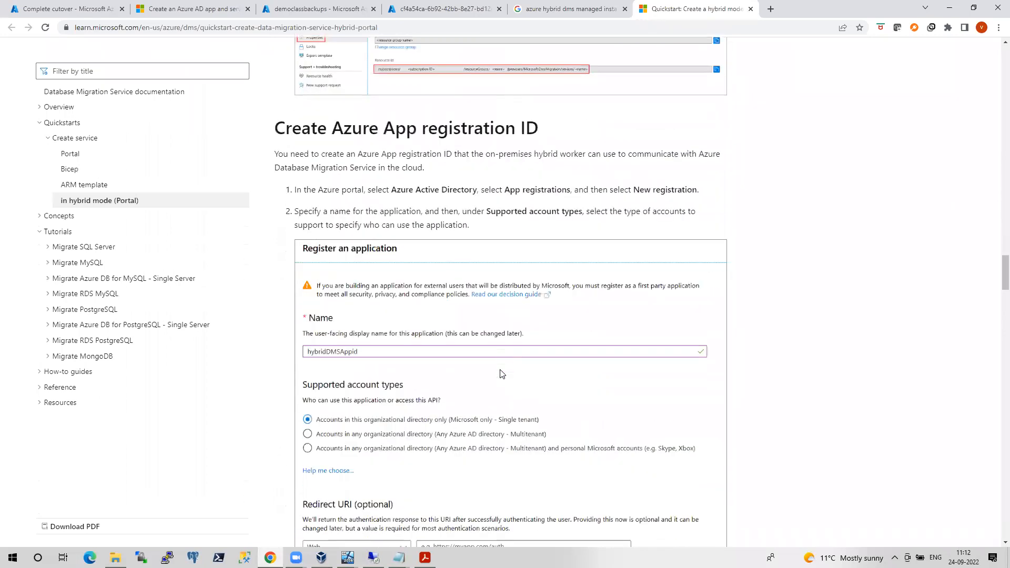
{"action": "scroll", "coordinate": [500, 374], "scroll_direction": "down", "scroll_amount": 8}
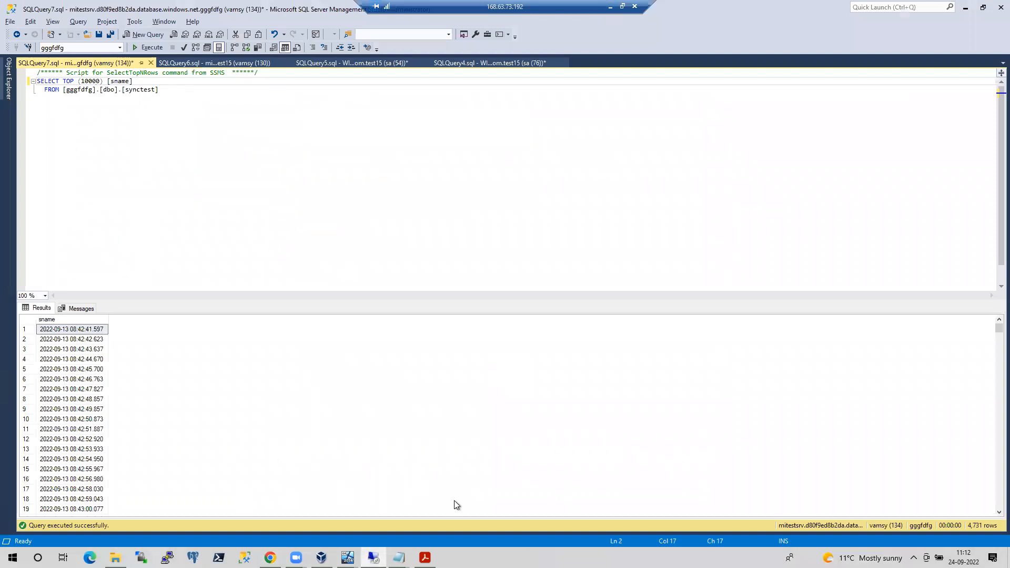
{"action": "left_click", "coordinate": [941, 406]}
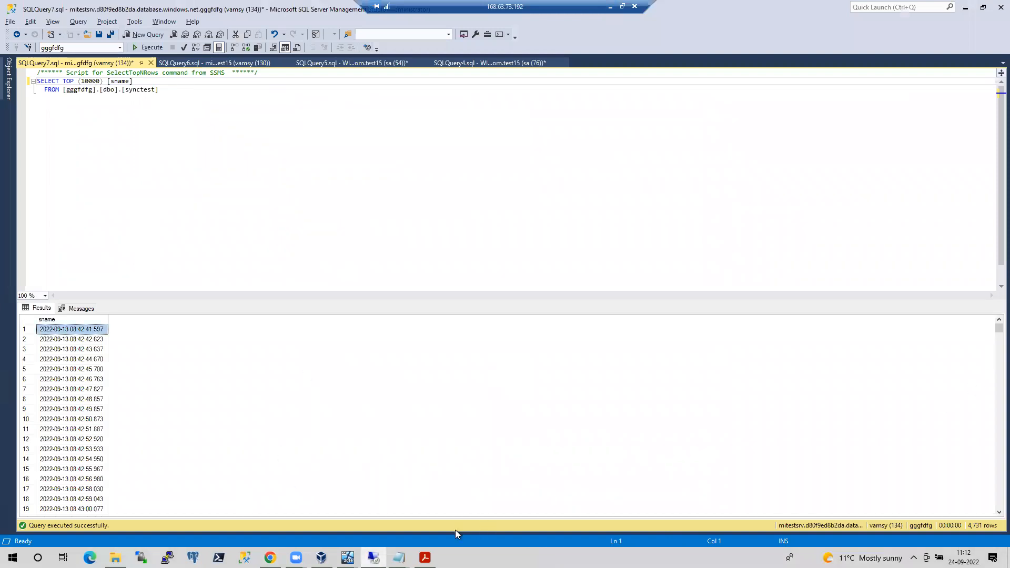
Confirm the onpremSQLNode2 PowerShell log ends with 'DMS Worker Bootstrap Finished.', then return to the quickstart
{"action": "mouse_move", "coordinate": [347, 558]}
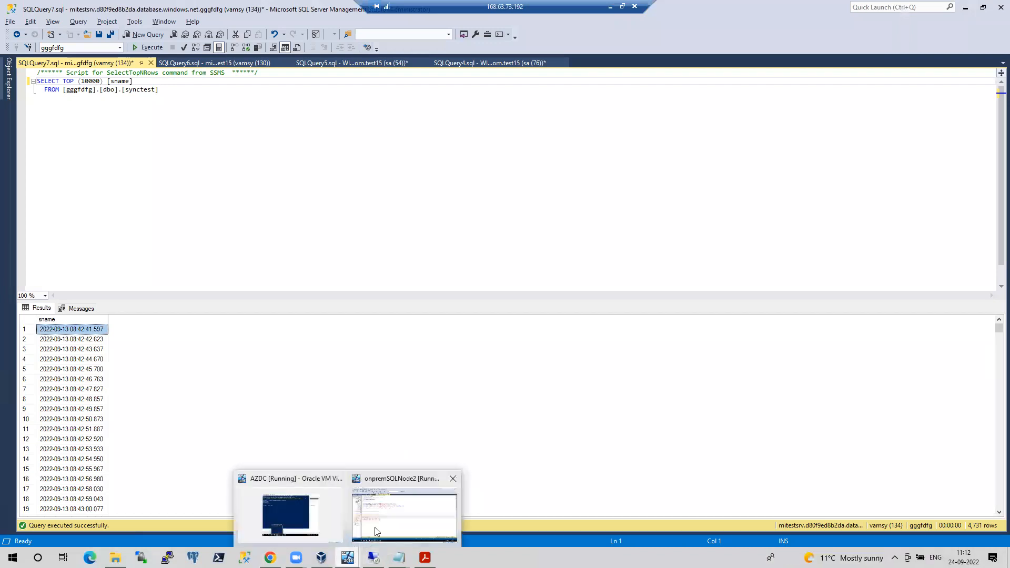
{"action": "left_click", "coordinate": [377, 531]}
{"action": "mouse_move", "coordinate": [245, 523]}
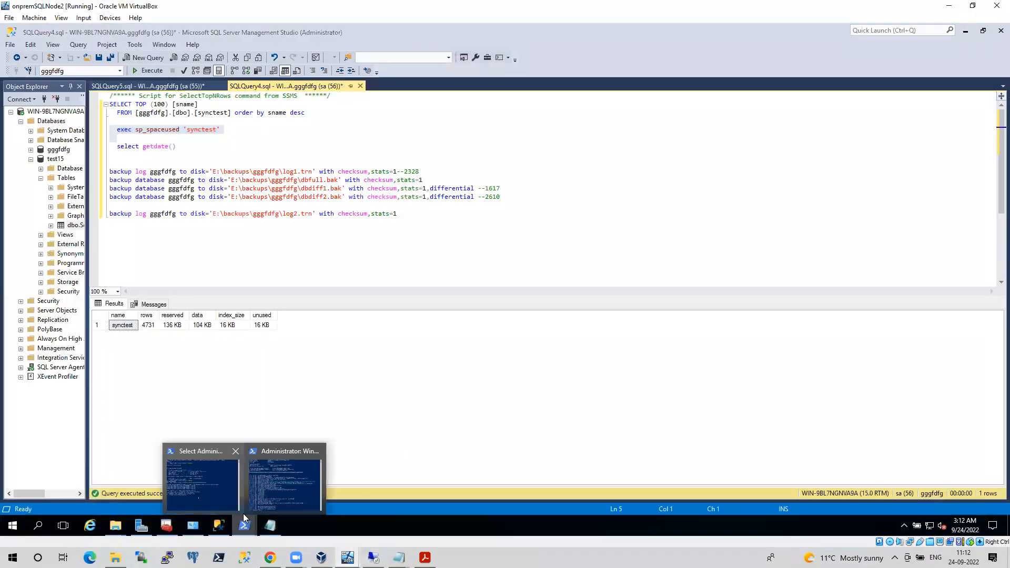
{"action": "left_click", "coordinate": [264, 487]}
{"action": "scroll", "coordinate": [507, 364], "scroll_direction": "up", "scroll_amount": 3}
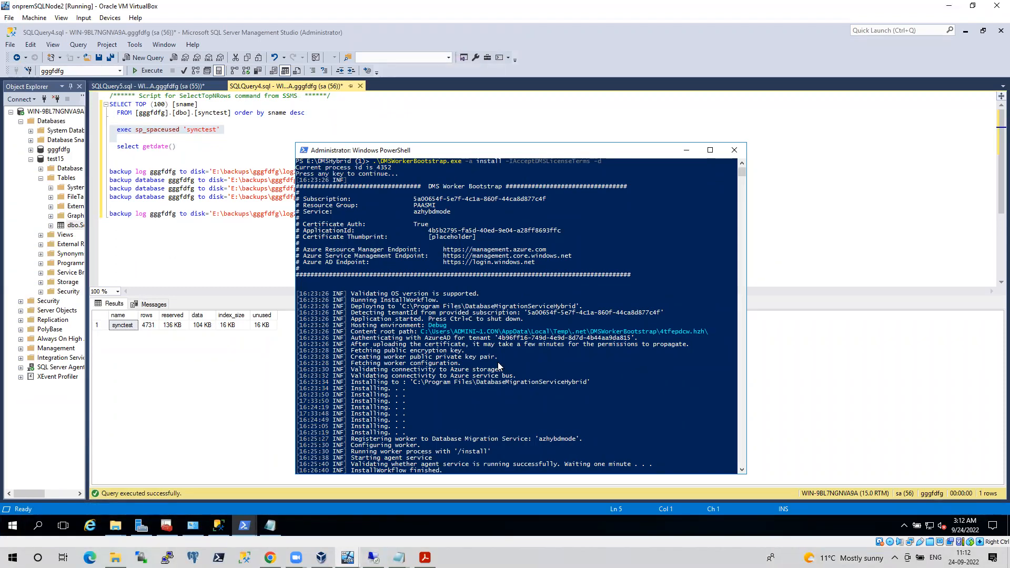
{"action": "scroll", "coordinate": [499, 367], "scroll_direction": "down", "scroll_amount": 1}
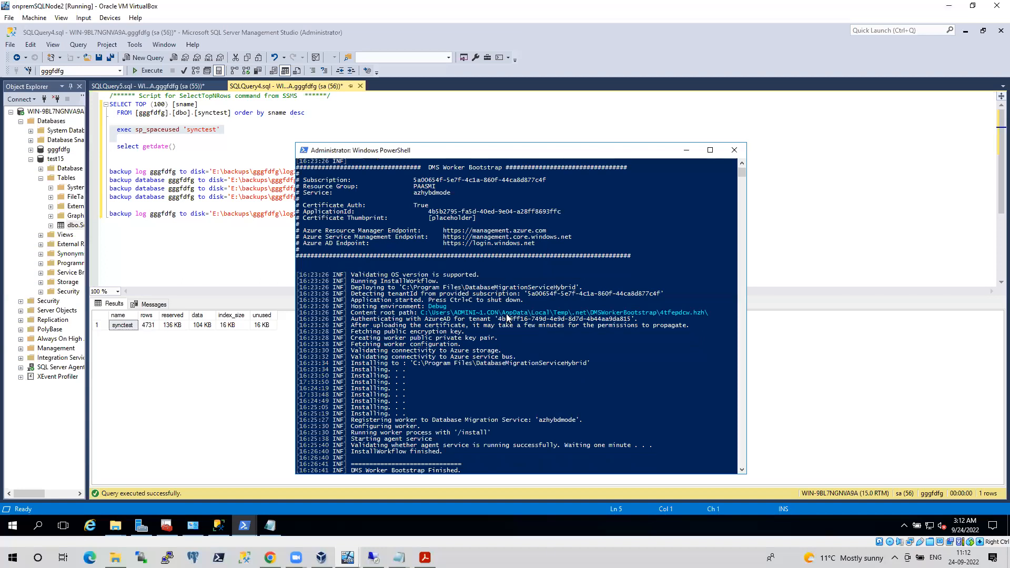
{"action": "scroll", "coordinate": [506, 318], "scroll_direction": "down", "scroll_amount": 4}
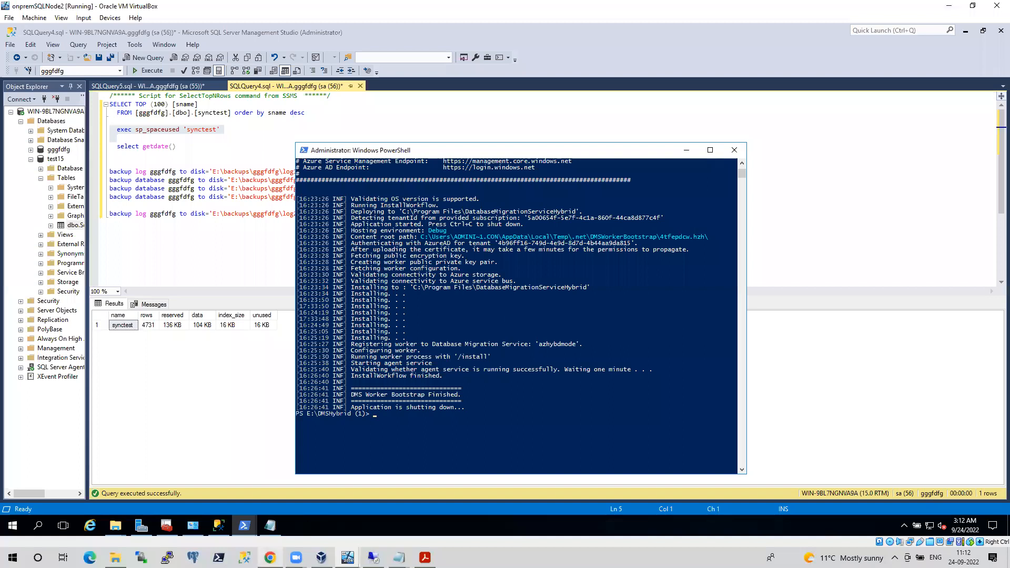
{"action": "left_click", "coordinate": [270, 558]}
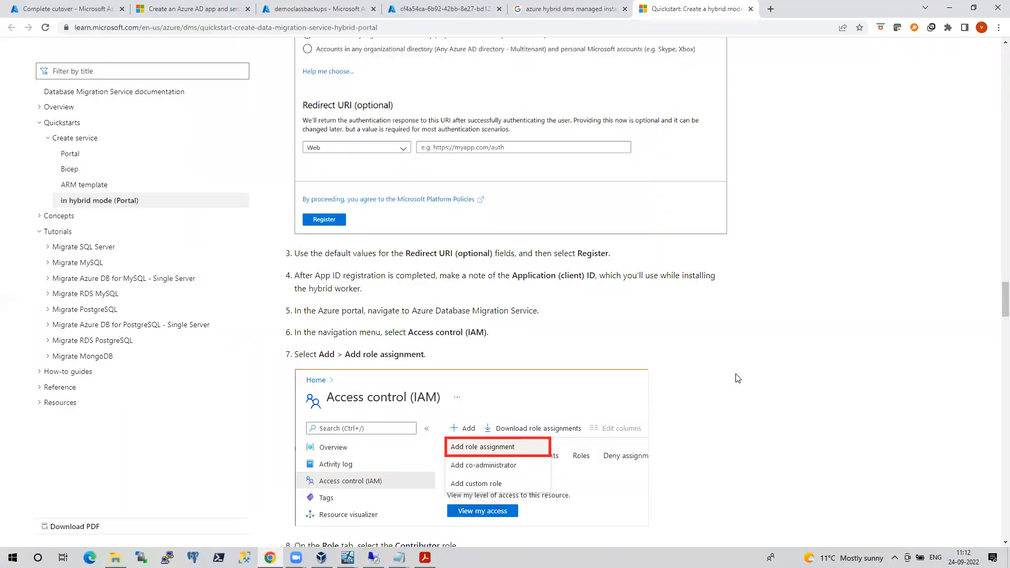
Read the quickstart's hybrid worker download, install and certificate-generation steps, then switch to SSMS
{"action": "scroll", "coordinate": [738, 378], "scroll_direction": "down", "scroll_amount": 10}
{"action": "scroll", "coordinate": [737, 379], "scroll_direction": "down", "scroll_amount": 3}
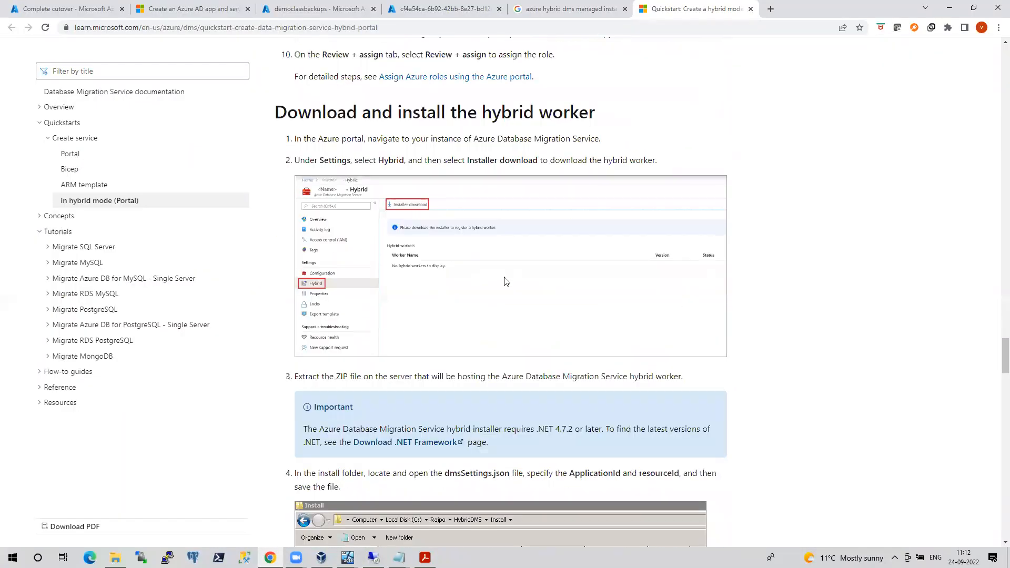
{"action": "scroll", "coordinate": [504, 287], "scroll_direction": "down", "scroll_amount": 4}
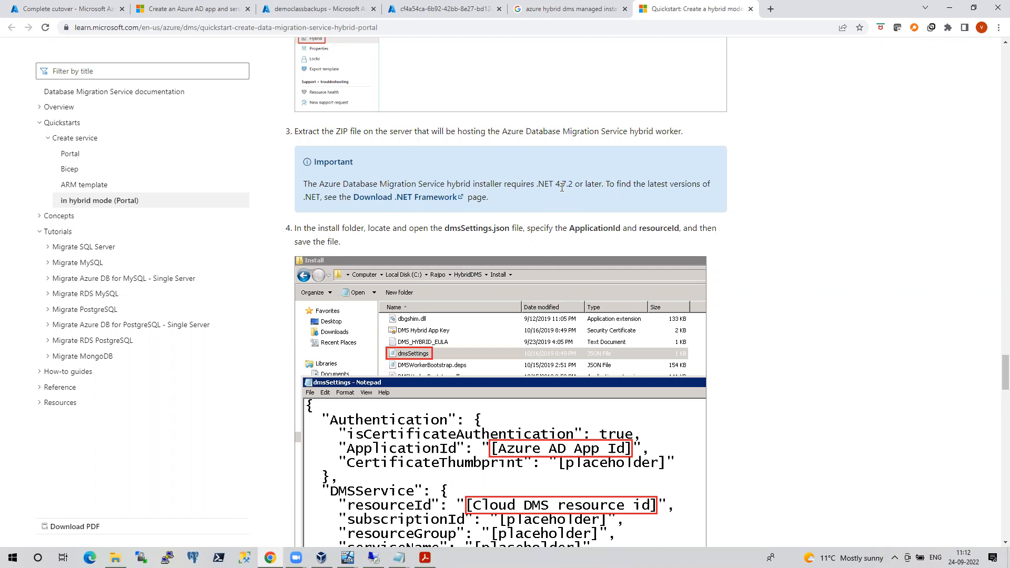
{"action": "scroll", "coordinate": [570, 186], "scroll_direction": "down", "scroll_amount": 2}
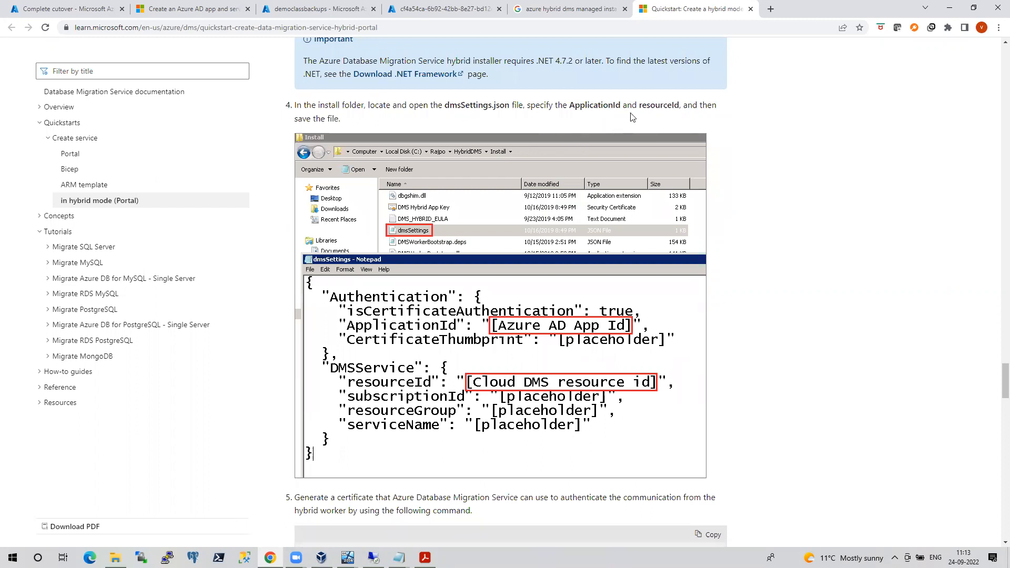
{"action": "scroll", "coordinate": [497, 347], "scroll_direction": "down", "scroll_amount": 6}
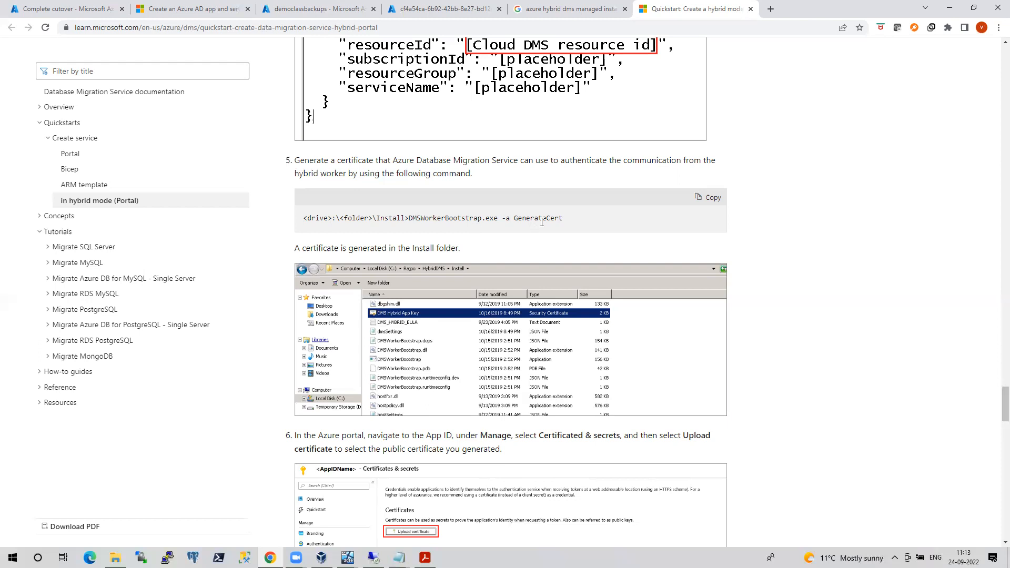
{"action": "left_click", "coordinate": [347, 558]}
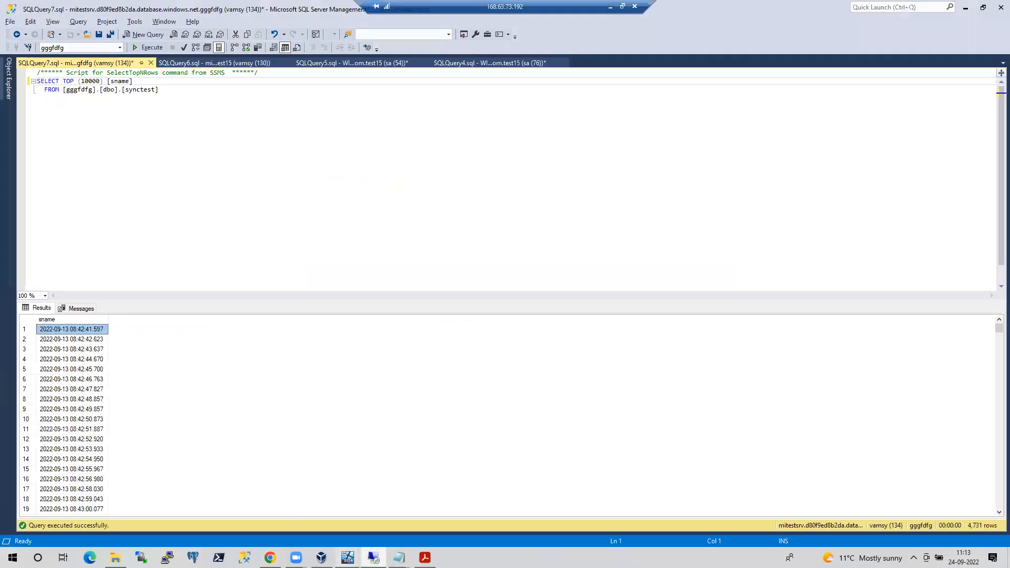
In the on-premises VM, browse to E:\DMSHybrid (1) to find the DMS Hybrid App Key certificate
{"action": "mouse_move", "coordinate": [348, 558]}
{"action": "left_click", "coordinate": [319, 470]}
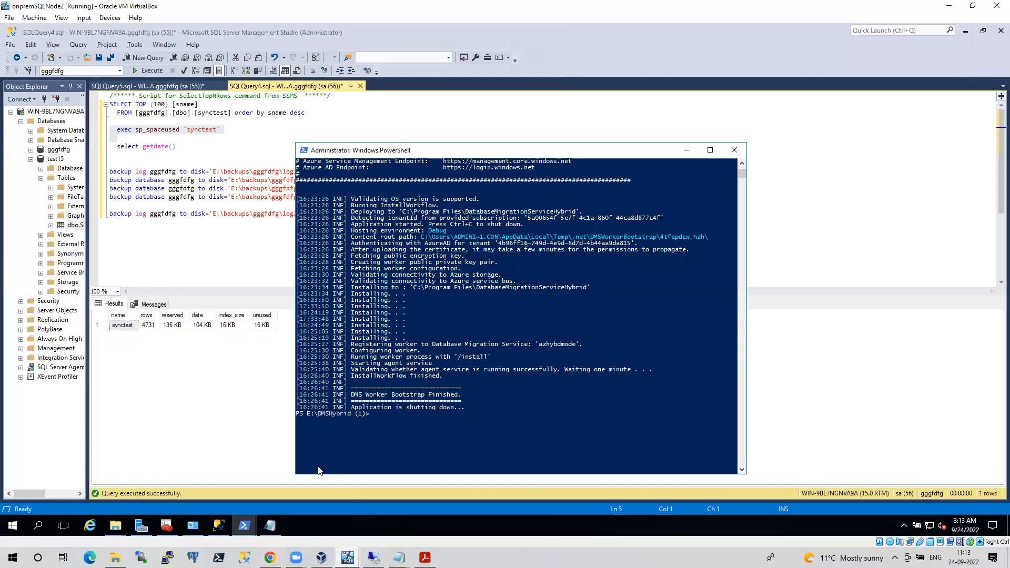
{"action": "left_click", "coordinate": [120, 520]}
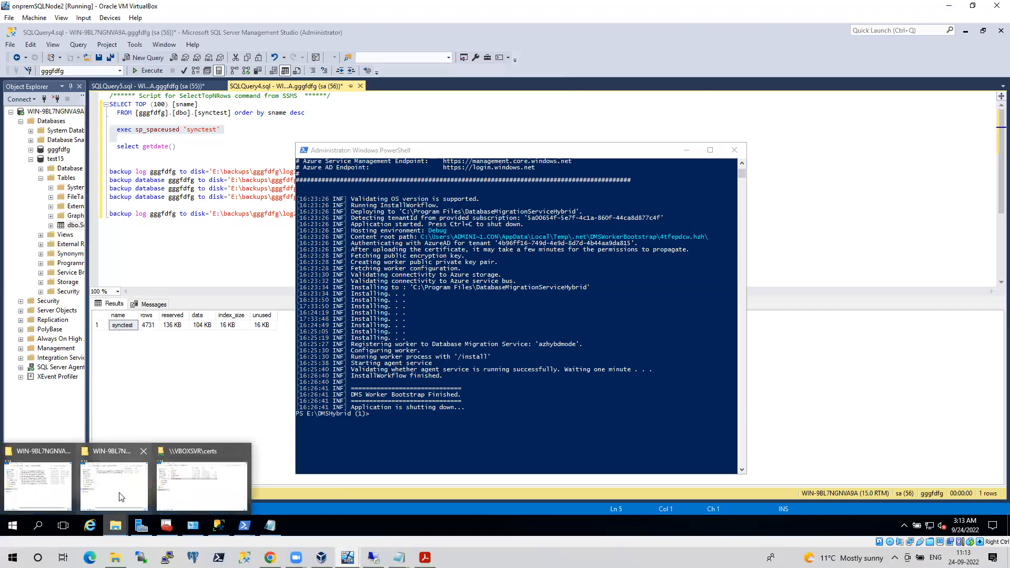
{"action": "left_click", "coordinate": [128, 495]}
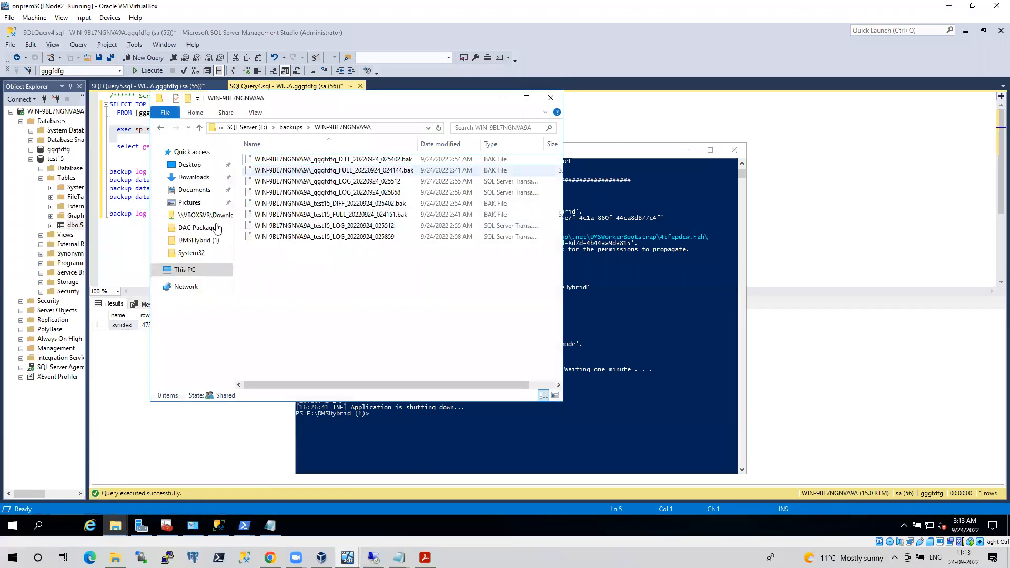
{"action": "left_click", "coordinate": [185, 270]}
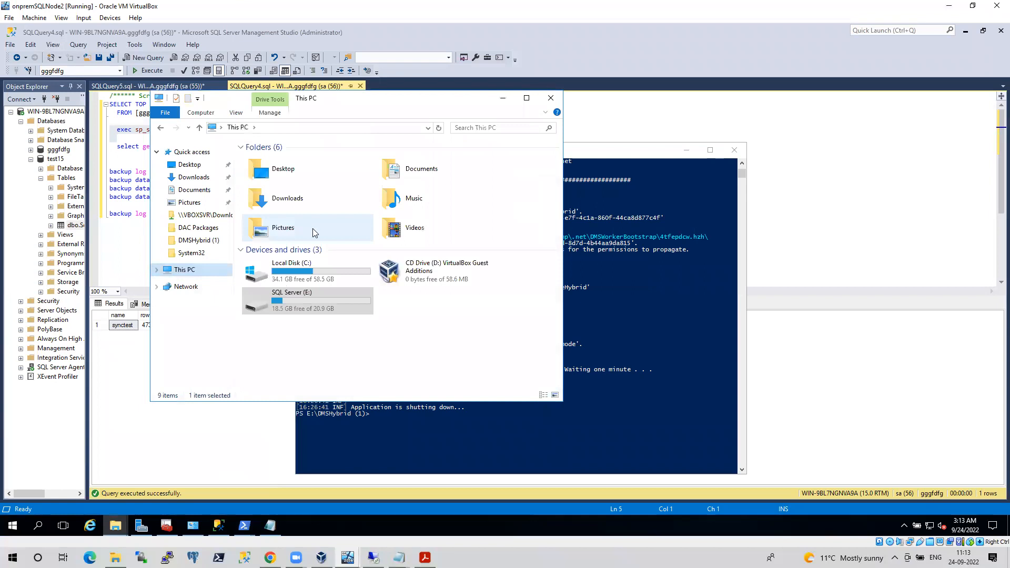
{"action": "double_click", "coordinate": [315, 305]}
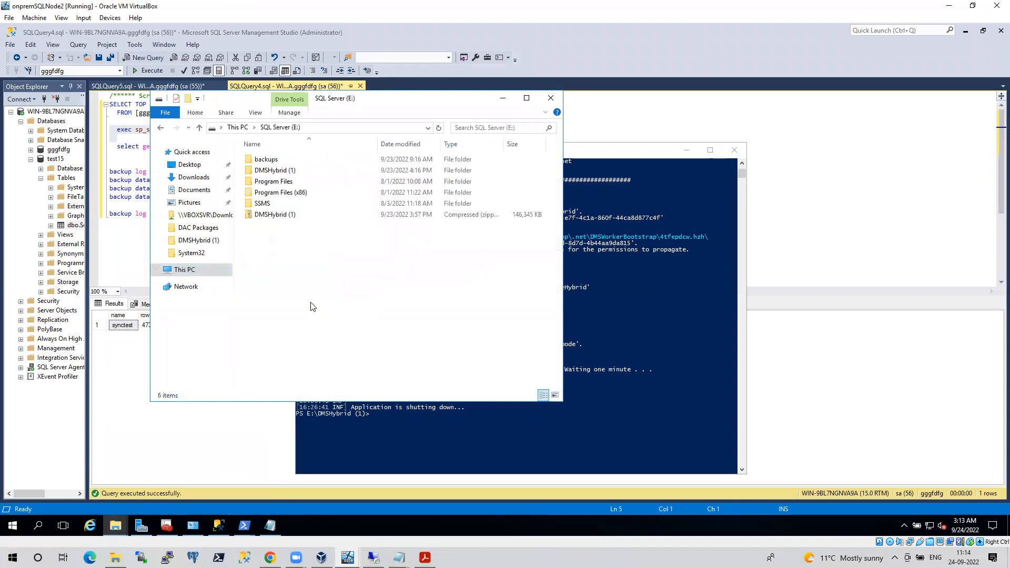
{"action": "double_click", "coordinate": [276, 173]}
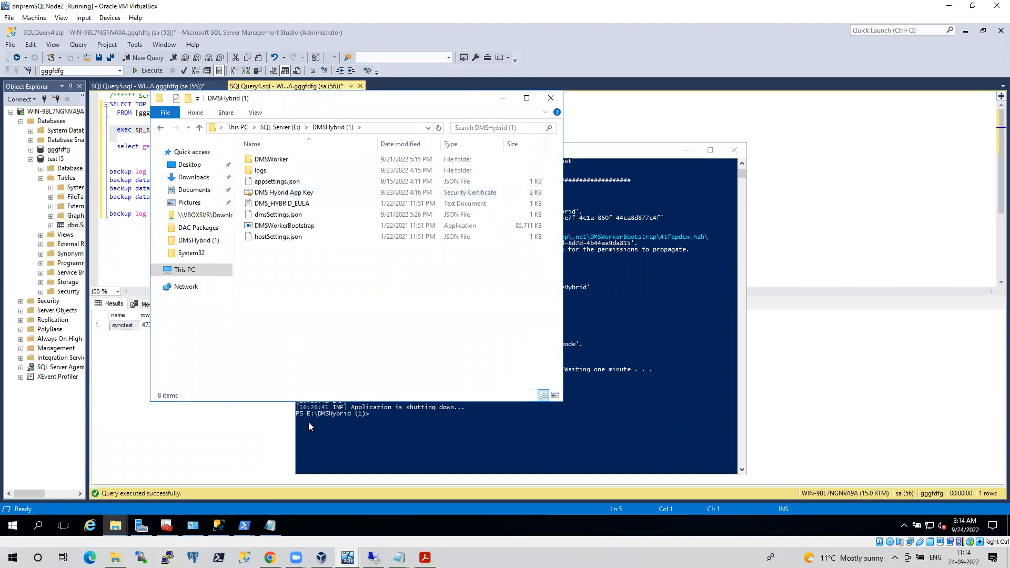
{"action": "left_click", "coordinate": [270, 558]}
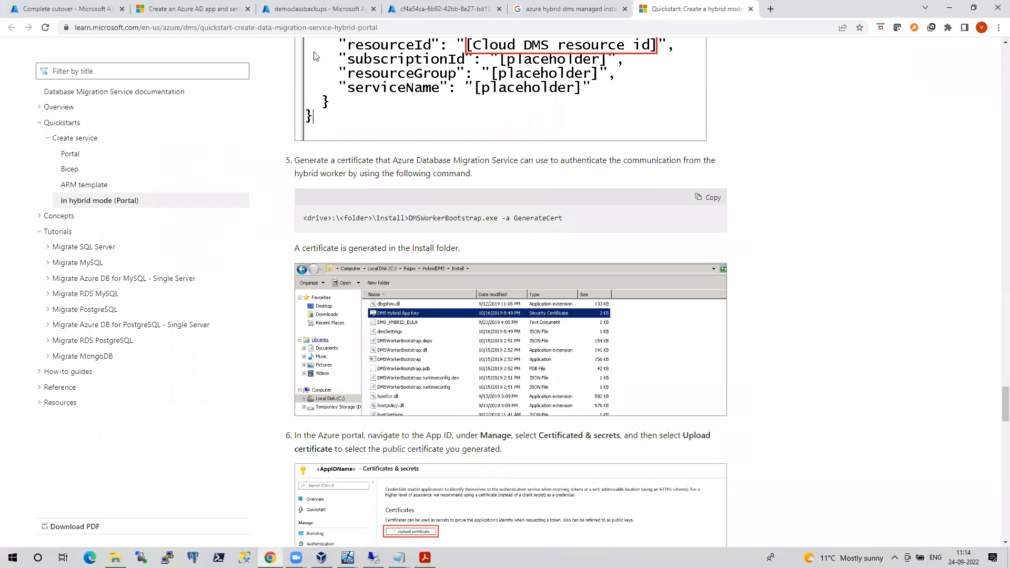
Switch to the portal's storage container tab and go back to the Azure Home page
{"action": "left_click", "coordinate": [428, 9]}
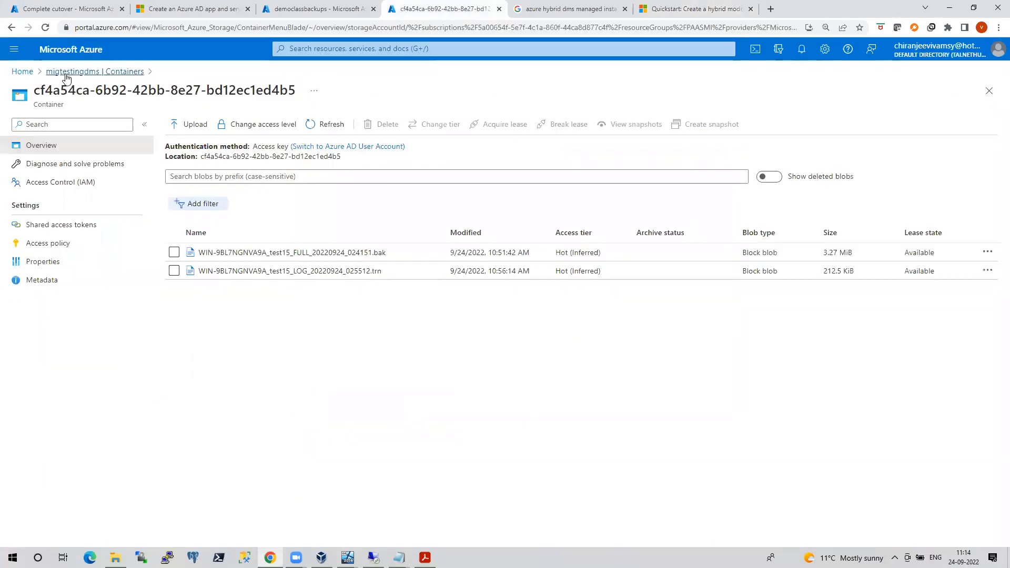
{"action": "left_click", "coordinate": [22, 73]}
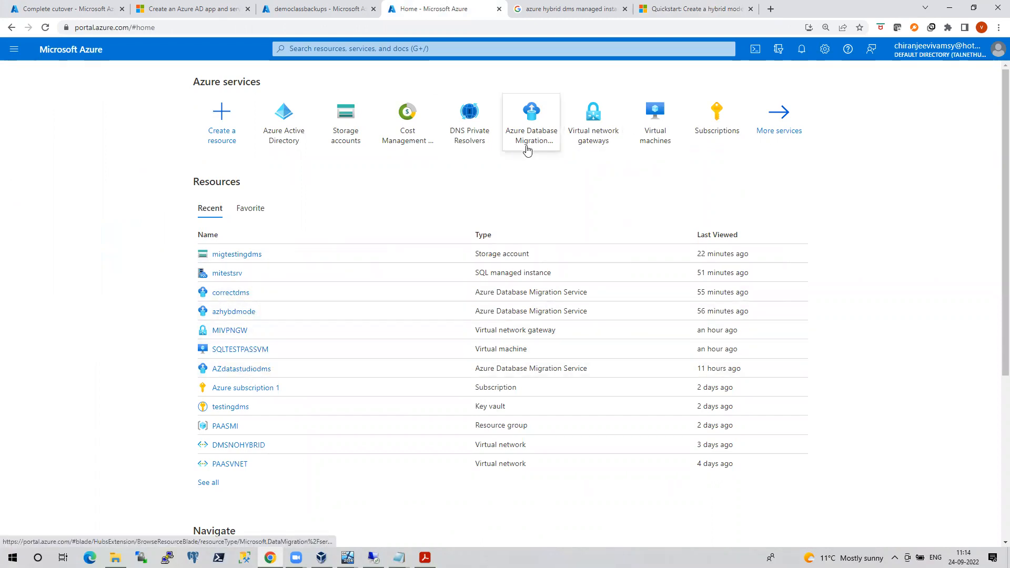
Verify hybriddmsappid's Certificates list shows the CN=DMS Hybrid App Key certificate, then return to the quickstart
{"action": "left_click", "coordinate": [287, 134]}
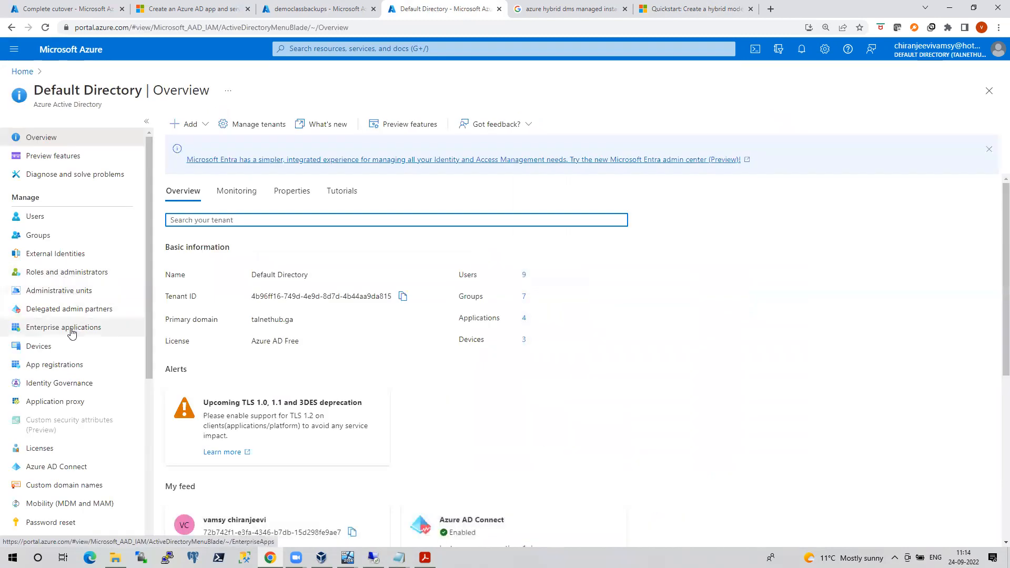
{"action": "left_click", "coordinate": [68, 364]}
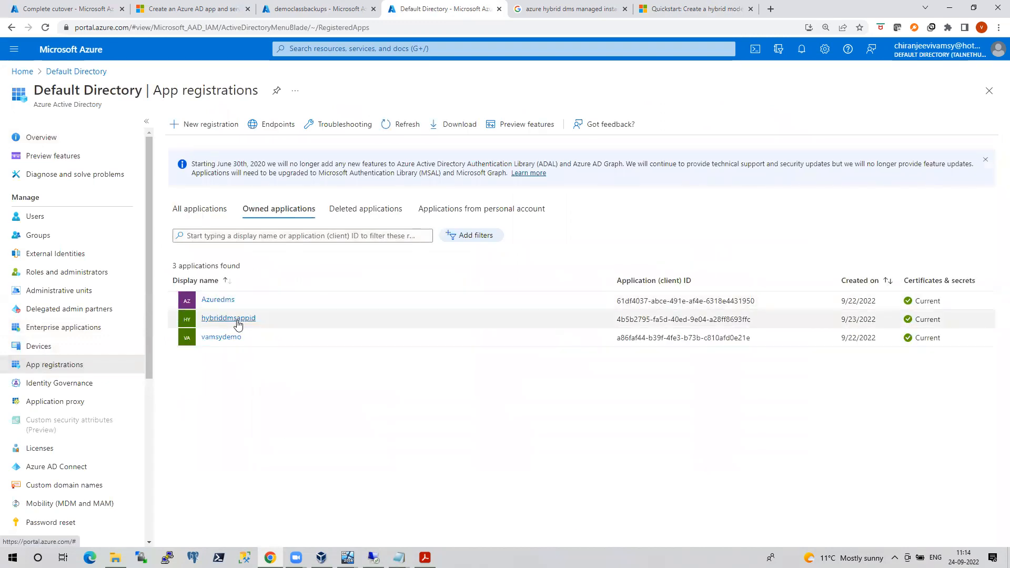
{"action": "left_click", "coordinate": [230, 319]}
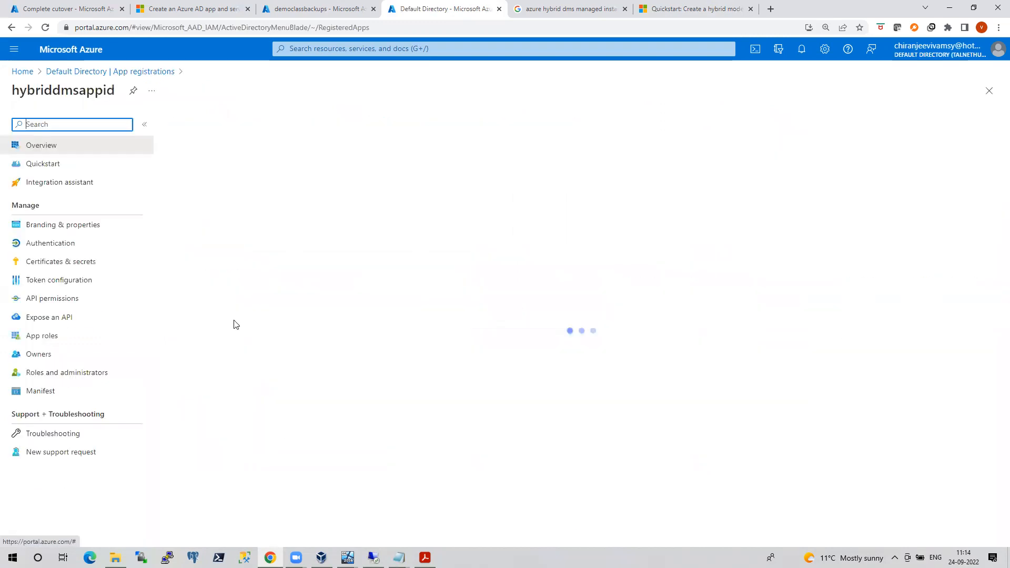
{"action": "left_click", "coordinate": [66, 269]}
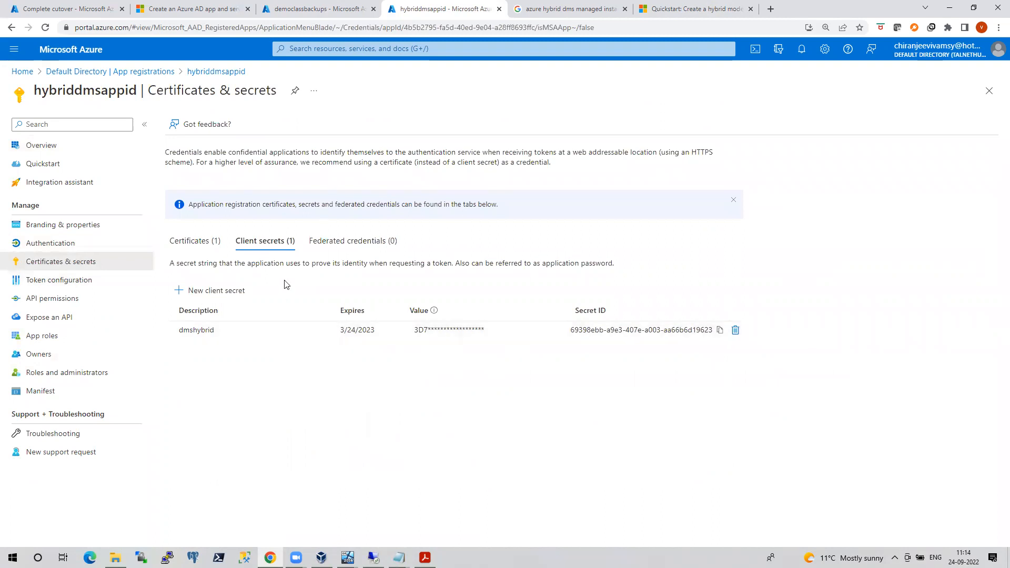
{"action": "left_click", "coordinate": [185, 246]}
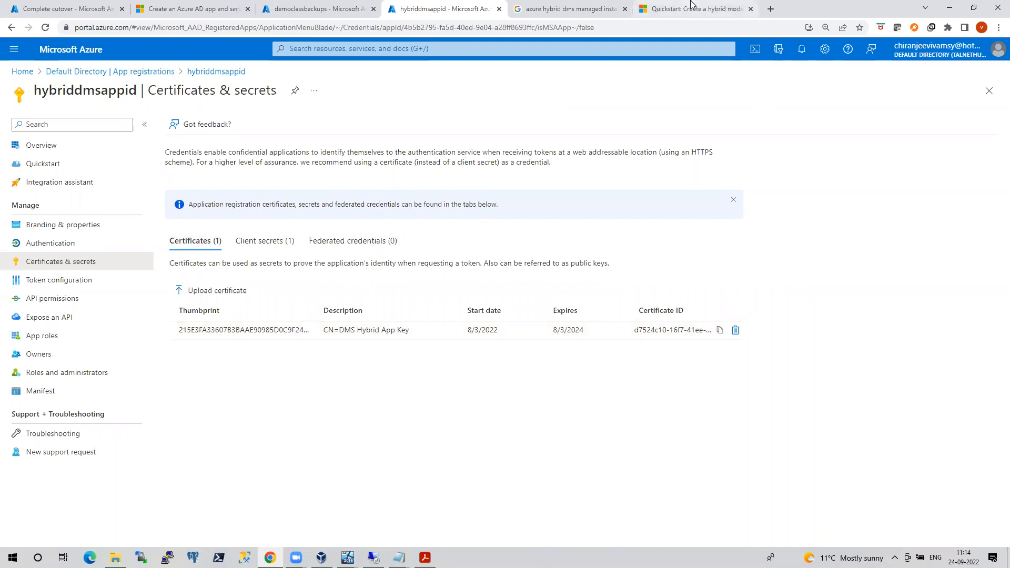
{"action": "left_click", "coordinate": [691, 4]}
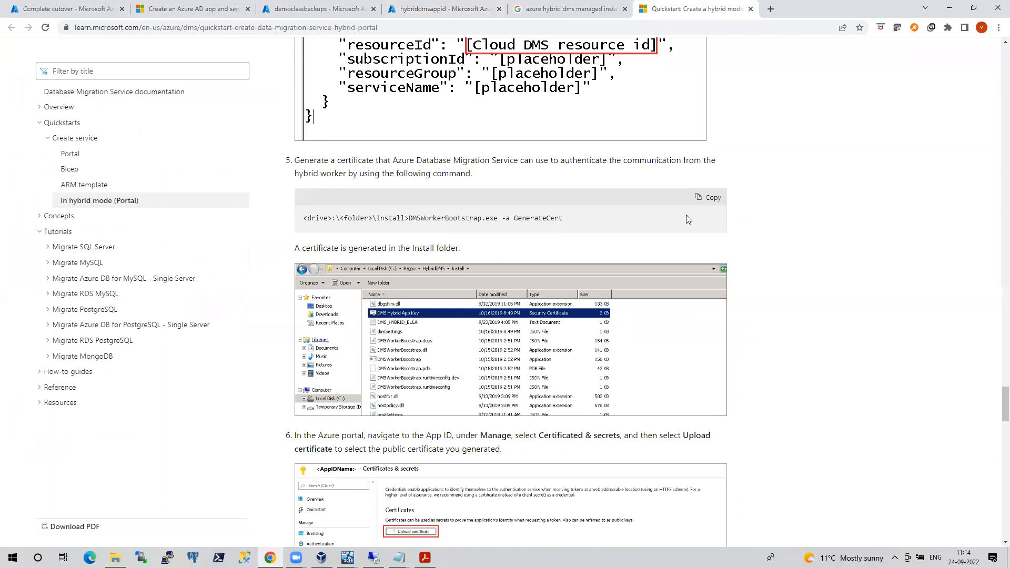
{"action": "scroll", "coordinate": [686, 219], "scroll_direction": "down", "scroll_amount": 3}
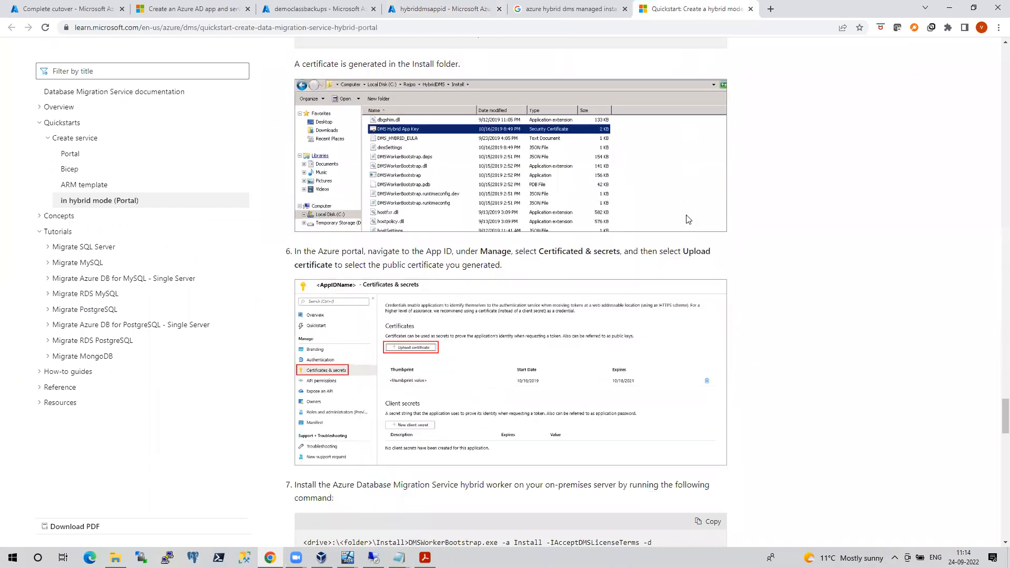
{"action": "scroll", "coordinate": [688, 219], "scroll_direction": "up", "scroll_amount": 8}
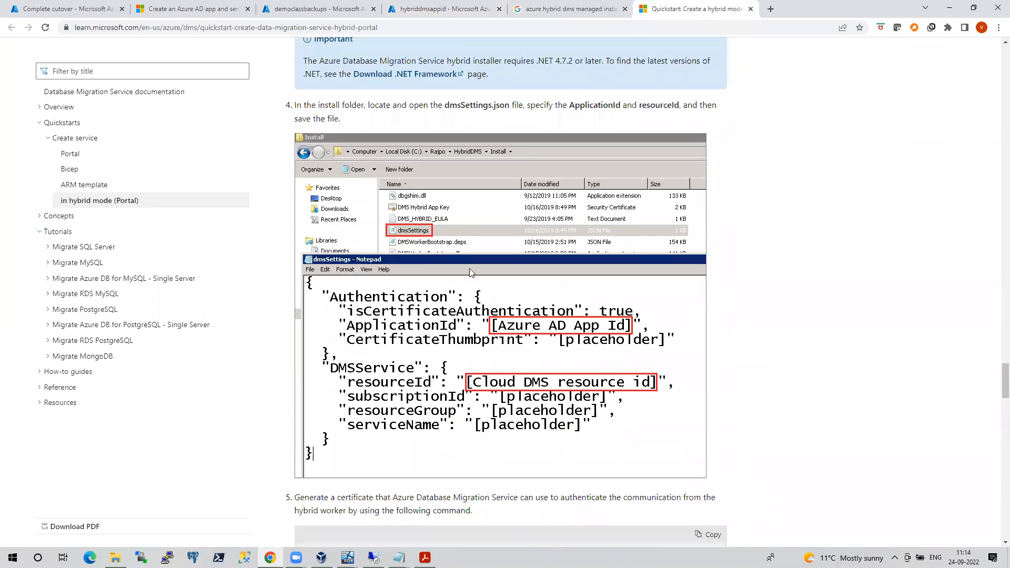
{"action": "scroll", "coordinate": [591, 307], "scroll_direction": "down", "scroll_amount": 8}
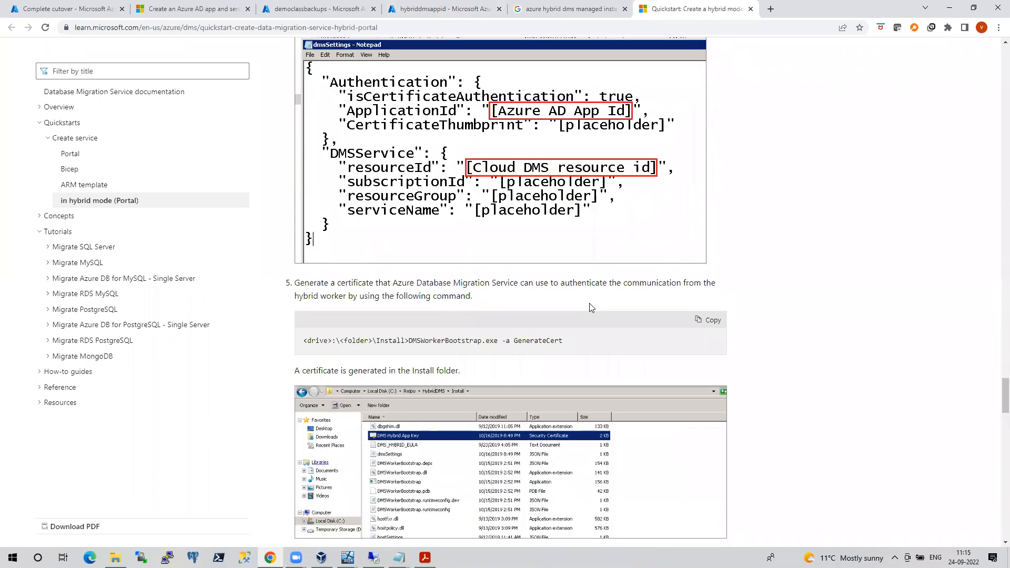
{"action": "scroll", "coordinate": [590, 308], "scroll_direction": "down", "scroll_amount": 3}
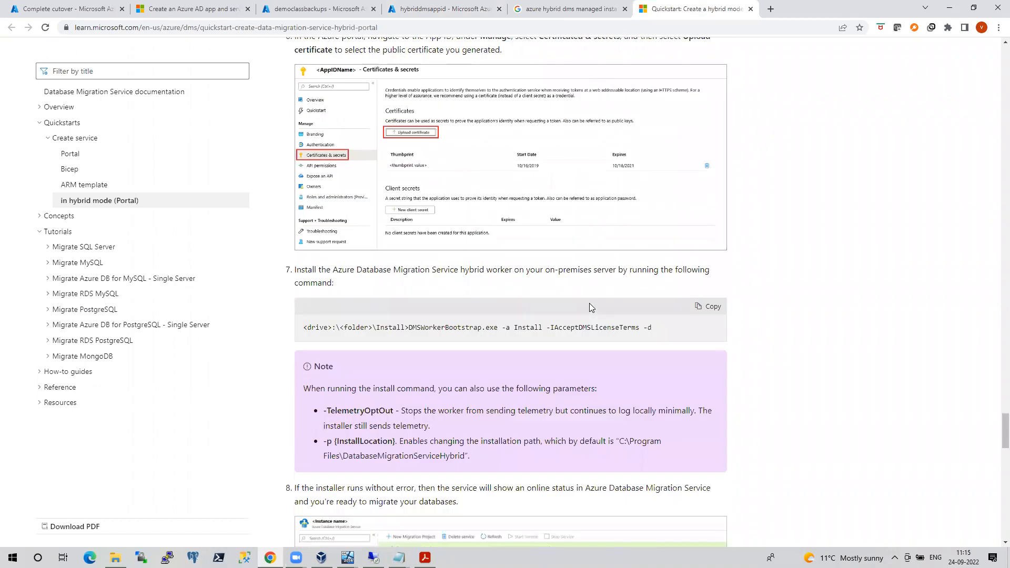
{"action": "scroll", "coordinate": [590, 308], "scroll_direction": "down", "scroll_amount": 3}
{"action": "scroll", "coordinate": [590, 308], "scroll_direction": "down", "scroll_amount": 3}
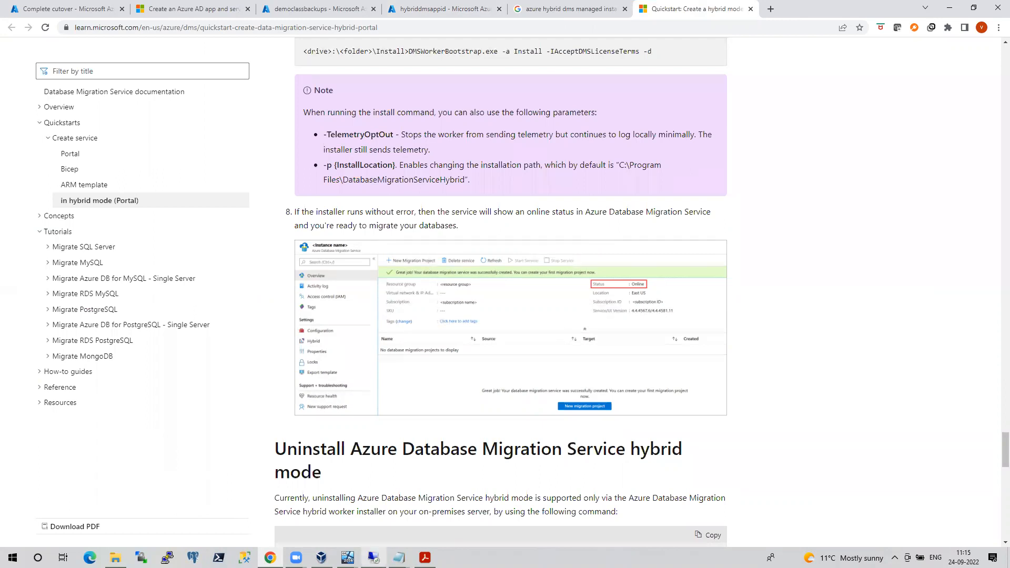
{"action": "key", "text": "alt+Tab"}
{"action": "left_click", "coordinate": [612, 6]}
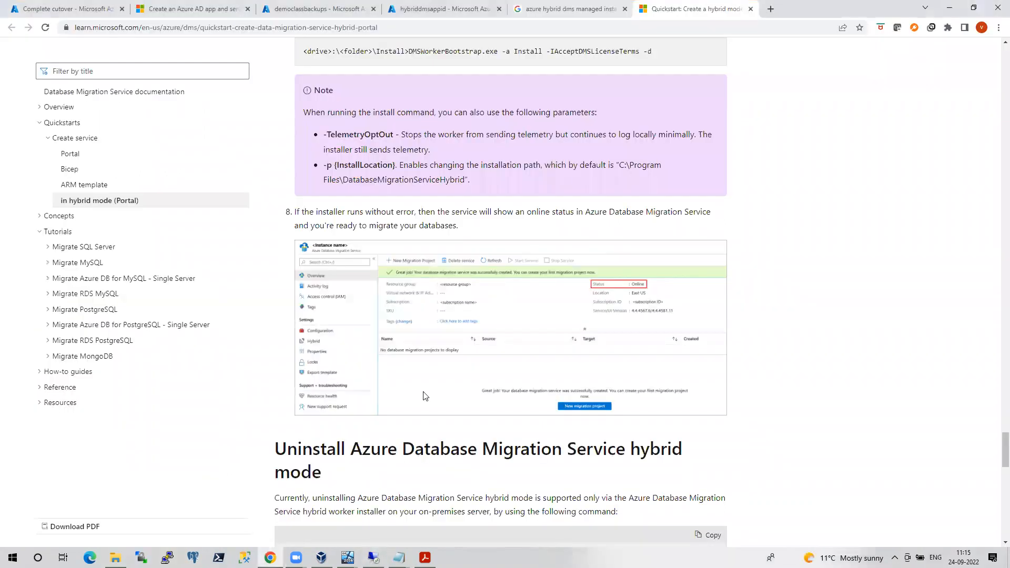
Bring Routing and Remote Access forward in the AZDC VM and refresh its Network Interfaces list
{"action": "mouse_move", "coordinate": [347, 558]}
{"action": "left_click", "coordinate": [288, 503]}
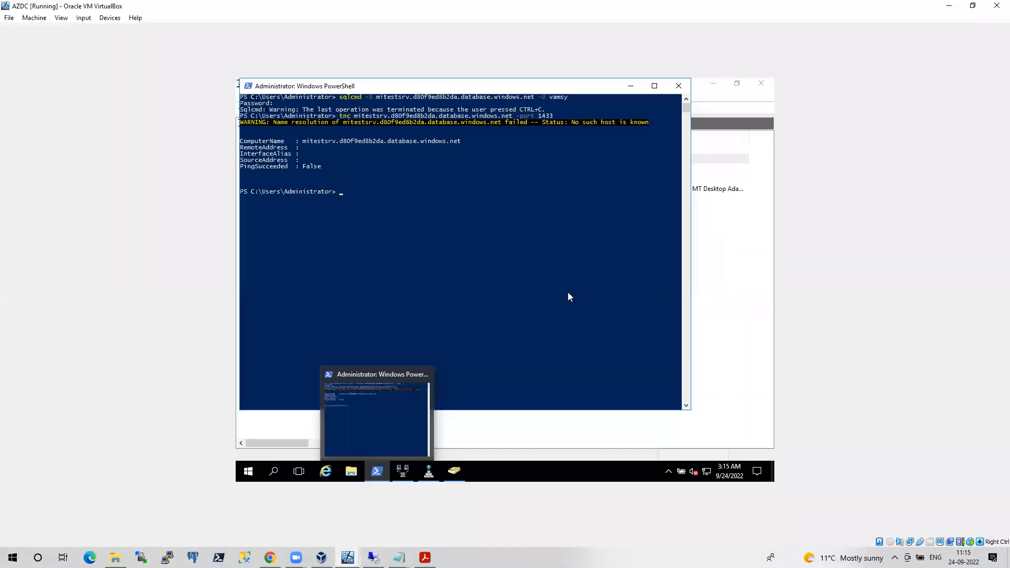
{"action": "left_click", "coordinate": [731, 259]}
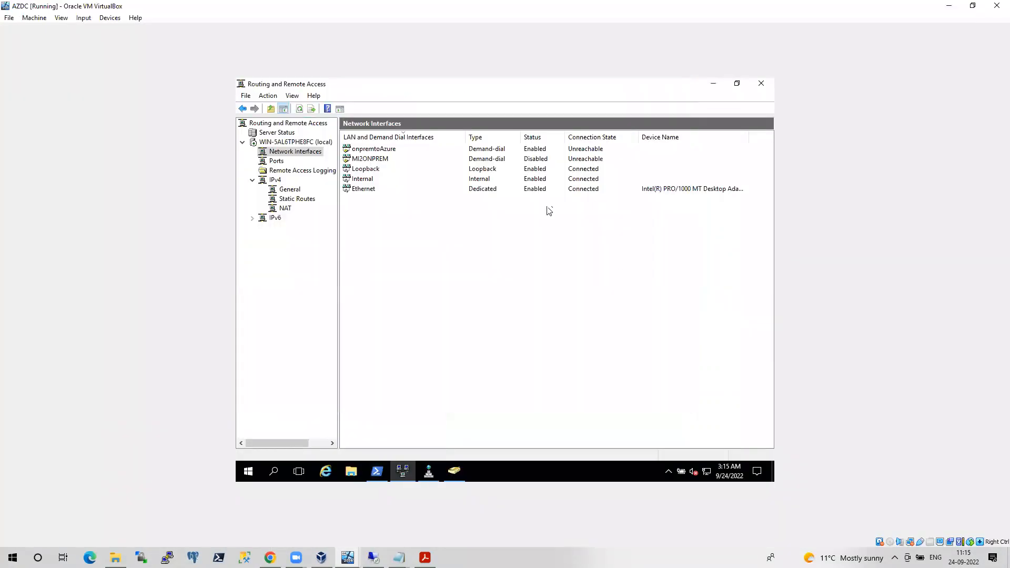
{"action": "right_click", "coordinate": [423, 255]}
{"action": "left_click", "coordinate": [448, 274]}
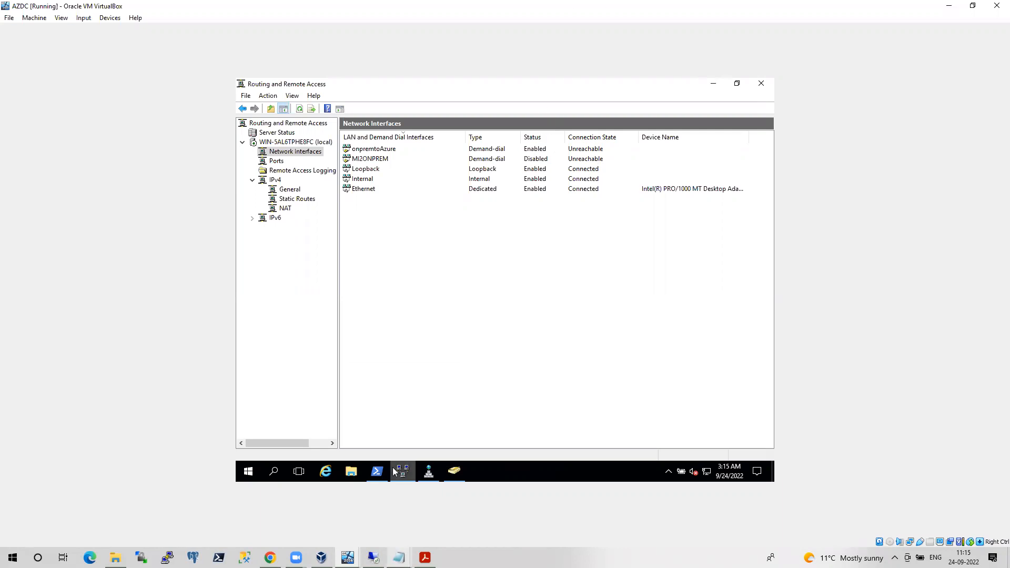
{"action": "mouse_move", "coordinate": [395, 472]}
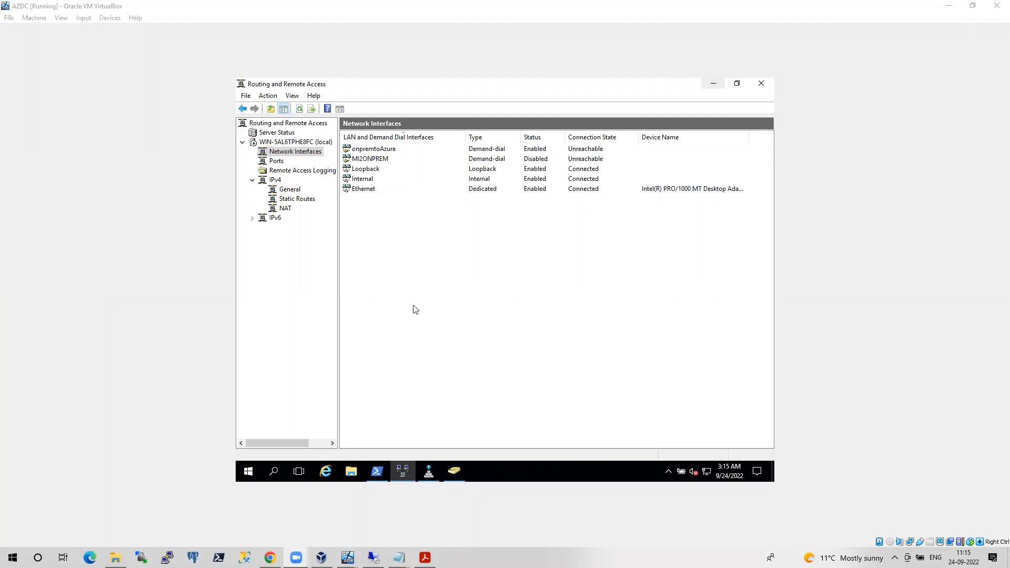
From correctdms, open the azhybdmode migration service and view its hybrid workers
{"action": "left_click", "coordinate": [270, 557]}
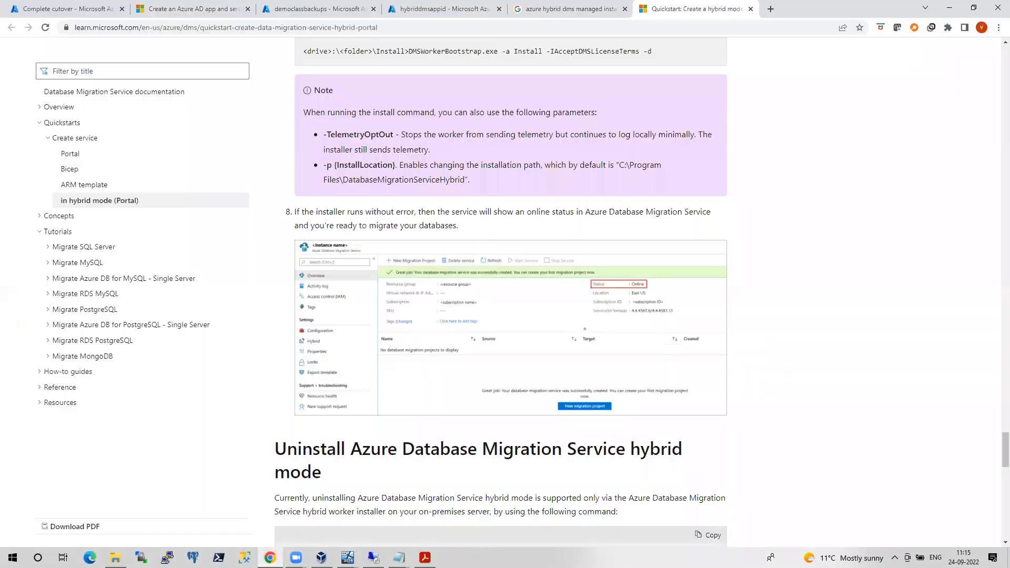
{"action": "left_click", "coordinate": [83, 10]}
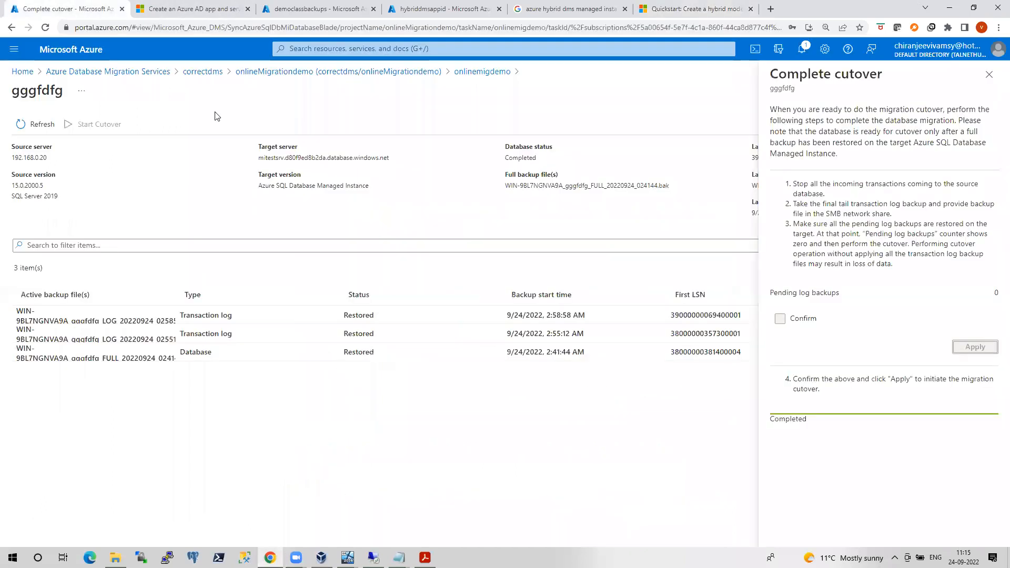
{"action": "left_click", "coordinate": [196, 75]}
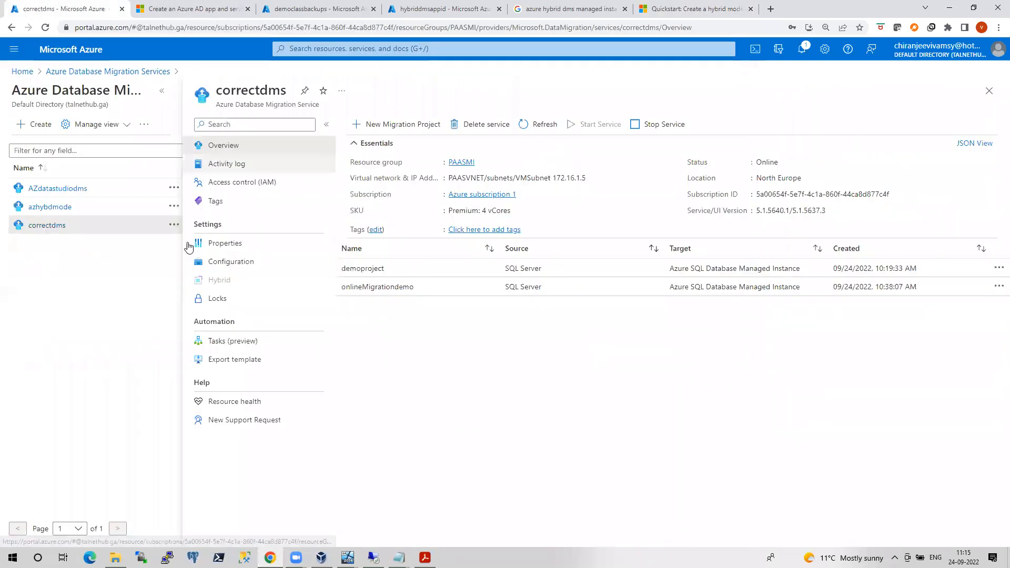
{"action": "left_click", "coordinate": [60, 210]}
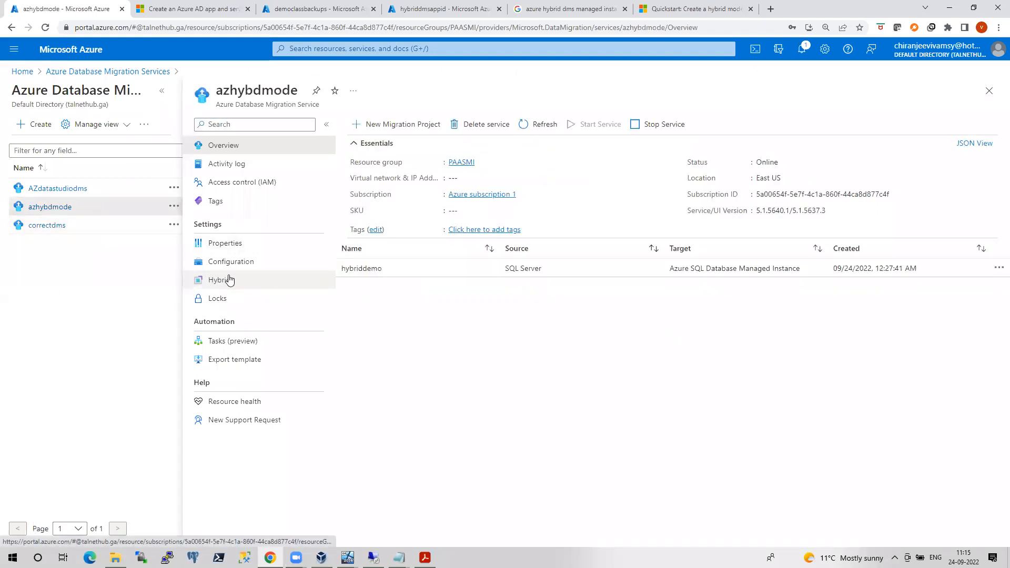
{"action": "left_click", "coordinate": [229, 280]}
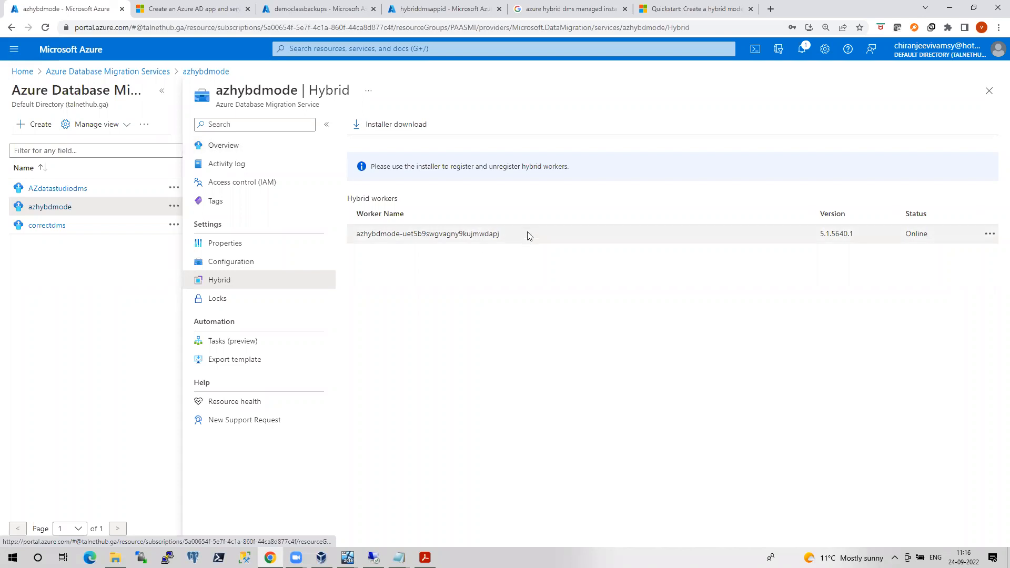
Confirm azhybdmode's hybrid worker shows Online, then go back to the azhybdmode Overview
{"action": "left_click", "coordinate": [56, 232]}
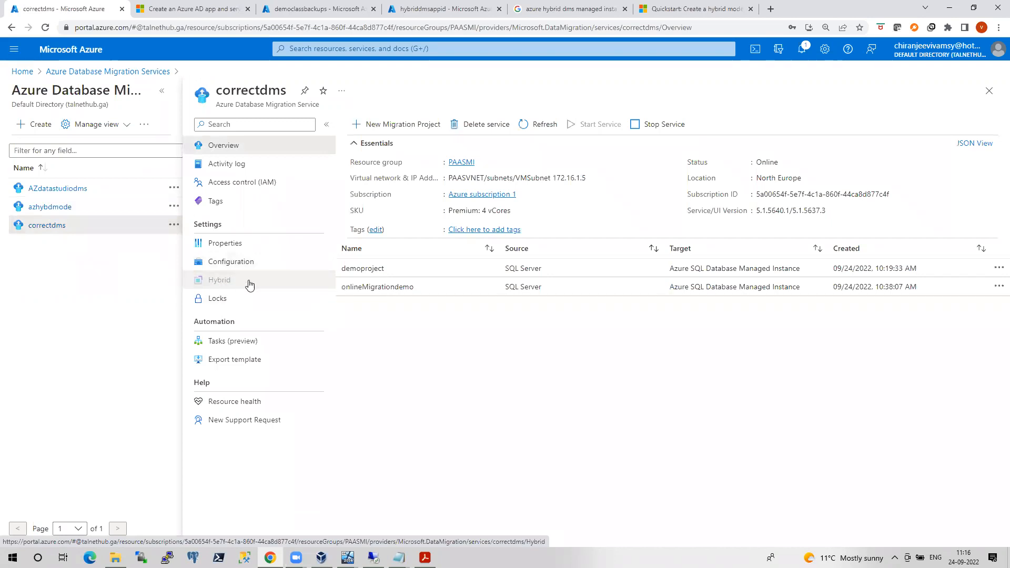
{"action": "left_click_drag", "start_coordinate": [221, 284], "coordinate": [231, 284]}
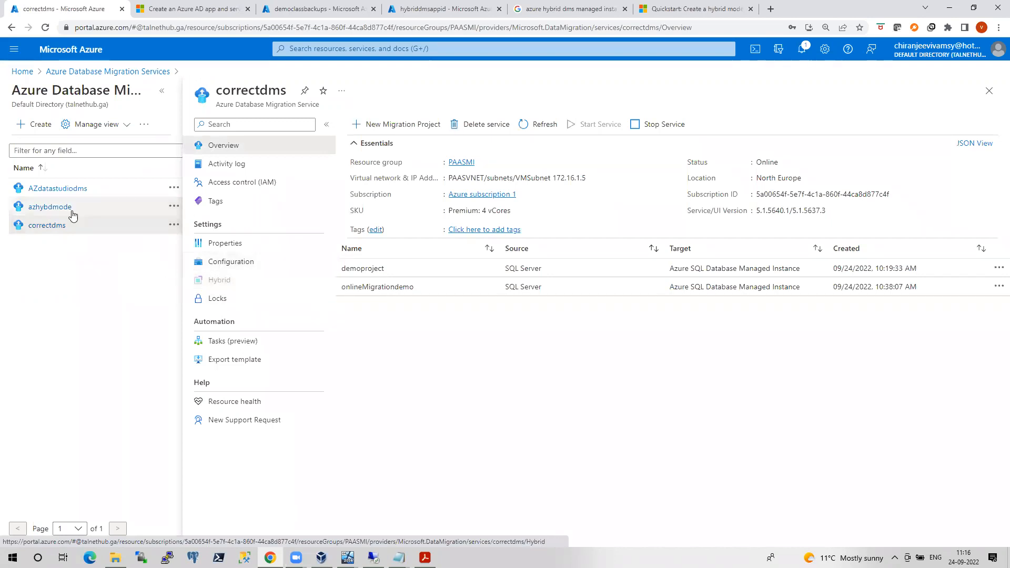
{"action": "left_click", "coordinate": [47, 207]}
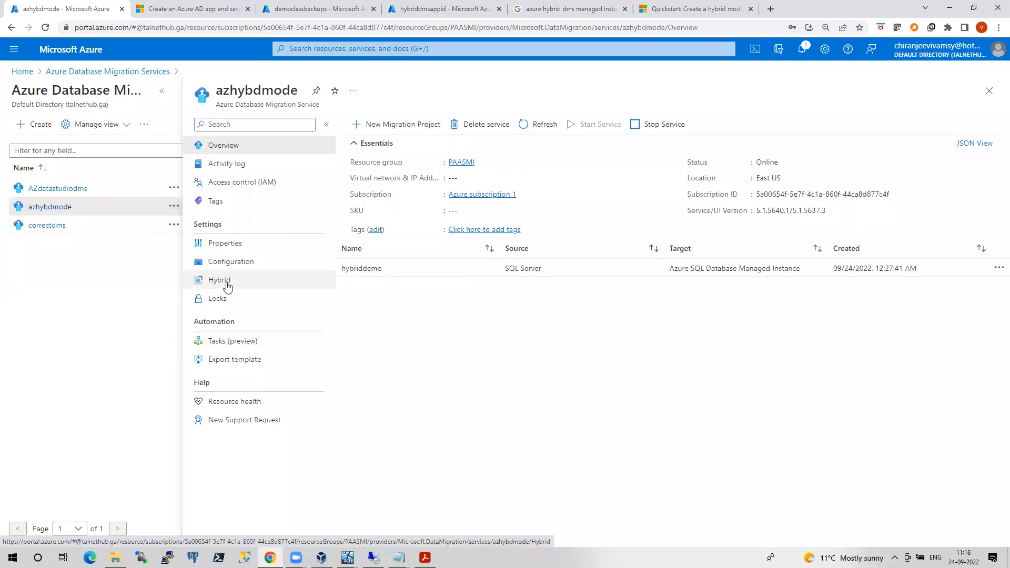
{"action": "left_click", "coordinate": [225, 284]}
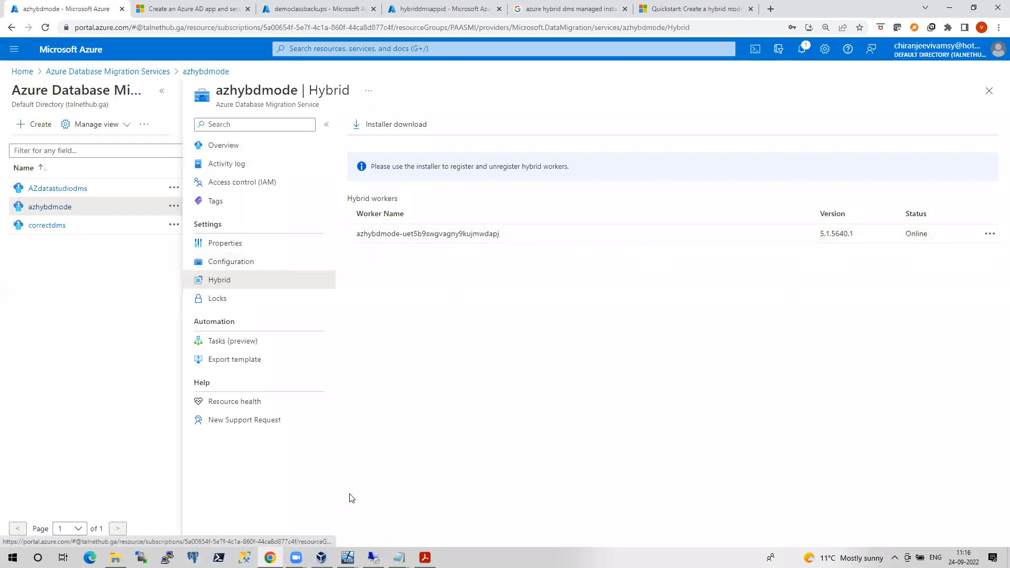
{"action": "left_click", "coordinate": [47, 211]}
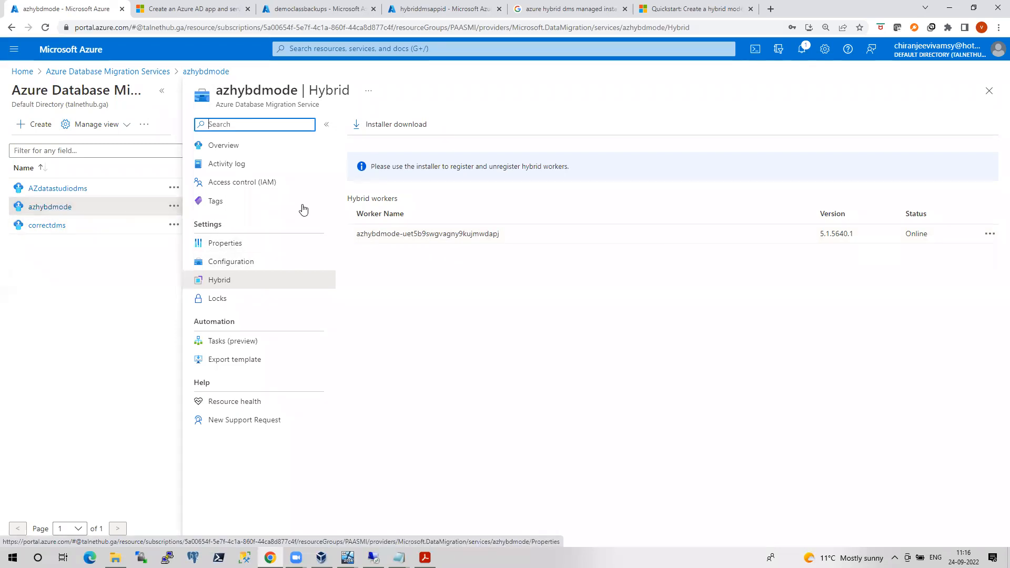
{"action": "left_click", "coordinate": [220, 149]}
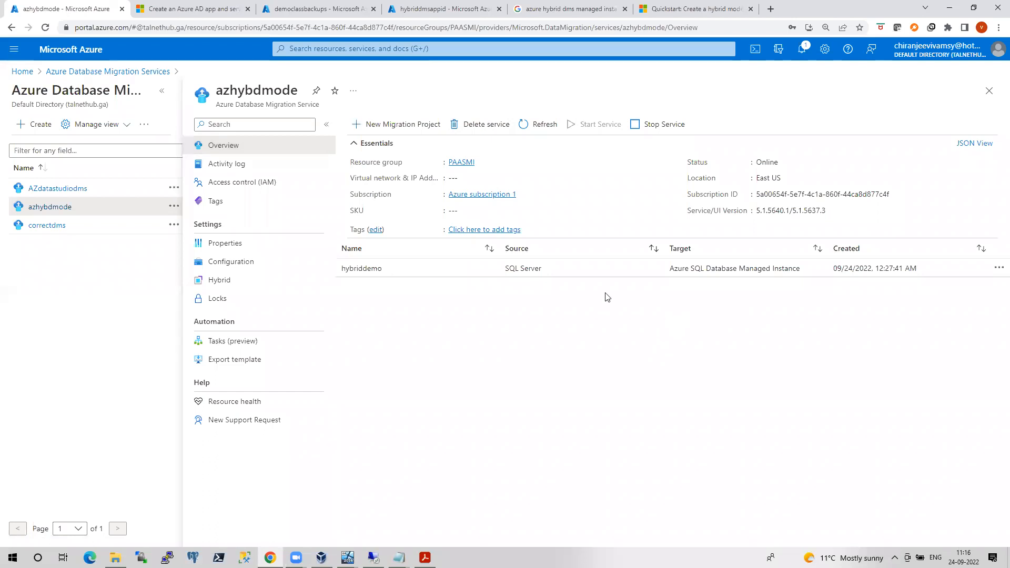
Permanently delete the hybriddemo migration project and reopen the azhybdmode service
{"action": "left_click", "coordinate": [998, 271]}
{"action": "left_click", "coordinate": [929, 295]}
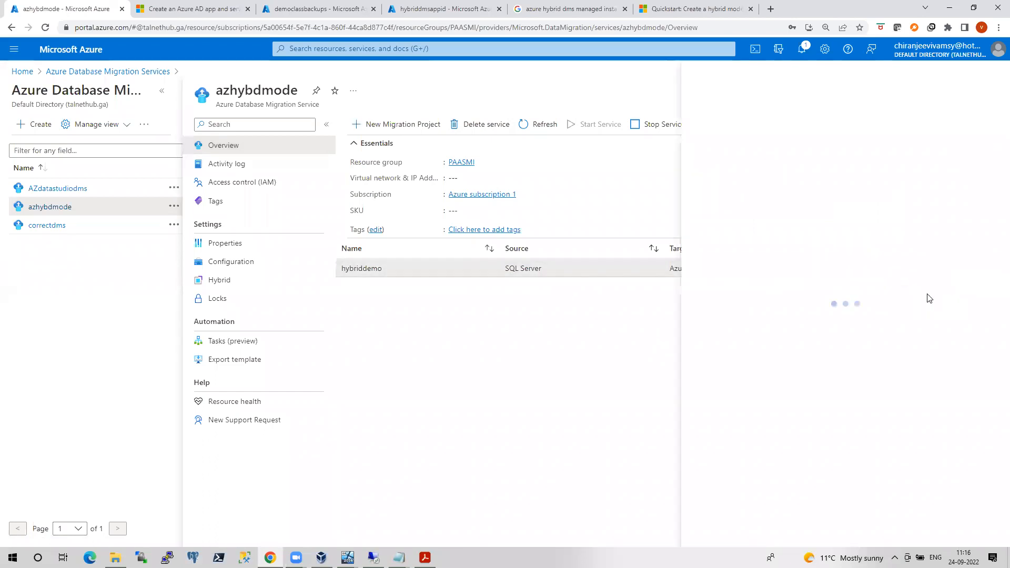
{"action": "left_click", "coordinate": [775, 159]}
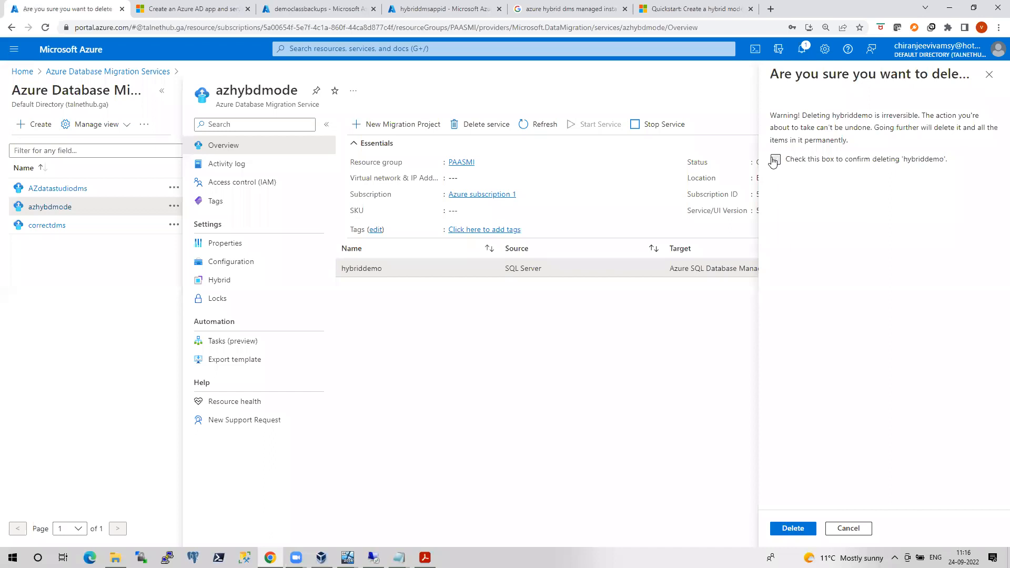
{"action": "left_click", "coordinate": [792, 528]}
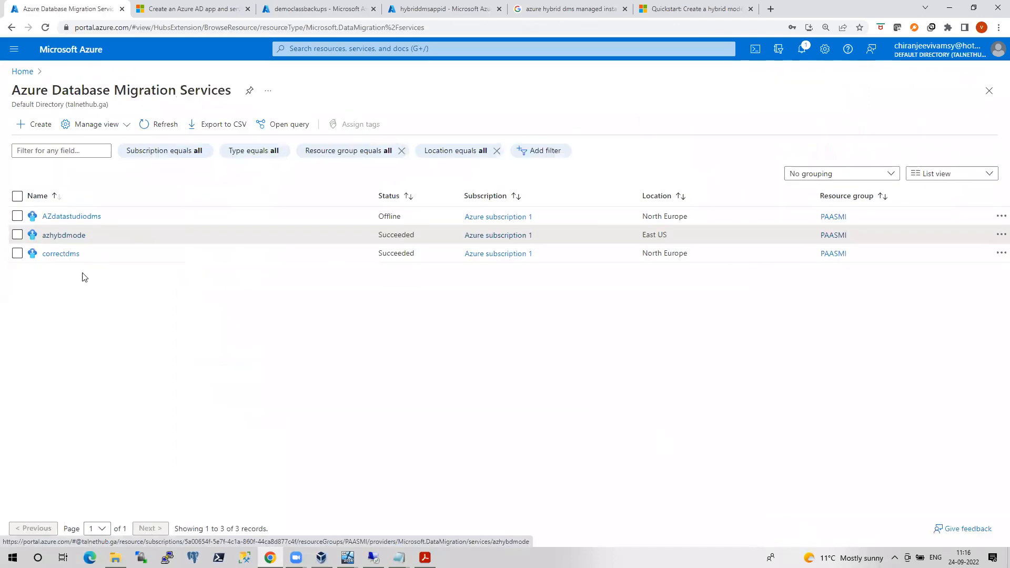
{"action": "left_click", "coordinate": [66, 235]}
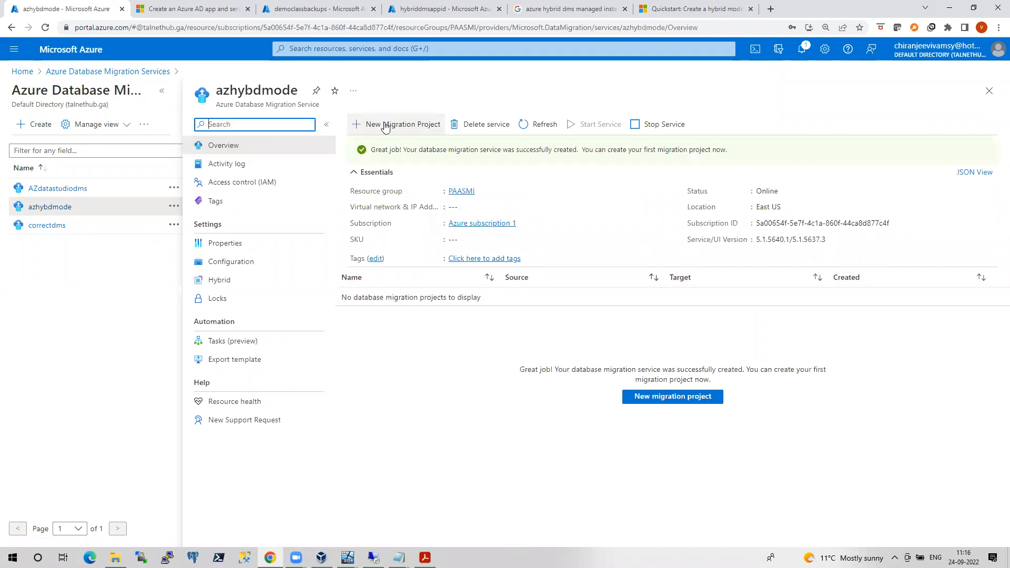
Draft a hybridmodedemo project for Azure SQL Managed Instance online migration, then discard it
{"action": "left_click", "coordinate": [386, 127]}
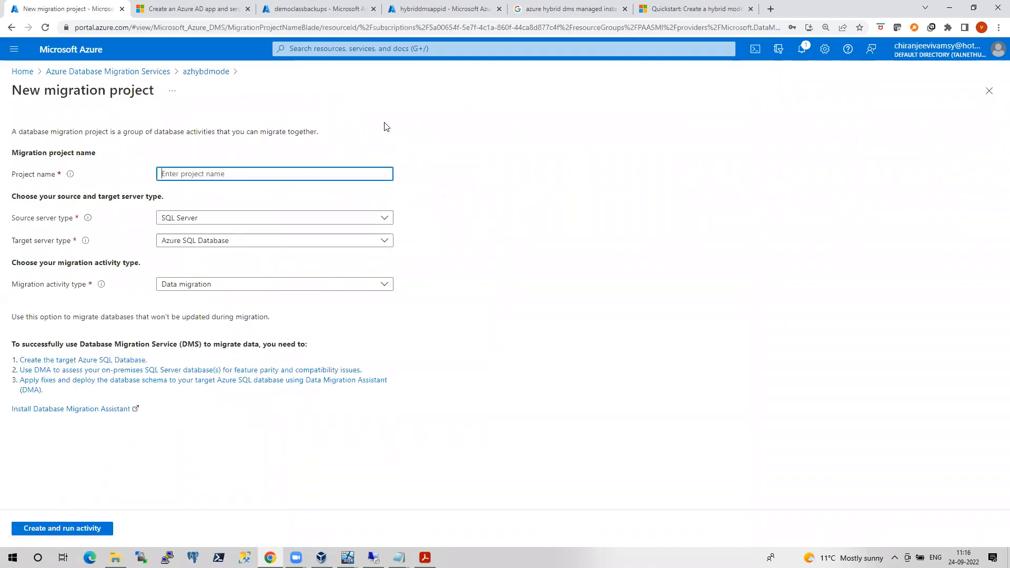
{"action": "type", "text": "hyb"}
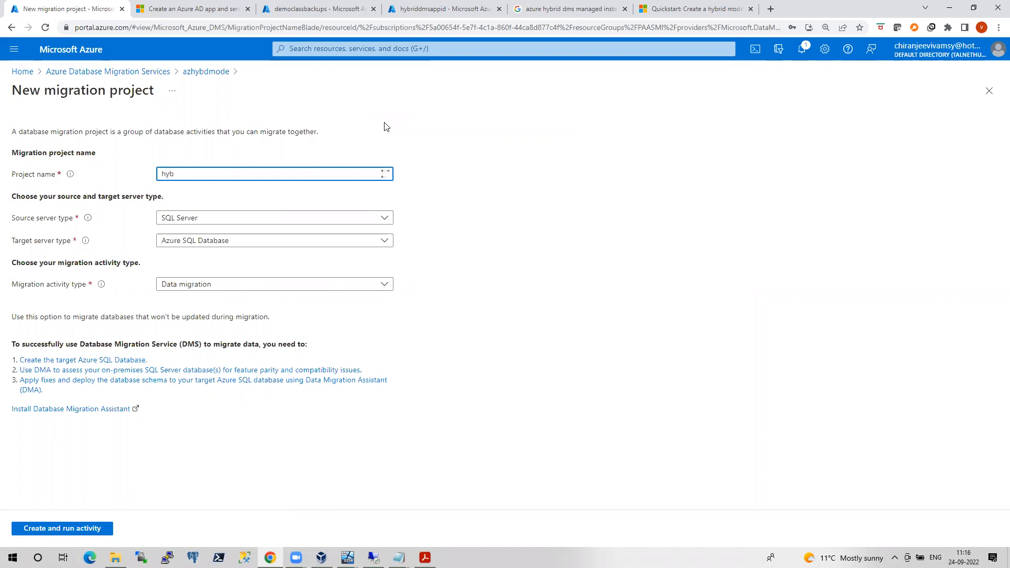
{"action": "type", "text": "ridmodedemo"}
{"action": "left_click", "coordinate": [384, 240]}
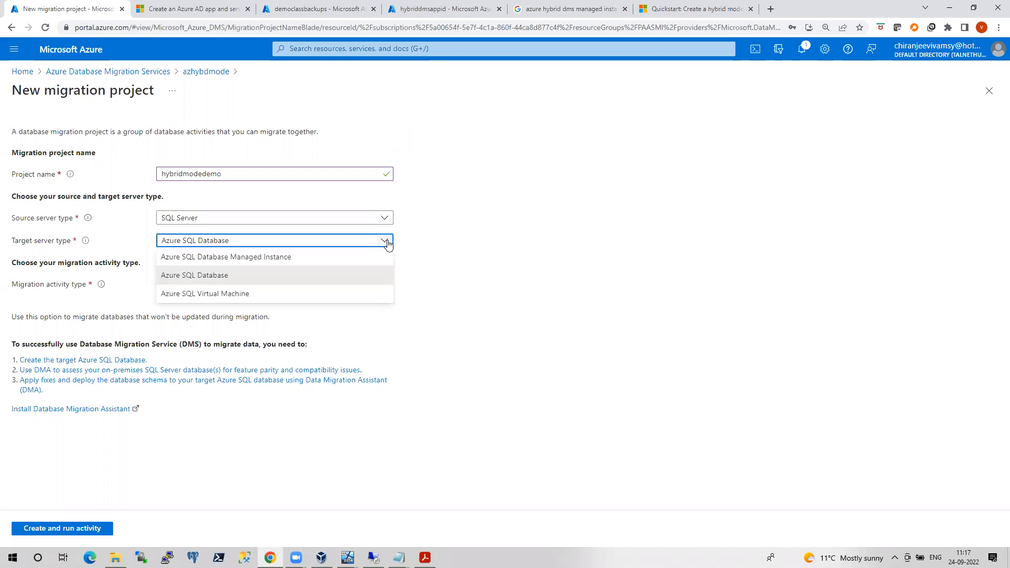
{"action": "left_click", "coordinate": [240, 261]}
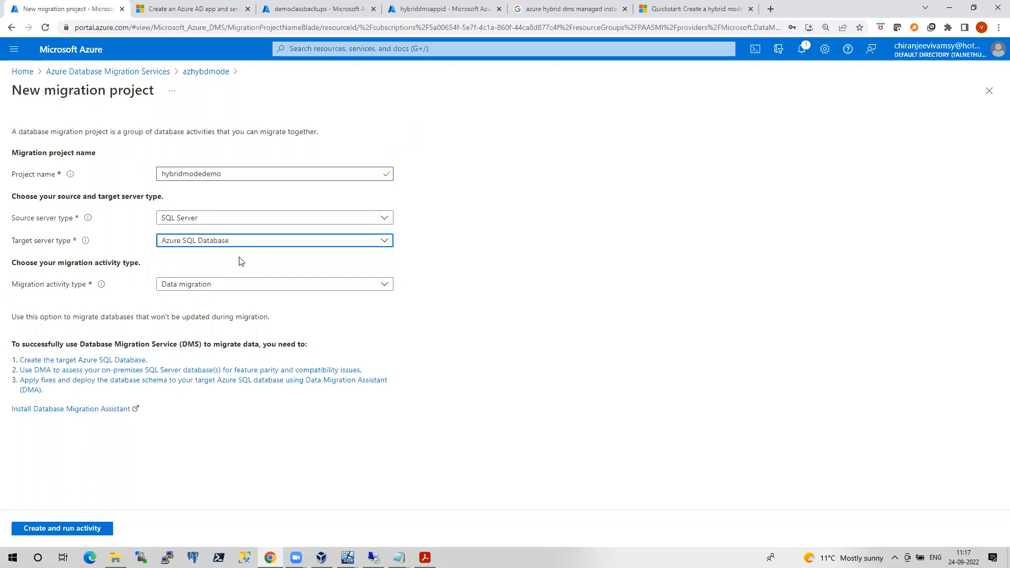
{"action": "left_click", "coordinate": [244, 289]}
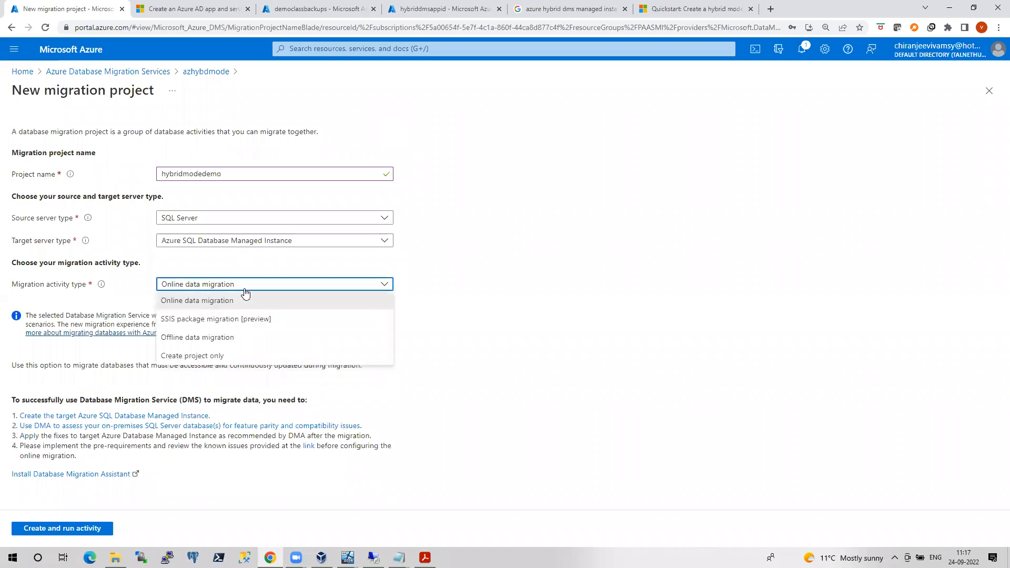
{"action": "left_click", "coordinate": [504, 306]}
{"action": "left_click", "coordinate": [147, 71]}
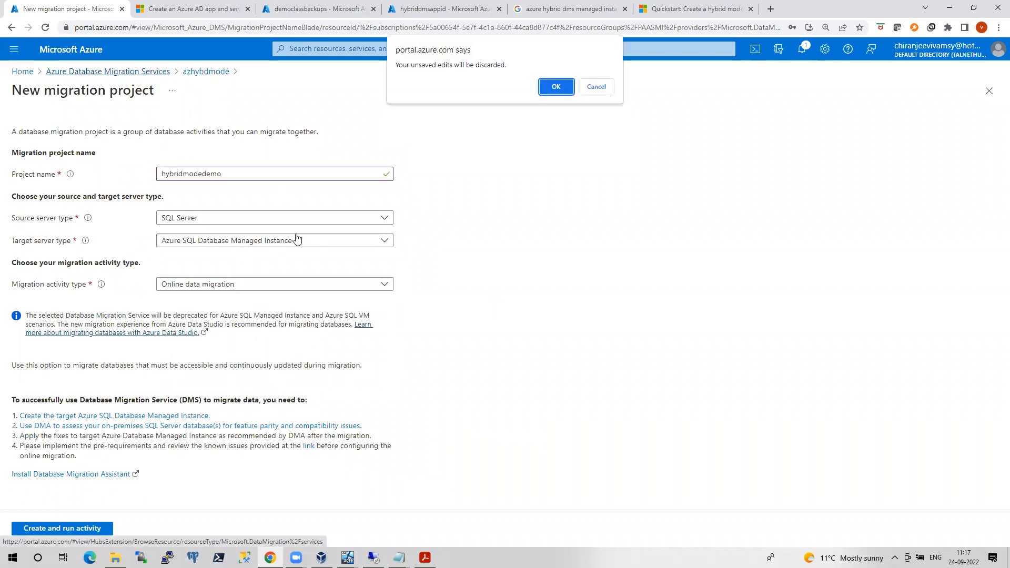
{"action": "left_click", "coordinate": [556, 78]}
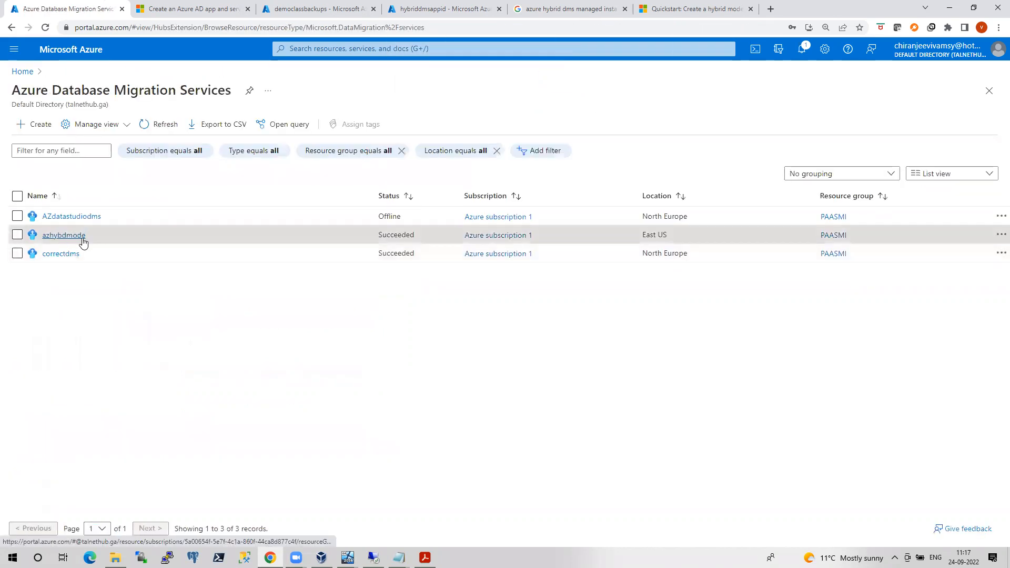
{"action": "left_click", "coordinate": [82, 240]}
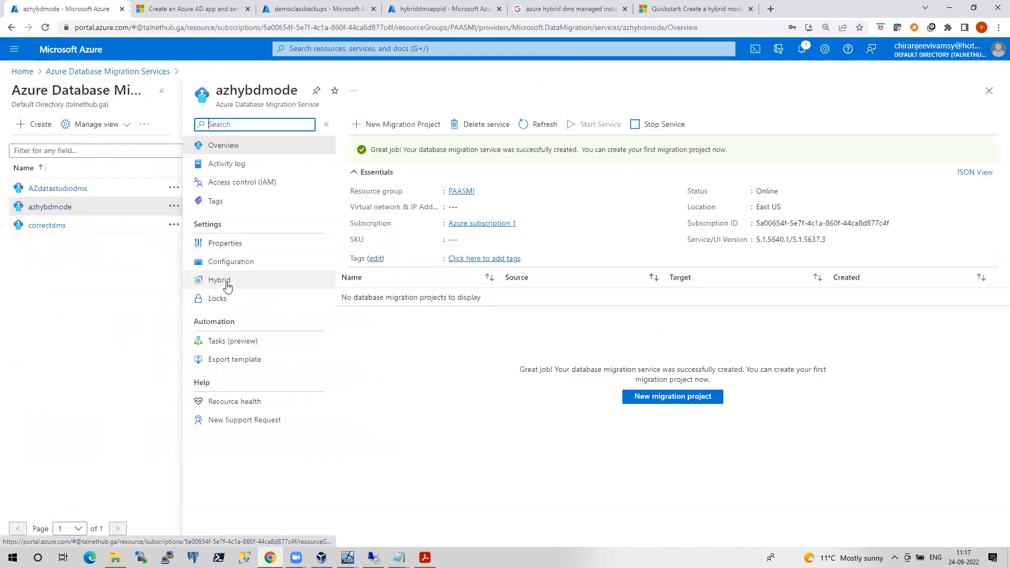
Create a hybri… project targeting Azure SQL Database Managed Instance and start its migration activity
{"action": "left_click", "coordinate": [387, 126]}
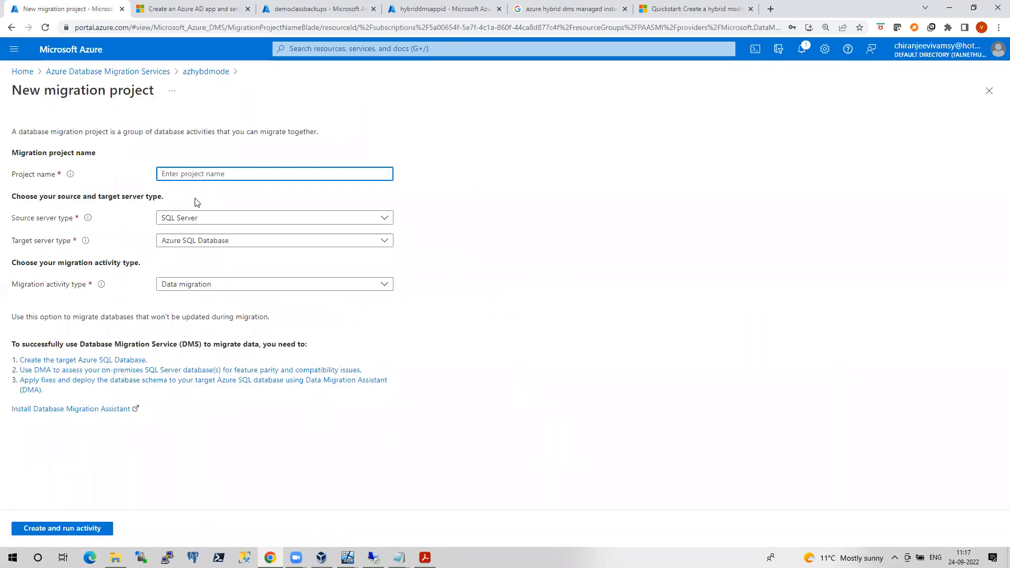
{"action": "type", "text": "hybridmode"}
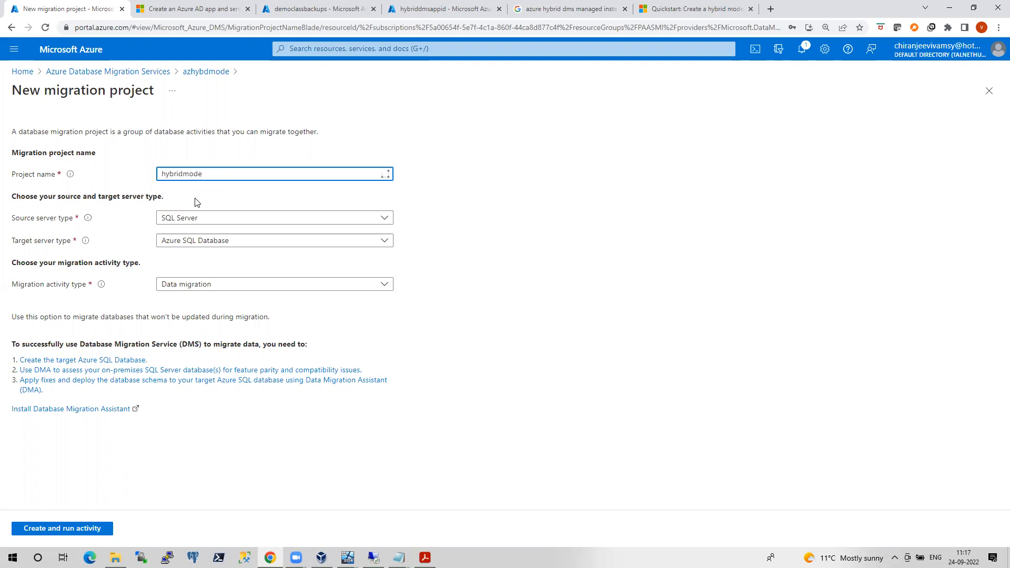
{"action": "left_click", "coordinate": [229, 241]}
{"action": "left_click", "coordinate": [208, 261]}
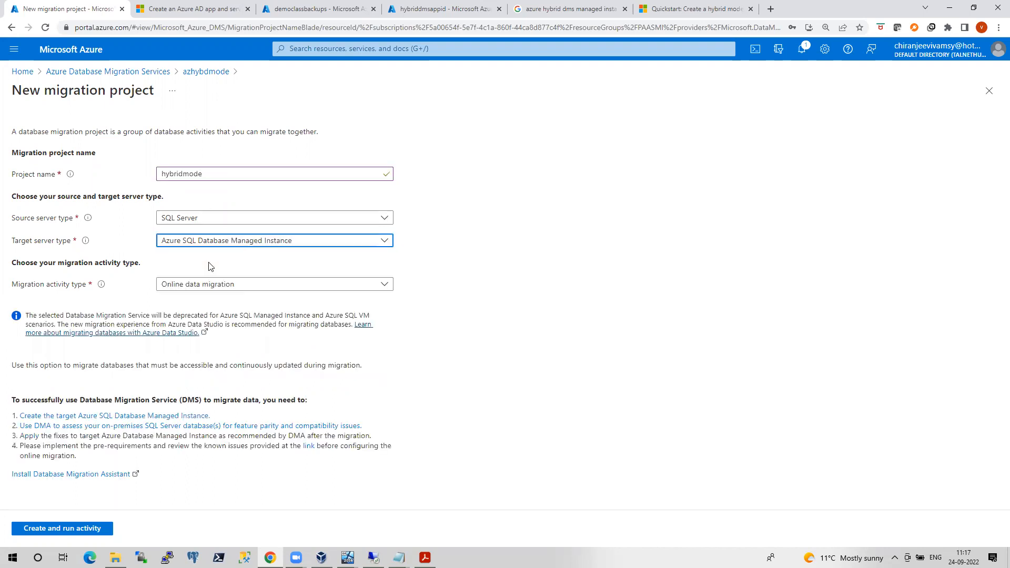
{"action": "left_click", "coordinate": [228, 286]}
{"action": "left_click", "coordinate": [74, 532]}
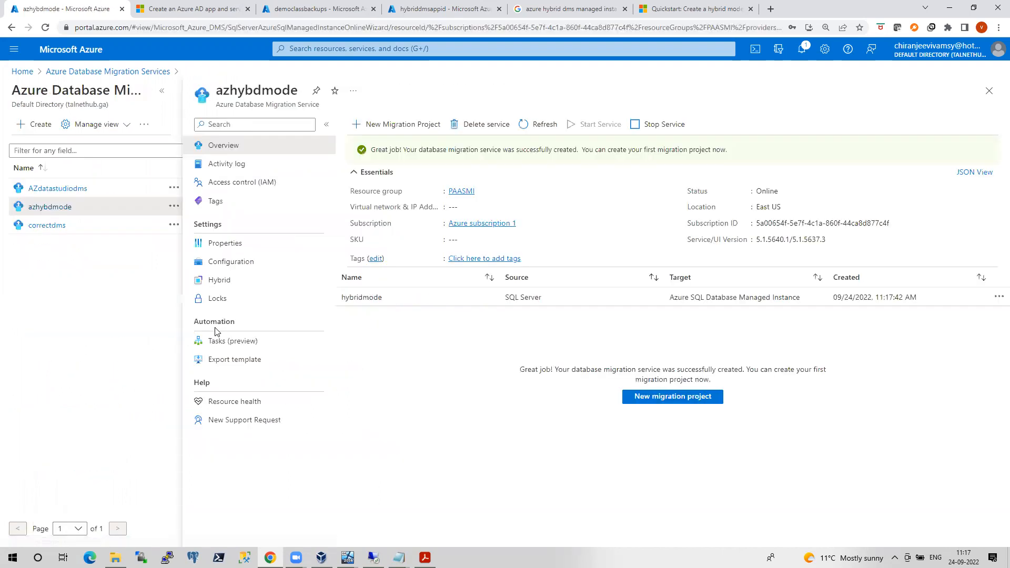
{"action": "left_click", "coordinate": [198, 161]}
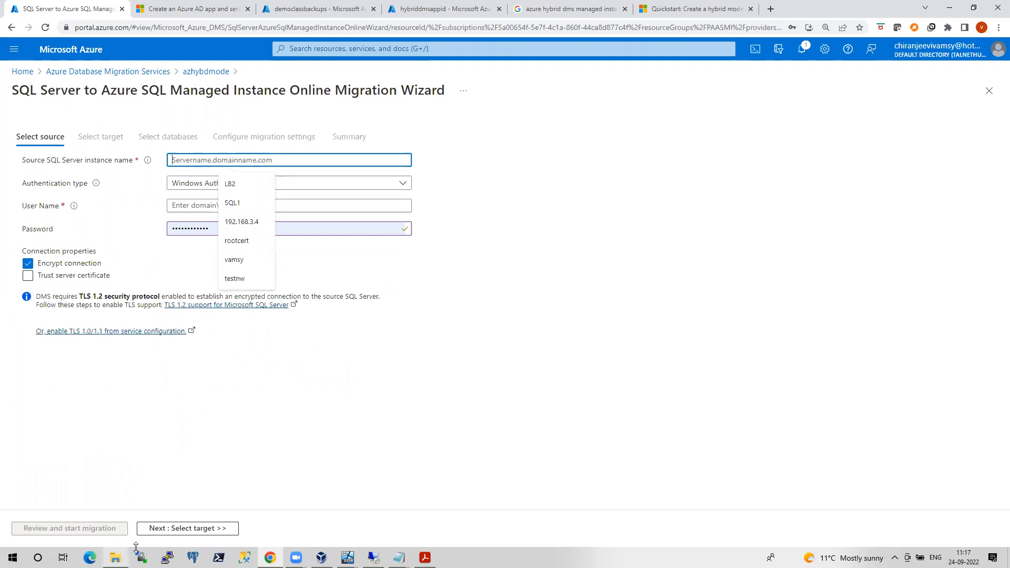
Refresh the mitestsrv Managed Instance in Object Explorer and expand its Databases folder
{"action": "left_click", "coordinate": [373, 558]}
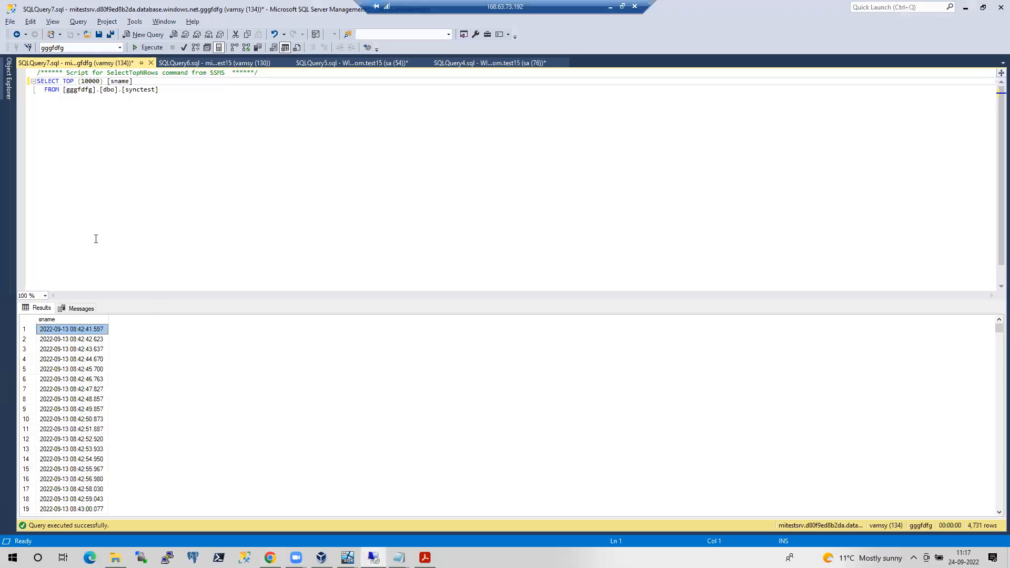
{"action": "left_click", "coordinate": [11, 92]}
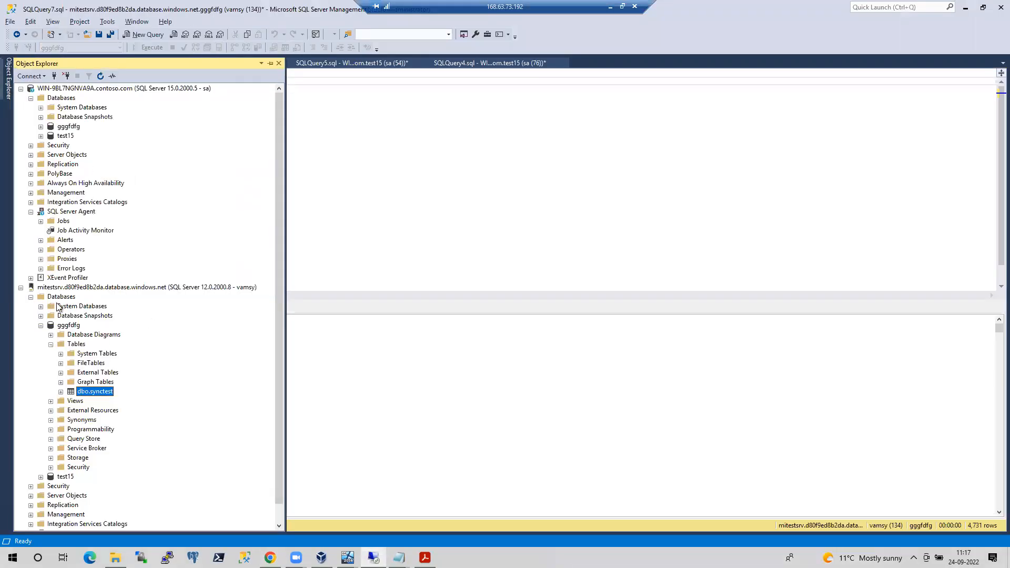
{"action": "left_click", "coordinate": [41, 325]}
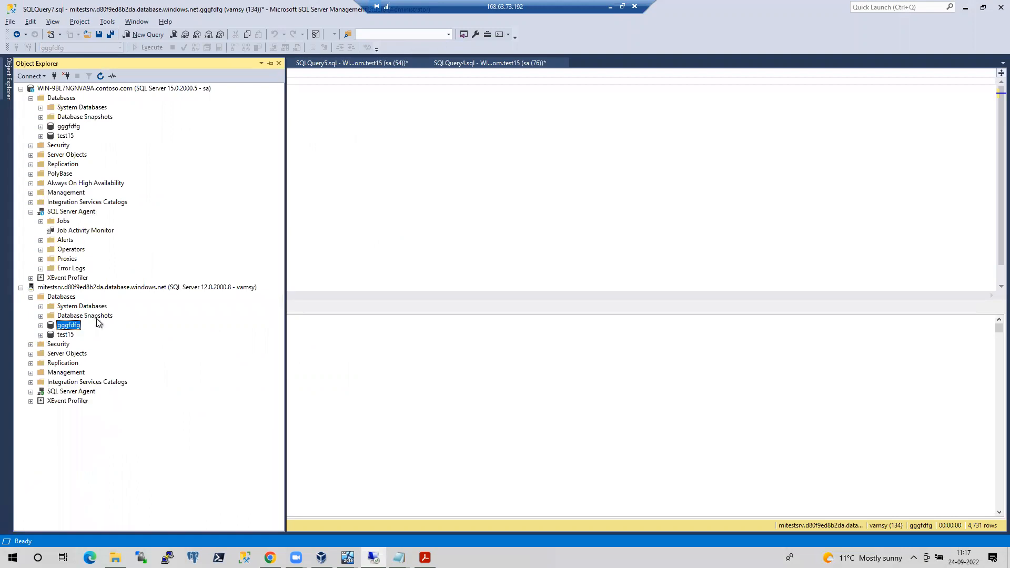
{"action": "right_click", "coordinate": [84, 288]}
{"action": "left_click", "coordinate": [138, 461]}
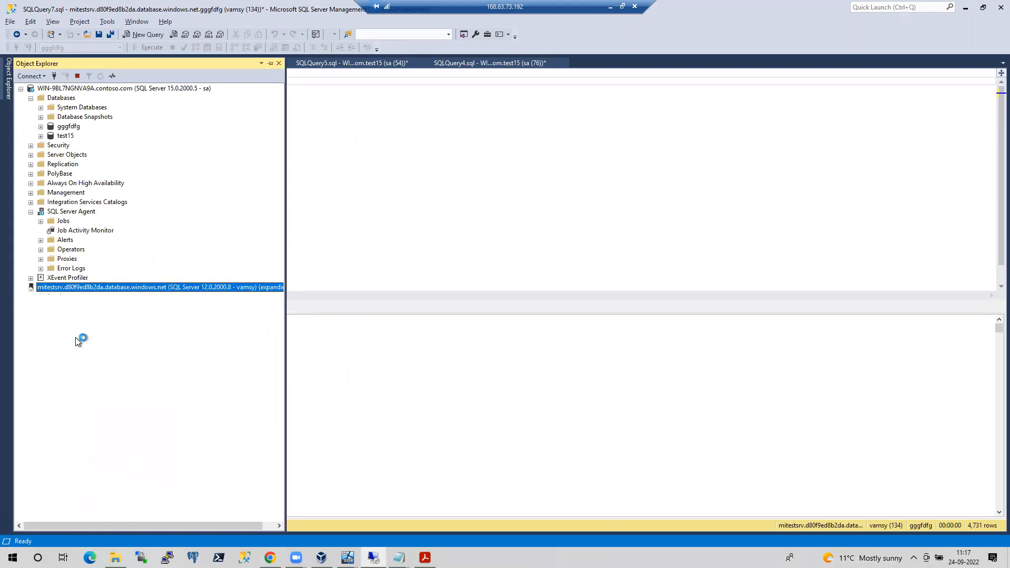
{"action": "left_click", "coordinate": [37, 298]}
{"action": "left_click", "coordinate": [30, 297]}
{"action": "left_click", "coordinate": [408, 218]}
Close all open query documents without saving changes
{"action": "right_click", "coordinate": [111, 62]}
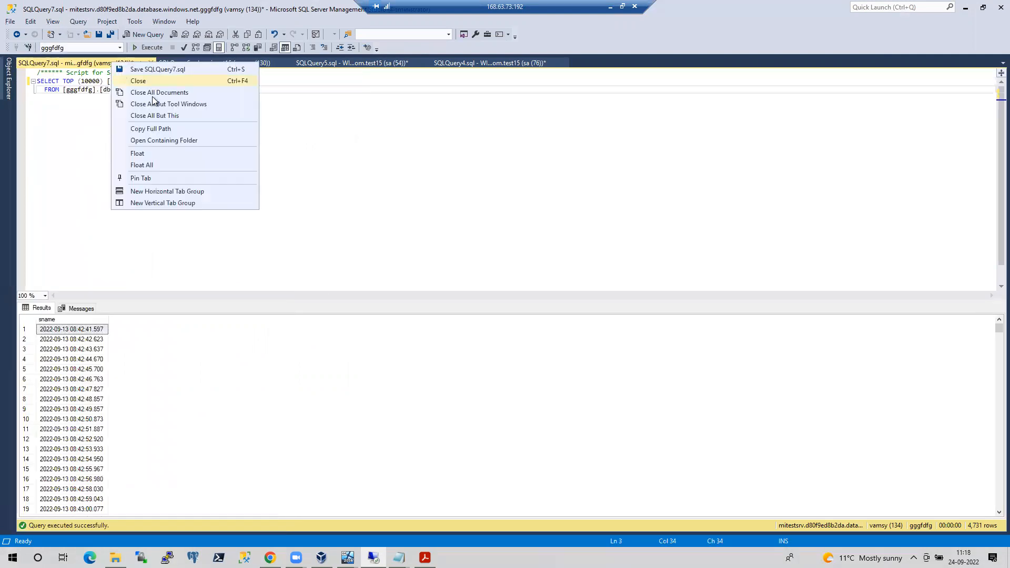
{"action": "left_click", "coordinate": [402, 323]}
{"action": "left_click", "coordinate": [542, 342]}
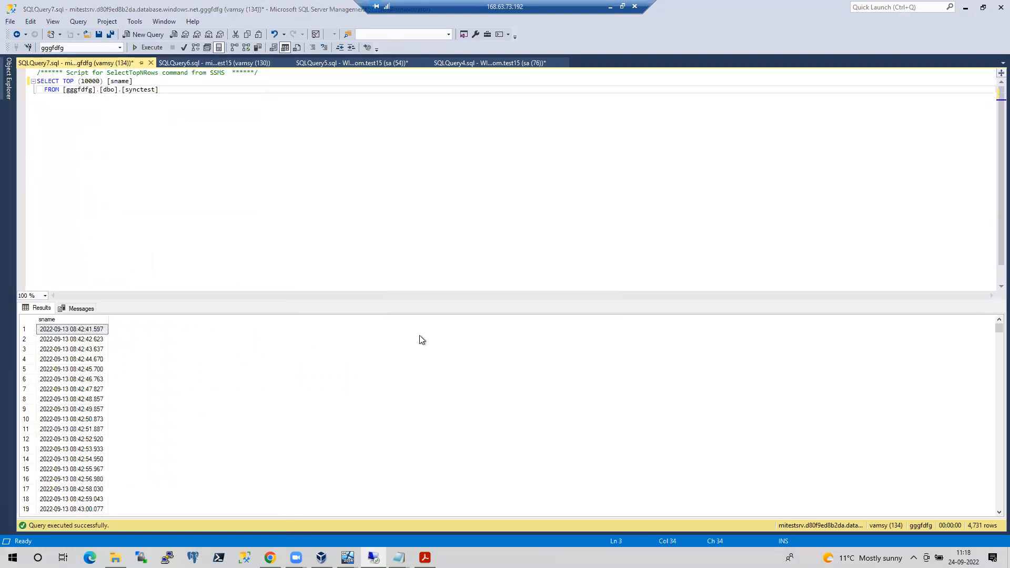
Delete the gggfdfg and test15 databases from mitestsrv
{"action": "mouse_move", "coordinate": [7, 88]}
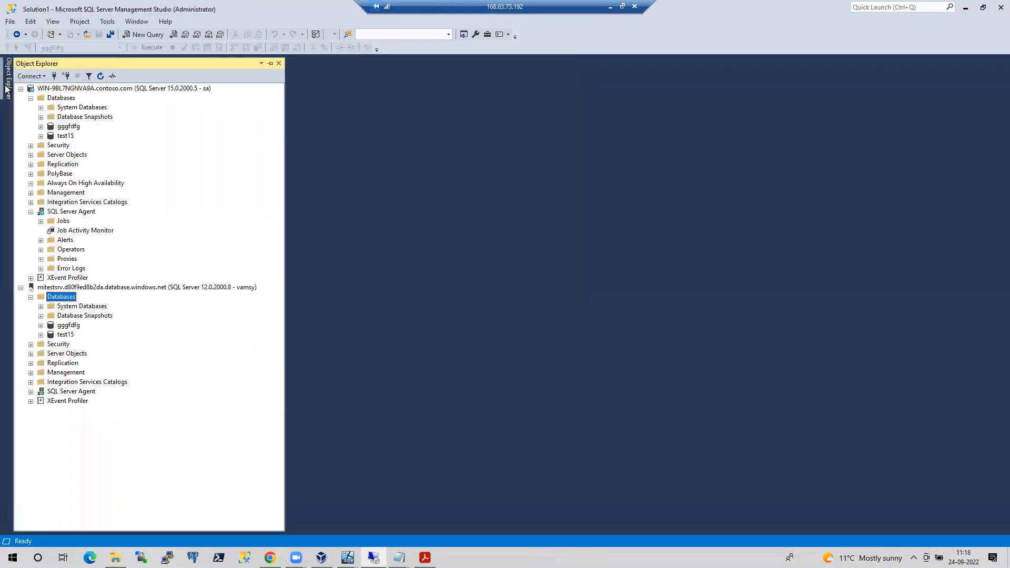
{"action": "right_click", "coordinate": [66, 327]}
{"action": "left_click", "coordinate": [104, 451]}
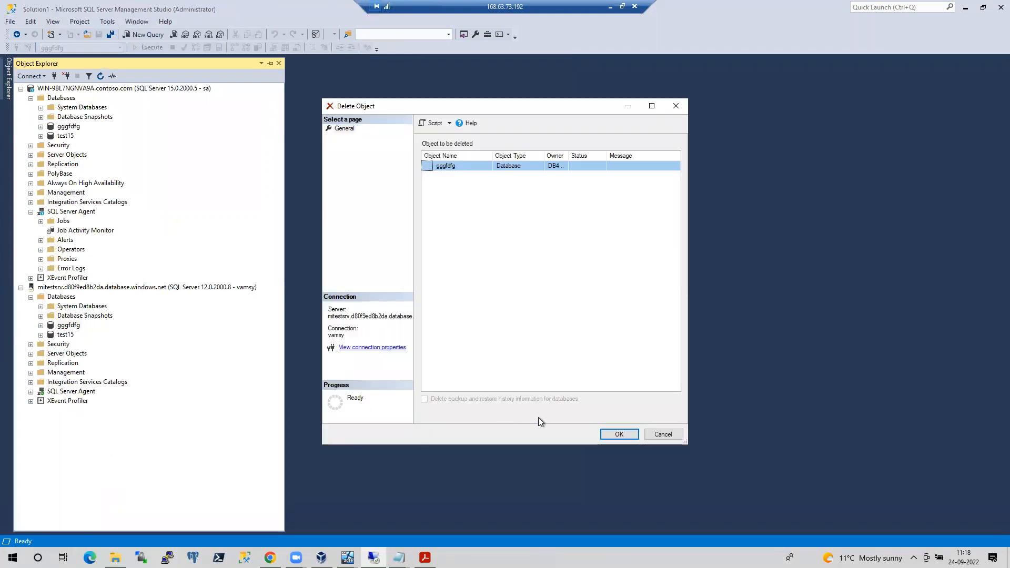
{"action": "left_click", "coordinate": [616, 434]}
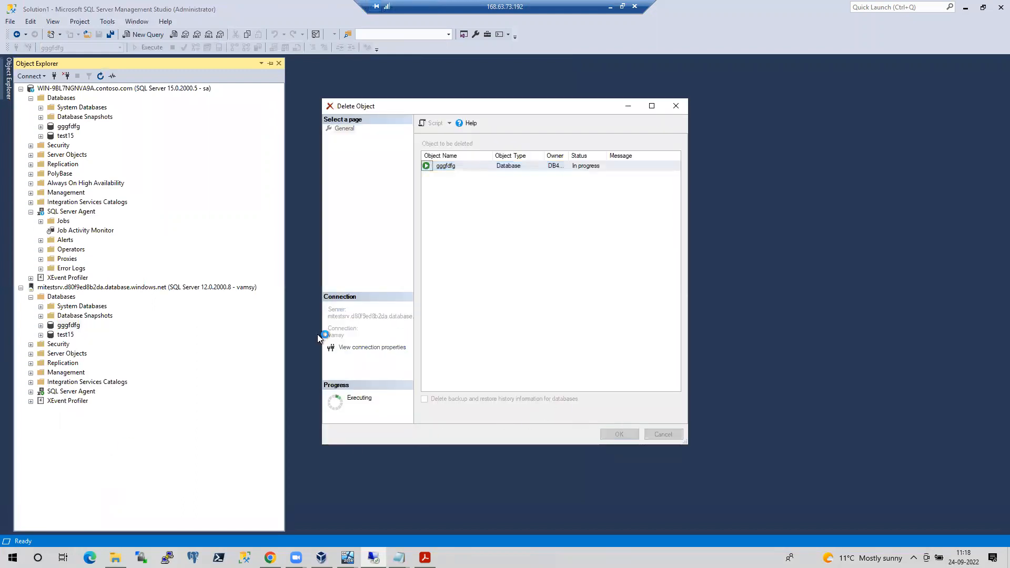
{"action": "right_click", "coordinate": [70, 335]}
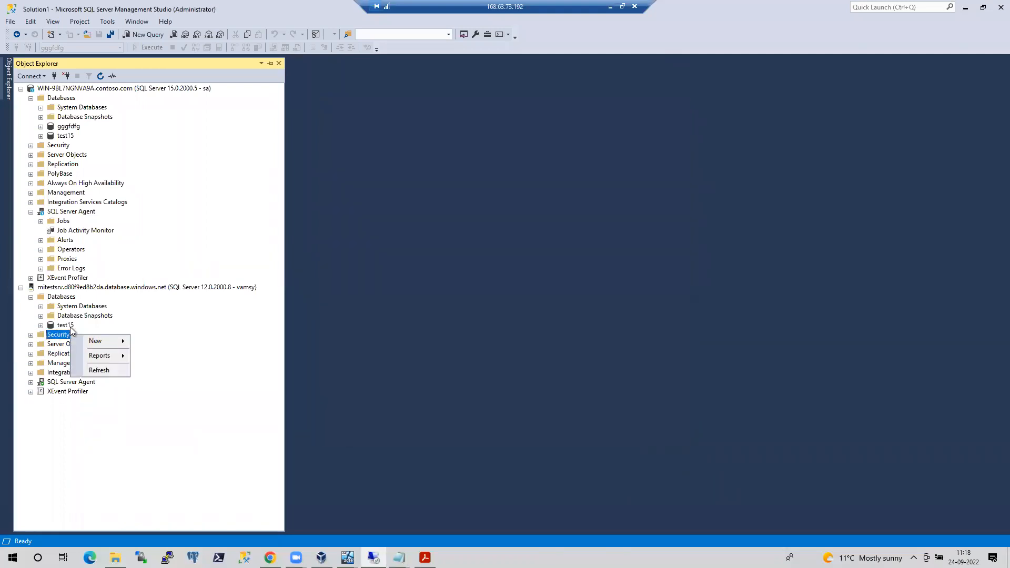
{"action": "right_click", "coordinate": [70, 325]}
{"action": "left_click", "coordinate": [106, 453]}
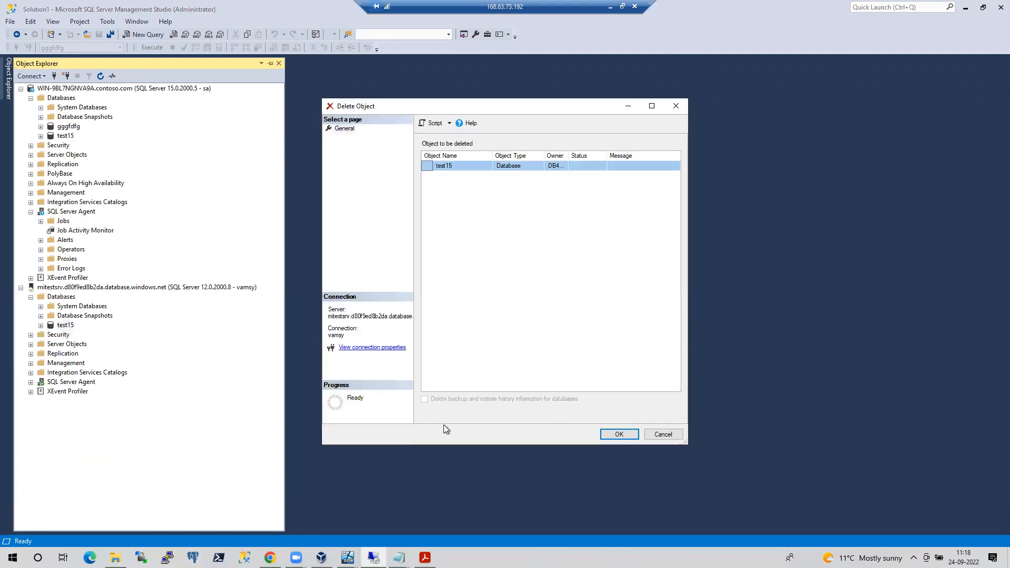
{"action": "left_click", "coordinate": [604, 434]}
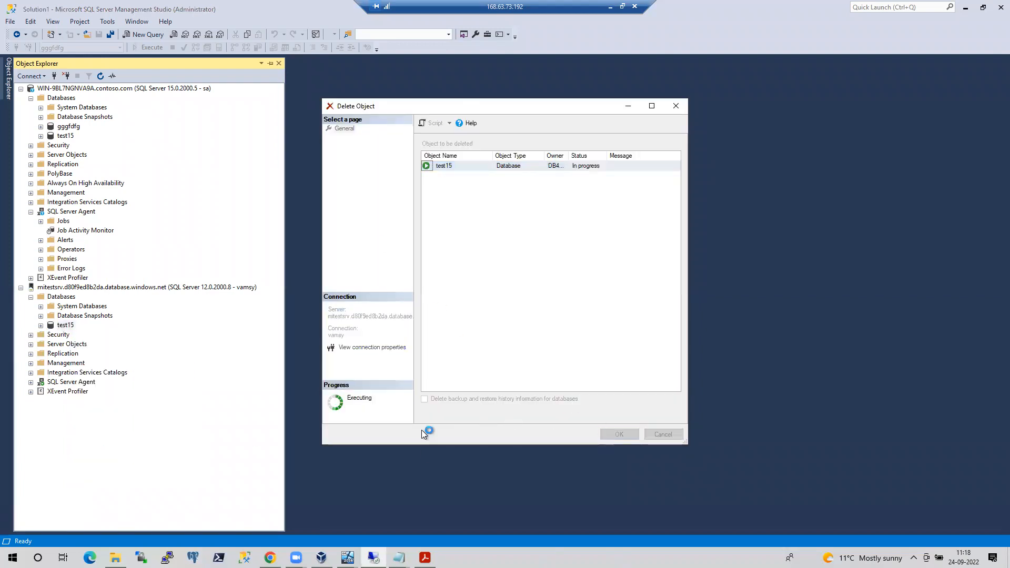
Enter 192.168.0.20 as the wizard's source SQL Server name
{"action": "left_click", "coordinate": [269, 558]}
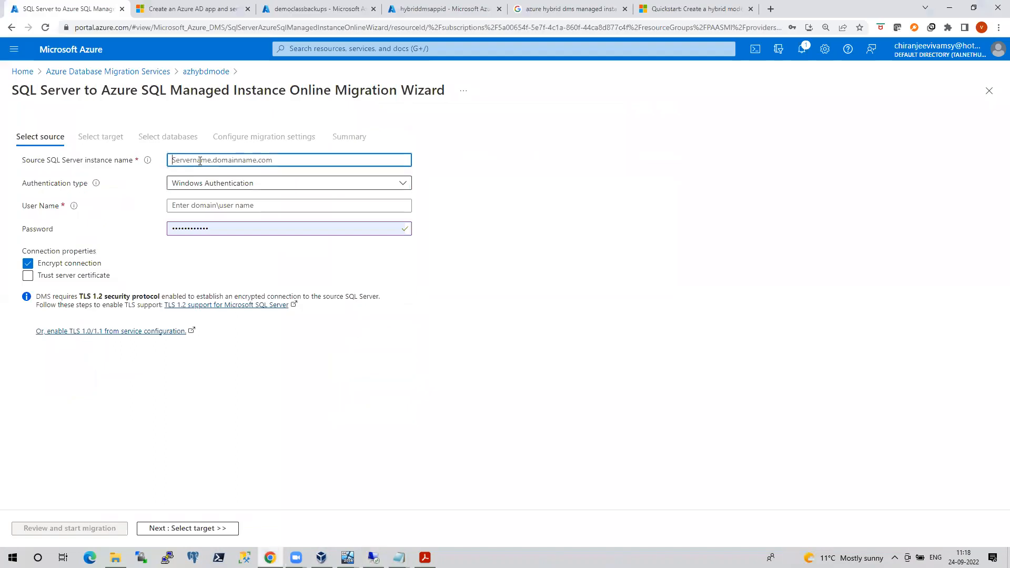
{"action": "type", "text": "192"}
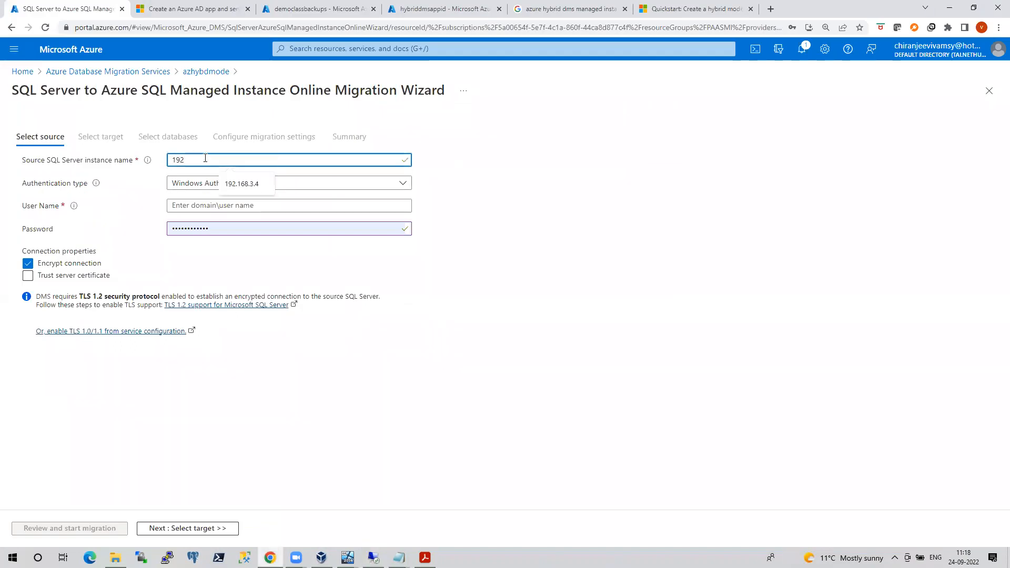
{"action": "type", "text": ".168.0.20"}
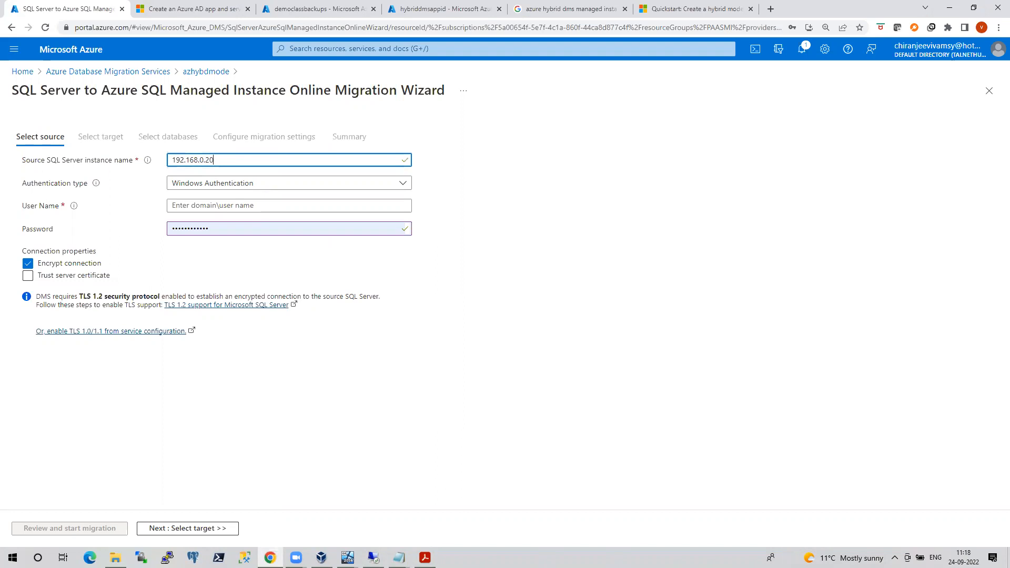
{"action": "left_click", "coordinate": [373, 557]}
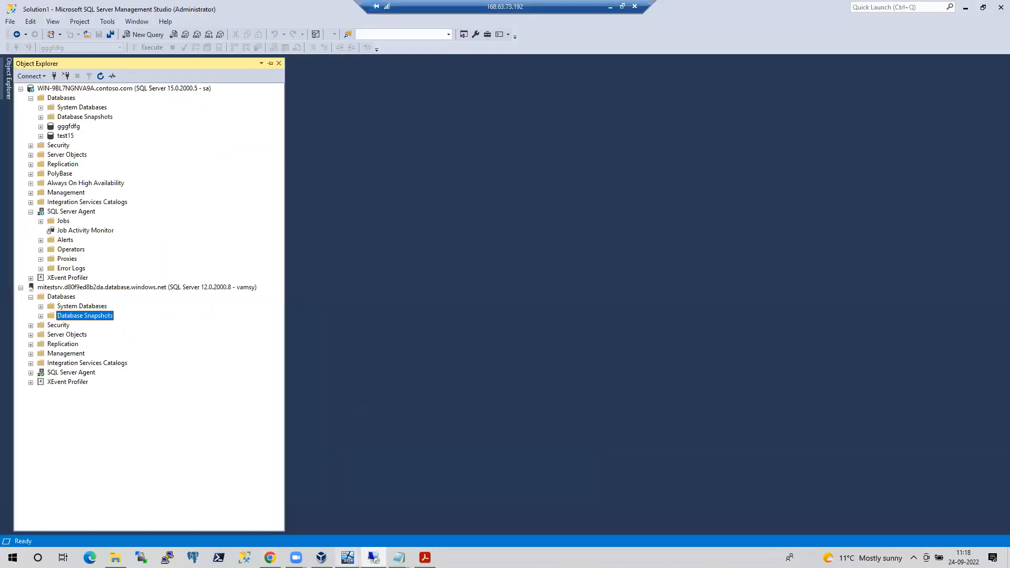
{"action": "mouse_move", "coordinate": [347, 558]}
{"action": "left_click", "coordinate": [374, 515]}
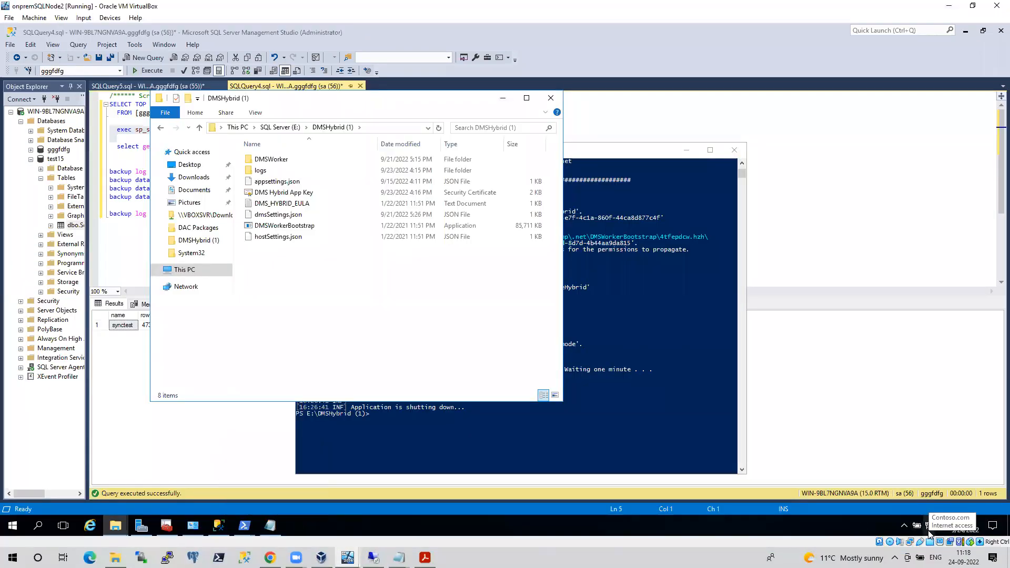
{"action": "left_click", "coordinate": [600, 87]}
{"action": "left_click", "coordinate": [270, 557]}
Use SQL Authentication with the sa login and its password, disable encryption, and continue
{"action": "left_click", "coordinate": [224, 187]}
{"action": "left_click", "coordinate": [213, 199]}
{"action": "left_click", "coordinate": [204, 206]}
{"action": "type", "text": "sa"}
{"action": "key", "text": "Tab"}
{"action": "type", "text": "P"}
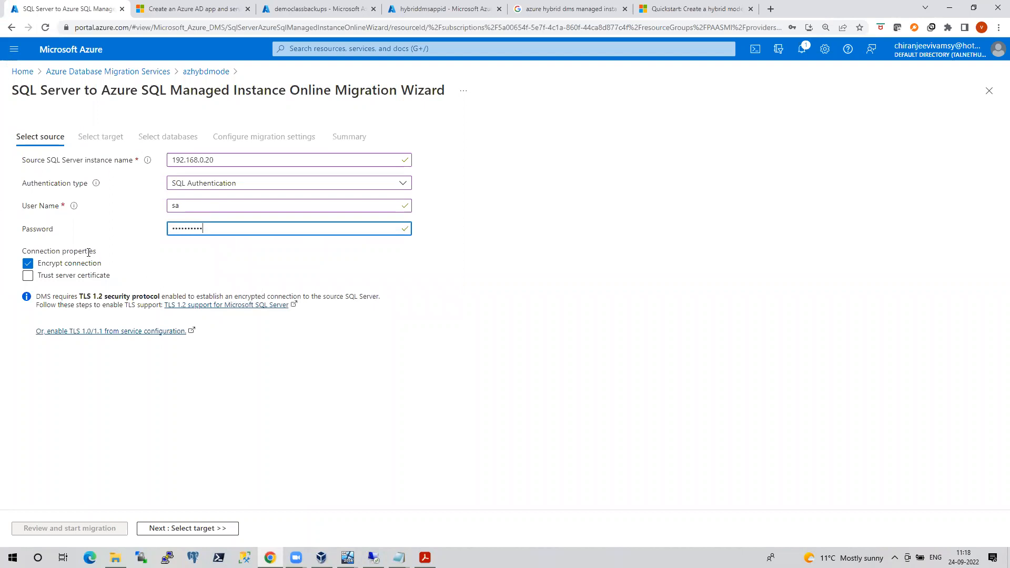
{"action": "left_click", "coordinate": [28, 263]}
{"action": "left_click", "coordinate": [156, 528]}
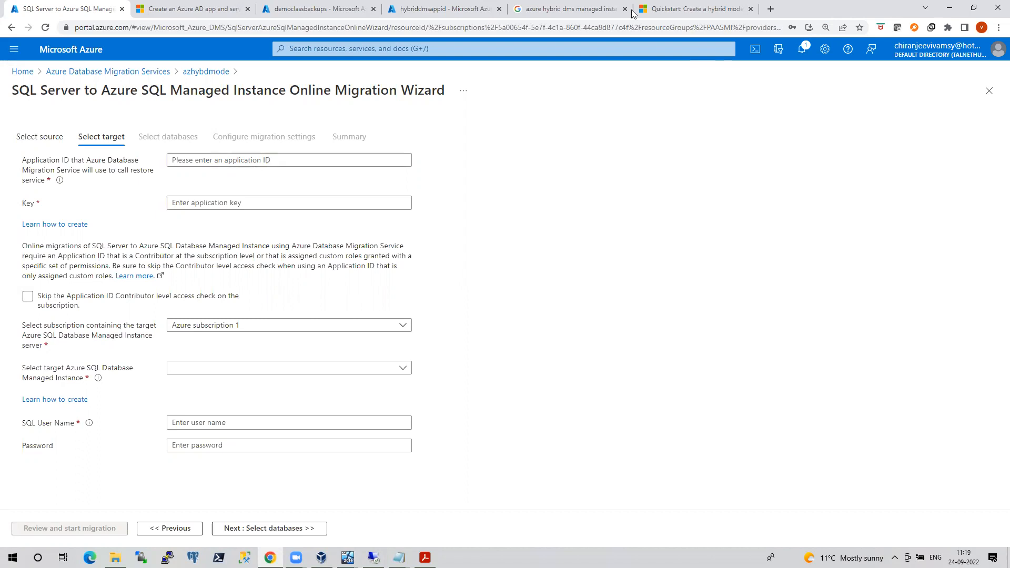
Paste hybriddmsappid's Application (client) ID into the wizard's Application ID field
{"action": "left_click", "coordinate": [444, 9]}
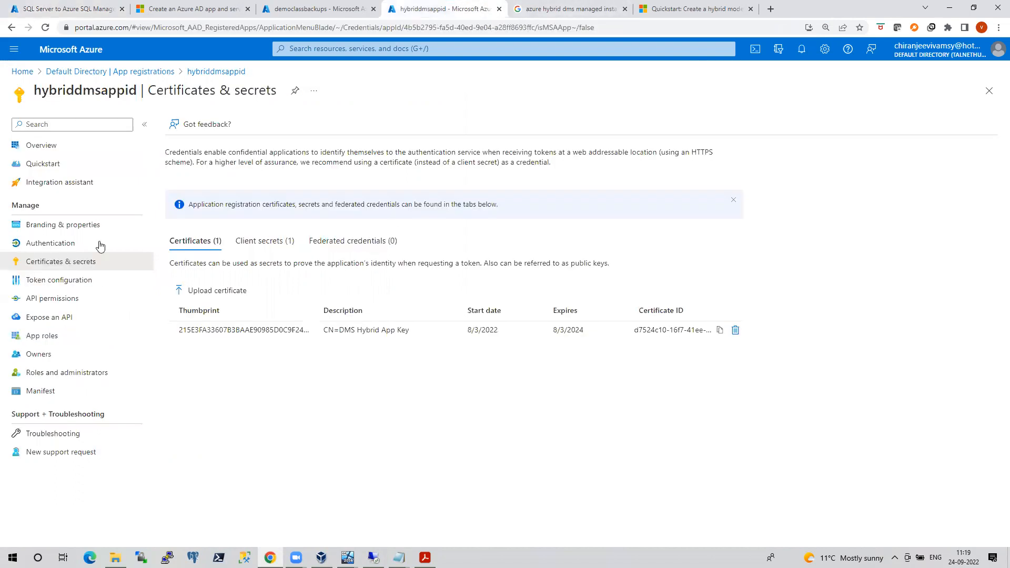
{"action": "left_click", "coordinate": [41, 146]}
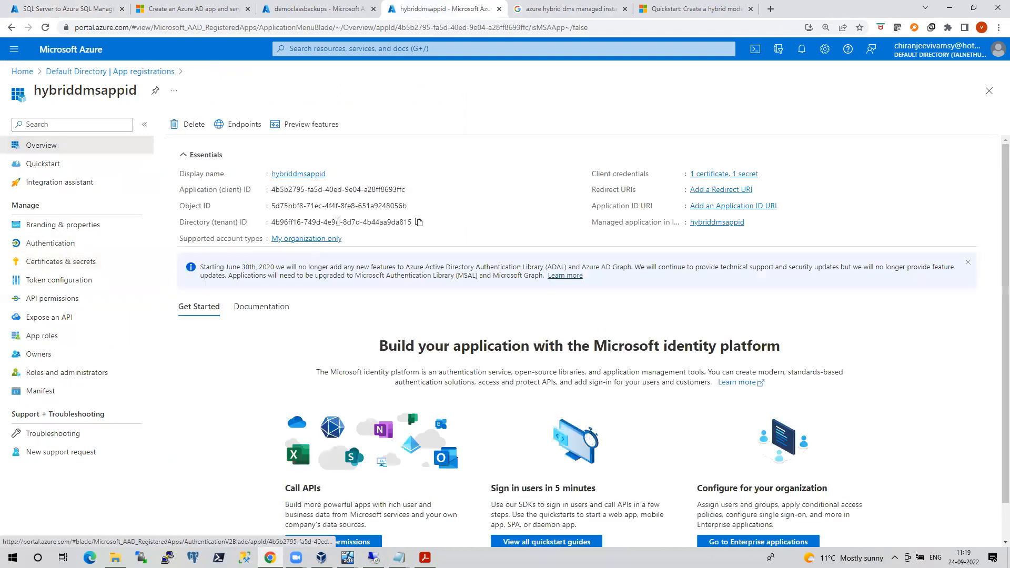
{"action": "left_click", "coordinate": [411, 191]}
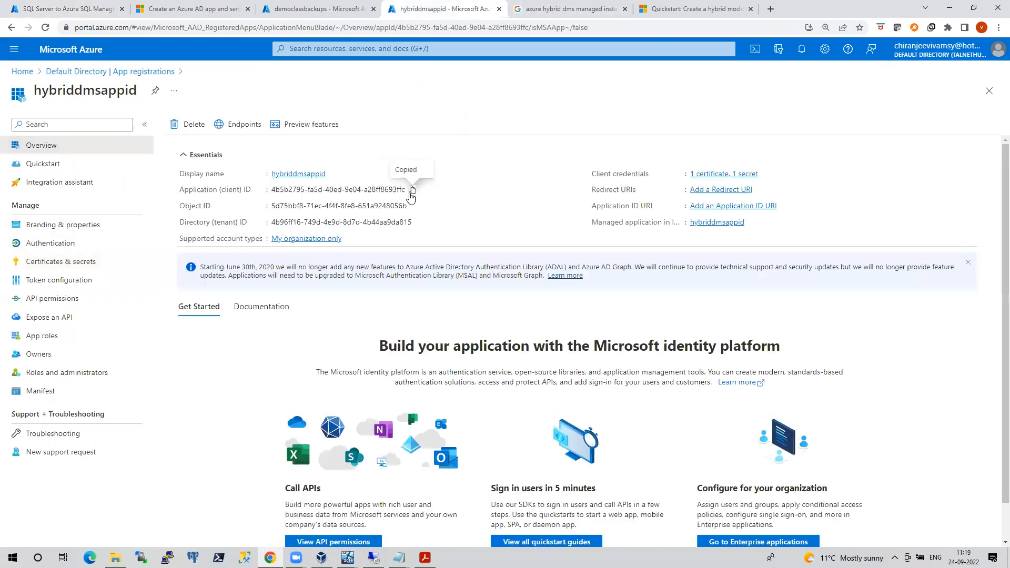
{"action": "left_click", "coordinate": [68, 9]}
{"action": "left_click", "coordinate": [194, 160]}
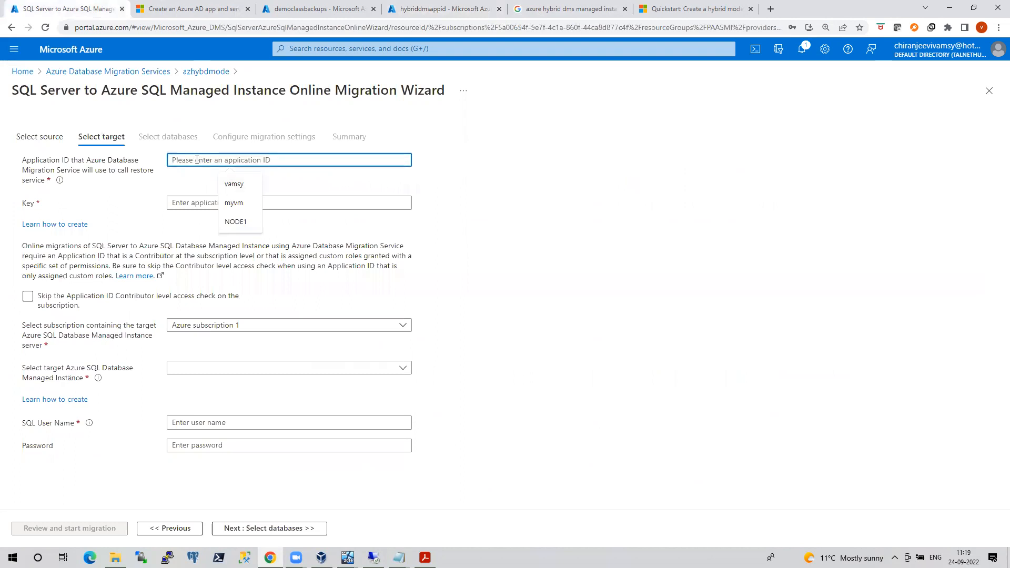
{"action": "key", "text": "ctrl+v"}
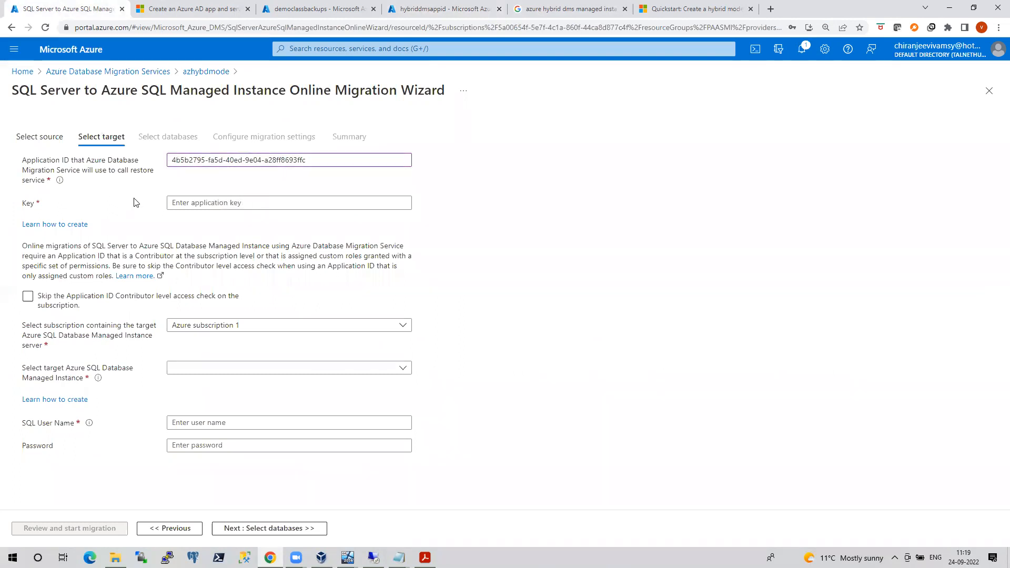
Open the app's Certificates & secrets page and review the hybrid dms.txt notes file
{"action": "left_click", "coordinate": [466, 10]}
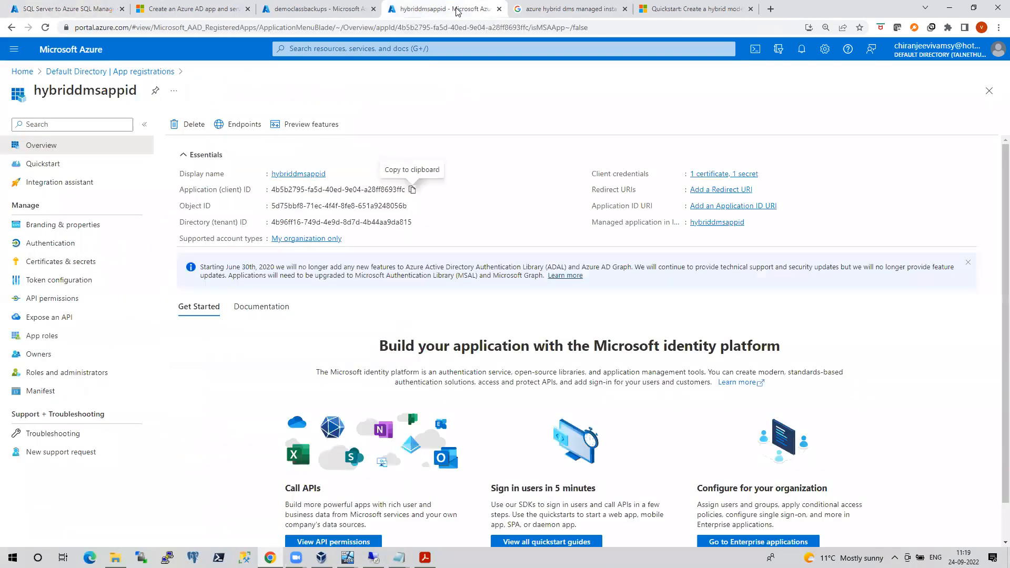
{"action": "left_click", "coordinate": [66, 265]}
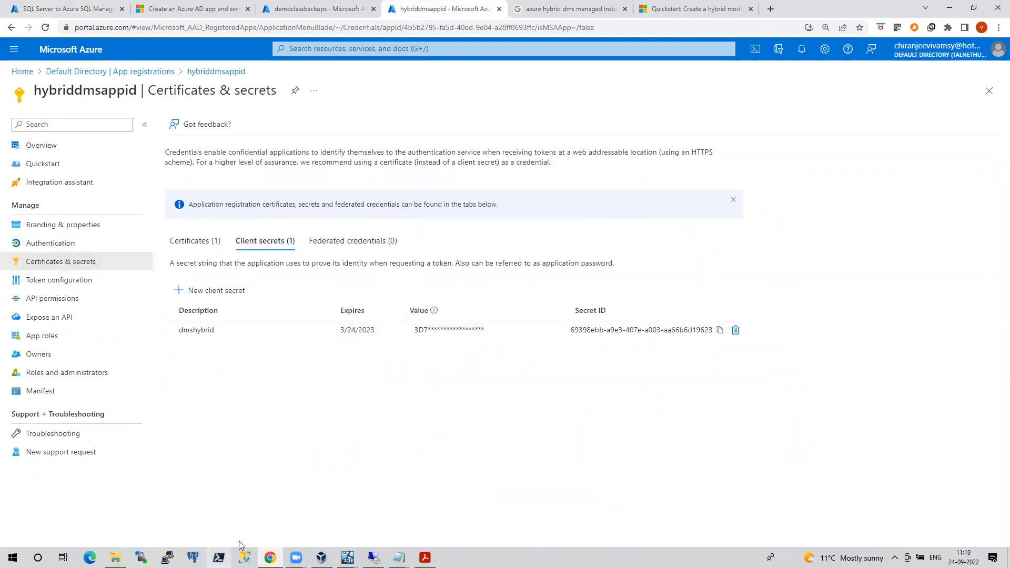
{"action": "left_click", "coordinate": [116, 557]}
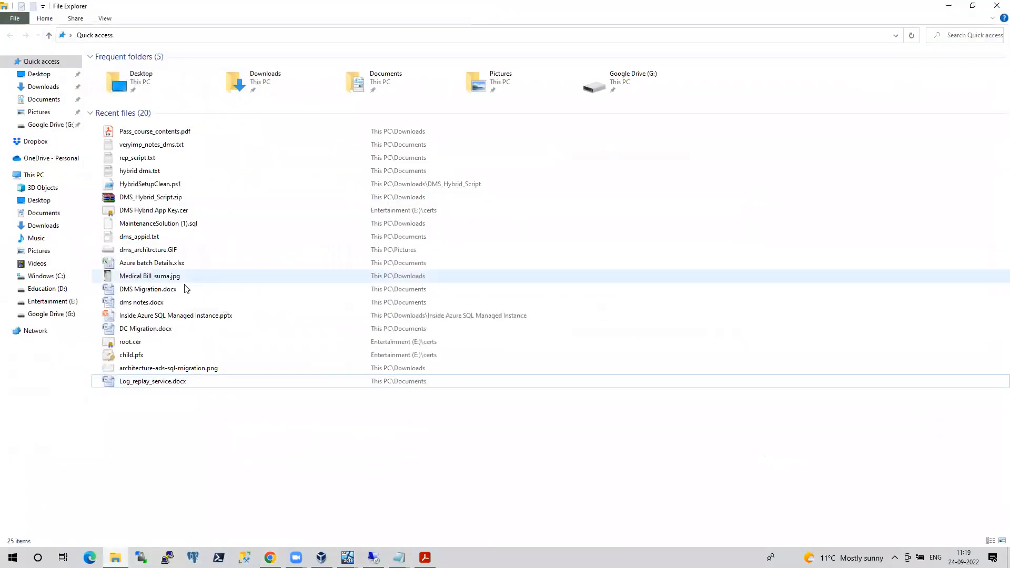
{"action": "double_click", "coordinate": [151, 171]}
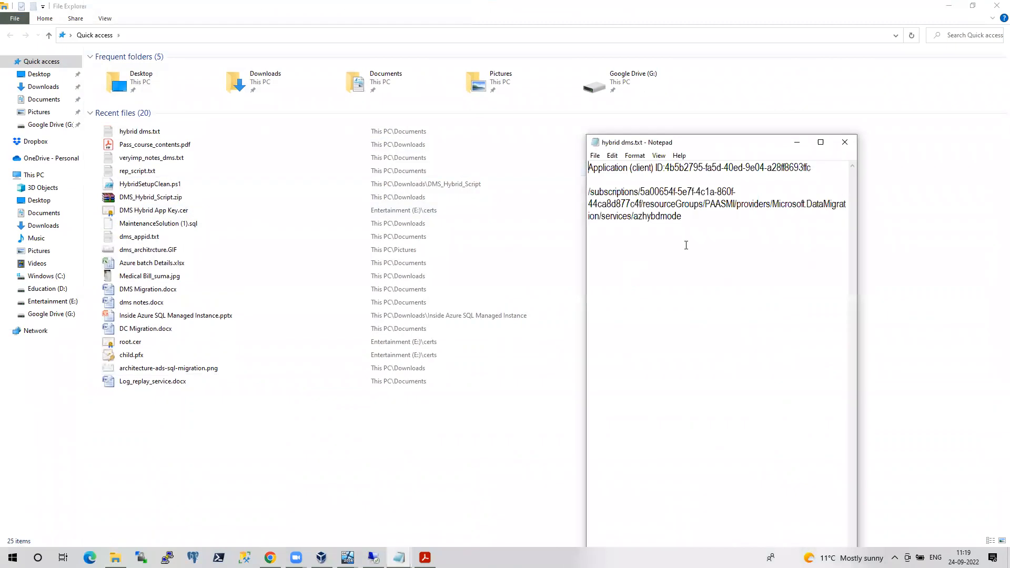
{"action": "left_click", "coordinate": [845, 142]}
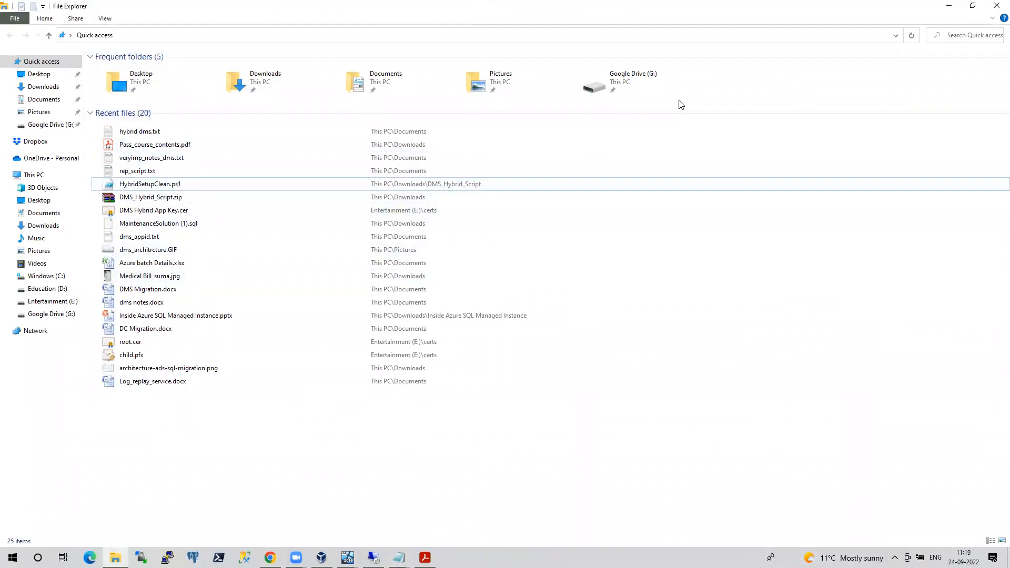
{"action": "left_click", "coordinate": [949, 6]}
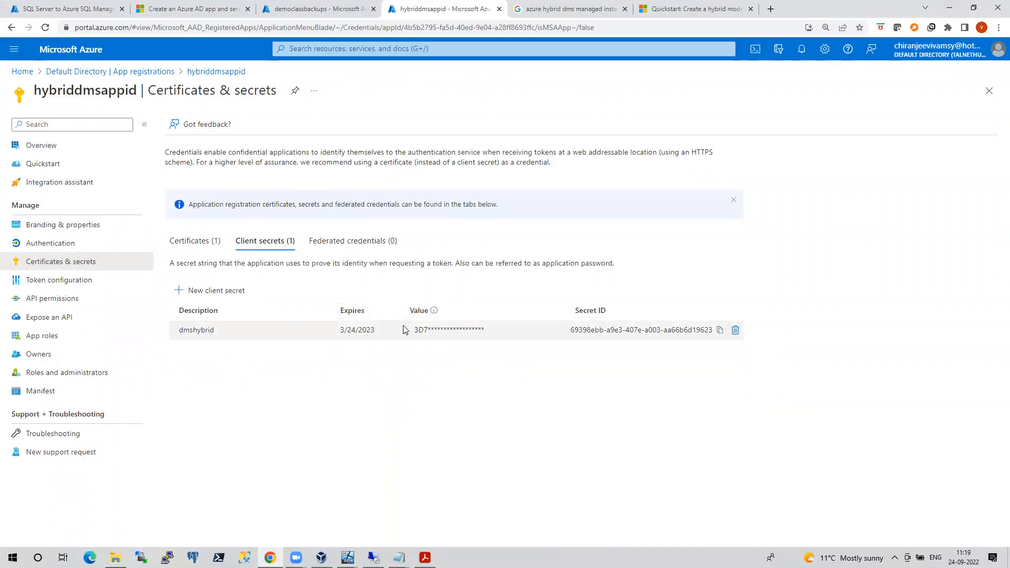
{"action": "left_click", "coordinate": [458, 328]}
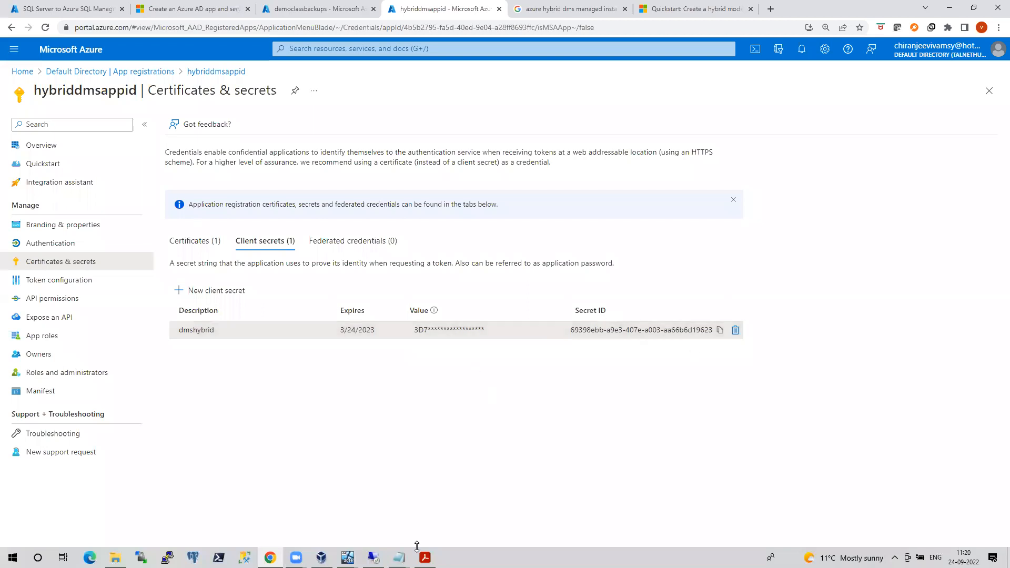
{"action": "left_click", "coordinate": [115, 558]}
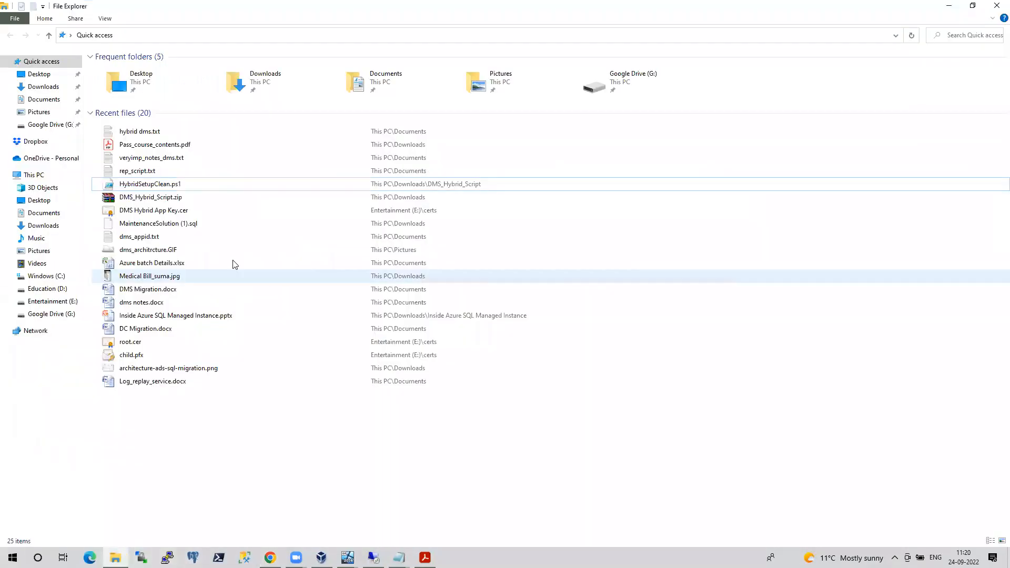
{"action": "double_click", "coordinate": [158, 161]}
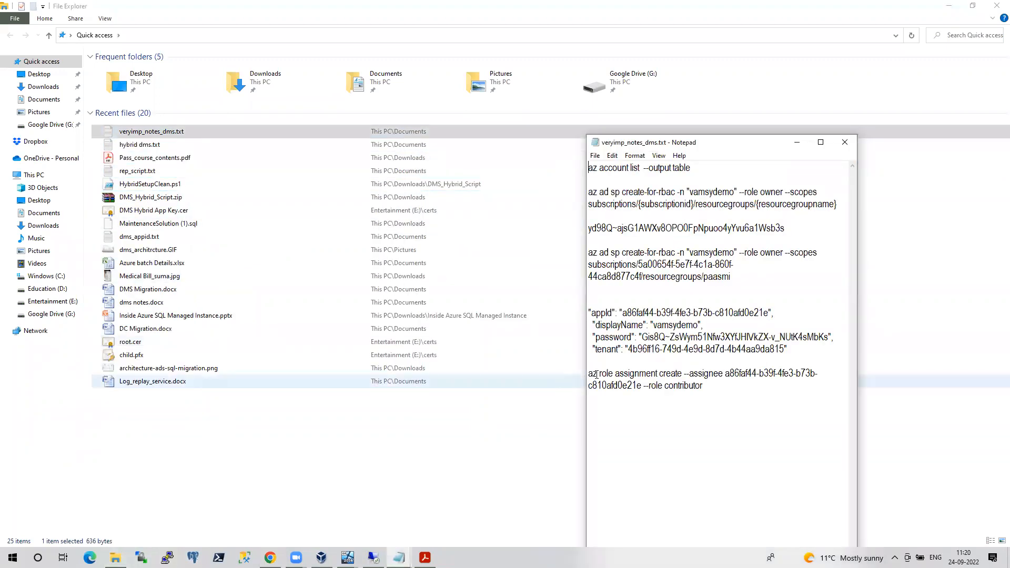
{"action": "left_click", "coordinate": [845, 142]}
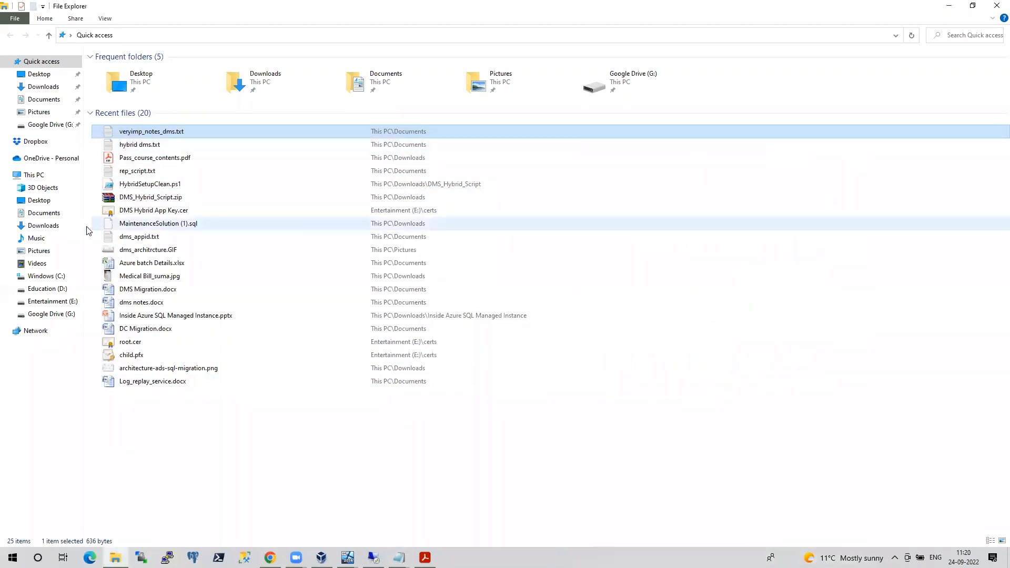
{"action": "double_click", "coordinate": [140, 145]}
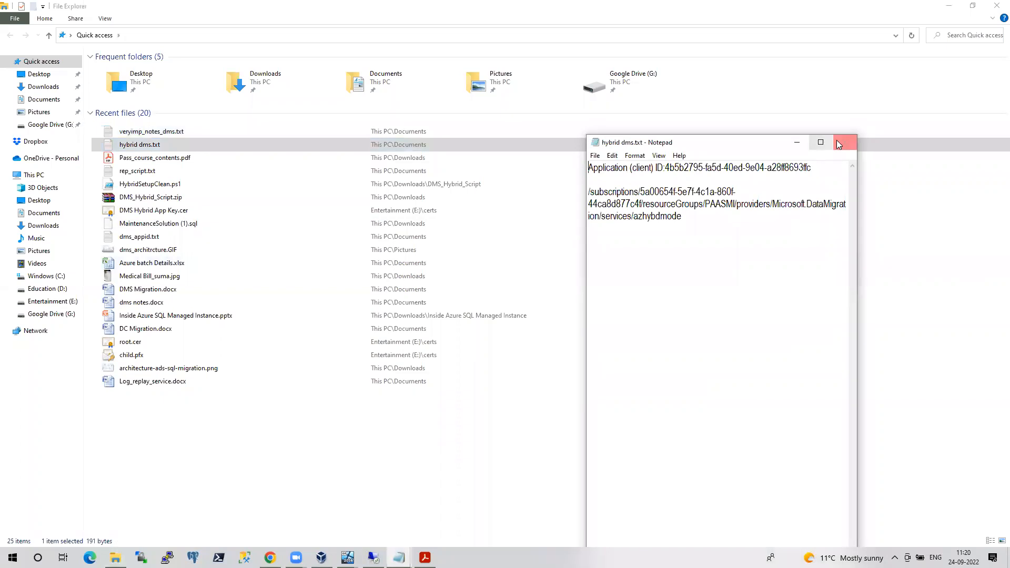
{"action": "left_click", "coordinate": [839, 145]}
{"action": "key", "text": "alt+Tab"}
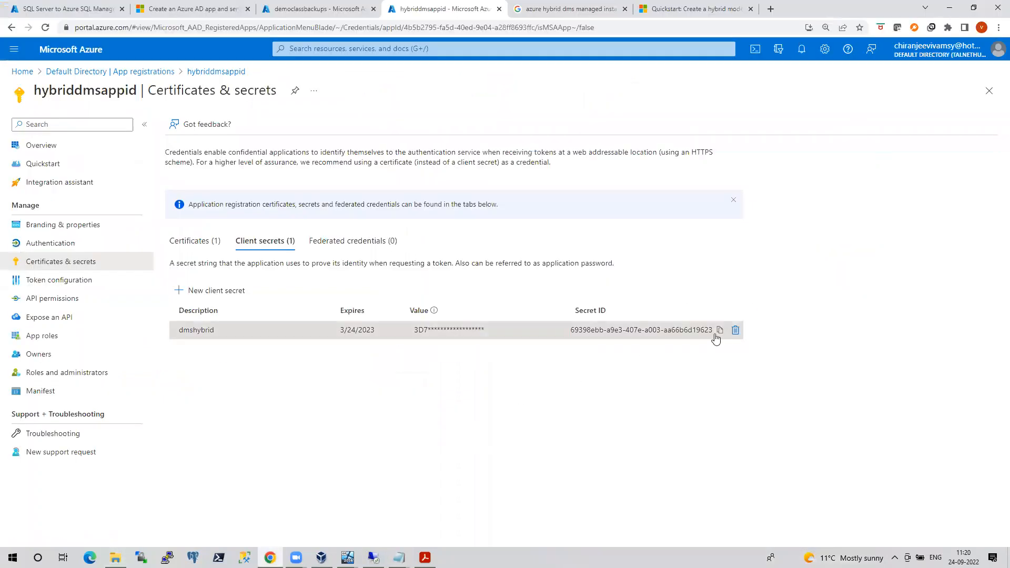
Delete the old dmshybrid client secret and begin adding a new one
{"action": "left_click", "coordinate": [736, 330]}
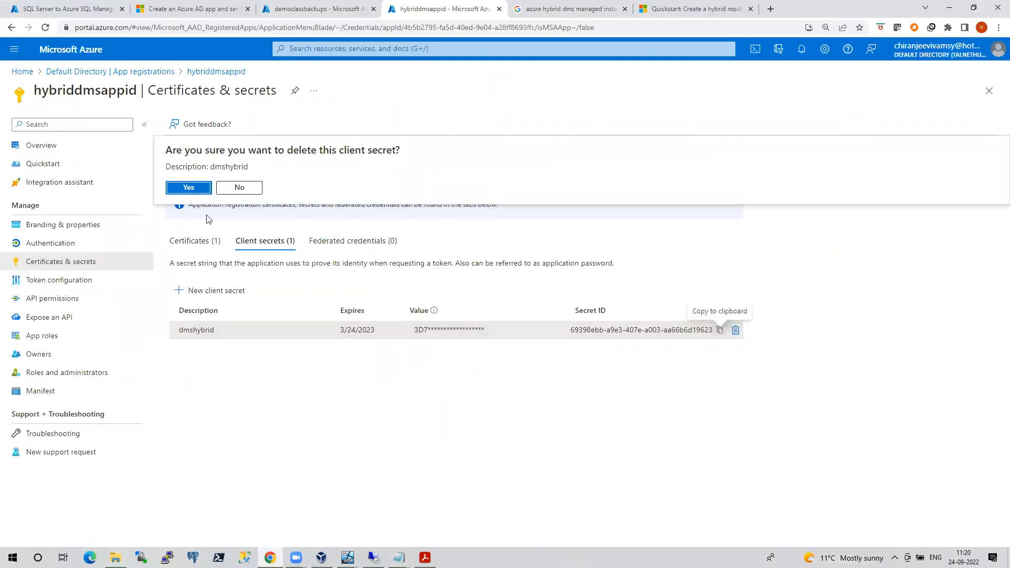
{"action": "left_click", "coordinate": [194, 189]}
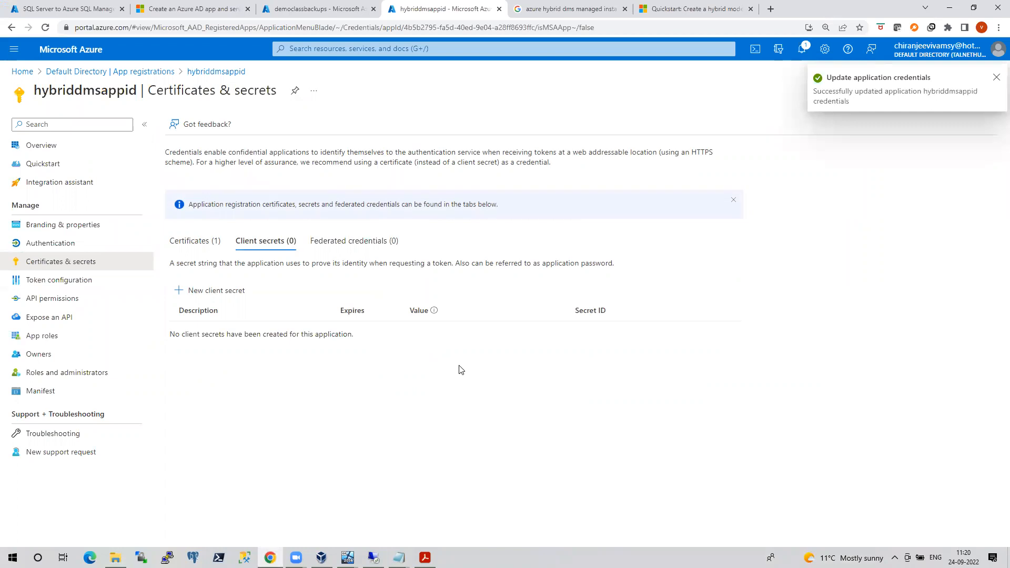
{"action": "left_click", "coordinate": [208, 293]}
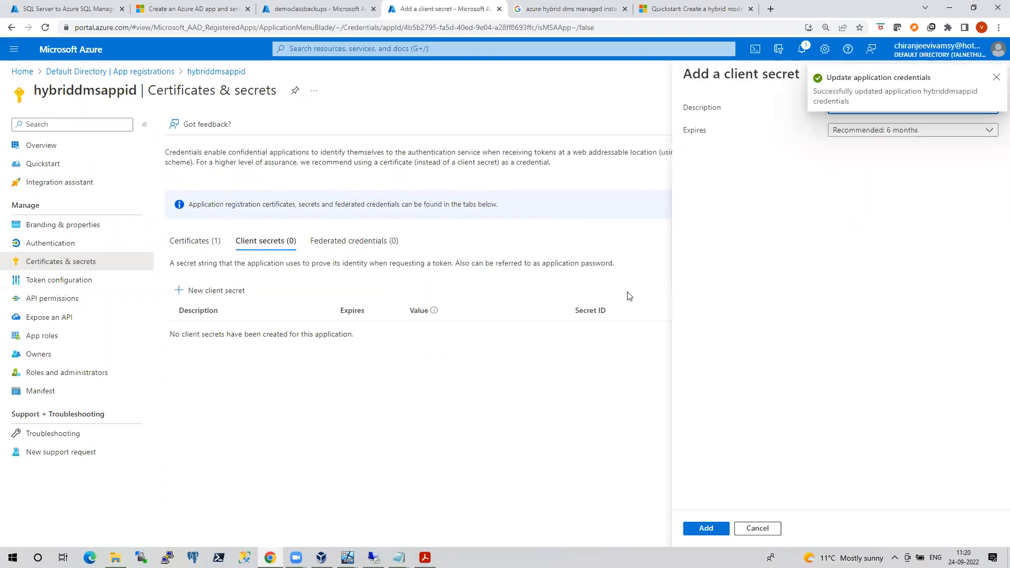
{"action": "left_click", "coordinate": [996, 78]}
Create the hyddemo client secret and copy its value over to the wizard
{"action": "left_click", "coordinate": [891, 105]}
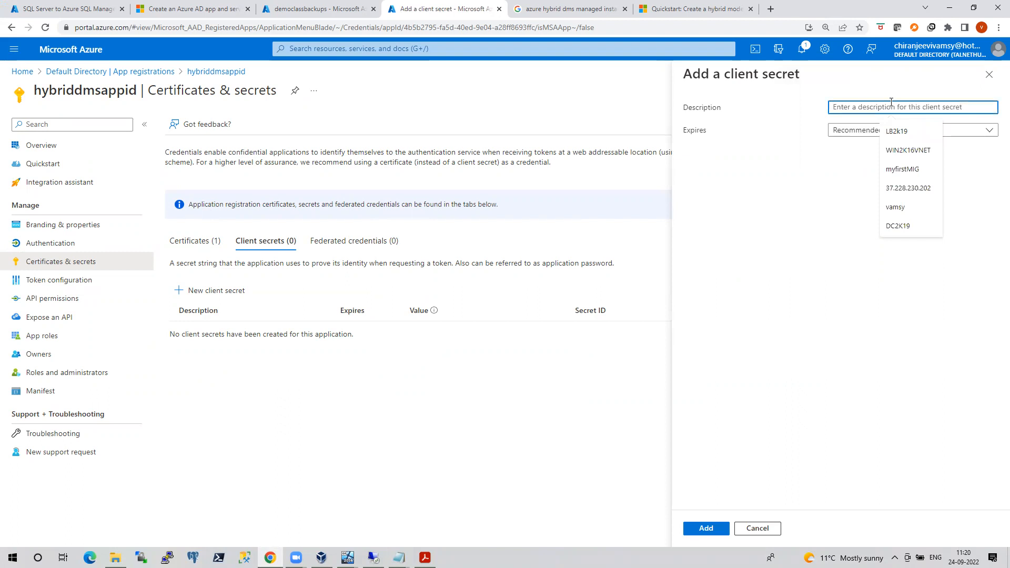
{"action": "type", "text": "hyddemo"}
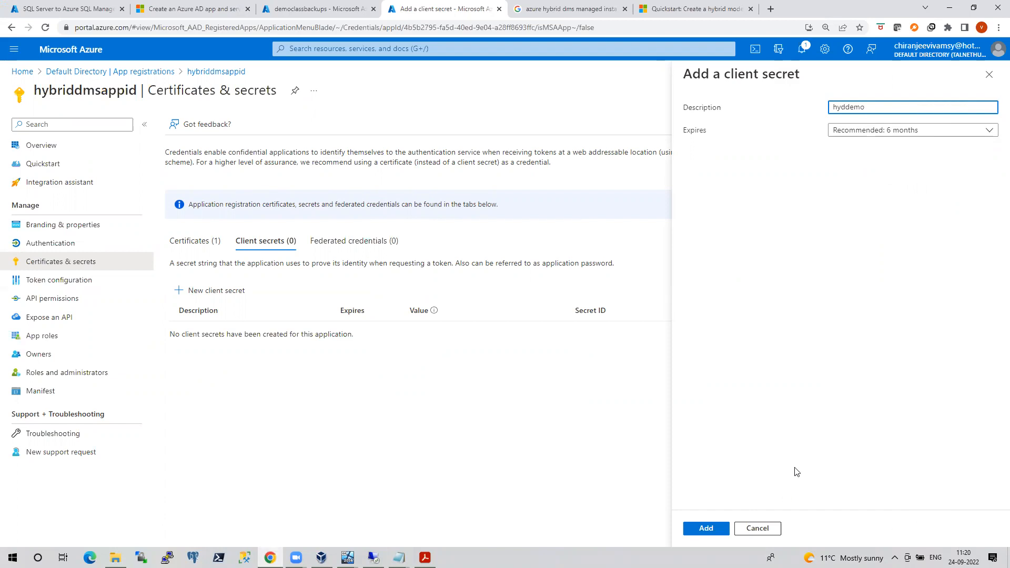
{"action": "left_click", "coordinate": [706, 526]}
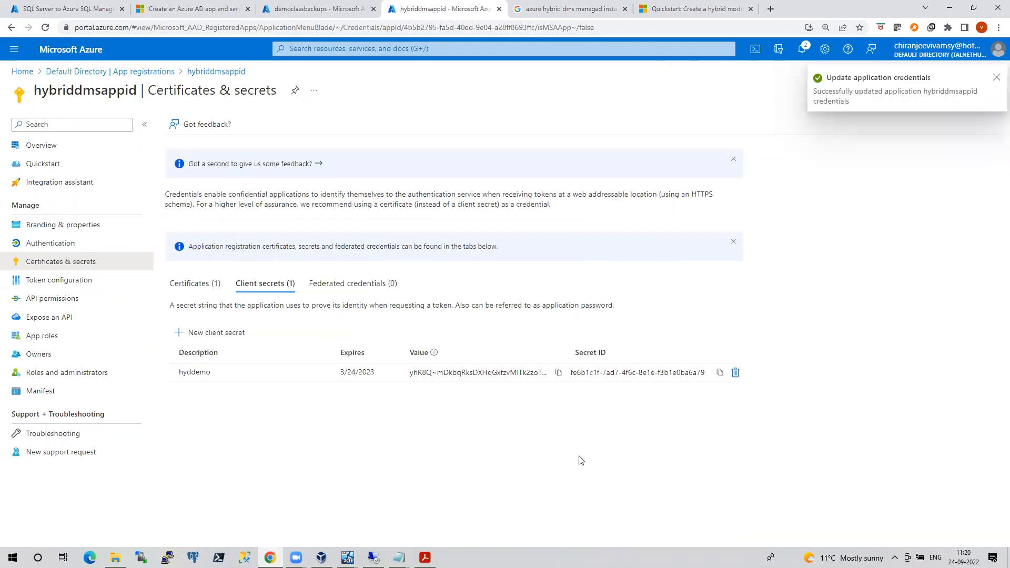
{"action": "left_click", "coordinate": [559, 374]}
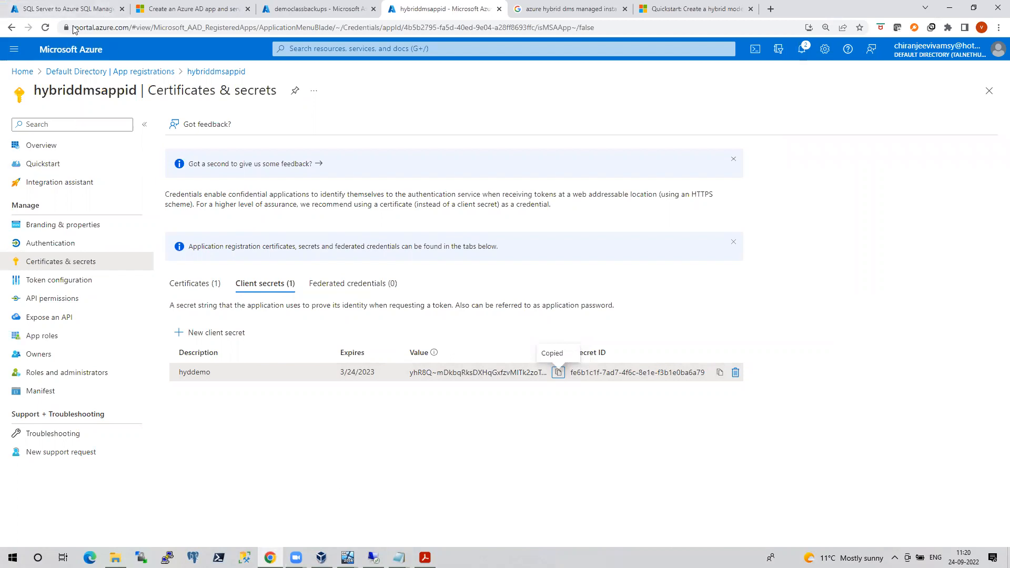
{"action": "left_click", "coordinate": [84, 9]}
{"action": "left_click", "coordinate": [209, 205]}
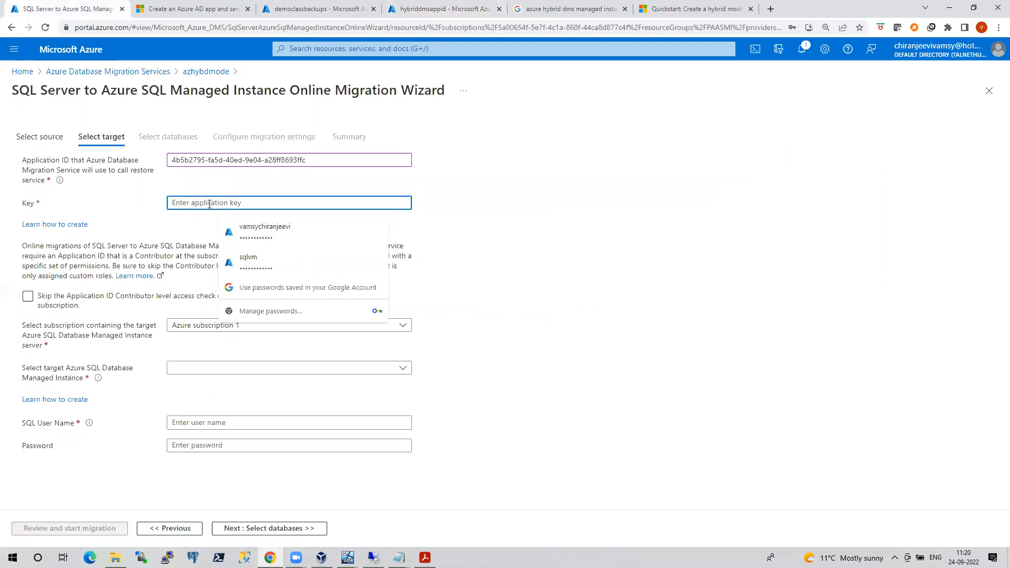
Paste the secret as application key, target mitestsrv, enter the SQL user name and password, and continue
{"action": "key", "text": "ctrl+v"}
{"action": "left_click", "coordinate": [231, 368]}
{"action": "left_click", "coordinate": [190, 409]}
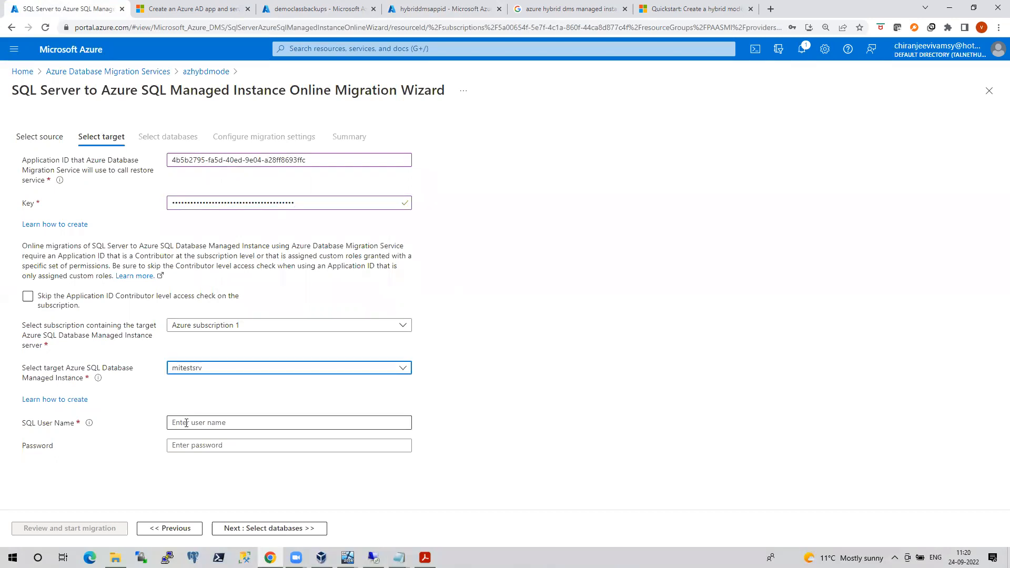
{"action": "left_click", "coordinate": [186, 423]}
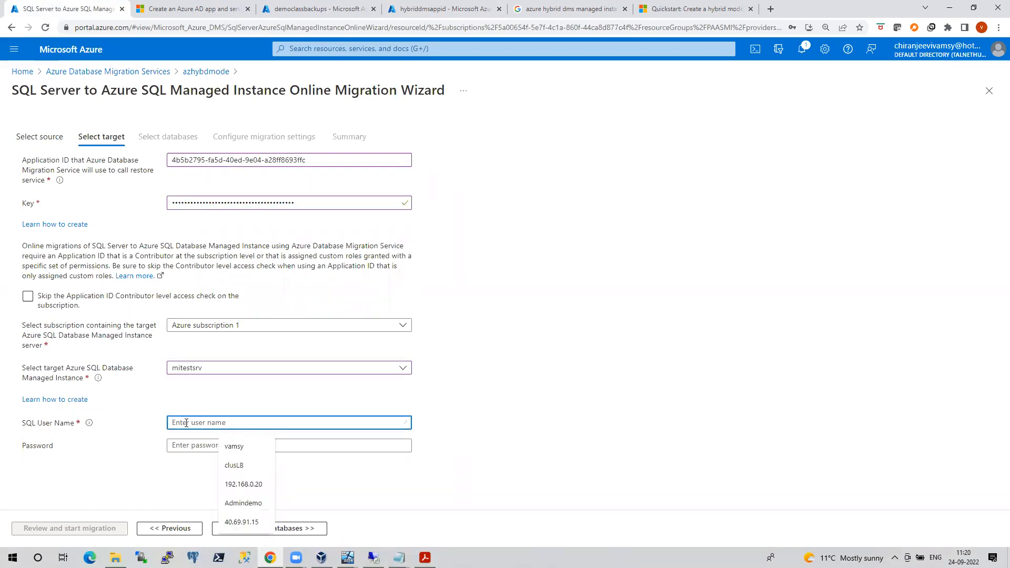
{"action": "type", "text": "vamsy"}
{"action": "key", "text": "Tab"}
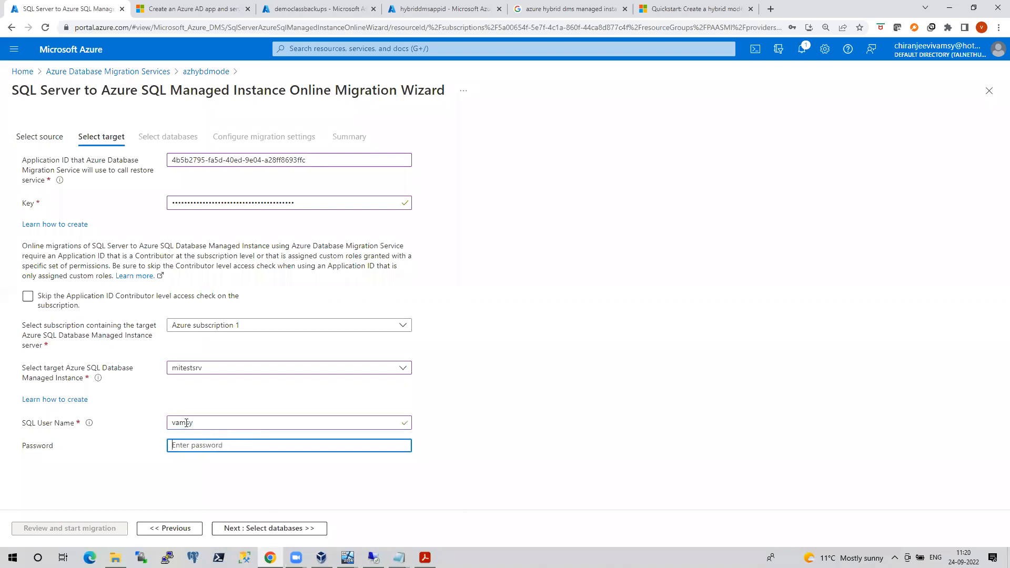
{"action": "type", "text": "••••••••"}
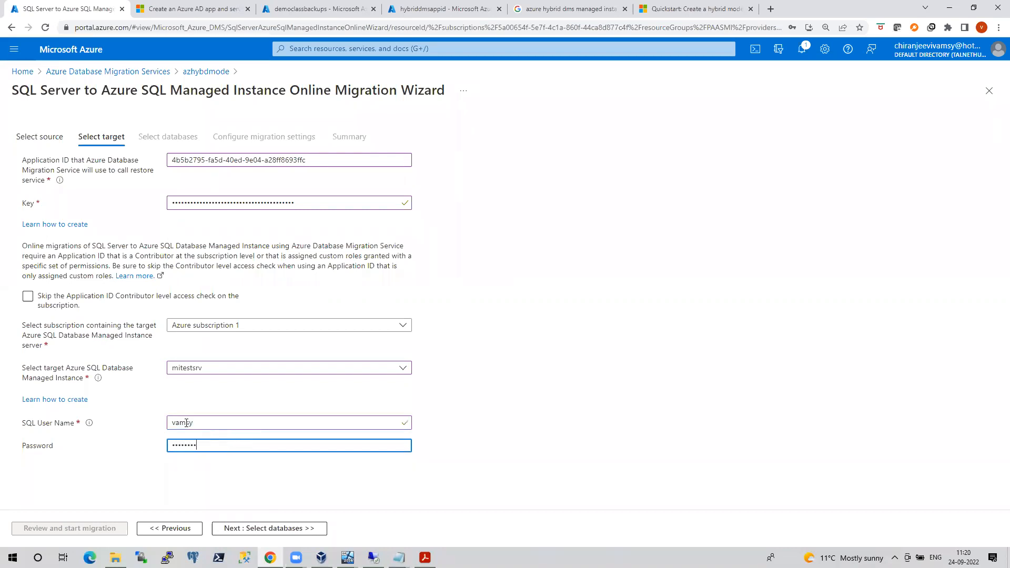
{"action": "type", "text": "•••"}
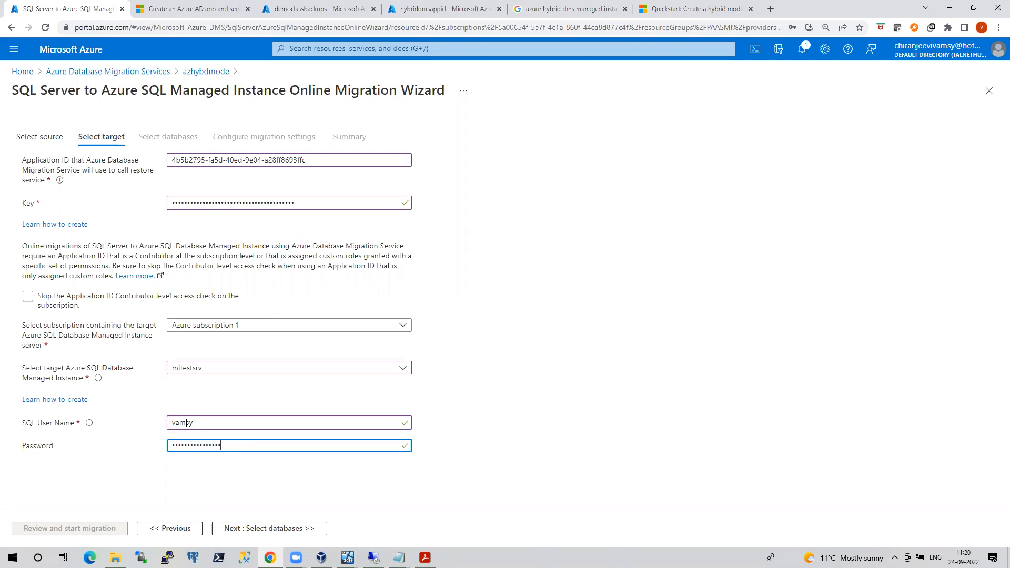
{"action": "left_click", "coordinate": [271, 530]}
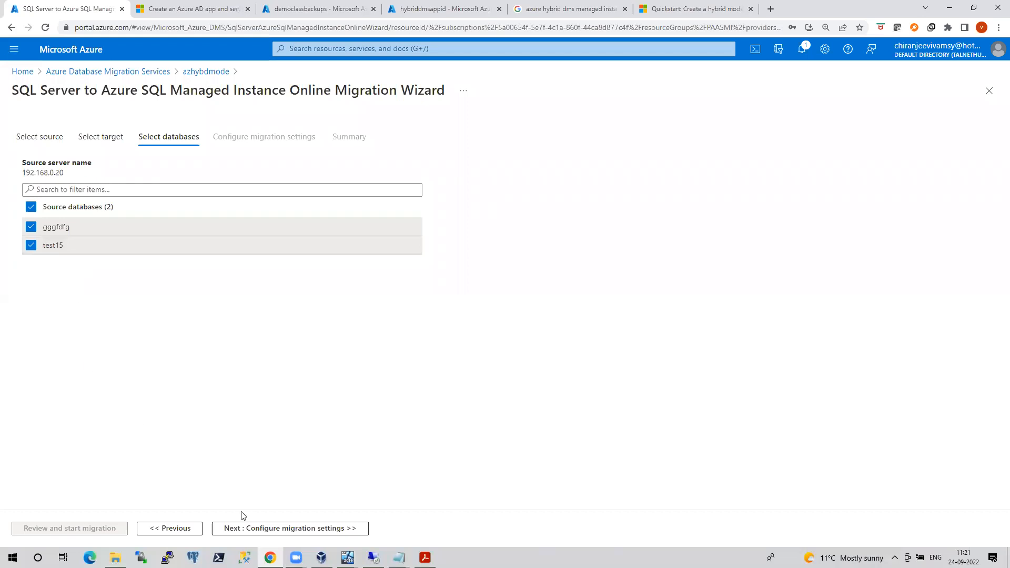
Advance to migration settings and enter \\192.168.0.20\backups as the network share location
{"action": "left_click", "coordinate": [261, 529]}
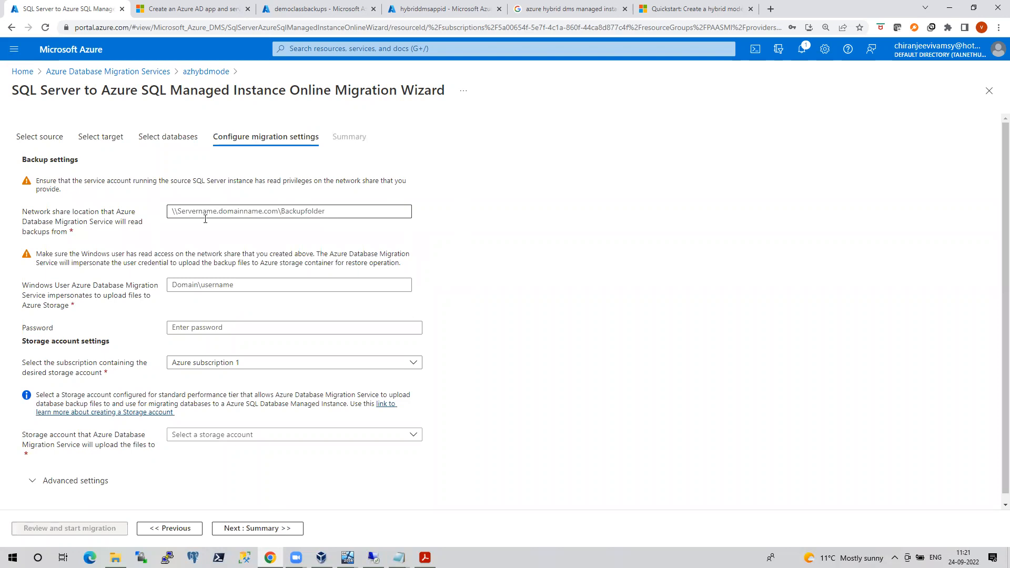
{"action": "left_click", "coordinate": [191, 213]}
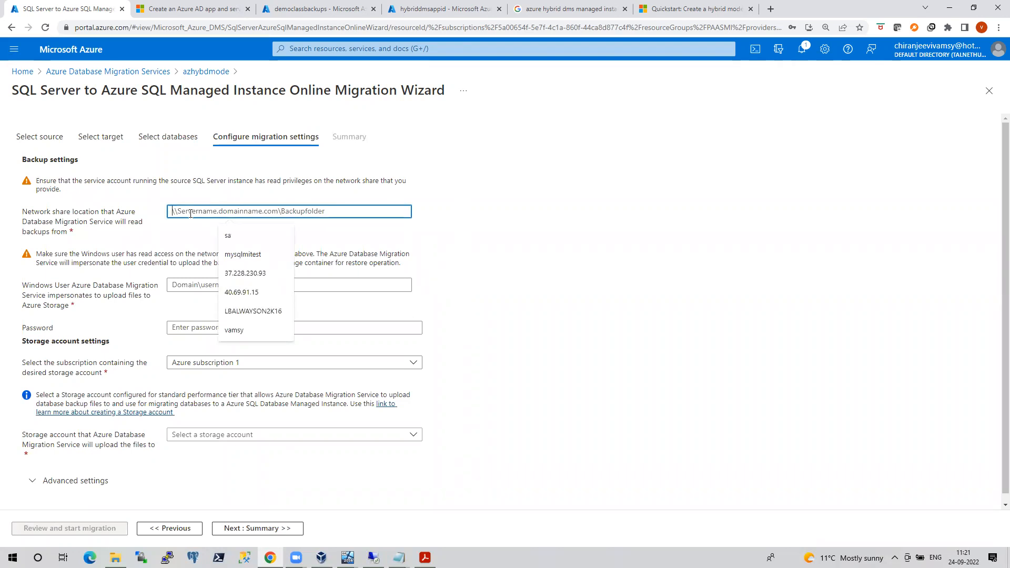
{"action": "type", "text": "\\"}
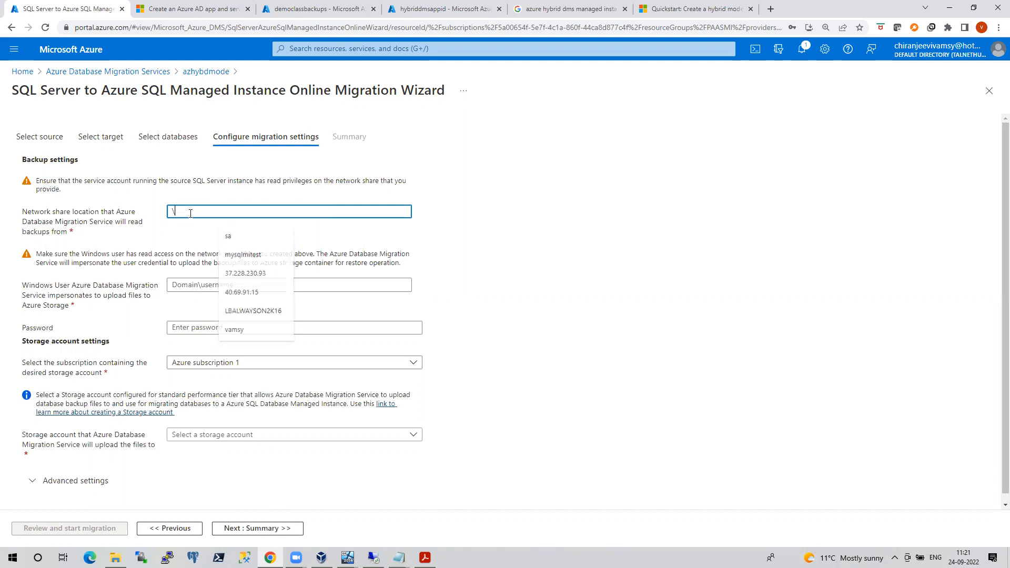
{"action": "type", "text": "192.168.0.20"}
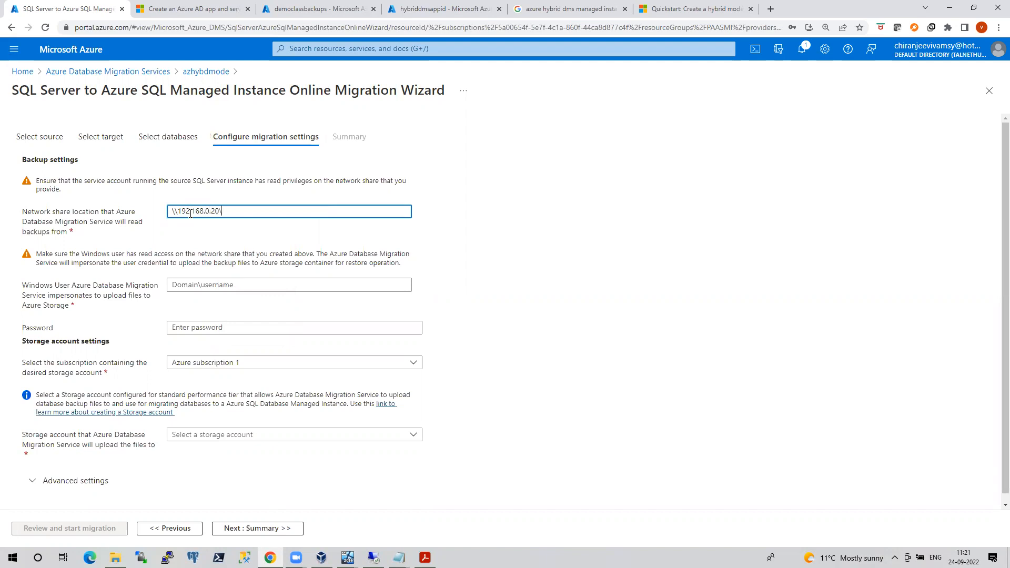
{"action": "type", "text": "\\backups\\"}
Permanently delete all existing files in the backups folder on onpremSQLNode2
{"action": "left_click", "coordinate": [374, 558]}
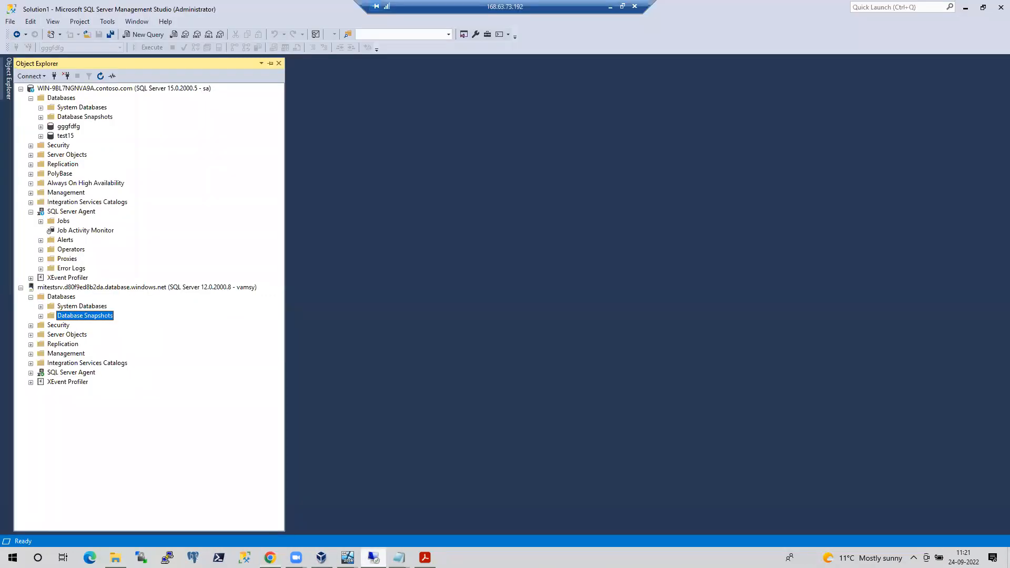
{"action": "mouse_move", "coordinate": [347, 558]}
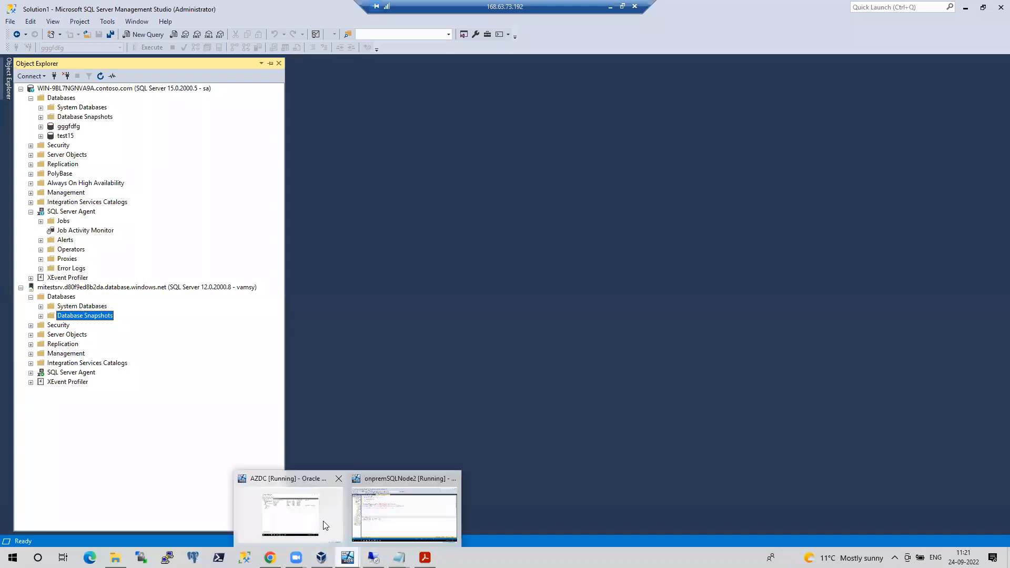
{"action": "left_click", "coordinate": [323, 522]}
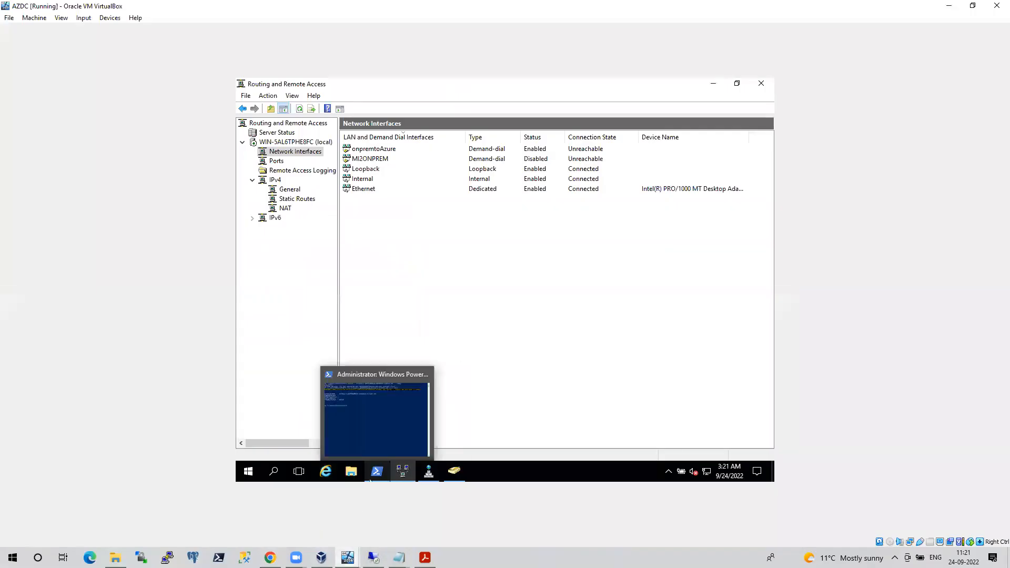
{"action": "left_click", "coordinate": [392, 513]}
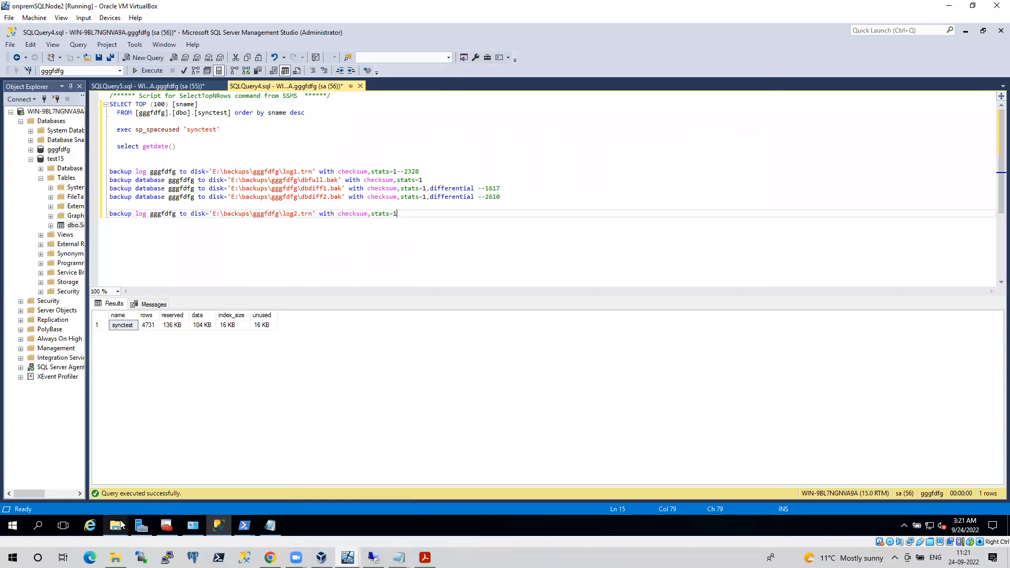
{"action": "mouse_move", "coordinate": [115, 526]}
{"action": "left_click", "coordinate": [47, 488]}
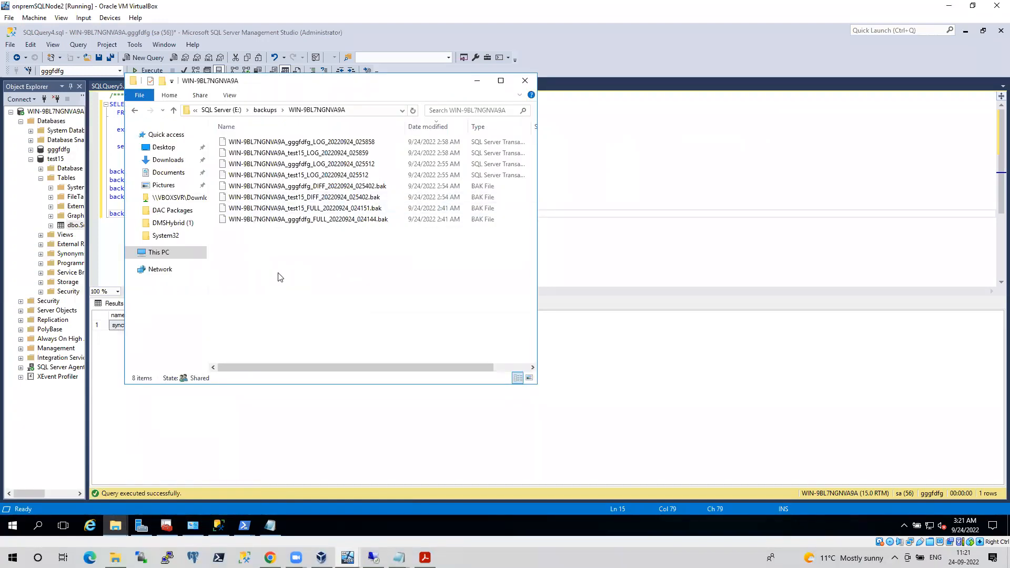
{"action": "key", "text": "ctrl+a"}
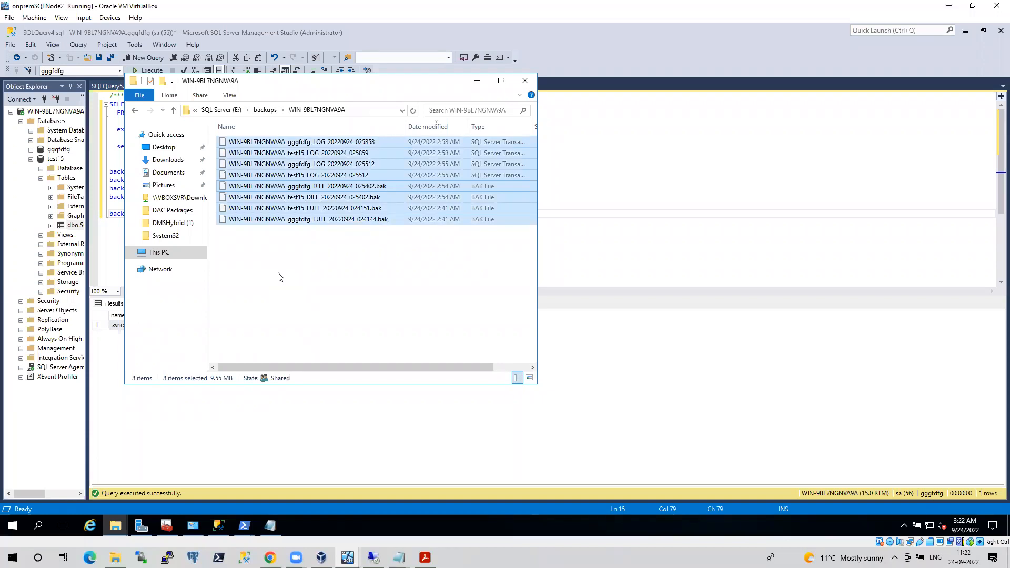
{"action": "key", "text": "shift+Delete"}
{"action": "key", "text": "Return"}
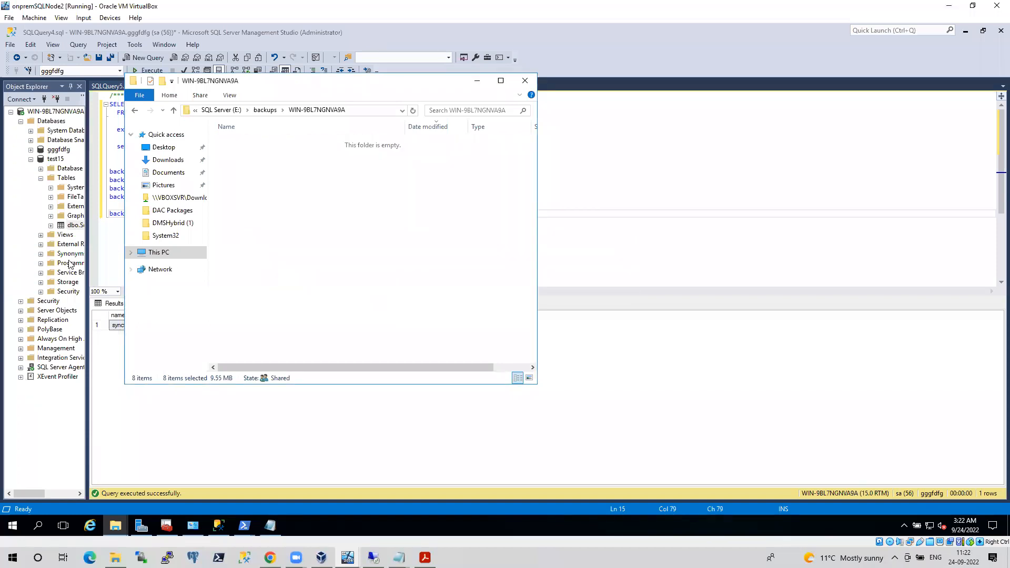
Run the DatabaseBackup - USER_DATABASES - FULL job from Job Activity Monitor and check the backups folder
{"action": "left_click", "coordinate": [30, 159]}
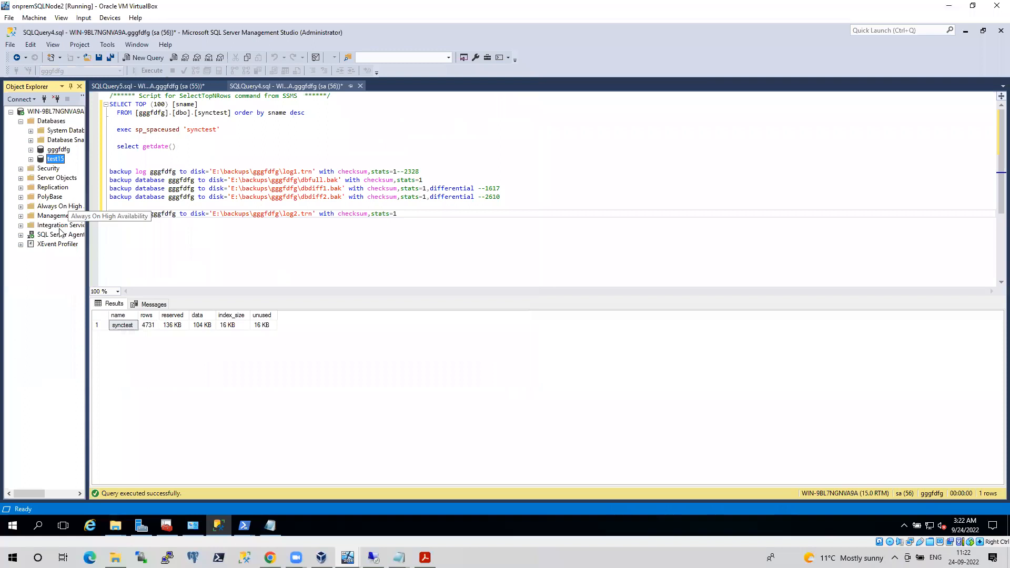
{"action": "double_click", "coordinate": [60, 235]}
{"action": "double_click", "coordinate": [68, 253]}
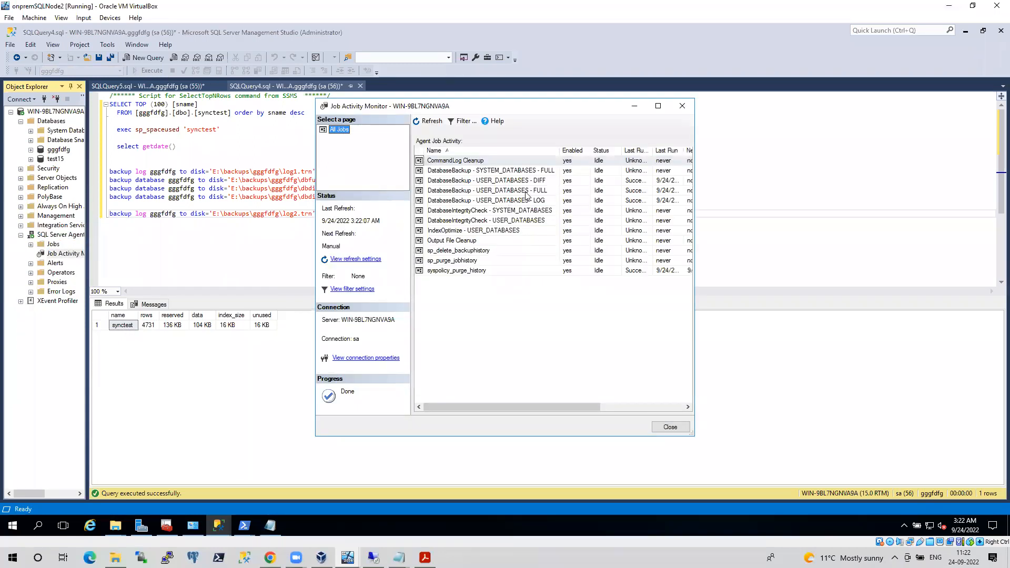
{"action": "right_click", "coordinate": [527, 191]}
{"action": "left_click", "coordinate": [540, 198]}
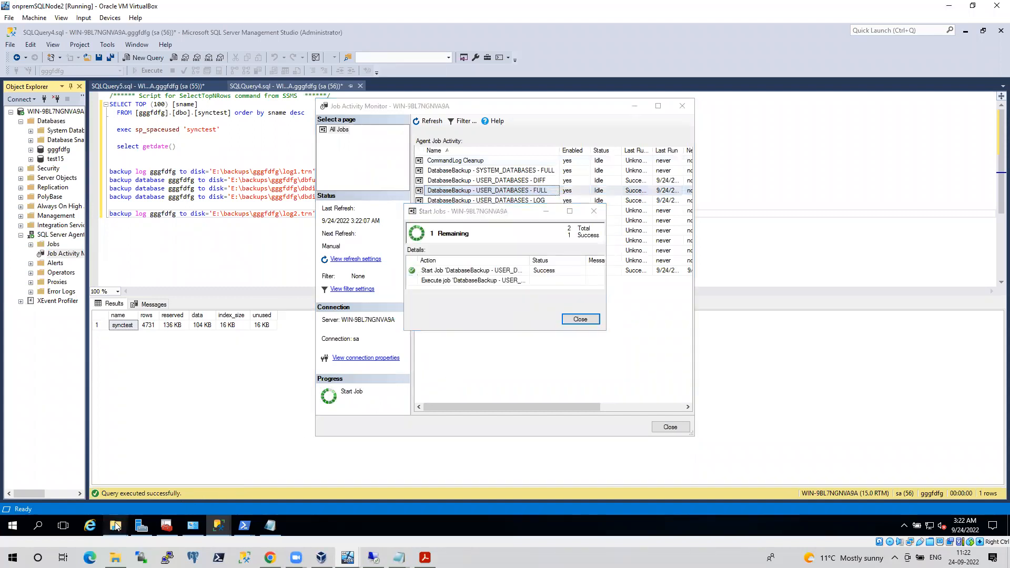
{"action": "mouse_move", "coordinate": [116, 527]}
{"action": "left_click", "coordinate": [118, 481]}
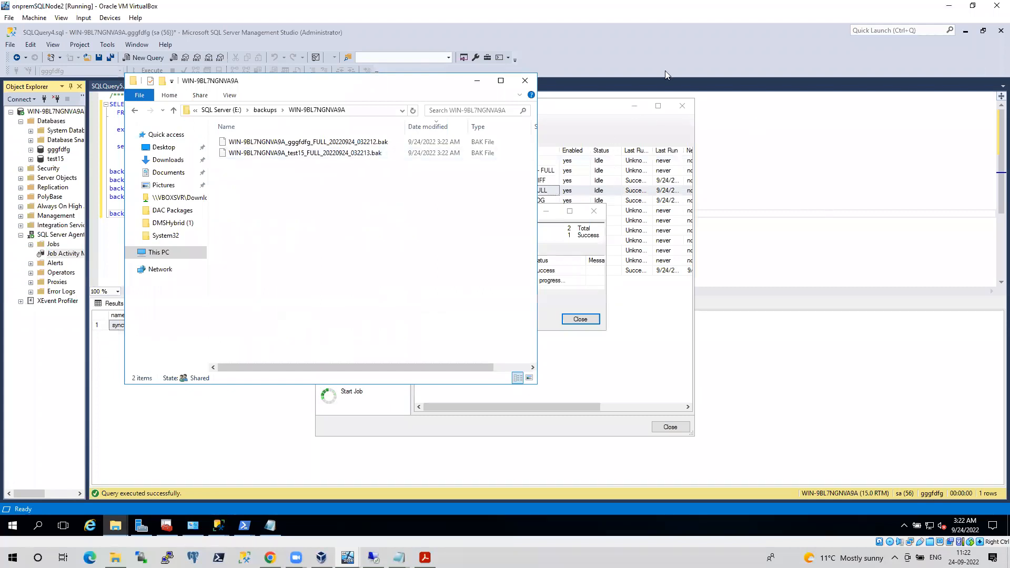
Open the WIN-9BL7NGNVA9A server's properties in Management Studio on the remote session
{"action": "left_click", "coordinate": [271, 557]}
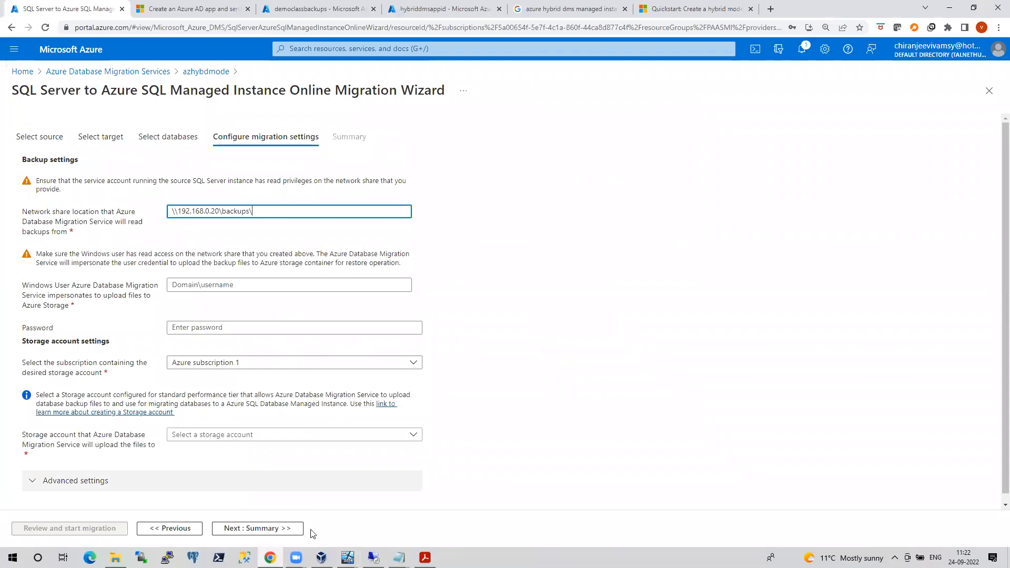
{"action": "left_click", "coordinate": [374, 557]}
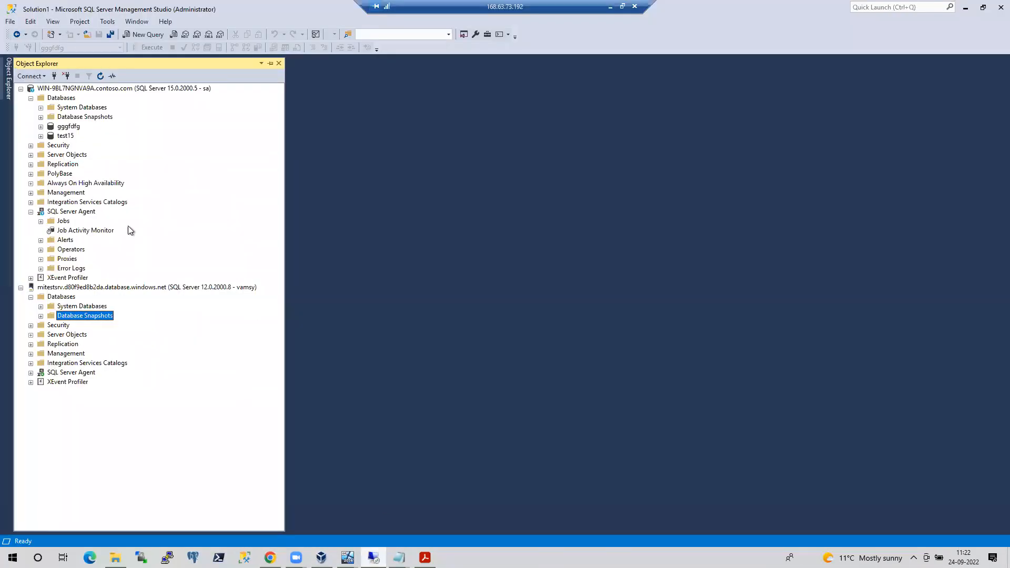
{"action": "right_click", "coordinate": [117, 93]}
{"action": "left_click", "coordinate": [158, 296]}
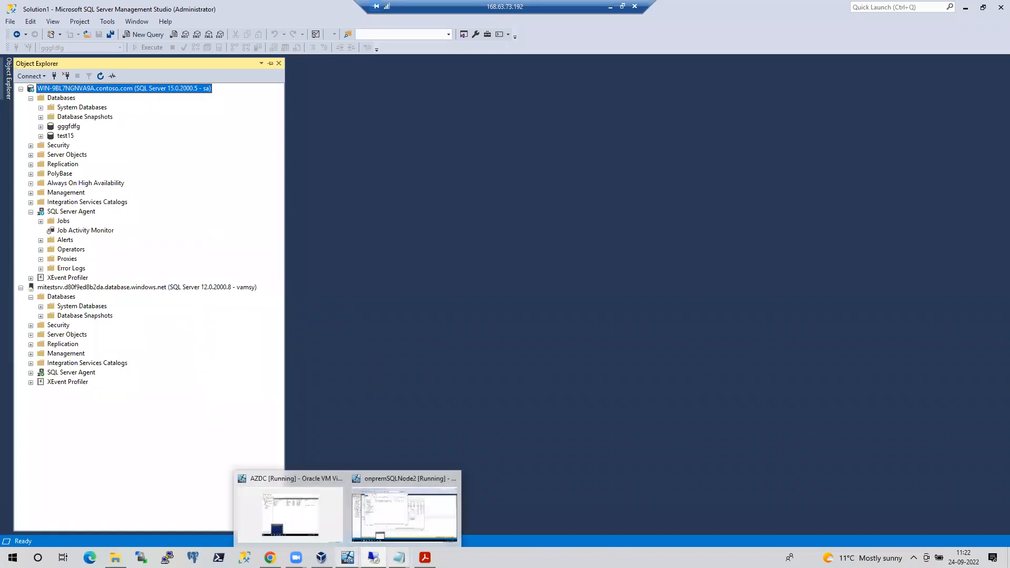
Close the course contents PDF and both Notepad windows
{"action": "left_click", "coordinate": [425, 557]}
{"action": "left_click", "coordinate": [996, 4]}
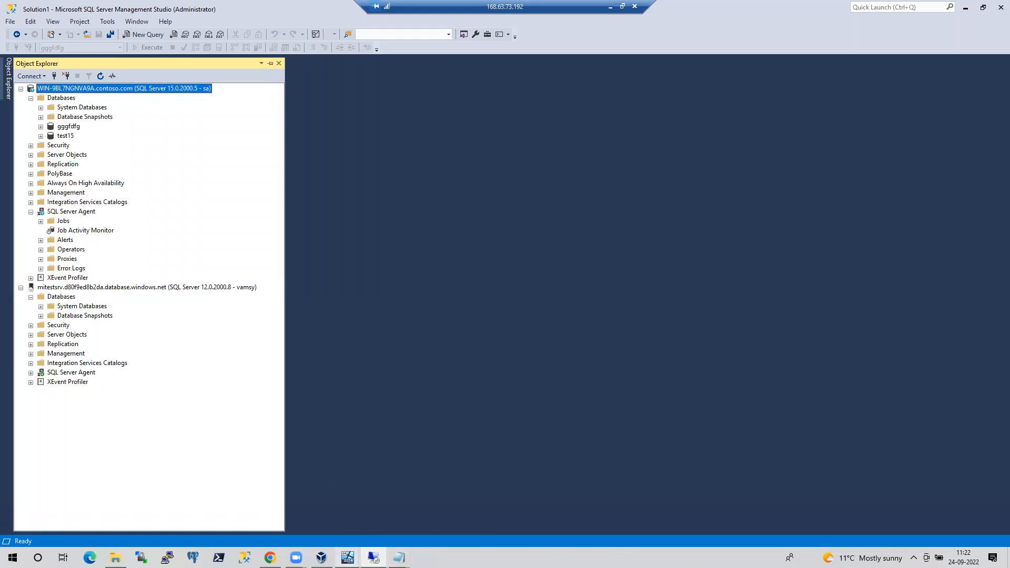
{"action": "mouse_move", "coordinate": [399, 557]}
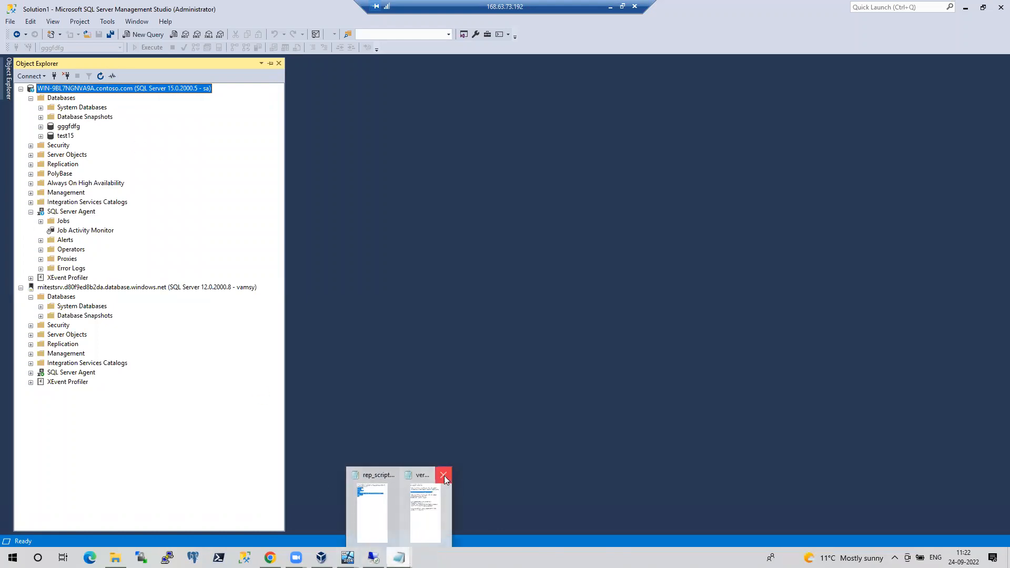
{"action": "left_click", "coordinate": [444, 476]}
{"action": "left_click", "coordinate": [418, 474]}
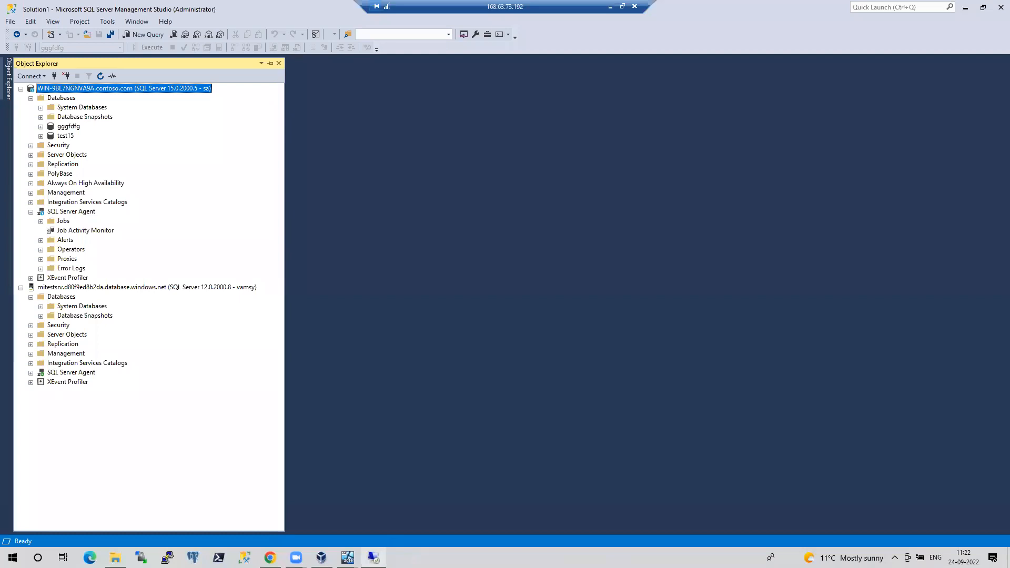
On the AZDC domain controller, select the WIN-9BL7NGNVA9A host name in its DNS record properties
{"action": "mouse_move", "coordinate": [348, 558]}
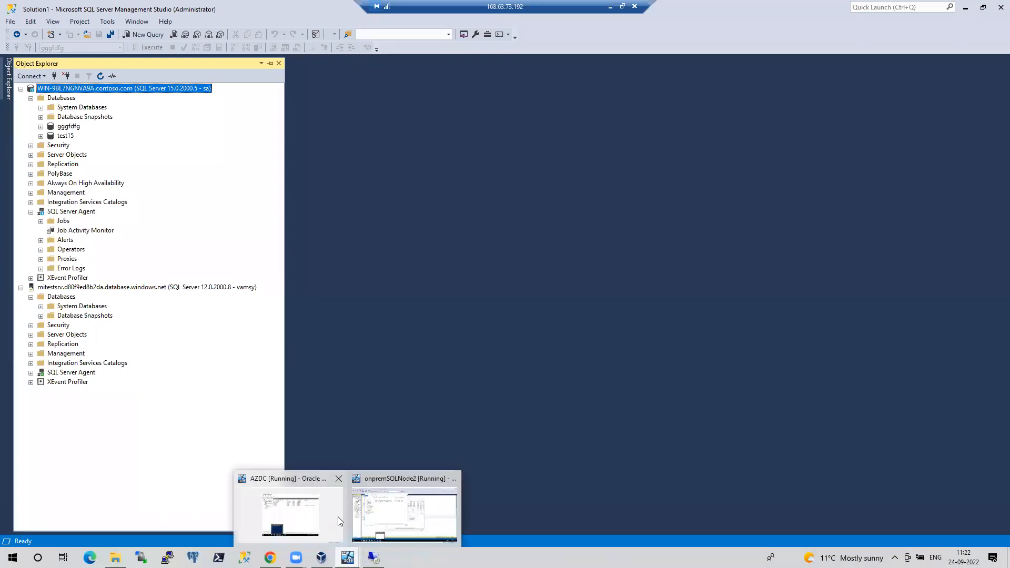
{"action": "left_click", "coordinate": [377, 498]}
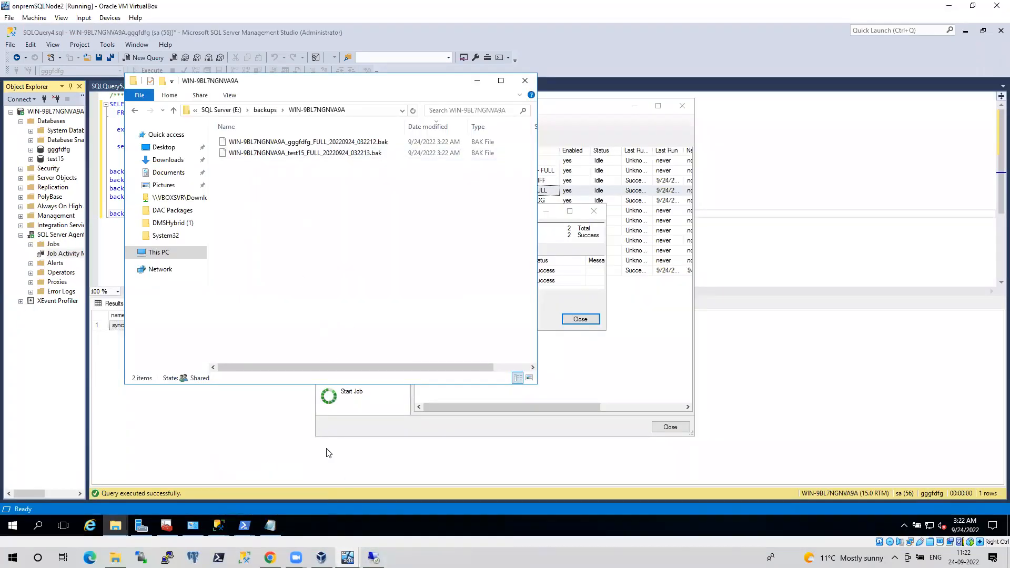
{"action": "left_click", "coordinate": [322, 557]}
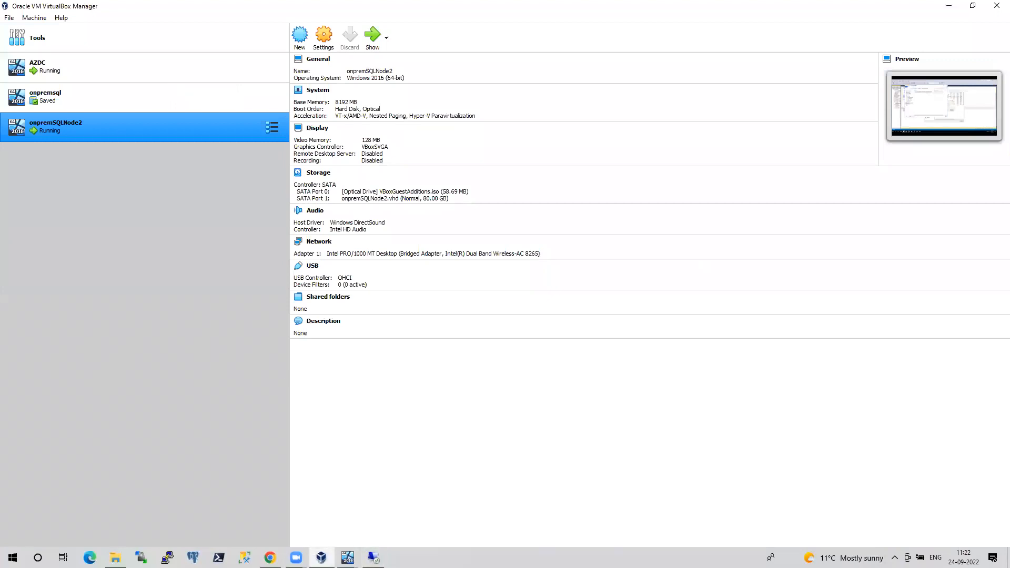
{"action": "key", "text": "alt+Tab"}
{"action": "mouse_move", "coordinate": [347, 558]}
{"action": "left_click", "coordinate": [284, 503]}
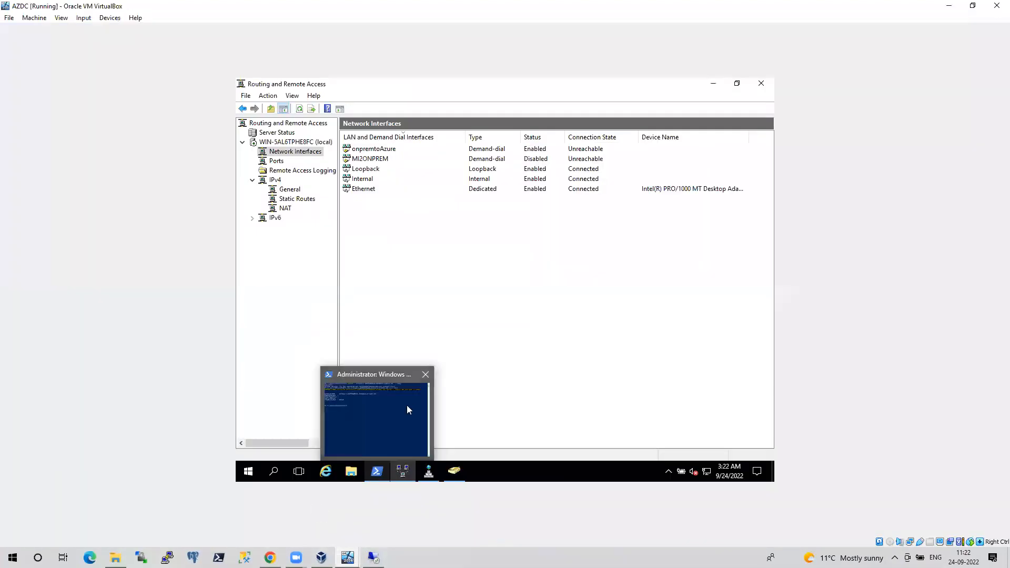
{"action": "left_click", "coordinate": [428, 471]}
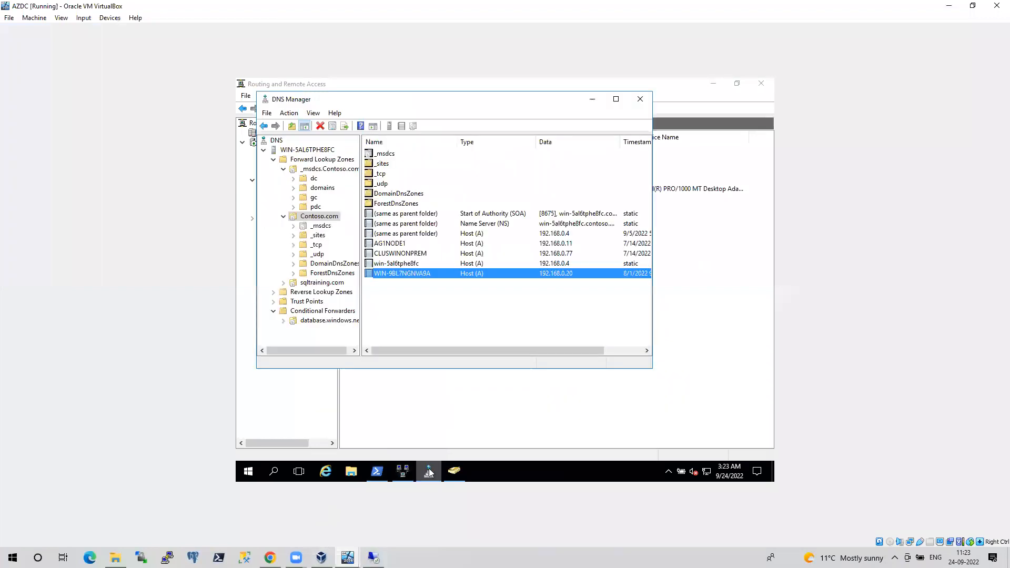
{"action": "right_click", "coordinate": [427, 274]}
{"action": "left_click", "coordinate": [460, 292]}
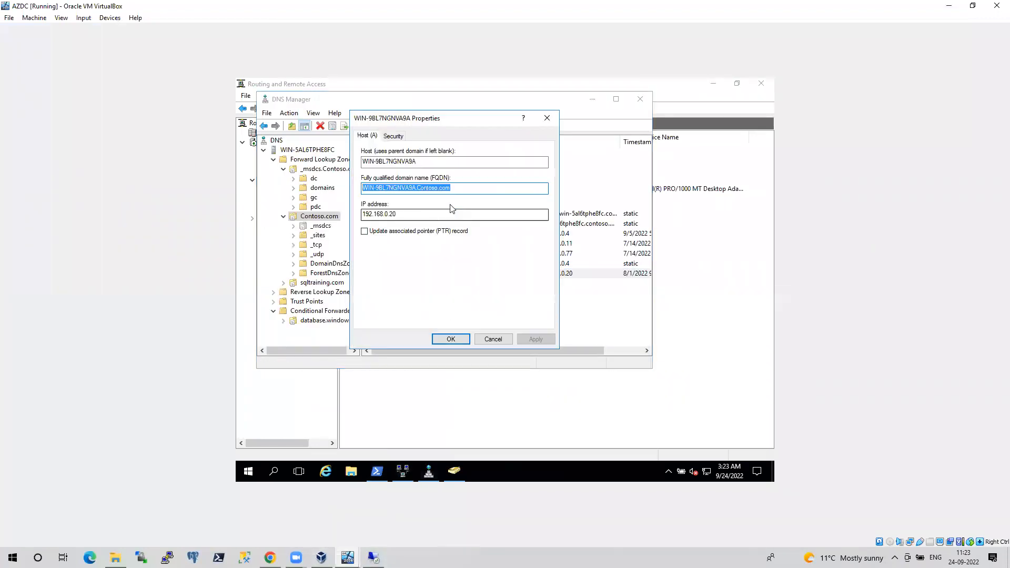
{"action": "left_click_drag", "start_coordinate": [419, 162], "coordinate": [351, 162]}
{"action": "key", "text": "ctrl+c"}
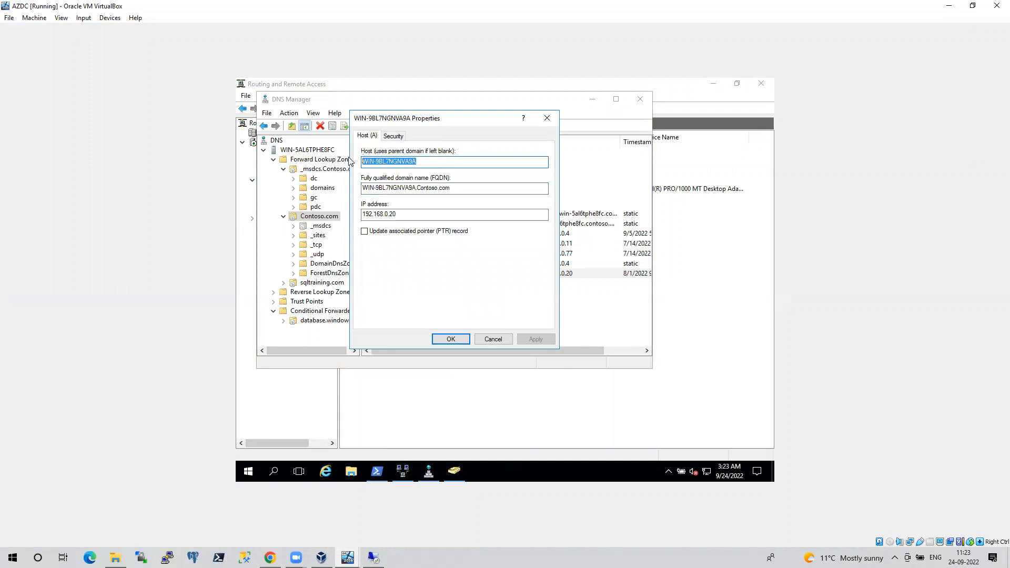
Paste WIN-9BL7NGNVA9A into the network share path and enter the Windows service-account user name and password
{"action": "left_click", "coordinate": [270, 558]}
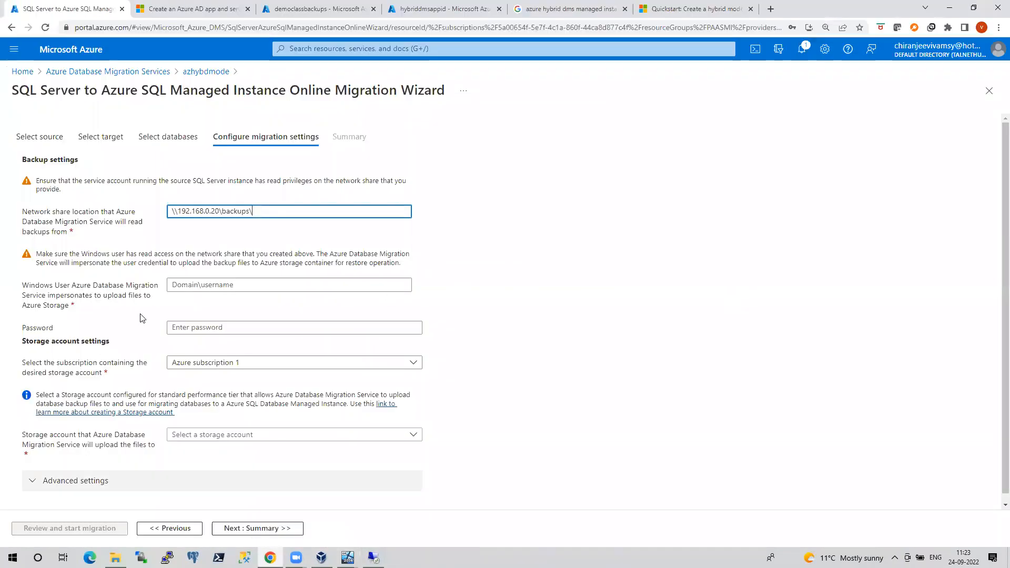
{"action": "key", "text": "ctrl+v"}
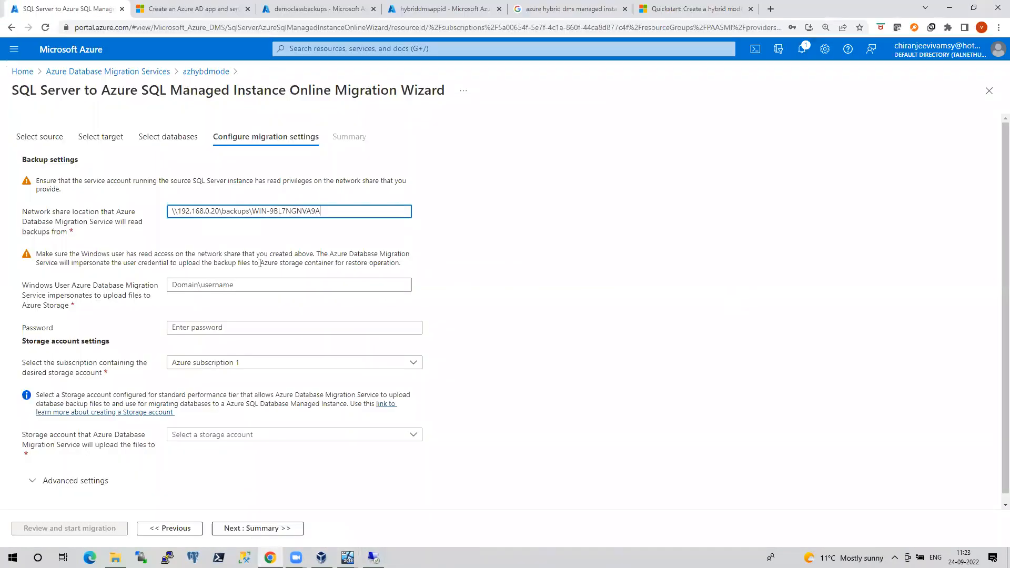
{"action": "left_click", "coordinate": [207, 286]}
{"action": "type", "text": "c"}
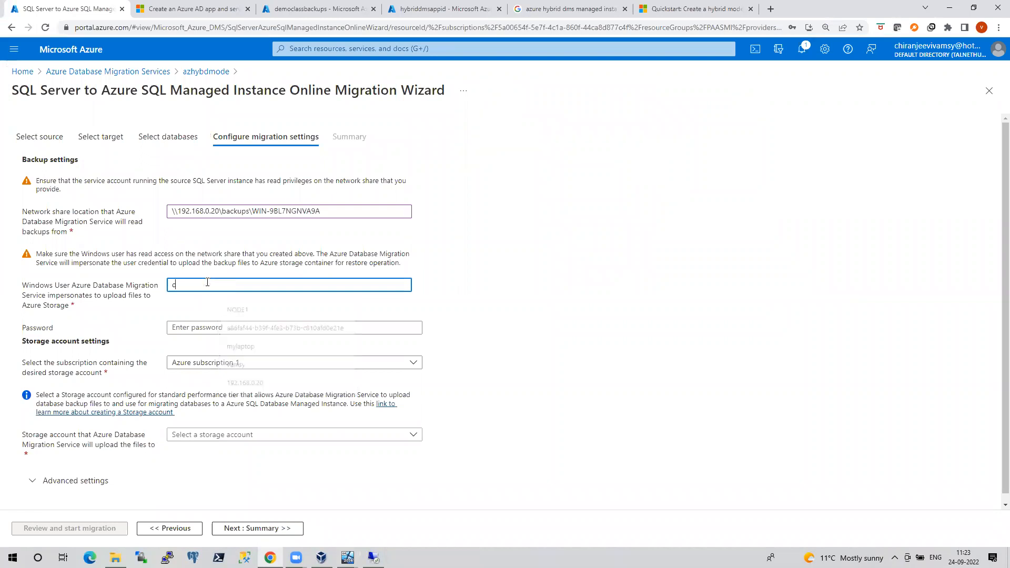
{"action": "type", "text": "ontoso\\sqlsvc_onprem"}
{"action": "key", "text": "Tab"}
{"action": "type", "text": "**"}
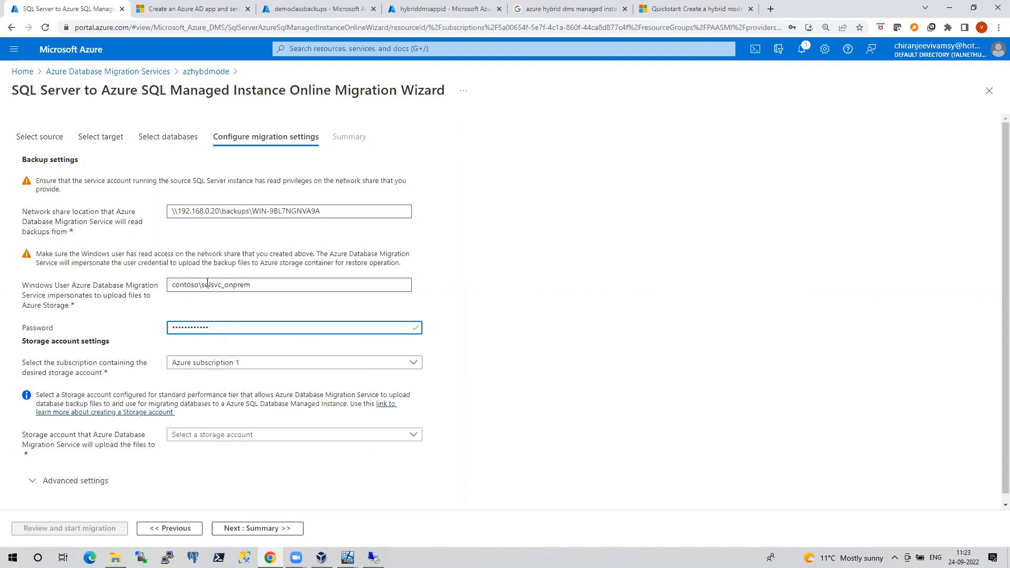
{"action": "left_click", "coordinate": [328, 211]}
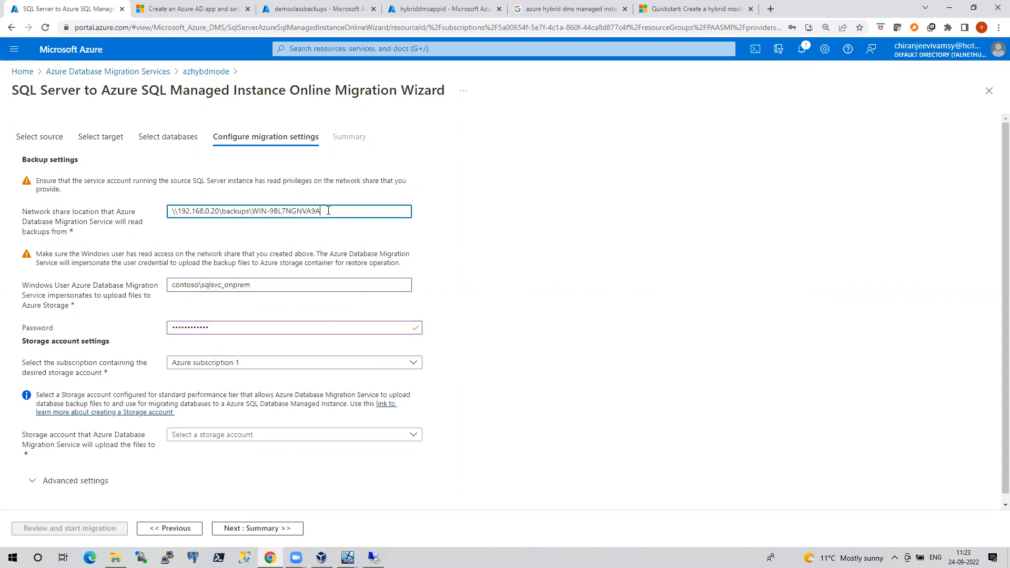
Choose storage account migtestingdms and validate the settings to reach the Summary
{"action": "left_click", "coordinate": [239, 429]}
{"action": "left_click", "coordinate": [202, 489]}
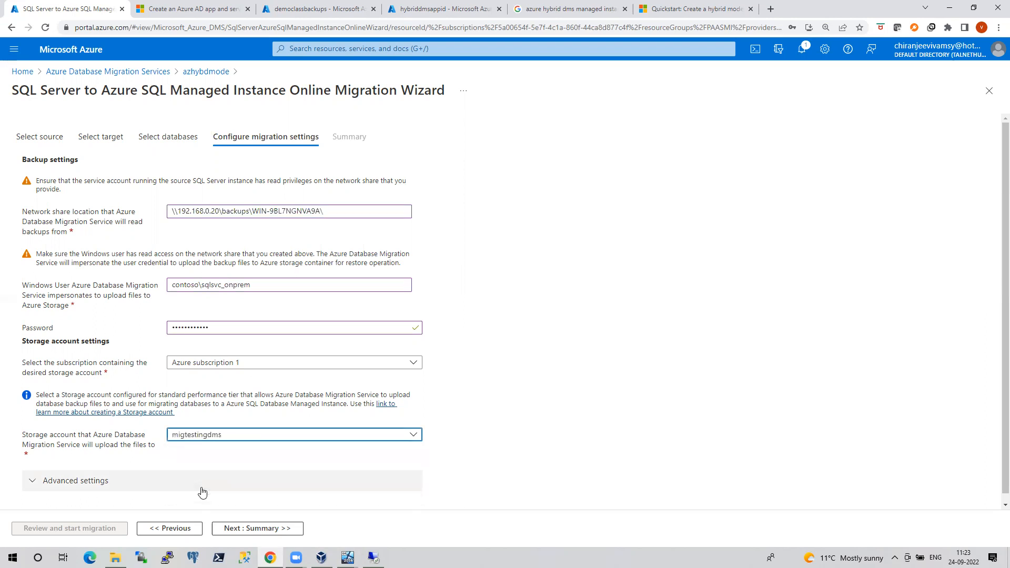
{"action": "left_click", "coordinate": [258, 530]}
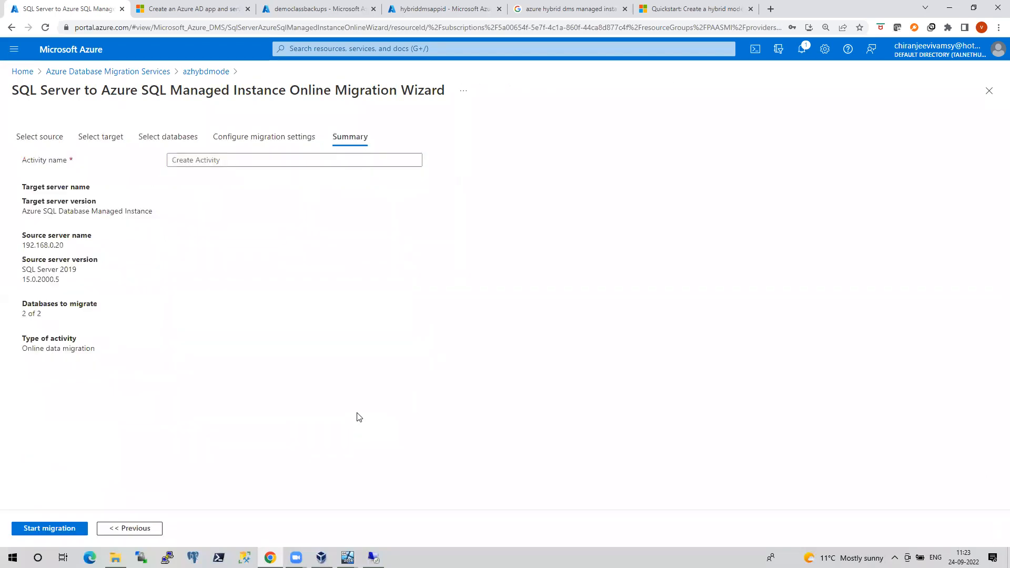
Name the migration activity hybriddemo10 and start the migration
{"action": "left_click", "coordinate": [210, 163]}
{"action": "type", "text": "h"}
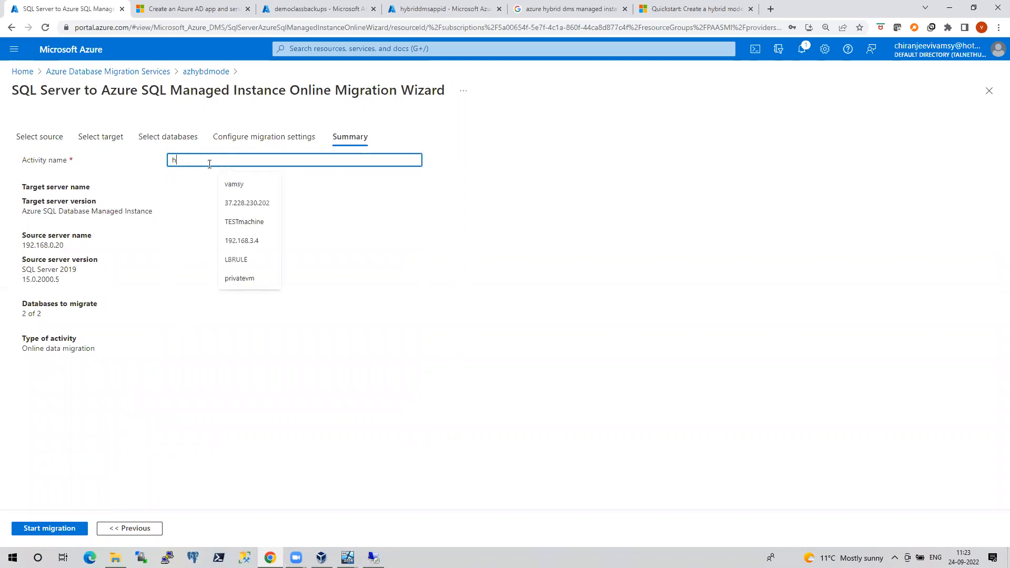
{"action": "type", "text": "ybriddemo10"}
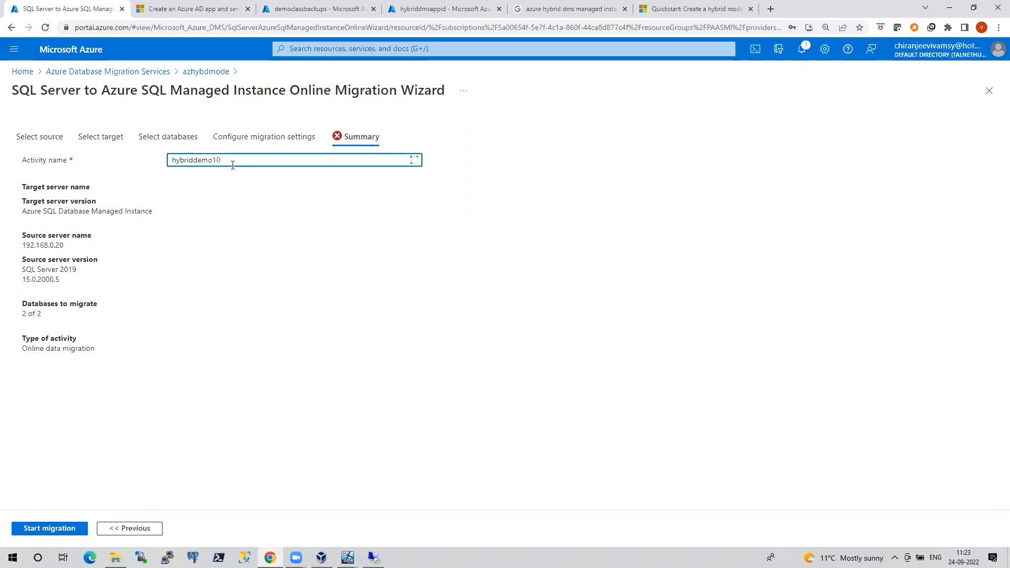
{"action": "left_click", "coordinate": [69, 533]}
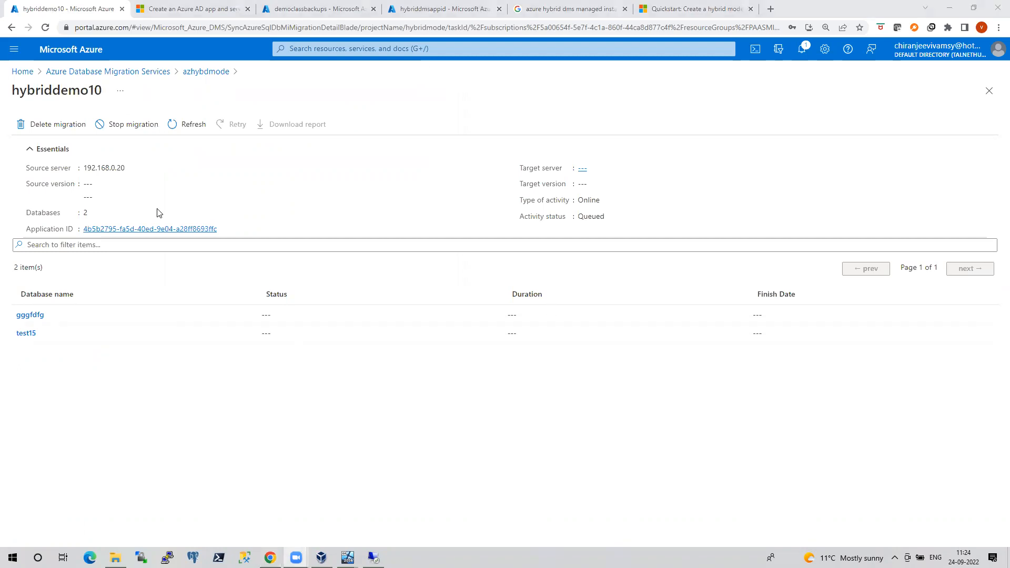
Refresh the migration, view gggfdfg's backup status, then check the democlassbackups and hybriddmsappid tabs
{"action": "left_click", "coordinate": [176, 127]}
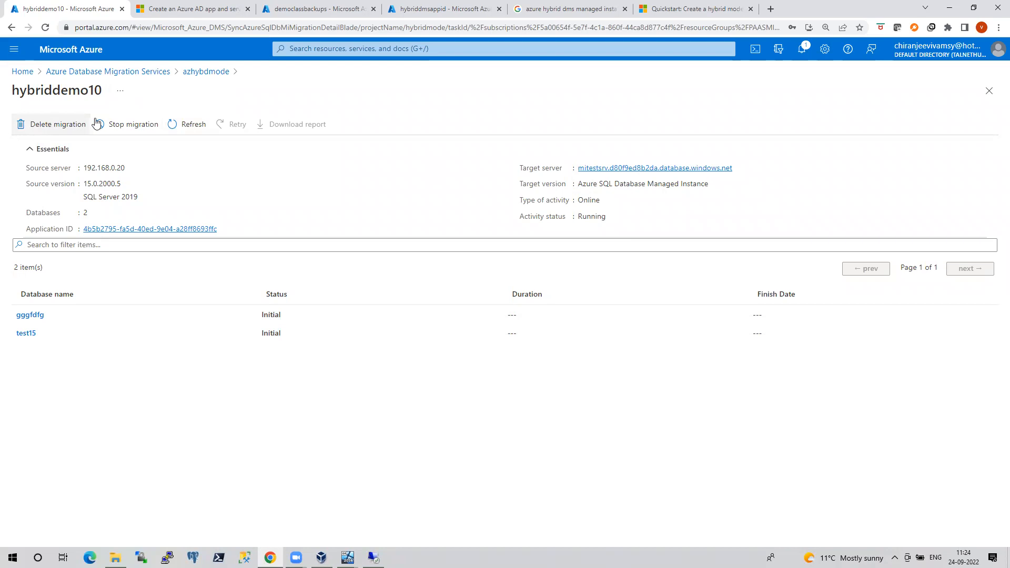
{"action": "left_click", "coordinate": [33, 315]}
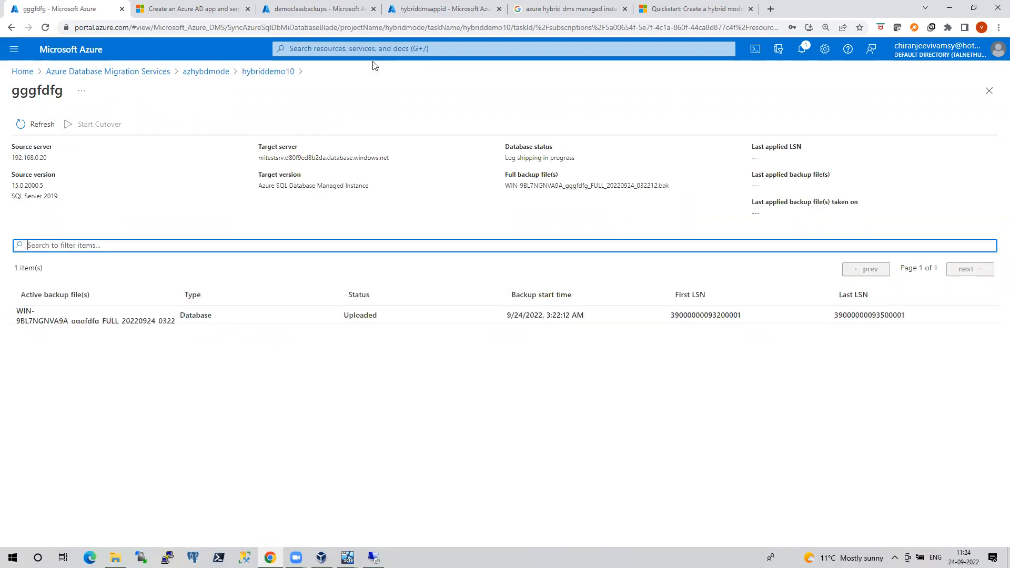
{"action": "left_click", "coordinate": [314, 10]}
{"action": "left_click", "coordinate": [432, 9]}
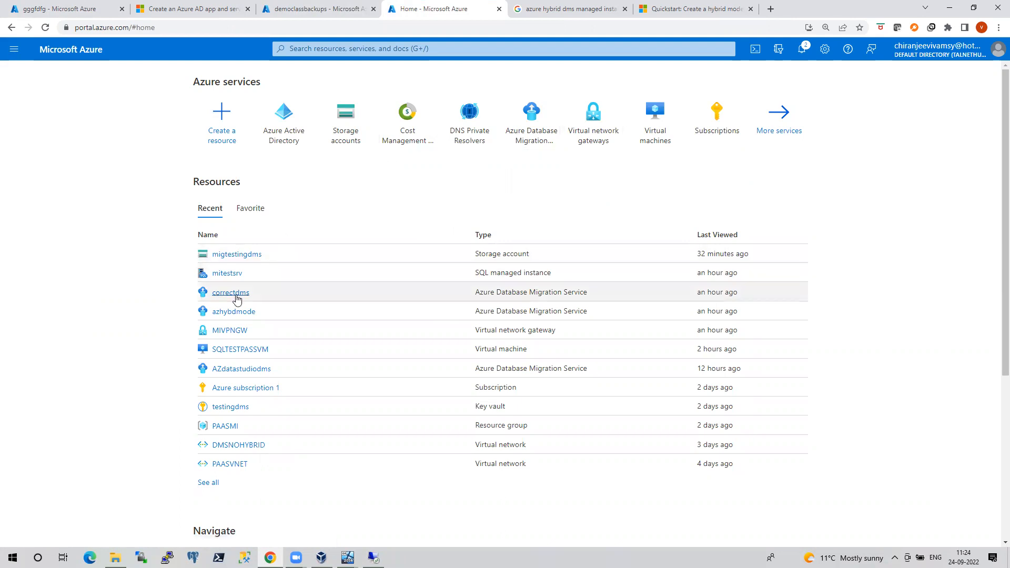
Confirm a migtestingdms container holds the gggfdfg .bak file, then return to gggfdfg's migration status
{"action": "left_click", "coordinate": [239, 257]}
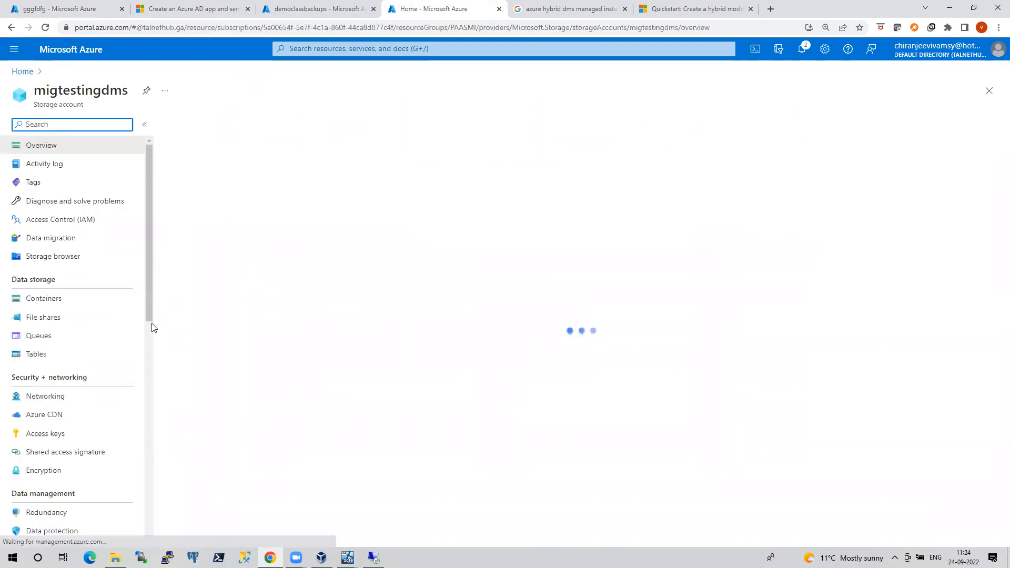
{"action": "left_click", "coordinate": [94, 319]}
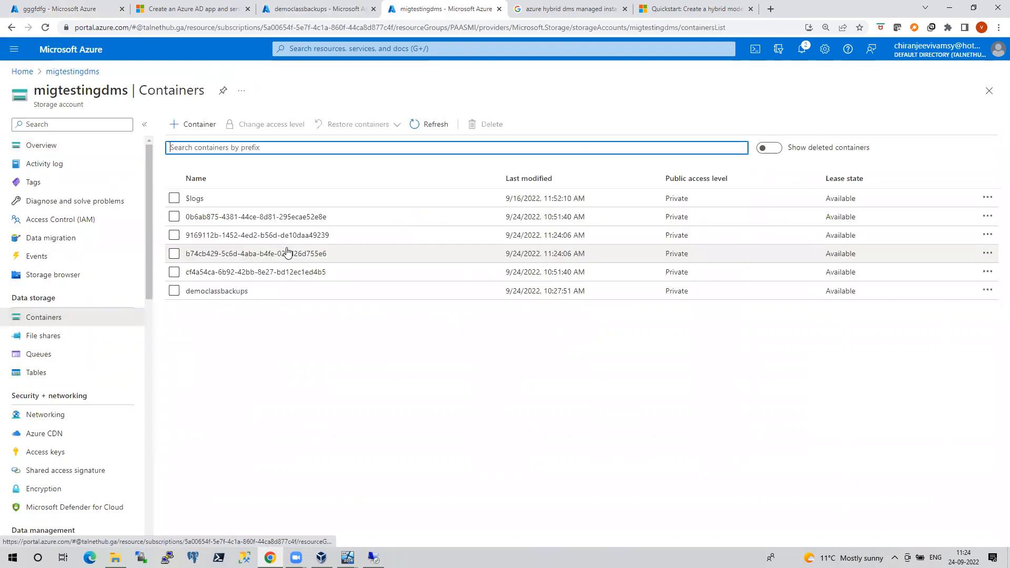
{"action": "left_click", "coordinate": [549, 181]}
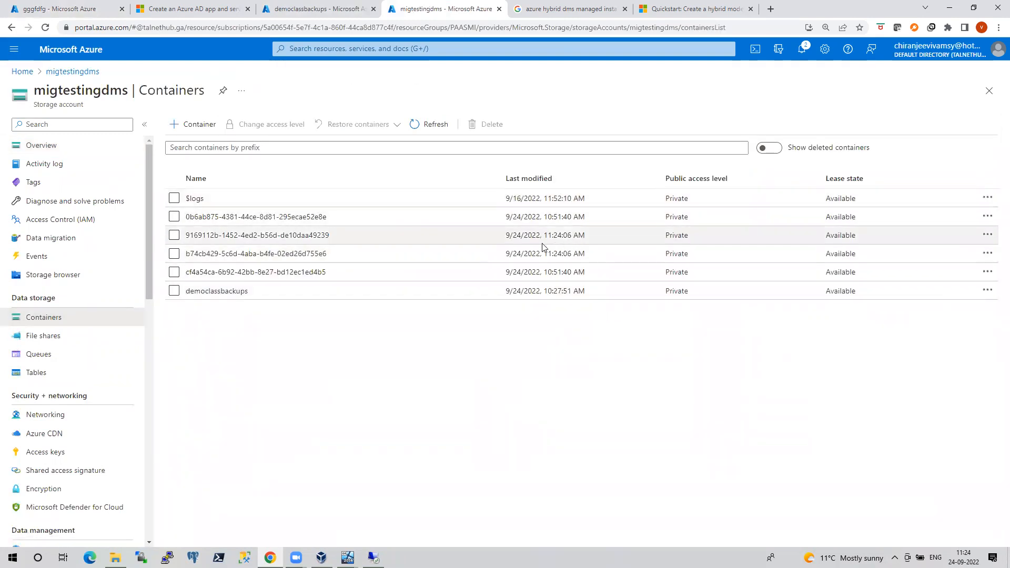
{"action": "left_click", "coordinate": [300, 235]}
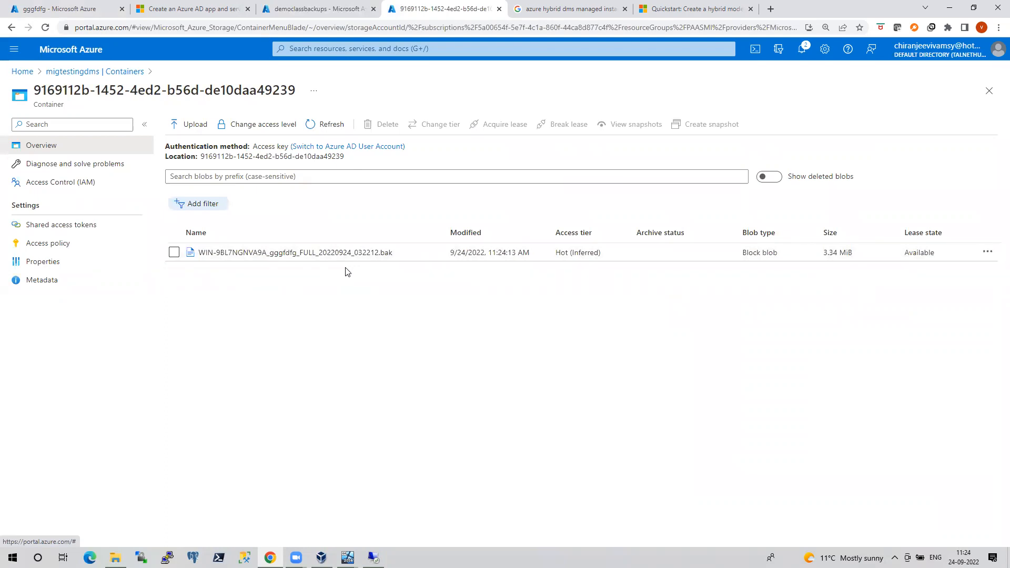
{"action": "left_click", "coordinate": [72, 15]}
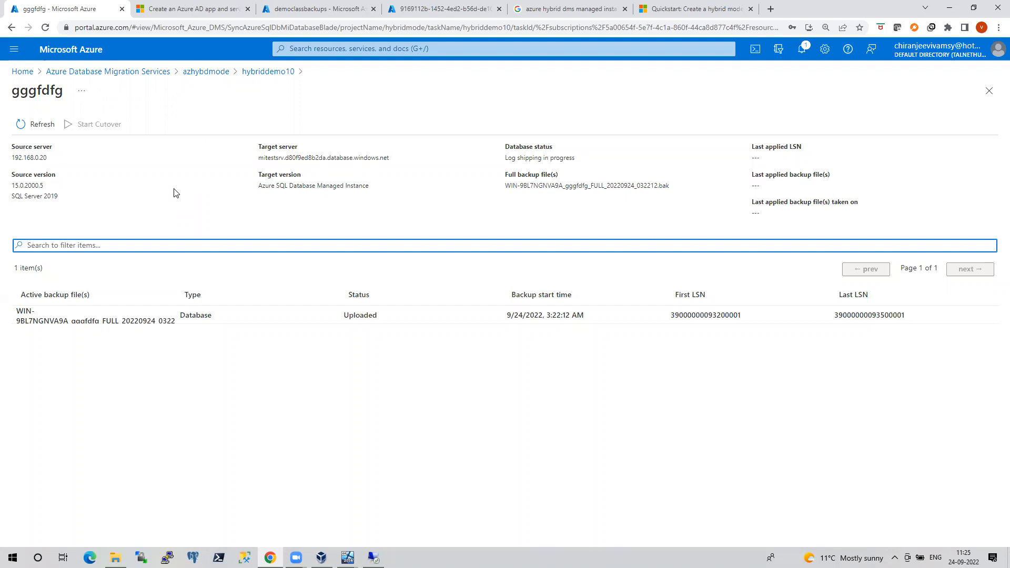
Refresh gggfdfg's migration twice until its full backup shows Restored, then return to SSMS
{"action": "left_click", "coordinate": [40, 126]}
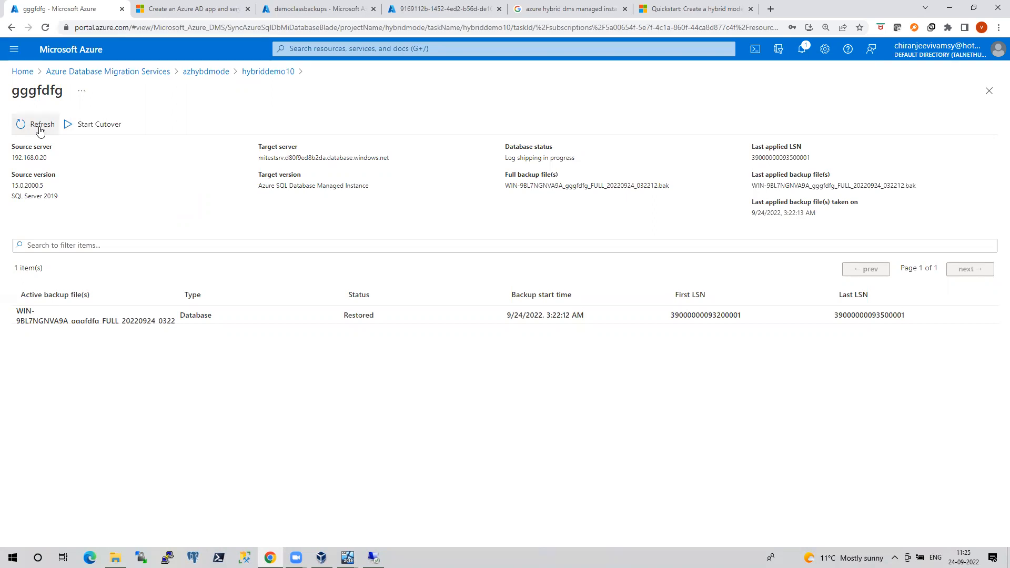
{"action": "left_click", "coordinate": [41, 126]}
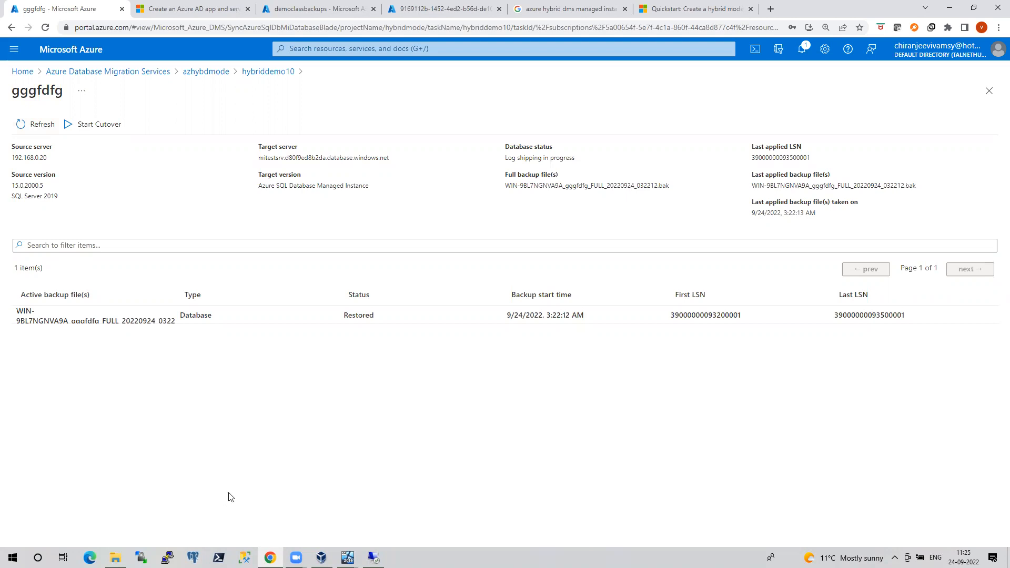
{"action": "left_click", "coordinate": [373, 557]}
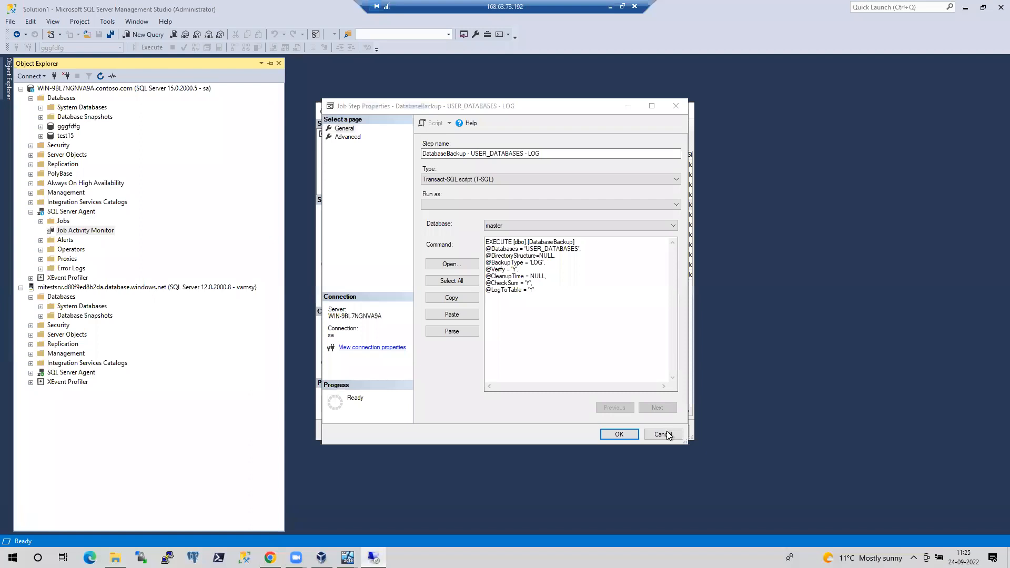
Cancel Job Step Properties, close Job Properties, and minimize the remote desktop session
{"action": "left_click", "coordinate": [662, 434]}
{"action": "left_click", "coordinate": [662, 434]}
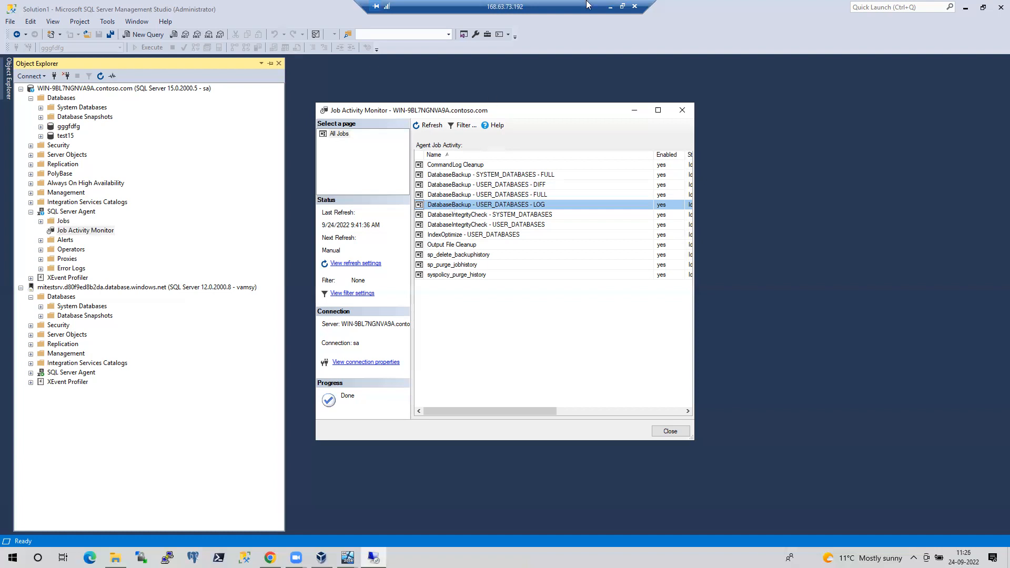
{"action": "left_click", "coordinate": [611, 7]}
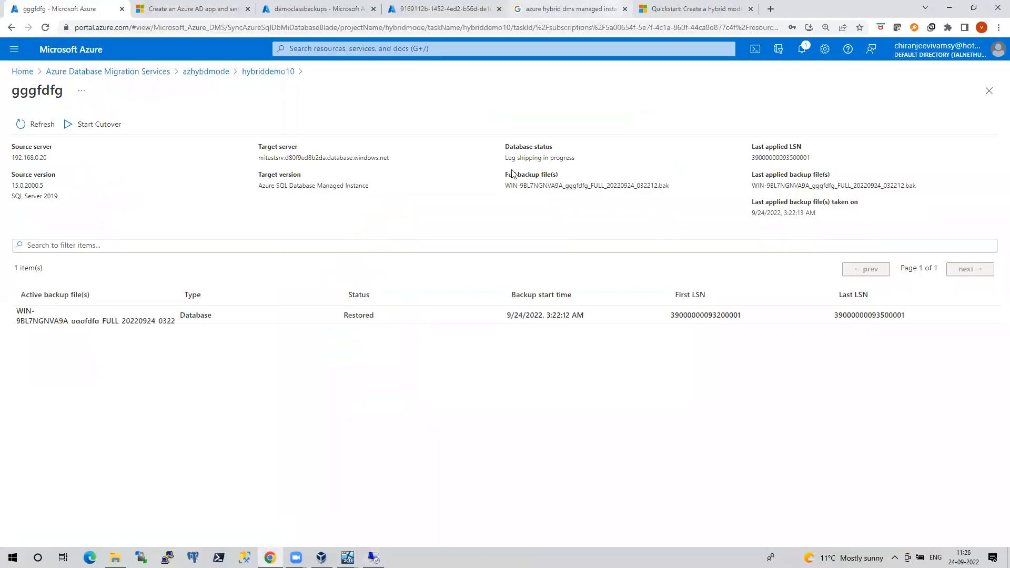
{"action": "left_click", "coordinate": [29, 129]}
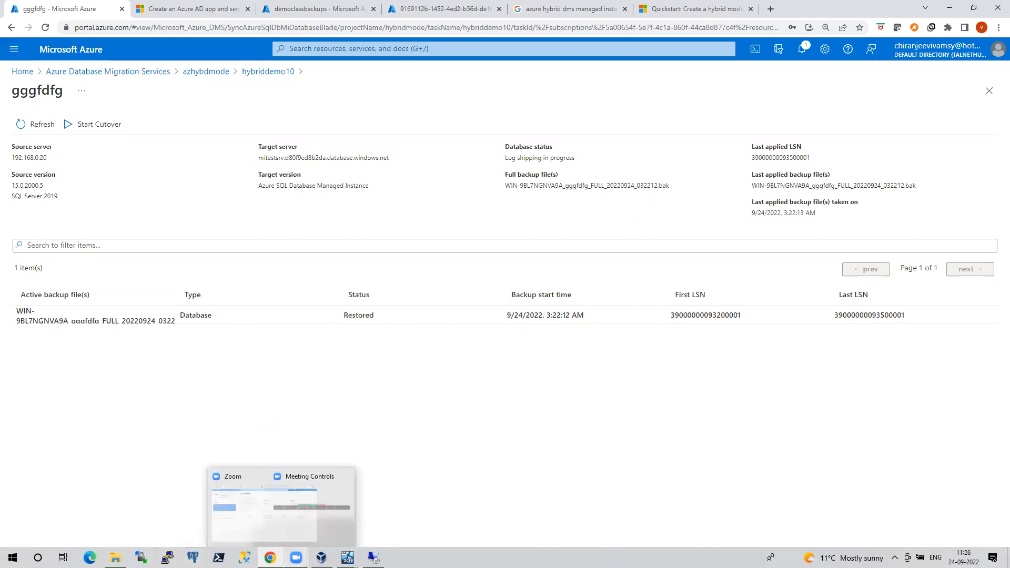
{"action": "mouse_move", "coordinate": [322, 557]}
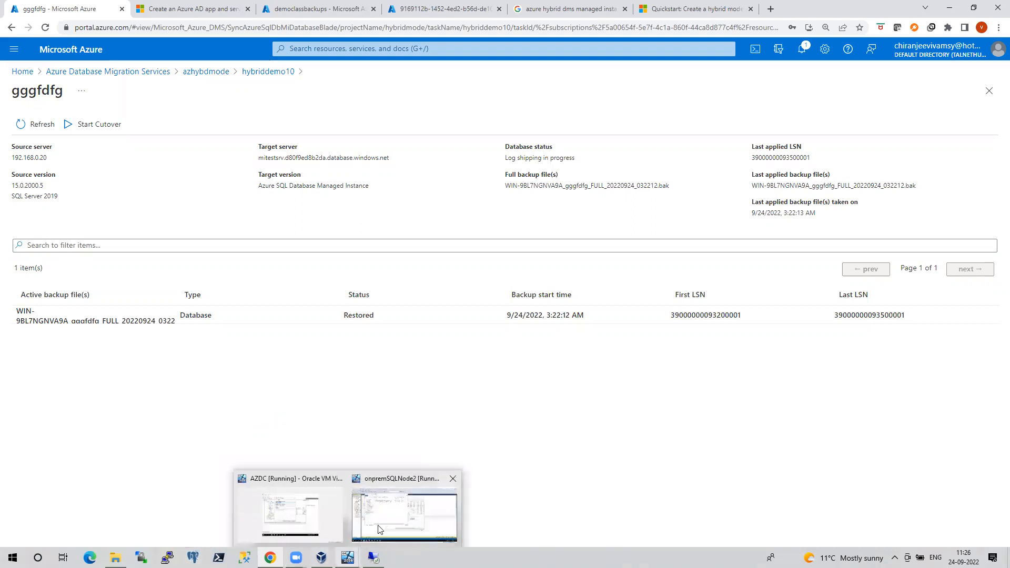
Run the DatabaseBackup - USER_DATABASES - LOG job on onpremSQLNode2 via Start Job at Step
{"action": "left_click", "coordinate": [404, 507]}
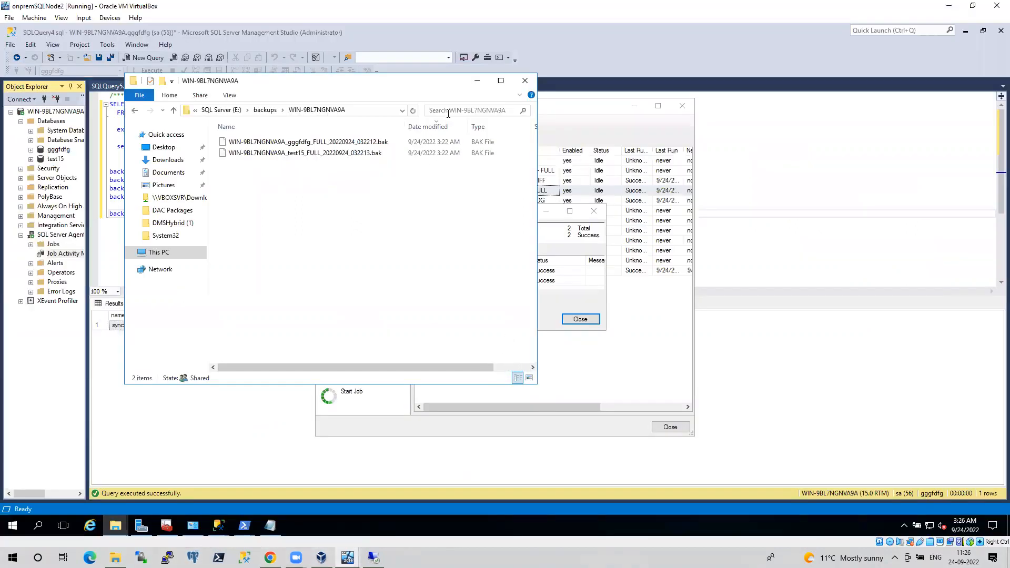
{"action": "left_click", "coordinate": [478, 81]}
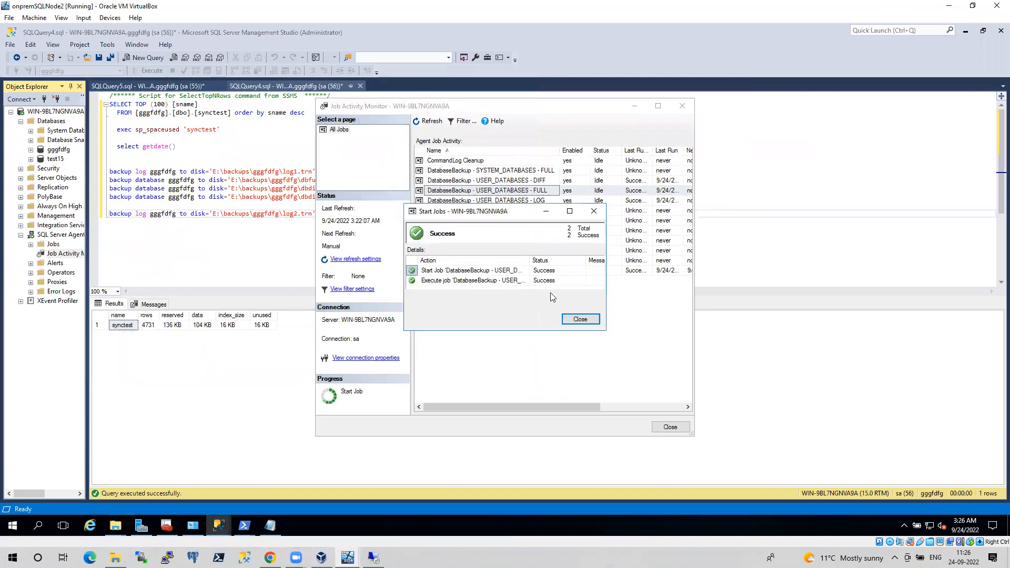
{"action": "left_click_drag", "start_coordinate": [530, 260], "coordinate": [554, 260]}
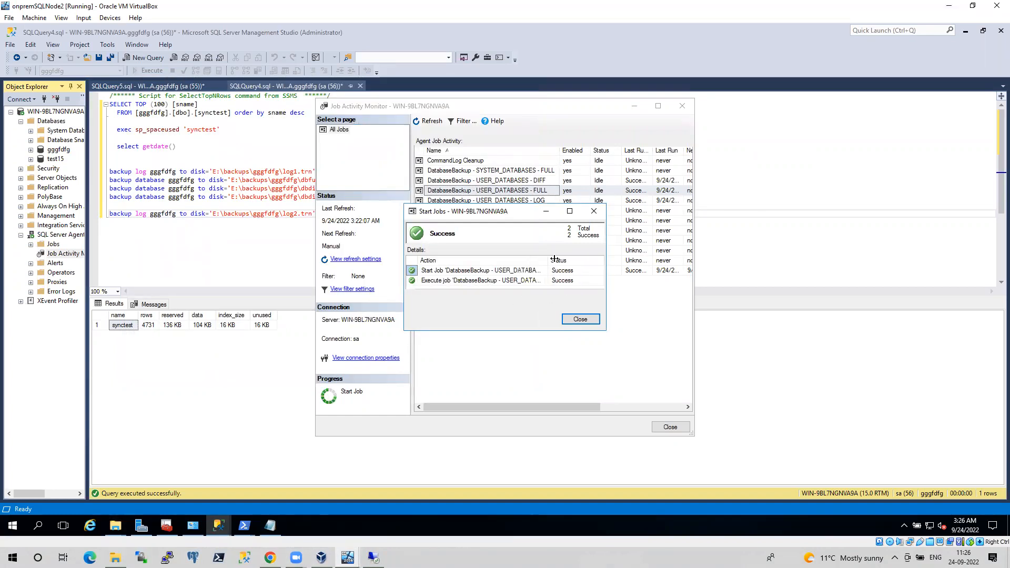
{"action": "left_click", "coordinate": [580, 318]}
{"action": "left_click", "coordinate": [503, 202]}
{"action": "right_click", "coordinate": [503, 202]}
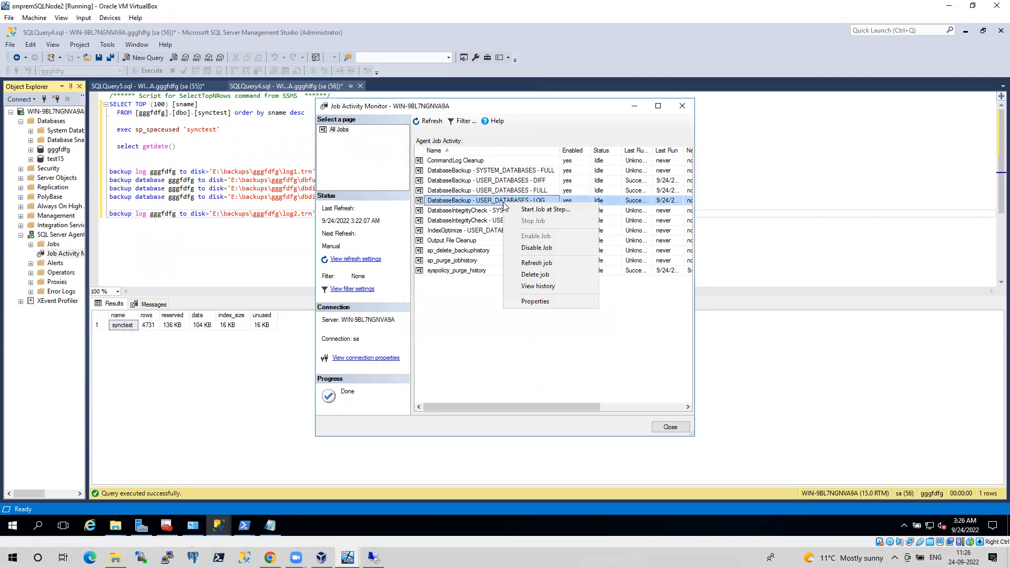
{"action": "left_click", "coordinate": [521, 212]}
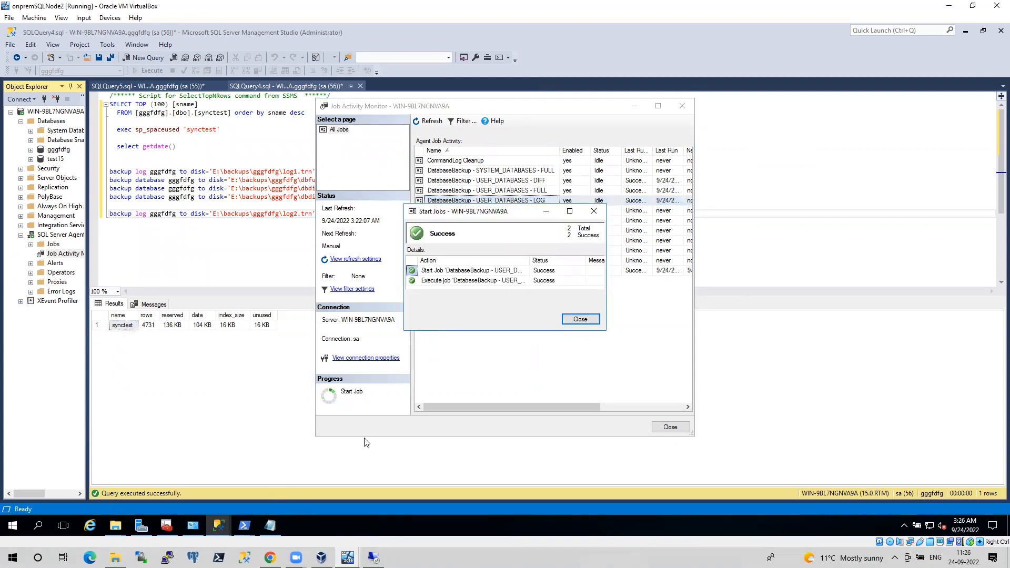
Refresh gggfdfg's migration blade until a transaction log backup appears as Uploaded
{"action": "key", "text": "alt+Tab"}
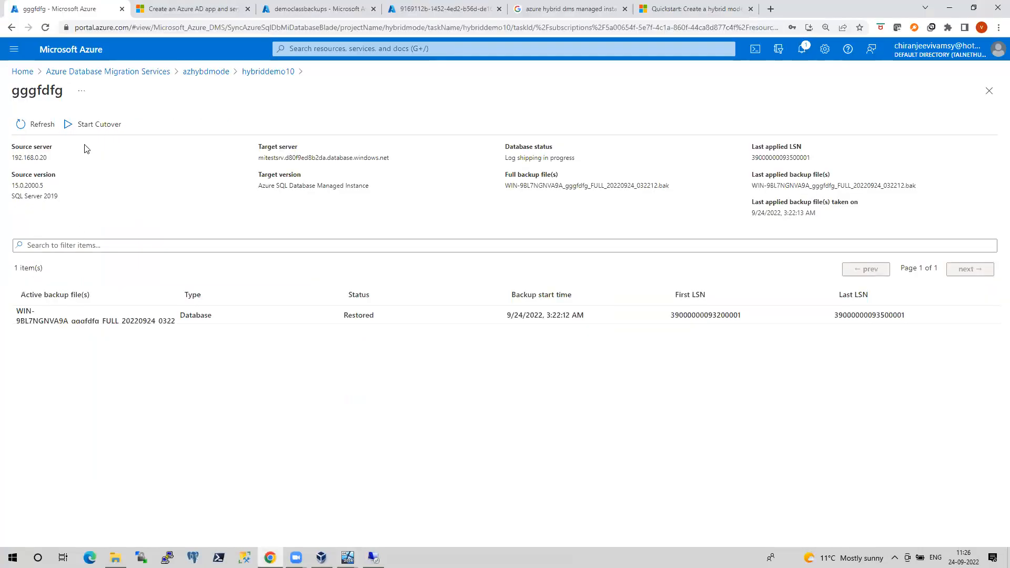
{"action": "left_click", "coordinate": [50, 129]}
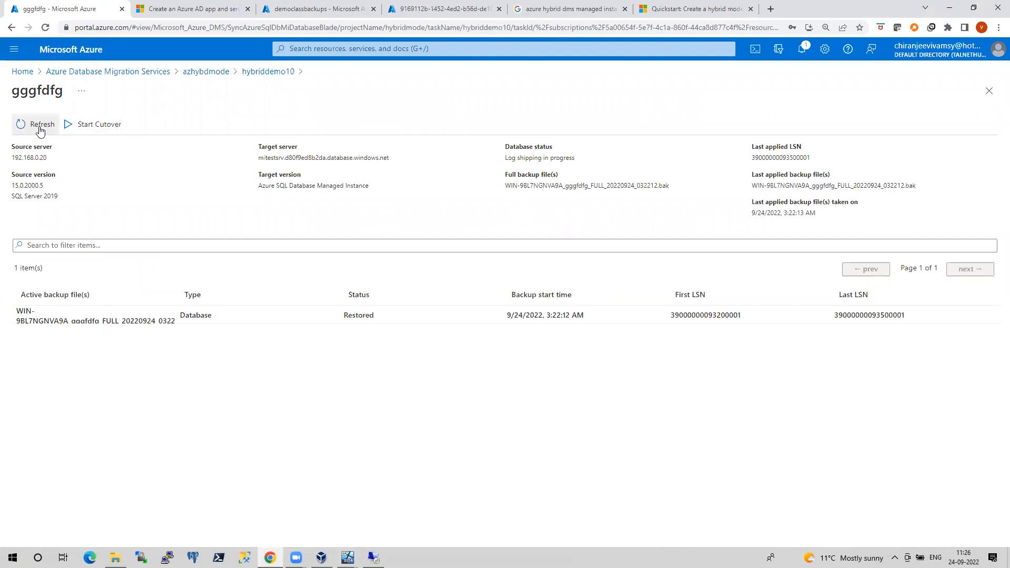
{"action": "left_click", "coordinate": [40, 130]}
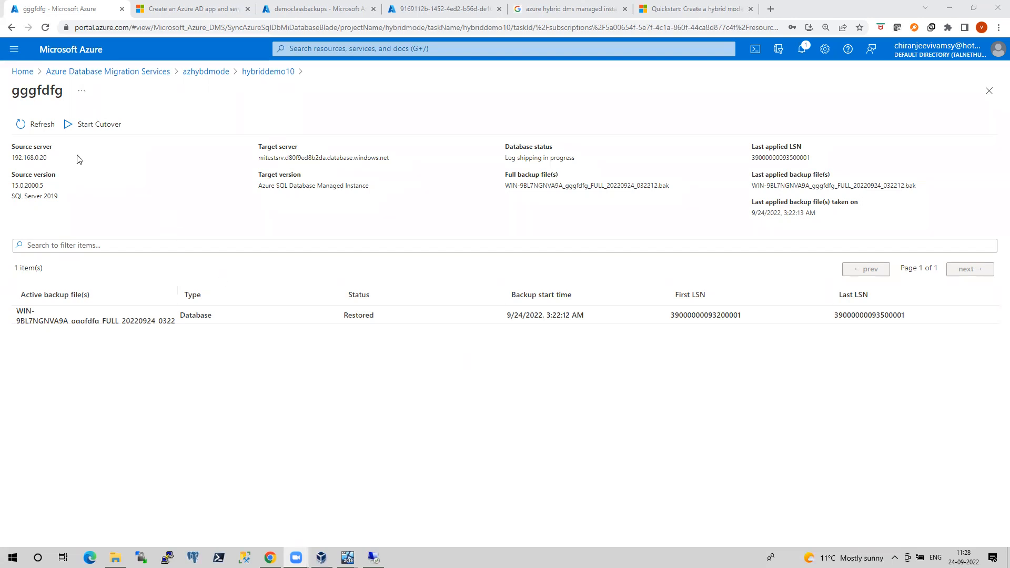
{"action": "left_click", "coordinate": [38, 135]}
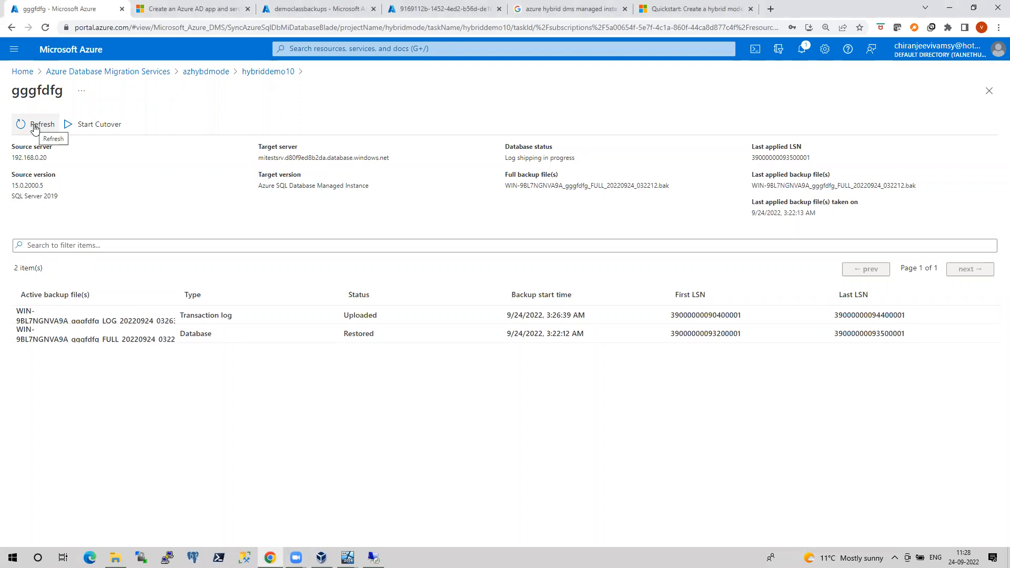
Scroll the hybrid-mode quickstart to its Note and highlight the two Azure SQL target lines
{"action": "left_click", "coordinate": [665, 6]}
{"action": "scroll", "coordinate": [441, 305], "scroll_direction": "up", "scroll_amount": 20}
{"action": "scroll", "coordinate": [441, 307], "scroll_direction": "up", "scroll_amount": 20}
{"action": "scroll", "coordinate": [441, 308], "scroll_direction": "up", "scroll_amount": 20}
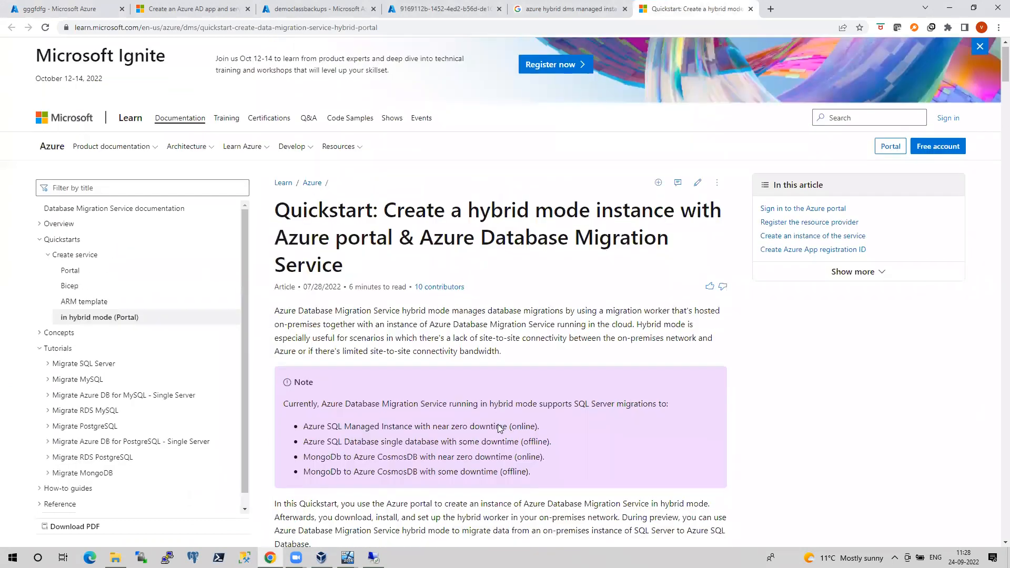
{"action": "scroll", "coordinate": [497, 424], "scroll_direction": "down", "scroll_amount": 4}
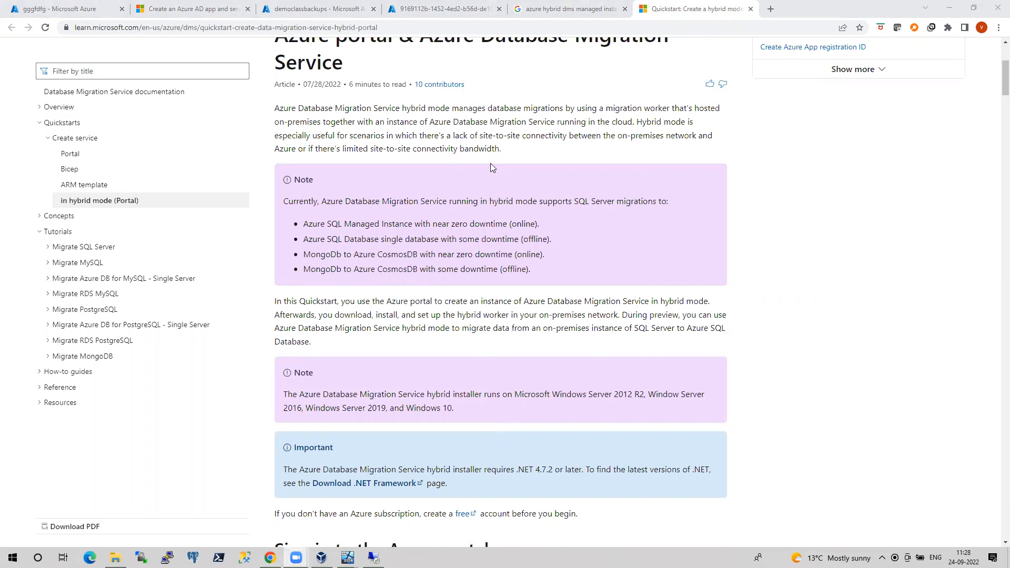
{"action": "scroll", "coordinate": [490, 163], "scroll_direction": "up", "scroll_amount": 4}
{"action": "scroll", "coordinate": [537, 243], "scroll_direction": "down", "scroll_amount": 3}
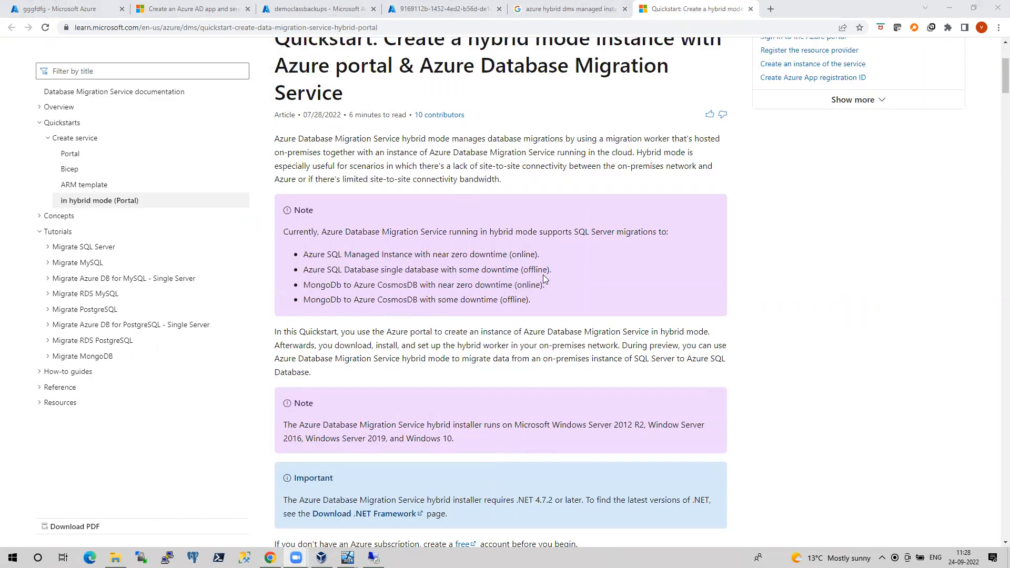
{"action": "left_click_drag", "start_coordinate": [558, 270], "coordinate": [288, 262]}
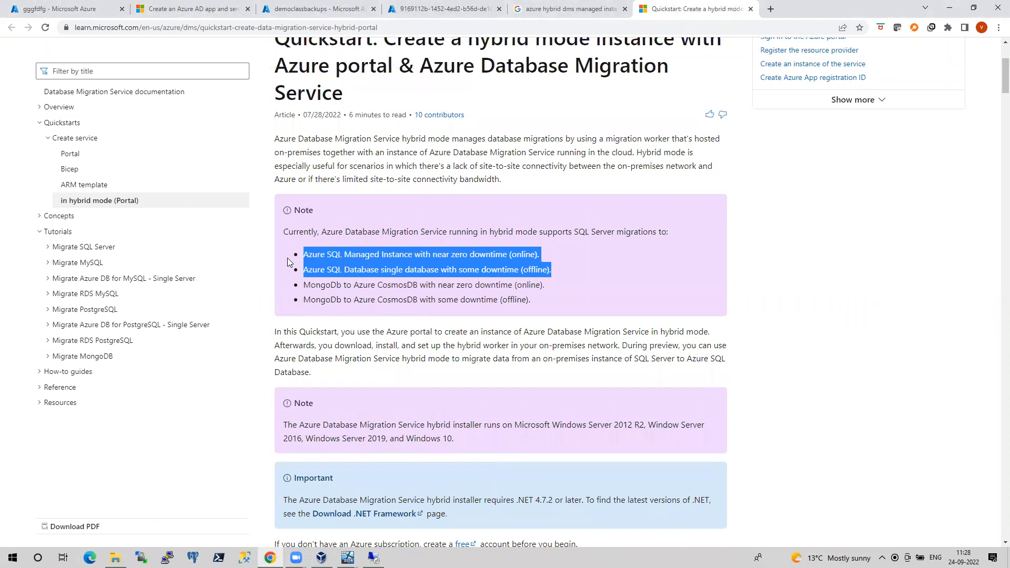
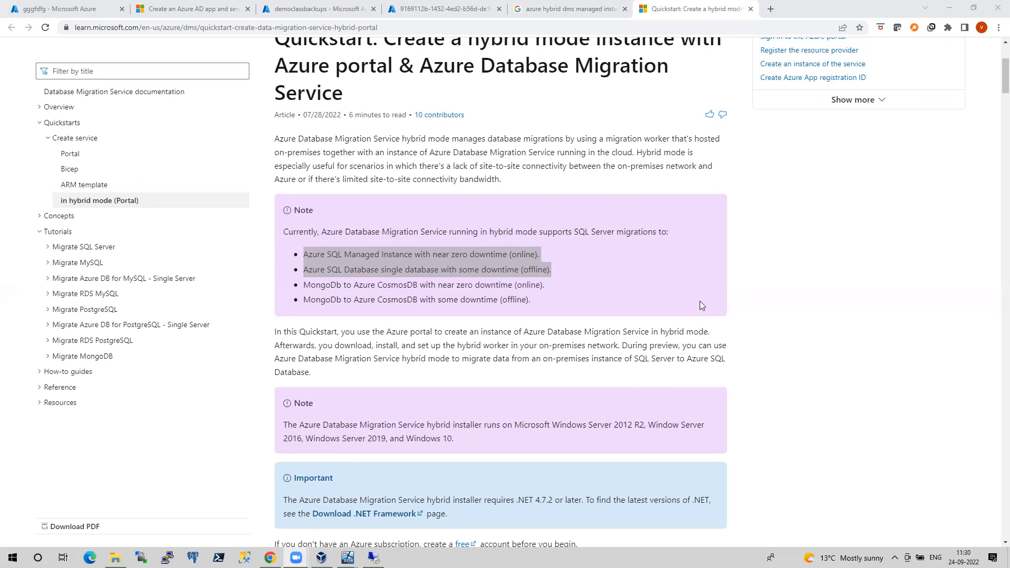
Refresh gggfdfg's migration status until its transaction log backup shows as restored
{"action": "left_click", "coordinate": [79, 9]}
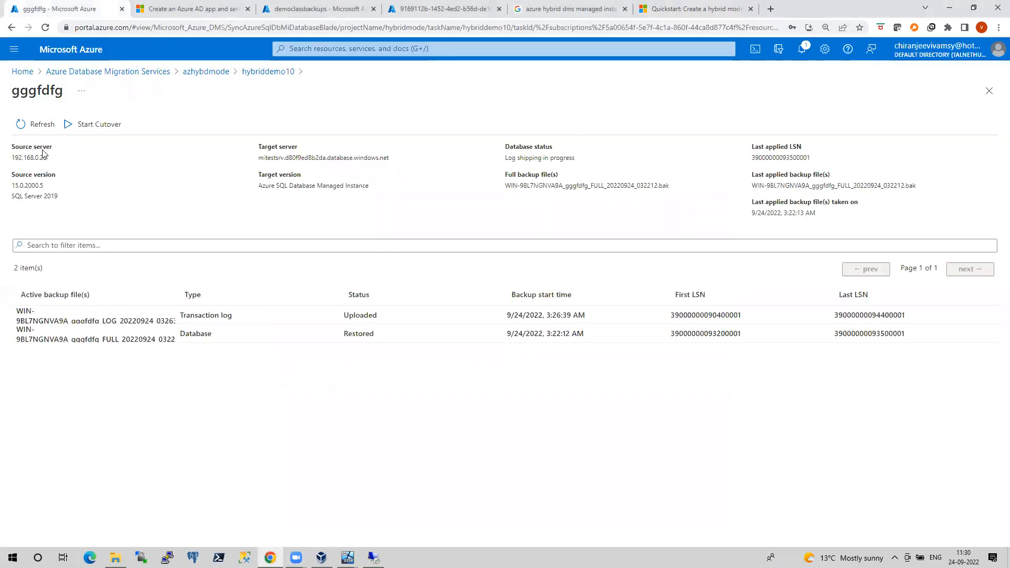
{"action": "left_click", "coordinate": [35, 132]}
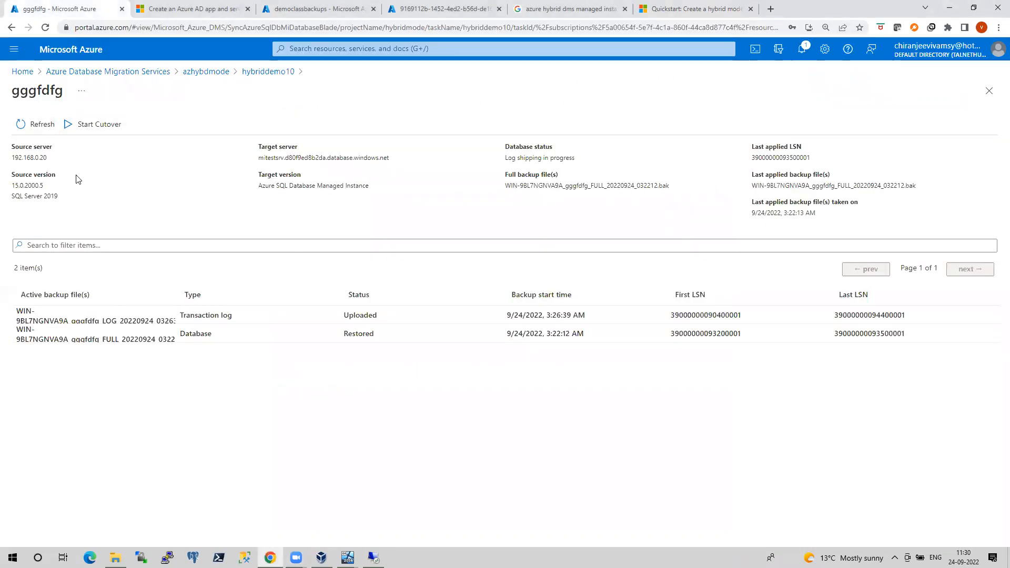
{"action": "left_click", "coordinate": [34, 130]}
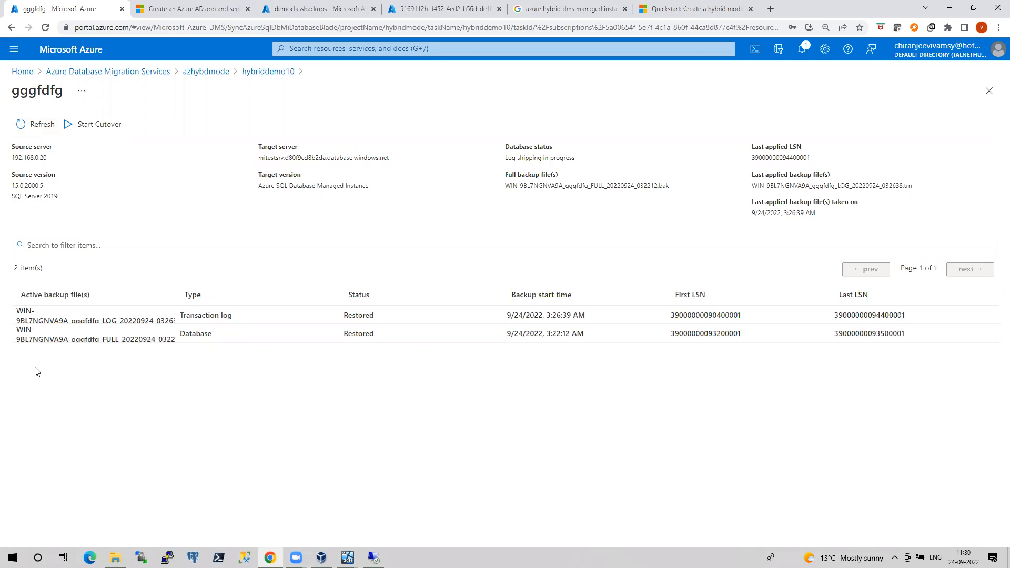
Start gggfdfg's cutover, confirming readiness and applying it
{"action": "left_click", "coordinate": [71, 127]}
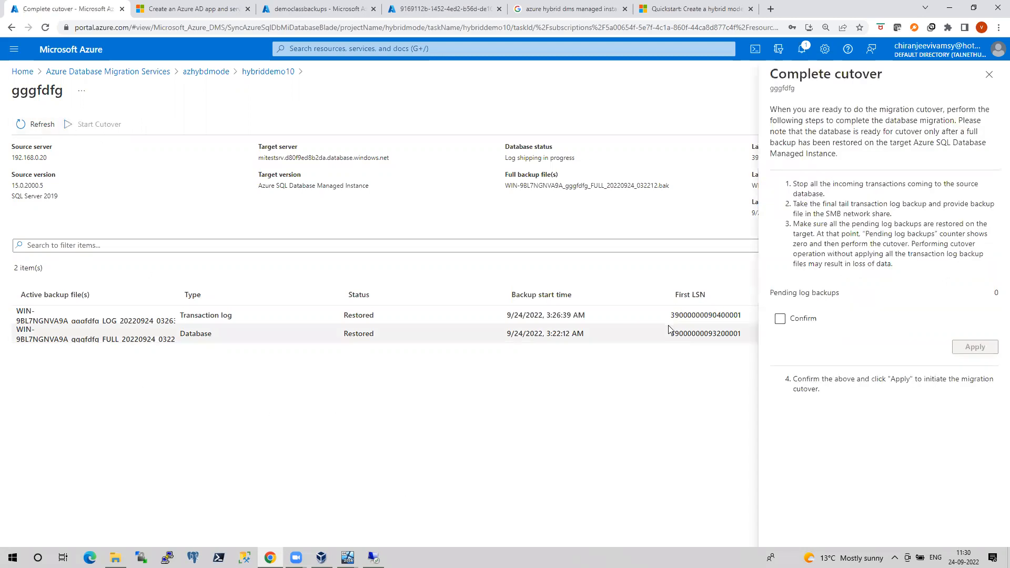
{"action": "left_click", "coordinate": [780, 318]}
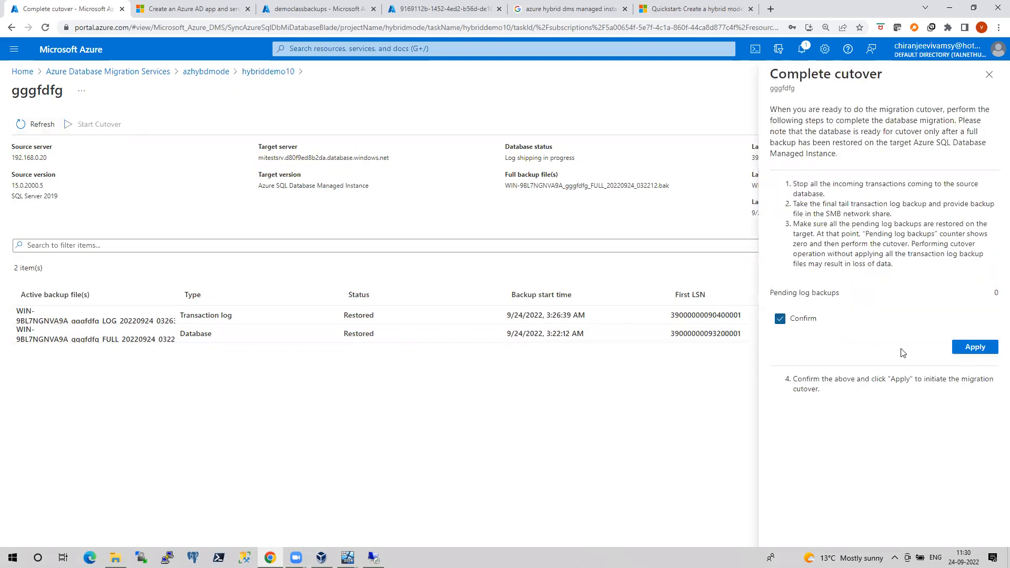
{"action": "left_click", "coordinate": [973, 349]}
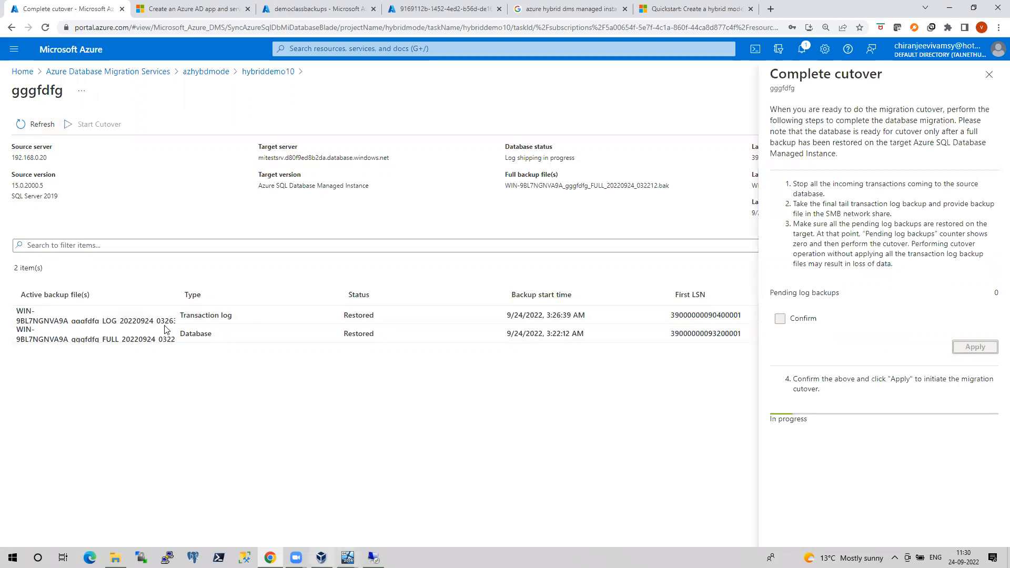
Go to the hybriddemo10 activity and refresh gggfdfg to confirm its migration is Completed
{"action": "left_click", "coordinate": [205, 75]}
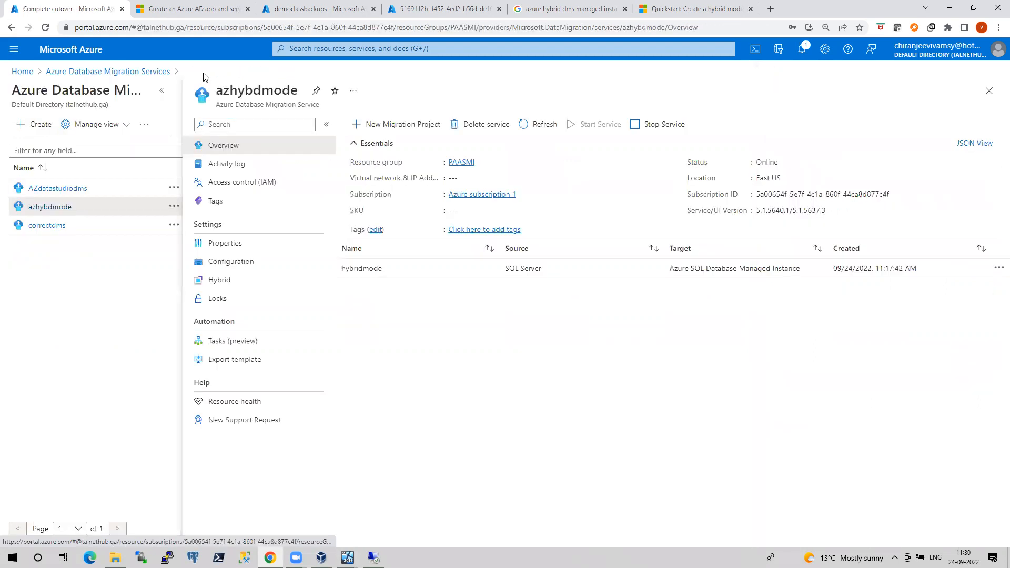
{"action": "left_click", "coordinate": [361, 269]}
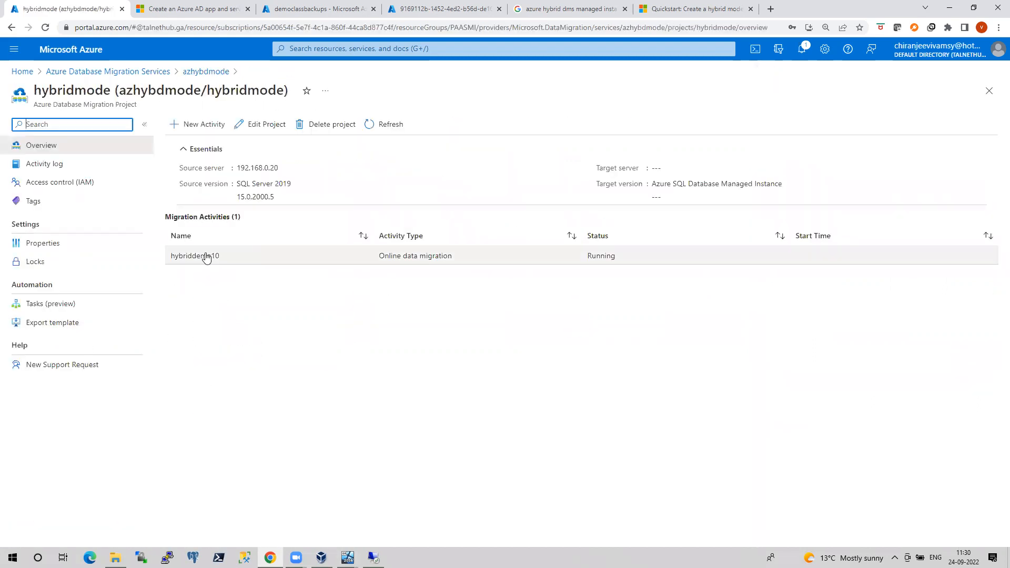
{"action": "left_click", "coordinate": [203, 257]}
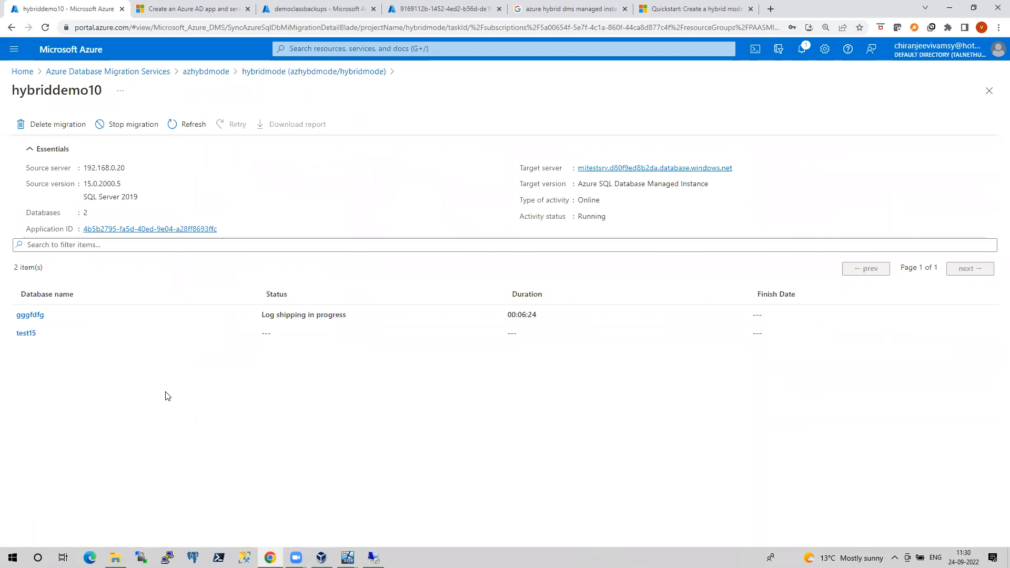
{"action": "left_click", "coordinate": [38, 316]}
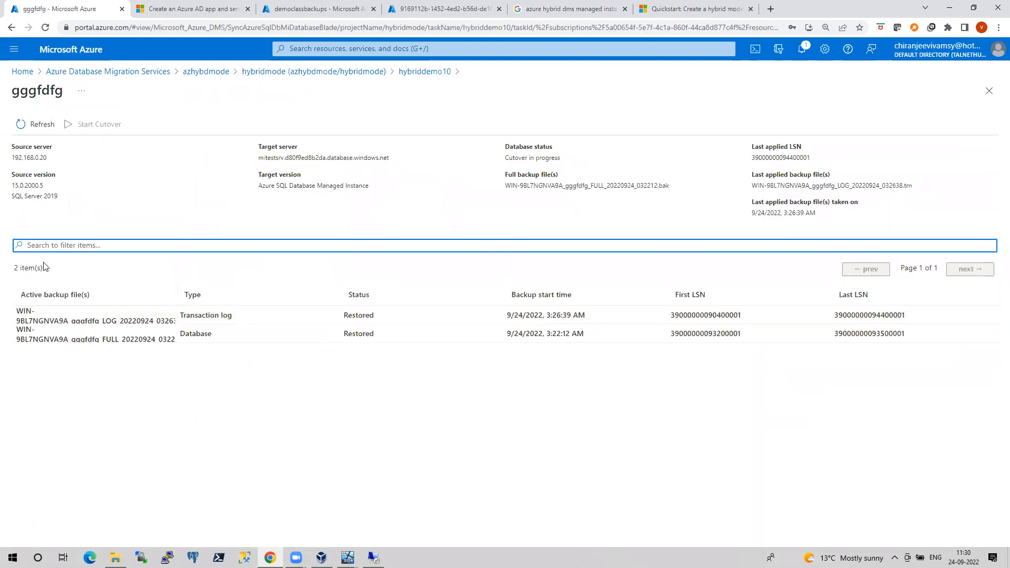
{"action": "left_click", "coordinate": [43, 129]}
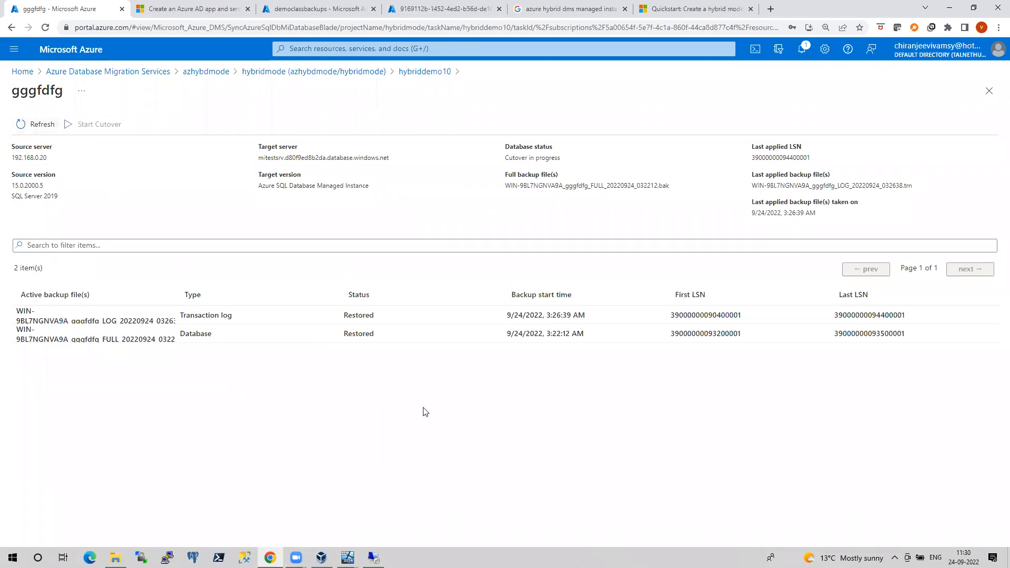
Confirm and apply test15's cutover, then switch to the remote SSMS session
{"action": "left_click", "coordinate": [421, 73]}
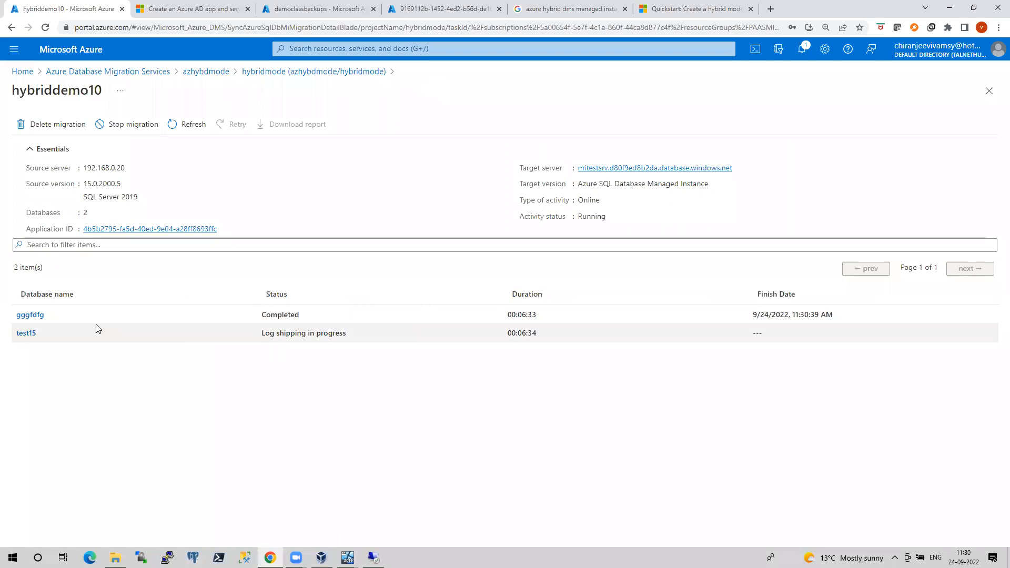
{"action": "left_click", "coordinate": [25, 333]}
{"action": "left_click", "coordinate": [79, 124]}
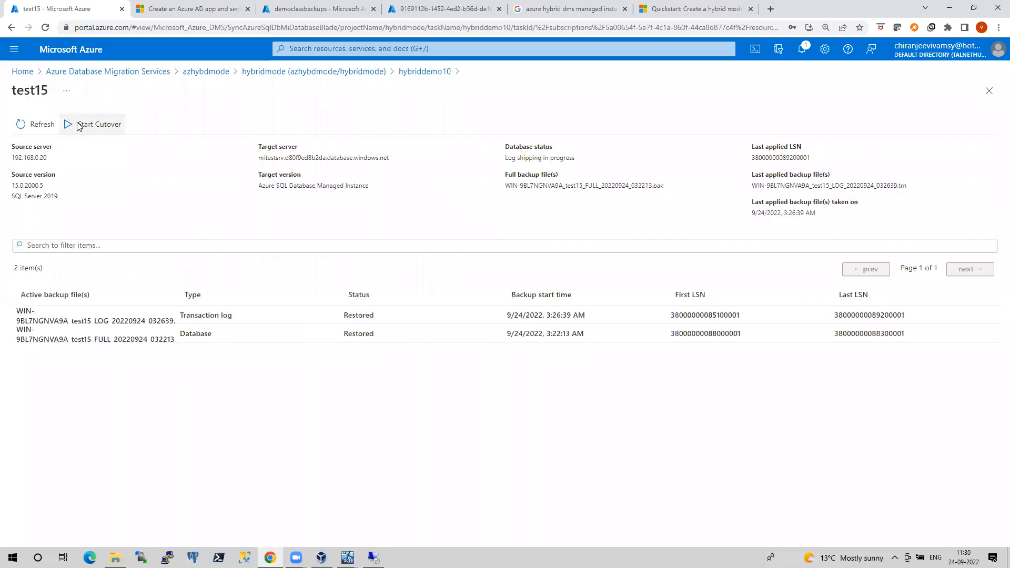
{"action": "left_click", "coordinate": [781, 319]}
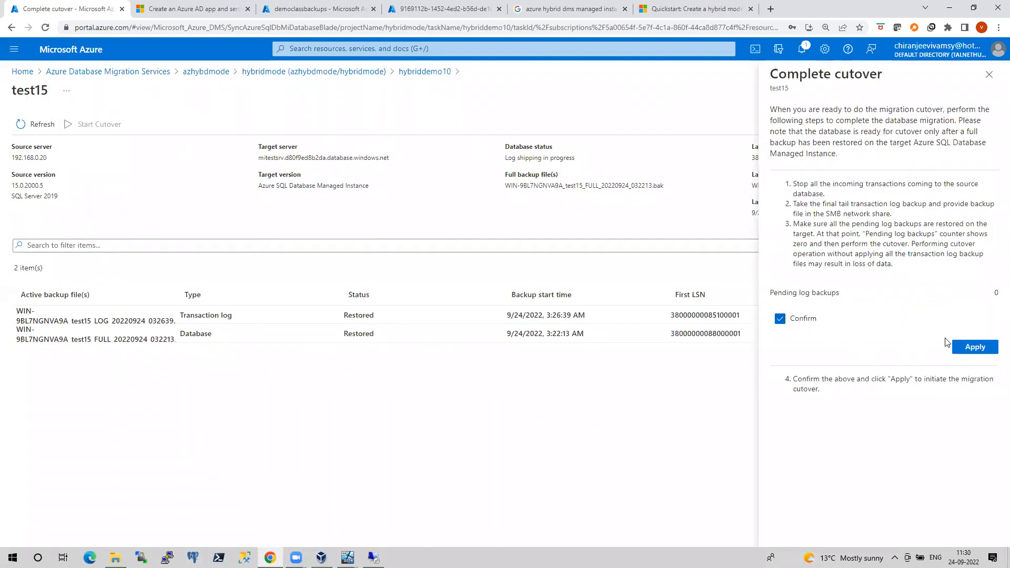
{"action": "left_click", "coordinate": [975, 347]}
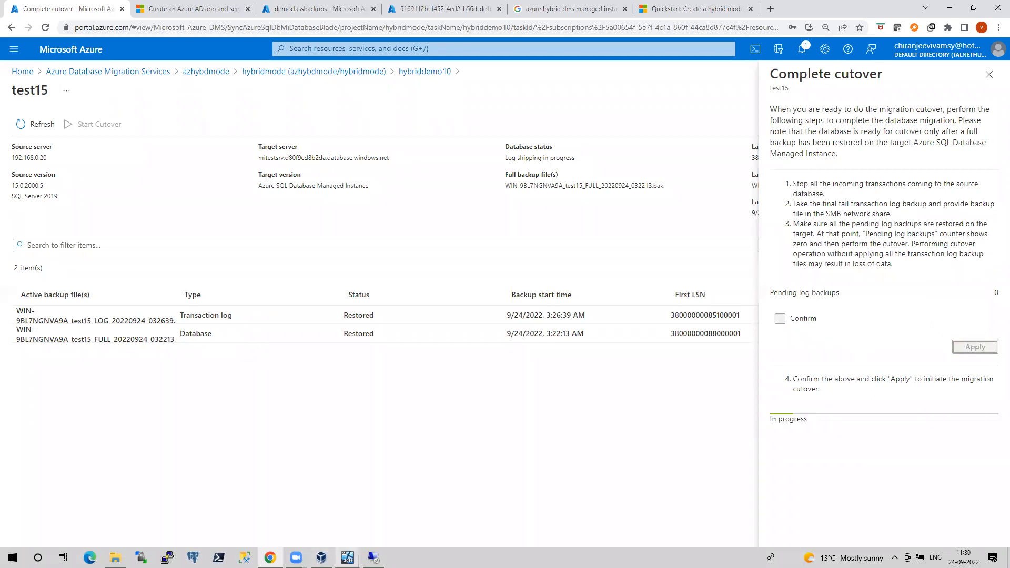
{"action": "left_click", "coordinate": [374, 557]}
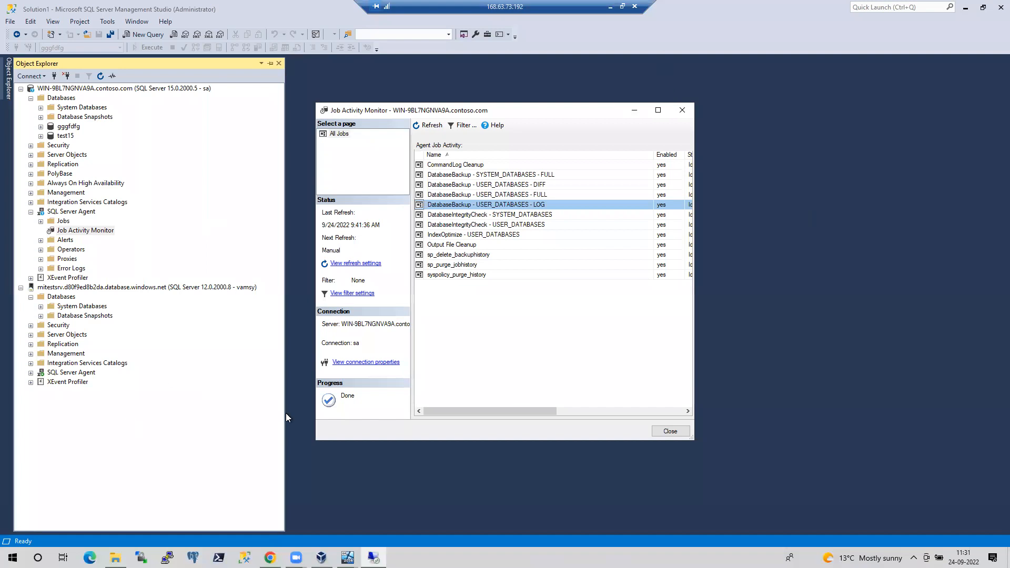
Close the Job Activity Monitor in the remote SSMS session
{"action": "mouse_move", "coordinate": [347, 558]}
{"action": "left_click", "coordinate": [289, 508]}
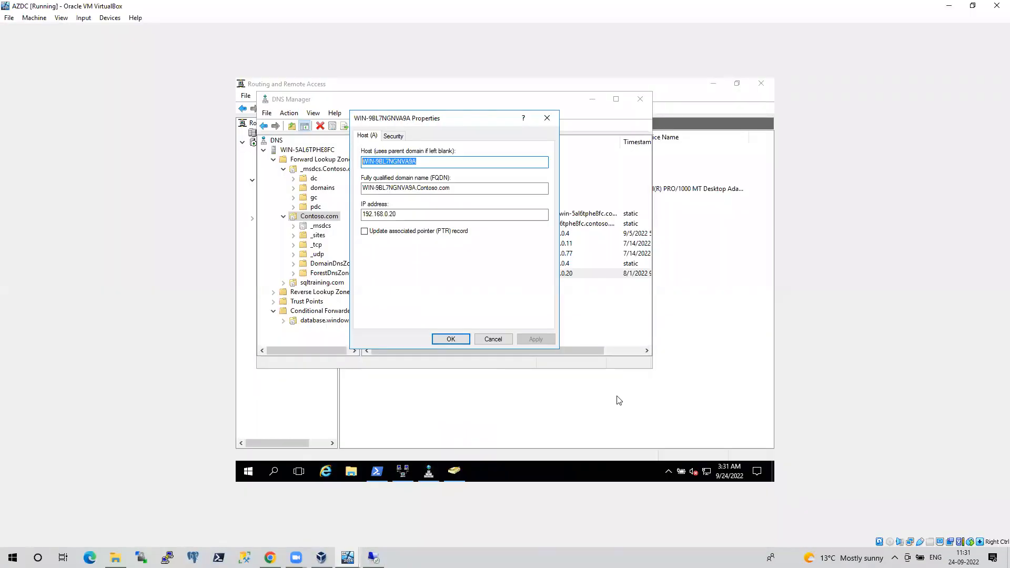
{"action": "left_click", "coordinate": [604, 401]}
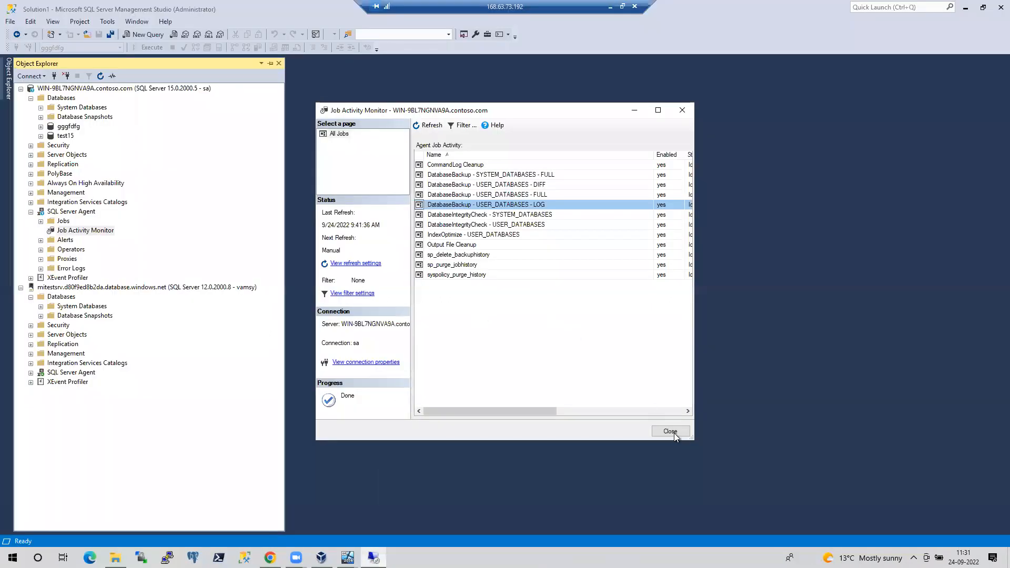
{"action": "left_click", "coordinate": [673, 432]}
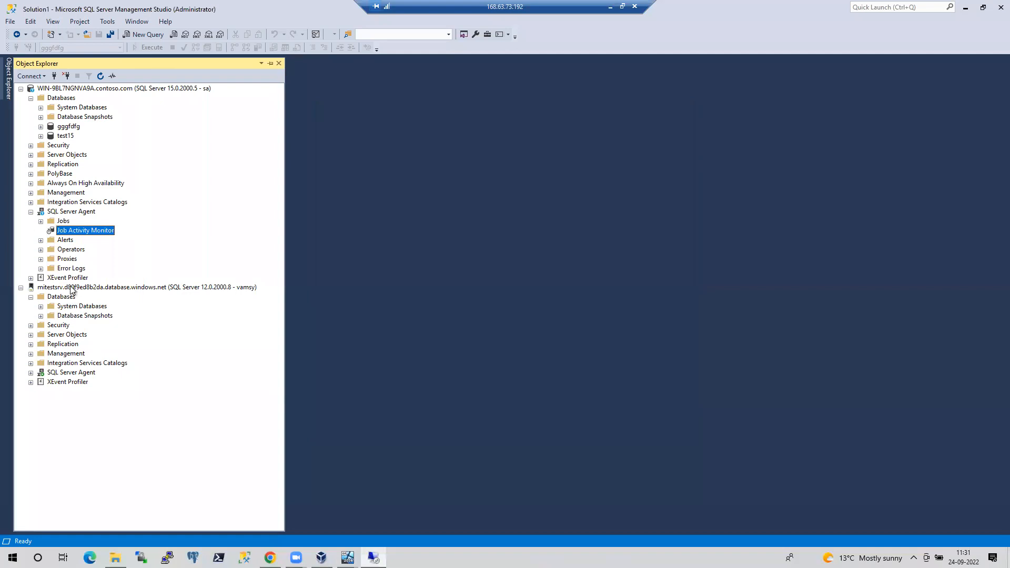
Refresh the Managed Instance node to list gggfdfg and test15, expand gggfdfg, and minimize the session
{"action": "left_click", "coordinate": [71, 290]}
{"action": "right_click", "coordinate": [71, 290]}
{"action": "left_click", "coordinate": [109, 462]}
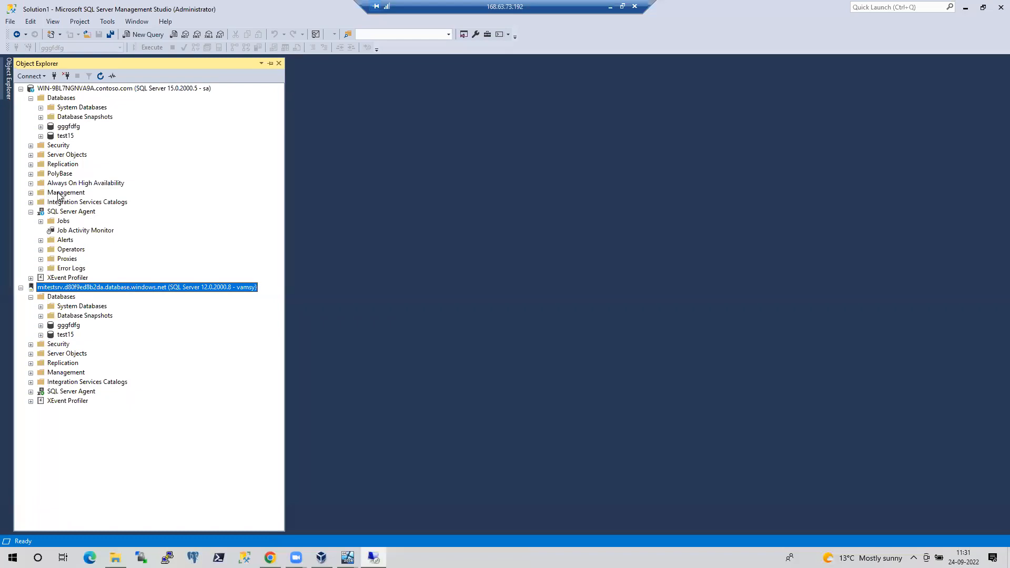
{"action": "left_click", "coordinate": [42, 128]}
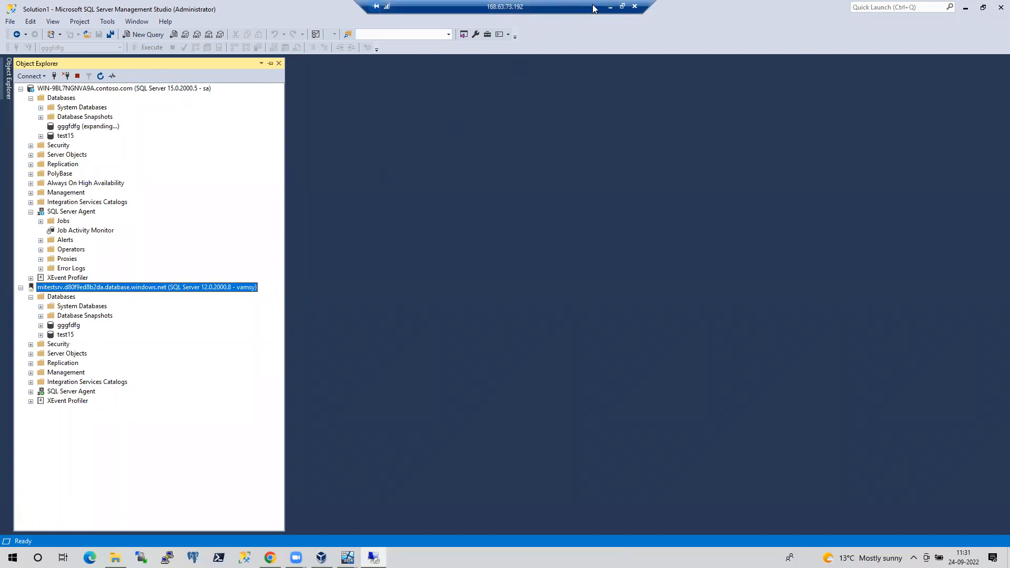
{"action": "left_click", "coordinate": [610, 7]}
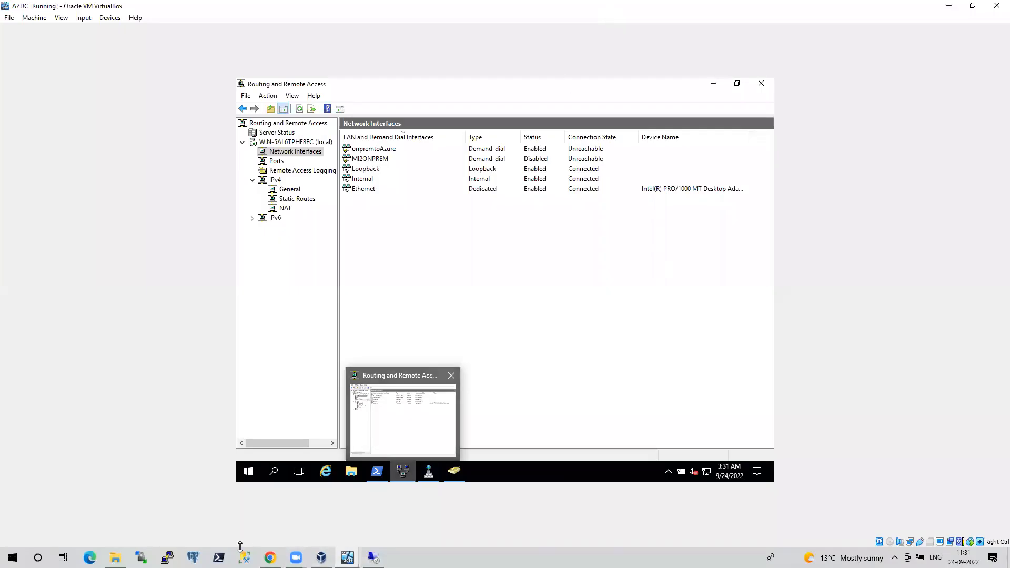
{"action": "left_click", "coordinate": [116, 558]}
Open Pass_course_contents.pdf, skim to the Ch 3/Ch 4 lists, and return to Ch 2 Azure MI Configurations
{"action": "double_click", "coordinate": [155, 157]}
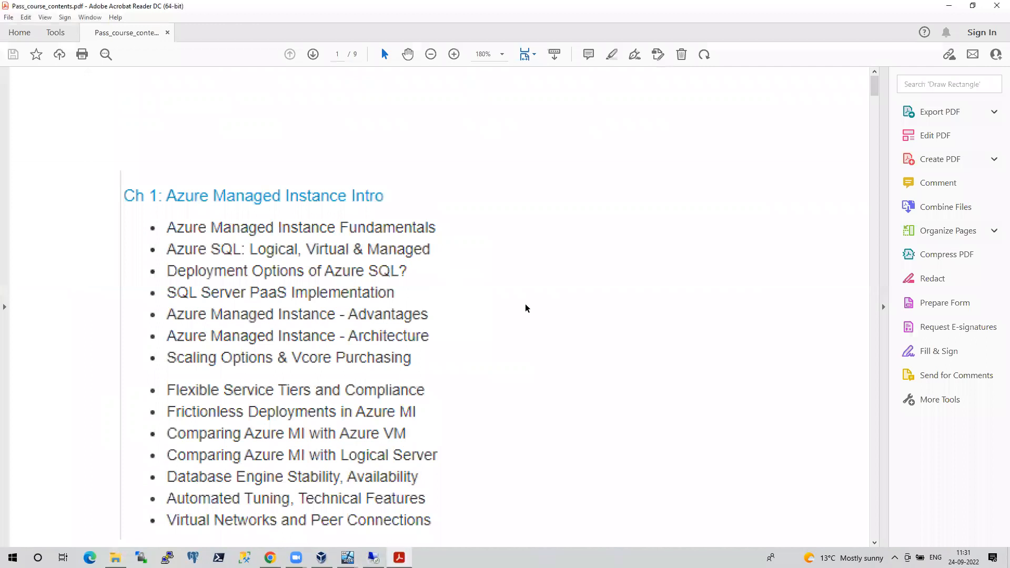
{"action": "scroll", "coordinate": [525, 307], "scroll_direction": "down", "scroll_amount": 2}
{"action": "scroll", "coordinate": [525, 307], "scroll_direction": "down", "scroll_amount": 4}
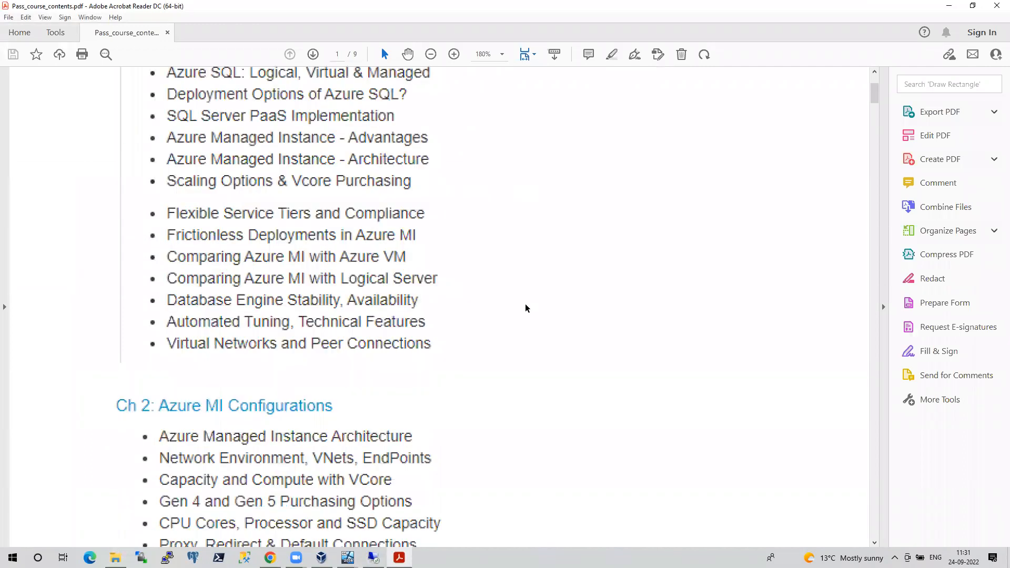
{"action": "scroll", "coordinate": [526, 308], "scroll_direction": "down", "scroll_amount": 4}
{"action": "scroll", "coordinate": [526, 308], "scroll_direction": "down", "scroll_amount": 4}
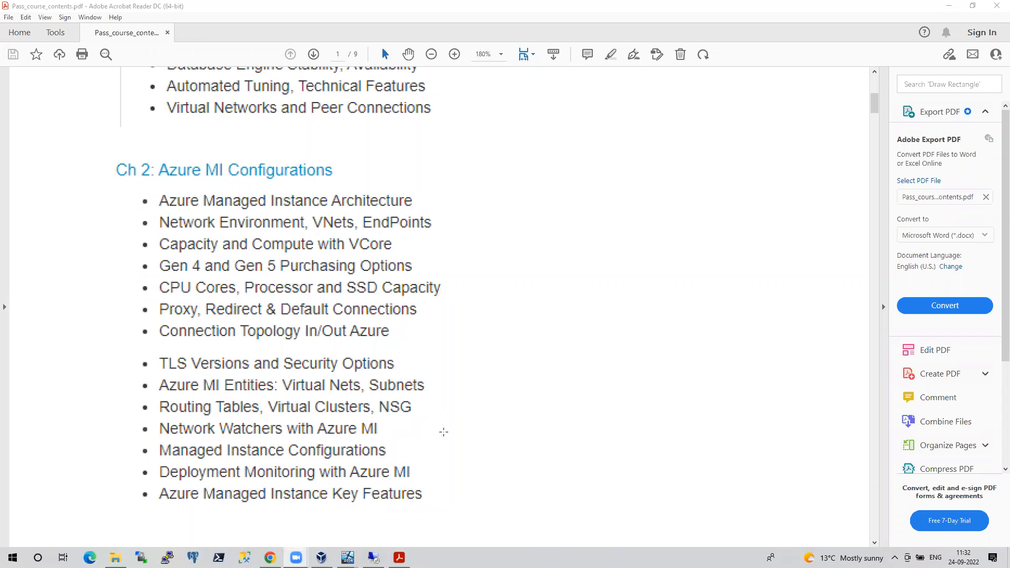
{"action": "left_click", "coordinate": [494, 438]}
{"action": "scroll", "coordinate": [495, 437], "scroll_direction": "down", "scroll_amount": 5}
{"action": "scroll", "coordinate": [494, 437], "scroll_direction": "down", "scroll_amount": 7}
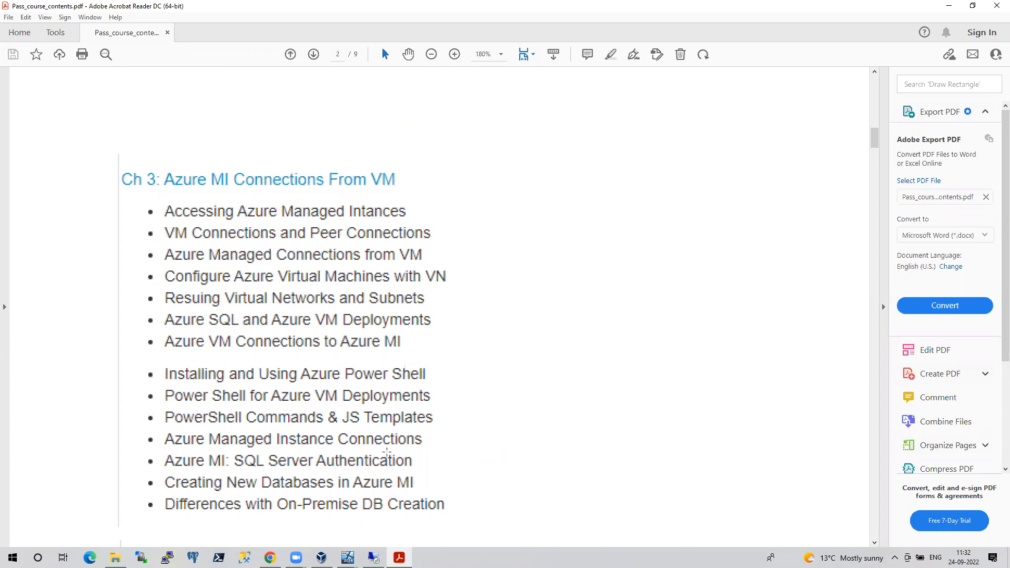
{"action": "scroll", "coordinate": [387, 452], "scroll_direction": "down", "scroll_amount": 3}
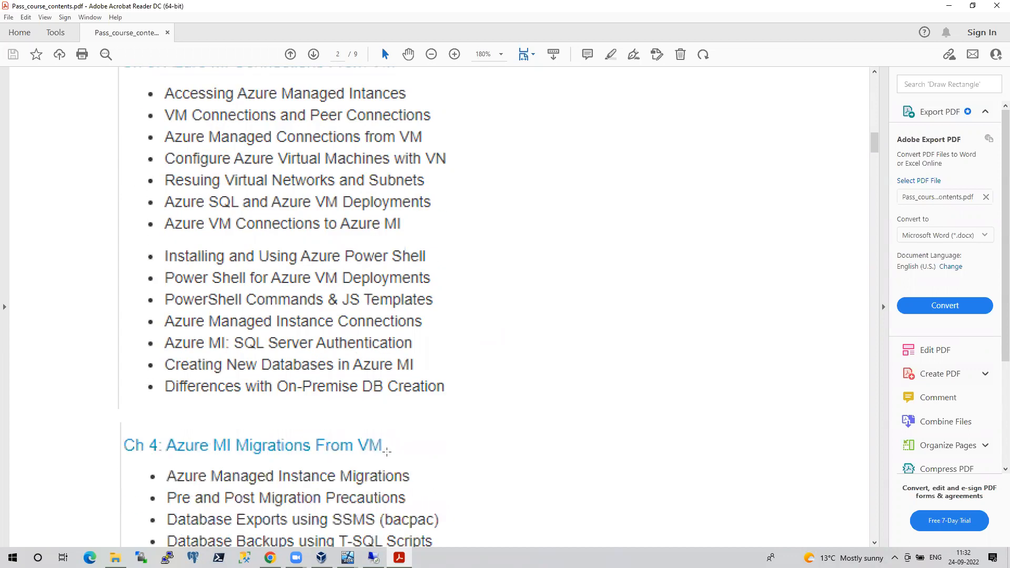
{"action": "scroll", "coordinate": [387, 451], "scroll_direction": "down", "scroll_amount": 1}
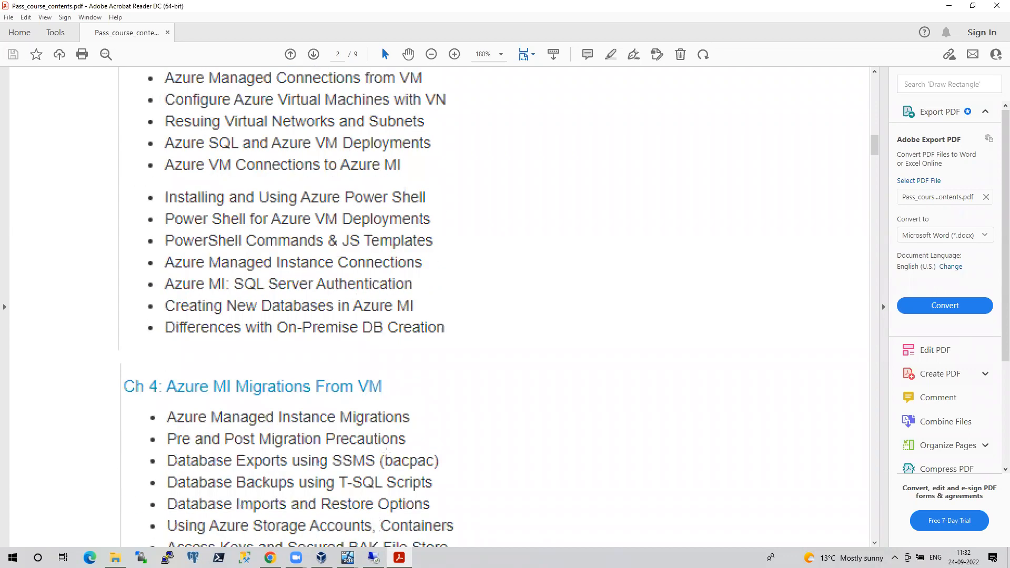
{"action": "scroll", "coordinate": [387, 451], "scroll_direction": "up", "scroll_amount": 15}
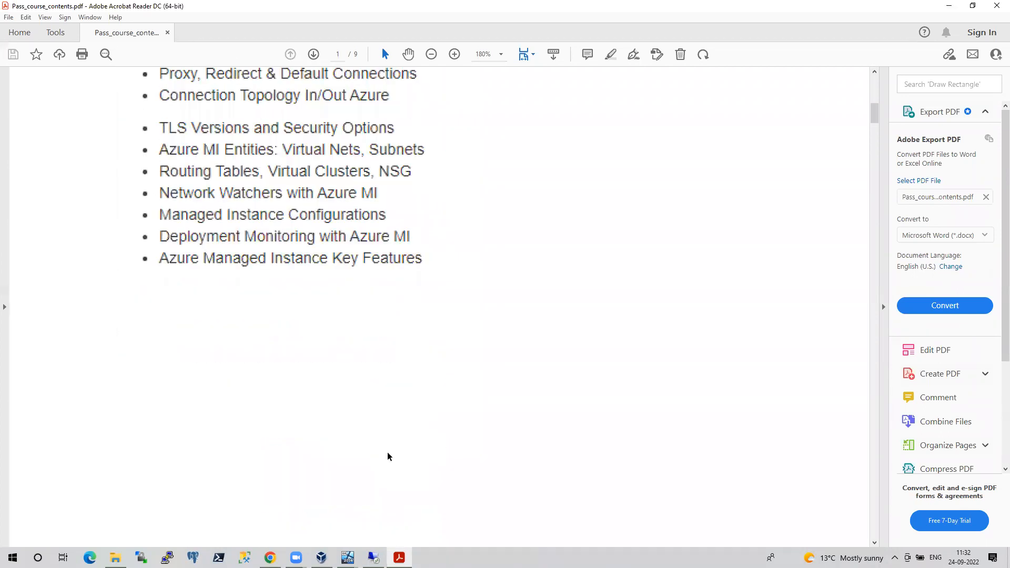
{"action": "scroll", "coordinate": [387, 454], "scroll_direction": "up", "scroll_amount": 2}
Open the mitestsrv managed instance's Networking settings from the portal home
{"action": "left_click", "coordinate": [270, 558]}
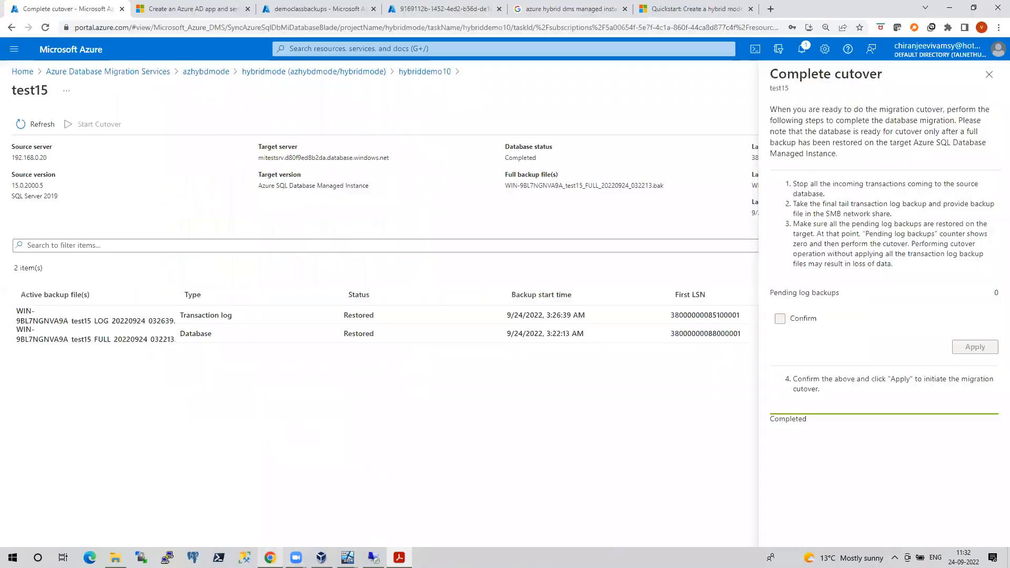
{"action": "left_click", "coordinate": [22, 71]}
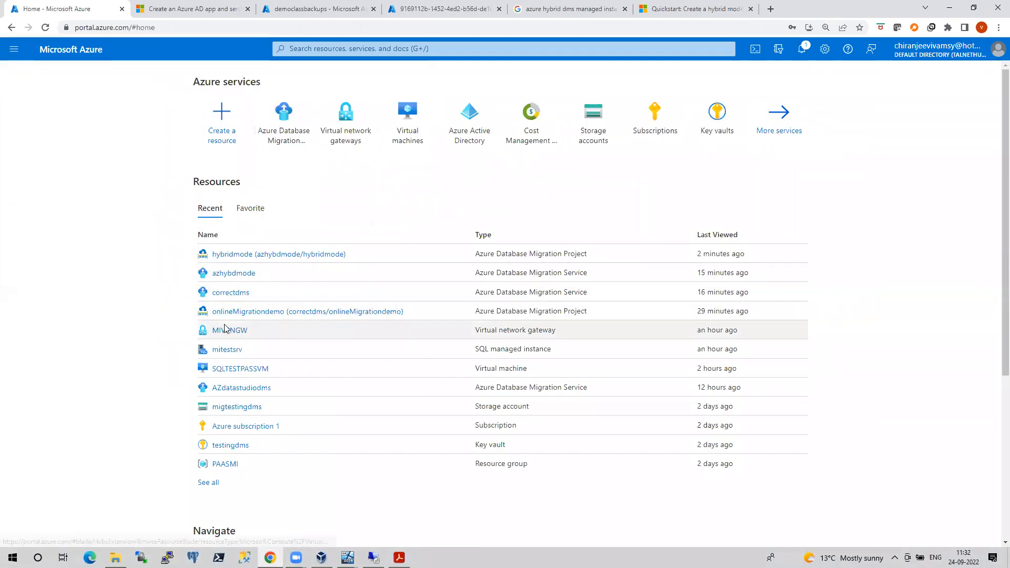
{"action": "left_click", "coordinate": [226, 349]}
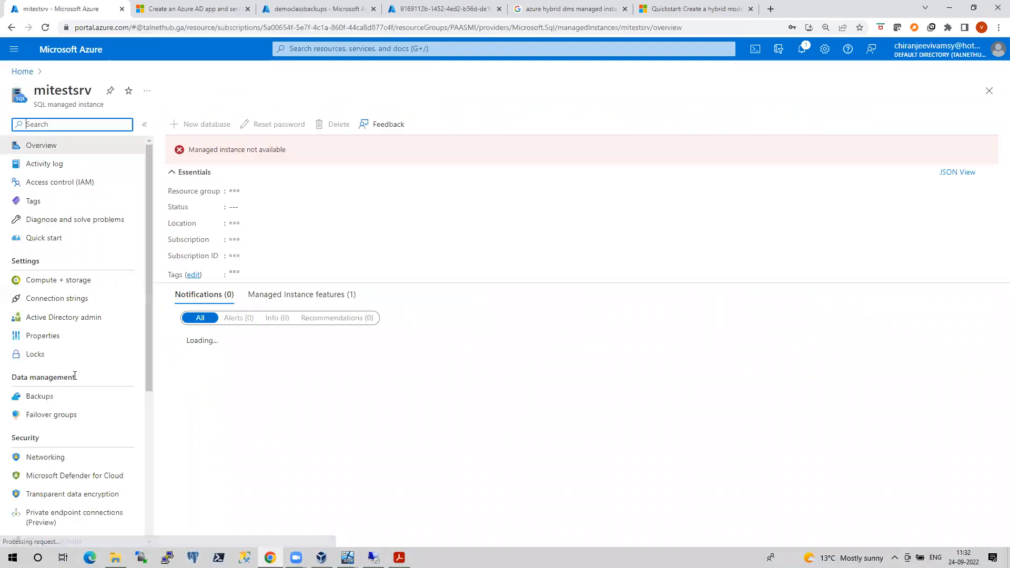
{"action": "scroll", "coordinate": [75, 368], "scroll_direction": "down", "scroll_amount": 3}
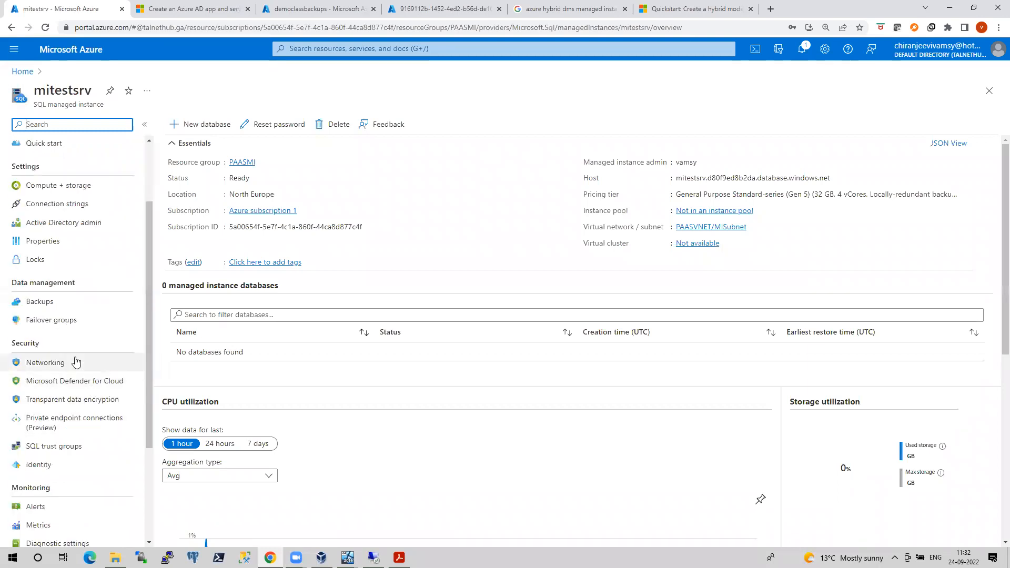
{"action": "left_click", "coordinate": [50, 380]}
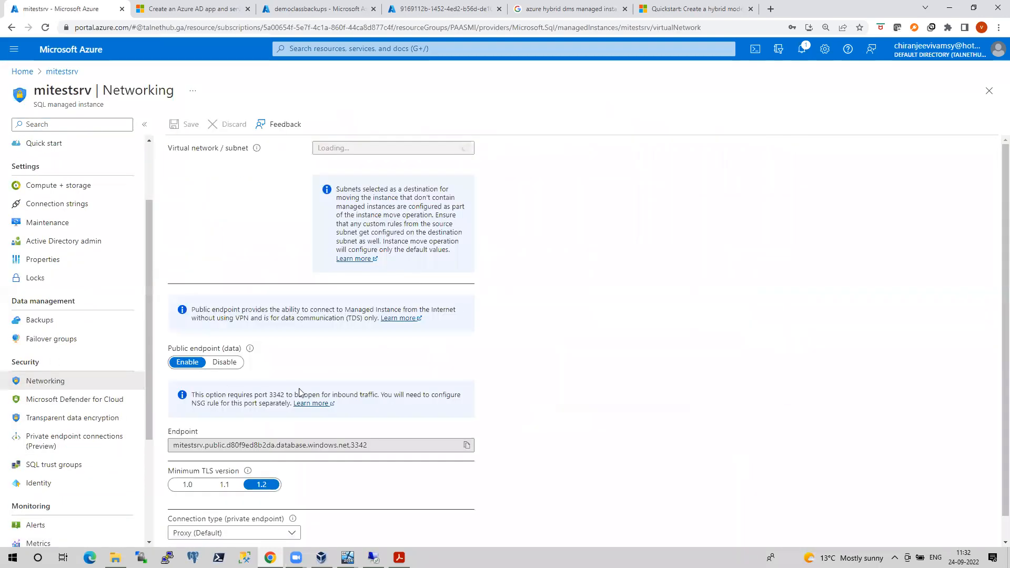
{"action": "scroll", "coordinate": [273, 431], "scroll_direction": "down", "scroll_amount": 1}
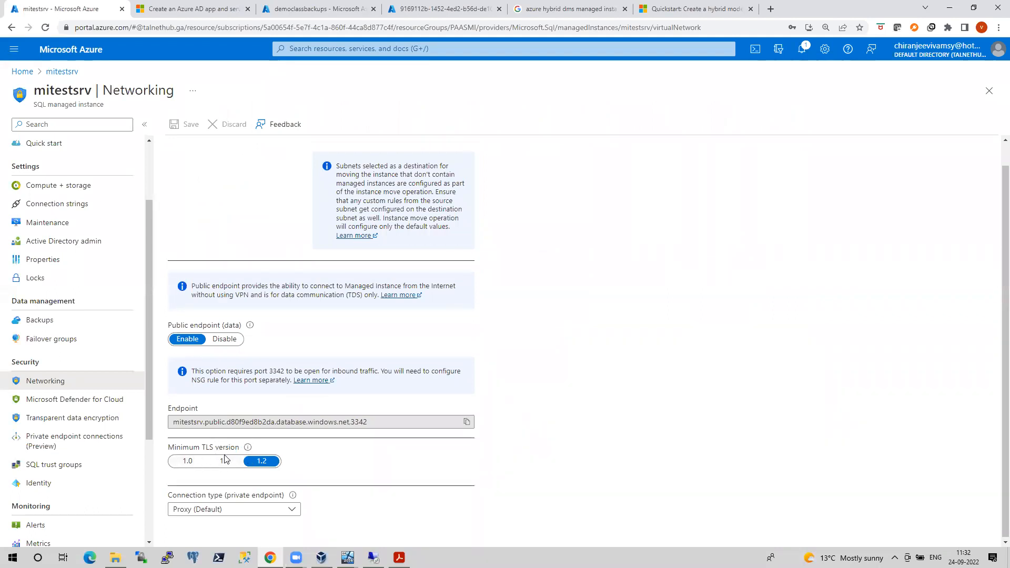
Try minimum TLS versions 1.0, 1.1 and 1.2, leaving it set to 1.0
{"action": "left_click", "coordinate": [184, 463]}
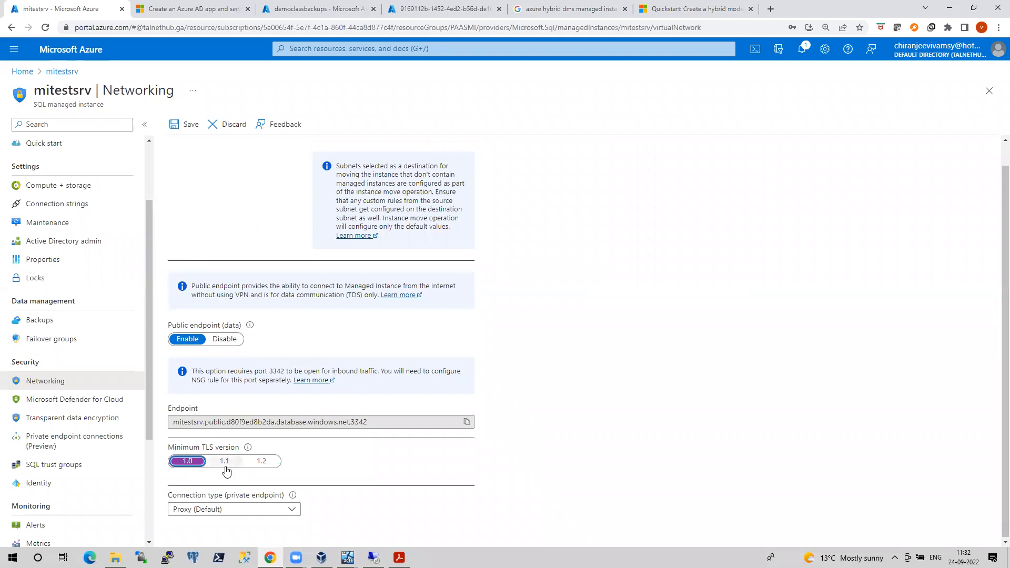
{"action": "mouse_move", "coordinate": [247, 450]}
{"action": "left_click", "coordinate": [227, 465]}
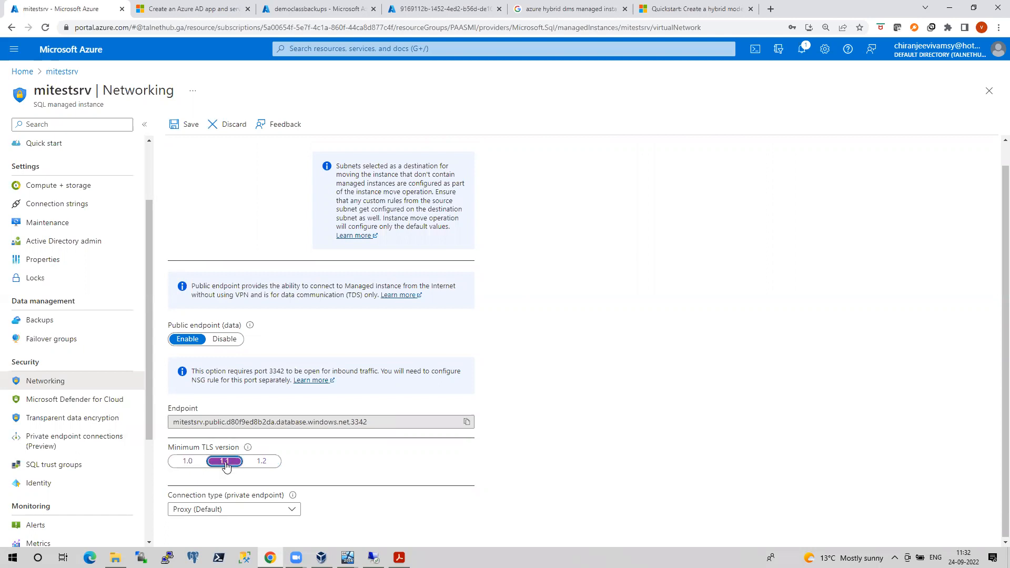
{"action": "left_click", "coordinate": [268, 465]}
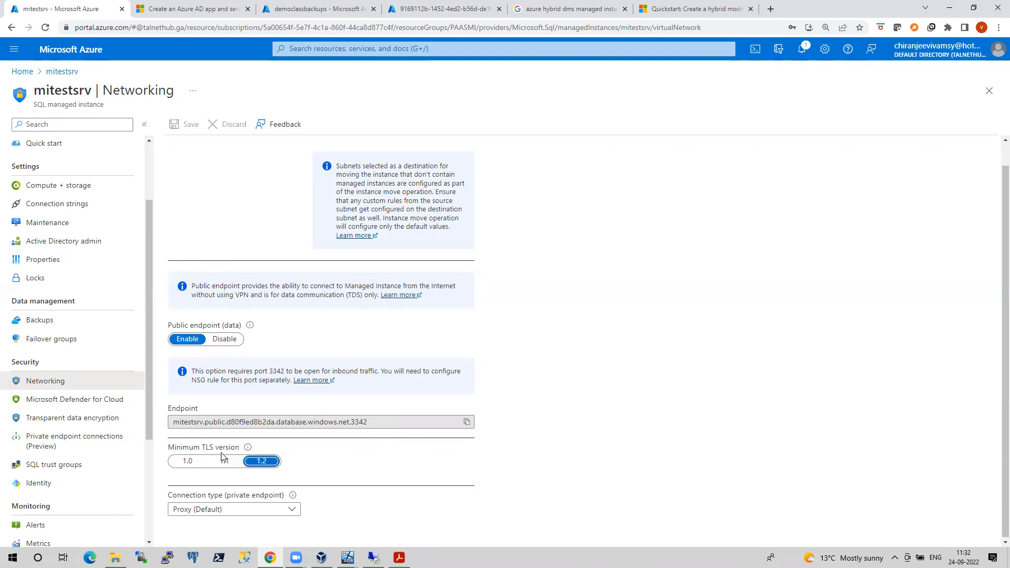
{"action": "left_click", "coordinate": [187, 463]}
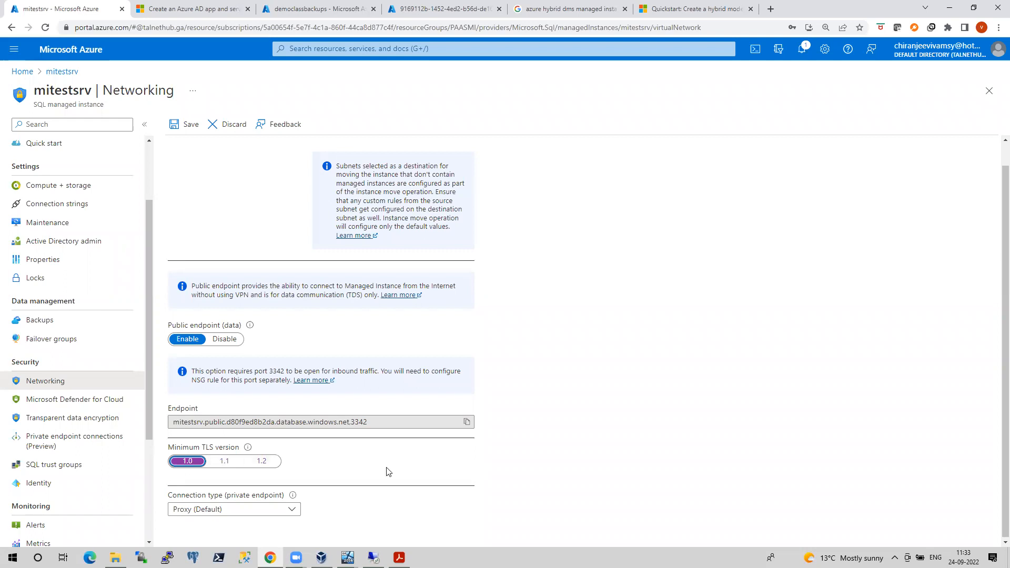
Bring back the course outline PDF and scroll down to the SAS topic
{"action": "left_click", "coordinate": [399, 558]}
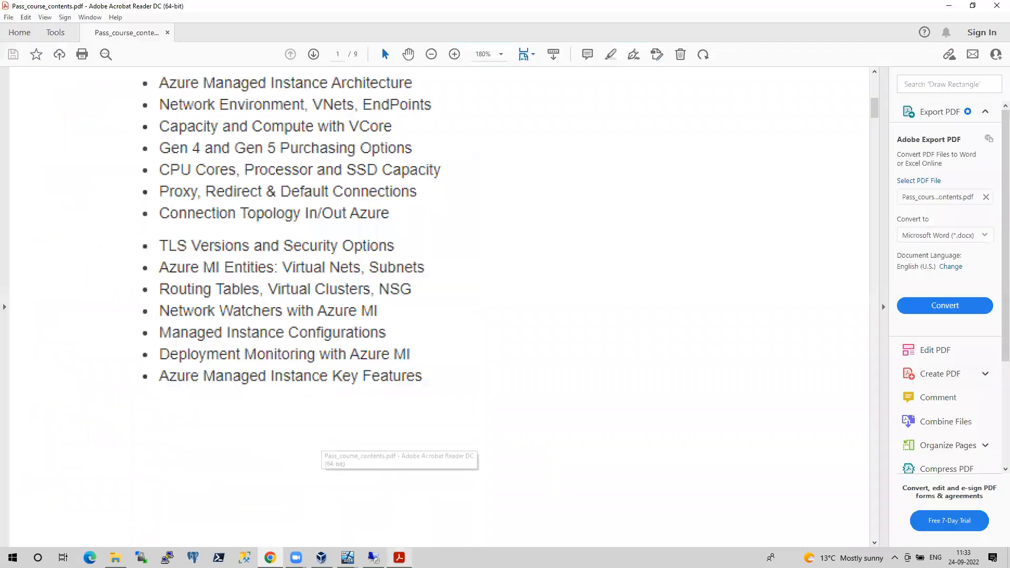
{"action": "scroll", "coordinate": [399, 405], "scroll_direction": "down", "scroll_amount": 10}
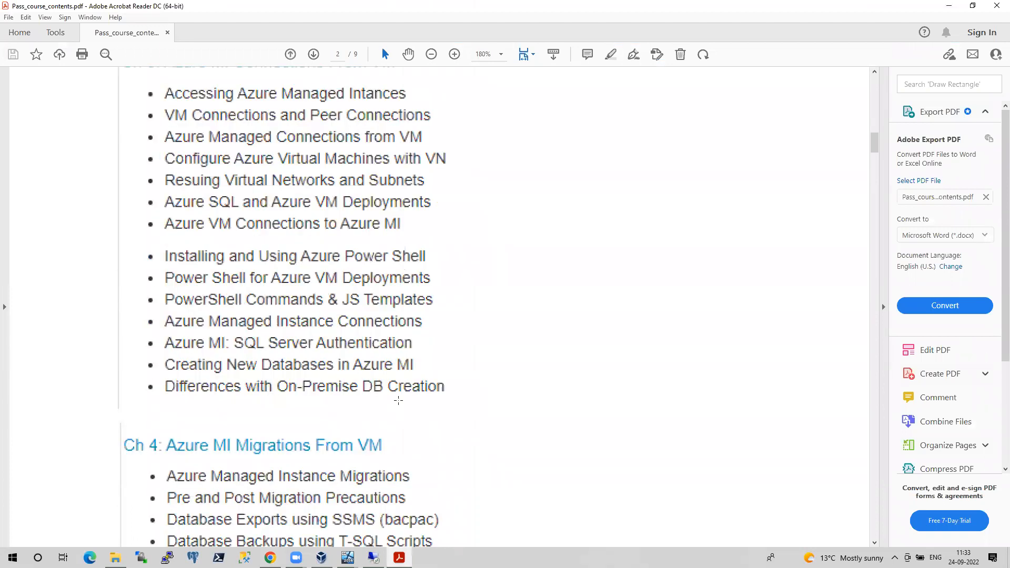
{"action": "scroll", "coordinate": [399, 399], "scroll_direction": "up", "scroll_amount": 2}
{"action": "scroll", "coordinate": [402, 397], "scroll_direction": "down", "scroll_amount": 5}
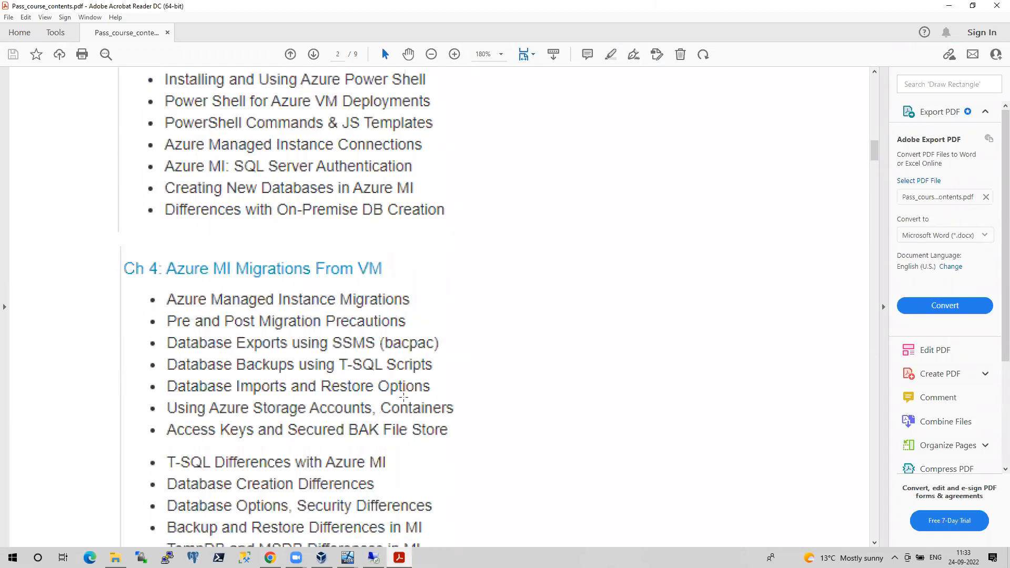
{"action": "scroll", "coordinate": [403, 397], "scroll_direction": "down", "scroll_amount": 3}
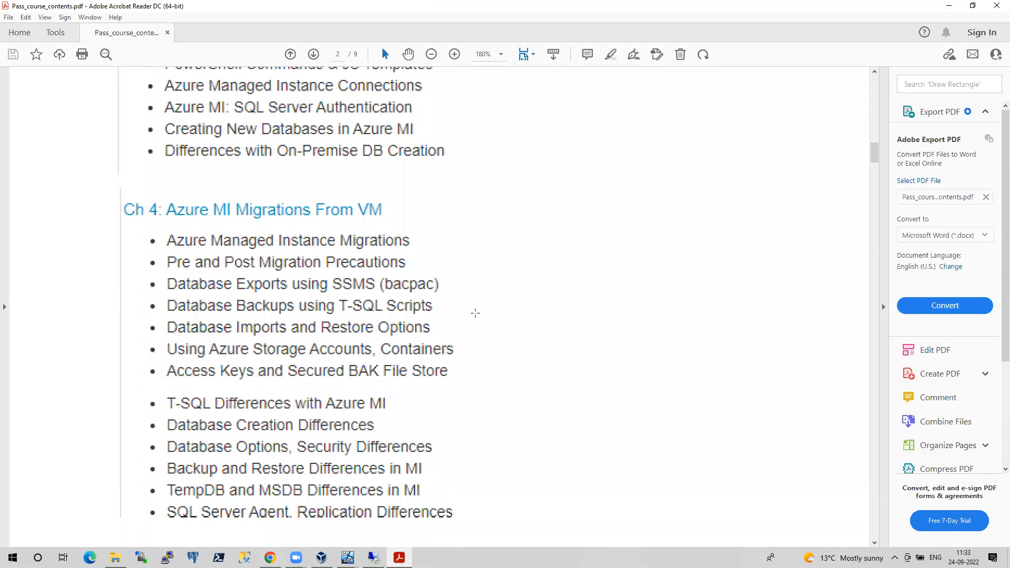
{"action": "scroll", "coordinate": [463, 323], "scroll_direction": "down", "scroll_amount": 6}
{"action": "scroll", "coordinate": [458, 328], "scroll_direction": "down", "scroll_amount": 12}
{"action": "scroll", "coordinate": [457, 332], "scroll_direction": "down", "scroll_amount": 15}
{"action": "scroll", "coordinate": [457, 331], "scroll_direction": "down", "scroll_amount": 6}
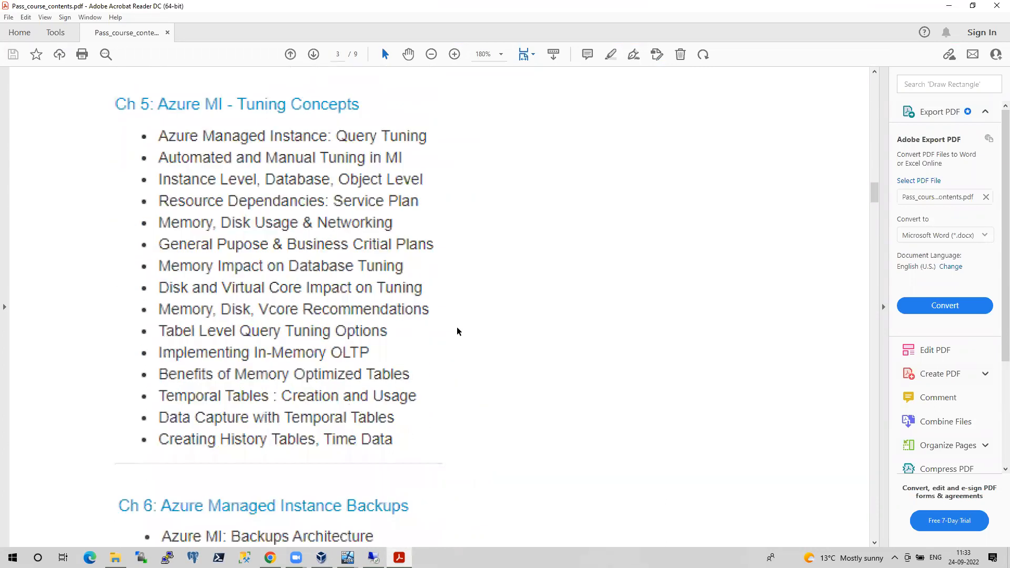
{"action": "scroll", "coordinate": [457, 332], "scroll_direction": "down", "scroll_amount": 6}
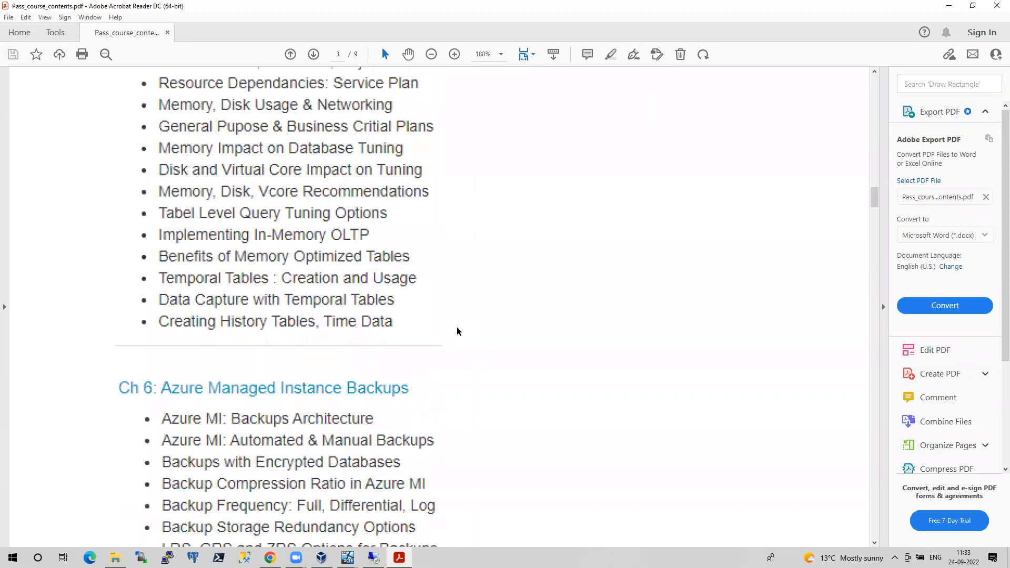
{"action": "scroll", "coordinate": [457, 331], "scroll_direction": "down", "scroll_amount": 9}
{"action": "scroll", "coordinate": [456, 328], "scroll_direction": "down", "scroll_amount": 3}
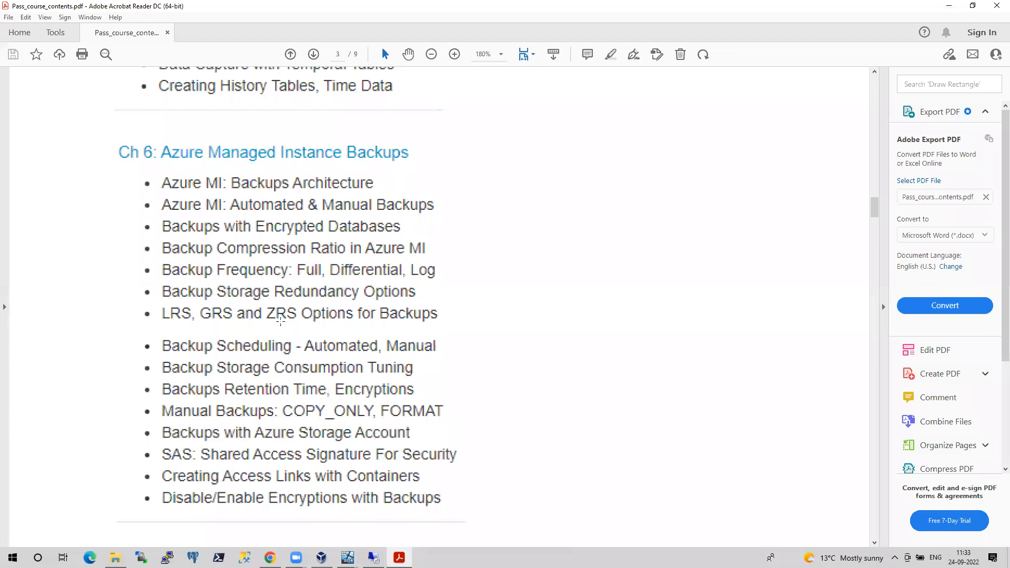
{"action": "scroll", "coordinate": [384, 399], "scroll_direction": "down", "scroll_amount": 3}
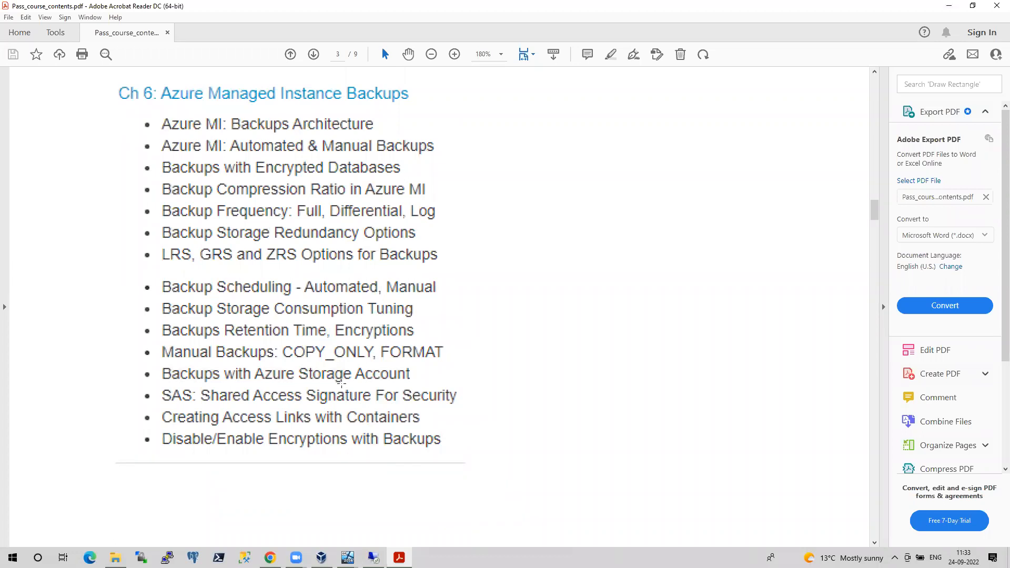
Underline the SAS topic with a freehand stroke, then undo it
{"action": "left_click_drag", "start_coordinate": [161, 398], "coordinate": [461, 402]}
{"action": "left_click", "coordinate": [383, 398]}
{"action": "key", "text": "ctrl+z"}
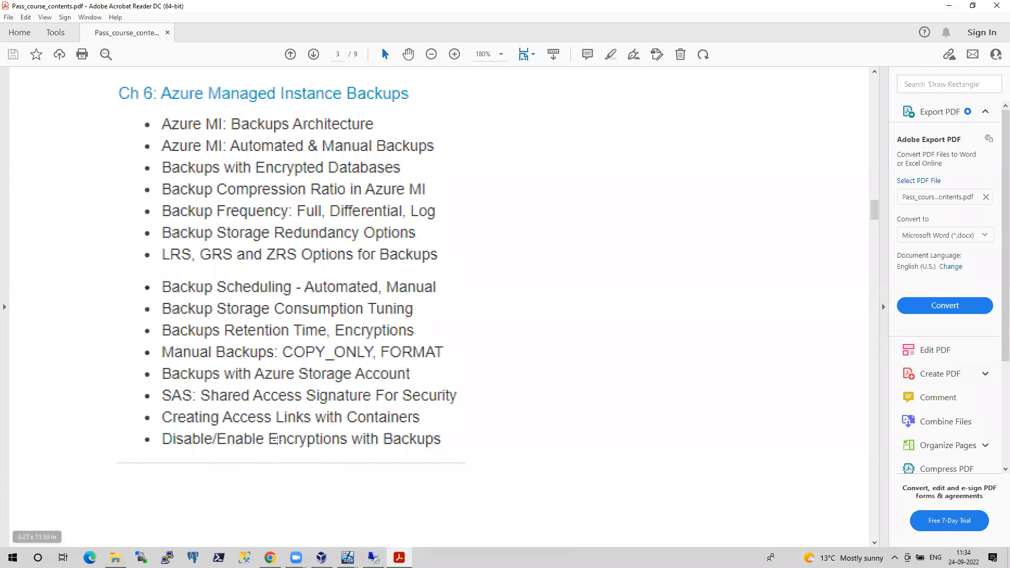
{"action": "scroll", "coordinate": [392, 445], "scroll_direction": "down", "scroll_amount": 10}
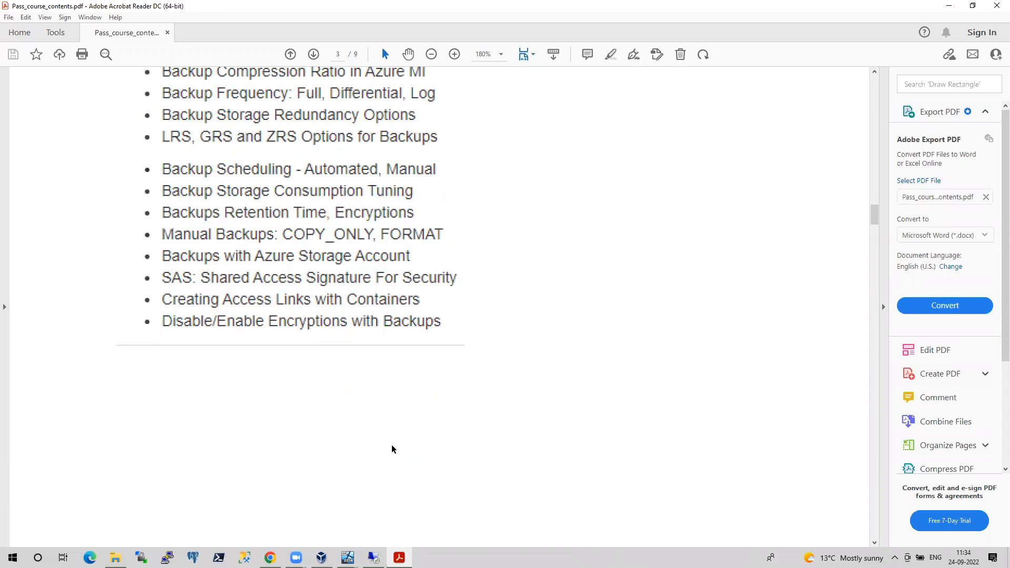
{"action": "scroll", "coordinate": [392, 446], "scroll_direction": "down", "scroll_amount": 4}
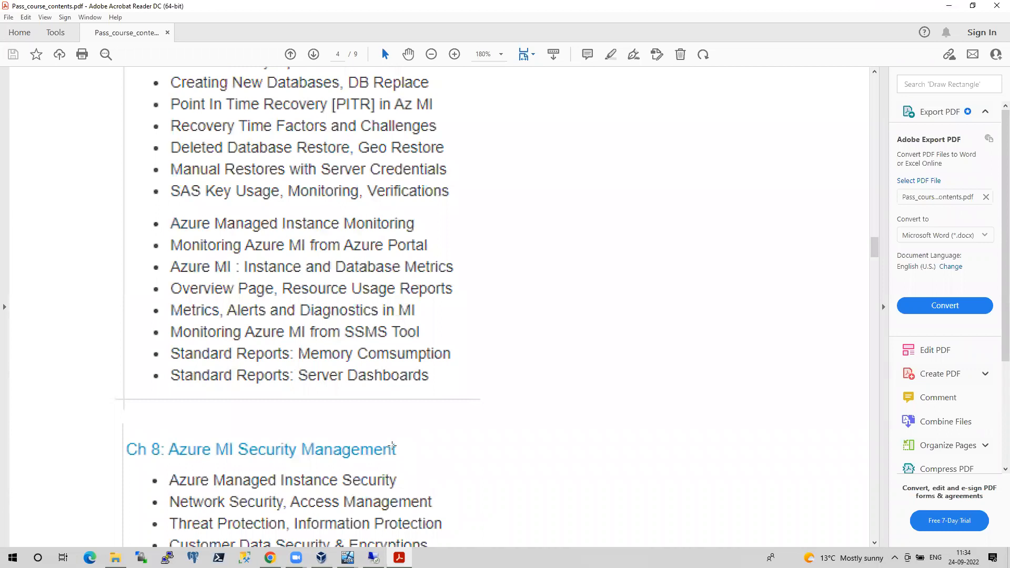
{"action": "scroll", "coordinate": [392, 446], "scroll_direction": "up", "scroll_amount": 6}
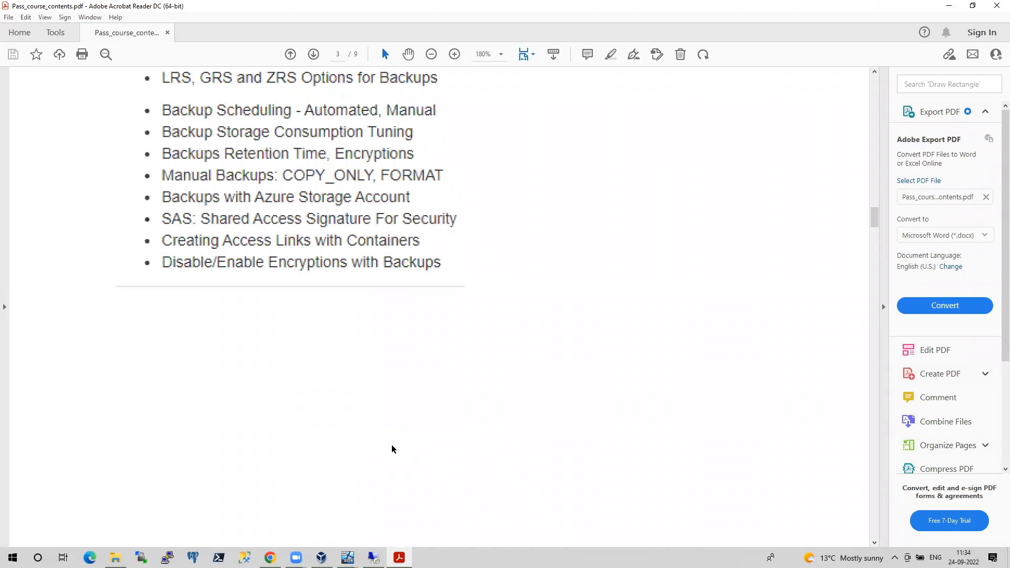
Glance at the remote SSMS session, then return to the PDF's Ch 7: Azure MI Restores, Monitoring topics
{"action": "mouse_move", "coordinate": [374, 556]}
{"action": "left_click", "coordinate": [381, 537]}
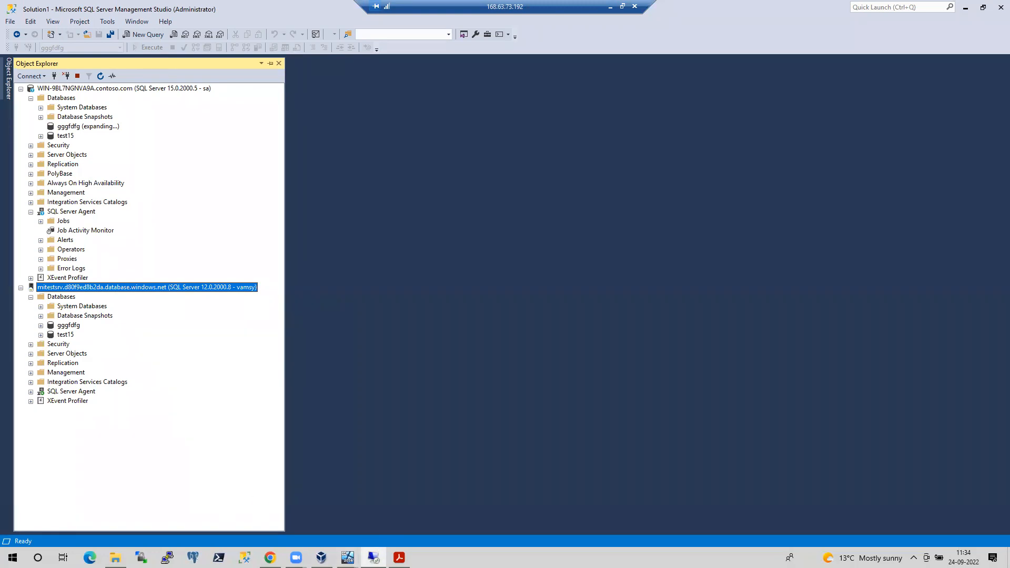
{"action": "left_click", "coordinate": [399, 558]}
{"action": "scroll", "coordinate": [361, 300], "scroll_direction": "down", "scroll_amount": 7}
{"action": "scroll", "coordinate": [361, 300], "scroll_direction": "down", "scroll_amount": 6}
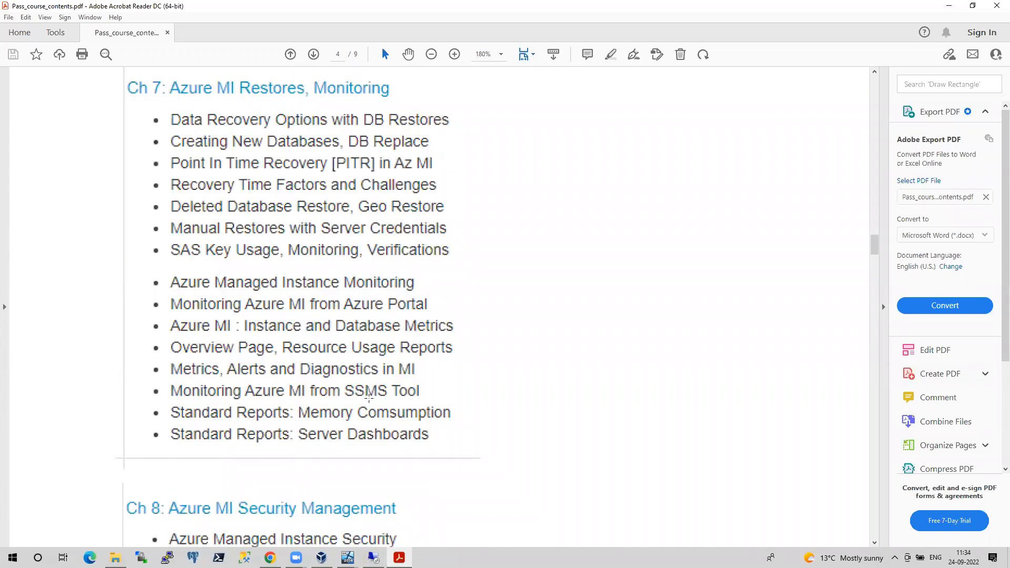
Read through the course outline's Ch 8, Ch 9 and Ch 11 topic lists
{"action": "scroll", "coordinate": [368, 398], "scroll_direction": "down", "scroll_amount": 5}
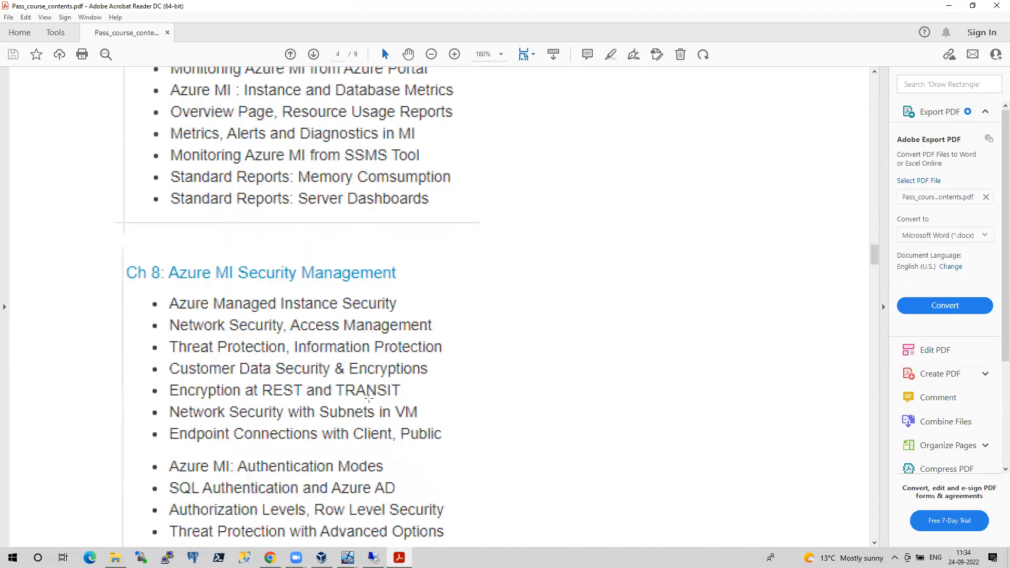
{"action": "scroll", "coordinate": [369, 399], "scroll_direction": "down", "scroll_amount": 2}
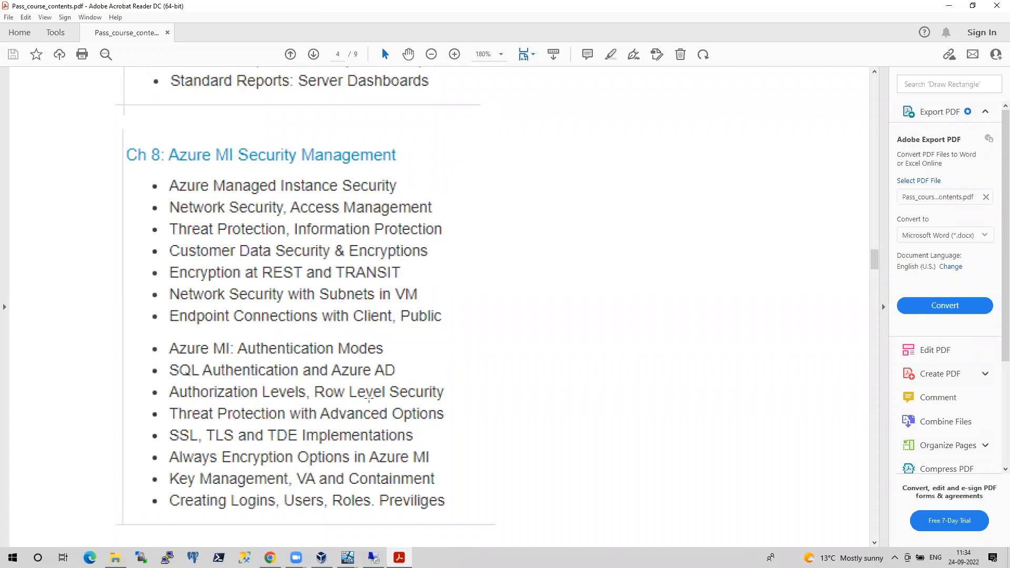
{"action": "scroll", "coordinate": [369, 399], "scroll_direction": "down", "scroll_amount": 1}
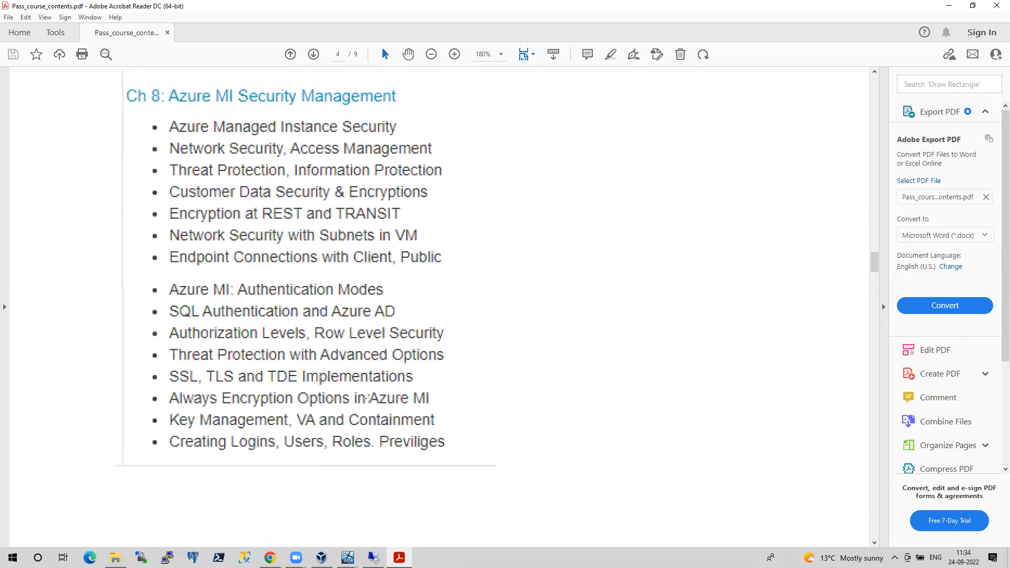
{"action": "scroll", "coordinate": [369, 399], "scroll_direction": "down", "scroll_amount": 1}
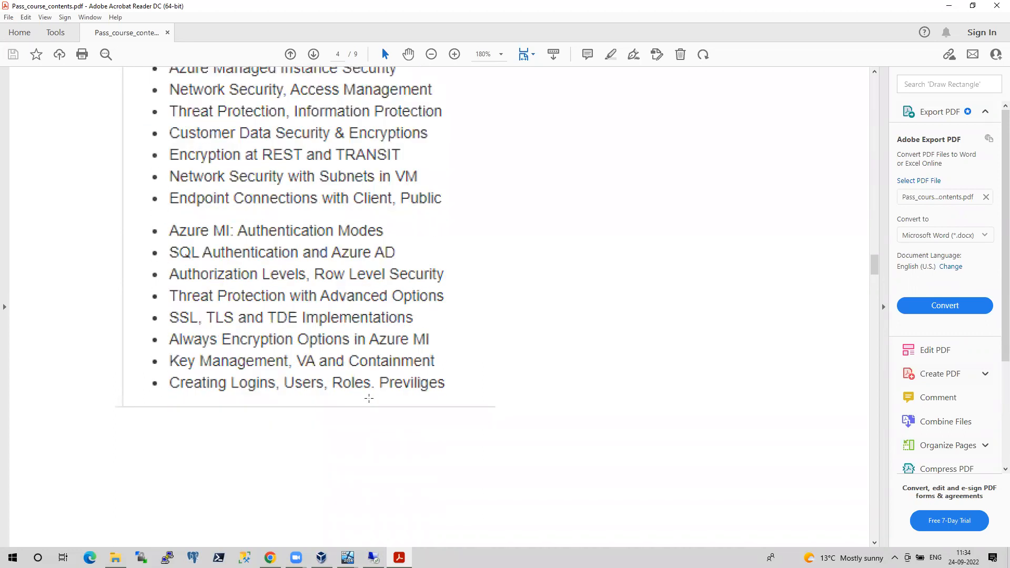
{"action": "scroll", "coordinate": [369, 399], "scroll_direction": "down", "scroll_amount": 1}
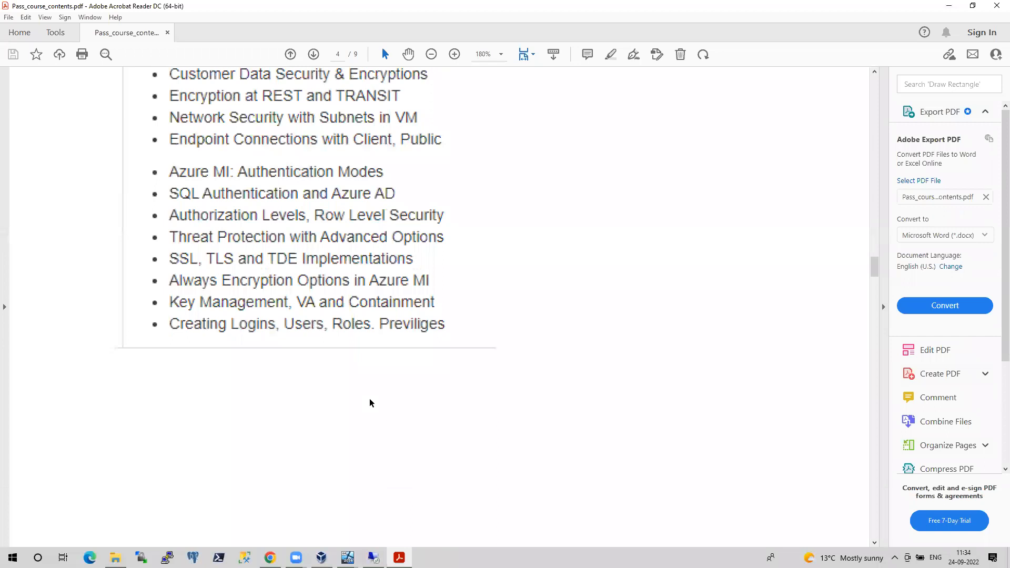
{"action": "scroll", "coordinate": [370, 403], "scroll_direction": "down", "scroll_amount": 7}
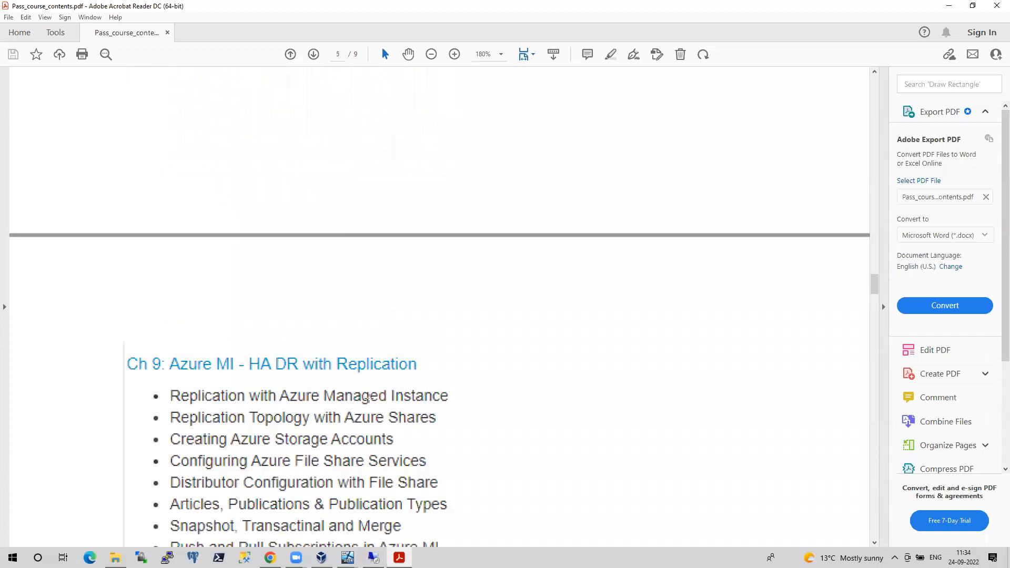
{"action": "scroll", "coordinate": [369, 398], "scroll_direction": "down", "scroll_amount": 3}
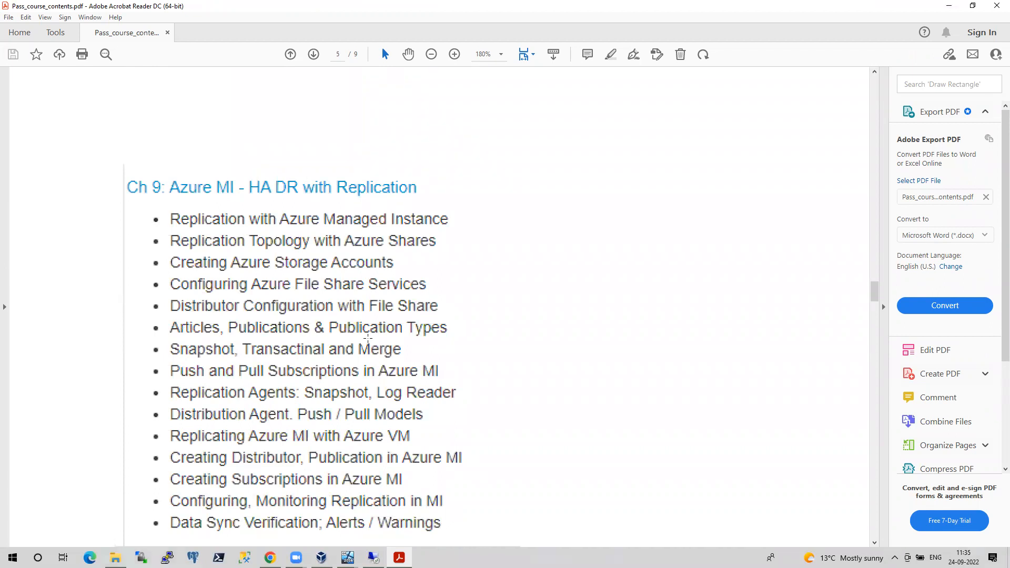
{"action": "scroll", "coordinate": [368, 338], "scroll_direction": "down", "scroll_amount": 2}
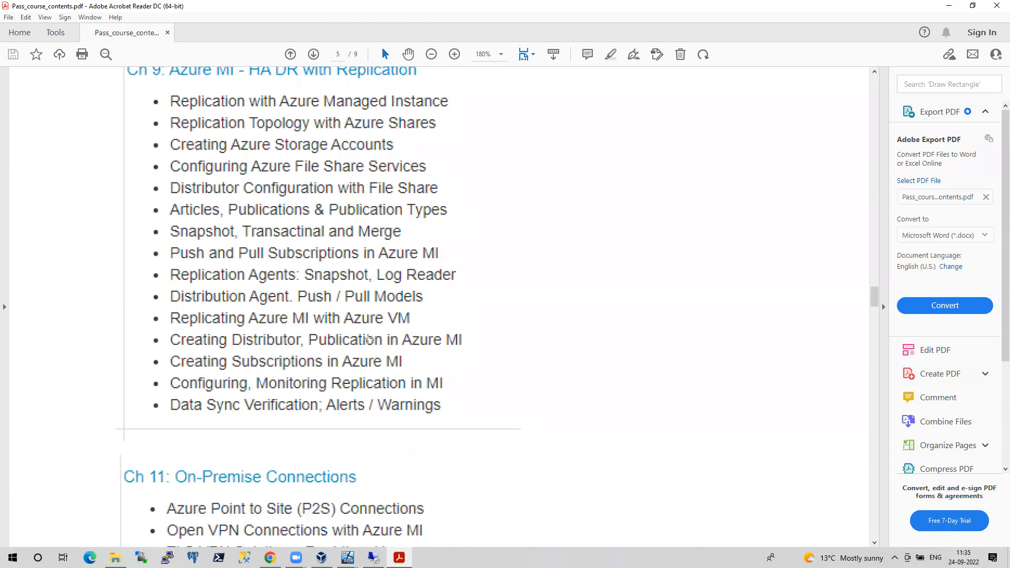
{"action": "scroll", "coordinate": [368, 339], "scroll_direction": "down", "scroll_amount": 3}
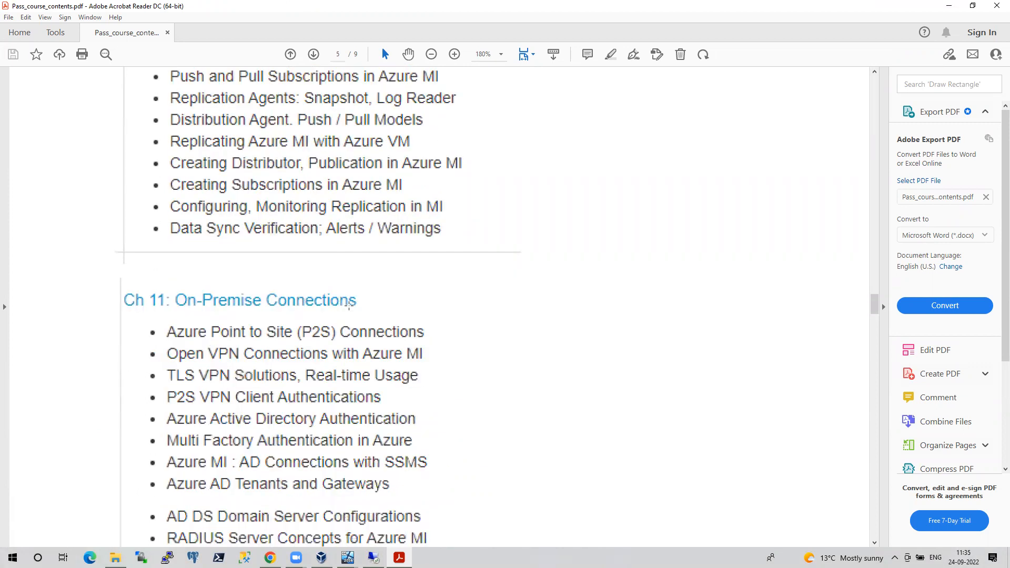
Return to the Azure portal and leave mitestsrv's Networking page via the Home breadcrumb
{"action": "scroll", "coordinate": [339, 351], "scroll_direction": "down", "scroll_amount": 2}
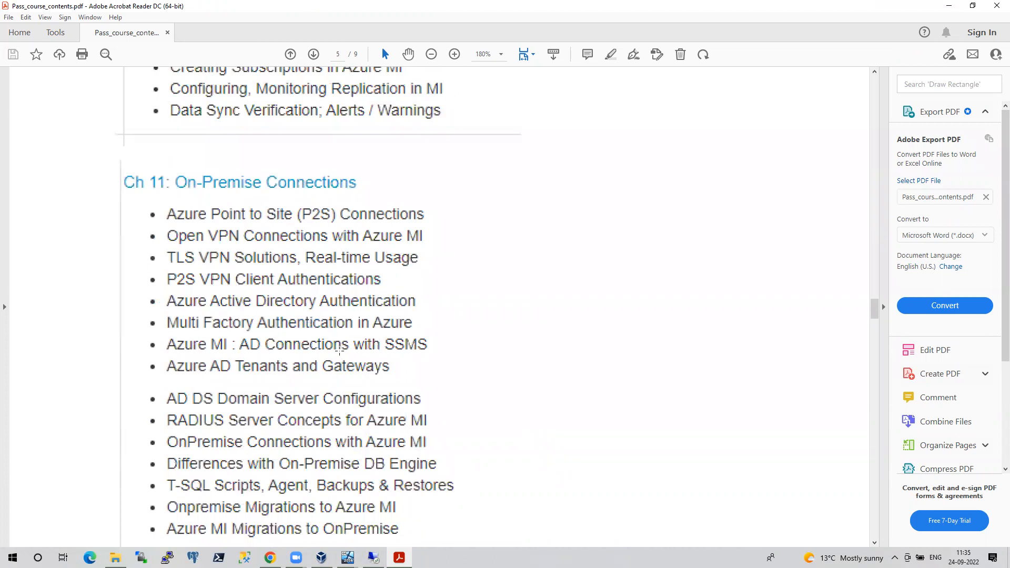
{"action": "scroll", "coordinate": [220, 318], "scroll_direction": "down", "scroll_amount": 3}
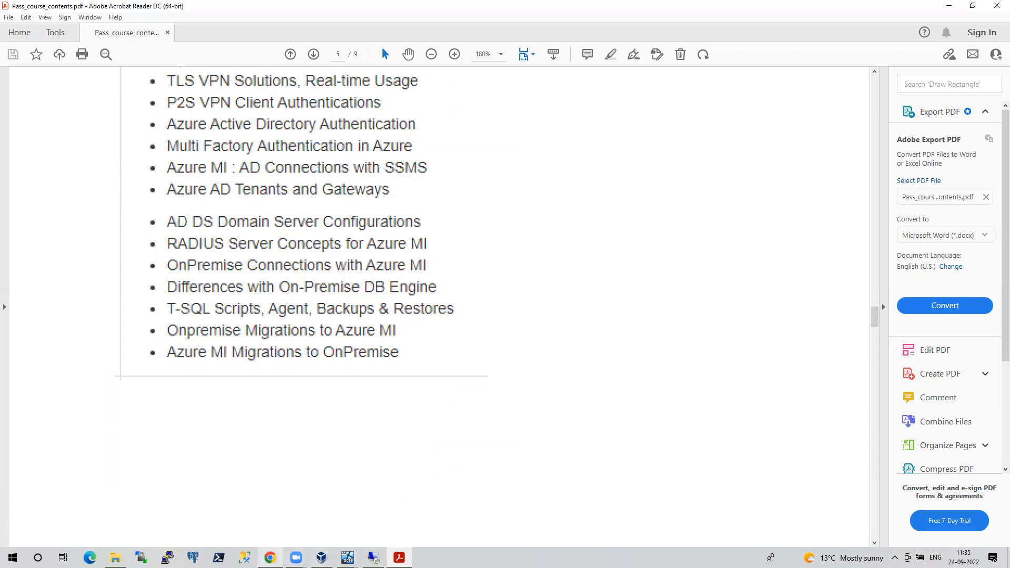
{"action": "key", "text": "alt+Tab"}
{"action": "left_click", "coordinate": [28, 77]}
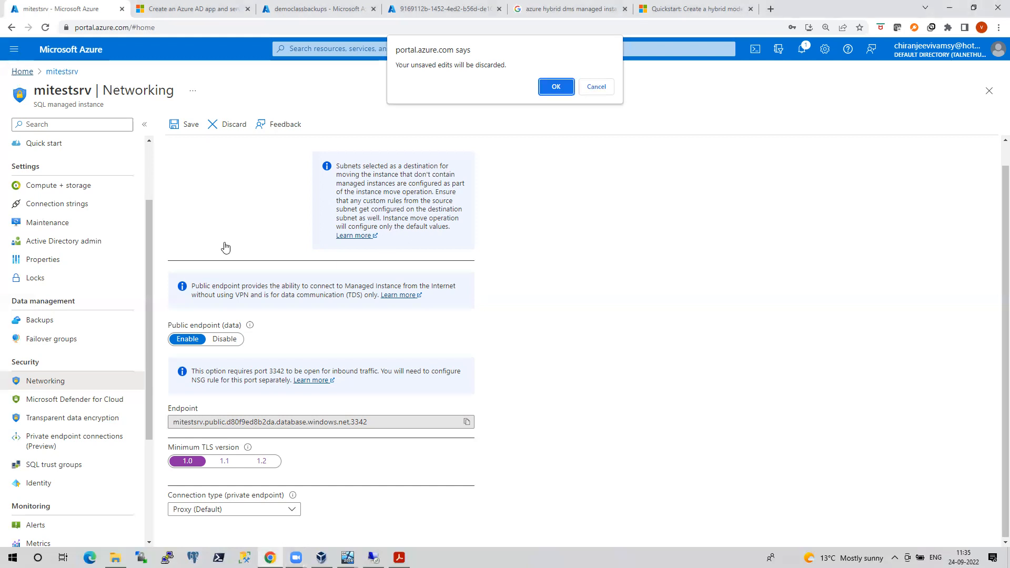
Discard the networking edits and open the AzureDC virtual machine from the Virtual machines list
{"action": "left_click", "coordinate": [554, 87]}
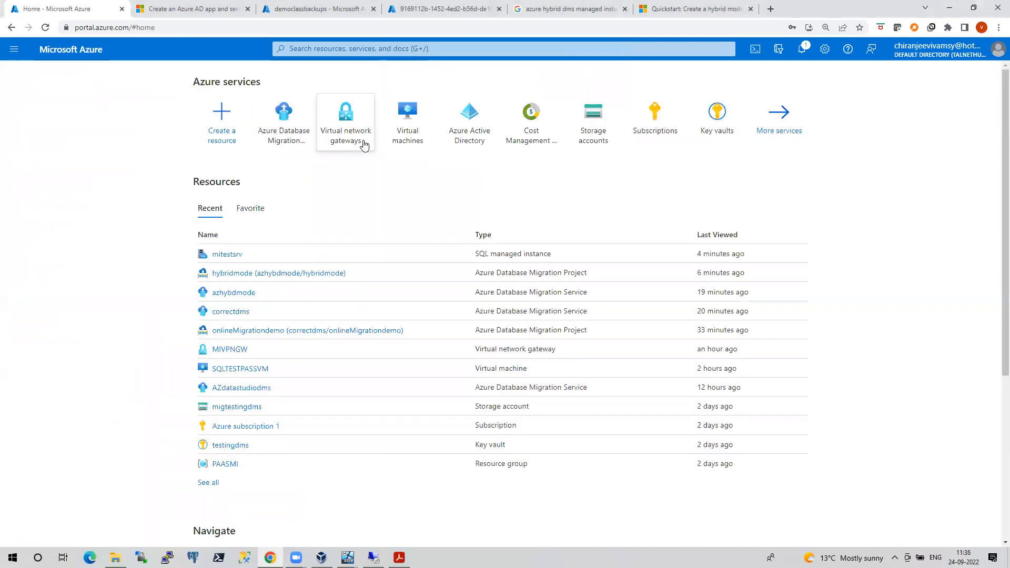
{"action": "left_click", "coordinate": [396, 128]}
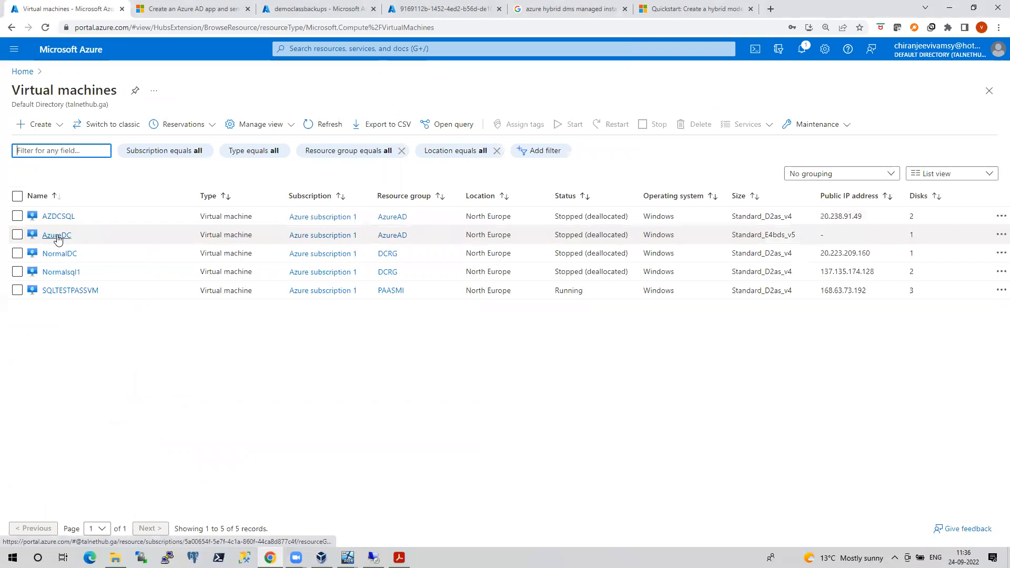
{"action": "left_click", "coordinate": [57, 237]}
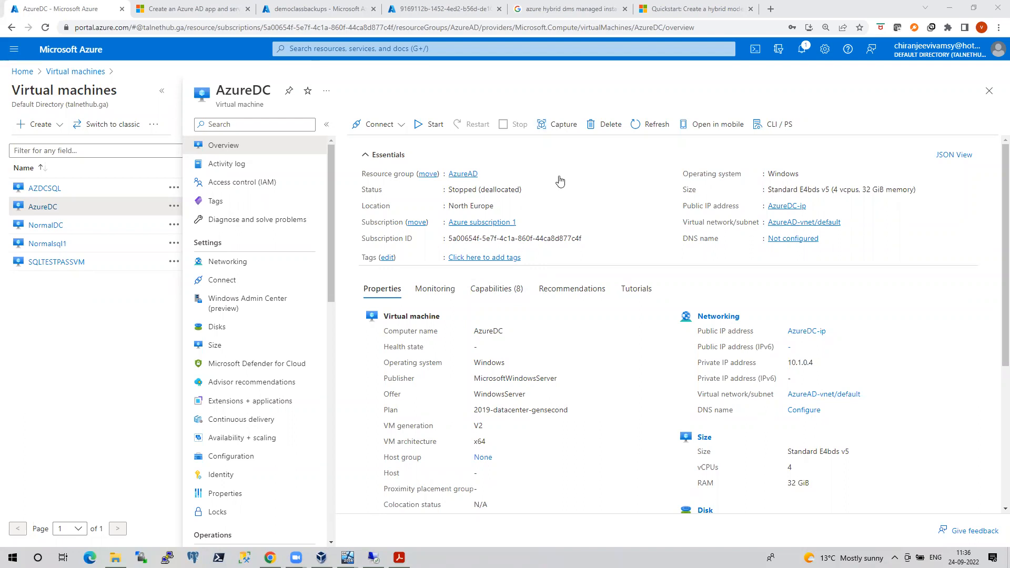
Review the PDF's Ch 11: On-Premise Connections list, then bring back the remote SSMS window
{"action": "left_click", "coordinate": [400, 558]}
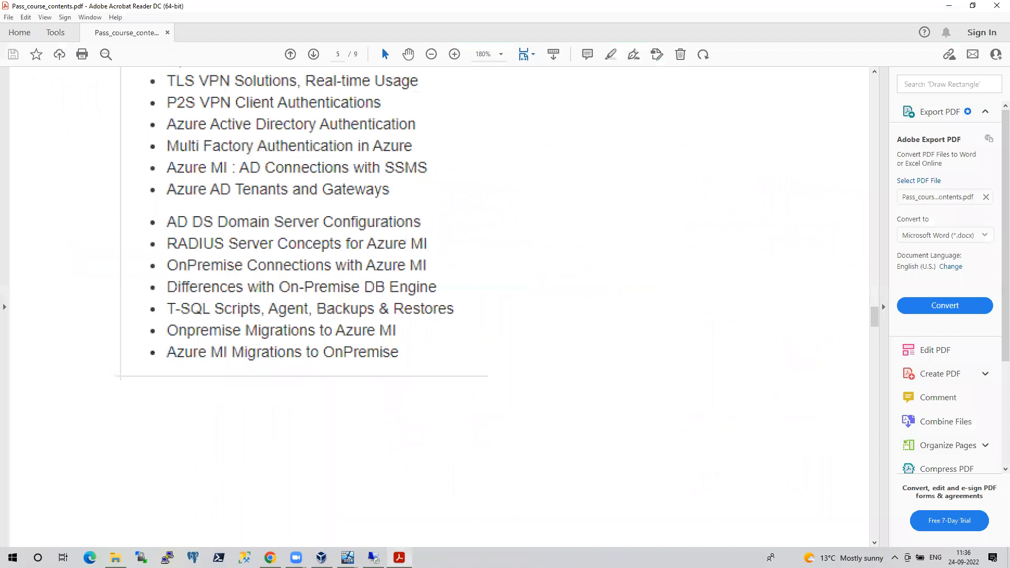
{"action": "scroll", "coordinate": [273, 187], "scroll_direction": "up", "scroll_amount": 2}
{"action": "scroll", "coordinate": [310, 191], "scroll_direction": "up", "scroll_amount": 2}
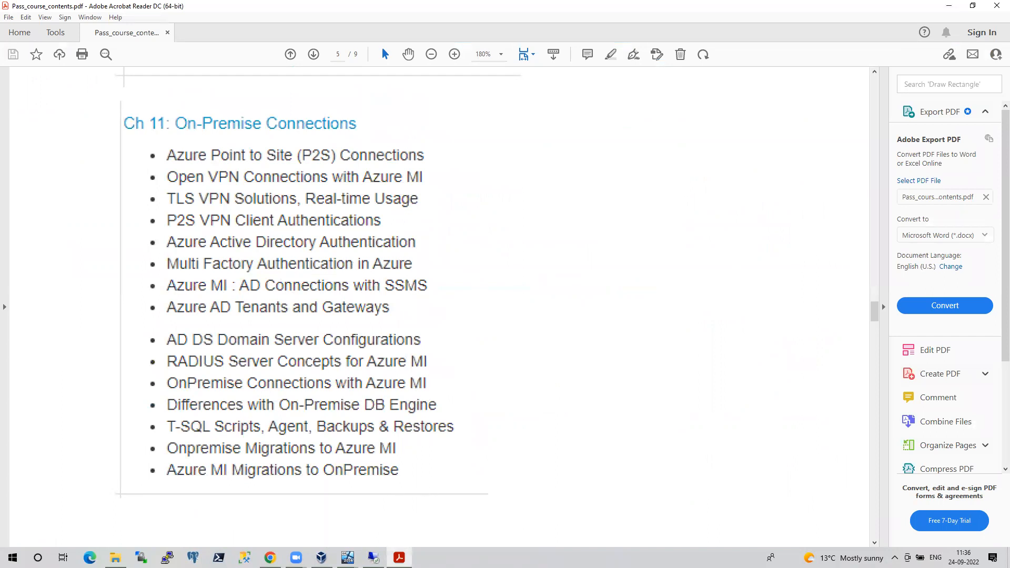
{"action": "left_click", "coordinate": [373, 558]}
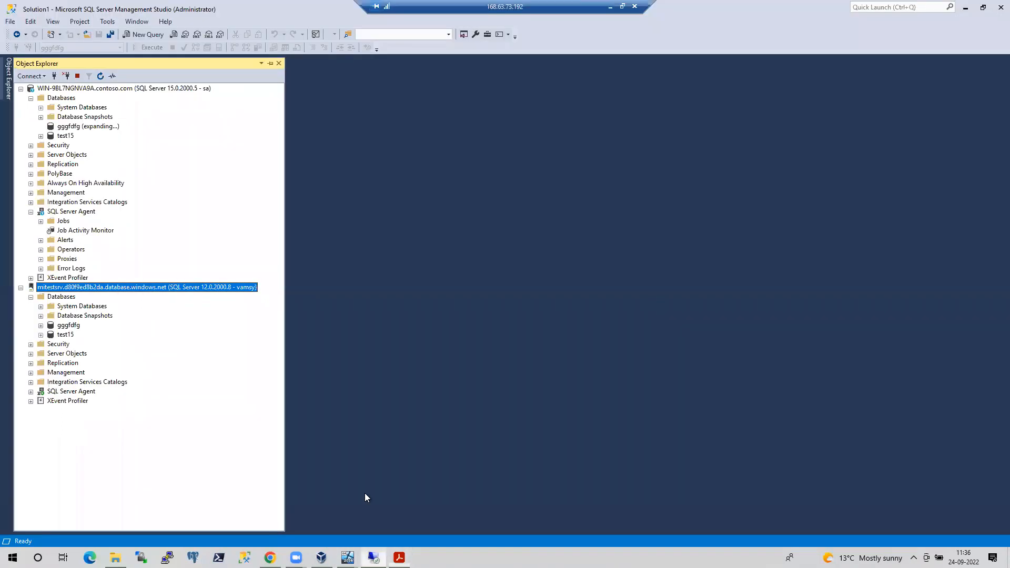
Start a Database Engine connection to the mitestsrv managed instance using SQL Server Authentication
{"action": "left_click", "coordinate": [43, 75]}
{"action": "left_click", "coordinate": [55, 88]}
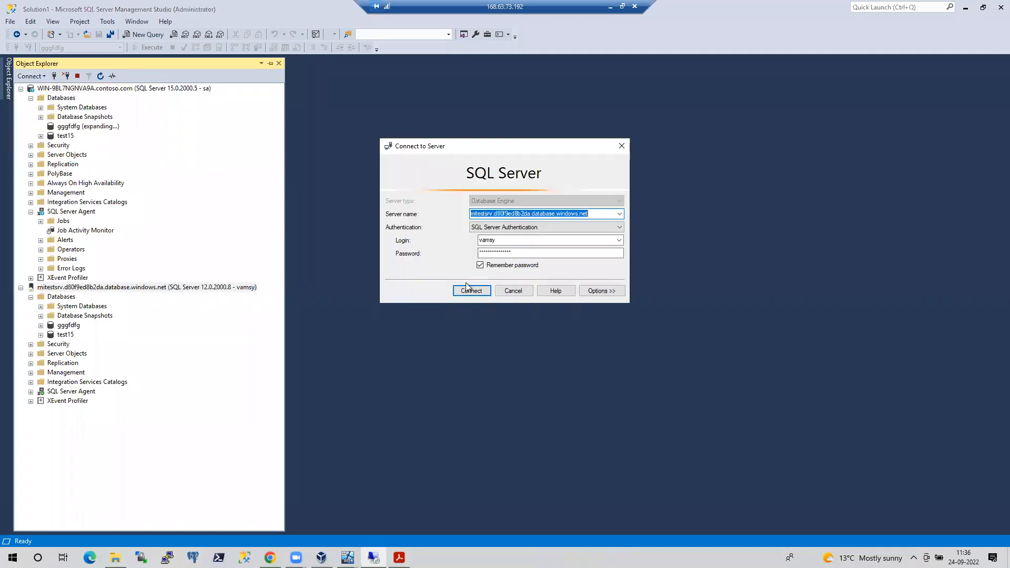
{"action": "left_click", "coordinate": [566, 227]}
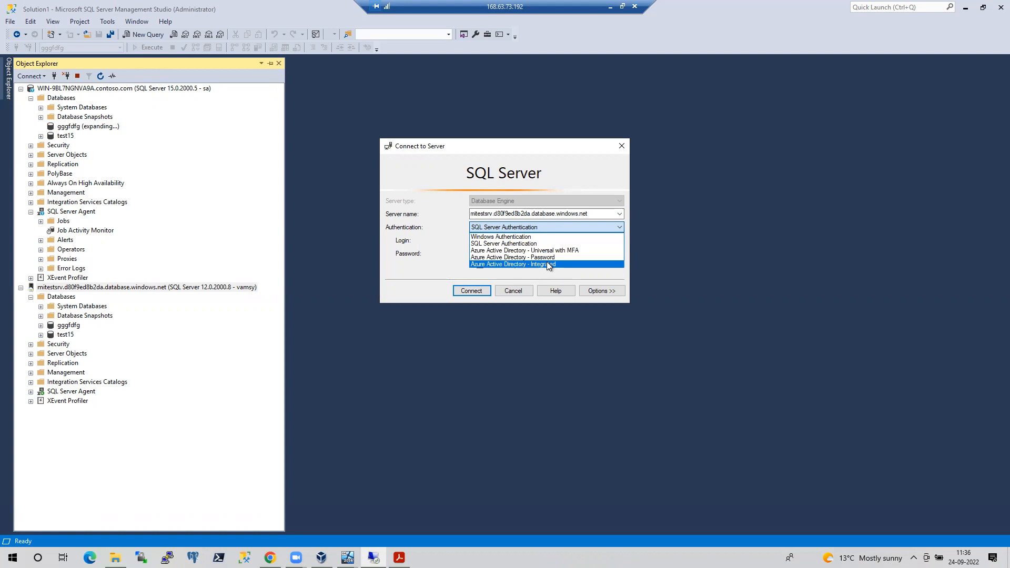
{"action": "left_click", "coordinate": [406, 424]}
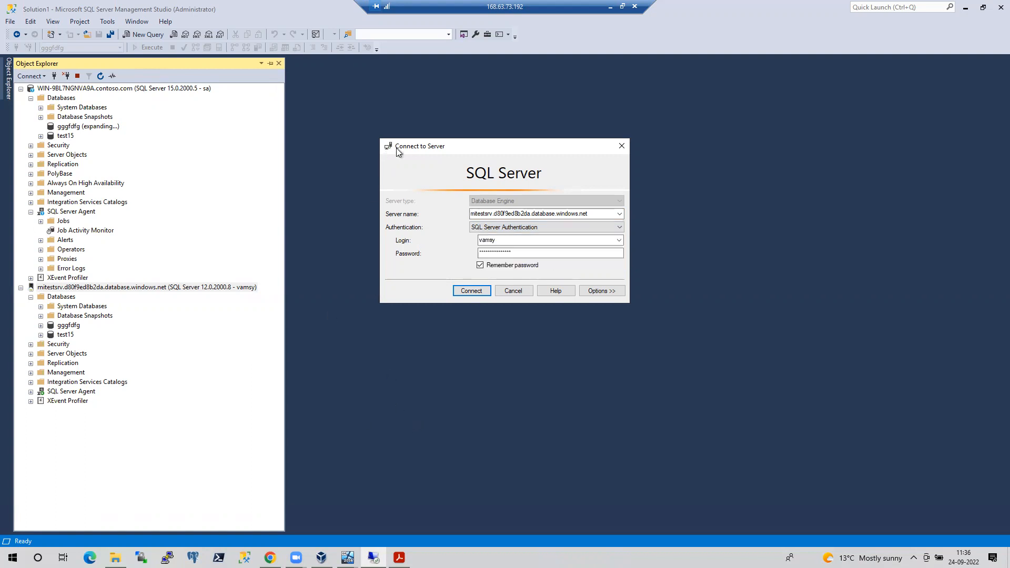